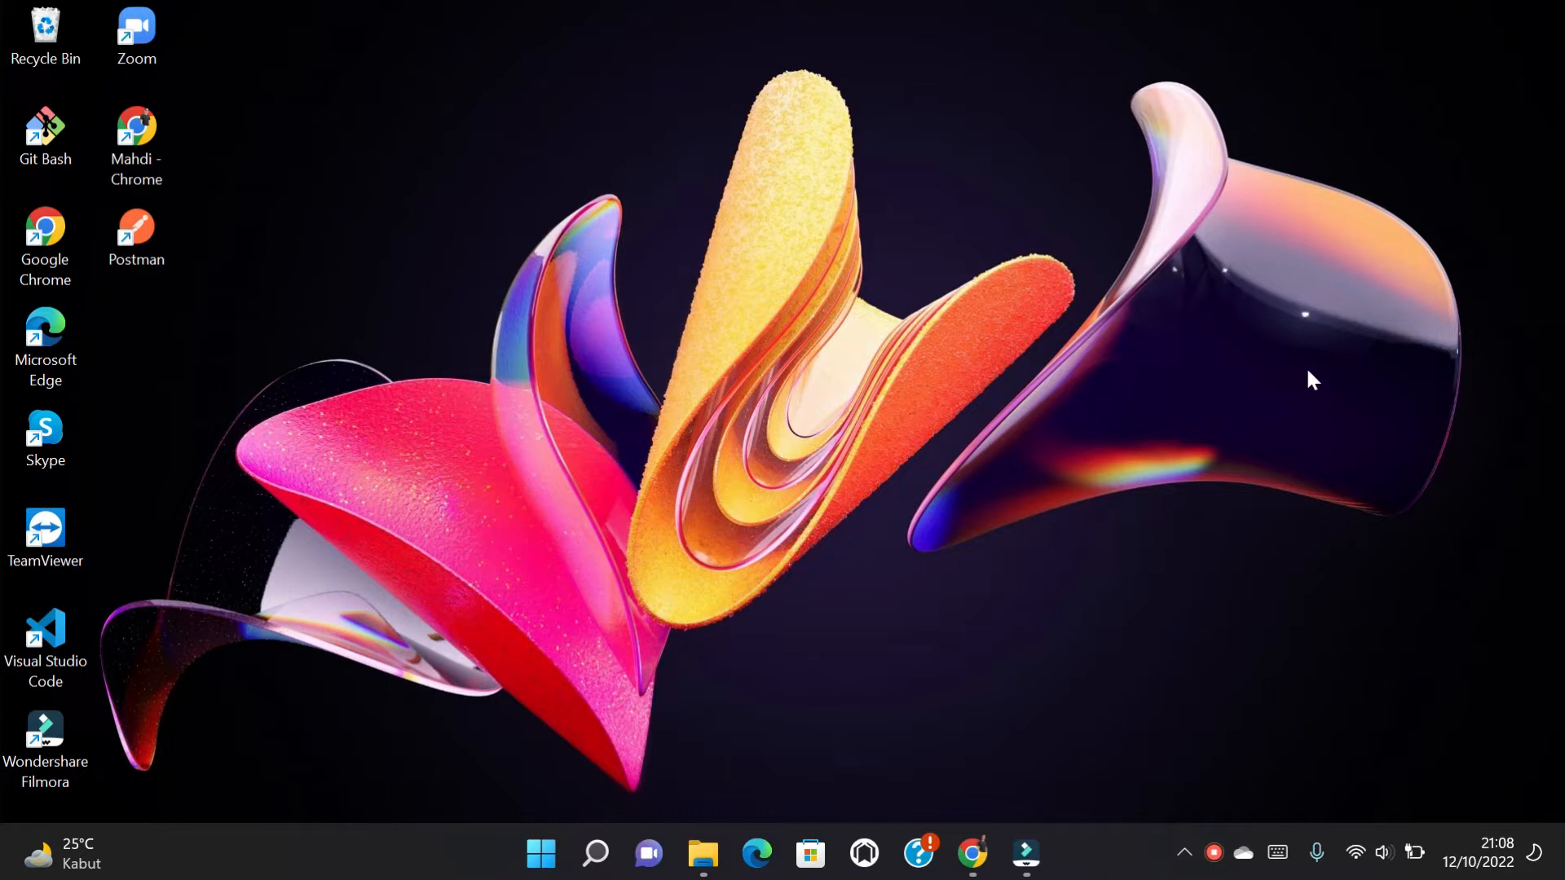
# Switch to Chrome and examine the Alfaza restaurant prototype from its header and menu banners to the social icons in the footer.
pyautogui.click(967, 841)
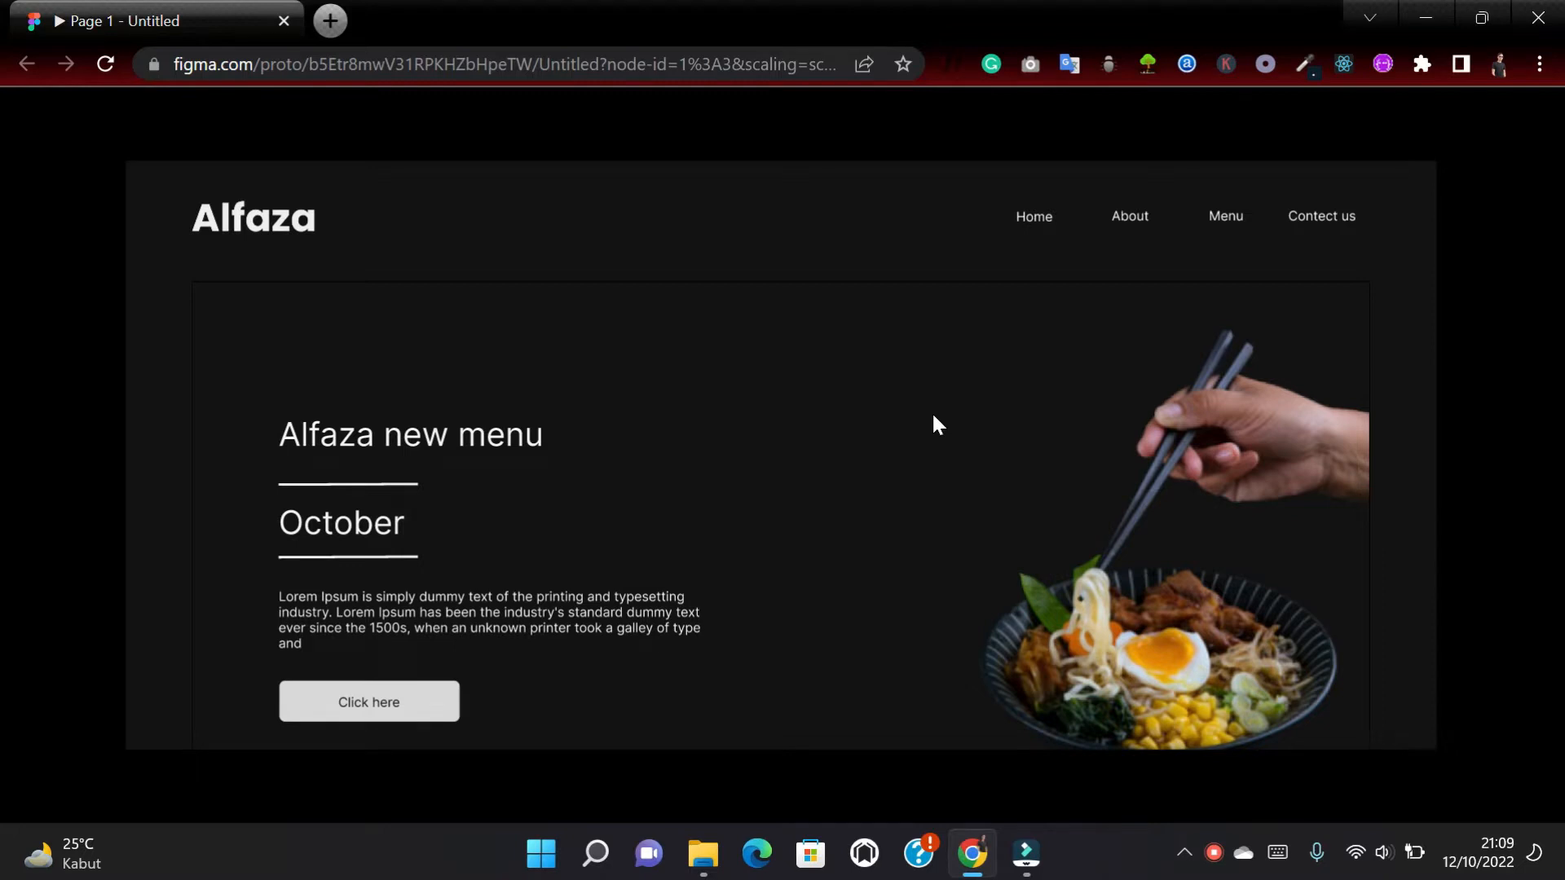
pyautogui.scroll(-6, 934, 417)
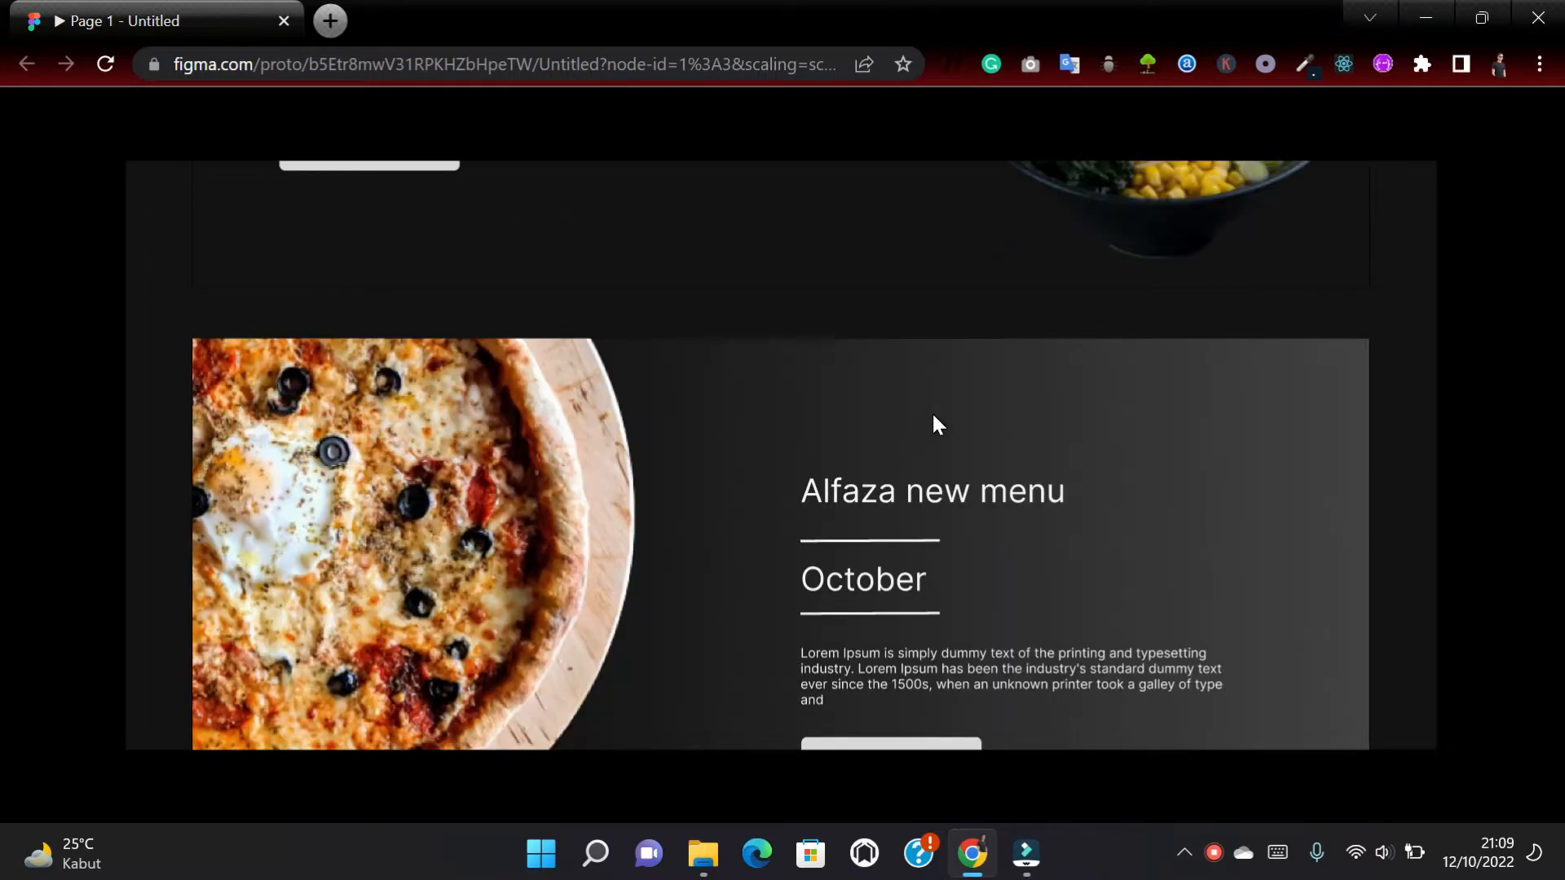
pyautogui.scroll(-4, 934, 416)
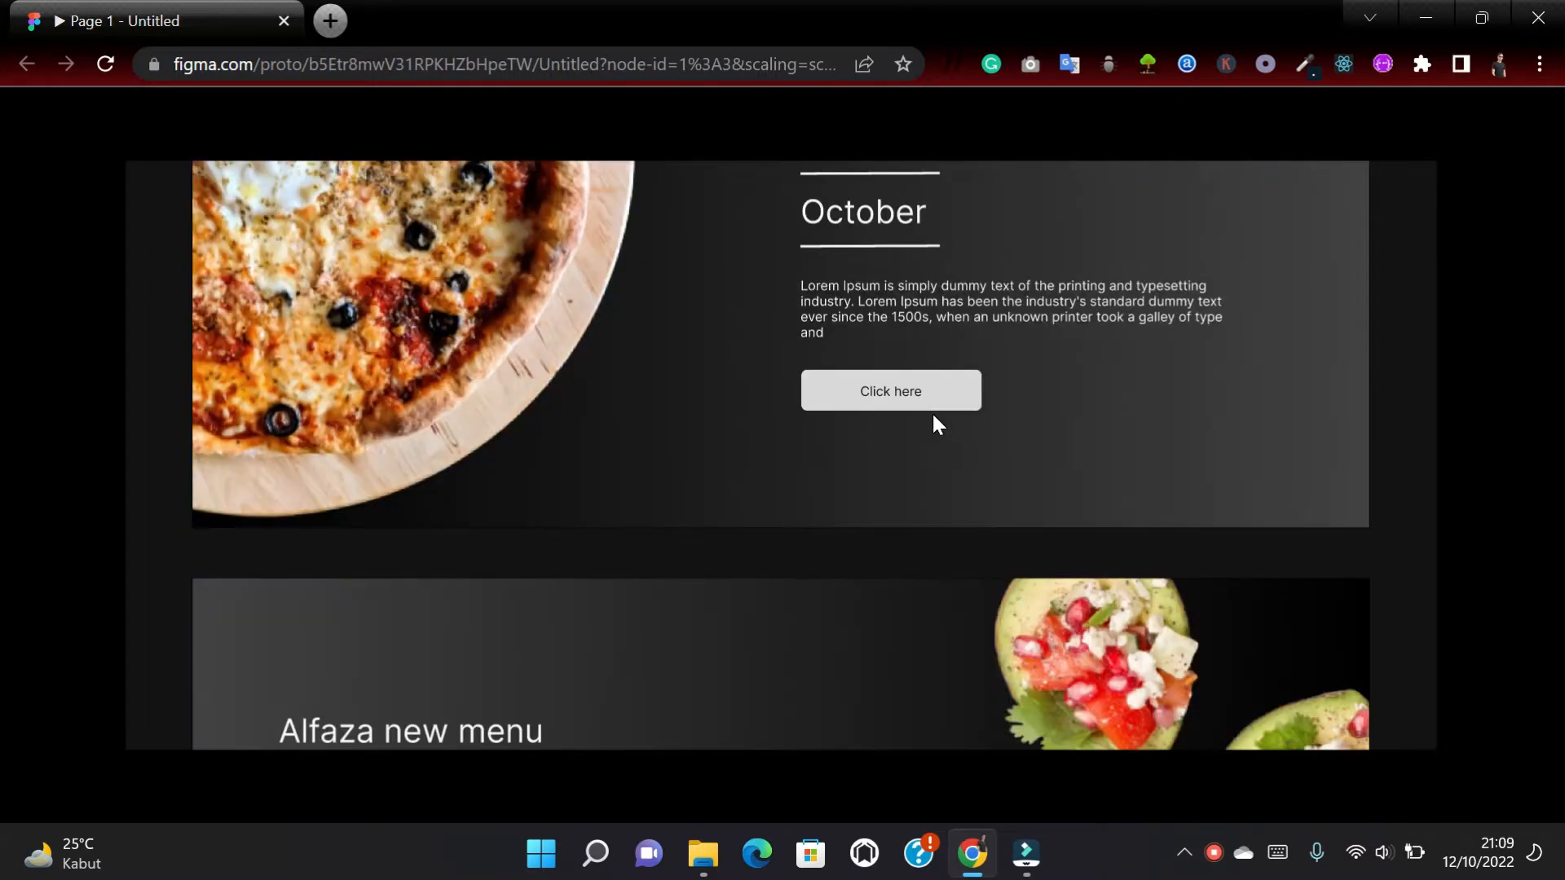
pyautogui.scroll(5, 932, 413)
pyautogui.scroll(5, 931, 413)
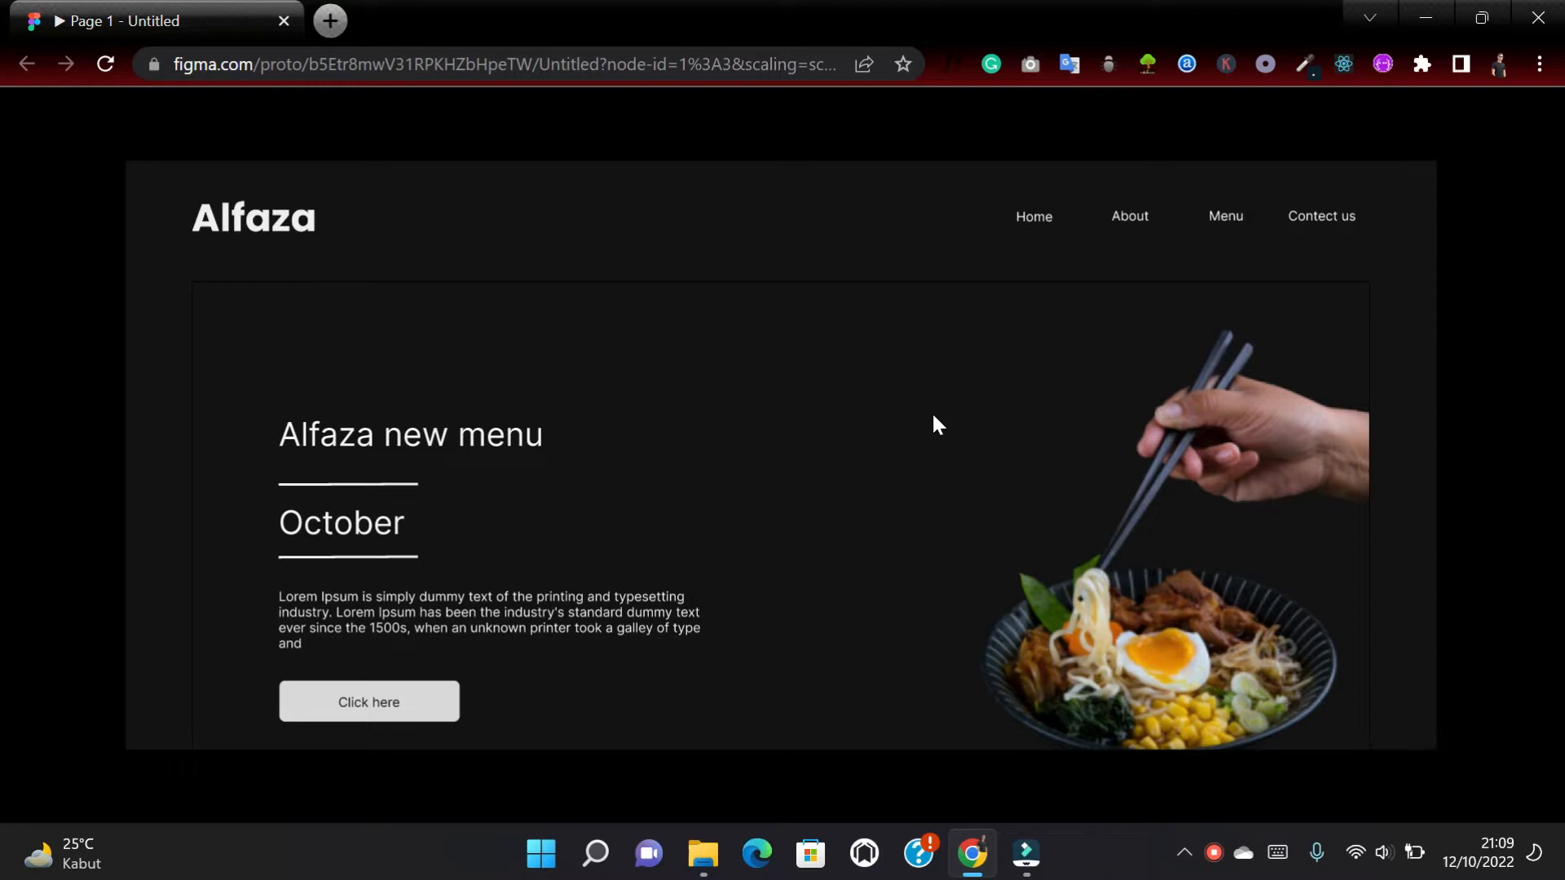
pyautogui.scroll(-6, 933, 420)
pyautogui.scroll(-8, 781, 441)
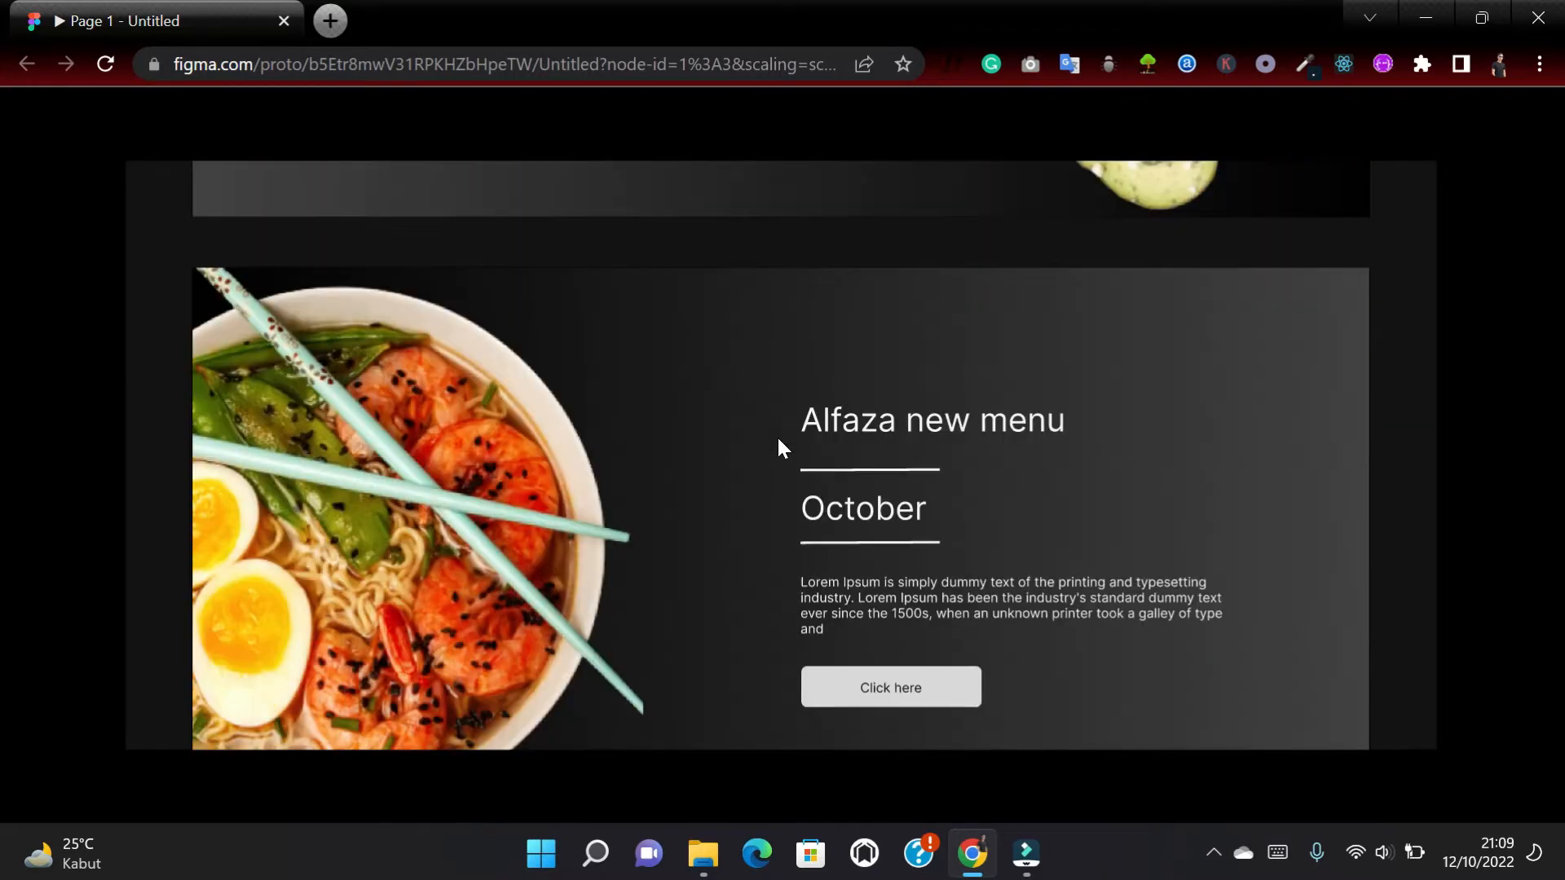
pyautogui.scroll(-4, 778, 447)
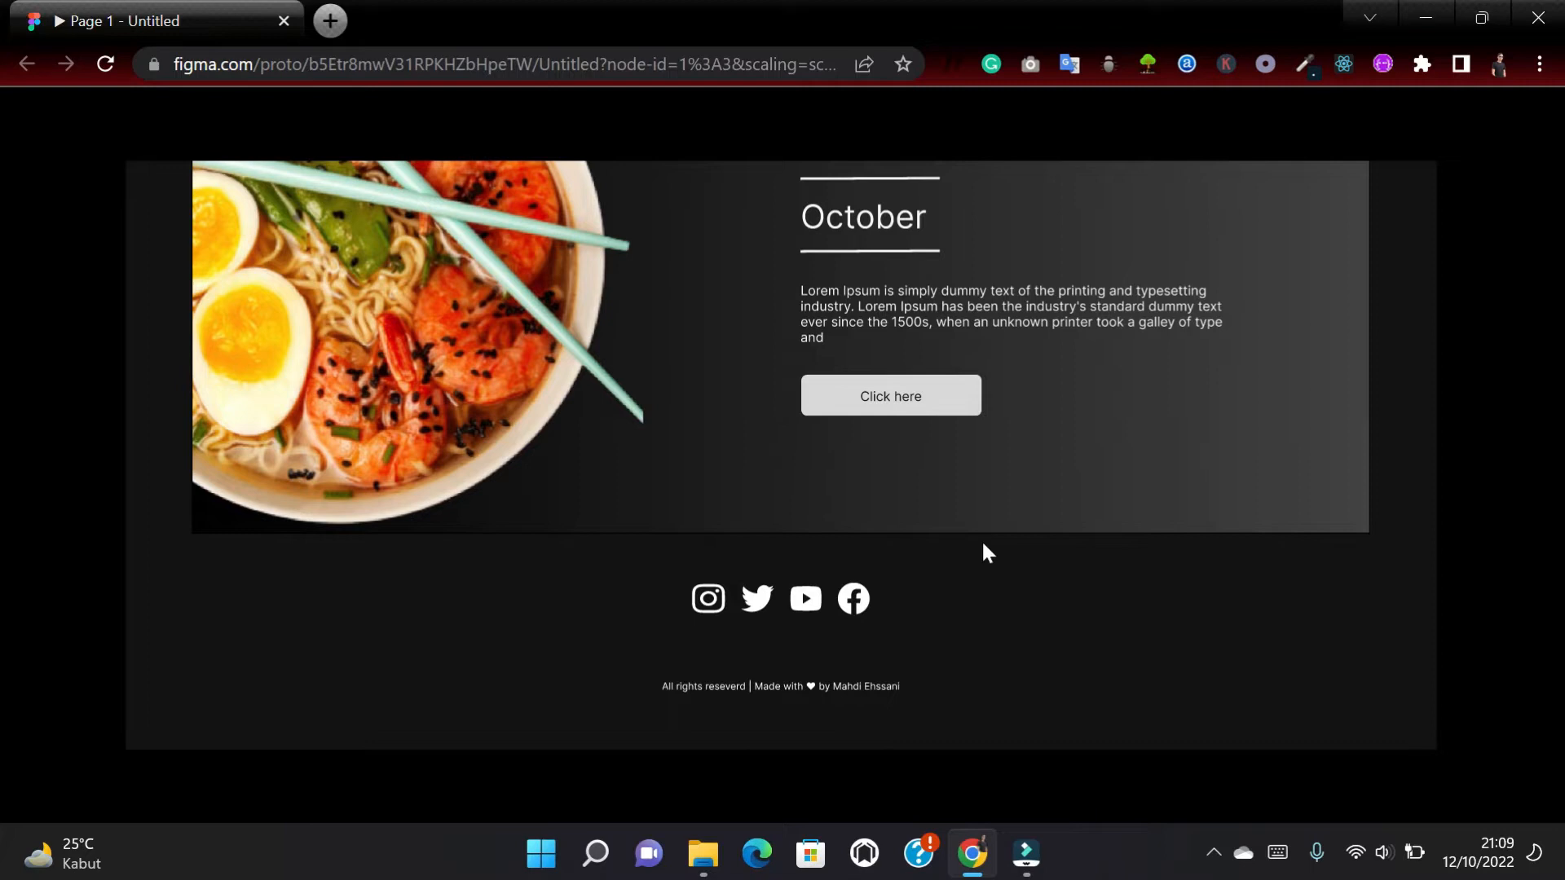
pyautogui.scroll(10, 984, 548)
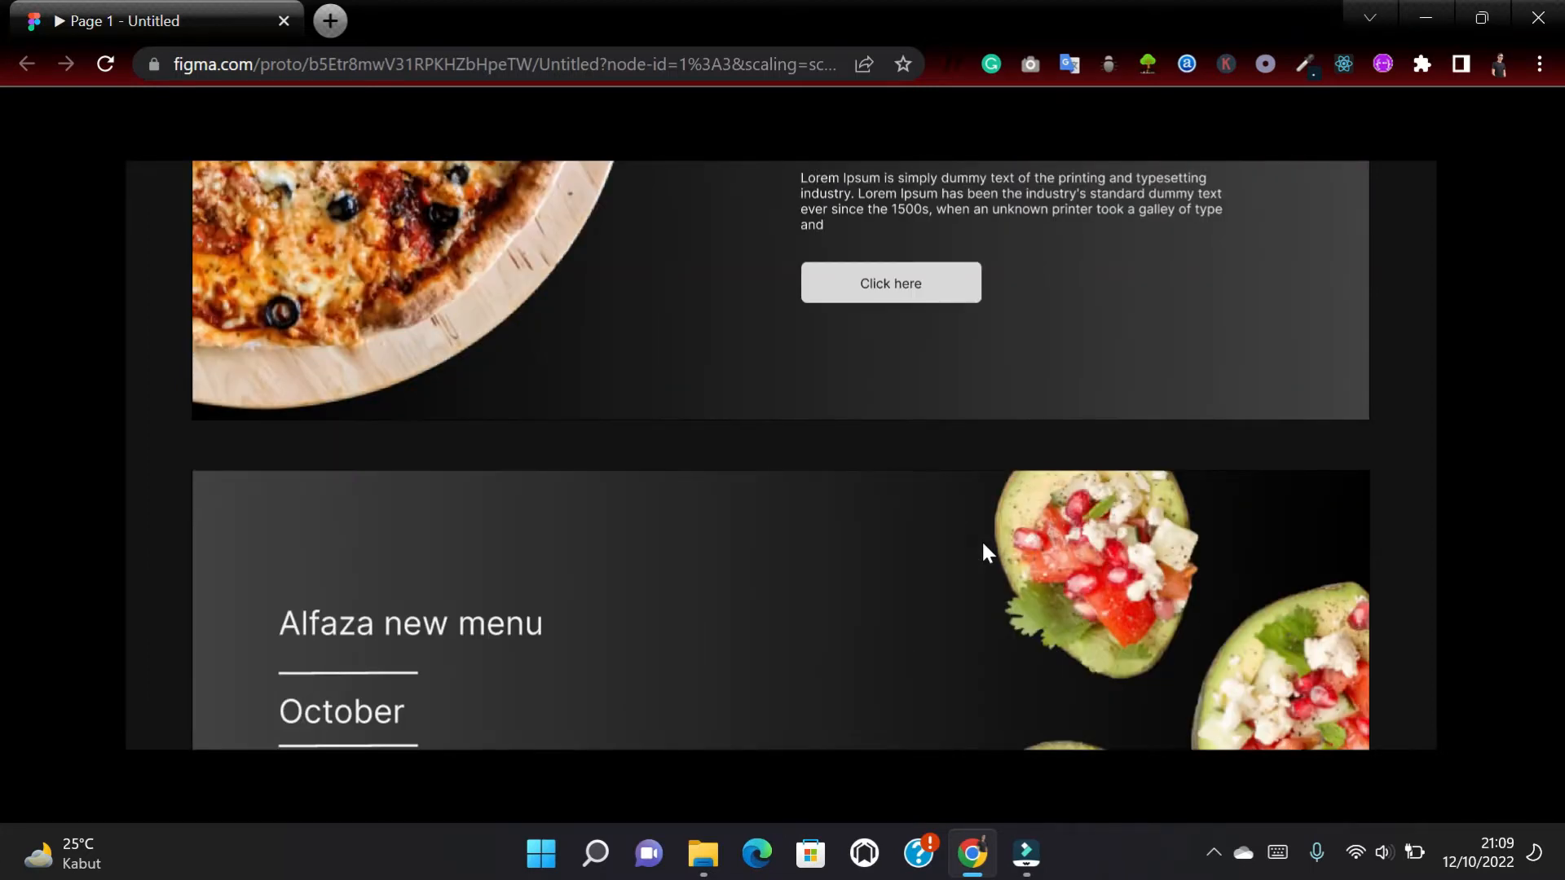
pyautogui.scroll(4, 983, 551)
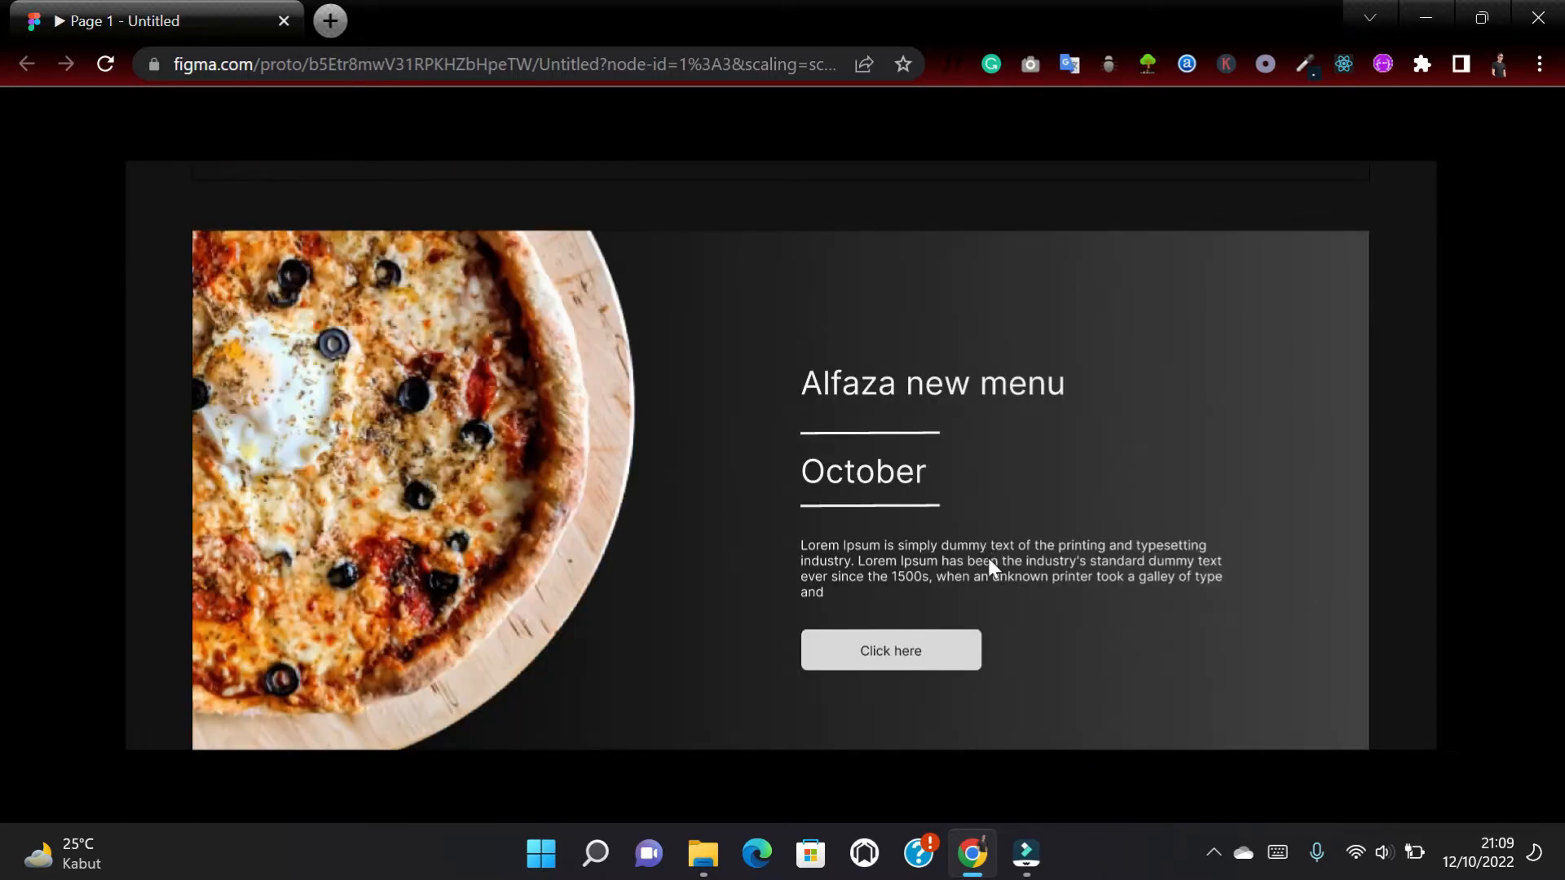
# Switch to File Explorer and look over the logo, banner, food picture and social icon files in the assets folder.
pyautogui.click(986, 840)
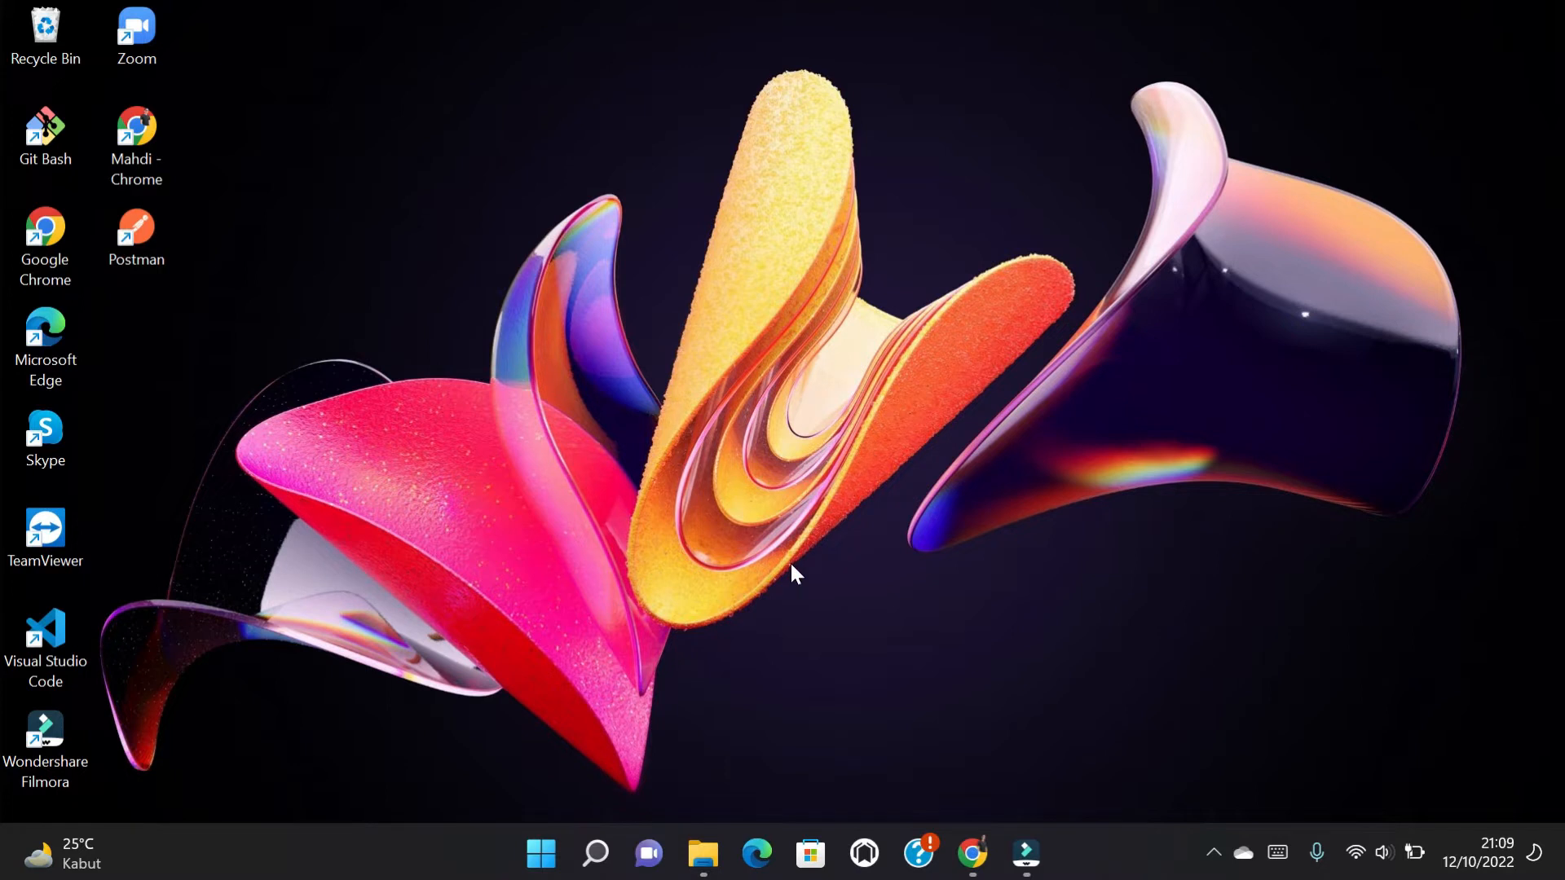
pyautogui.click(703, 854)
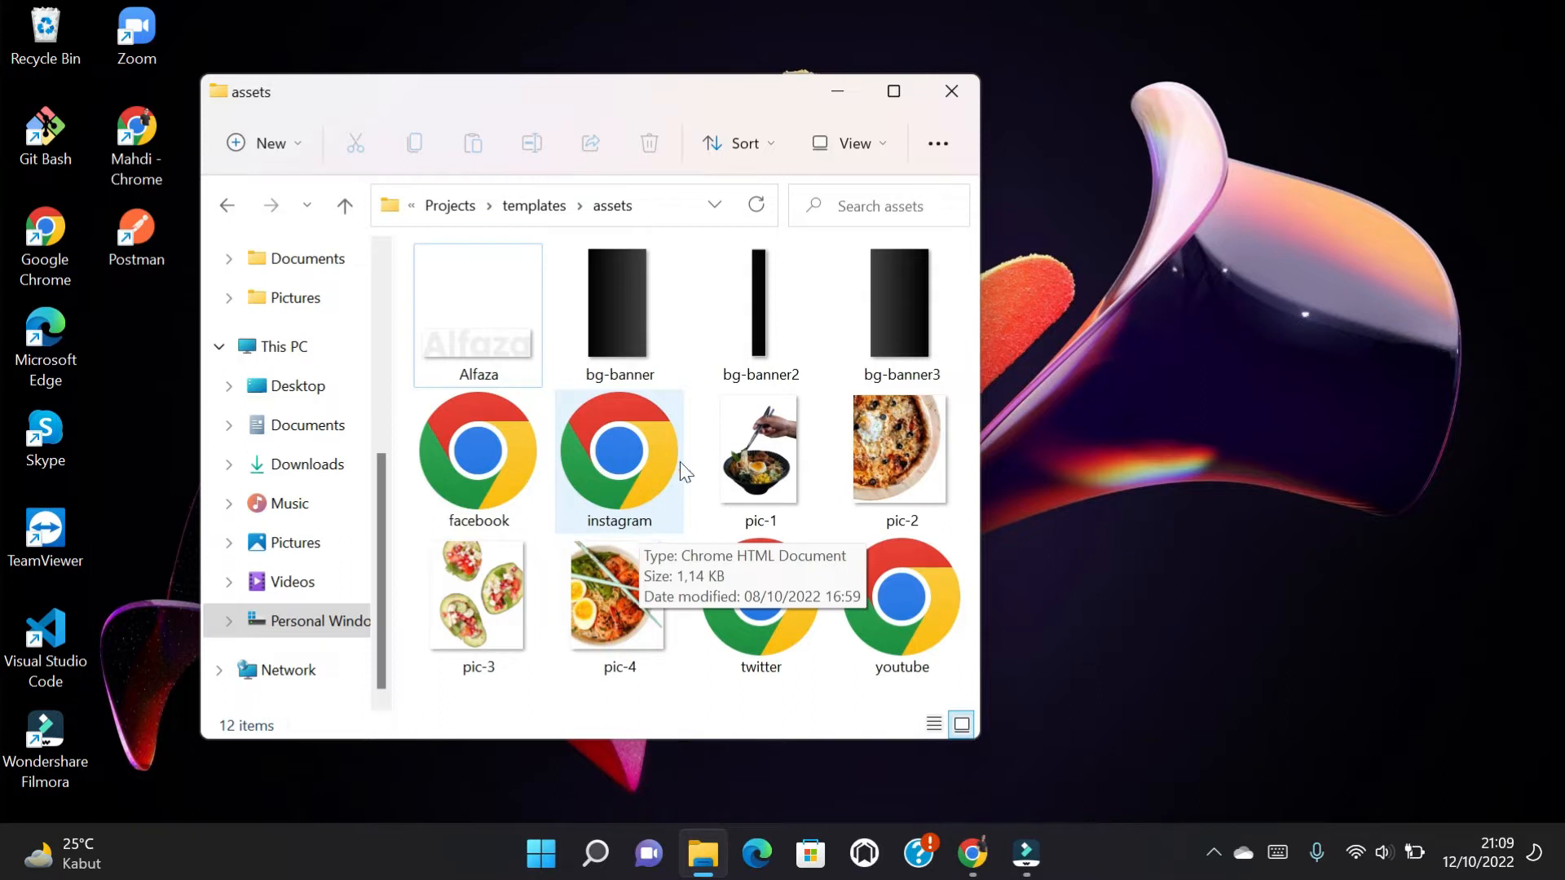
pyautogui.click(839, 88)
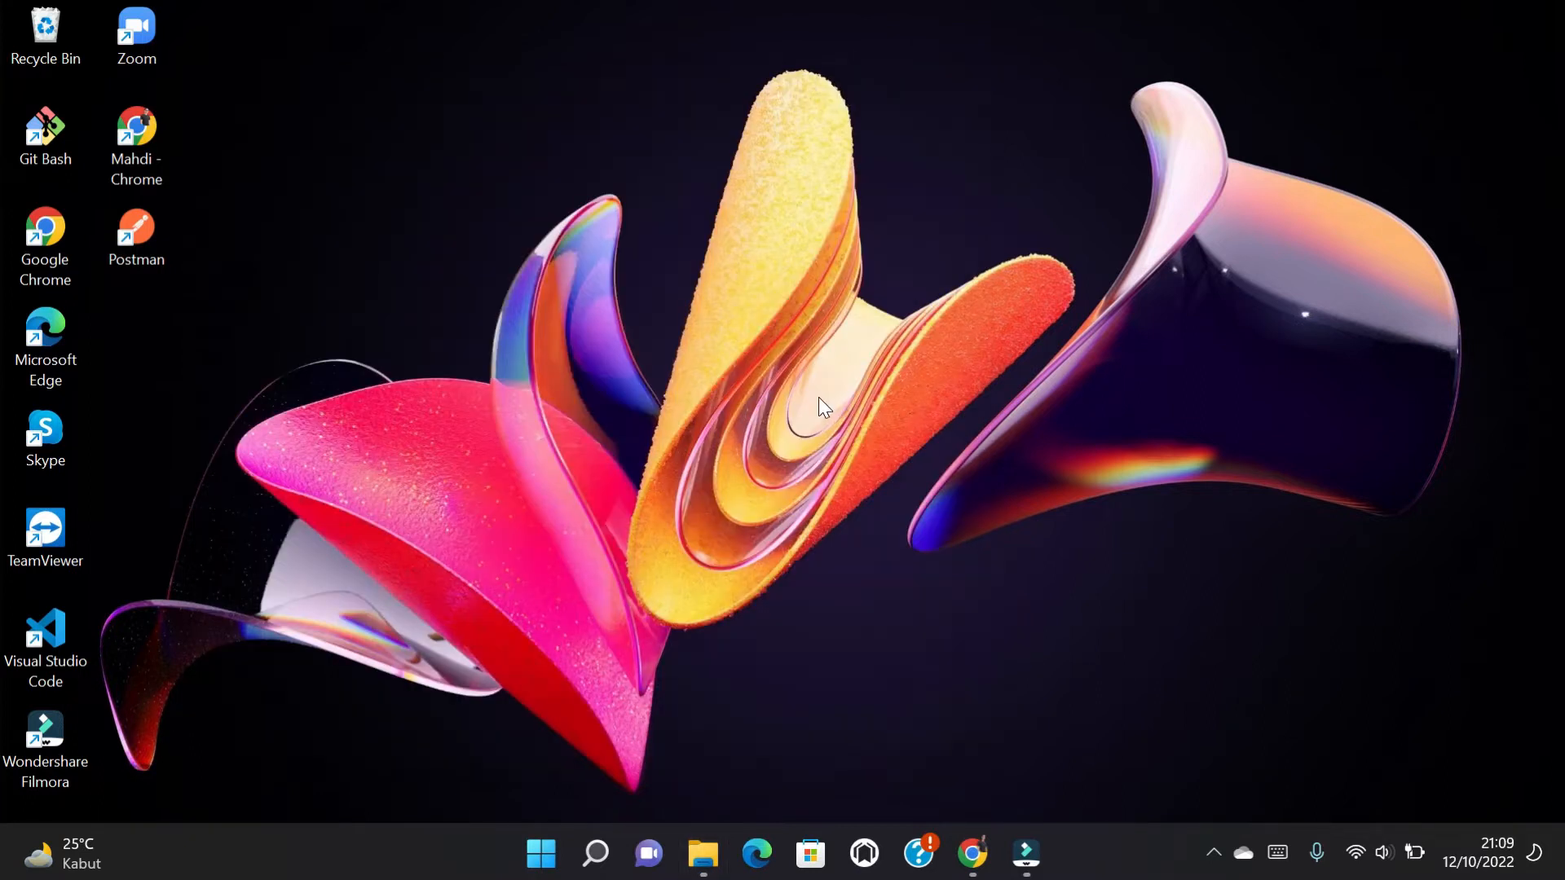
# Switch to Chrome, open figma.com in a new browser tab and create a new design file.
pyautogui.click(973, 854)
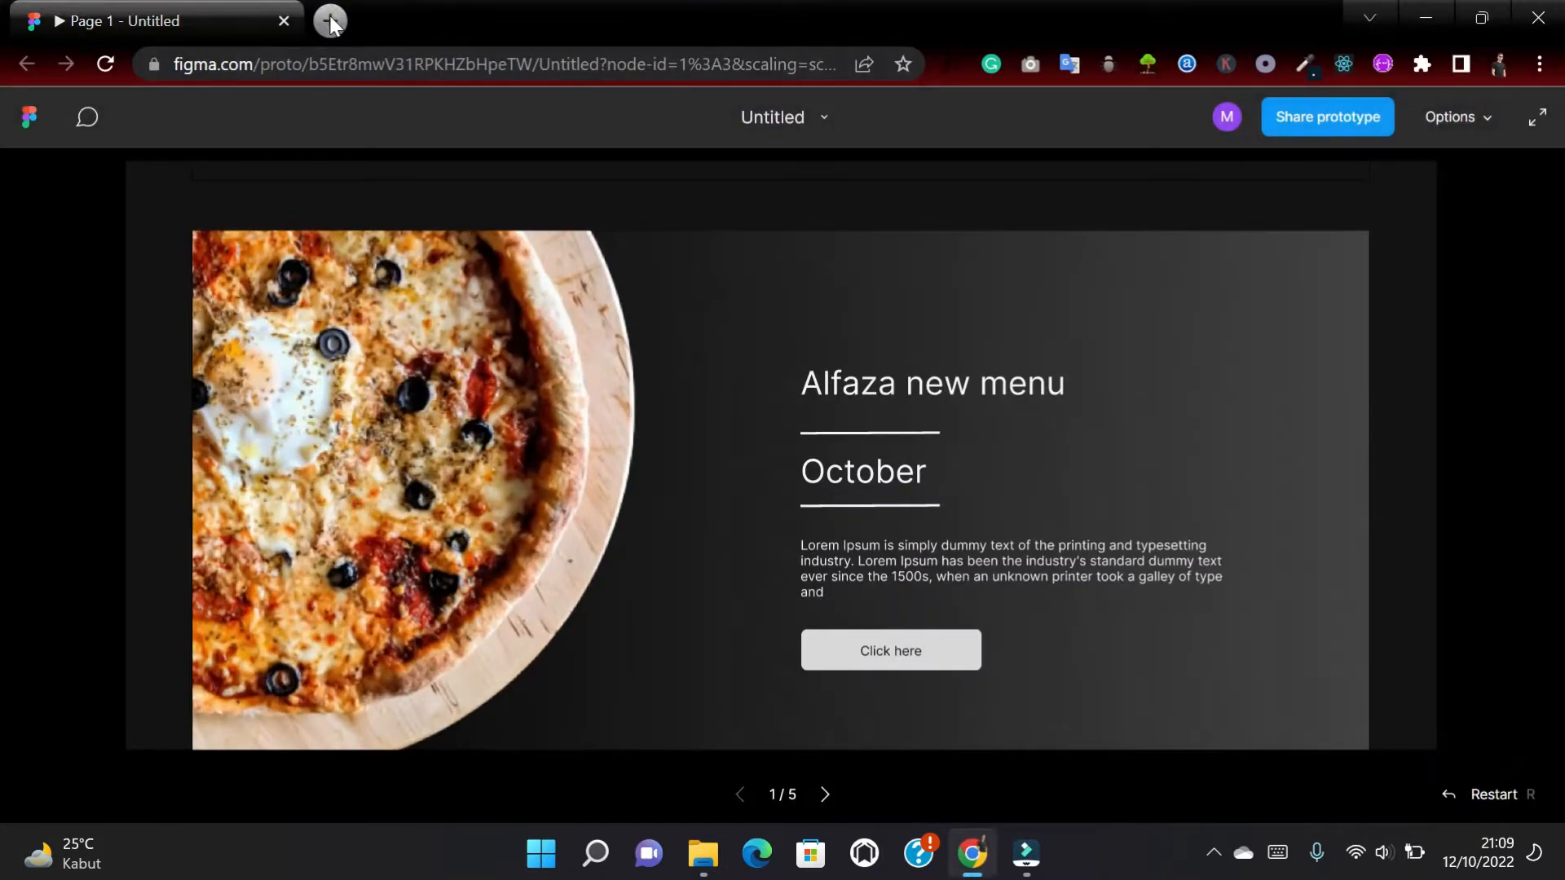
pyautogui.click(330, 20)
pyautogui.write('figma.com')
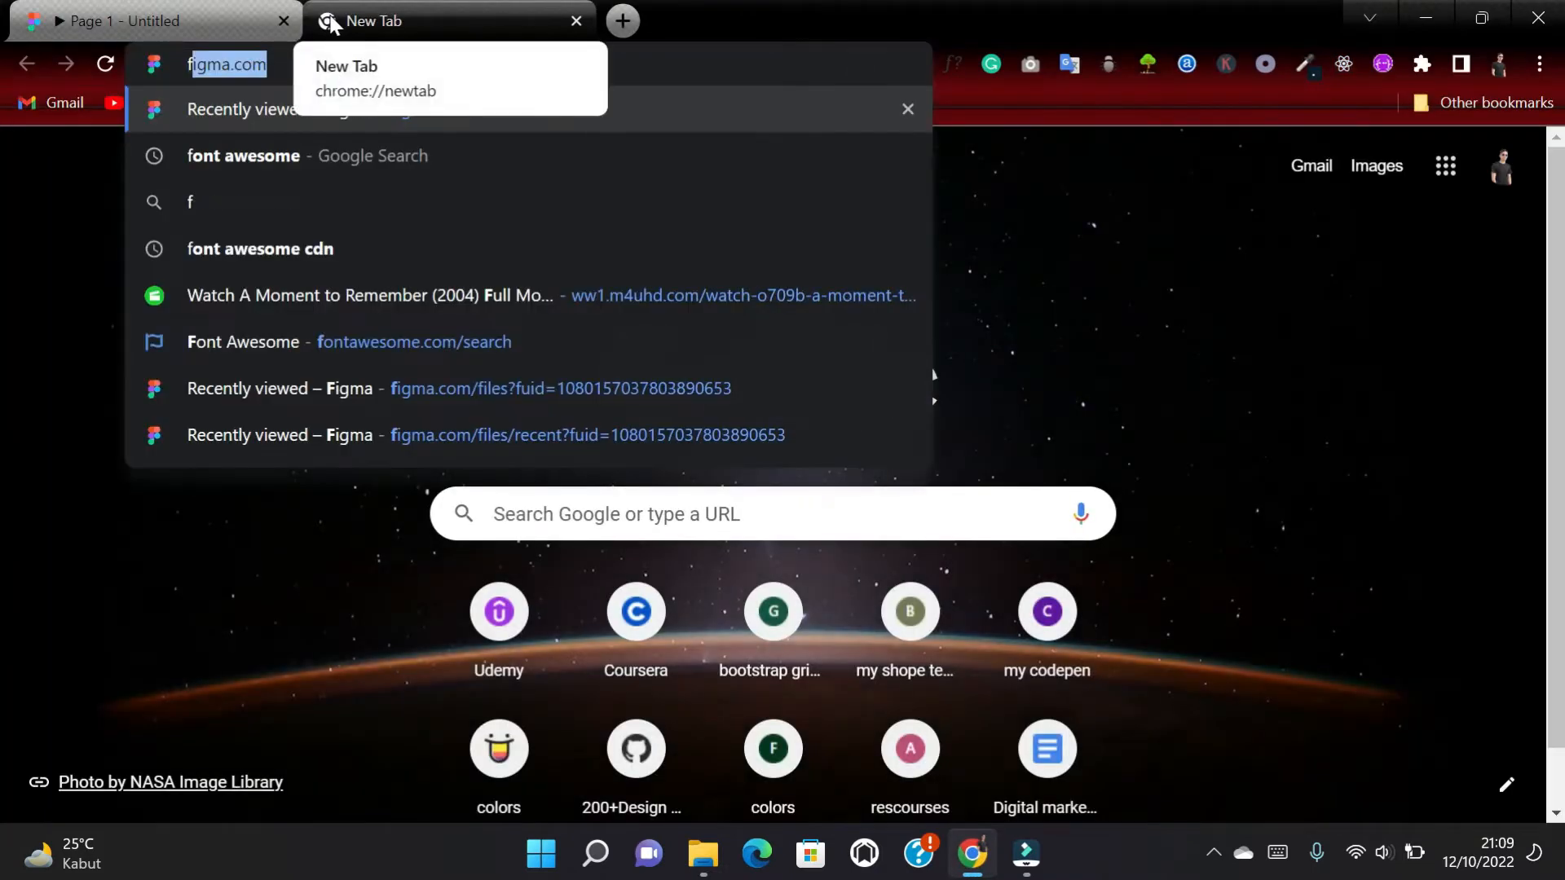
pyautogui.press('Return')
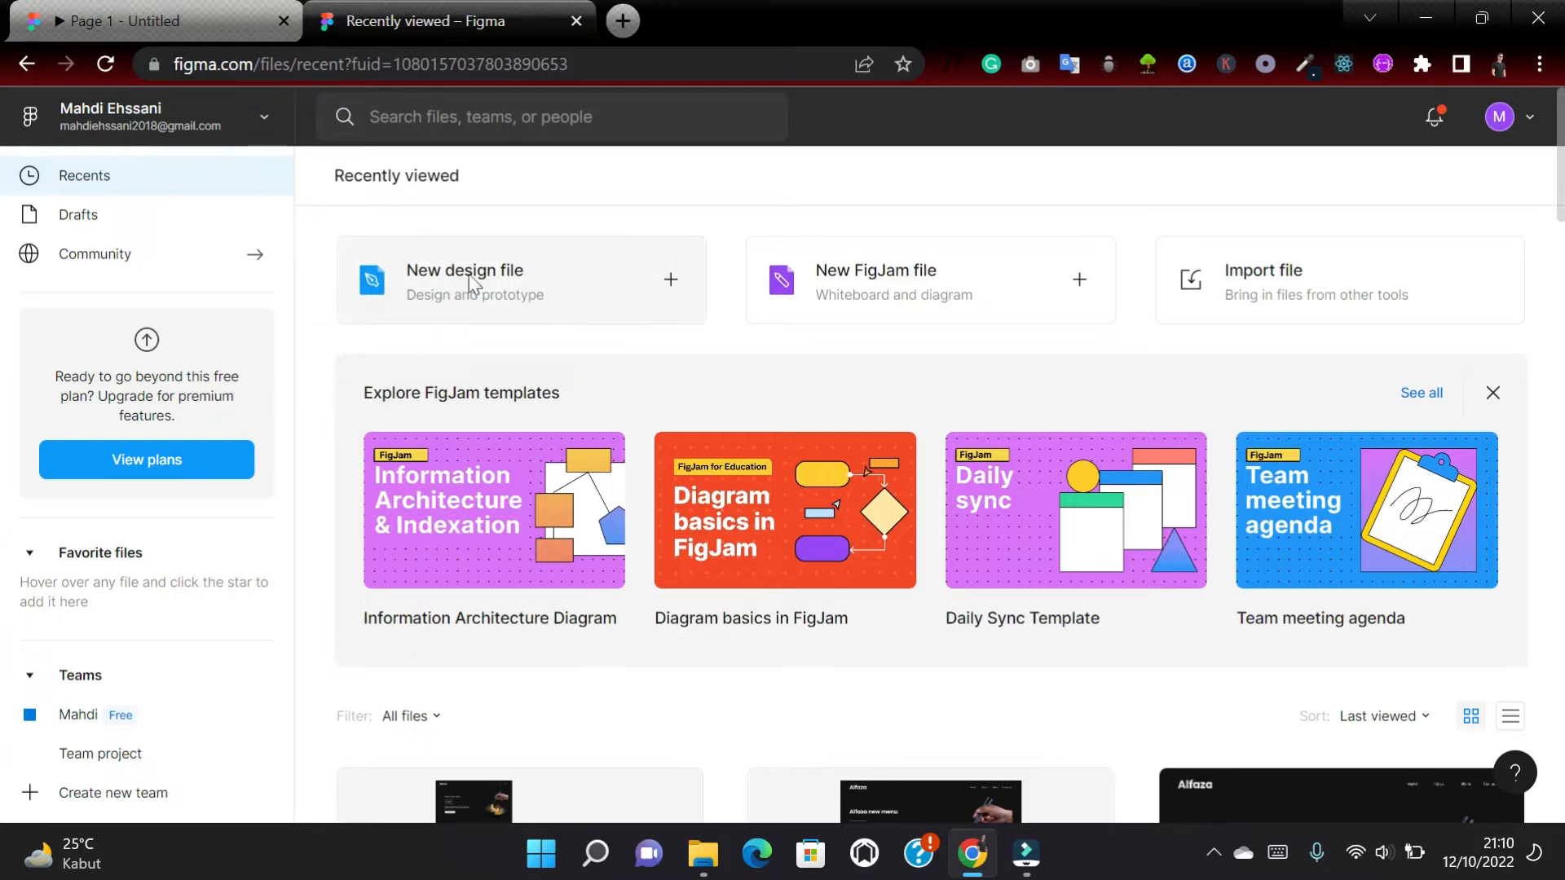
pyautogui.click(536, 273)
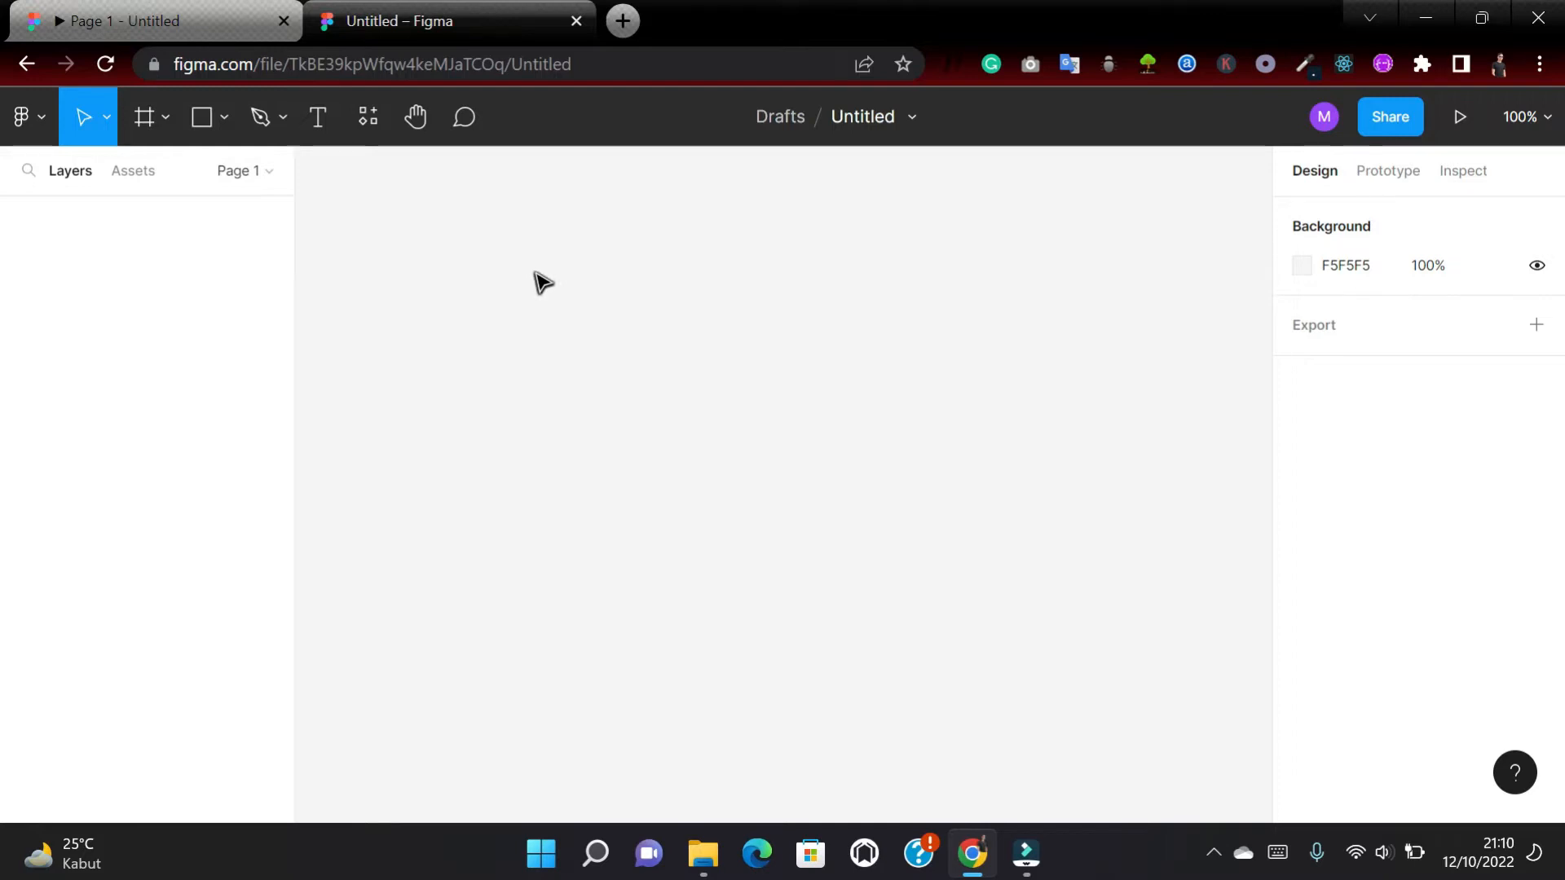
# Draw a rectangle about 372 × 279 on the empty canvas, group it and convert the group to a frame.
pyautogui.click(204, 119)
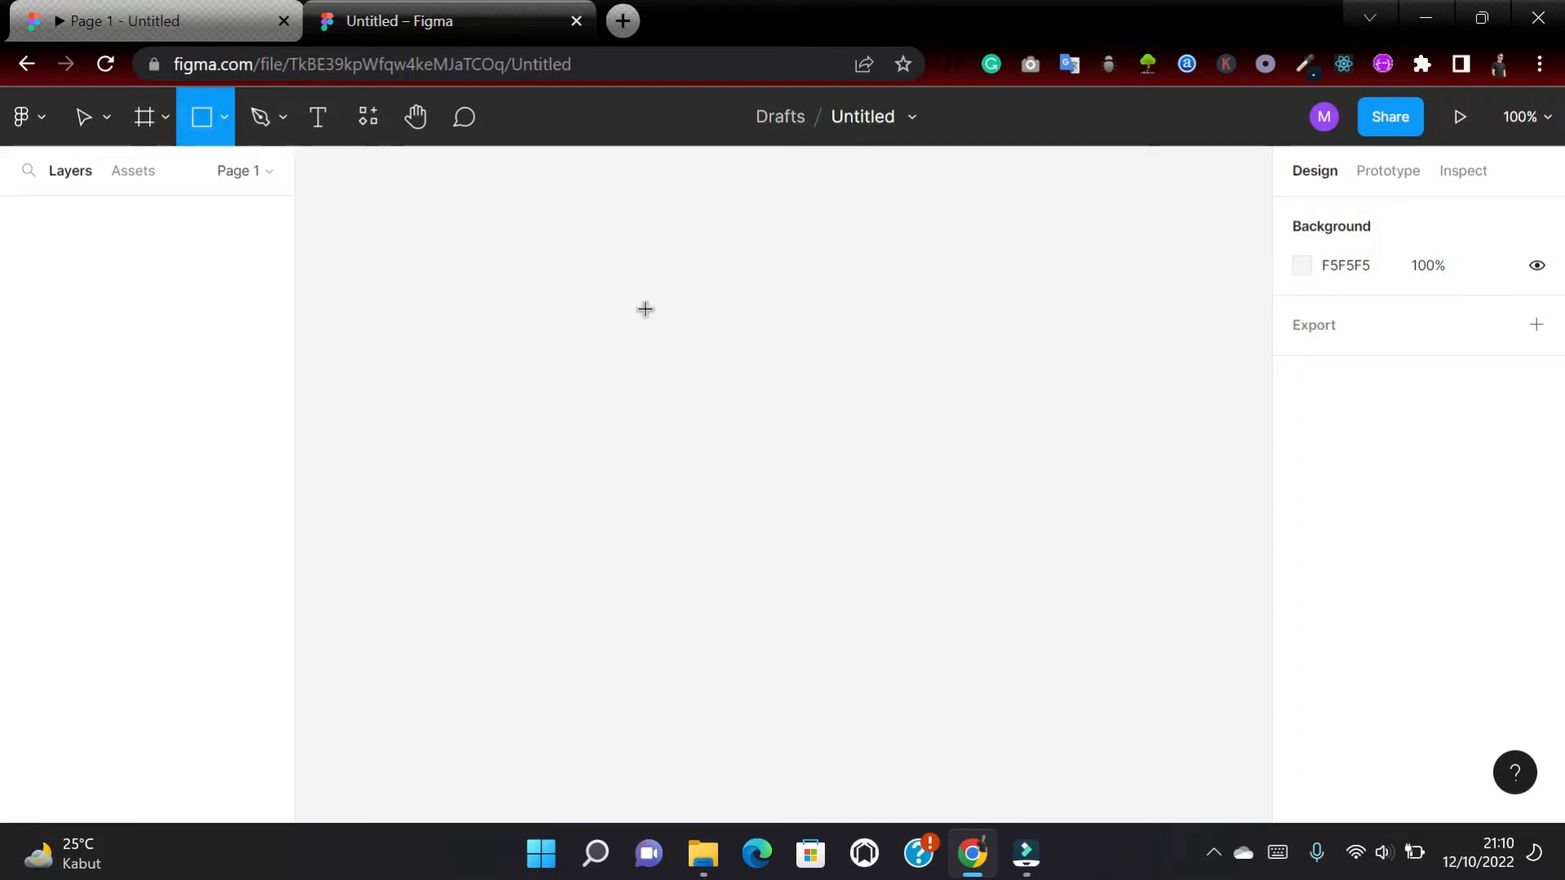
pyautogui.moveTo(526, 255)
pyautogui.mouseDown()
pyautogui.moveTo(633, 374)
pyautogui.moveTo(824, 530)
pyautogui.moveTo(982, 597)
pyautogui.mouseUp()
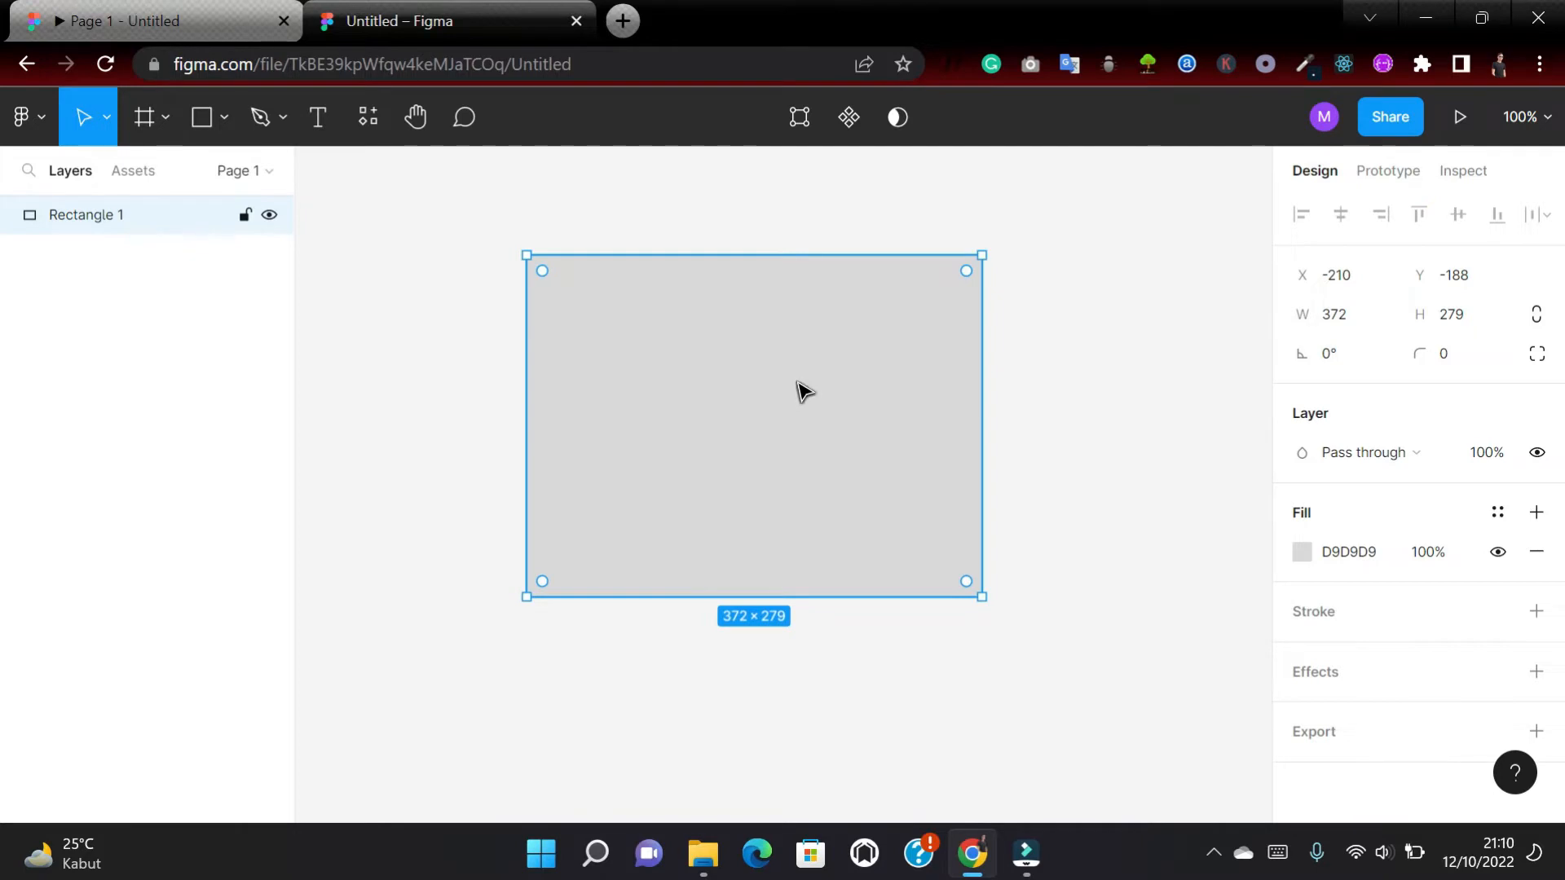
pyautogui.hotkey('ctrl', 'g')
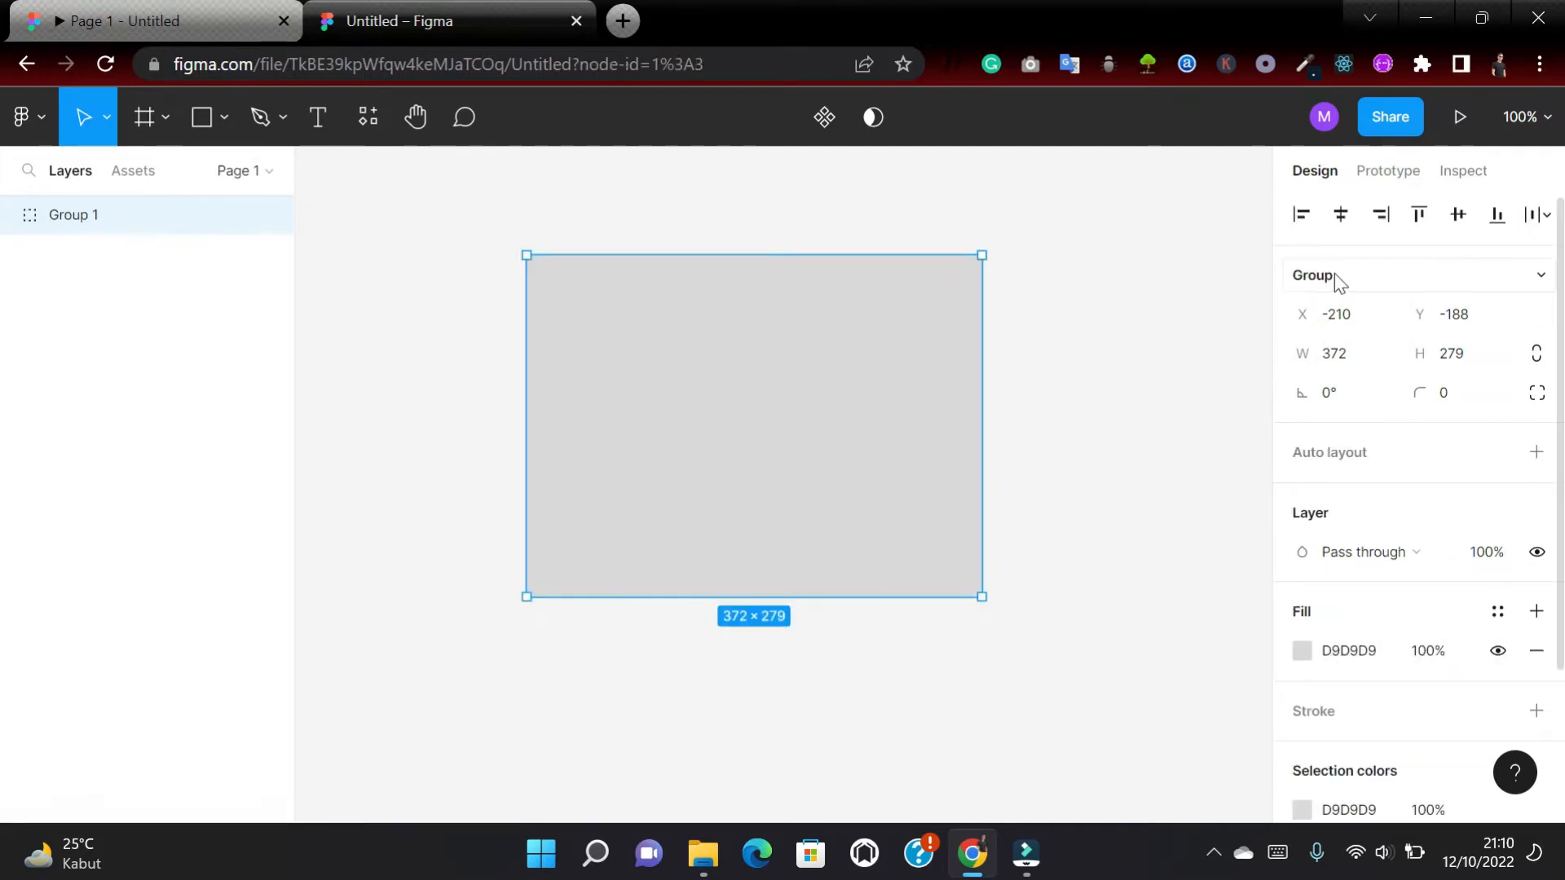
pyautogui.click(1333, 277)
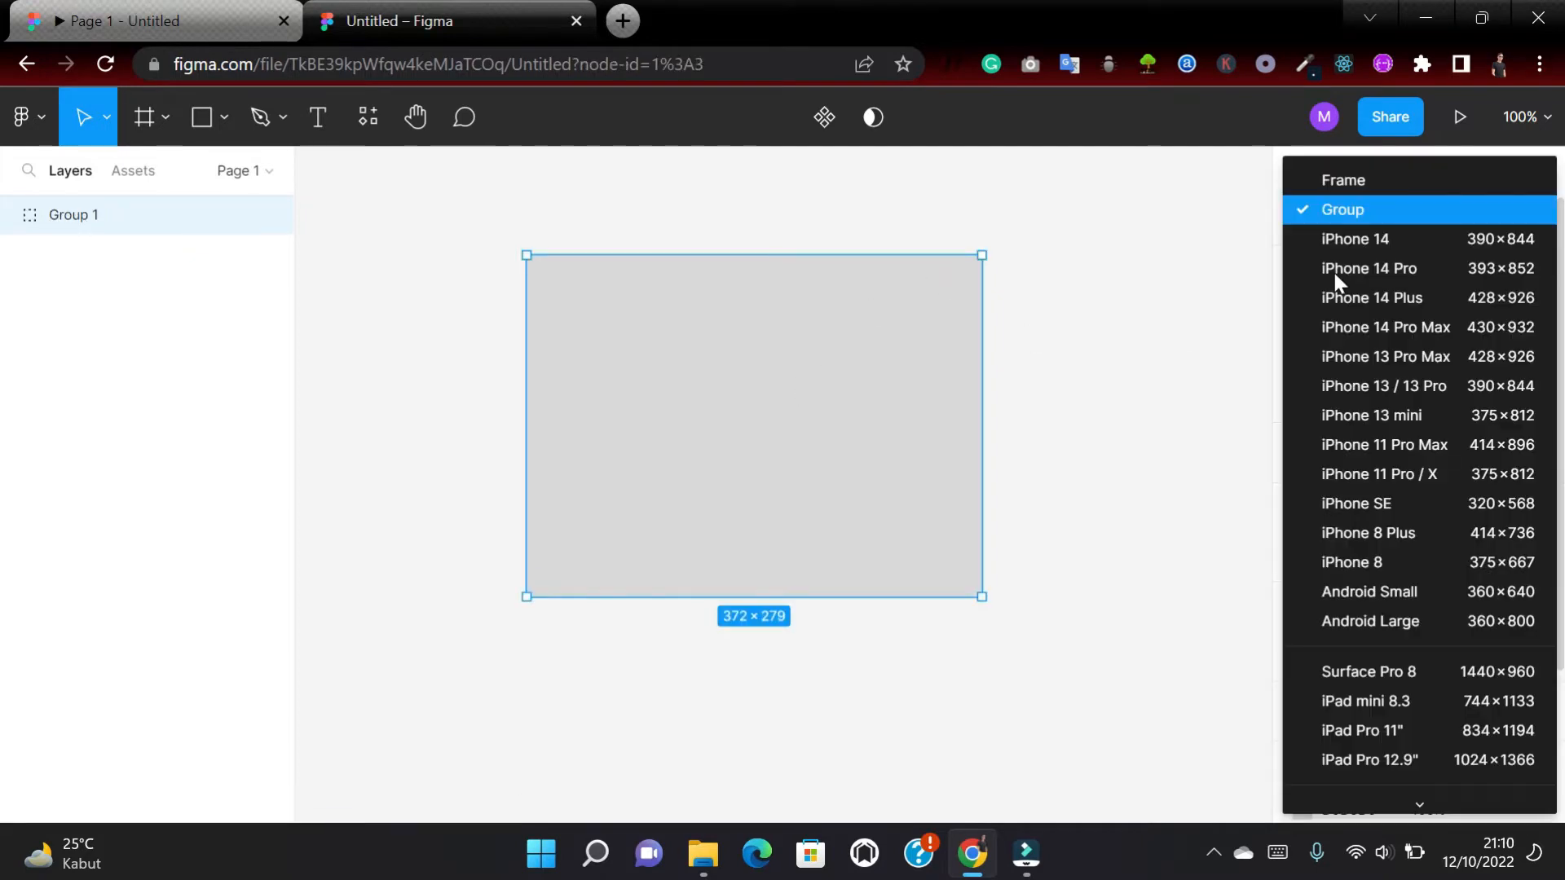
pyautogui.click(1352, 182)
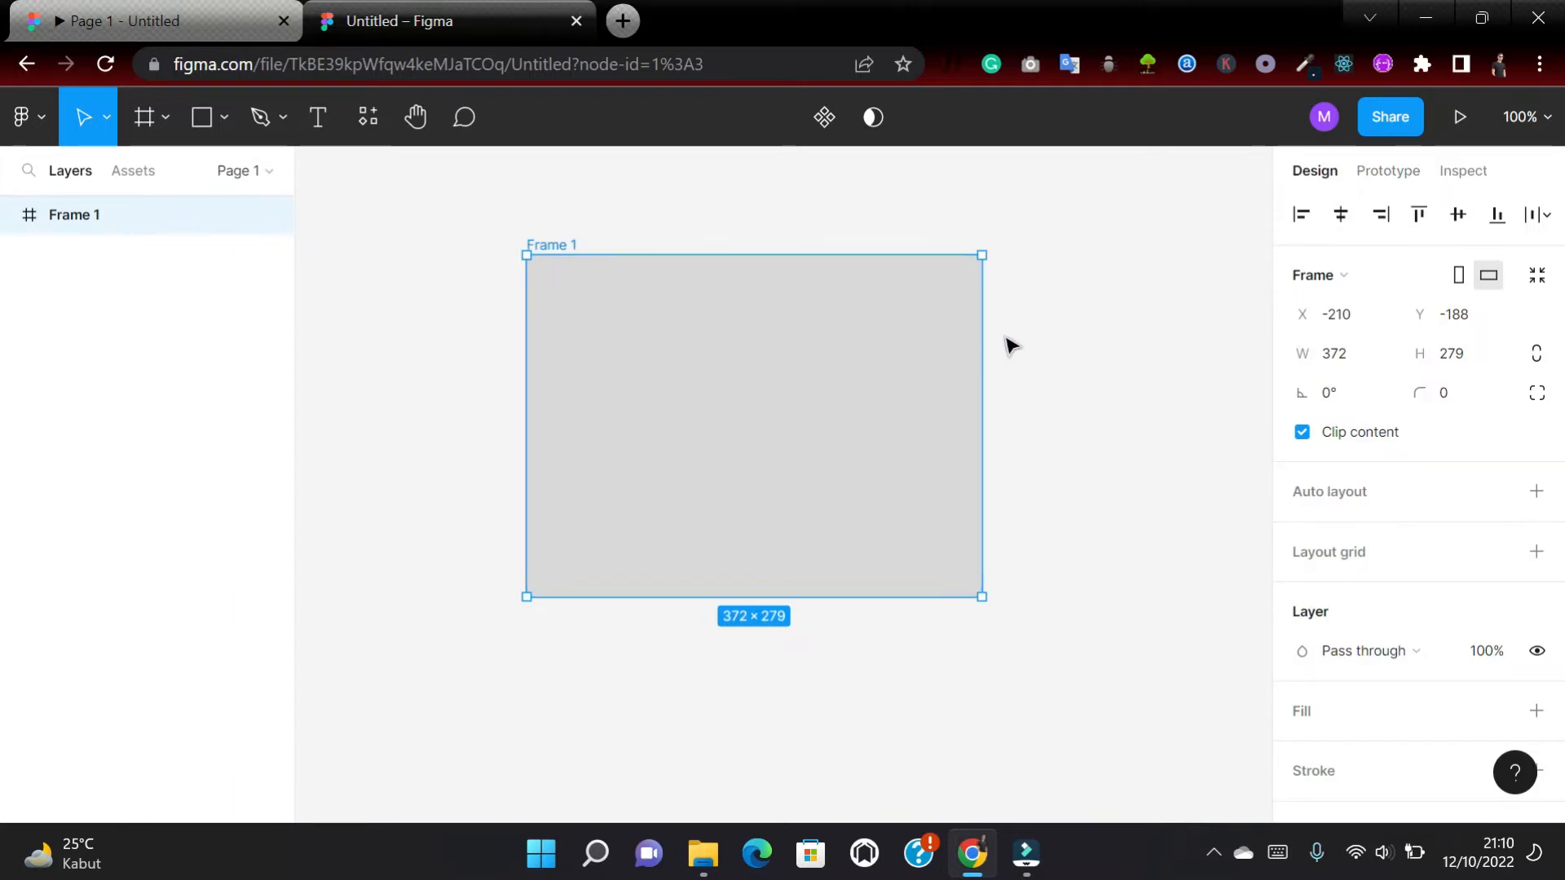
# Set the frame's width to 1600 and turn off Clip content.
pyautogui.click(1350, 355)
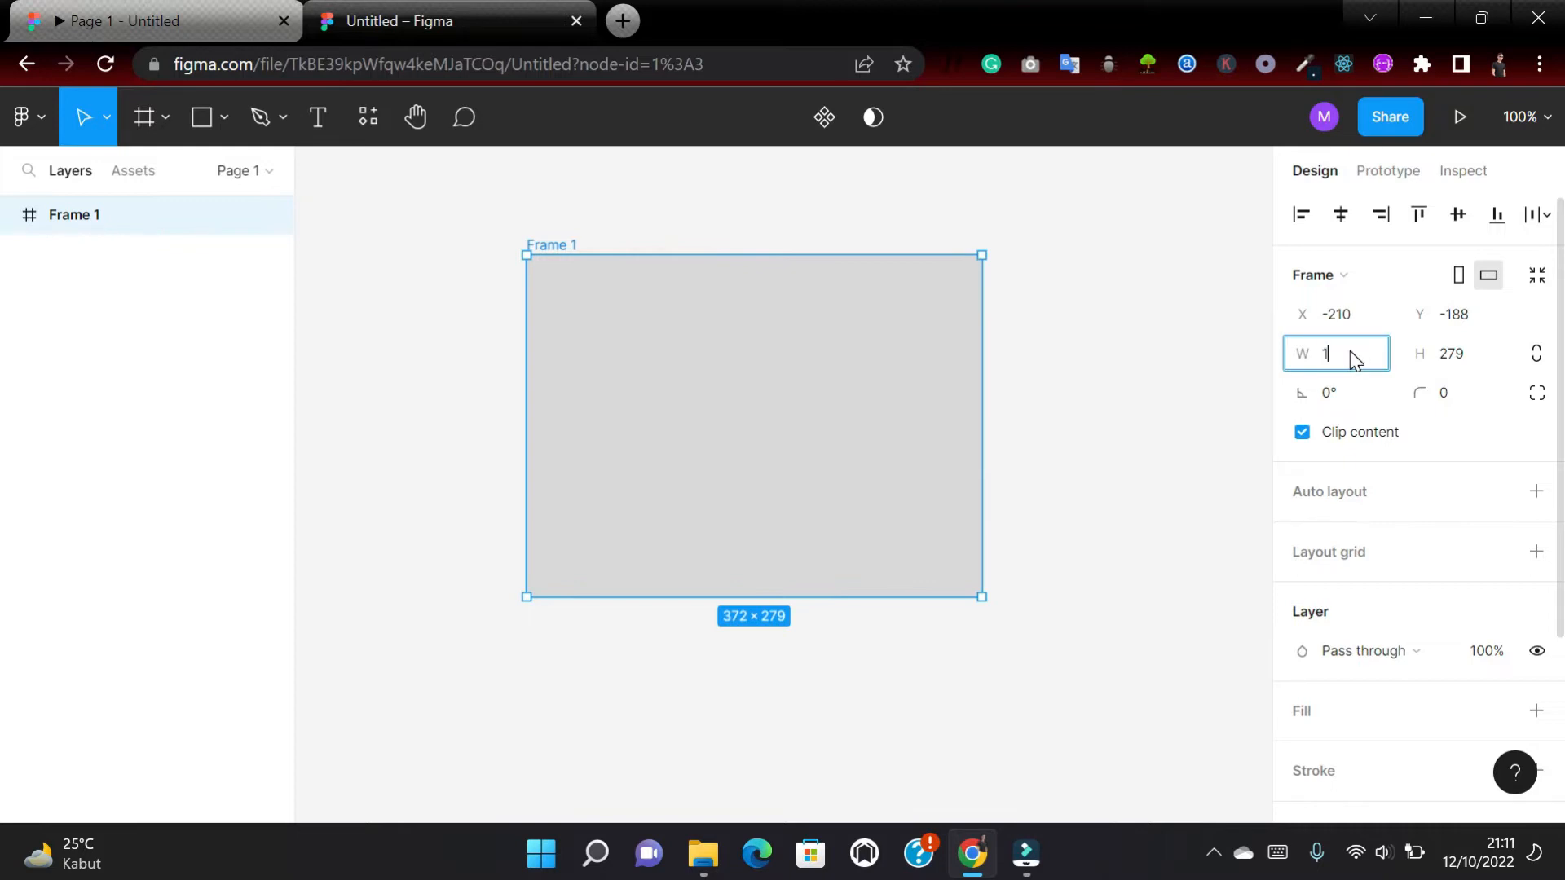
pyautogui.write('1600')
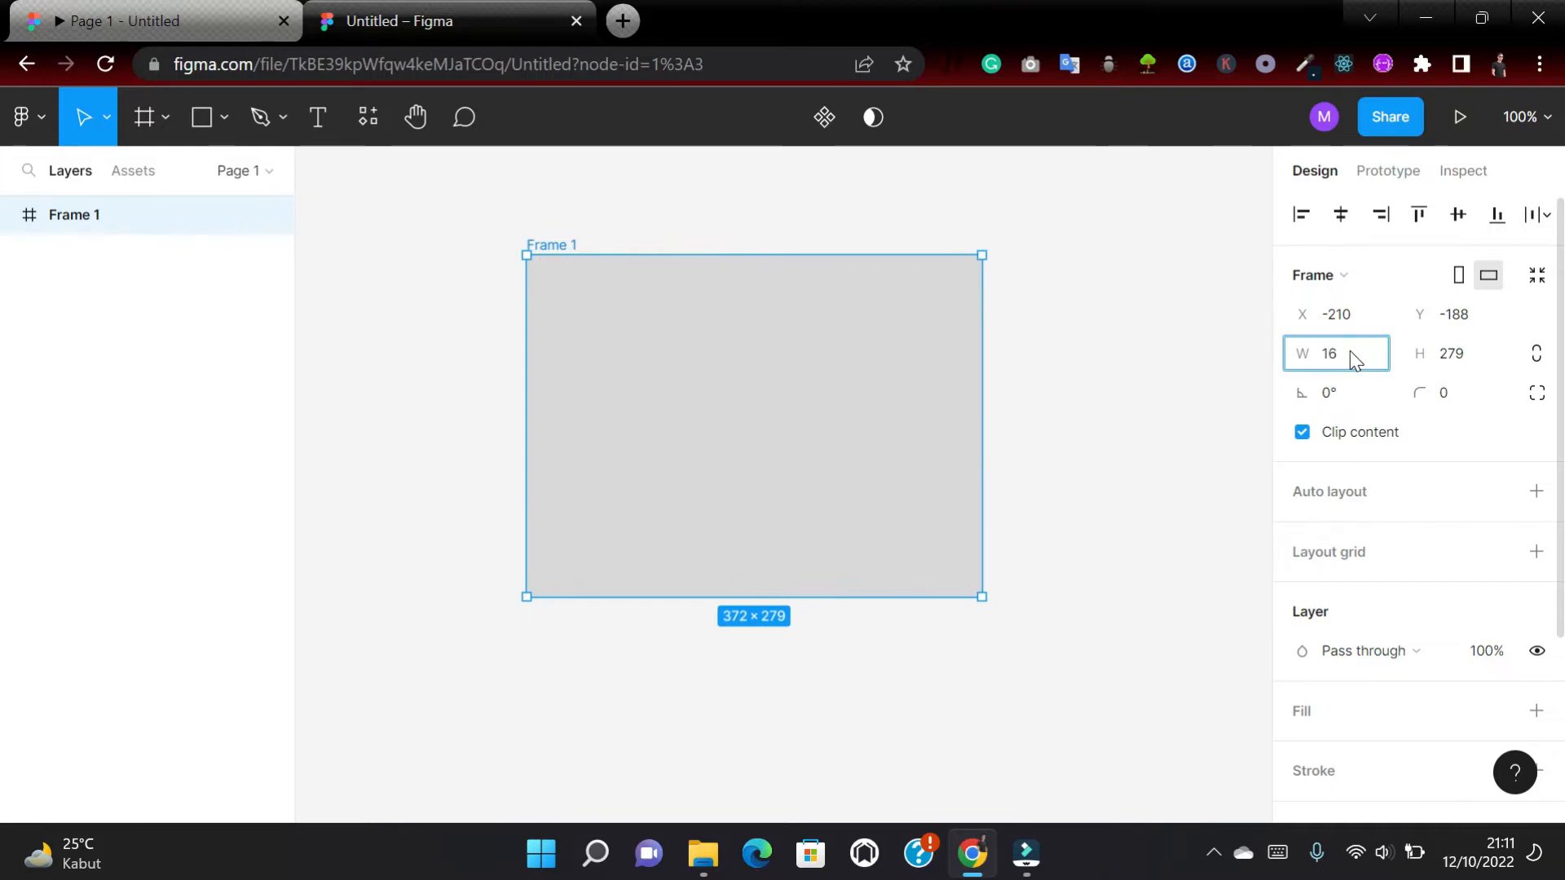
pyautogui.press('Return')
pyautogui.click(1461, 444)
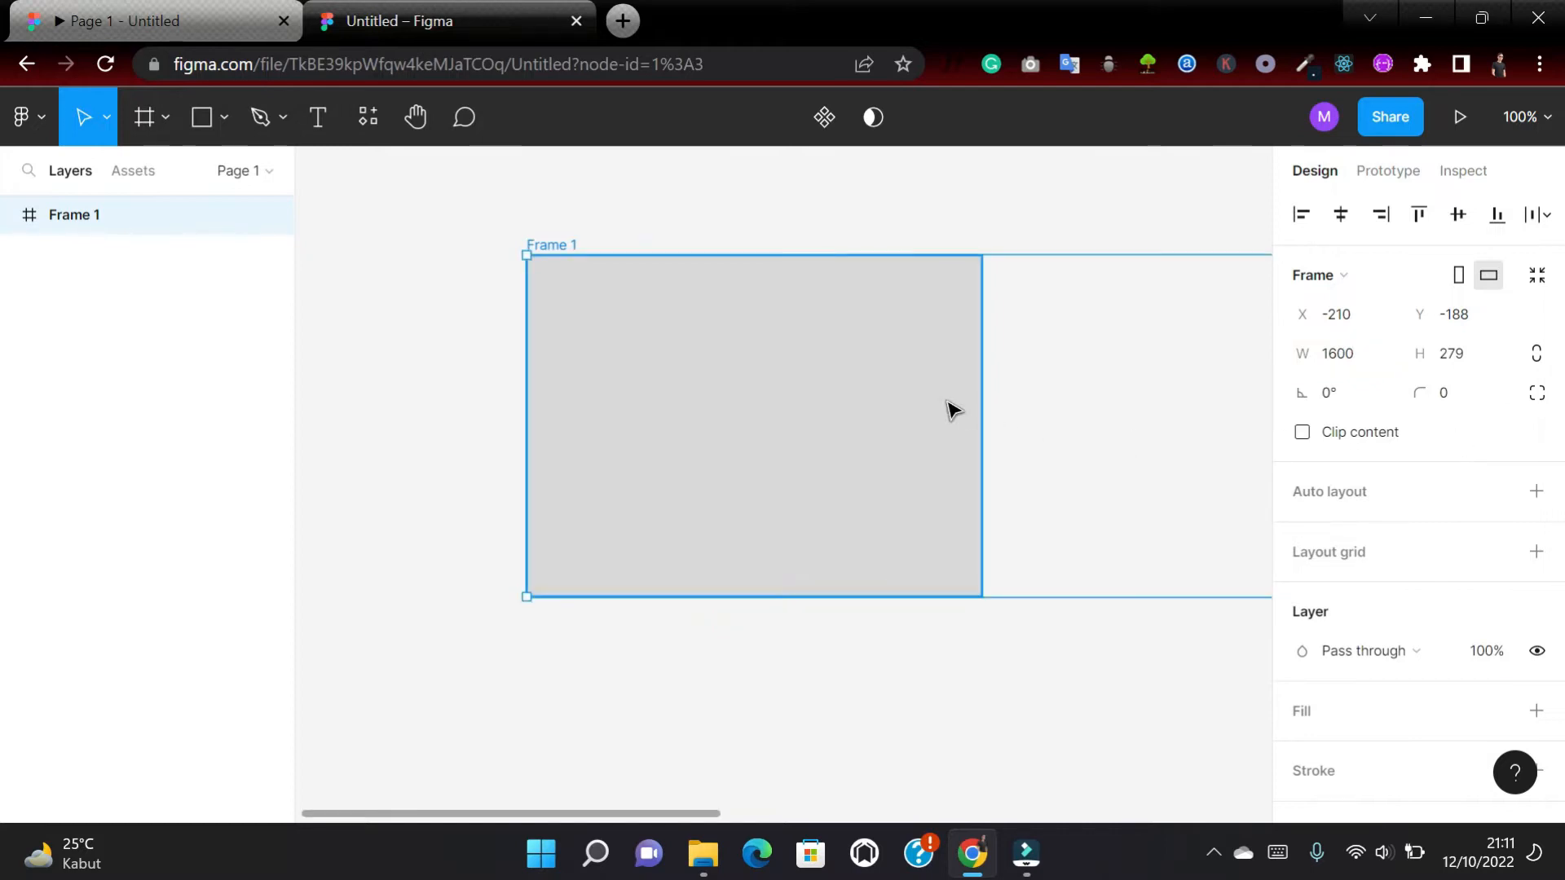
pyautogui.hscroll(2, 954, 411)
pyautogui.scroll(-5, 954, 411)
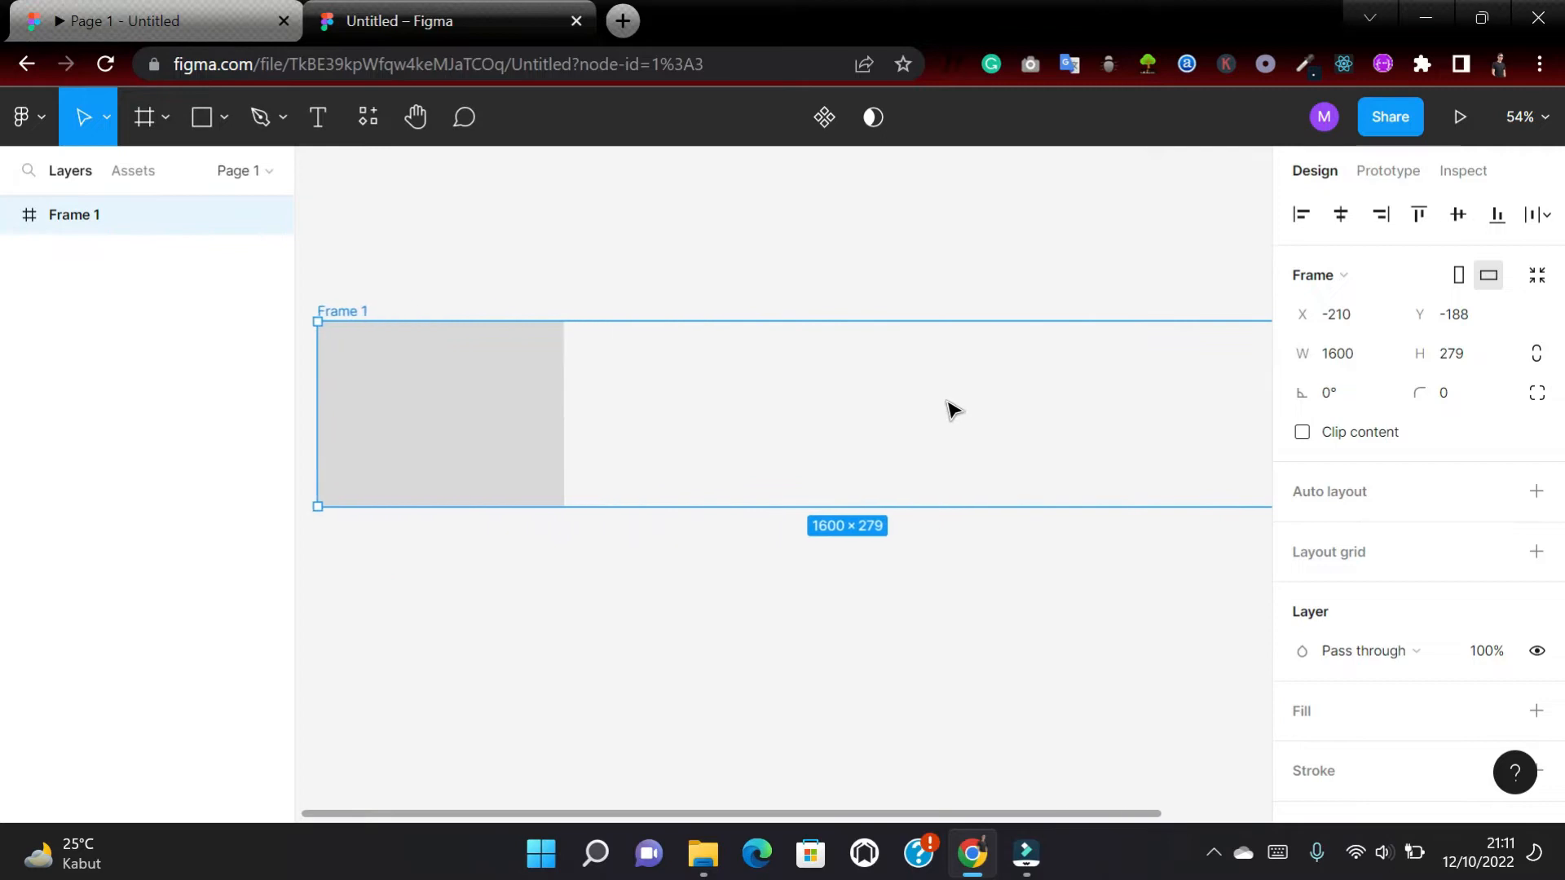
pyautogui.hscroll(1, 954, 411)
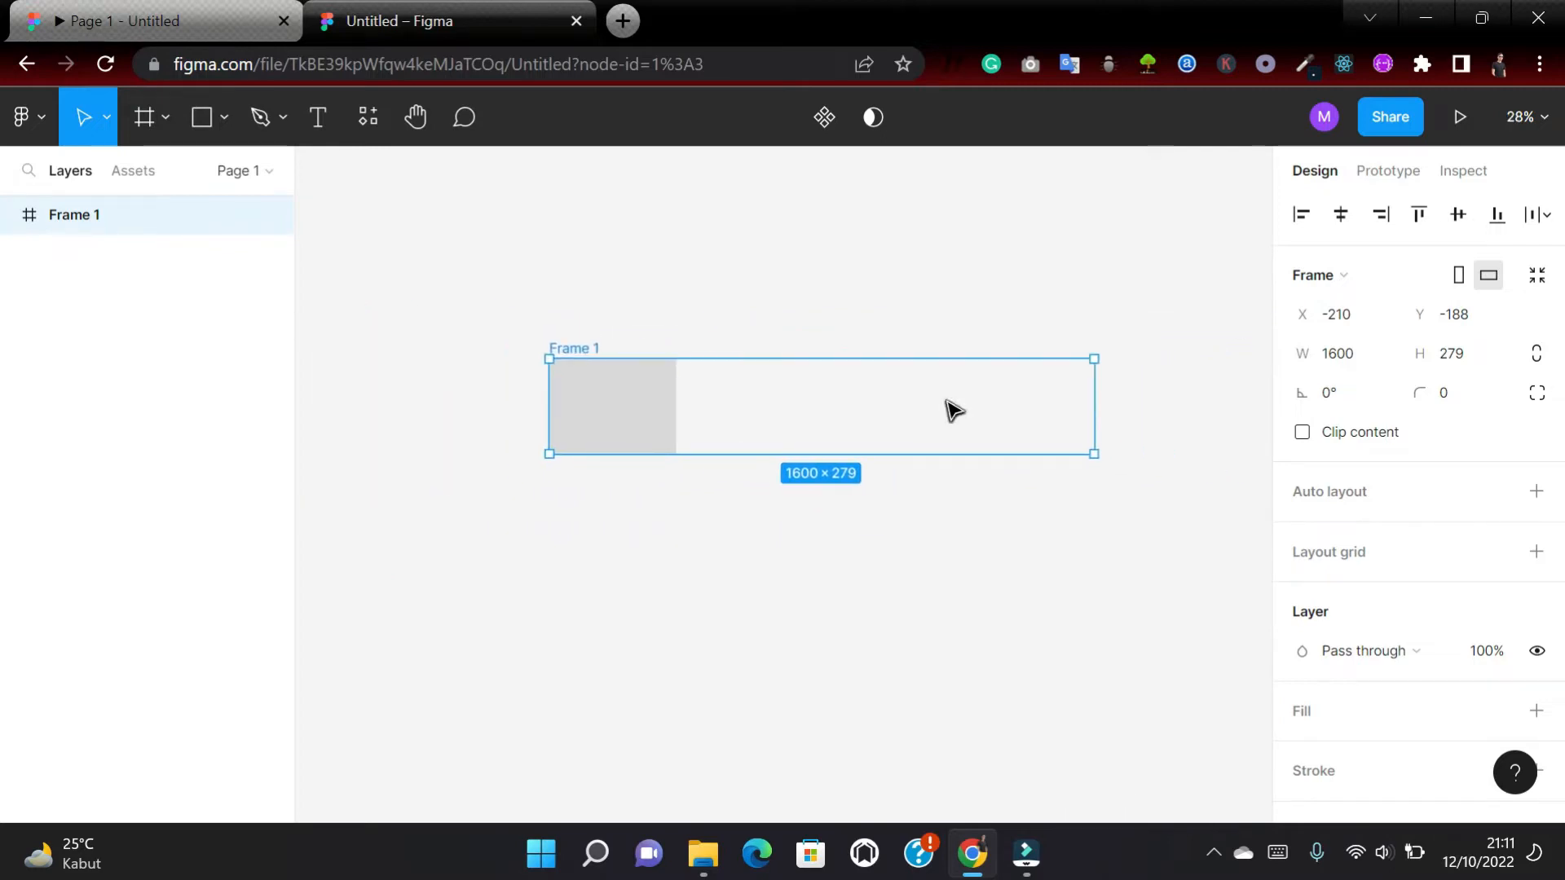
# Remove the fill of the grey rectangle inside the frame and delete the rectangle.
pyautogui.click(640, 415)
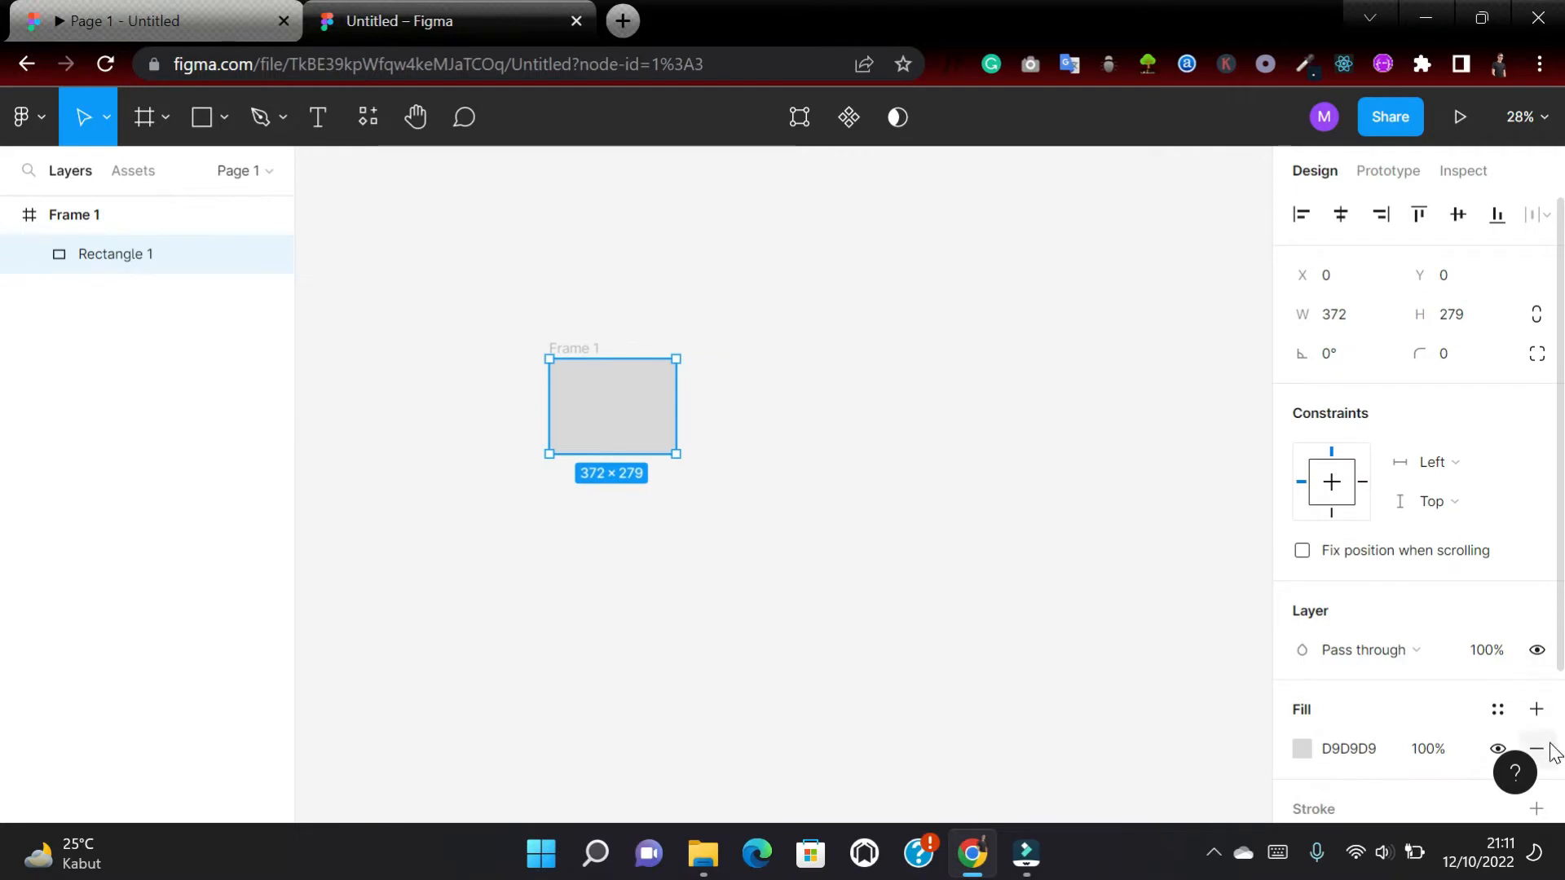
pyautogui.scroll(-3, 1541, 717)
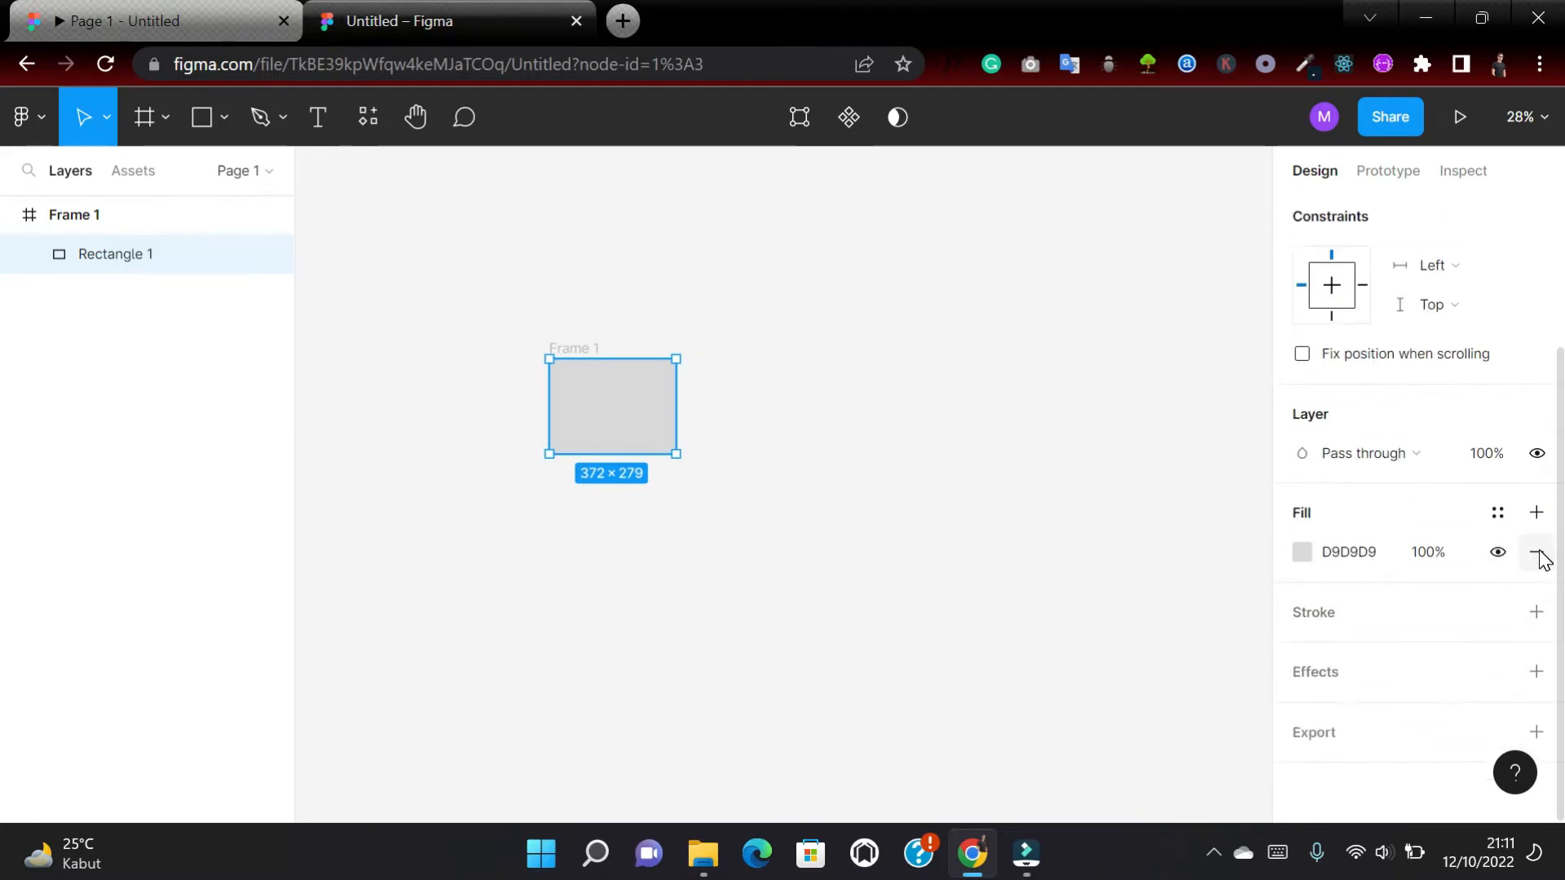
pyautogui.click(1537, 549)
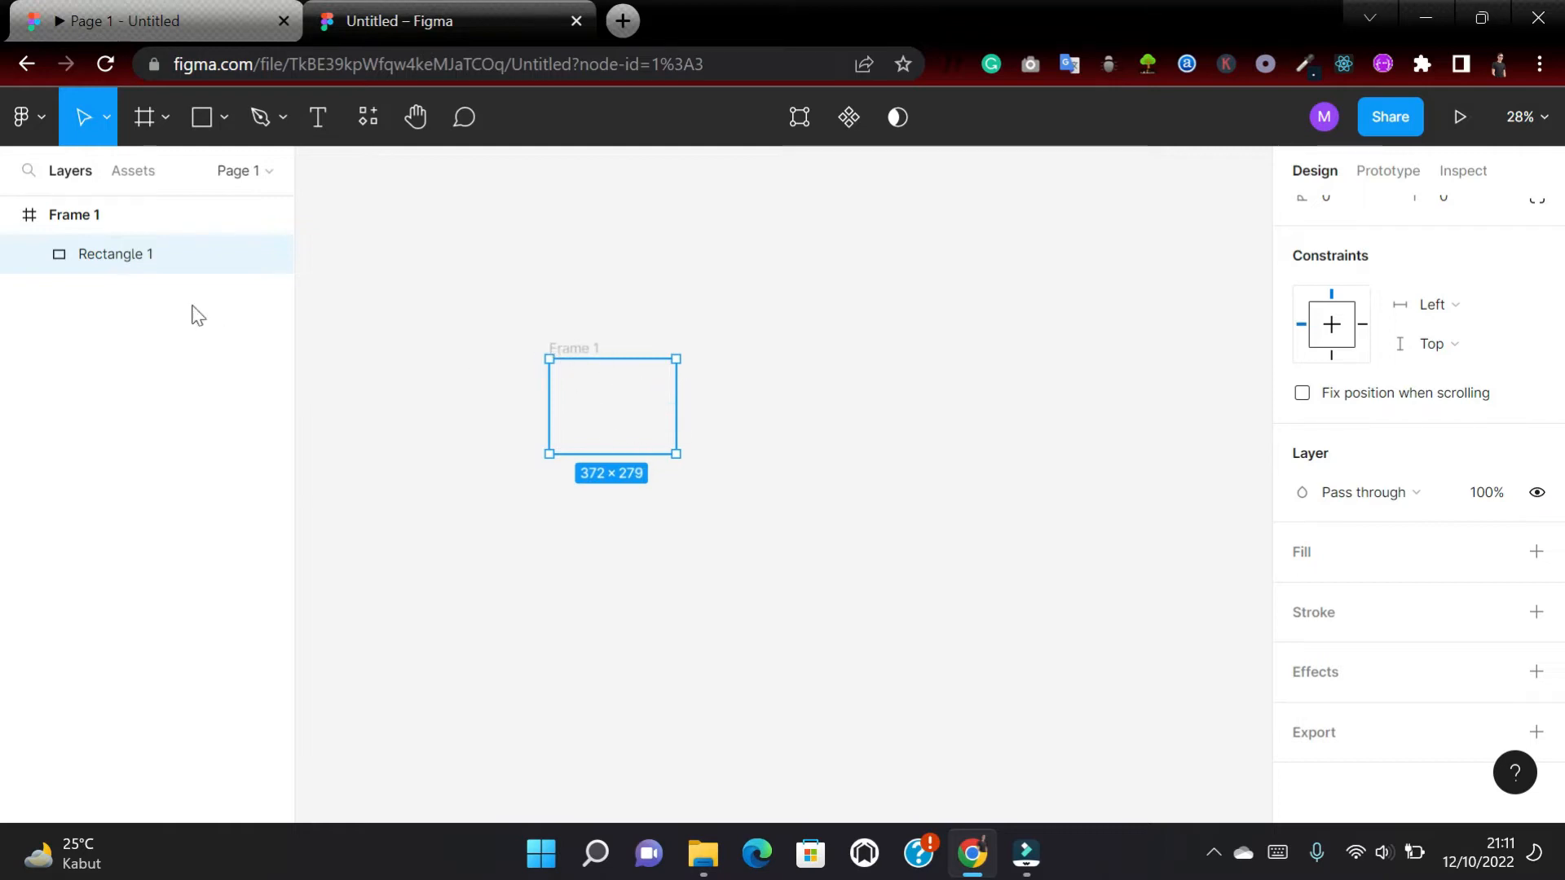
pyautogui.click(145, 256)
pyautogui.press('Delete')
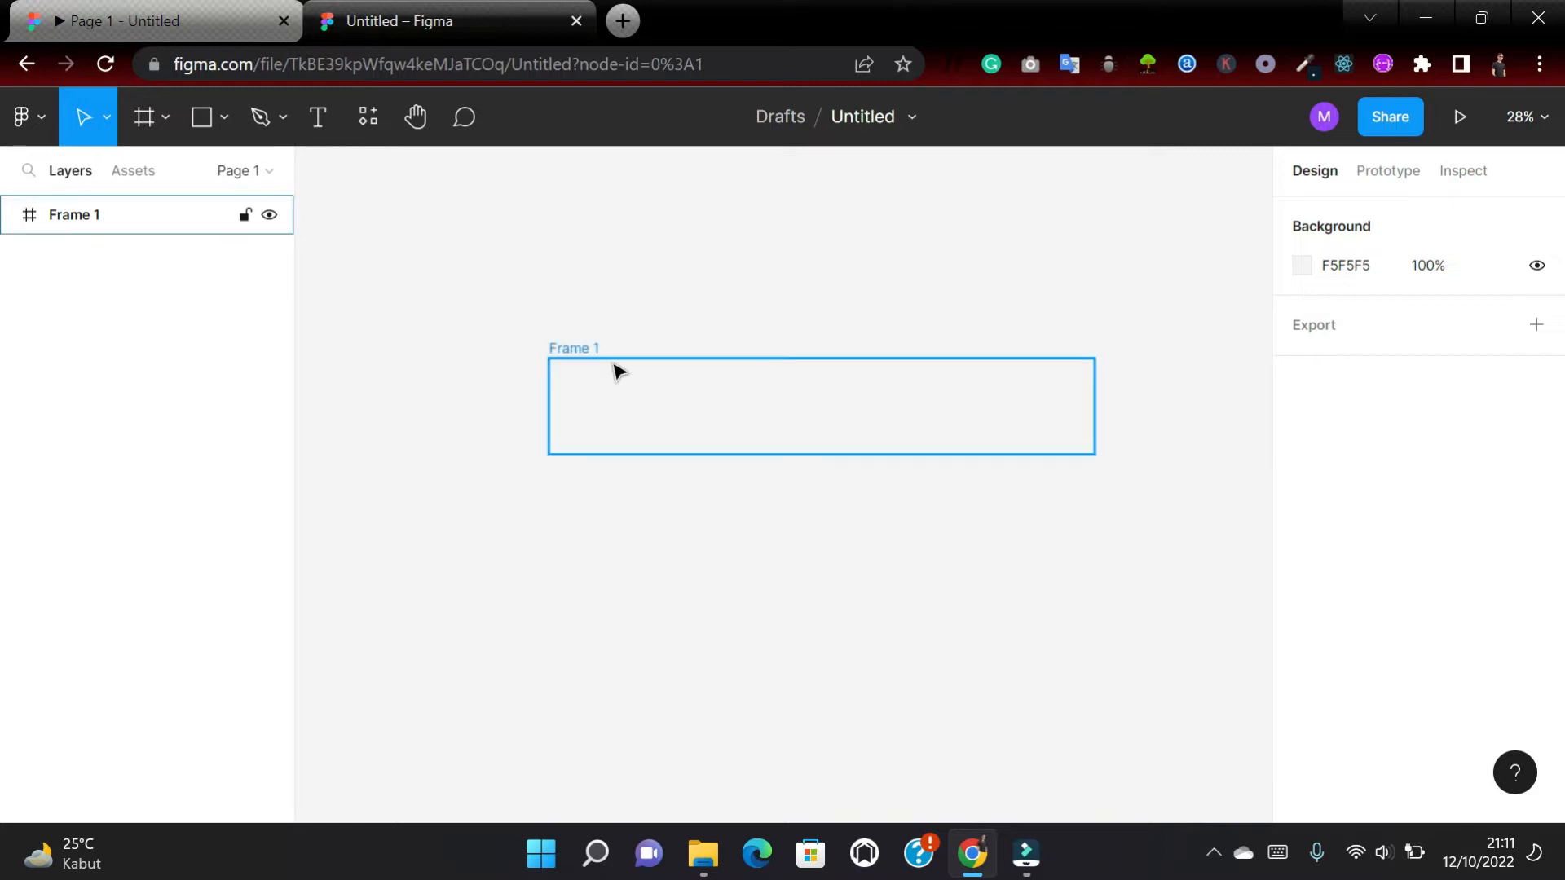
# Give the page frame a solid fill of 131313 and stretch its height to about 1123.
pyautogui.click(573, 349)
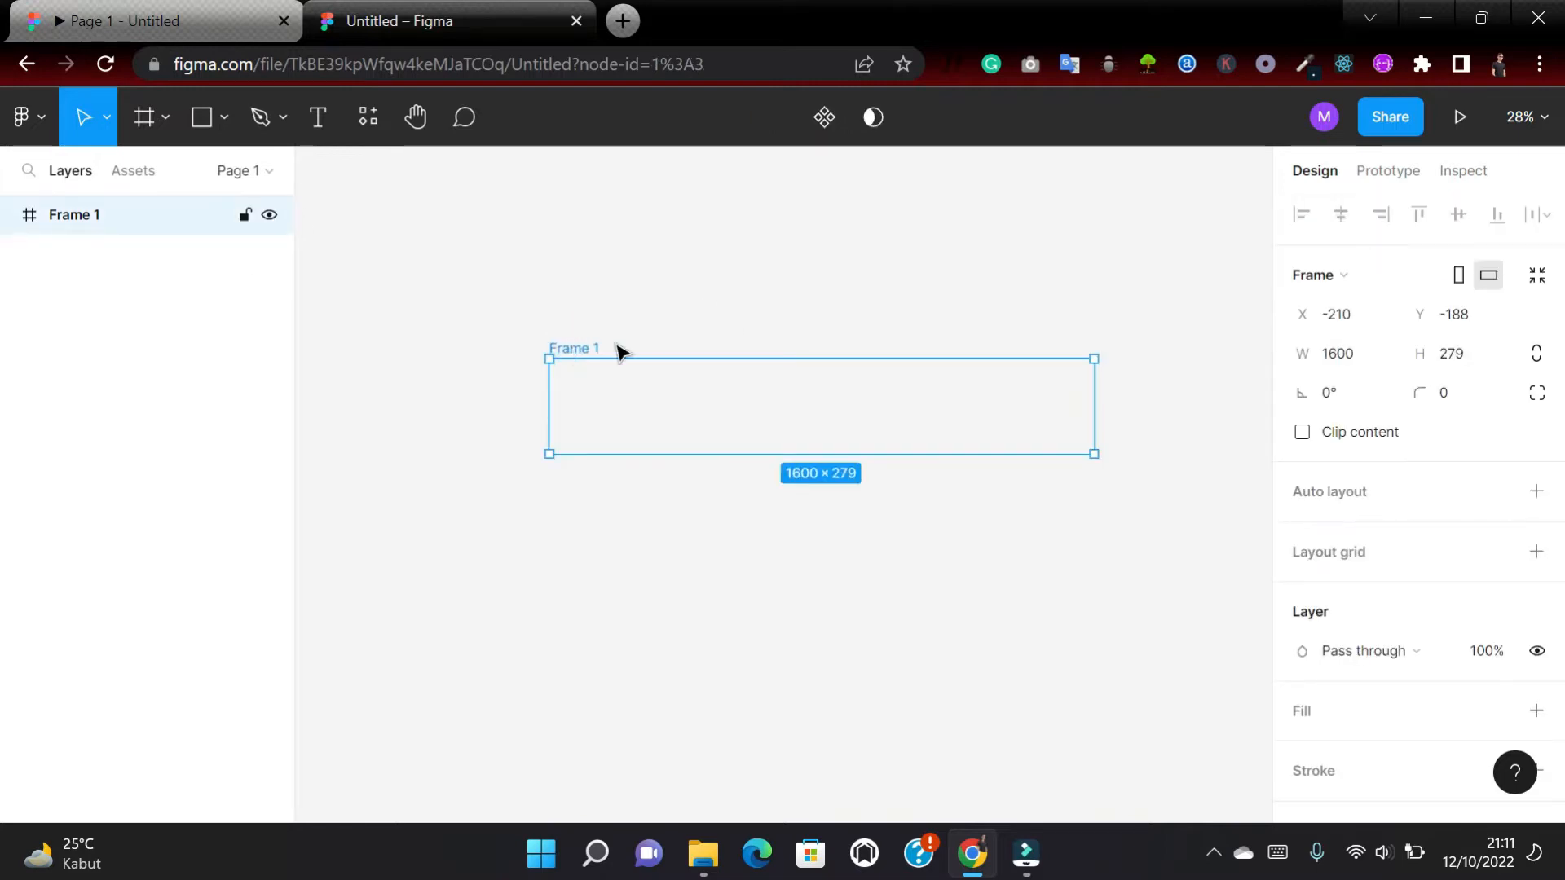
pyautogui.click(1537, 711)
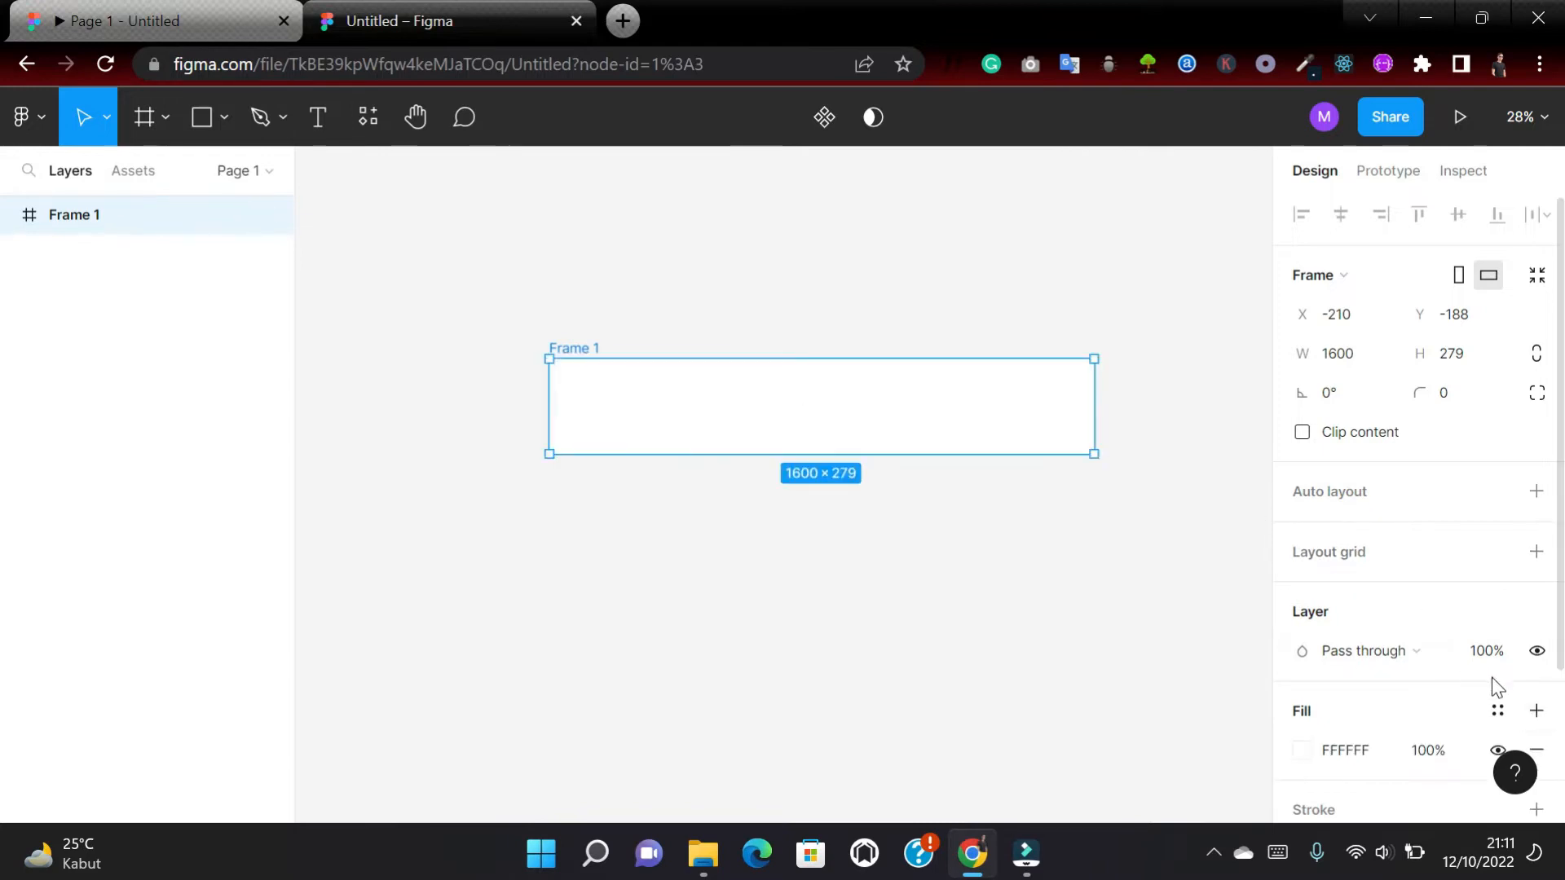
pyautogui.scroll(-3, 1460, 710)
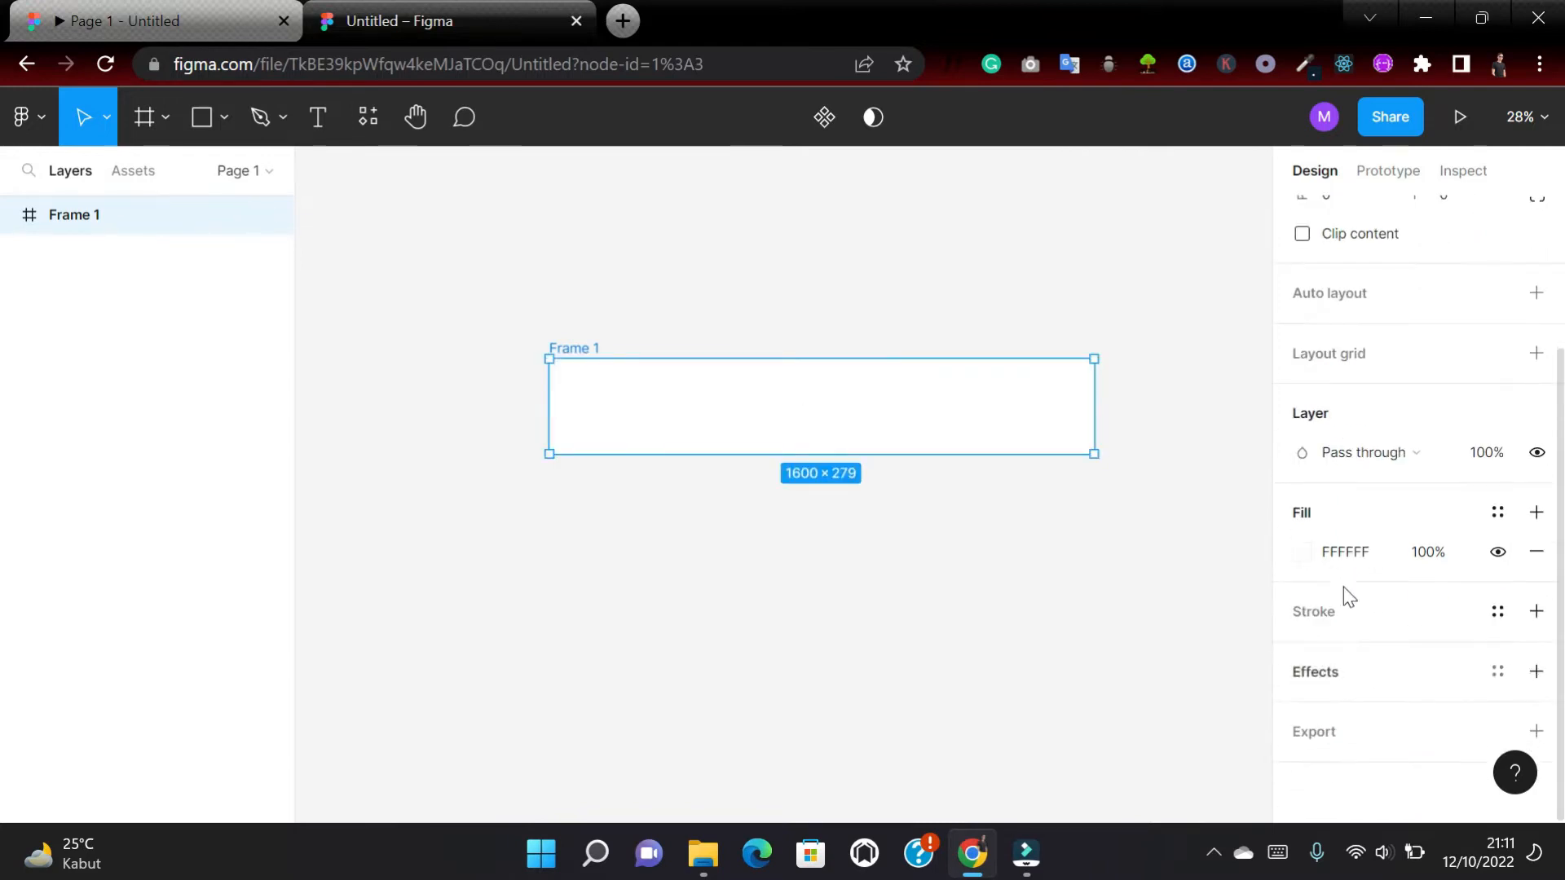
pyautogui.click(1537, 561)
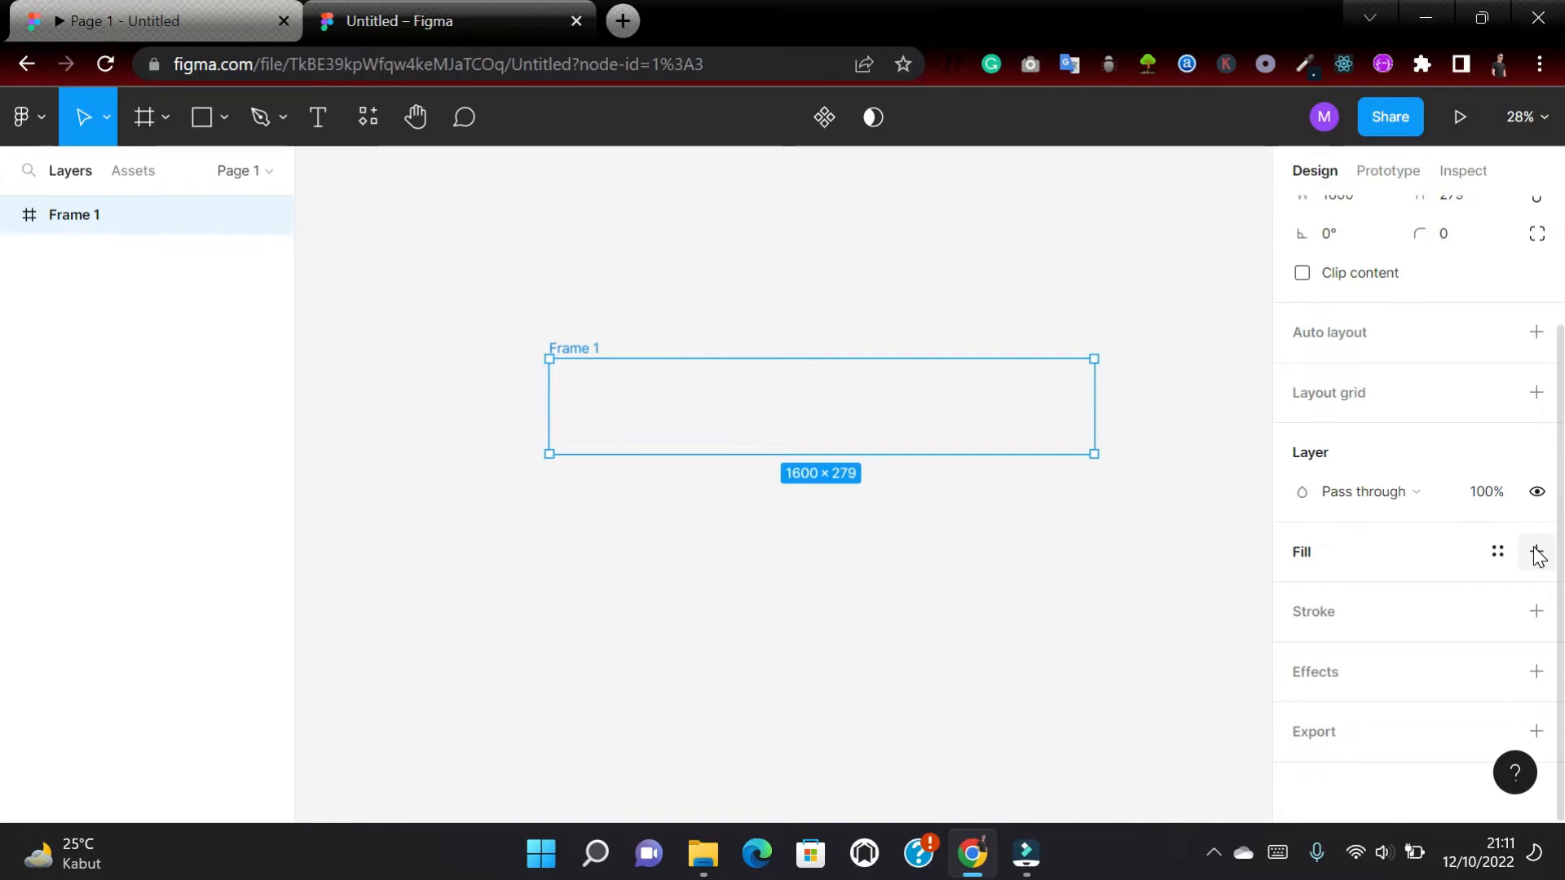
pyautogui.click(1538, 553)
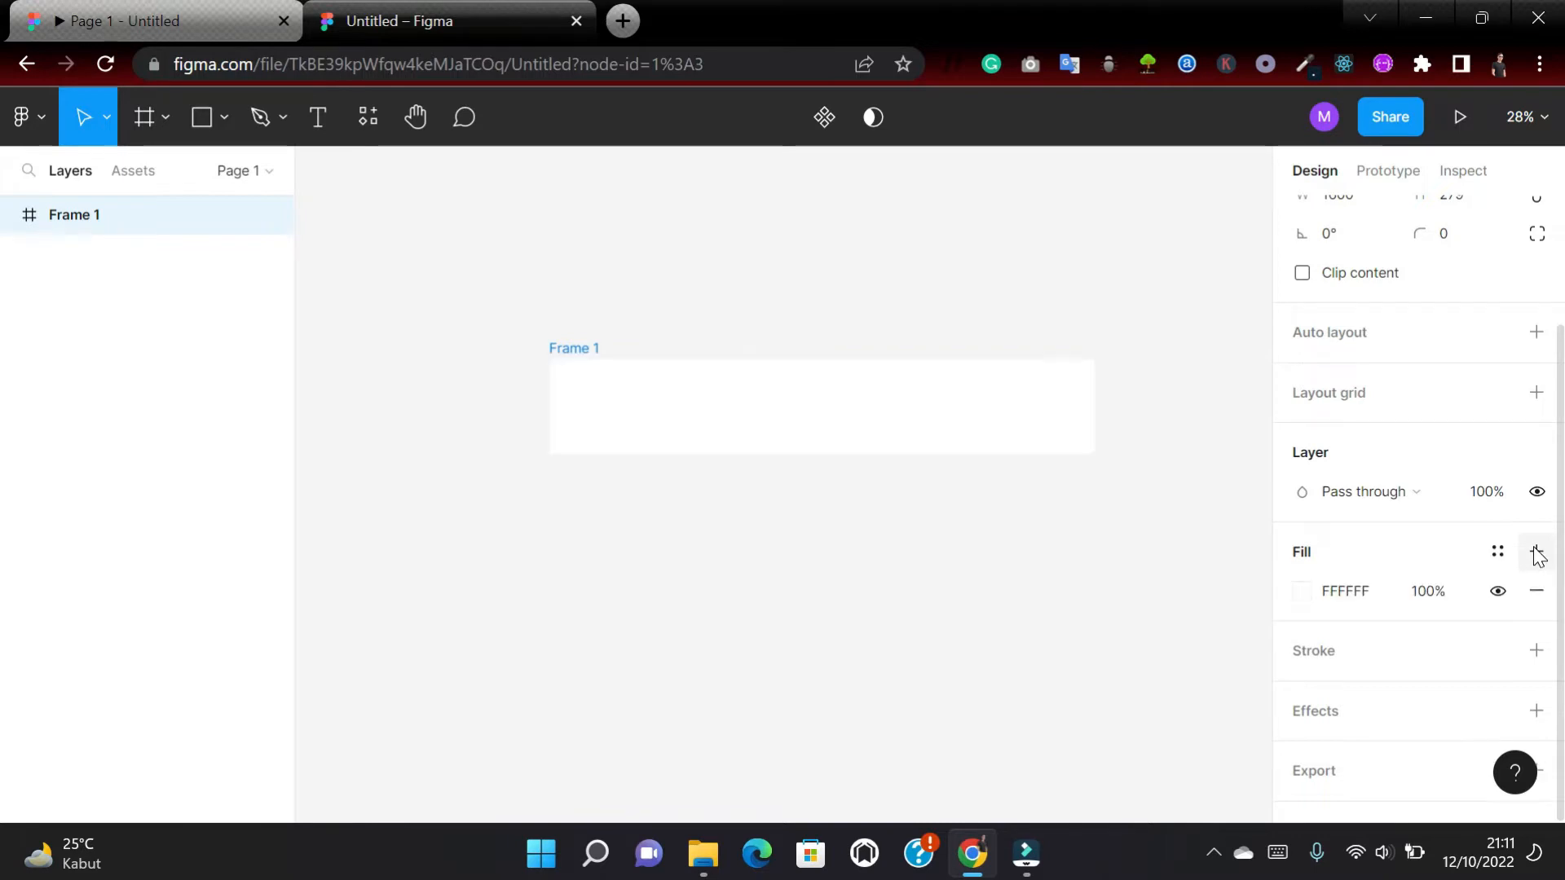
pyautogui.click(1368, 590)
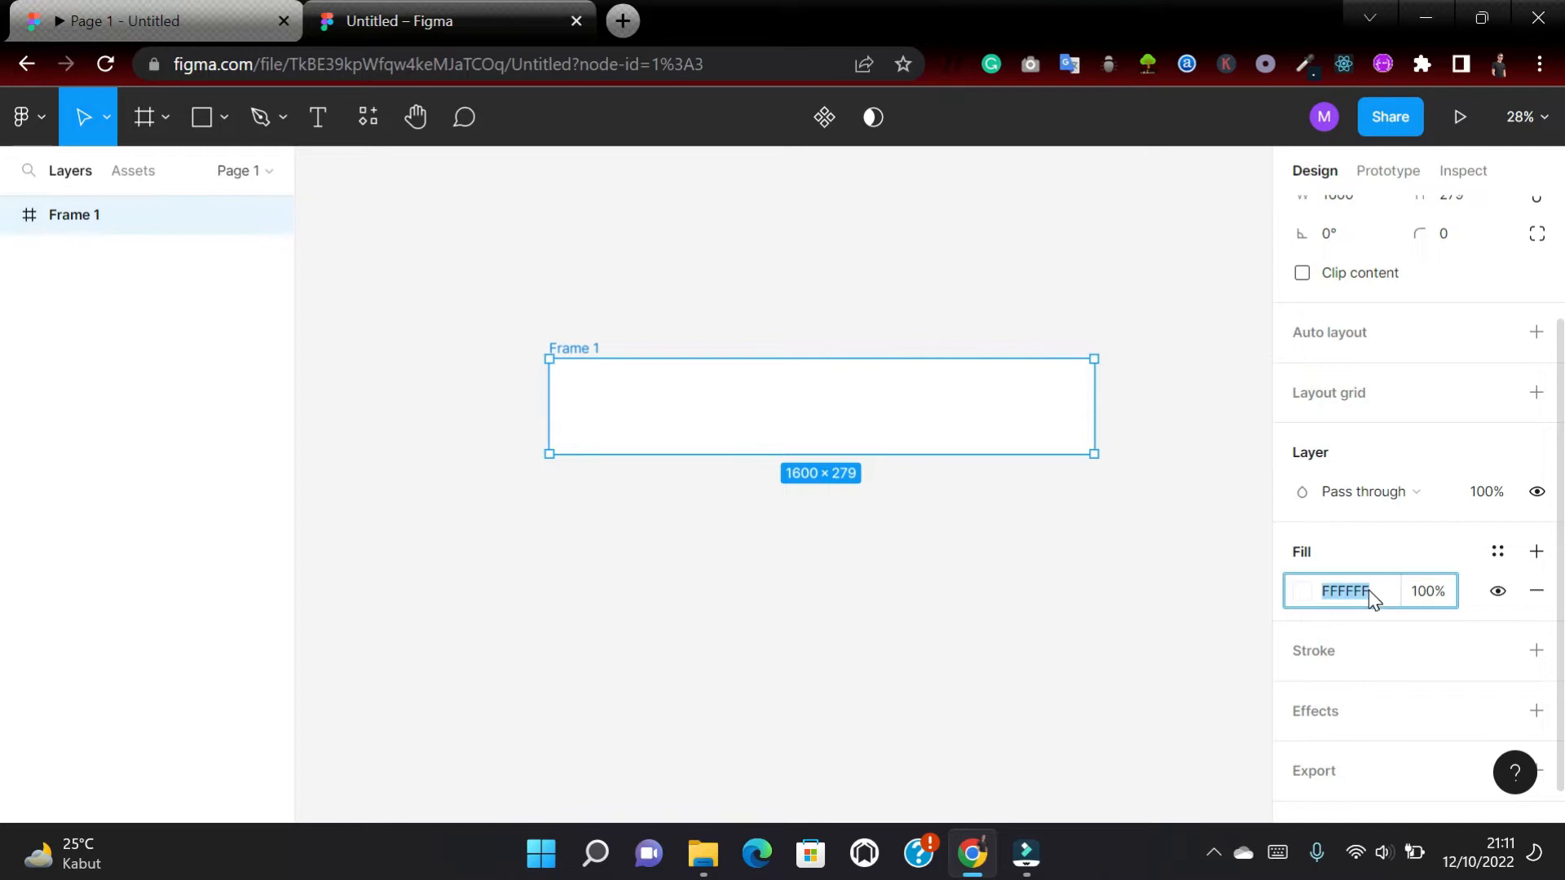
pyautogui.write('131313')
pyautogui.press('Return')
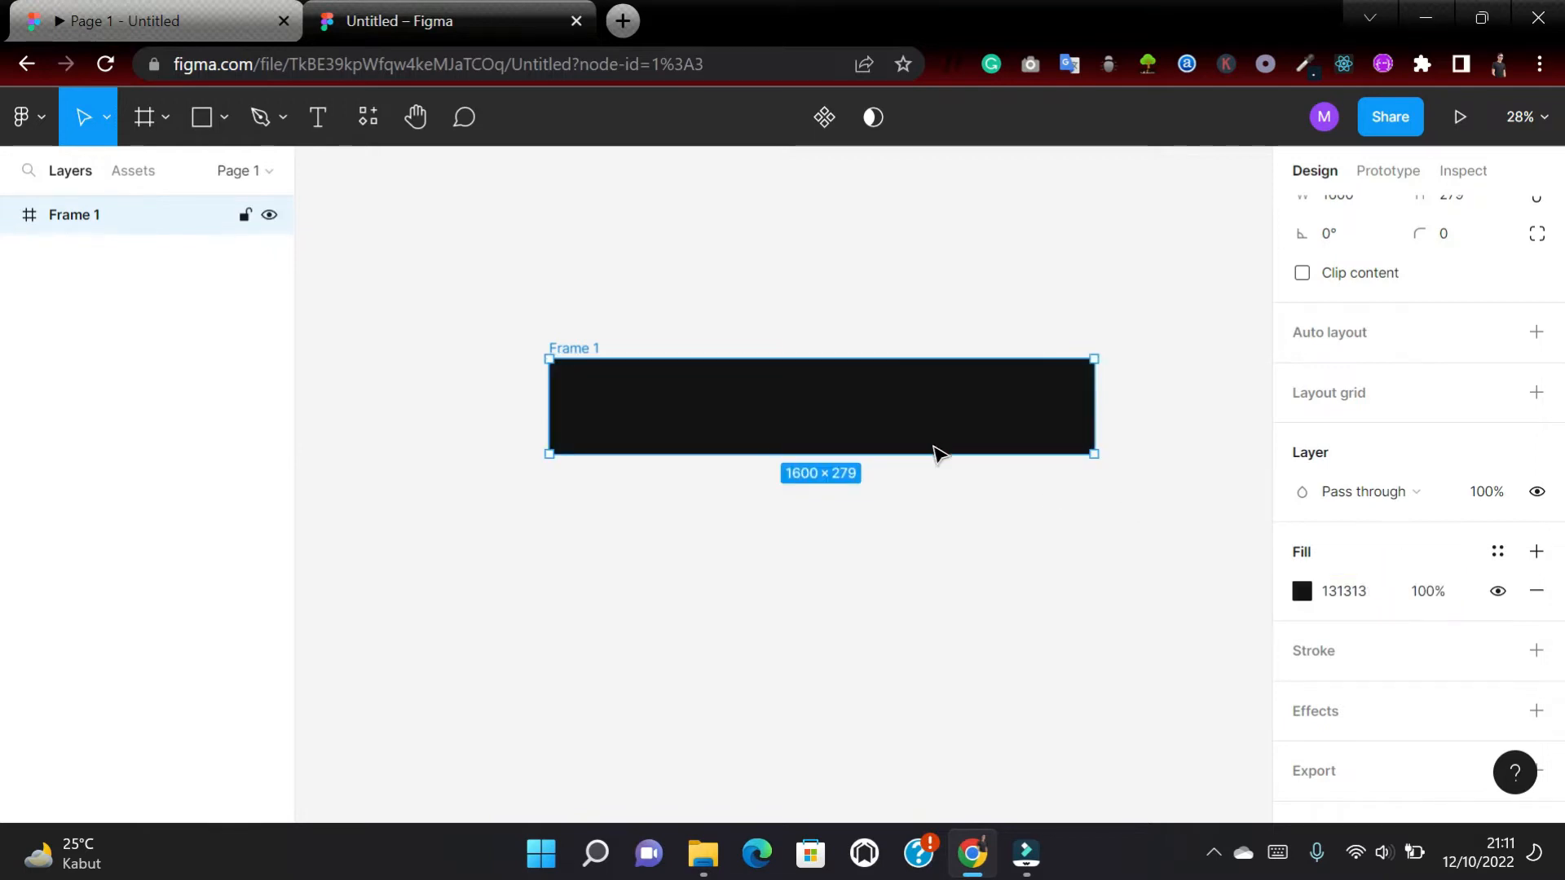
pyautogui.moveTo(924, 456); pyautogui.dragTo(915, 739)
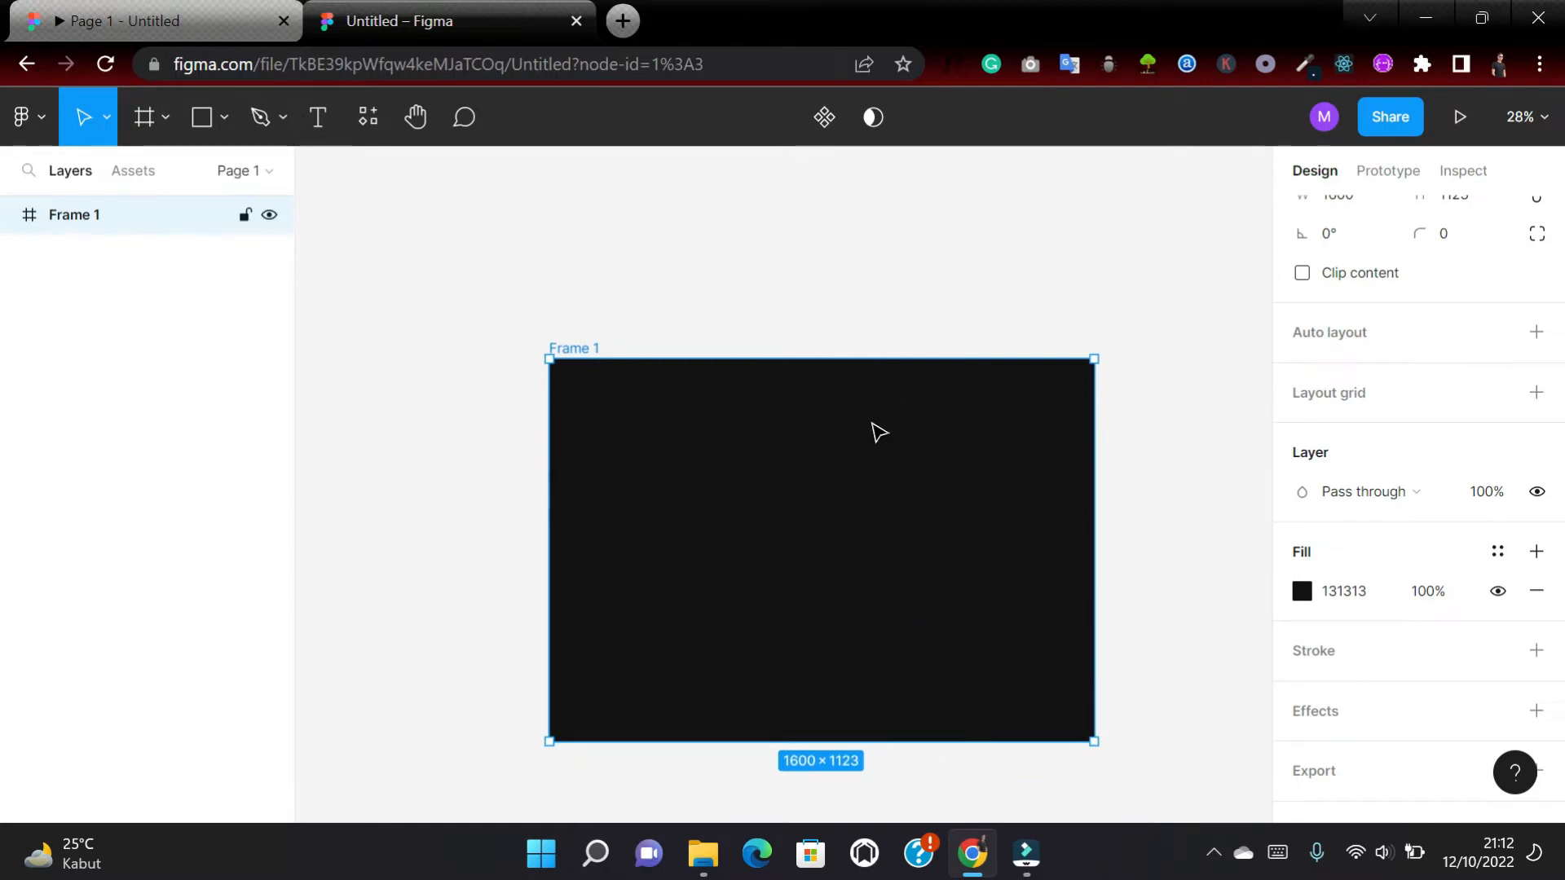
# Add a layout grid to the page frame and set it to 16 columns.
pyautogui.click(1539, 393)
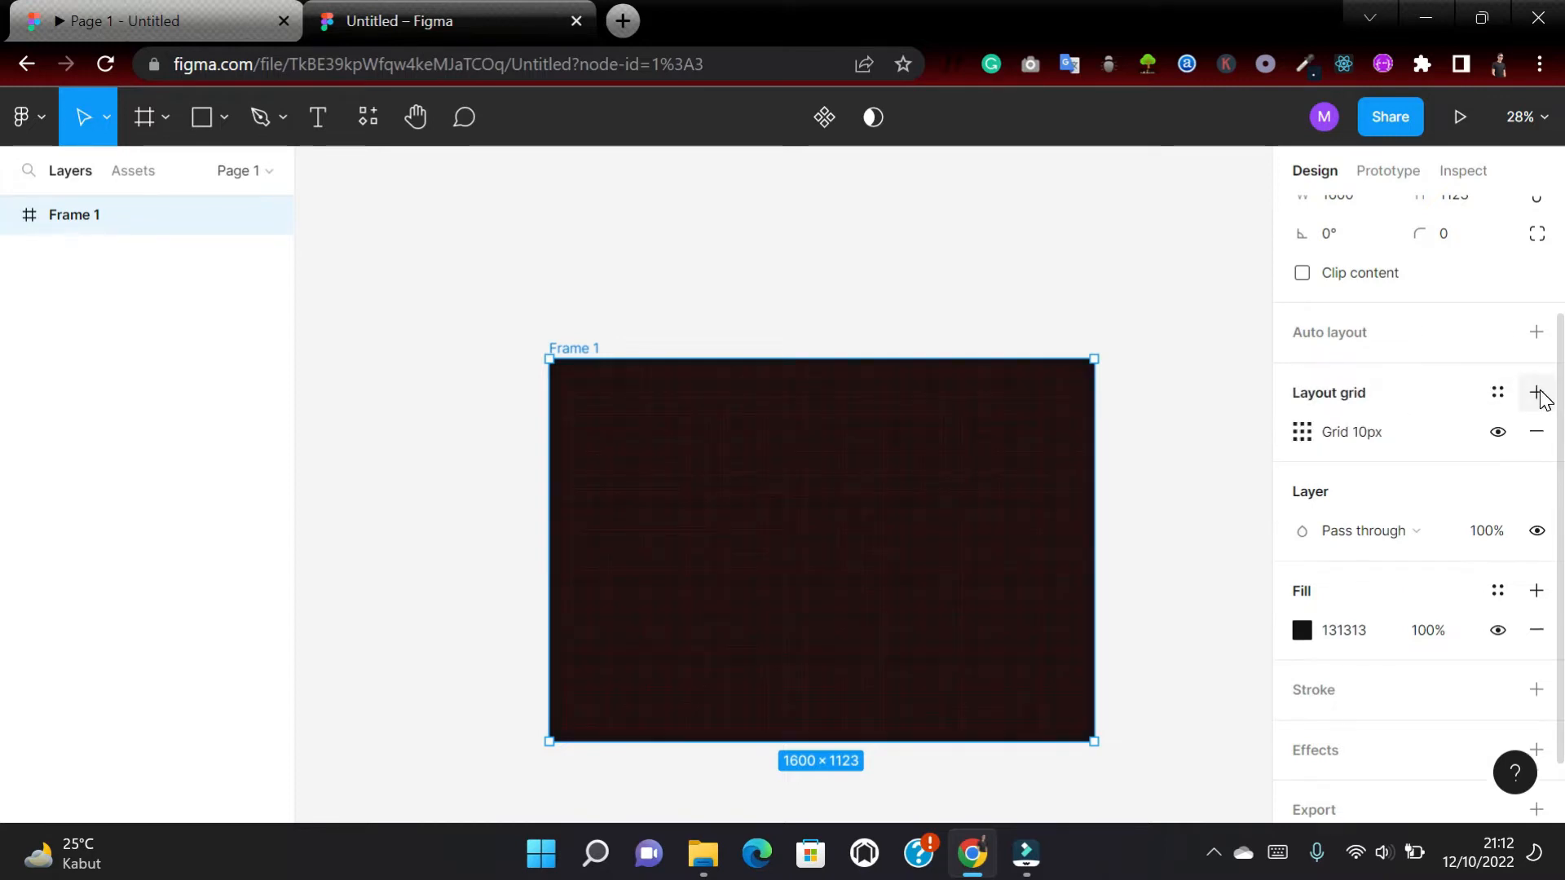
pyautogui.click(1302, 433)
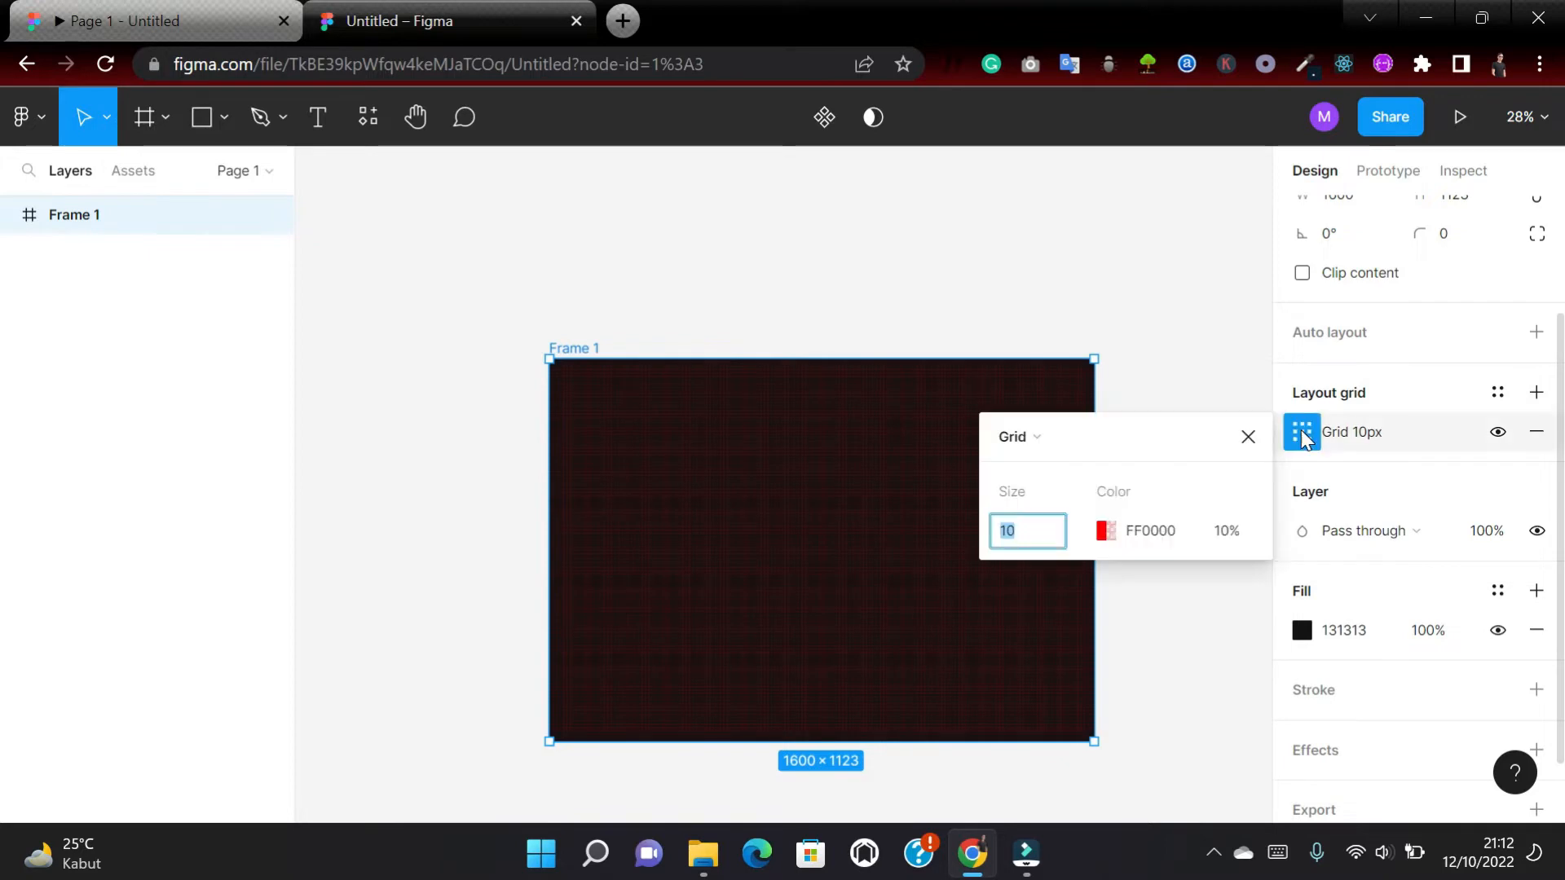
pyautogui.click(1025, 438)
pyautogui.click(1049, 469)
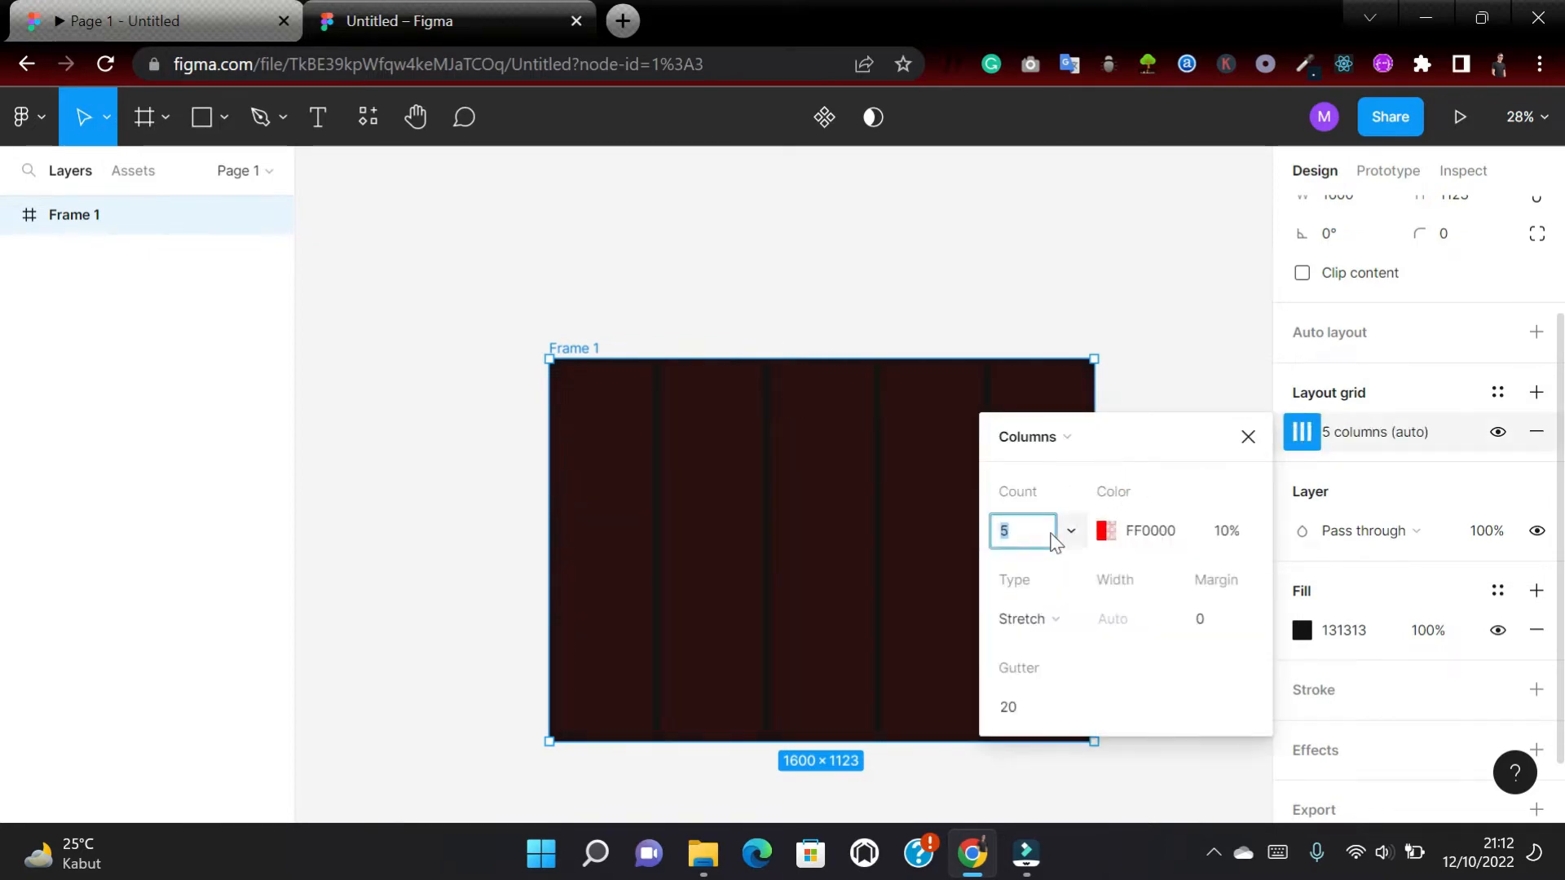
pyautogui.click(1023, 532)
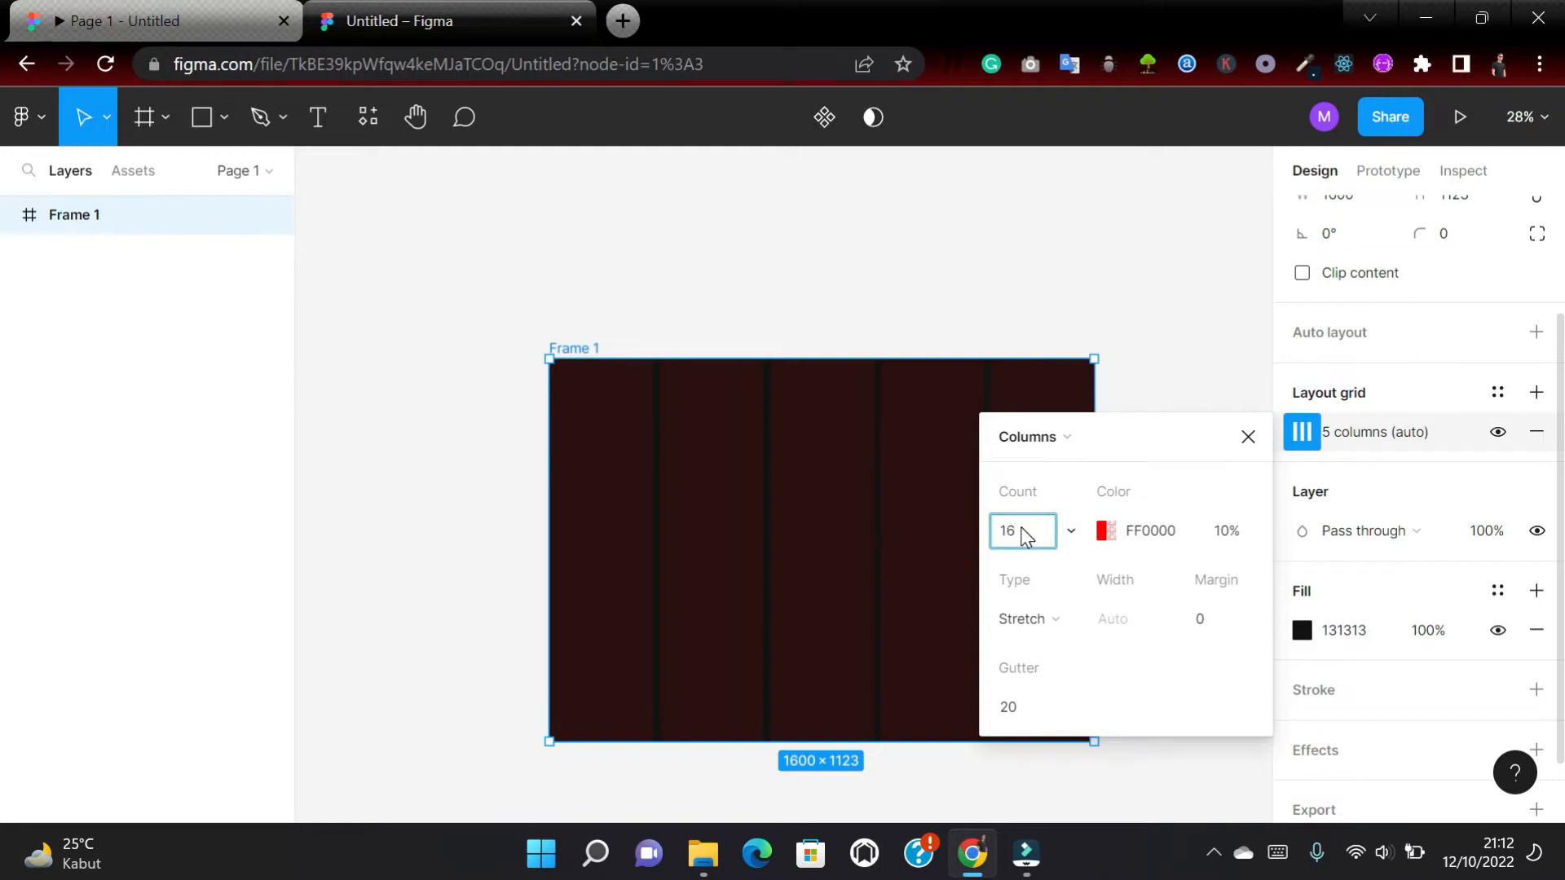
pyautogui.press('Return')
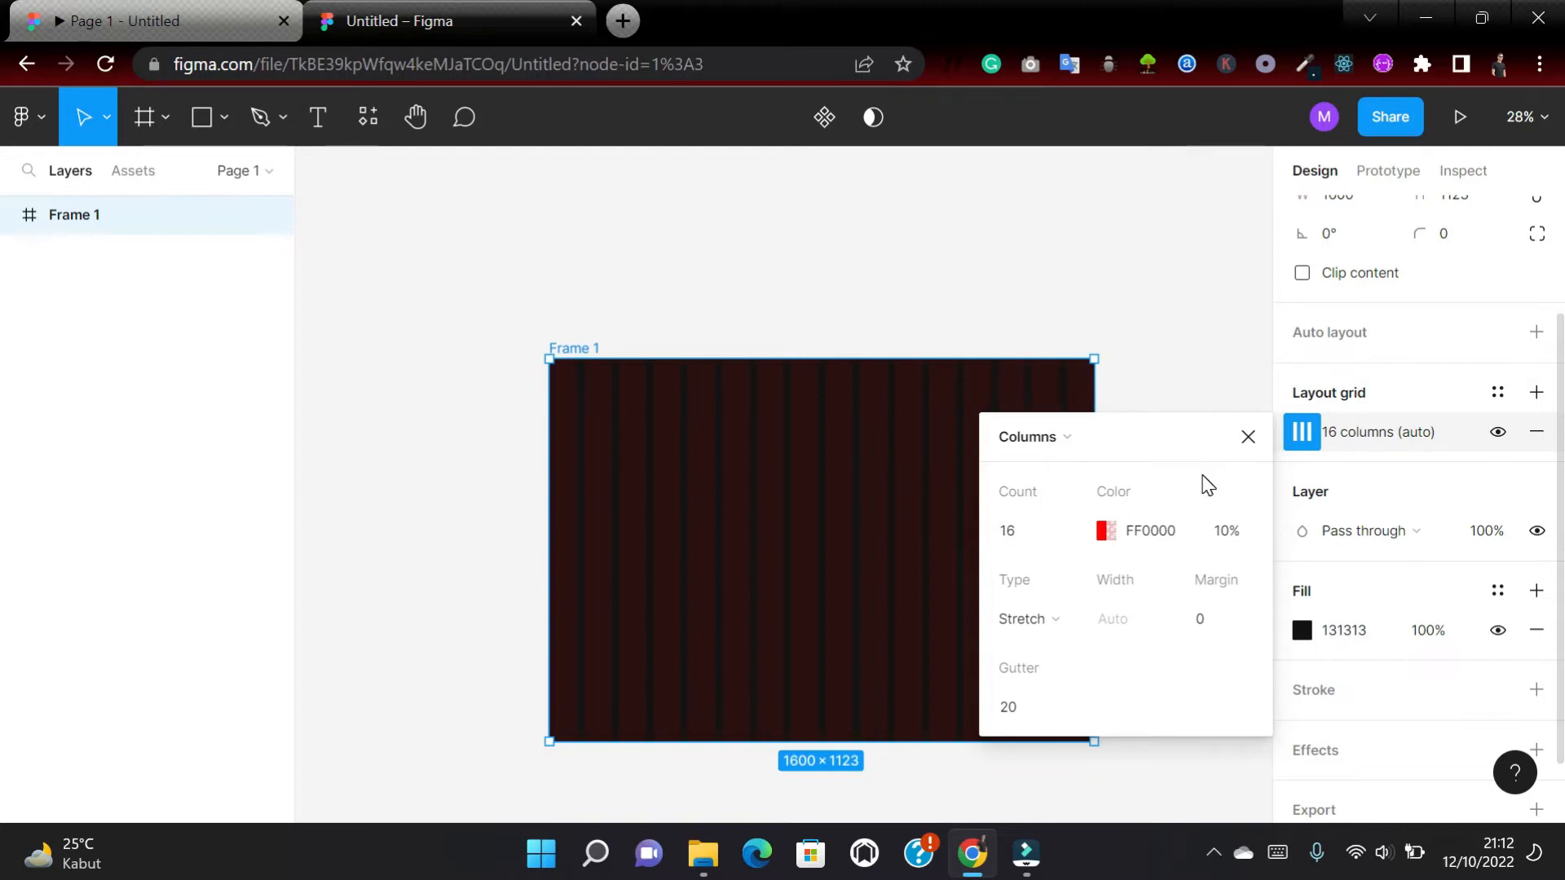
pyautogui.click(1407, 472)
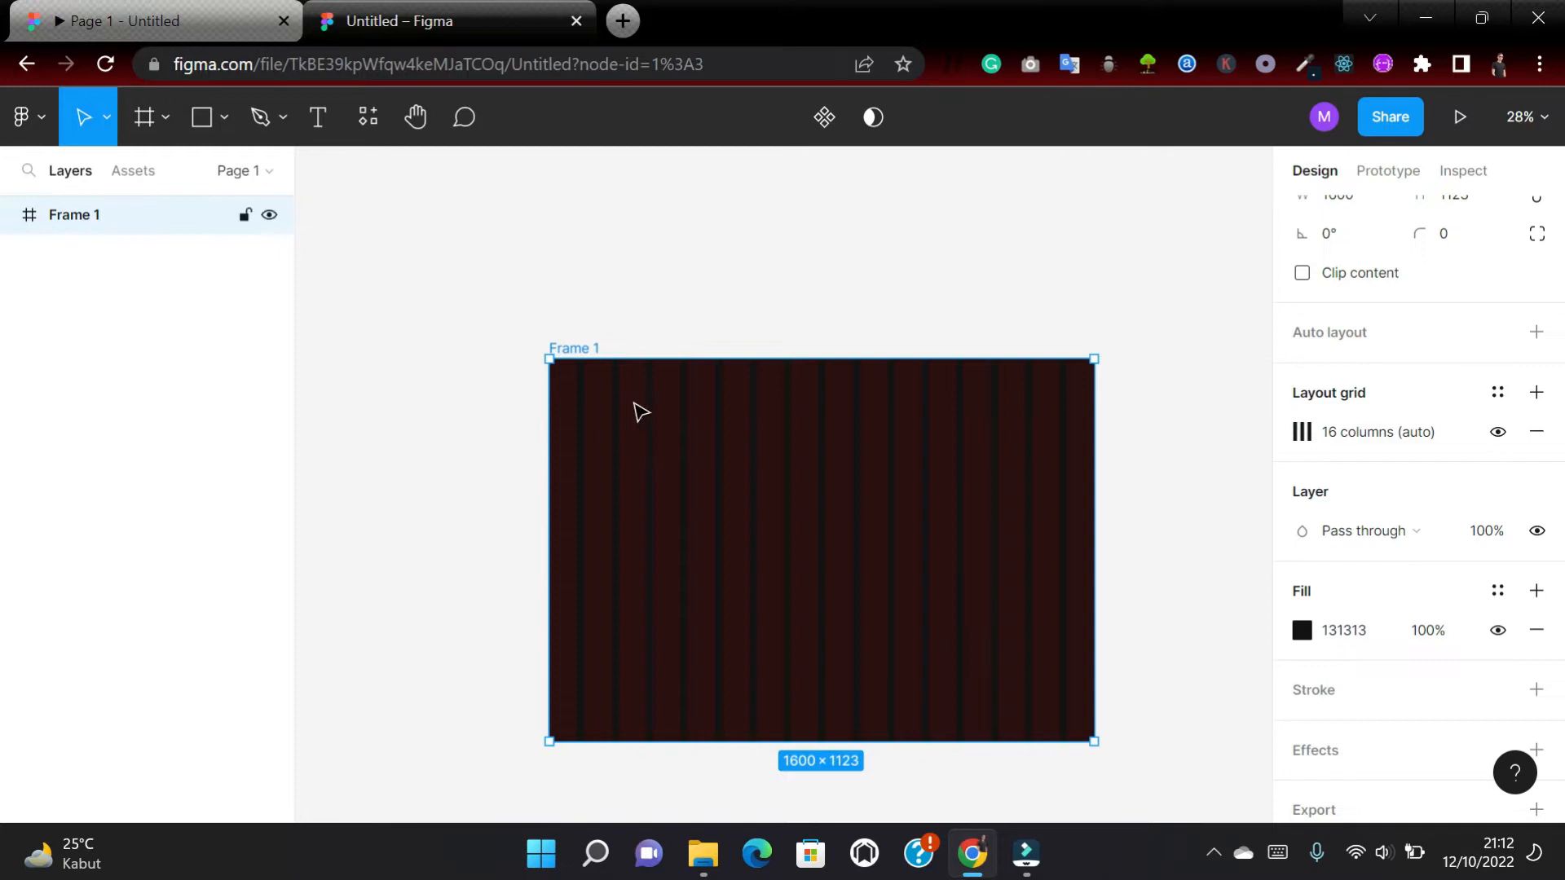
# Bring the Alfaza logo image from File Explorer into the page frame's upper-left corner, at about X 79, Y 32.
pyautogui.click(175, 11)
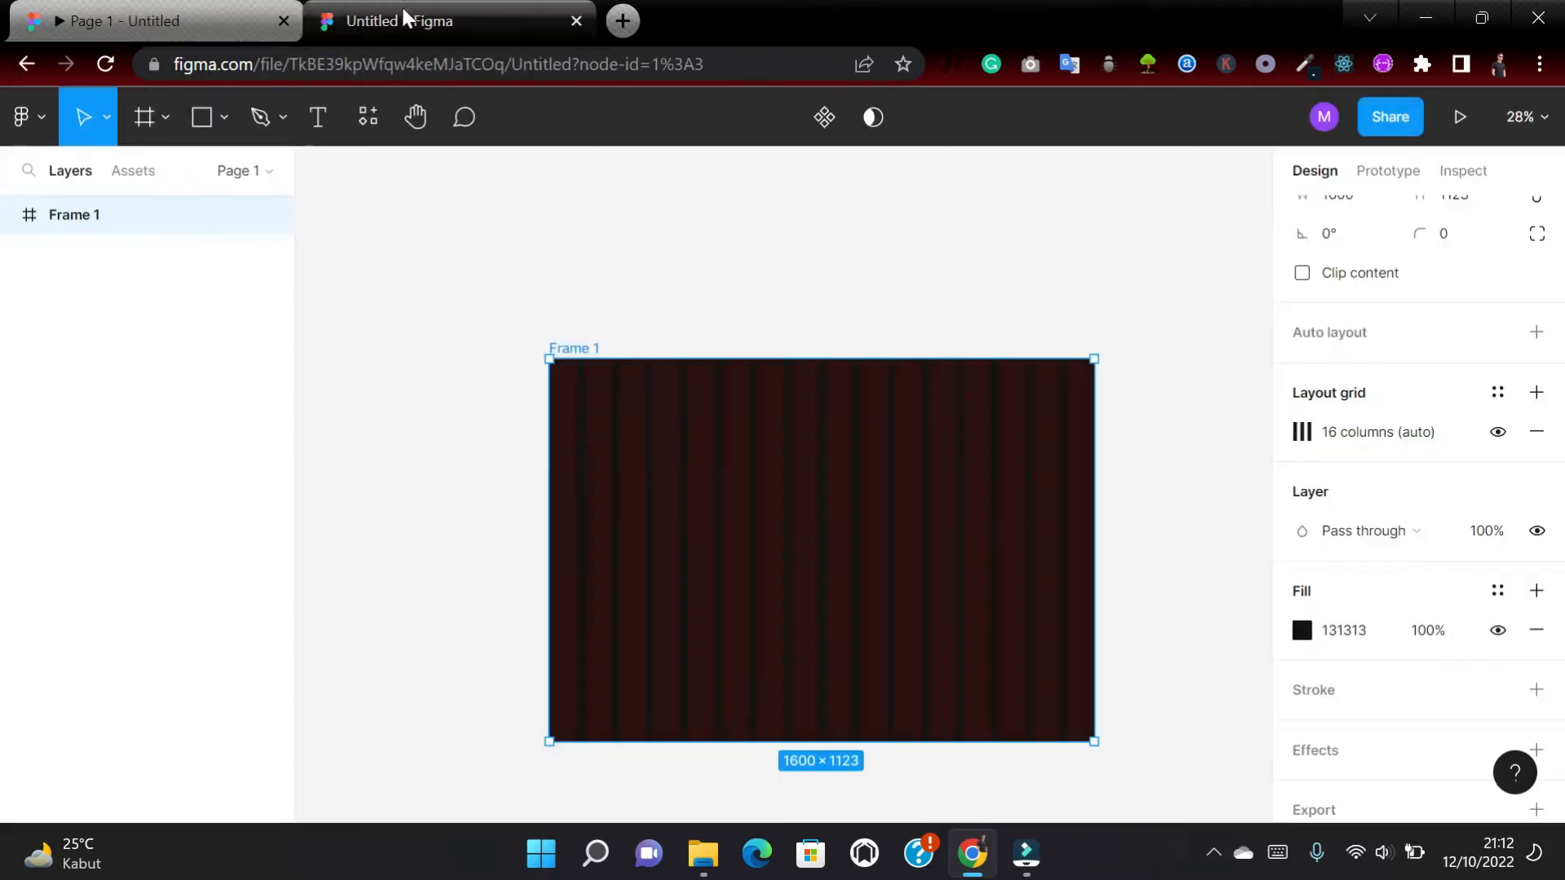
pyautogui.click(401, 9)
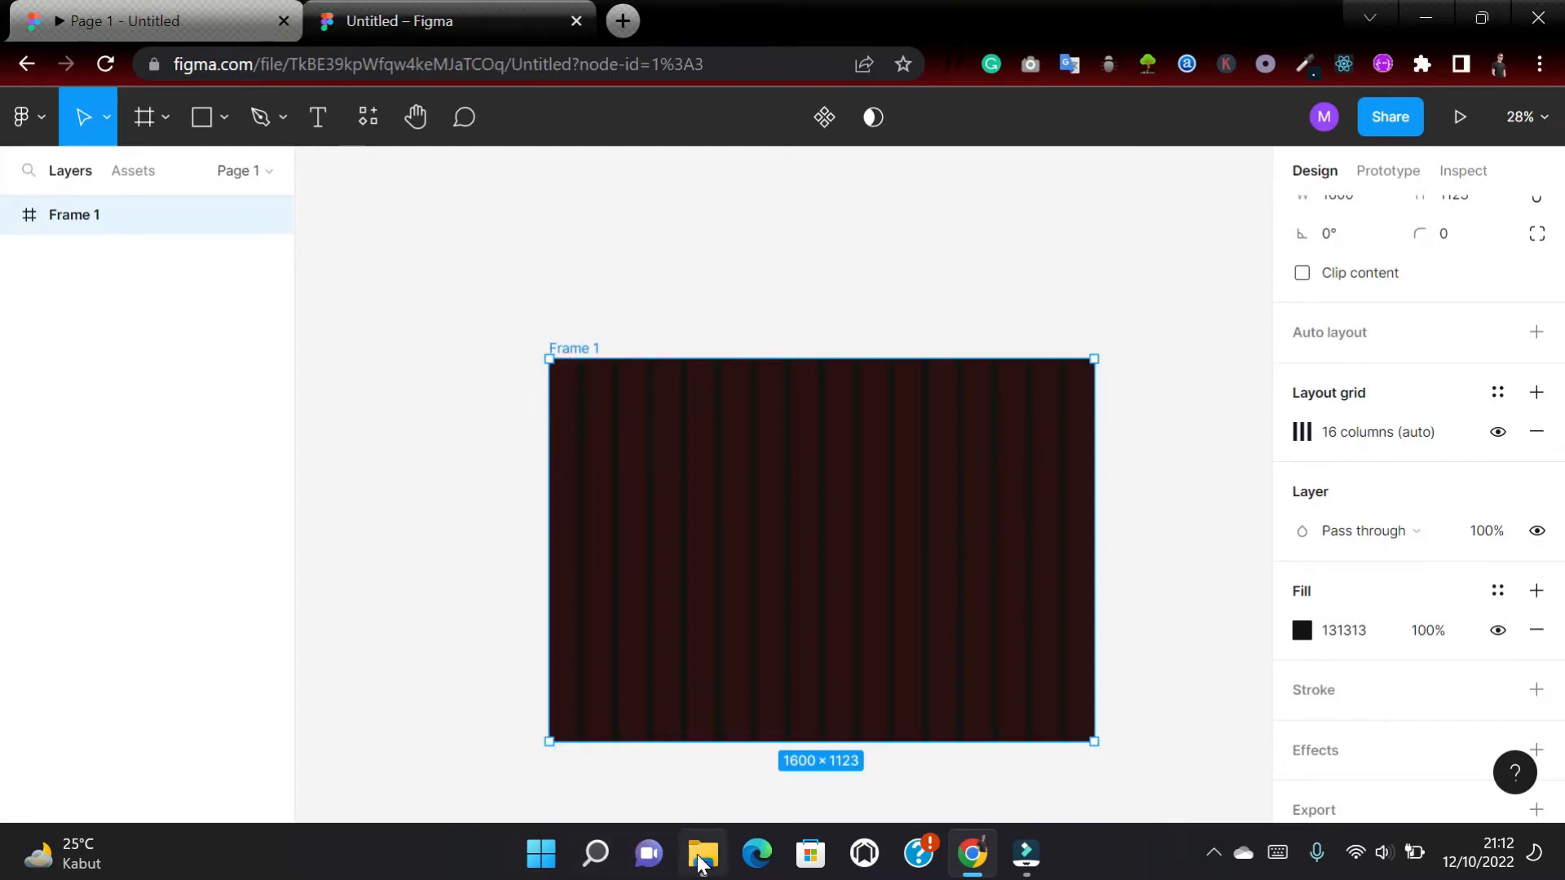
pyautogui.click(702, 853)
pyautogui.moveTo(494, 382); pyautogui.dragTo(1011, 470)
pyautogui.moveTo(877, 268); pyautogui.dragTo(648, 397)
pyautogui.scroll(10, 648, 397)
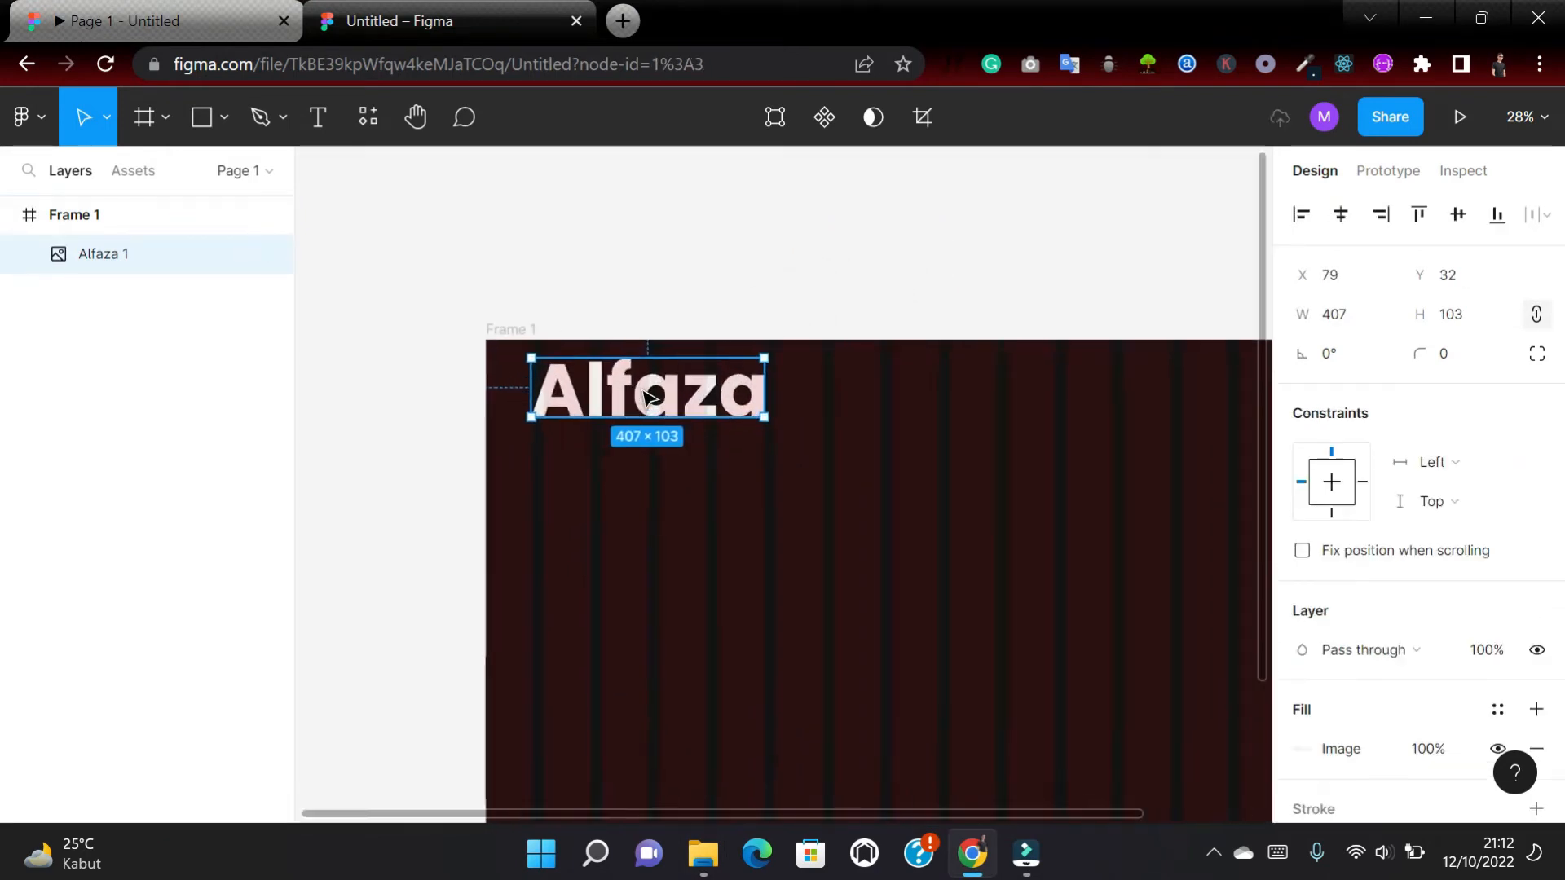
pyautogui.scroll(-3, 645, 397)
pyautogui.scroll(-2, 646, 397)
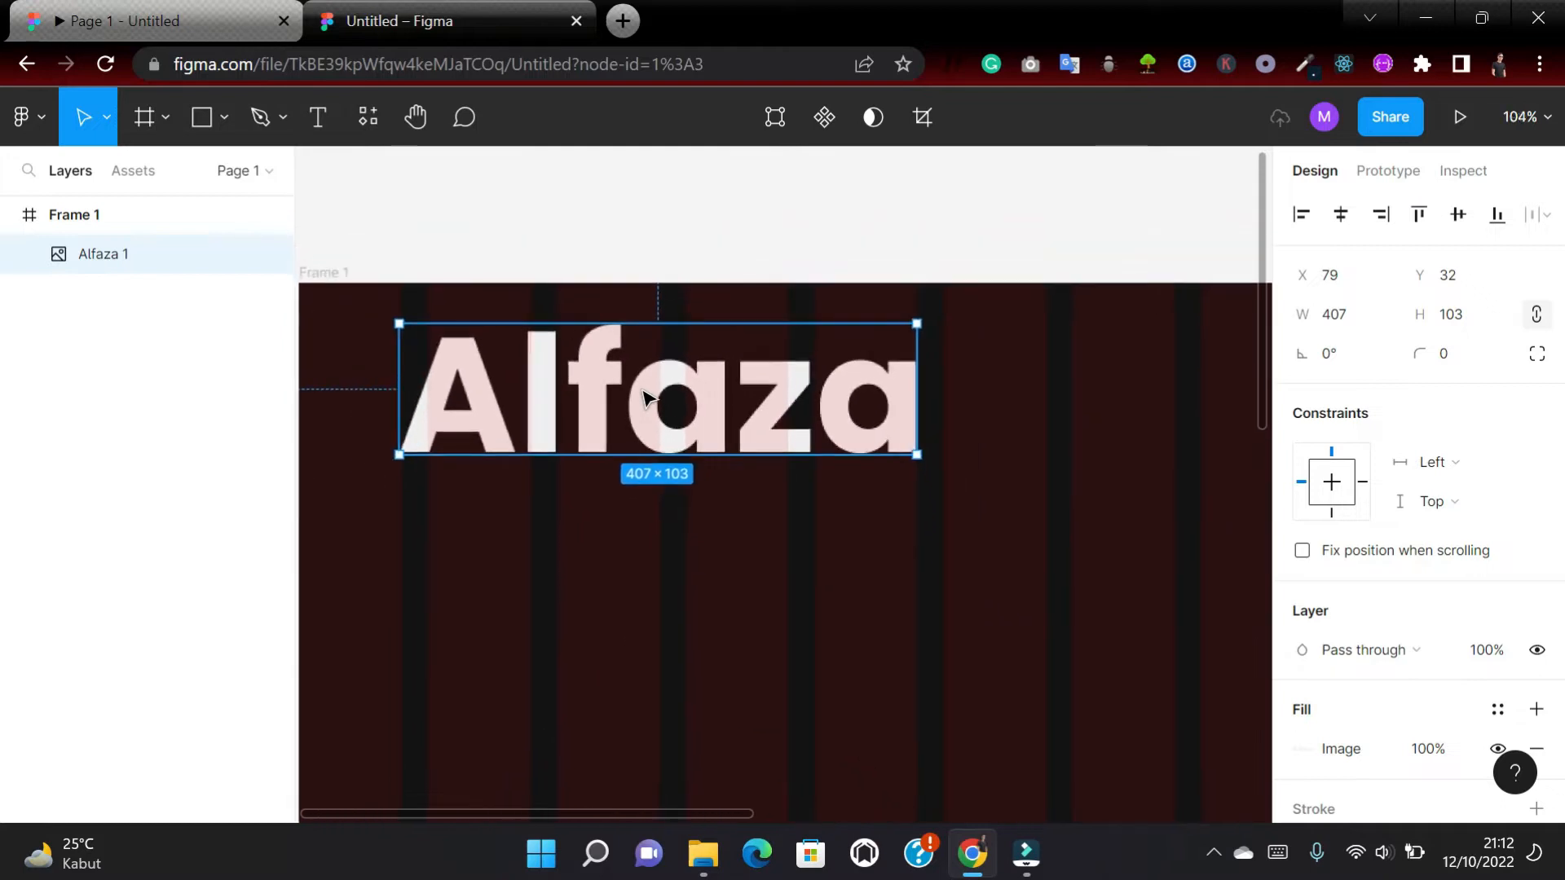
# Set the Alfaza logo's width to 150 with proportions kept, and move it to about X 81, Y 42.
pyautogui.click(1369, 318)
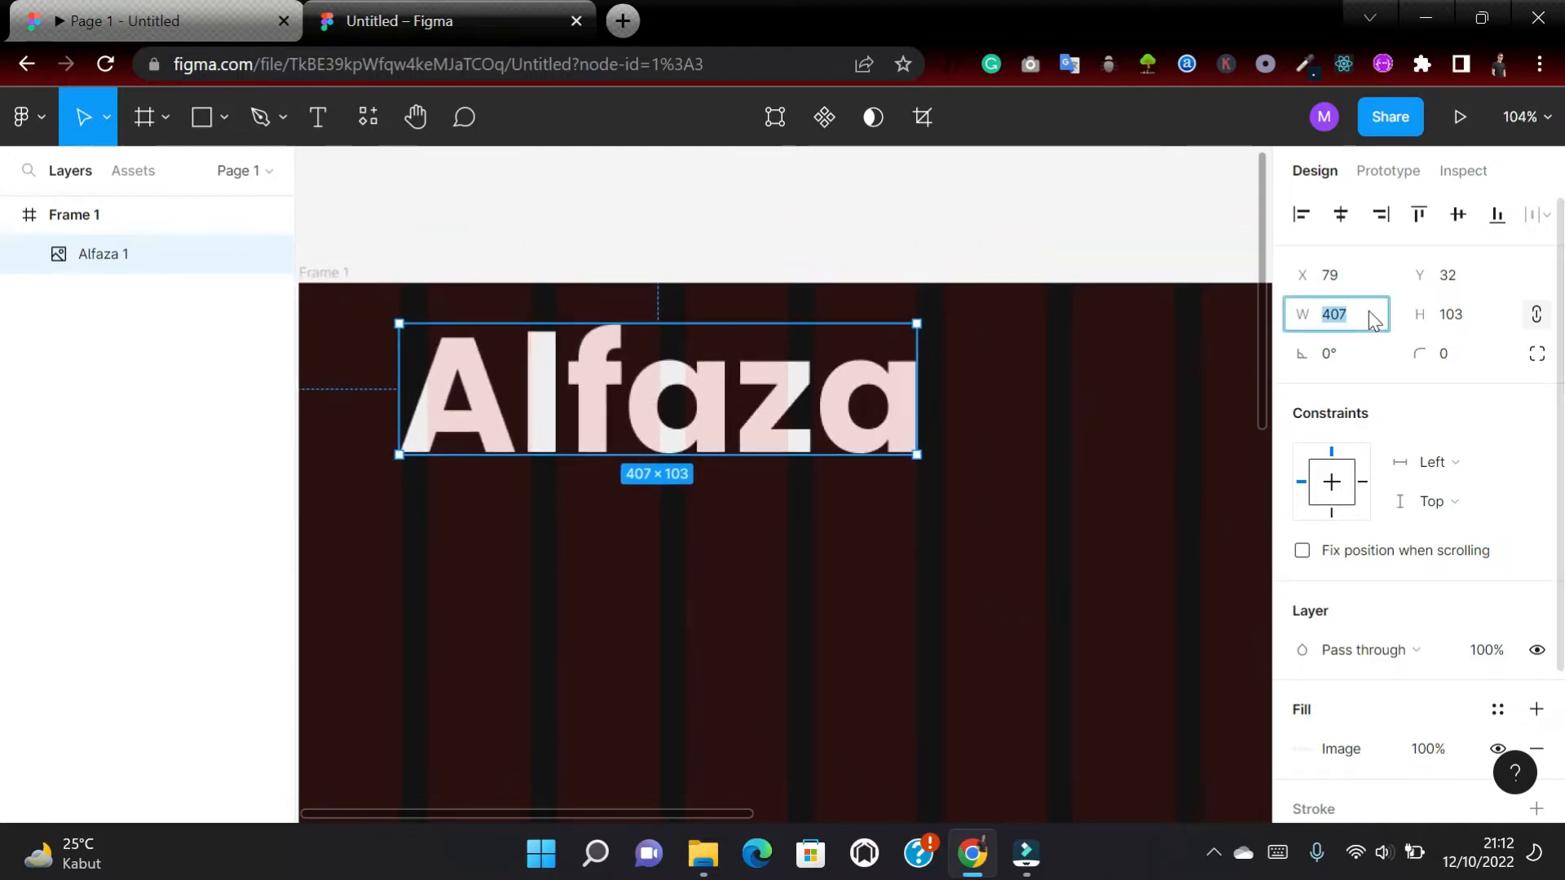
pyautogui.write('150')
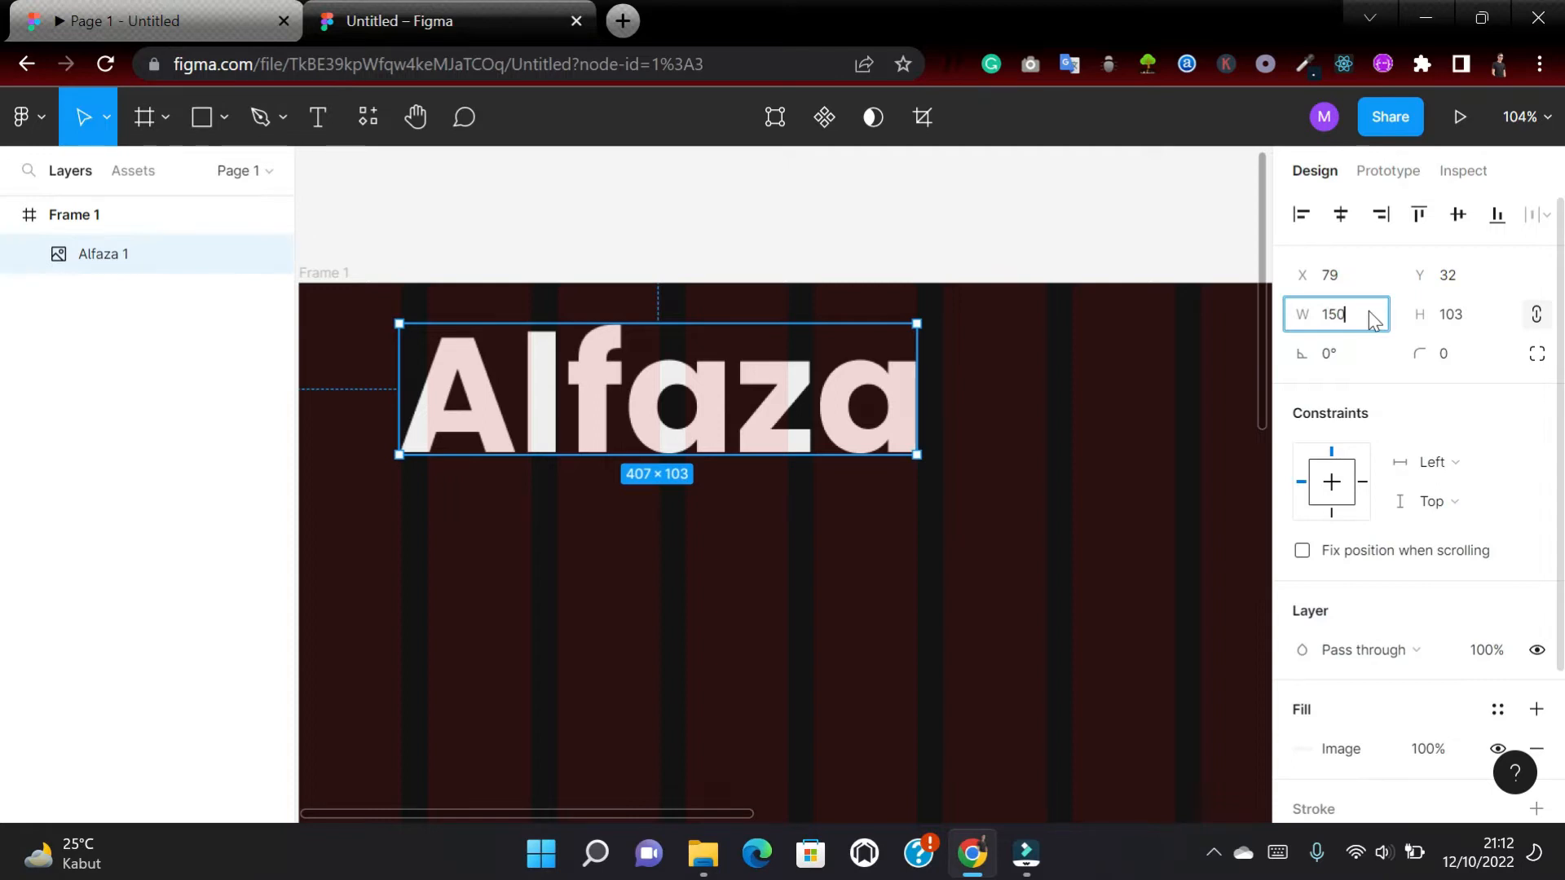
pyautogui.press('Return')
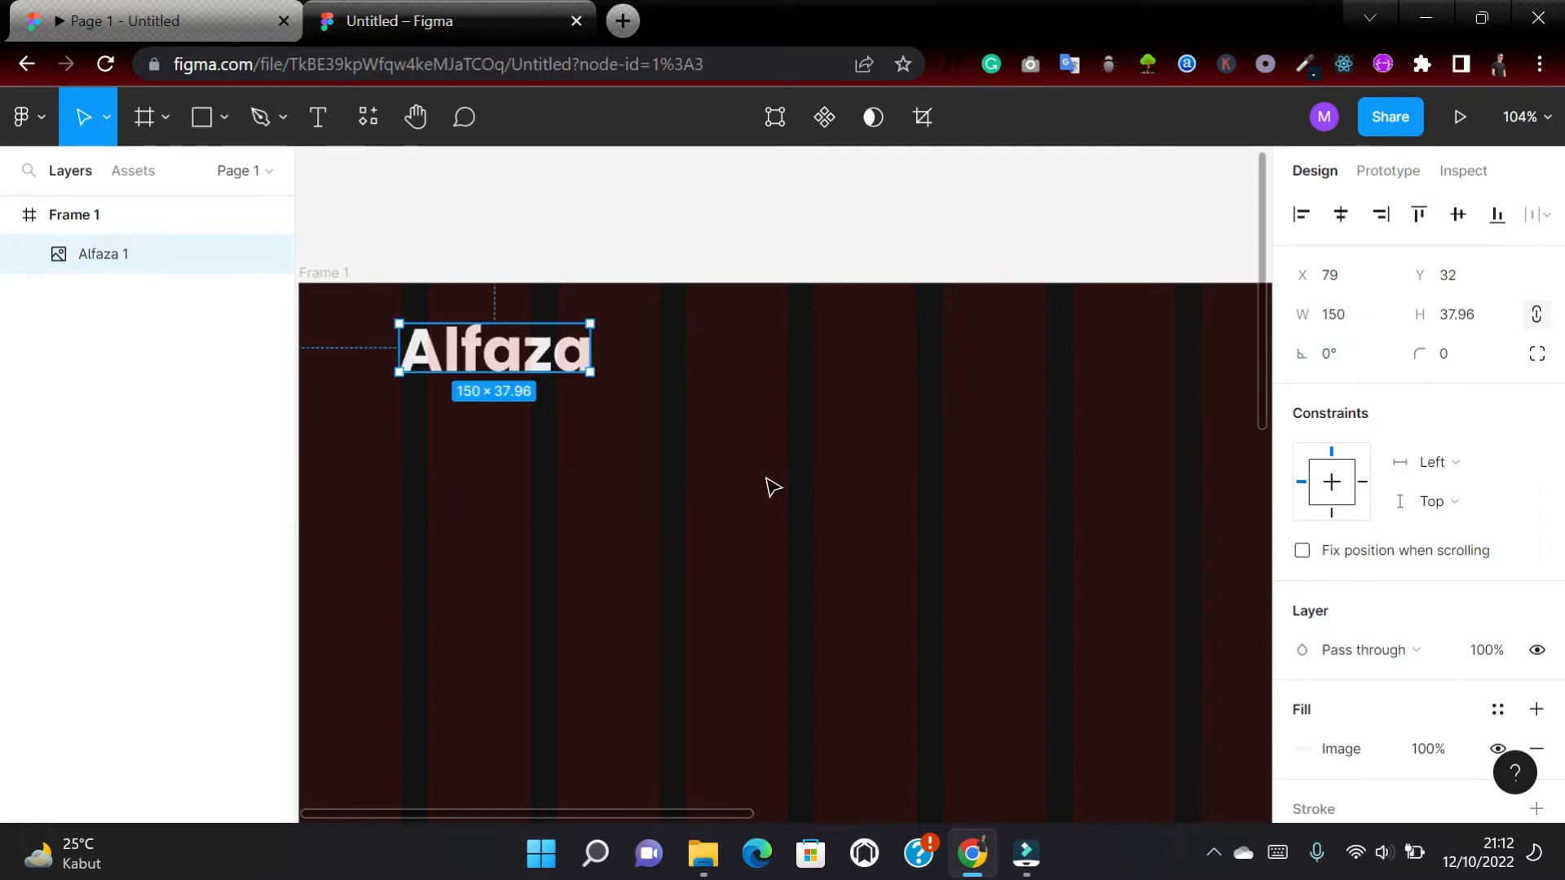
pyautogui.hscroll(-3, 773, 488)
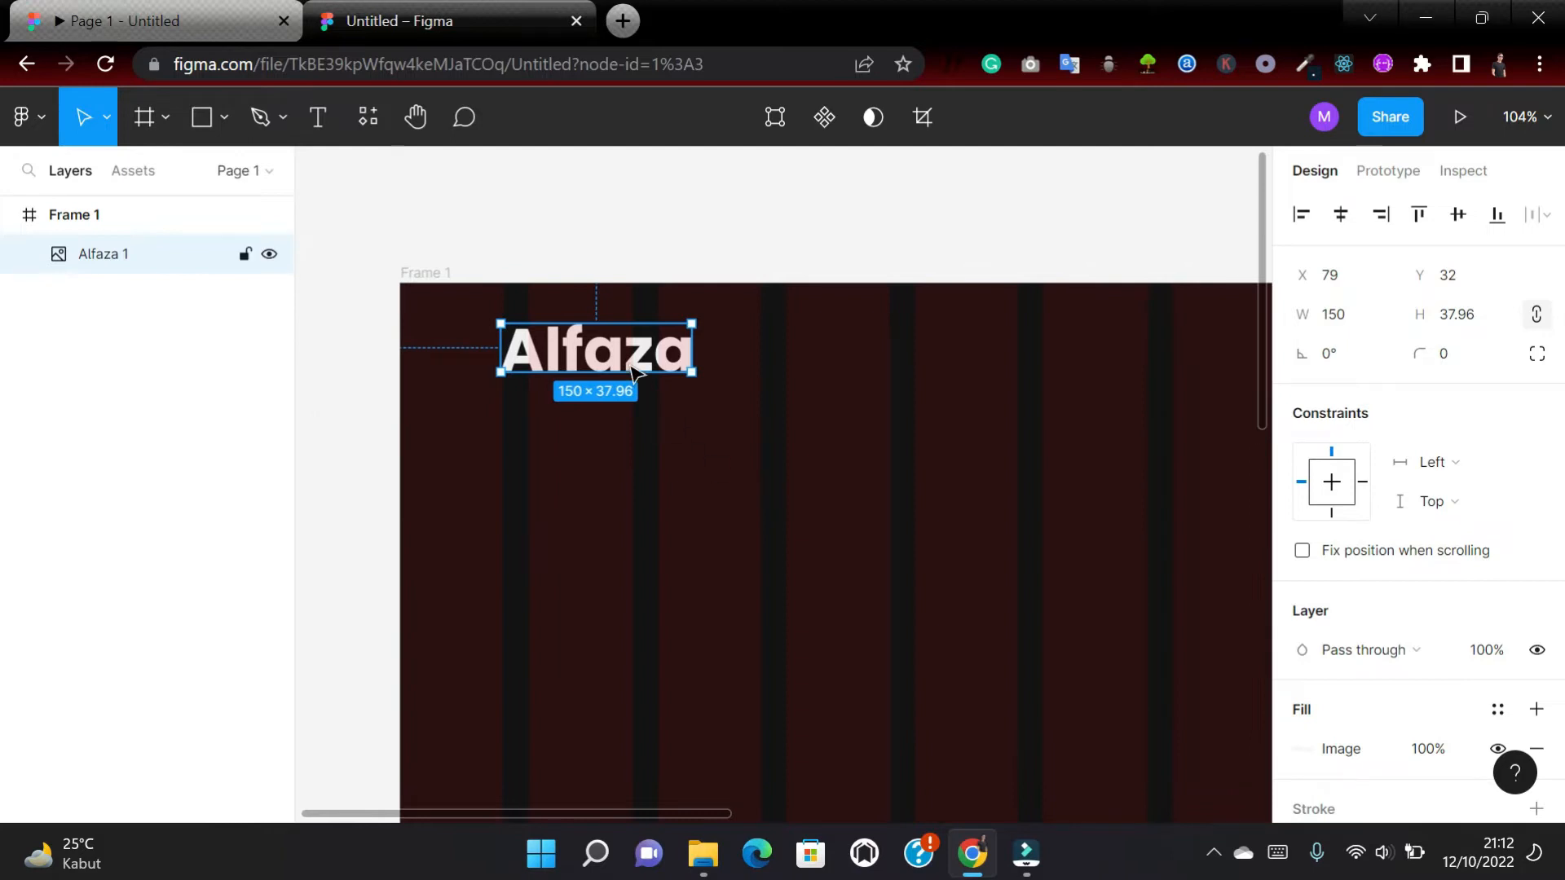
pyautogui.moveTo(631, 371); pyautogui.dragTo(642, 383)
# Create a text box of about 159 × 51 to the right of the logo, reading "Home".
pyautogui.scroll(-5, 640, 383)
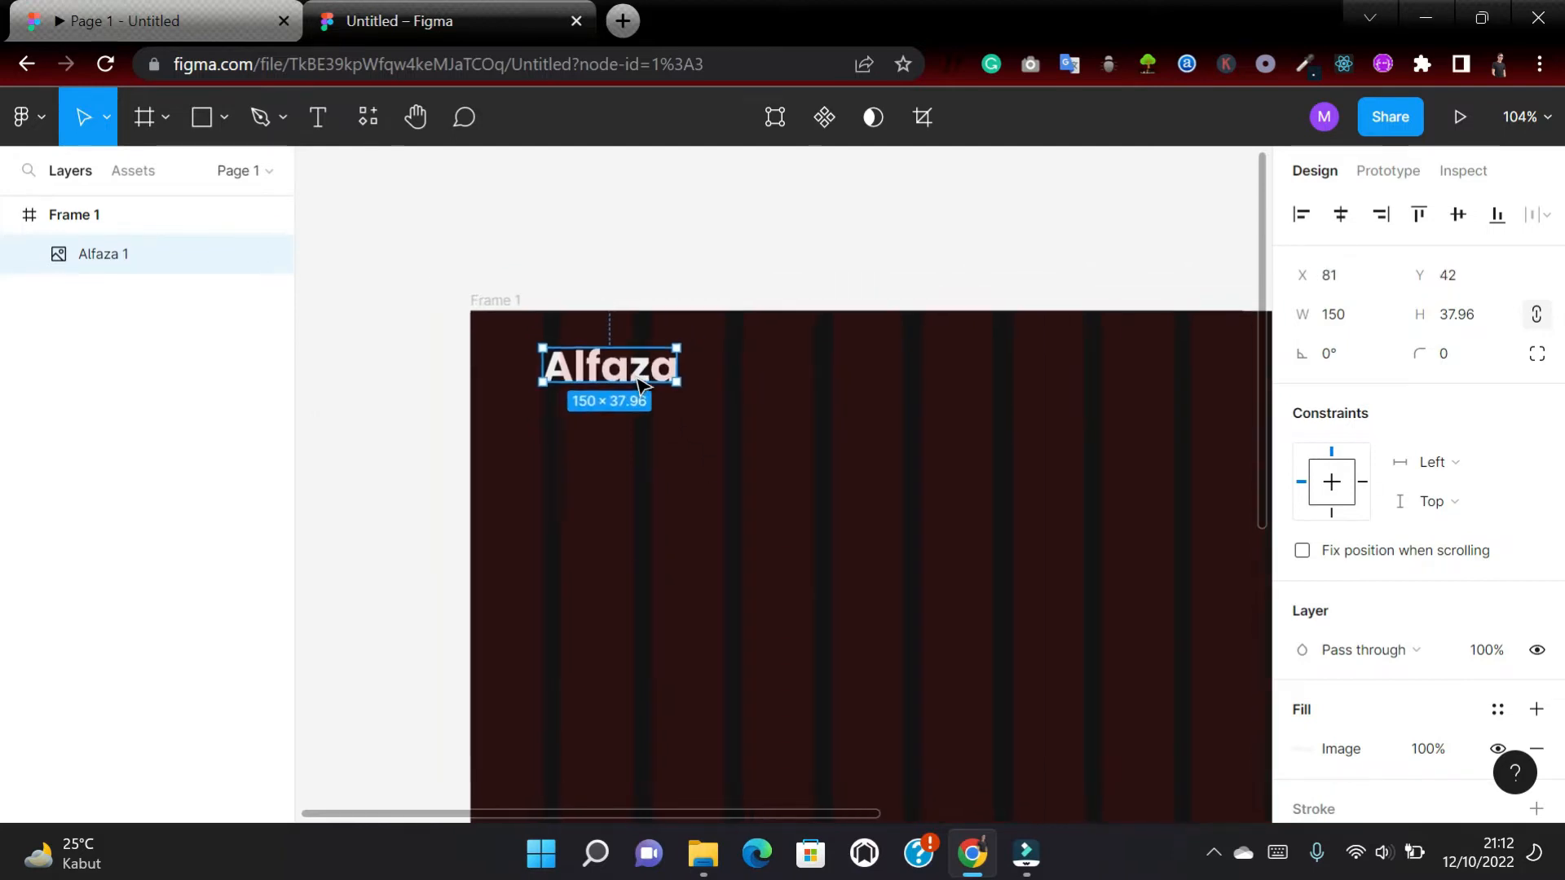
pyautogui.hscroll(3, 643, 386)
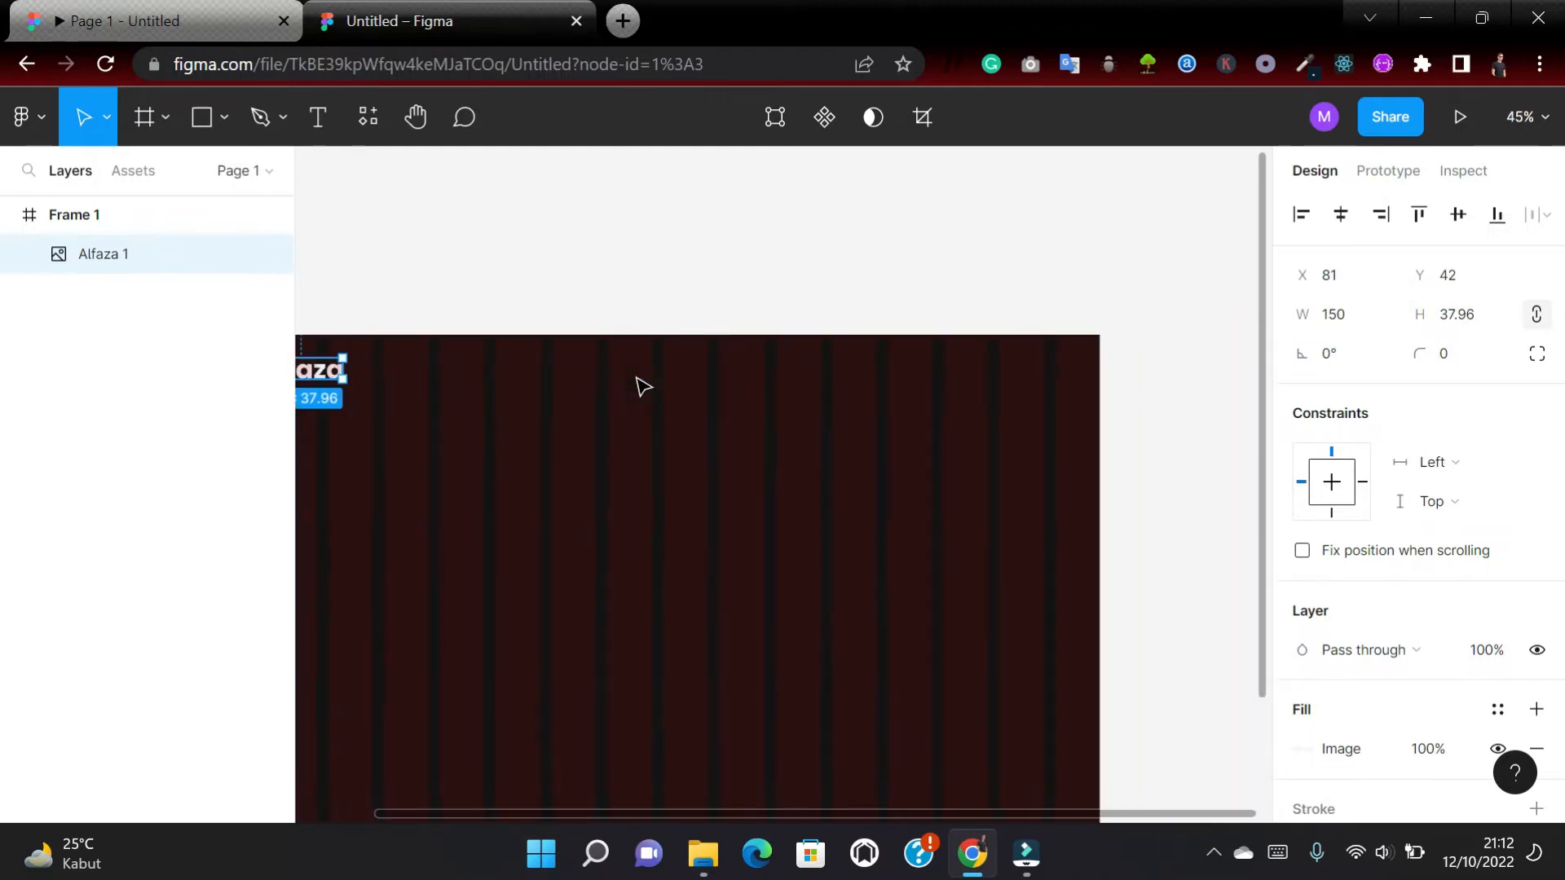
pyautogui.hscroll(-2, 643, 386)
pyautogui.scroll(-1, 643, 386)
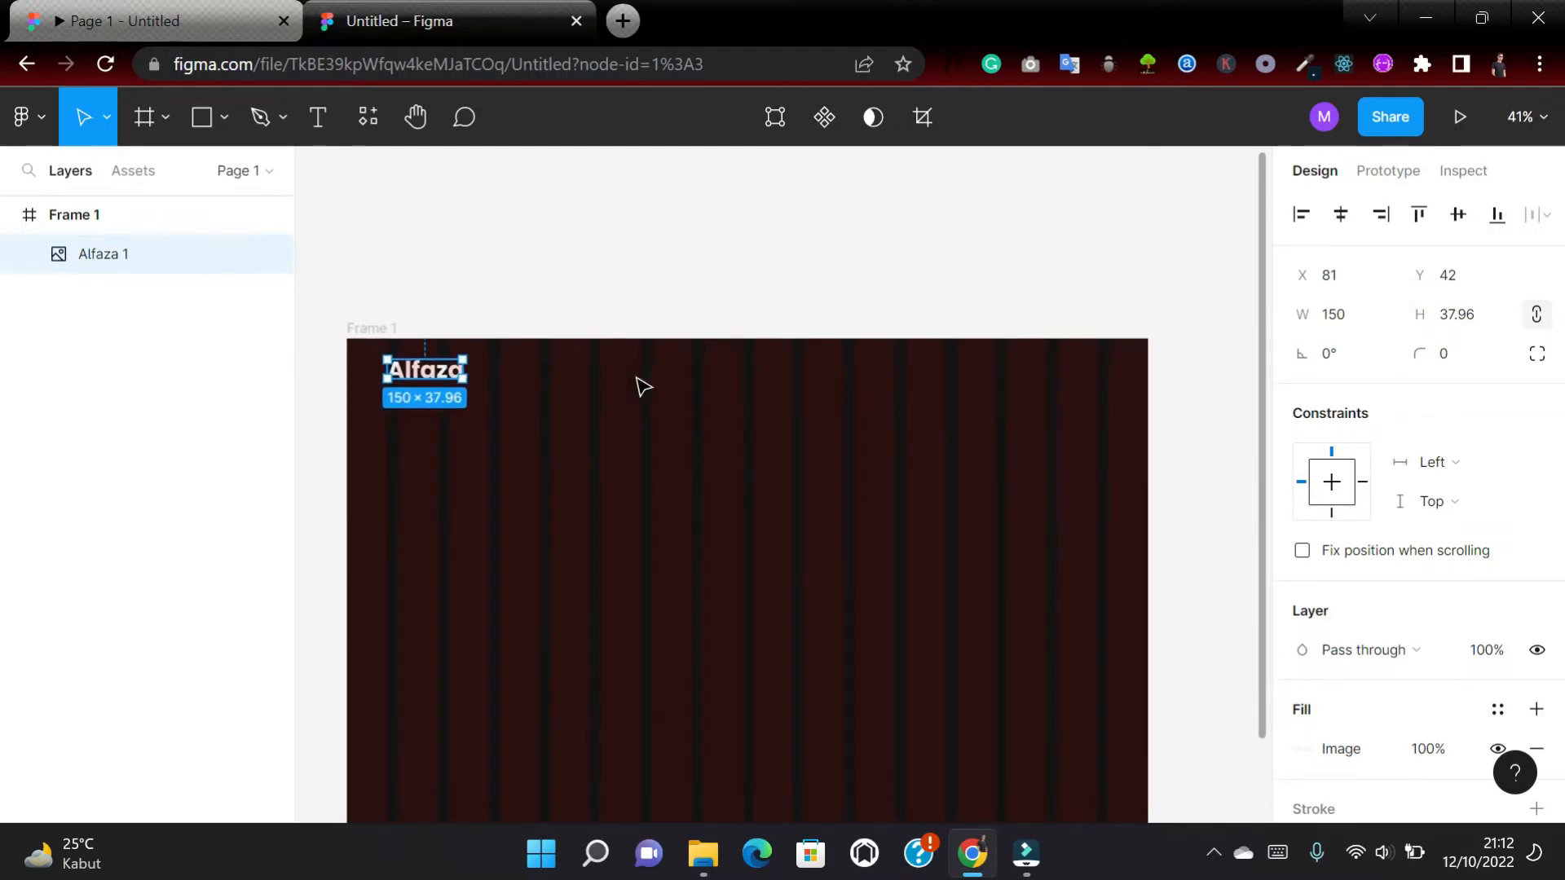
pyautogui.click(324, 124)
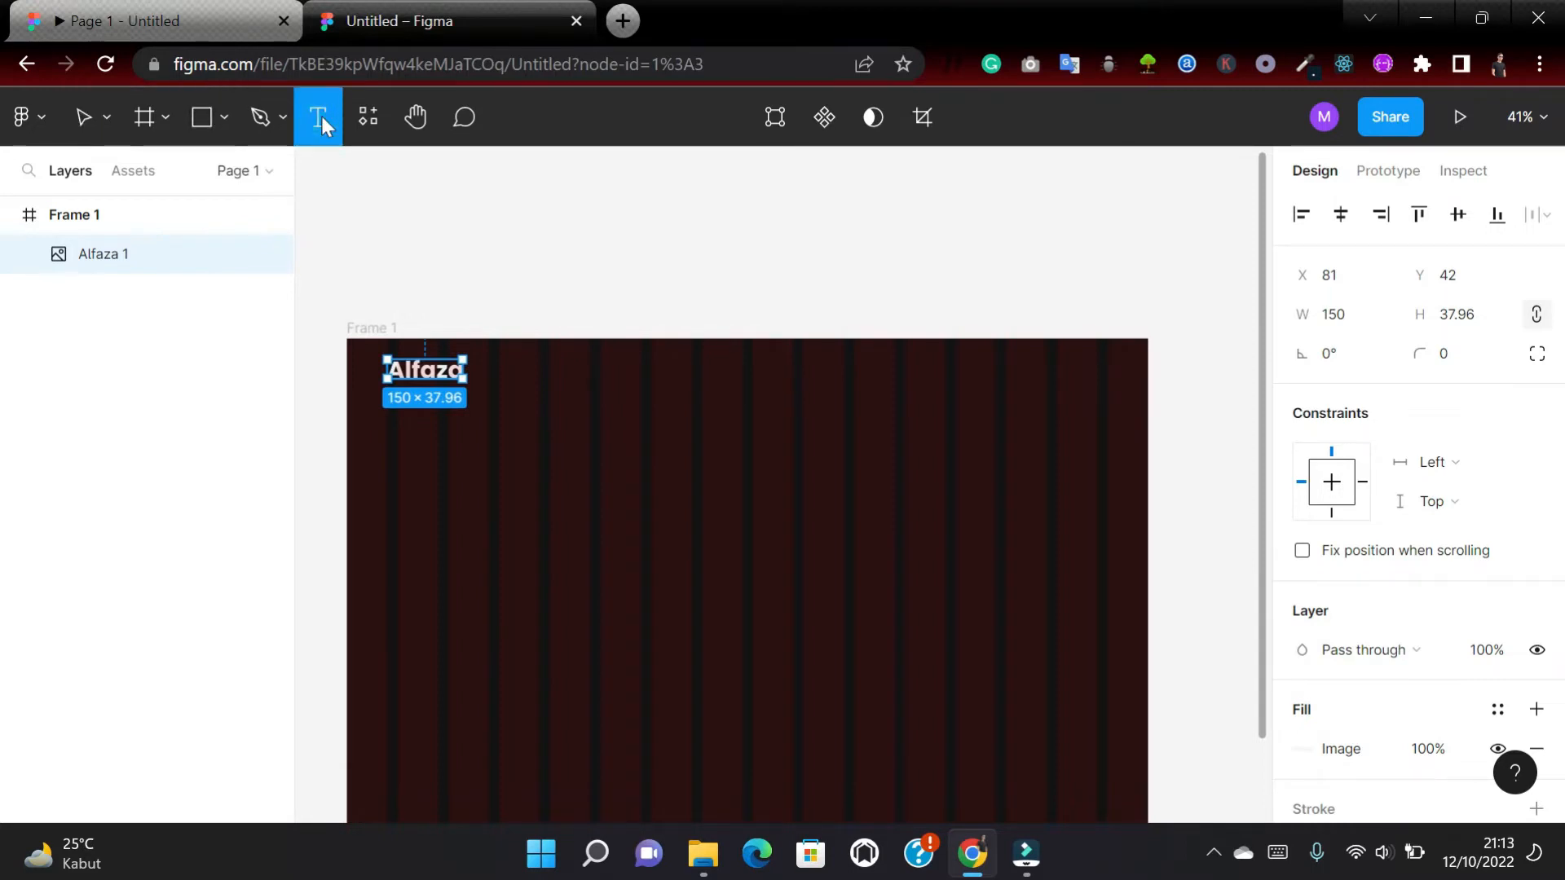
pyautogui.moveTo(549, 372); pyautogui.dragTo(630, 397)
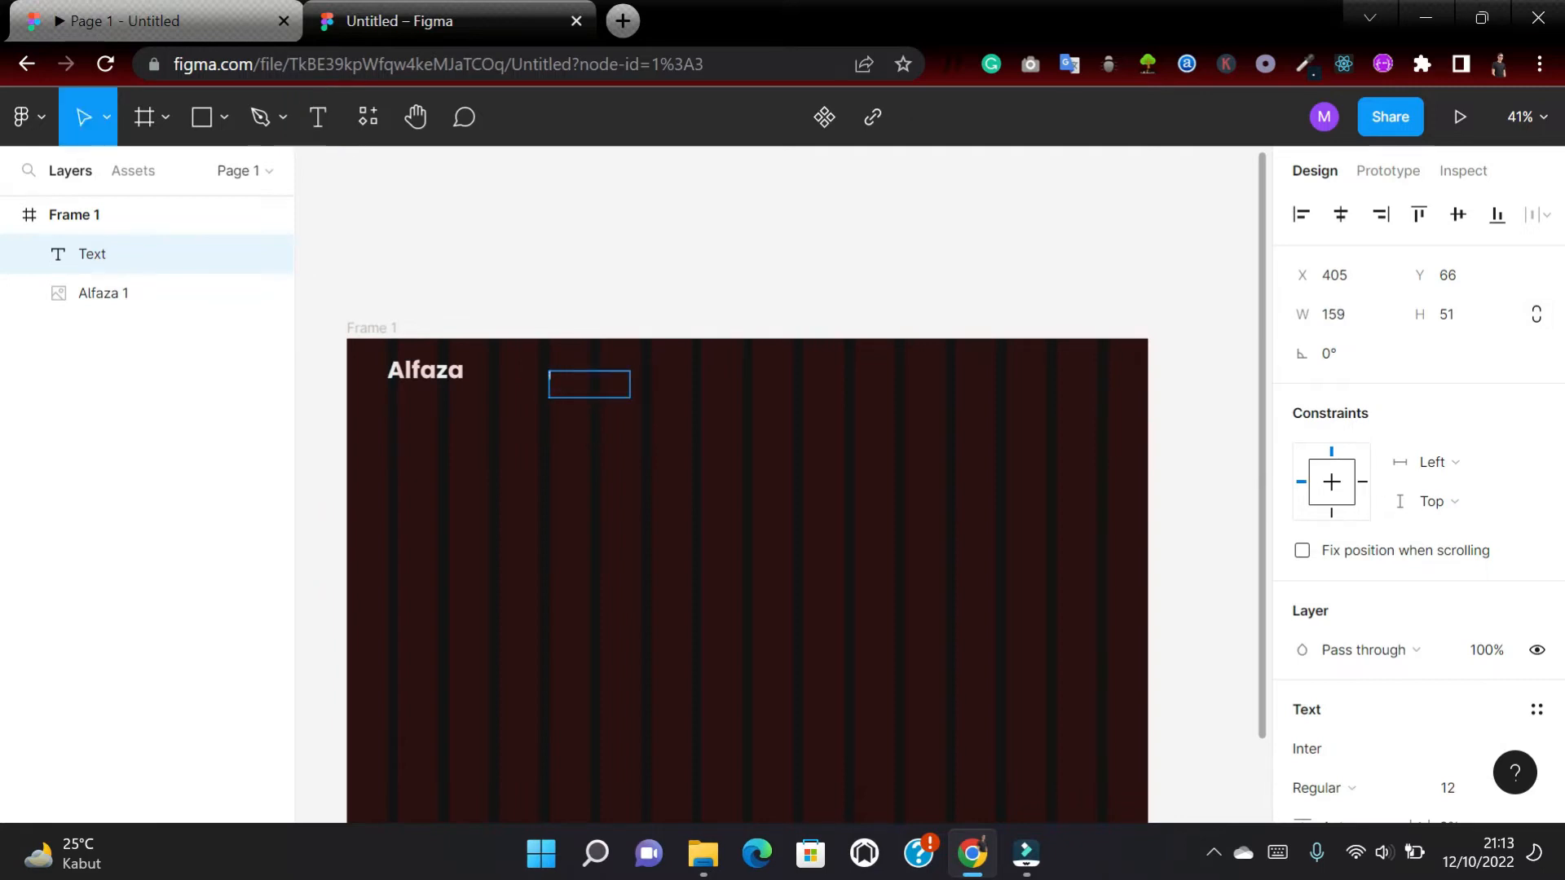
pyautogui.write('Home')
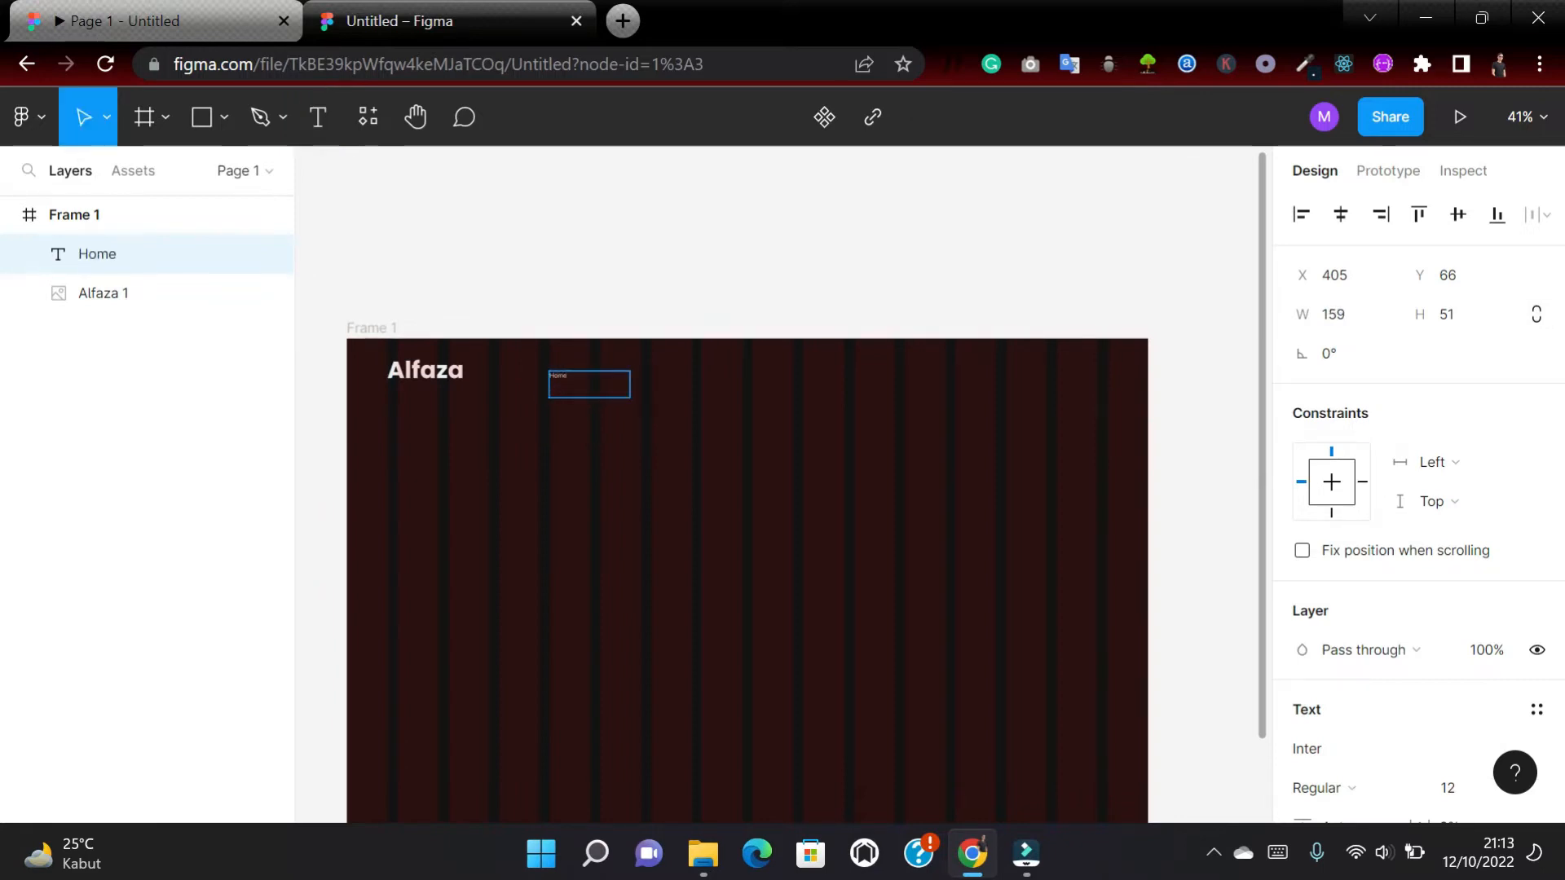
# Set the font size of the "Home" text to 20.
pyautogui.scroll(5, 630, 398)
pyautogui.scroll(3, 630, 398)
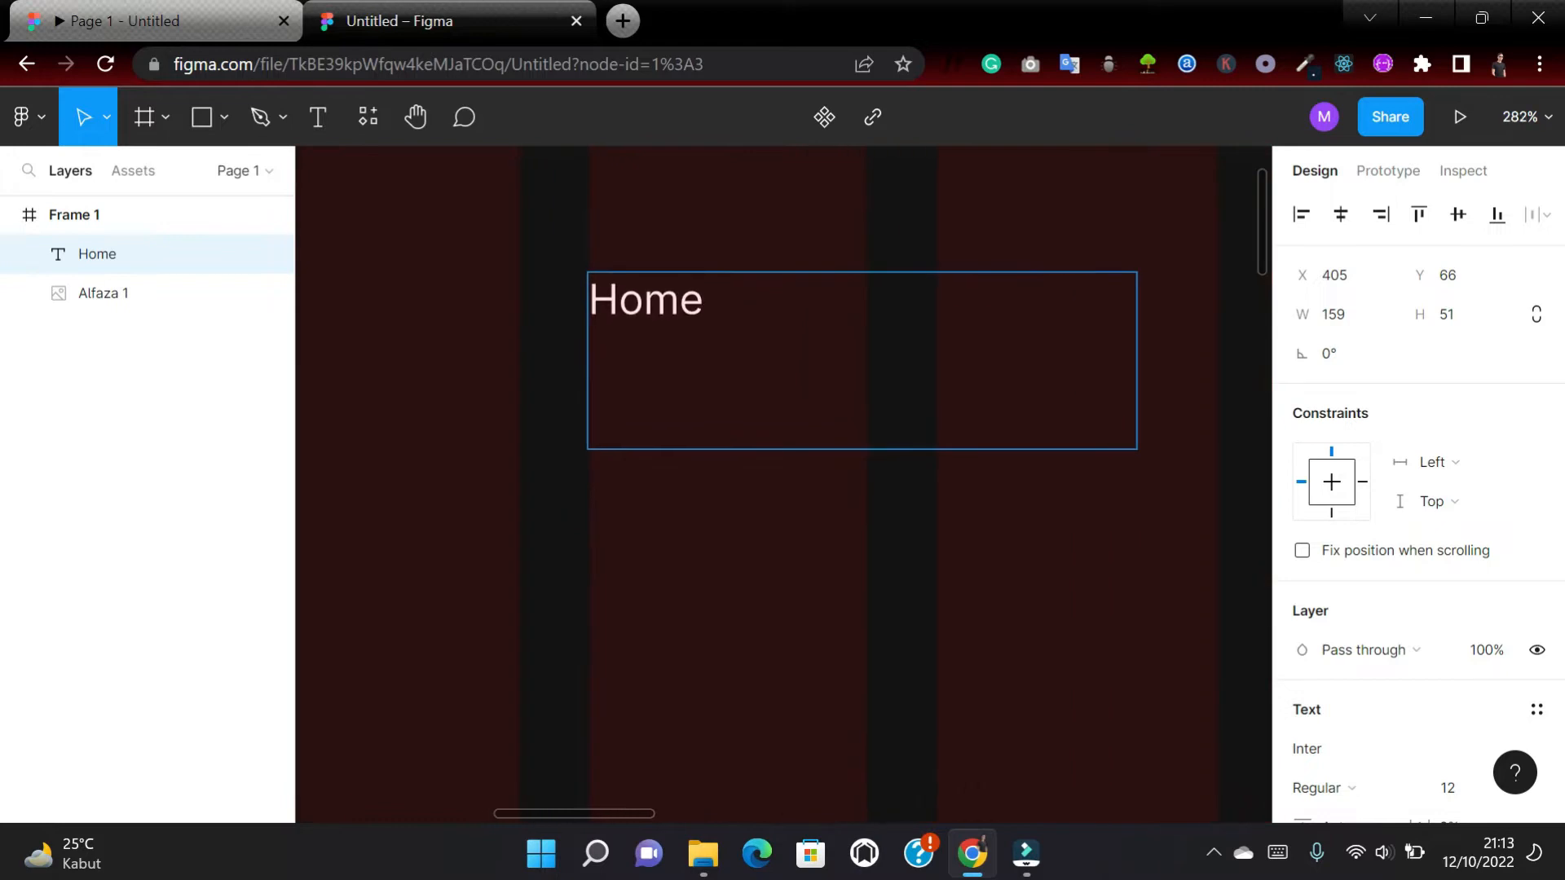
pyautogui.doubleClick(706, 303)
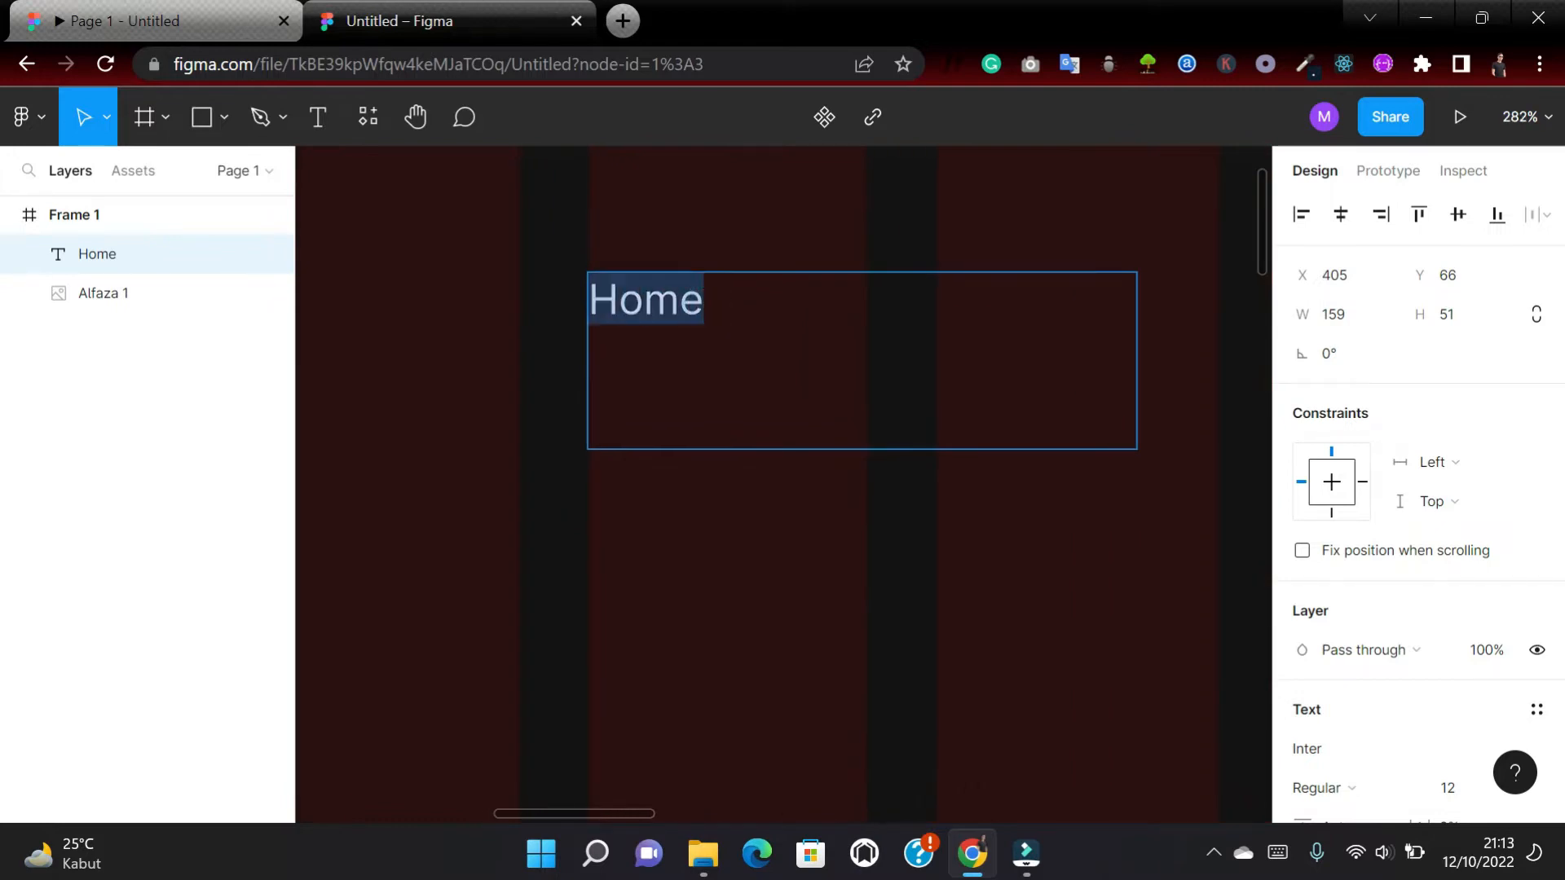
pyautogui.scroll(-2, 1430, 624)
pyautogui.scroll(-2, 1430, 621)
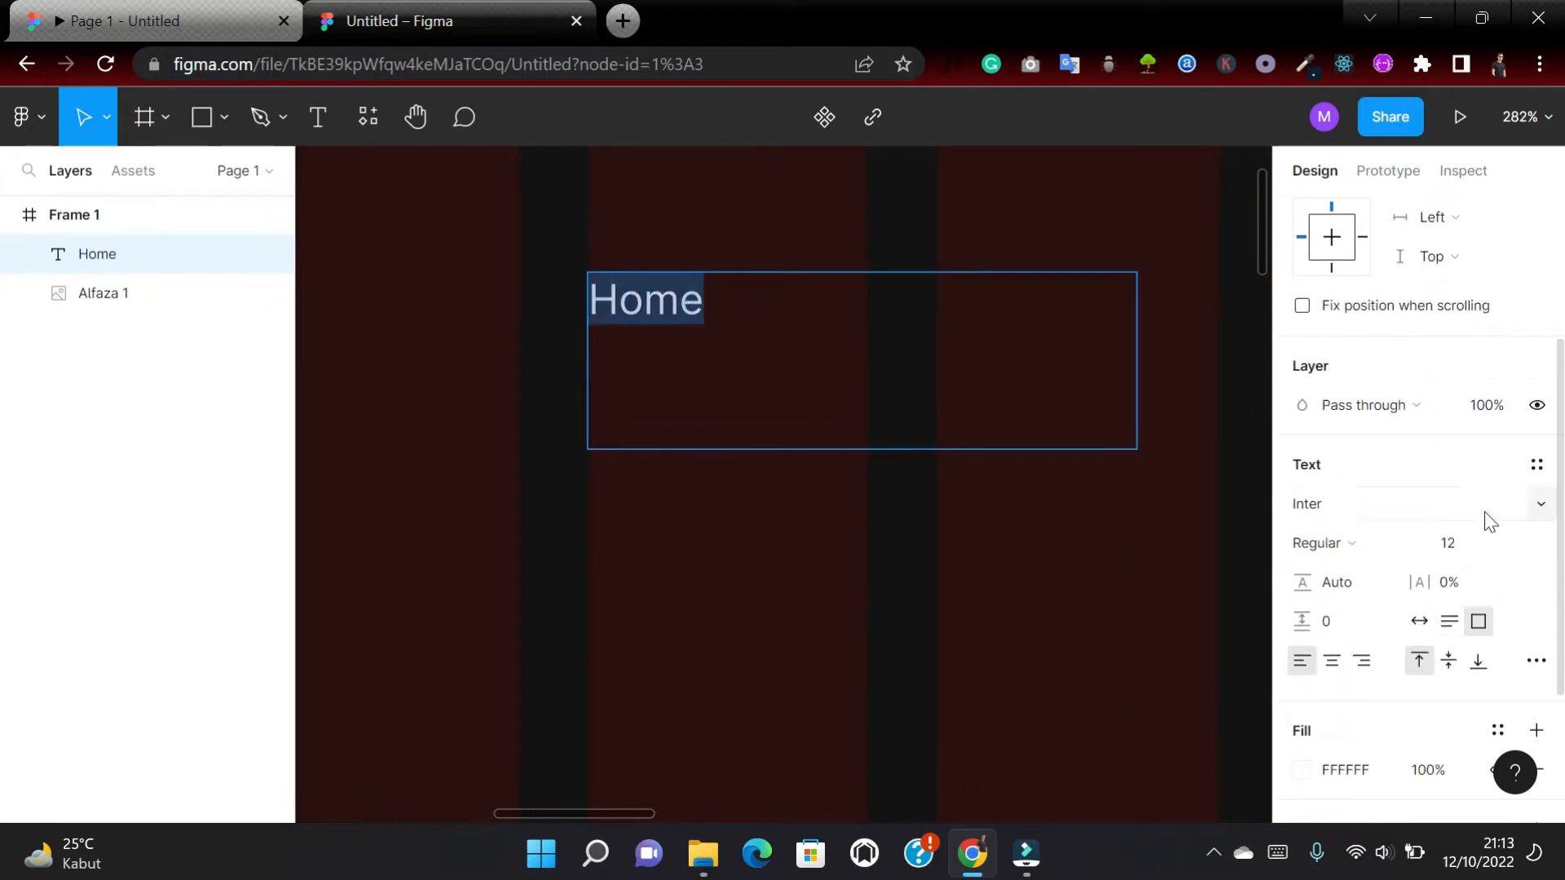
pyautogui.click(1512, 545)
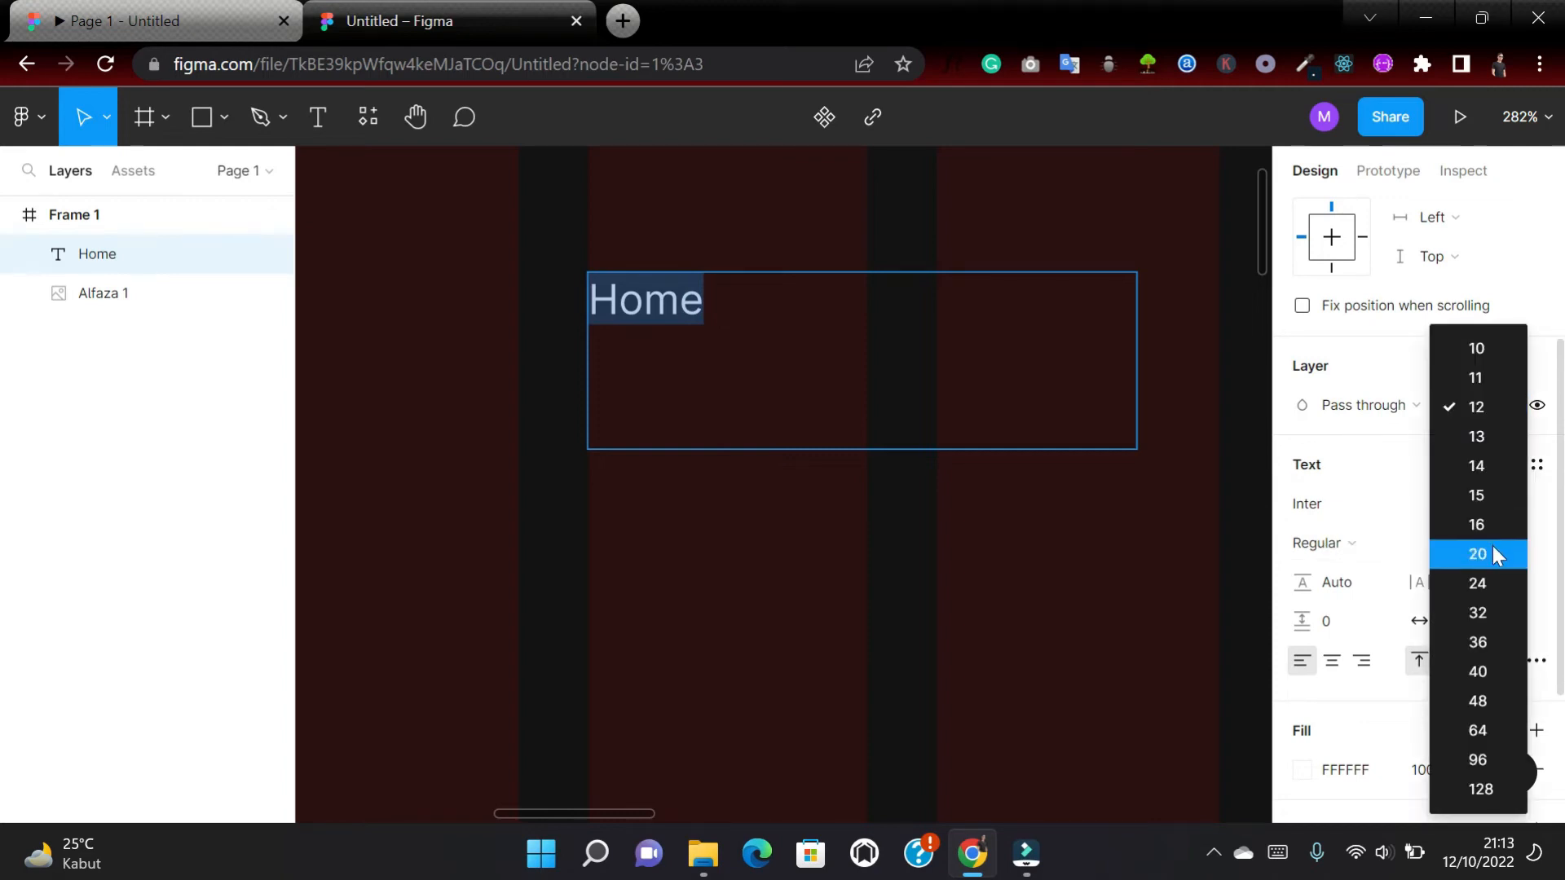
pyautogui.click(1486, 553)
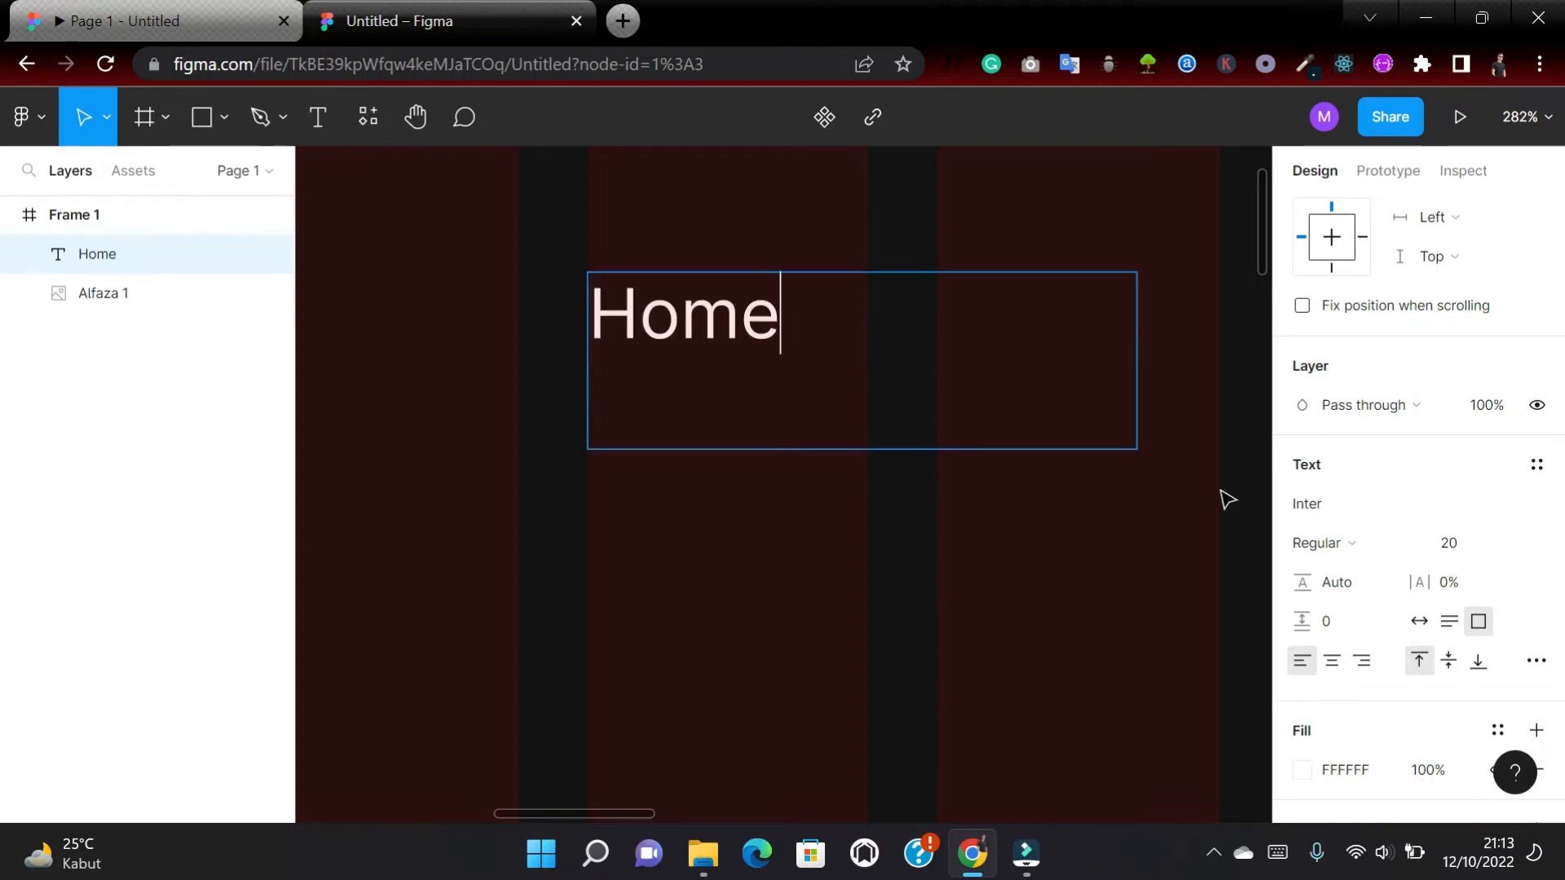
# Centre the "Home" text horizontally and vertically within its text box.
pyautogui.click(1332, 660)
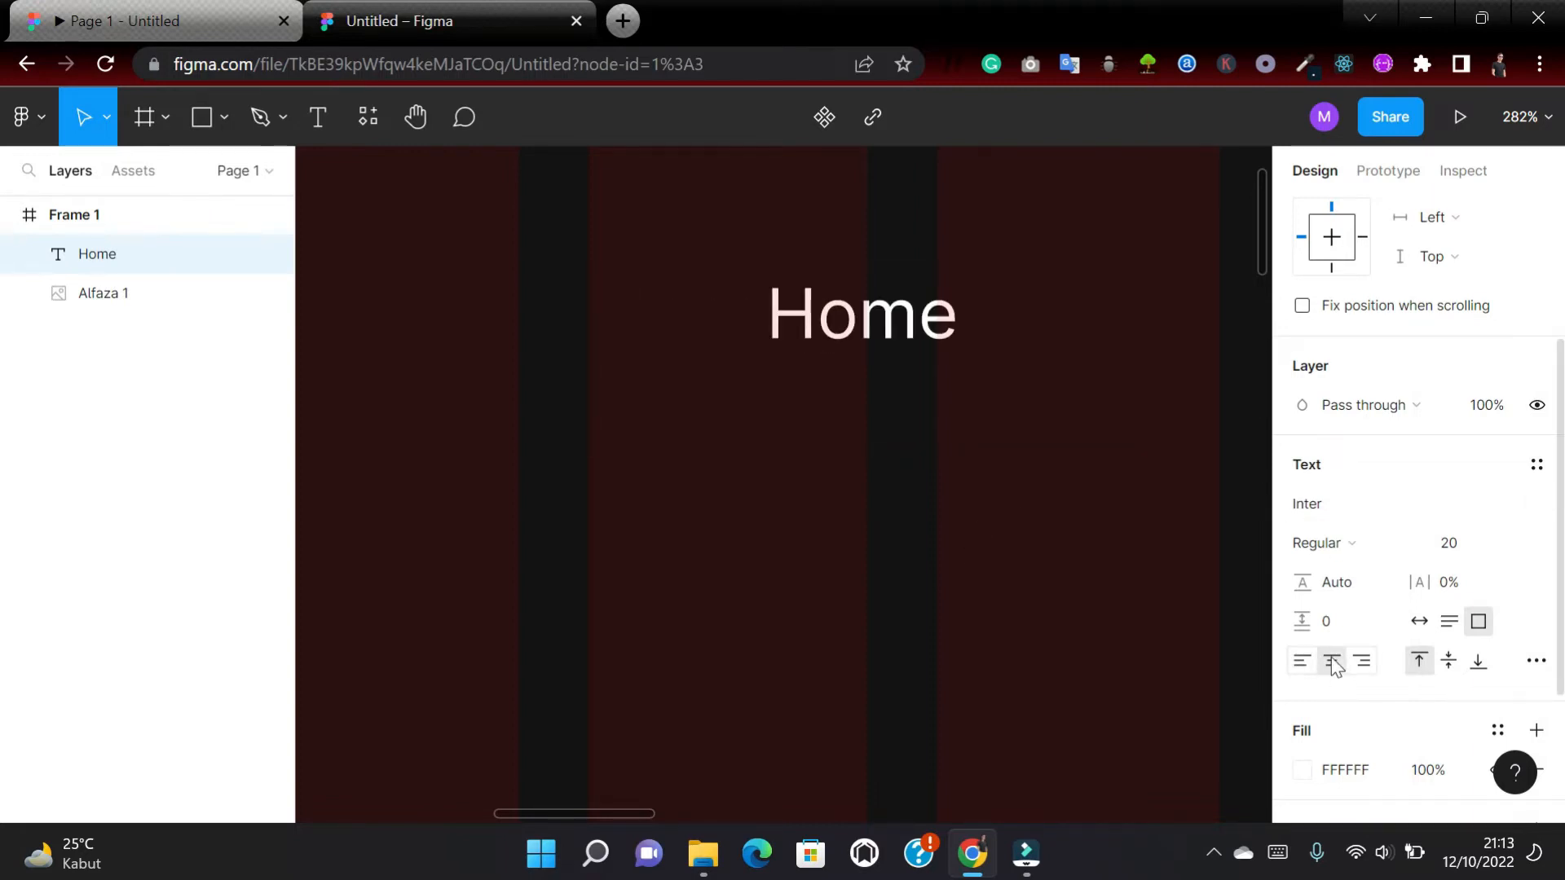
pyautogui.click(1449, 660)
pyautogui.scroll(-5, 955, 506)
pyautogui.click(843, 463)
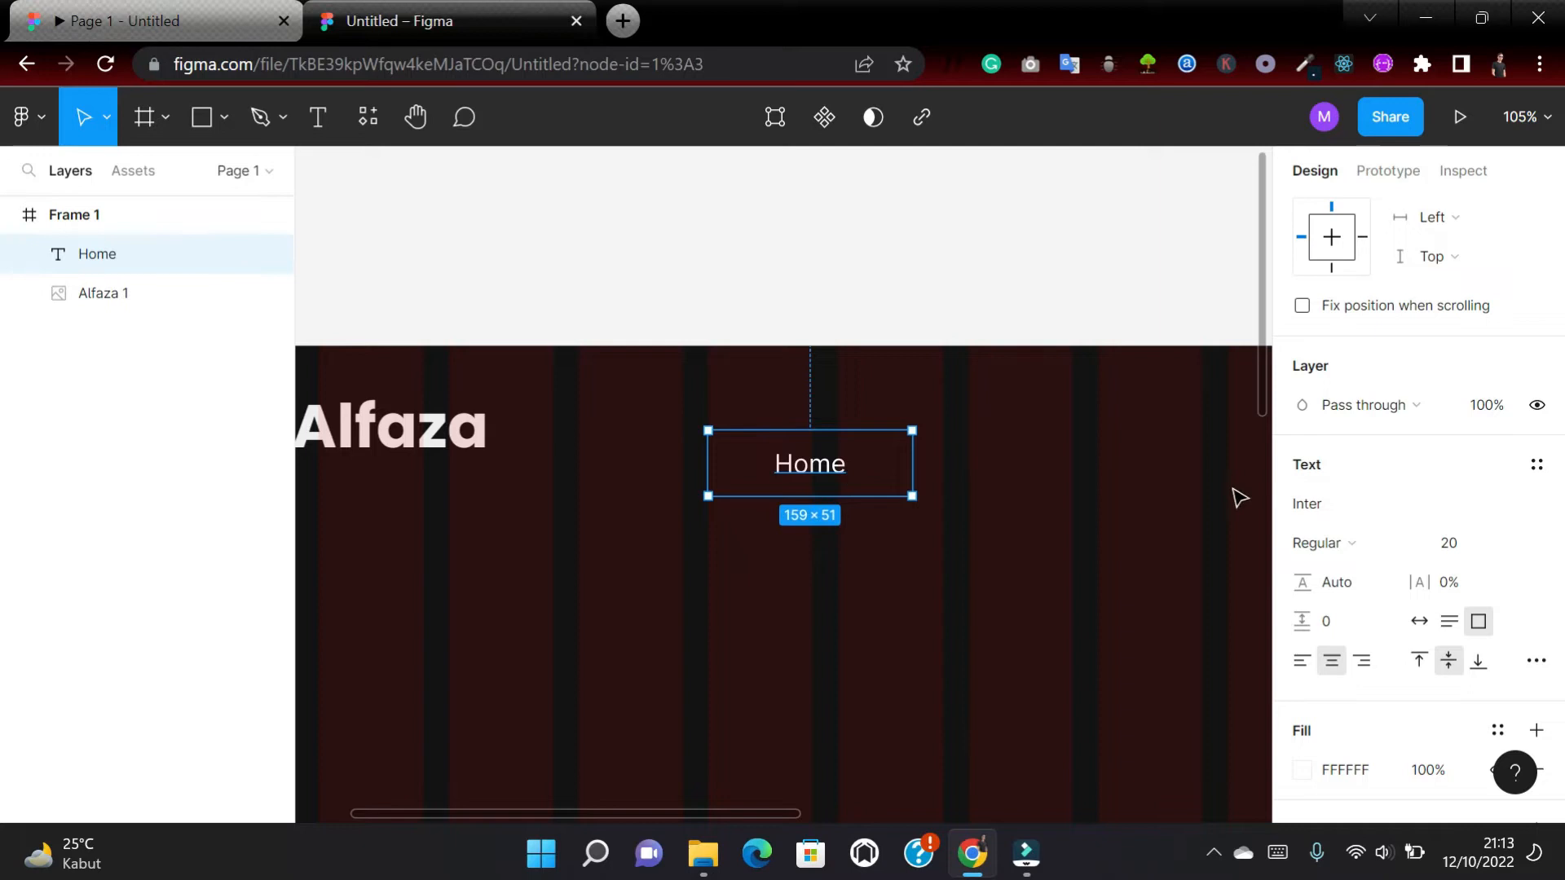
# Set the "Home" text box's width to 100.
pyautogui.scroll(3, 1438, 416)
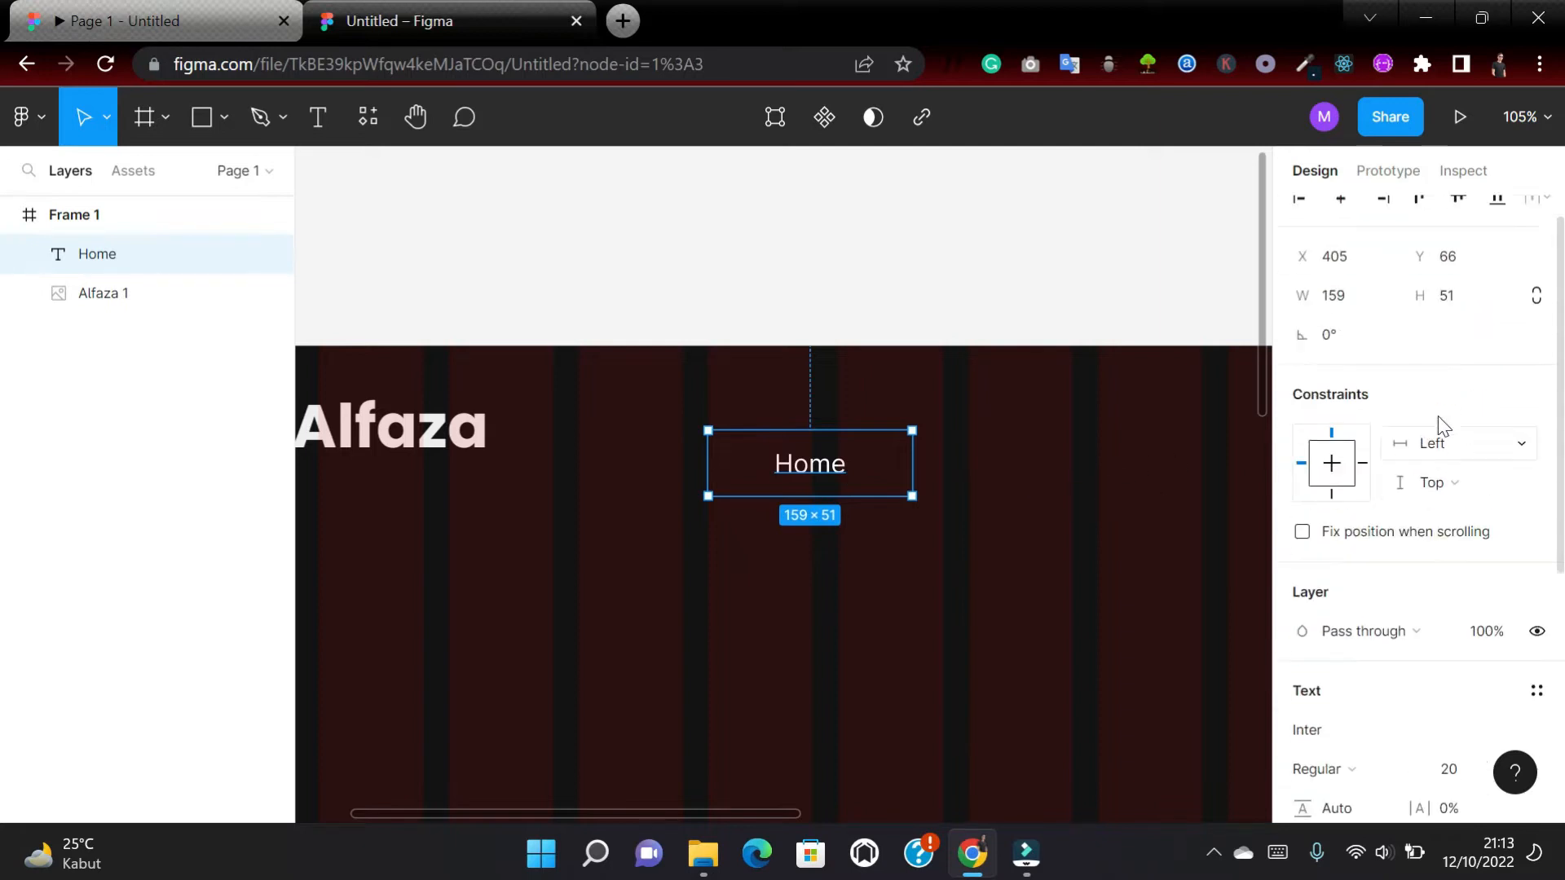
pyautogui.click(1362, 314)
pyautogui.write('100')
pyautogui.press('Return')
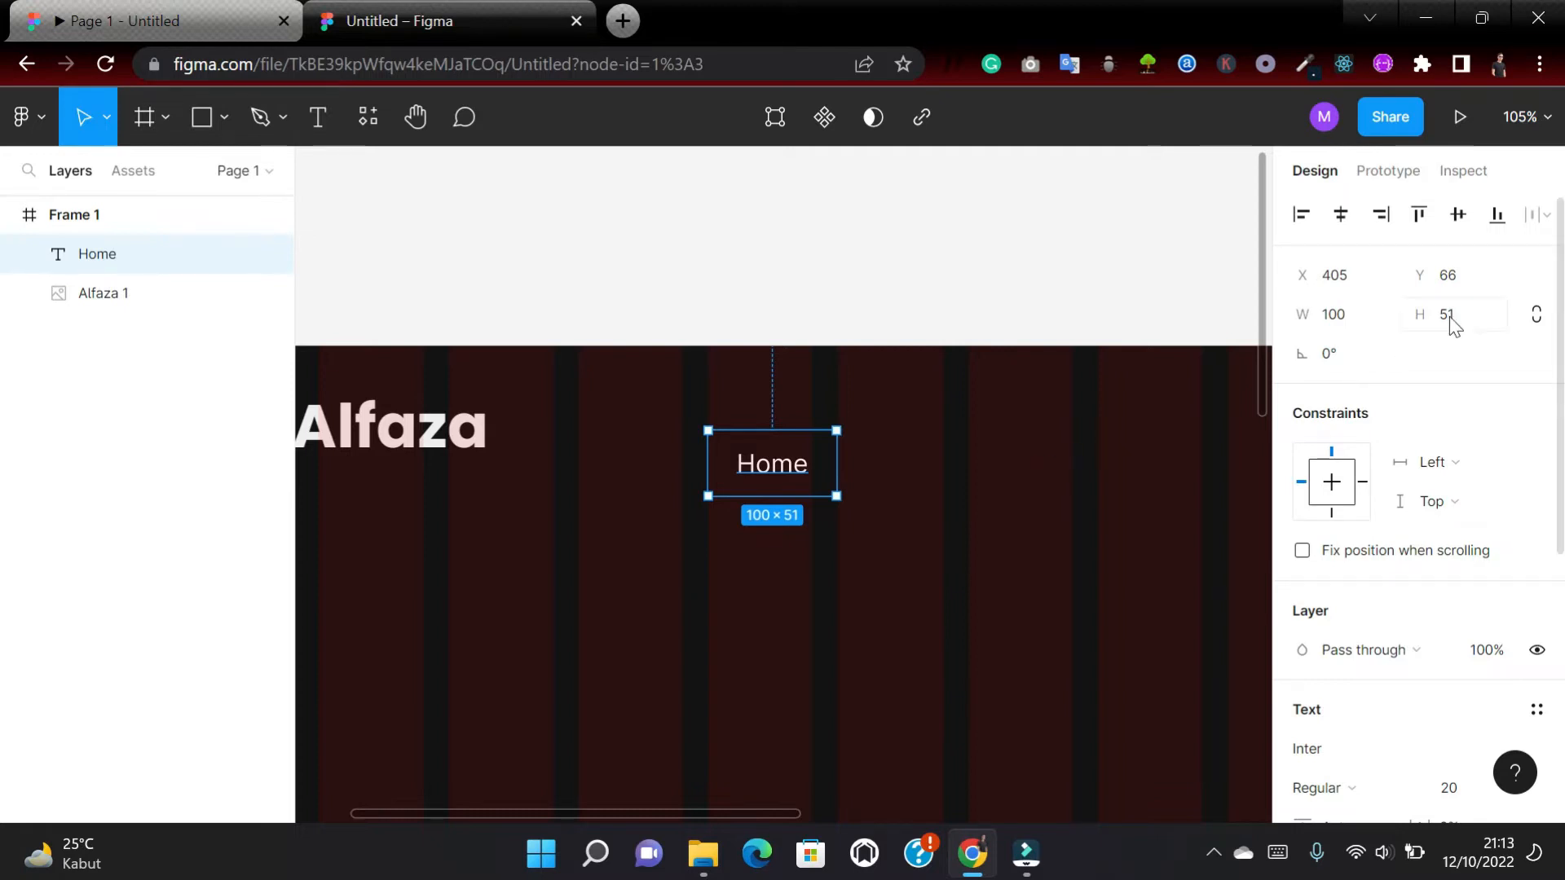
# Set the "Home" text box's height to 37 and move the box up to about X 406, Y 54.
pyautogui.click(464, 445)
pyautogui.hscroll(-3, 465, 444)
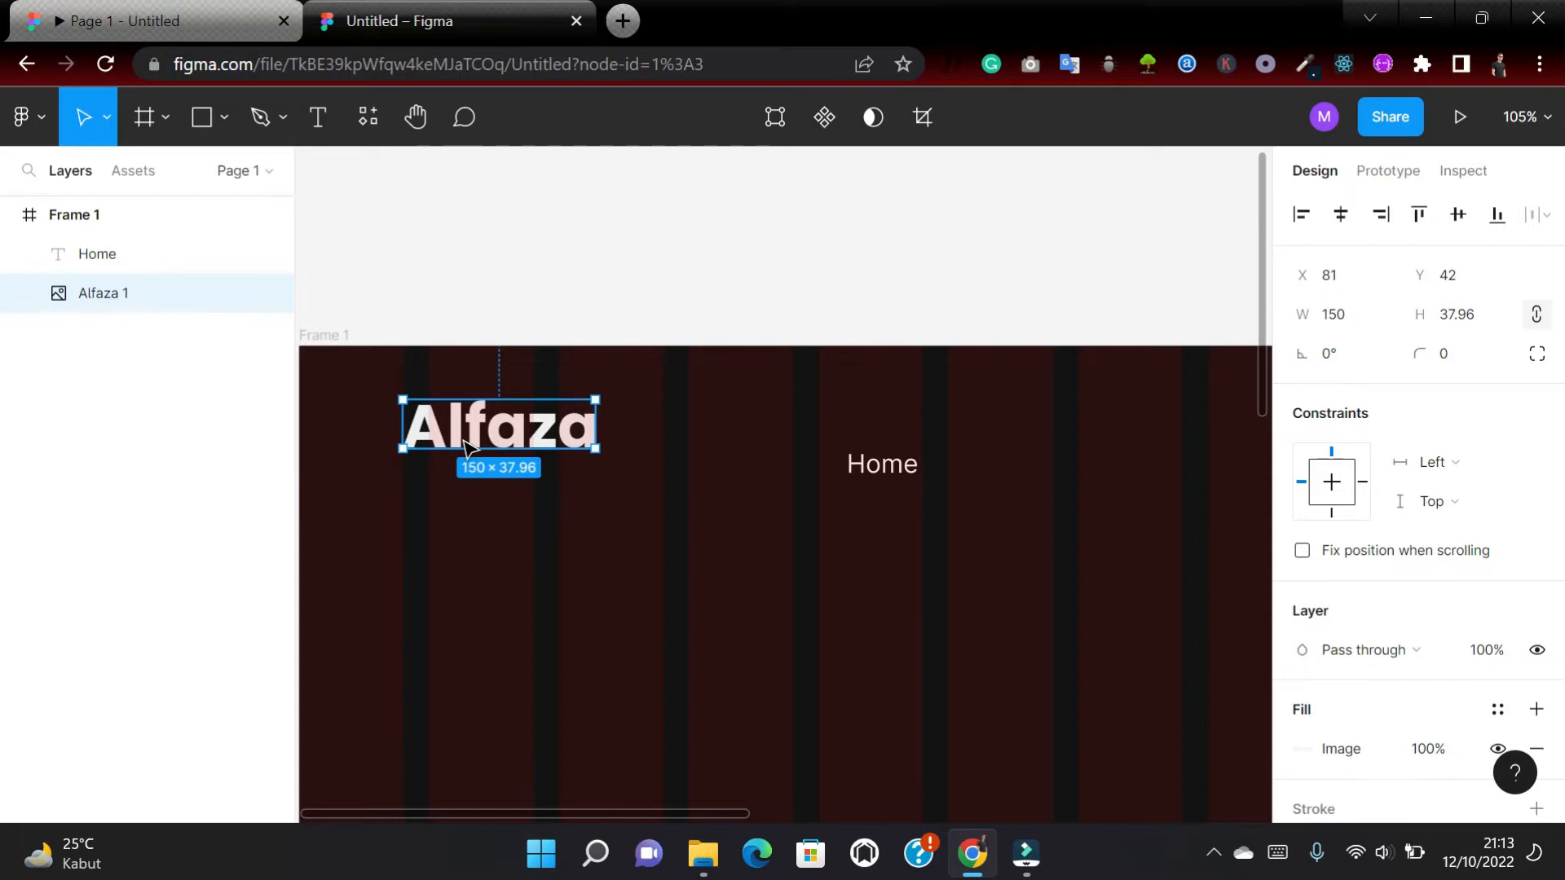
pyautogui.click(889, 473)
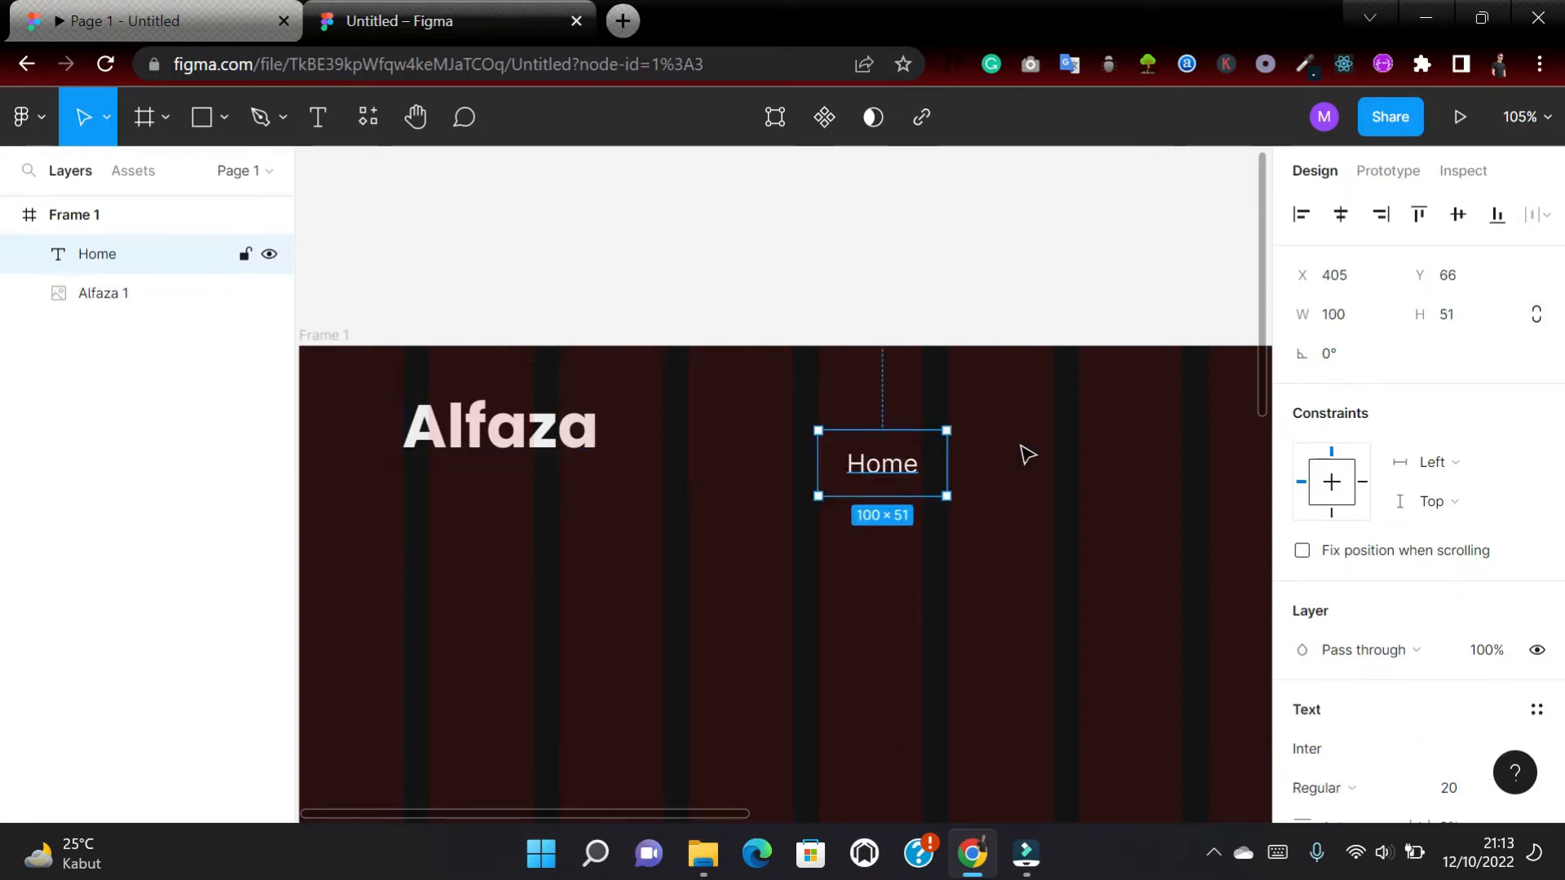
pyautogui.click(1457, 316)
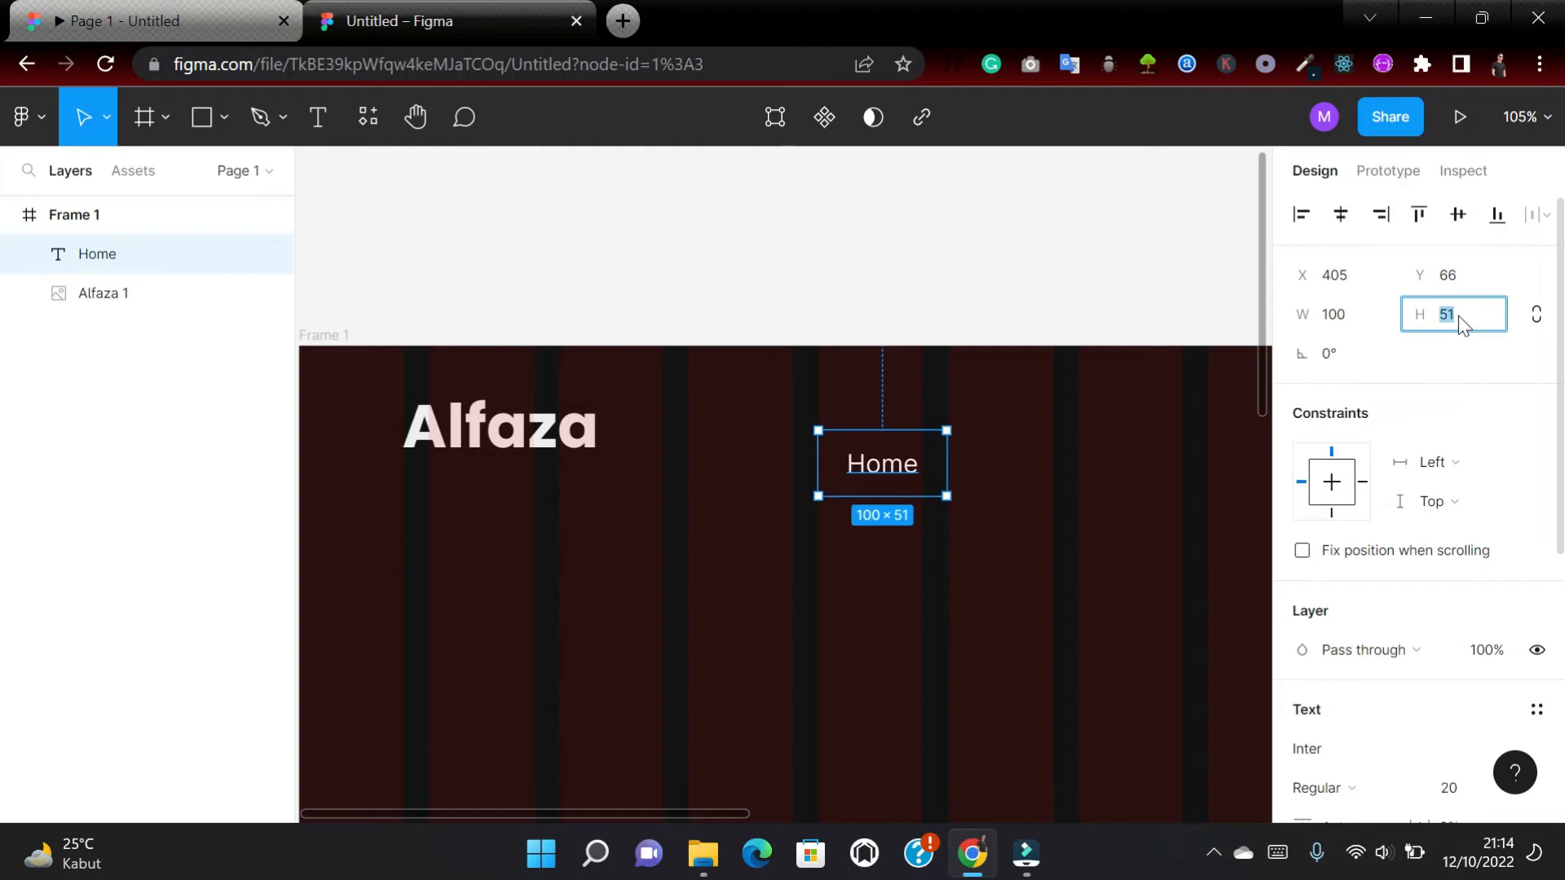
pyautogui.write('37')
pyautogui.press('Return')
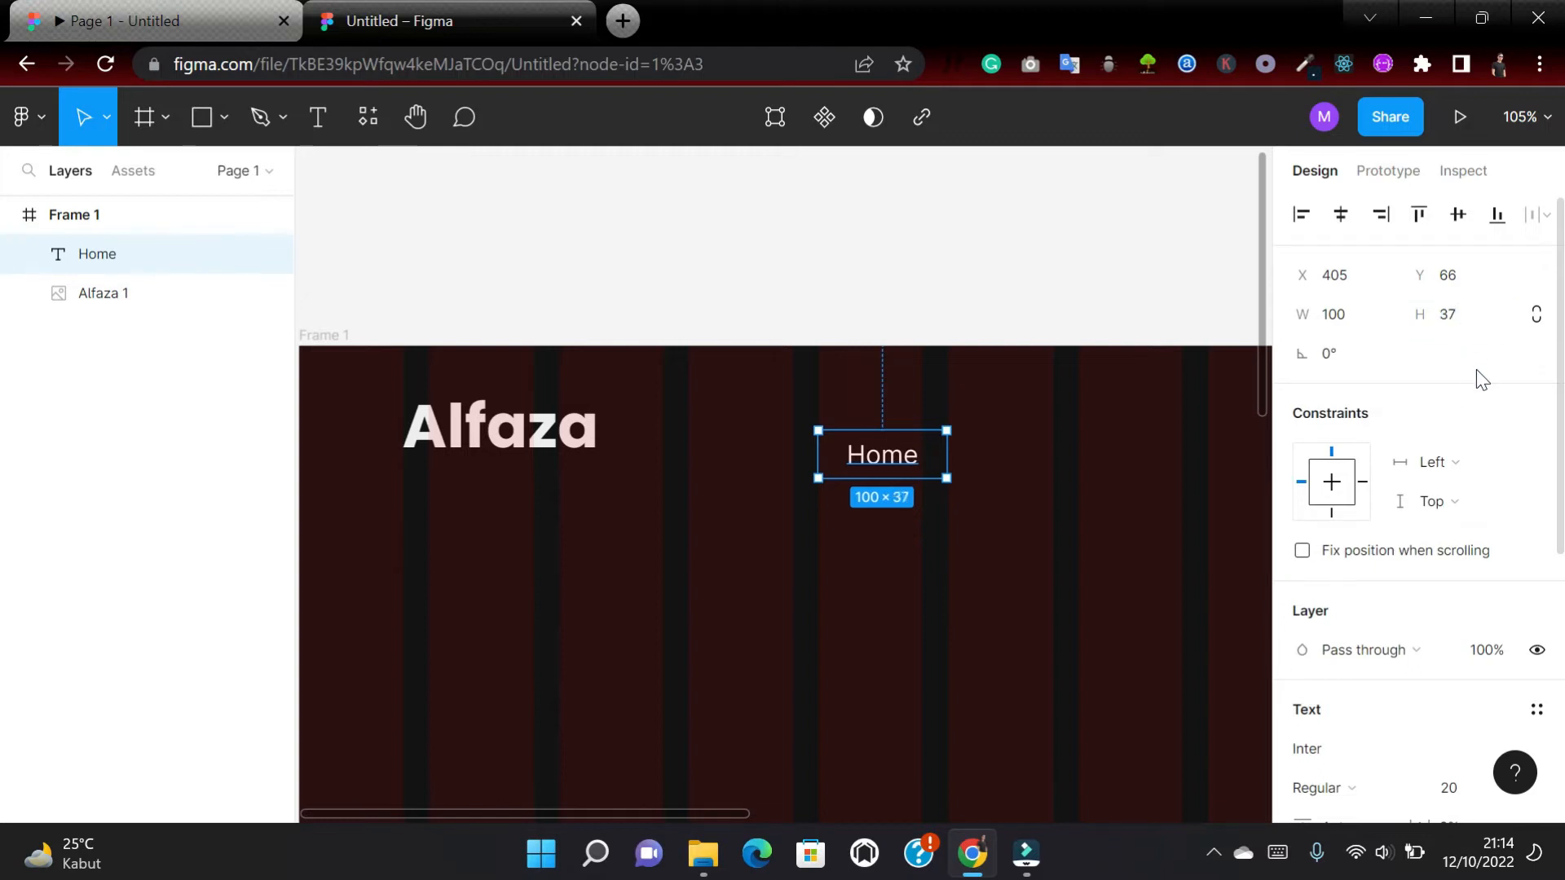
pyautogui.moveTo(888, 467); pyautogui.dragTo(892, 450)
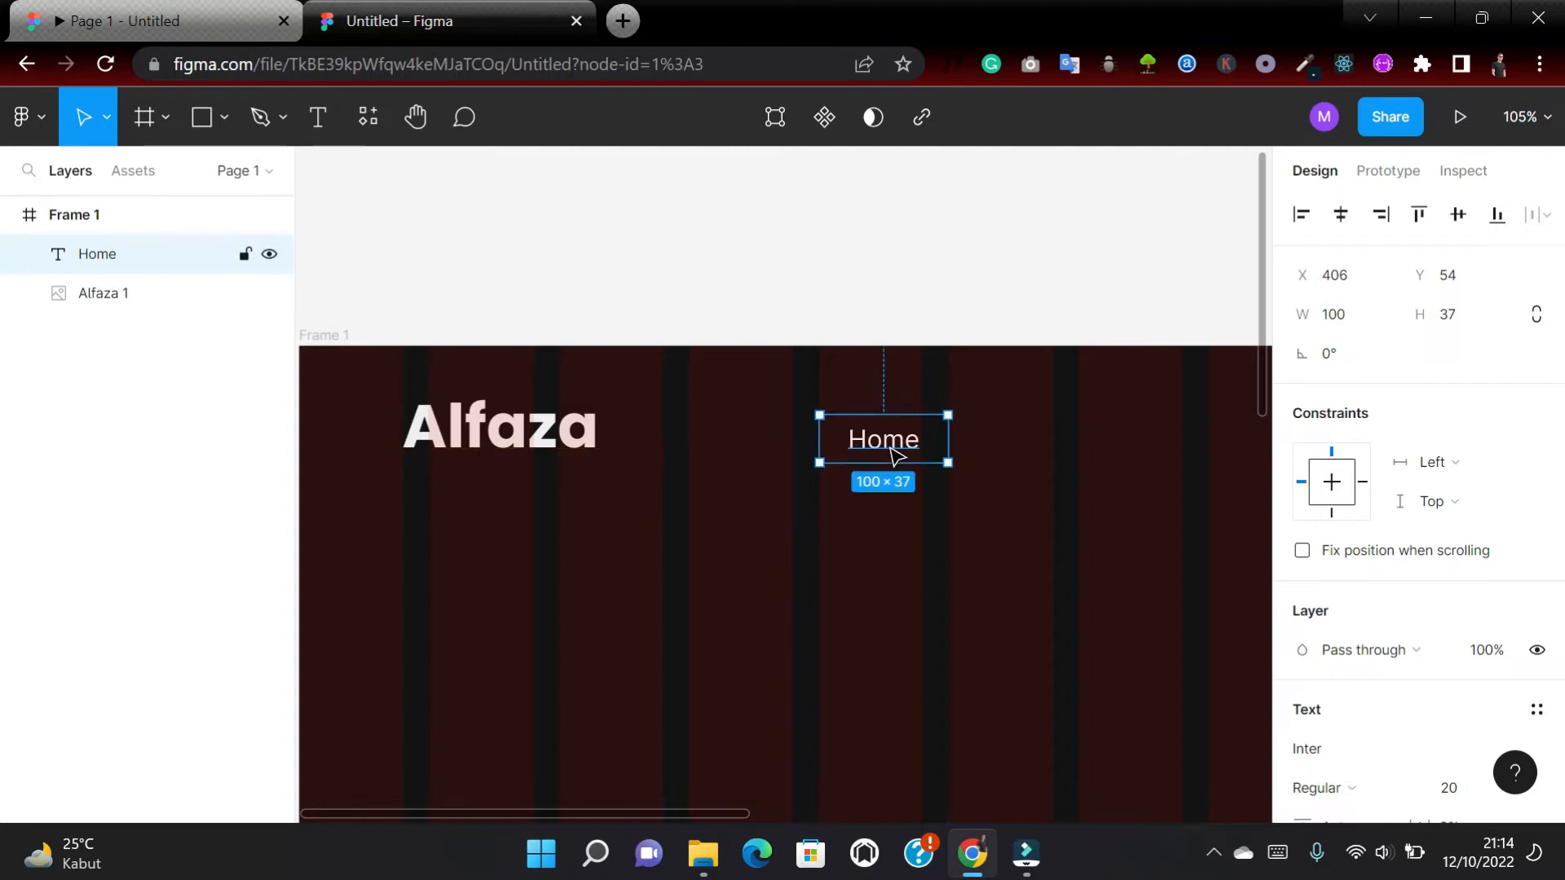
# Set the "Home" text box's height to 37.98 and move the box up to Y 42, level with the logo.
pyautogui.click(1464, 310)
pyautogui.click(1464, 310)
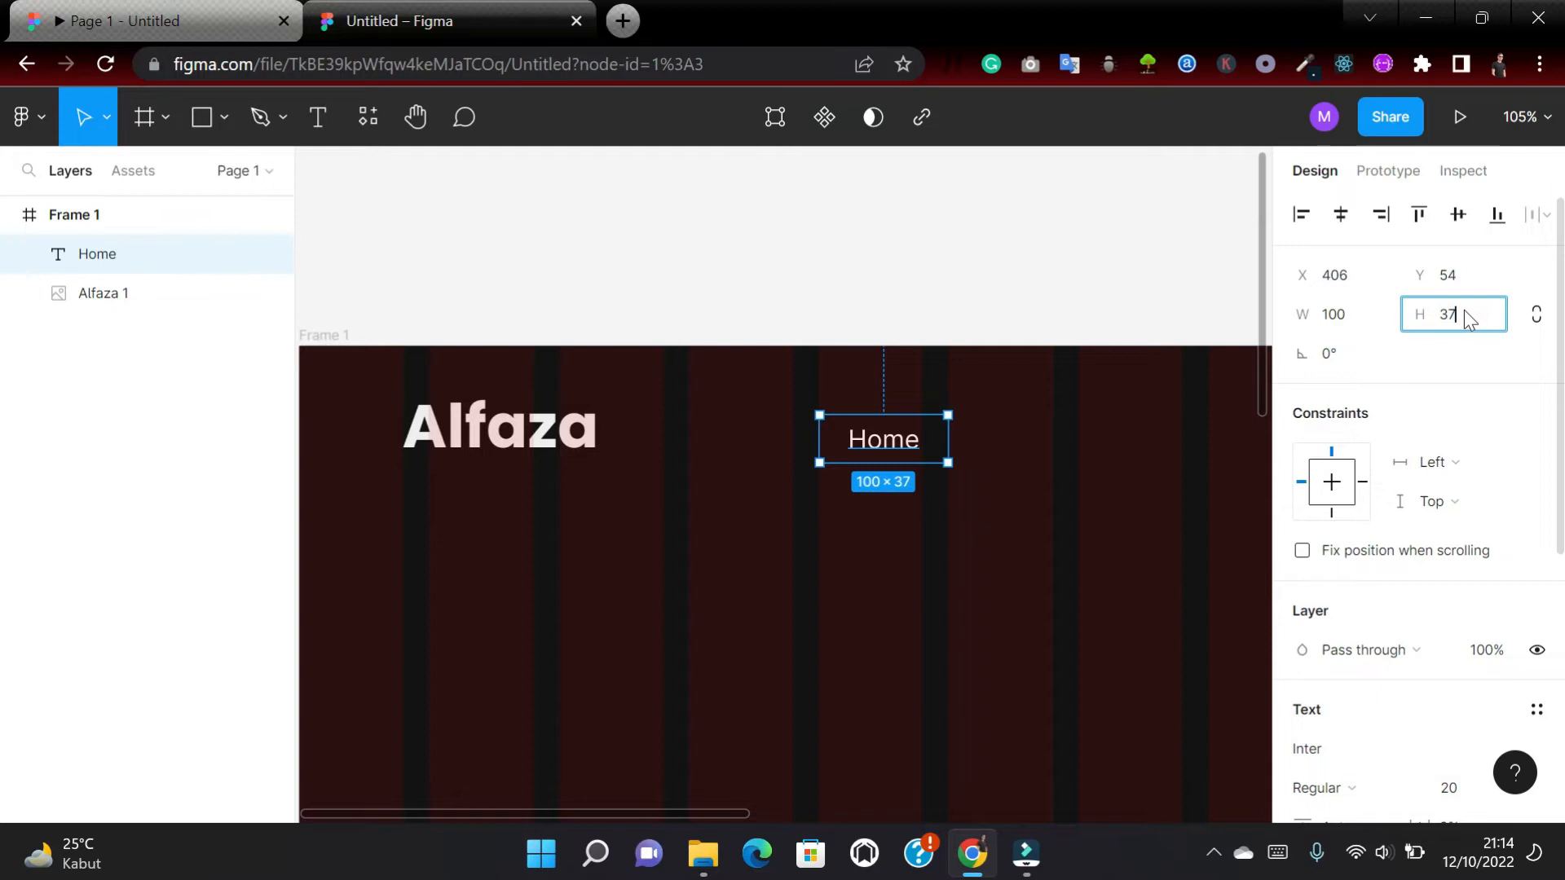
pyautogui.write('.')
pyautogui.write('99')
pyautogui.press('Return')
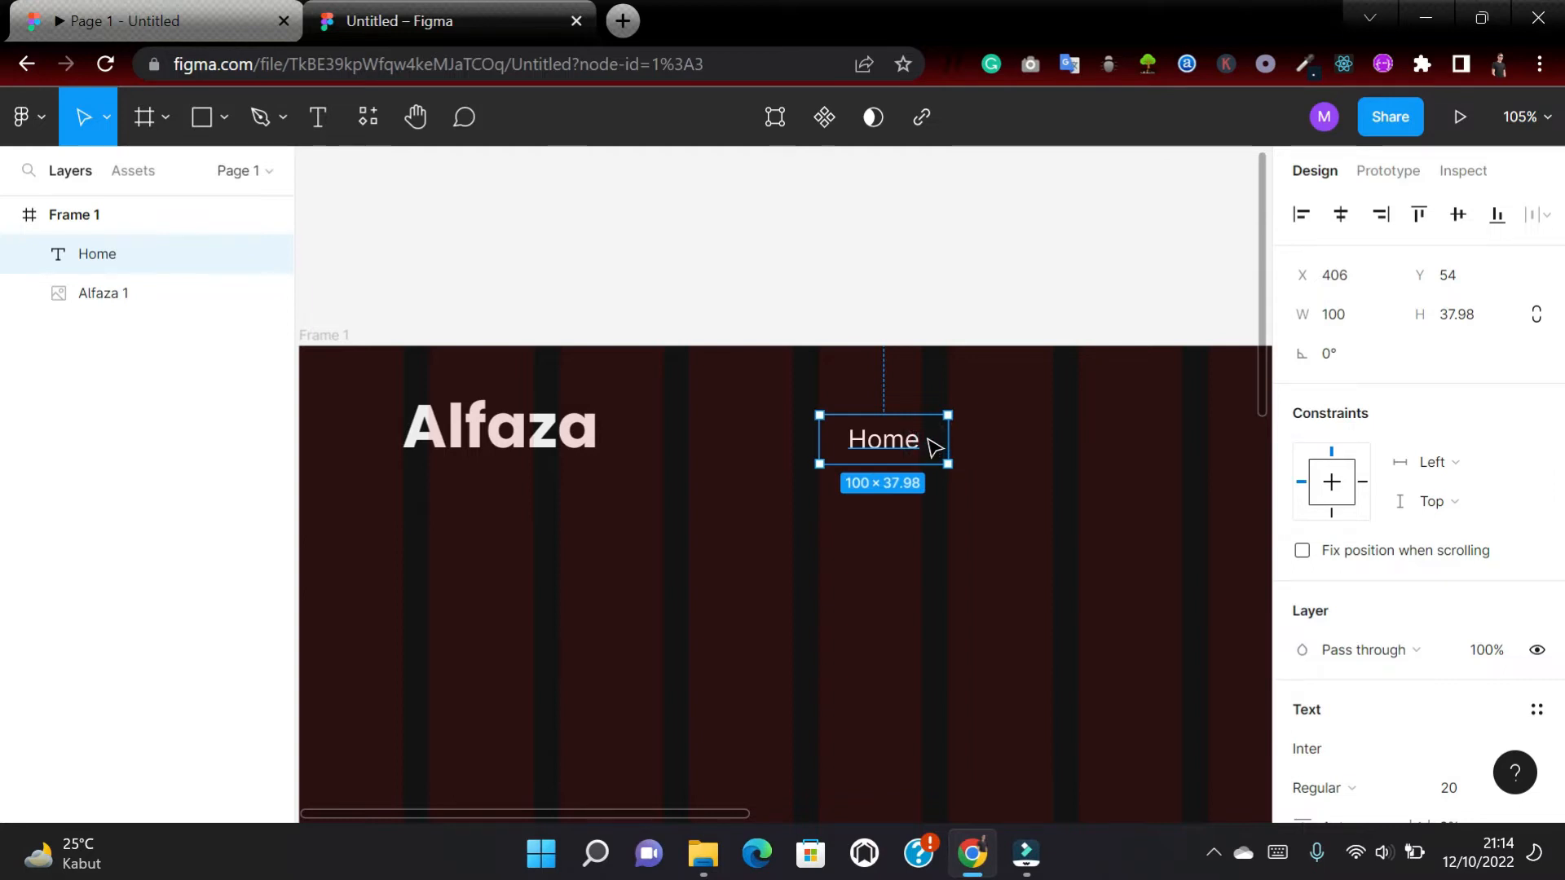
pyautogui.moveTo(934, 454); pyautogui.dragTo(933, 441)
# Duplicate the "Home" text box three times and line up the copies in a row to its right at X 506, 606 and 709.
pyautogui.scroll(-5, 934, 441)
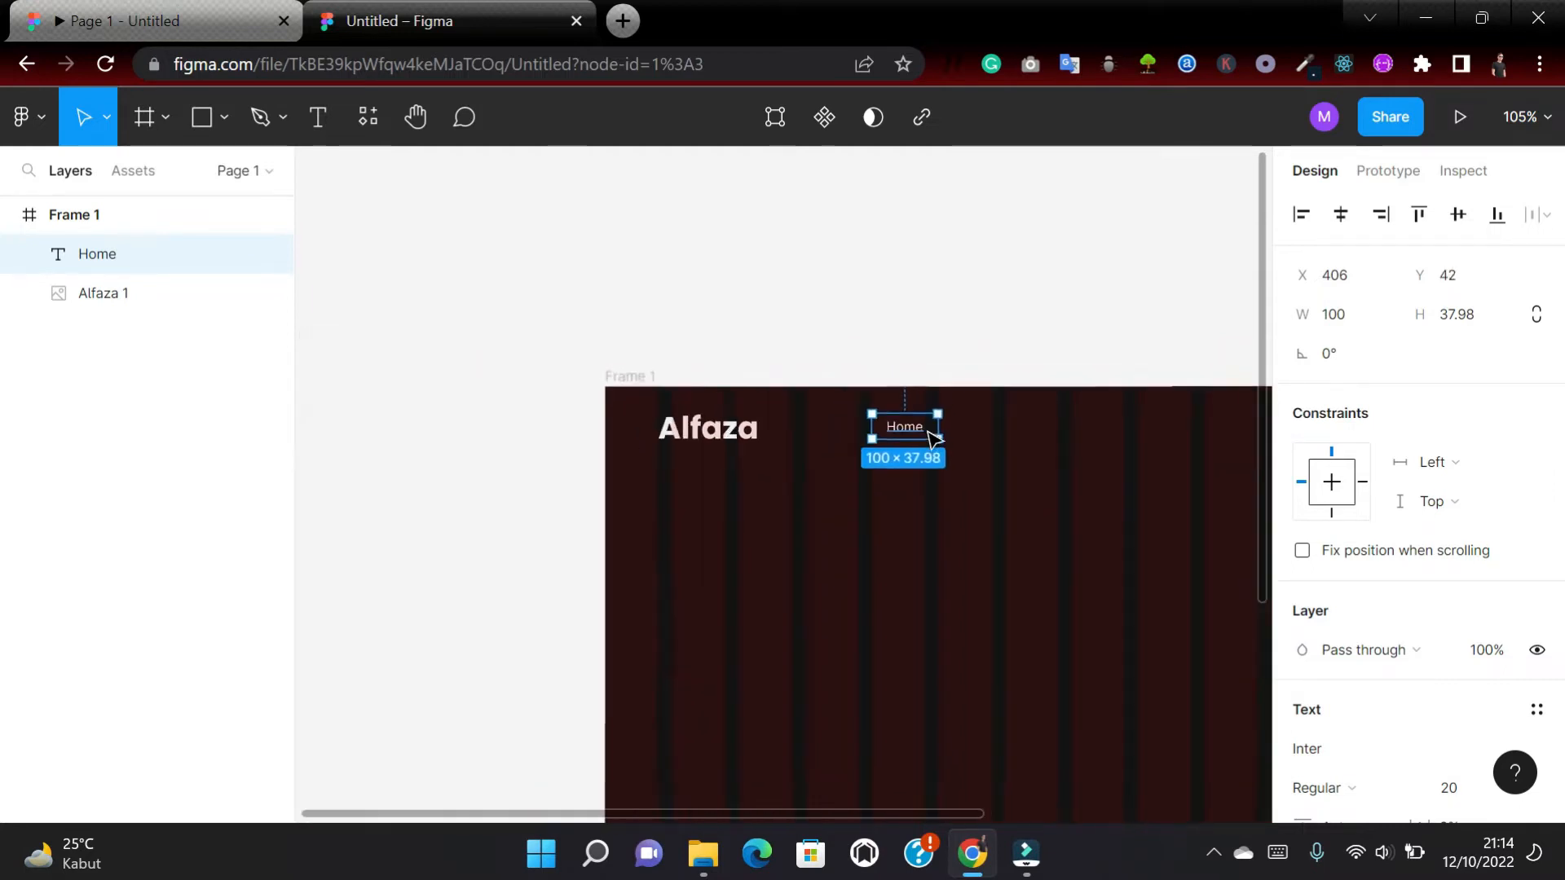
pyautogui.scroll(2, 934, 441)
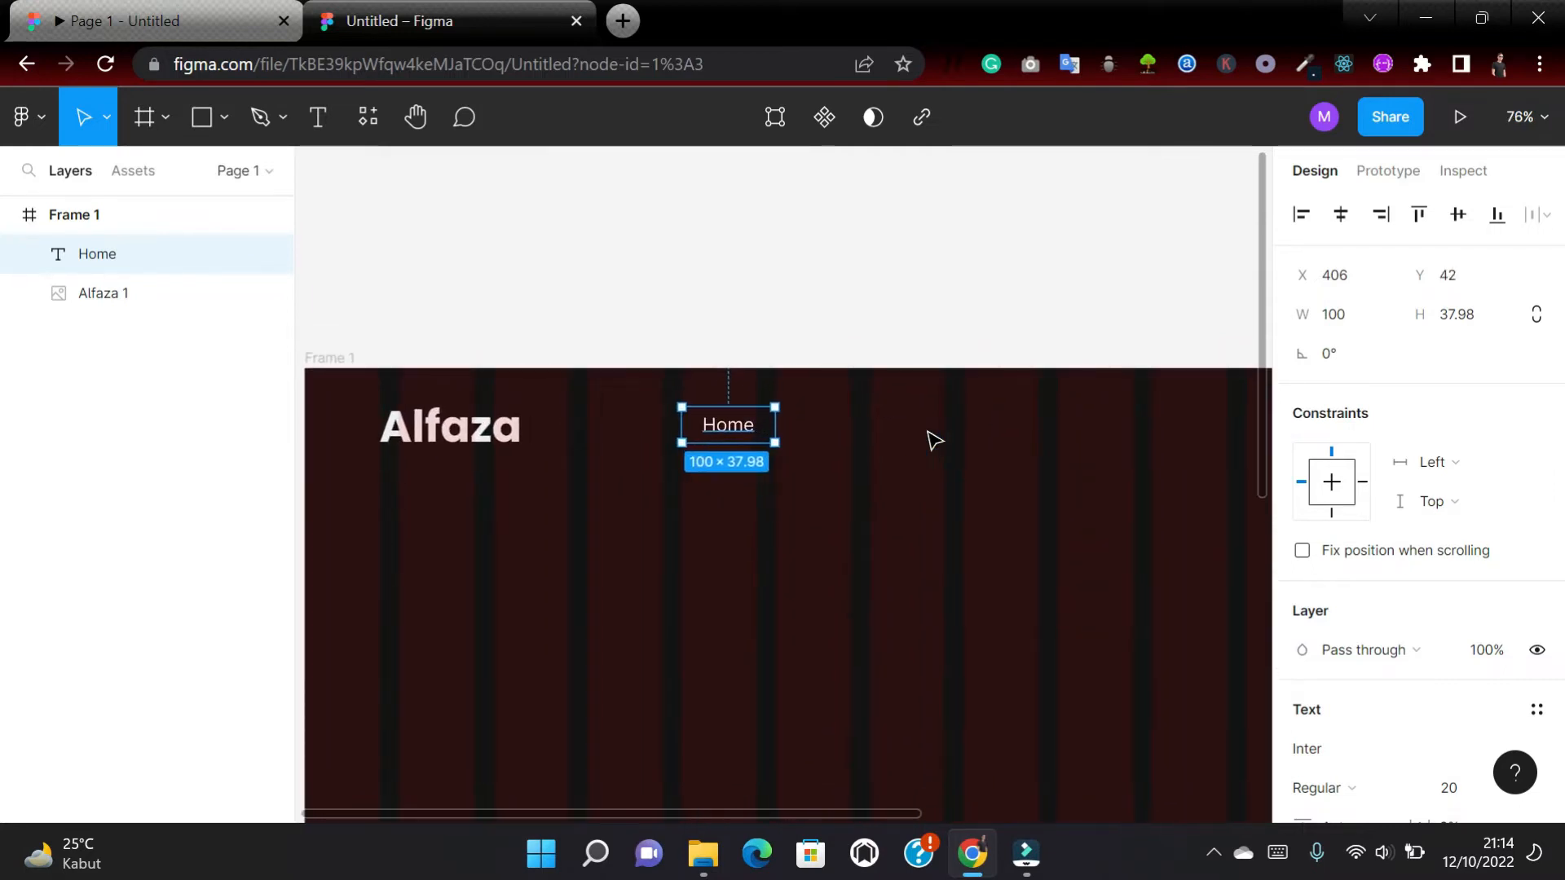
pyautogui.hotkey('ctrl', 'v')
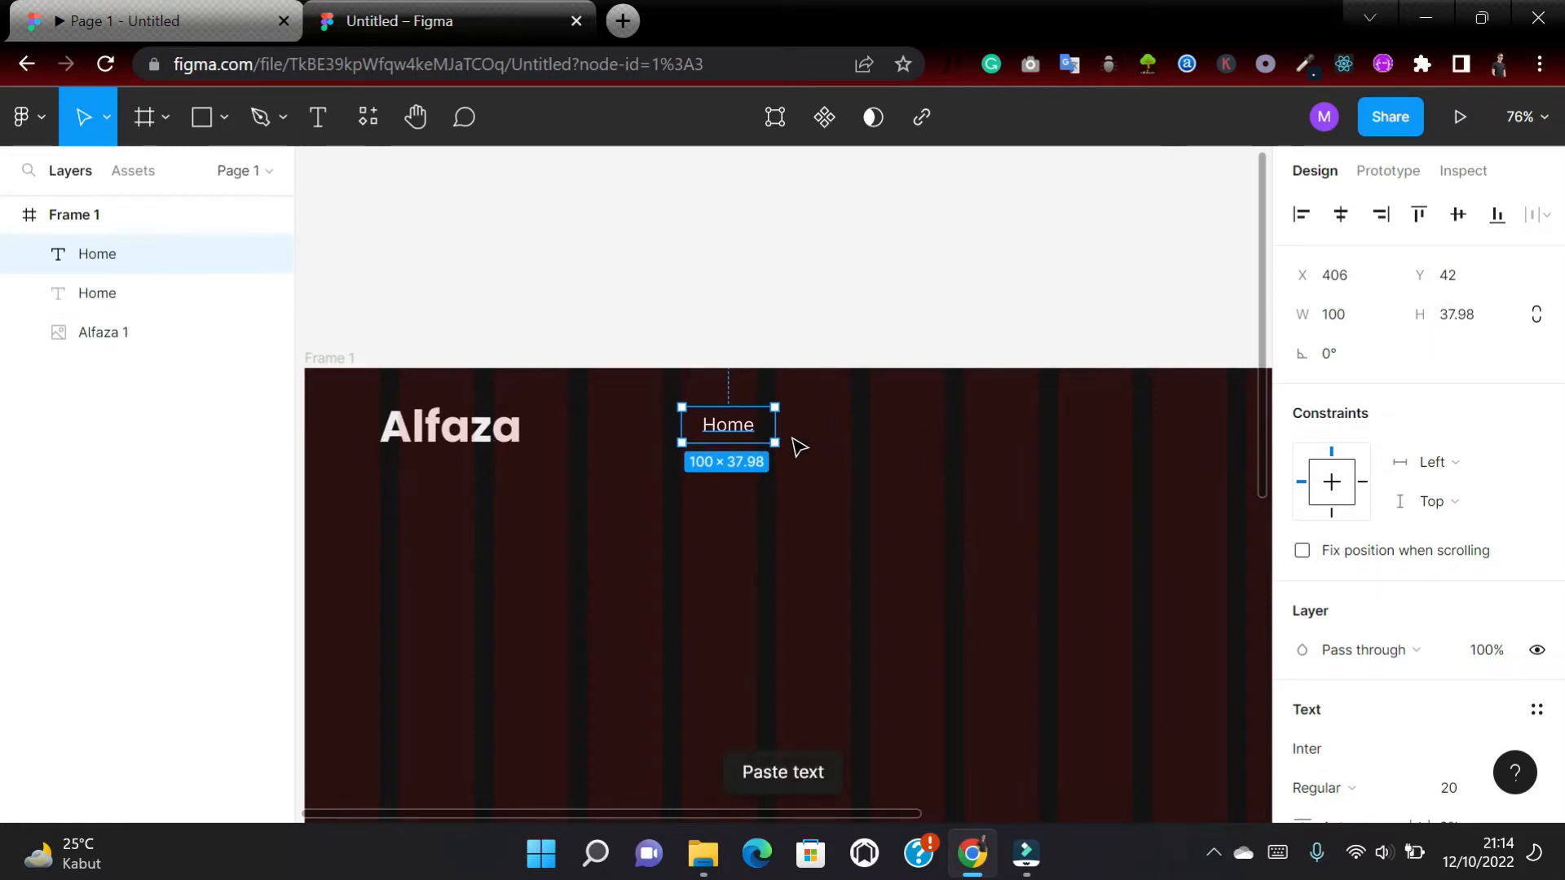
pyautogui.moveTo(766, 438); pyautogui.dragTo(1037, 429)
pyautogui.hotkey('ctrl', 'v')
pyautogui.hotkey('ctrl', 'v')
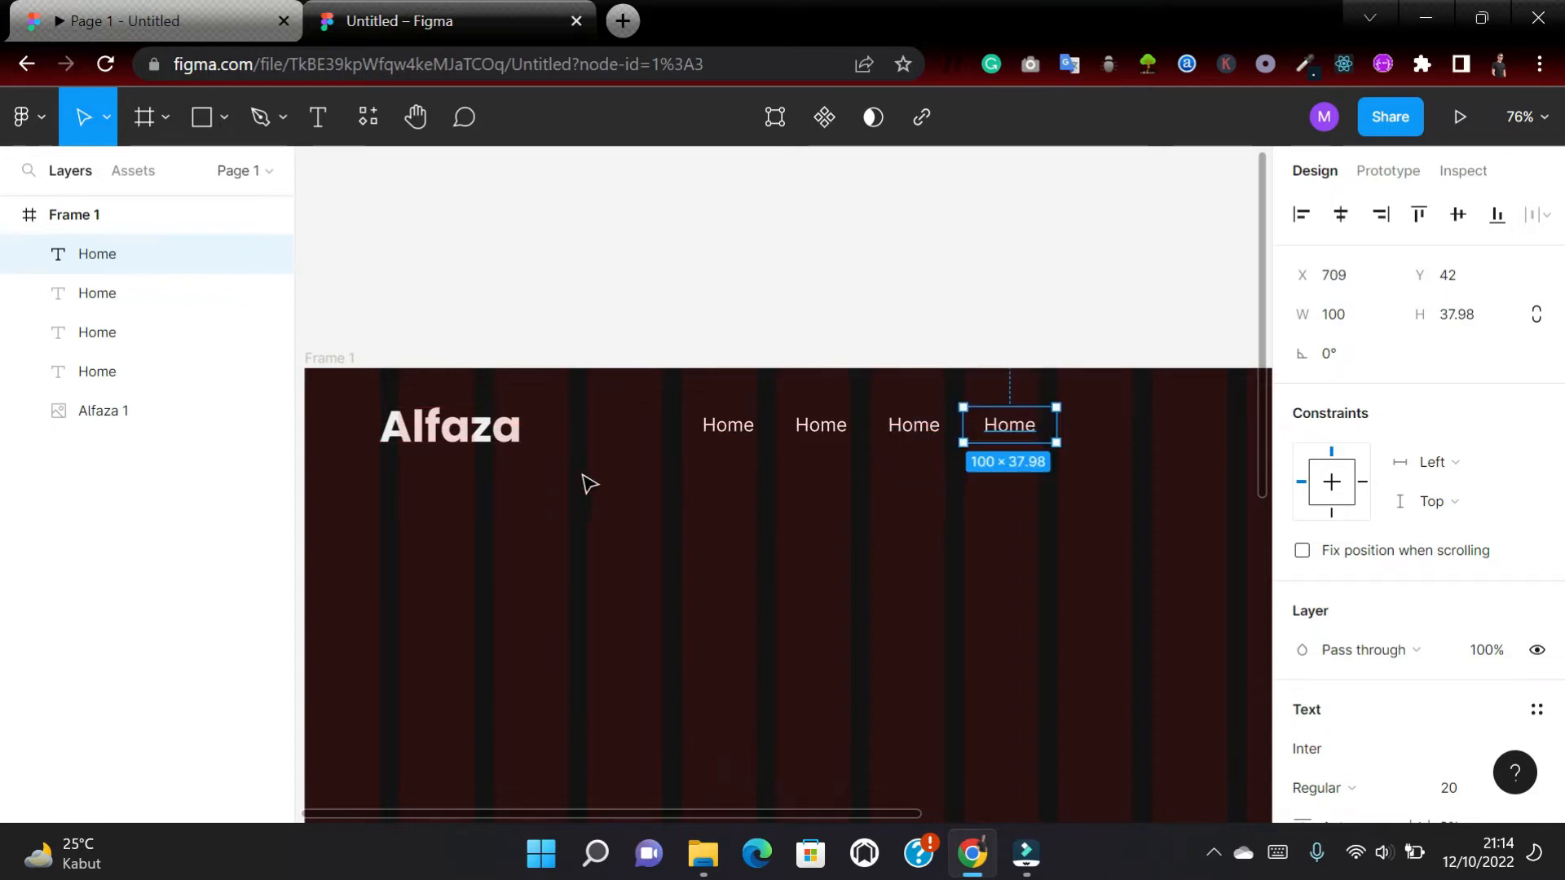
# Change the second navigation label's text to "About".
pyautogui.click(727, 434)
pyautogui.doubleClick(840, 436)
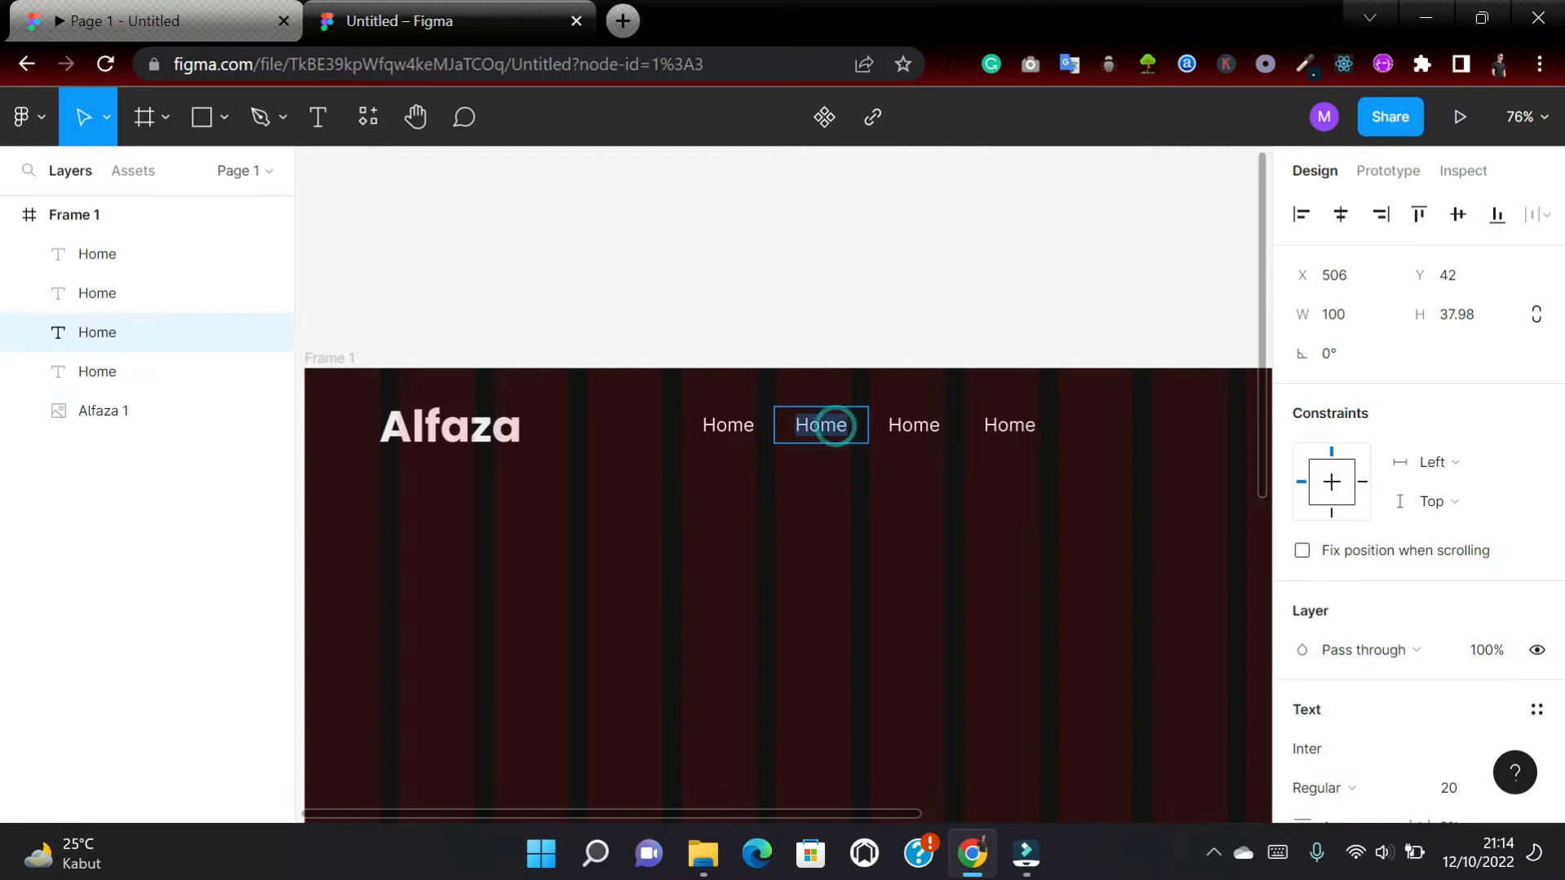
pyautogui.click(840, 425)
pyautogui.press('BackSpace')
pyautogui.press('BackSpace')
pyautogui.press('BackSpace')
pyautogui.press('BackSpace')
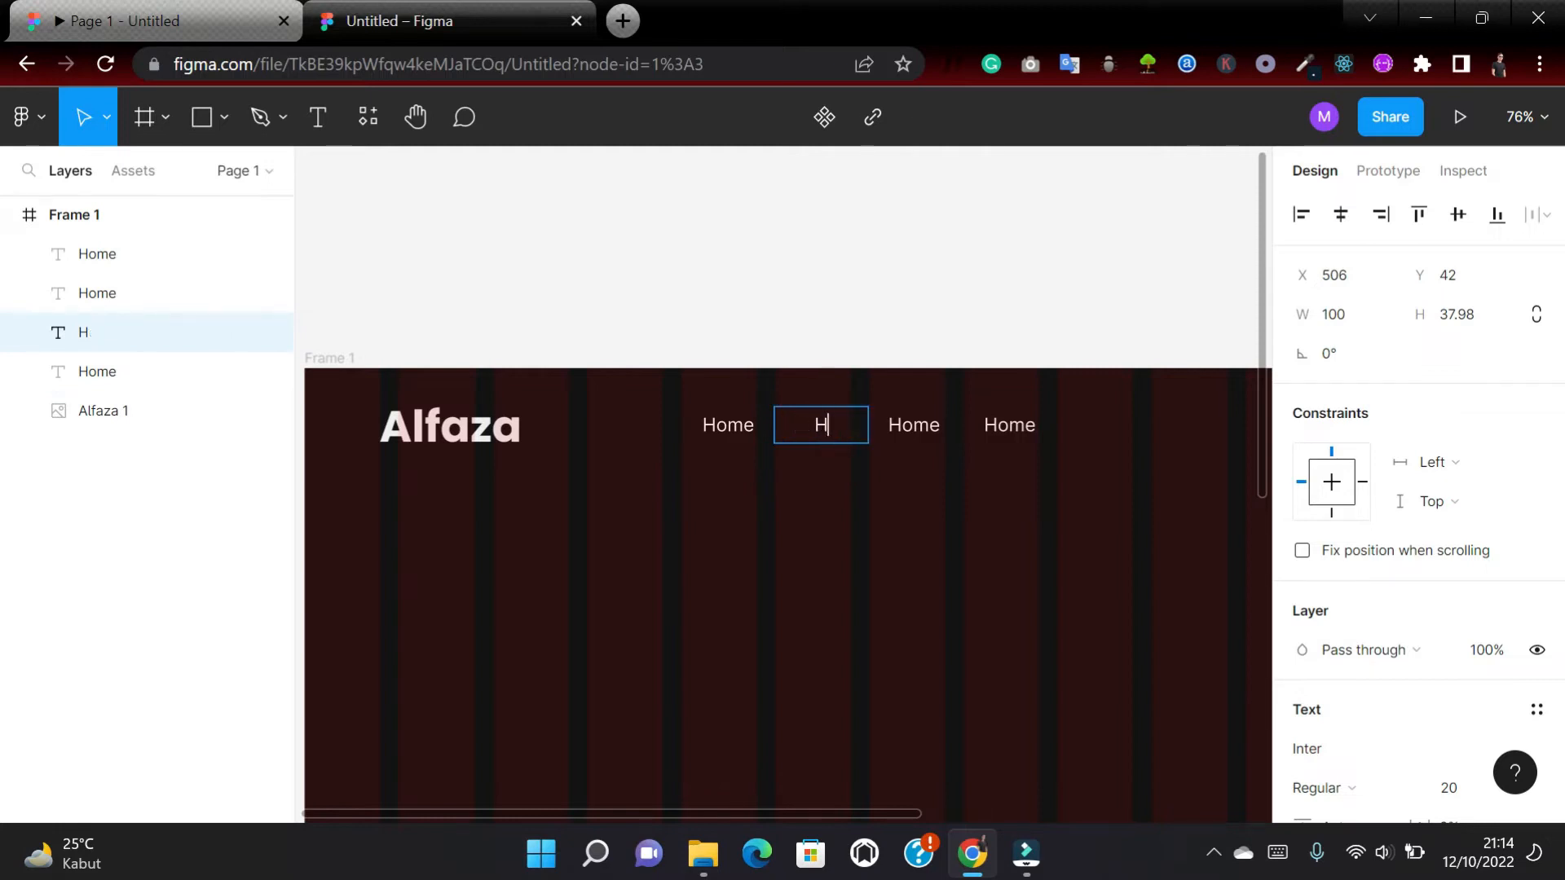
pyautogui.write('About')
pyautogui.press('Escape')
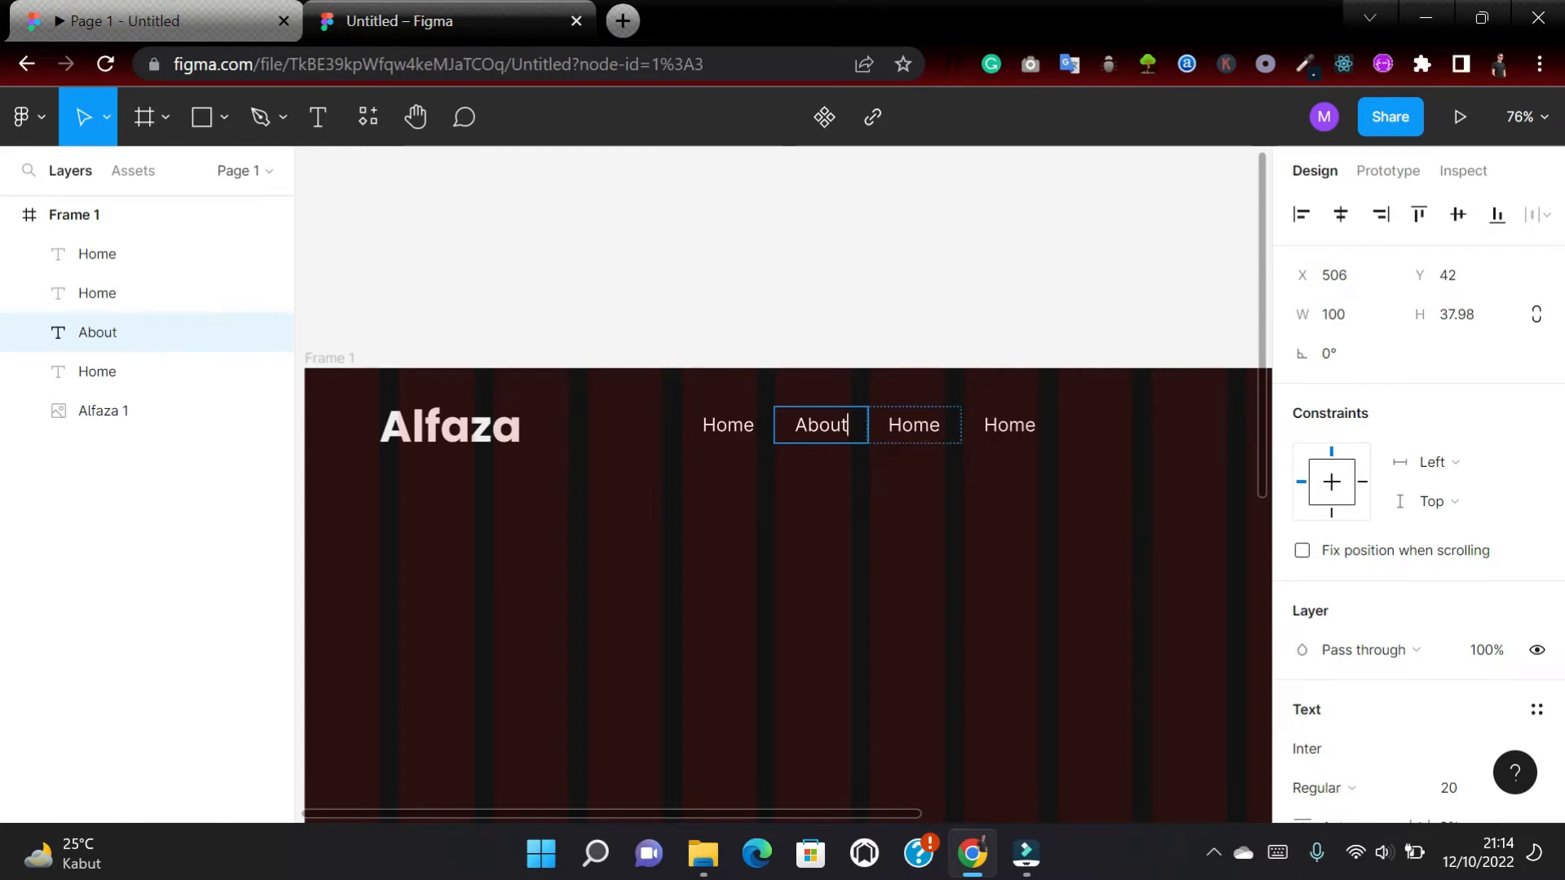
# Change the third navigation label's text to "Menu".
pyautogui.click(913, 425)
pyautogui.doubleClick(937, 425)
pyautogui.press('BackSpace')
pyautogui.press('BackSpace')
pyautogui.press('BackSpace')
pyautogui.press('BackSpace')
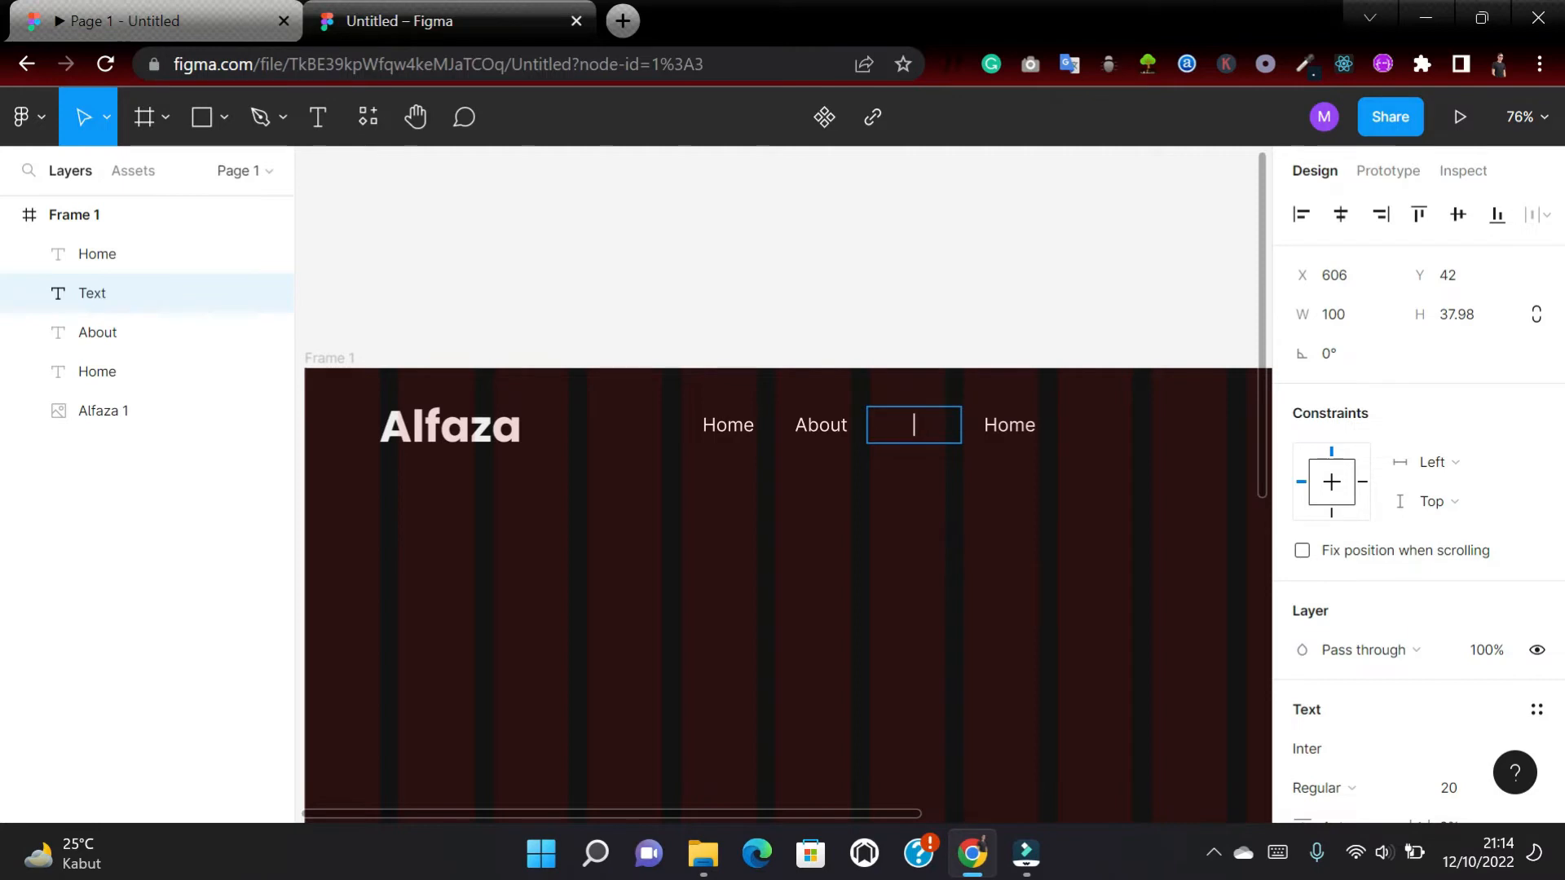
pyautogui.write('Menu')
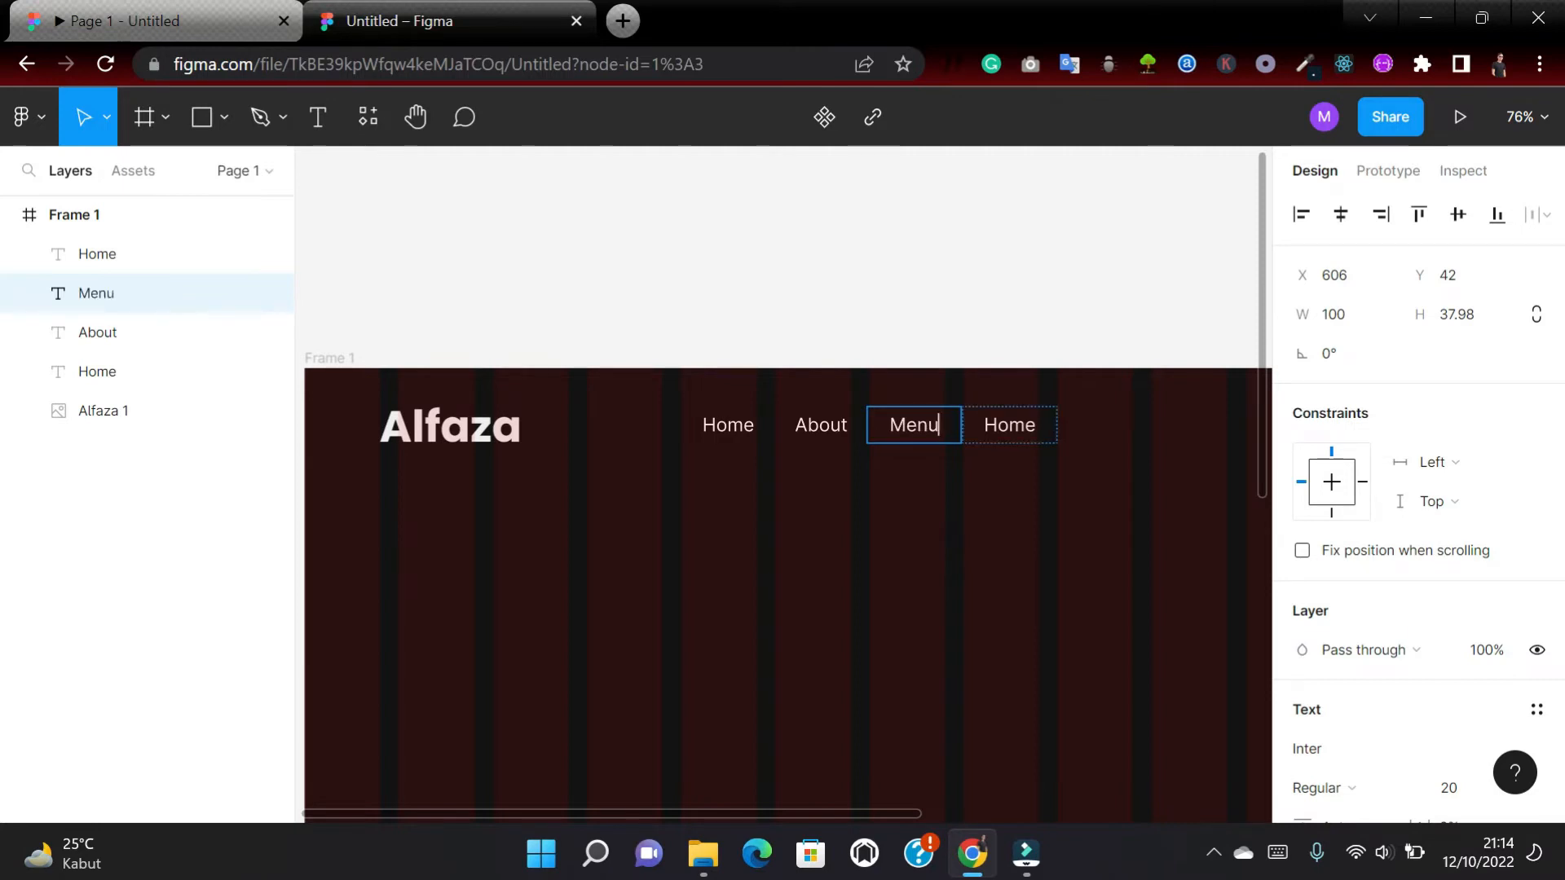
# Change the fourth navigation label's text to "Contact".
pyautogui.click(1006, 424)
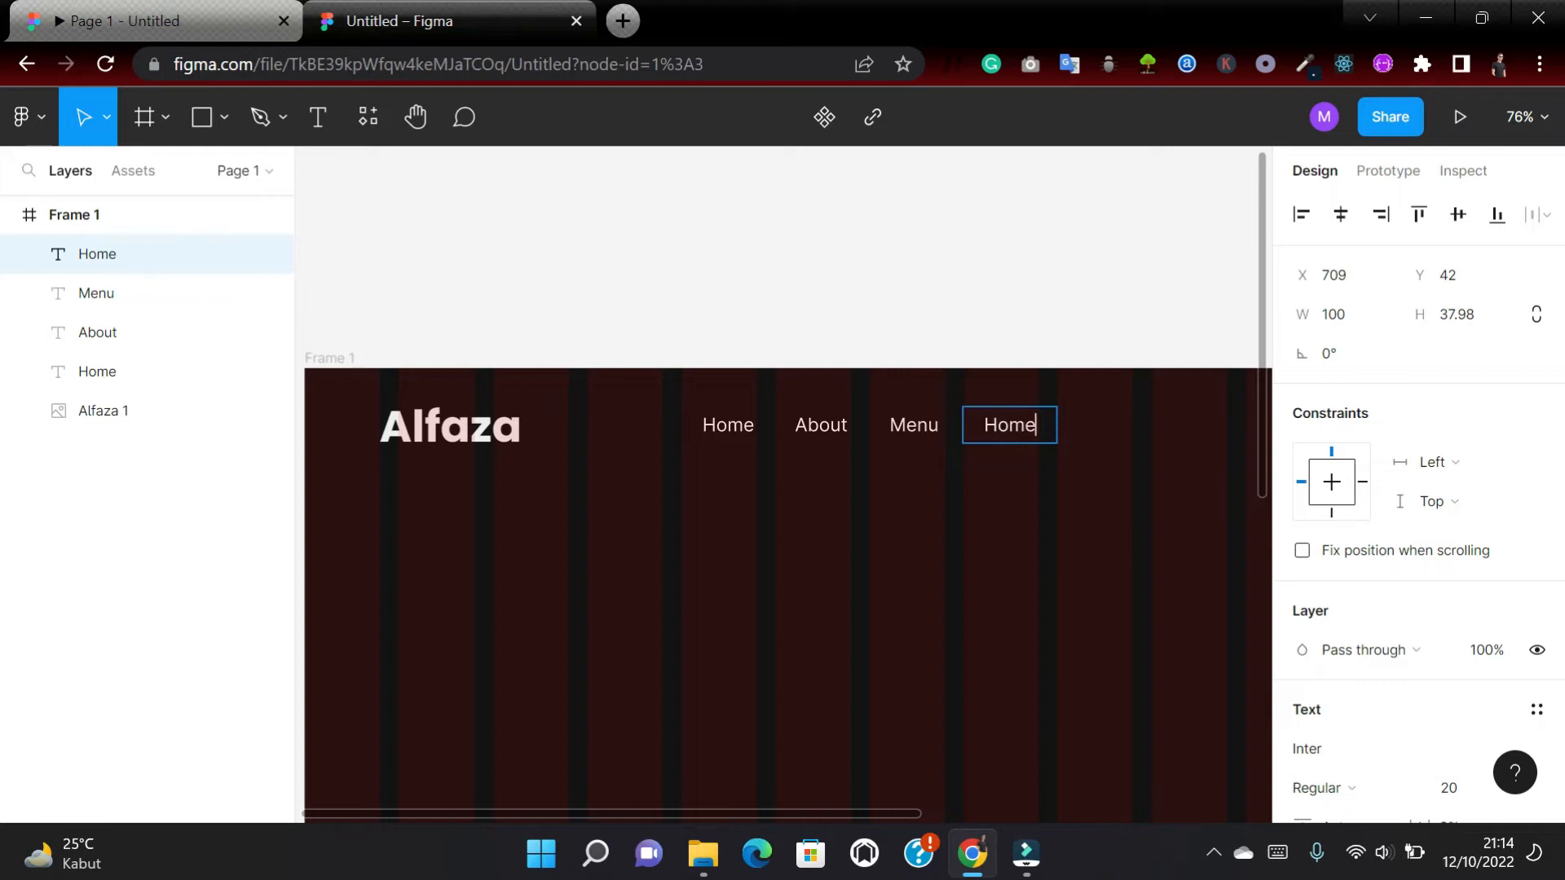
pyautogui.press('BackSpace')
pyautogui.press('BackSpace')
pyautogui.press('BackSpace')
pyautogui.press('BackSpace')
pyautogui.write('Contact')
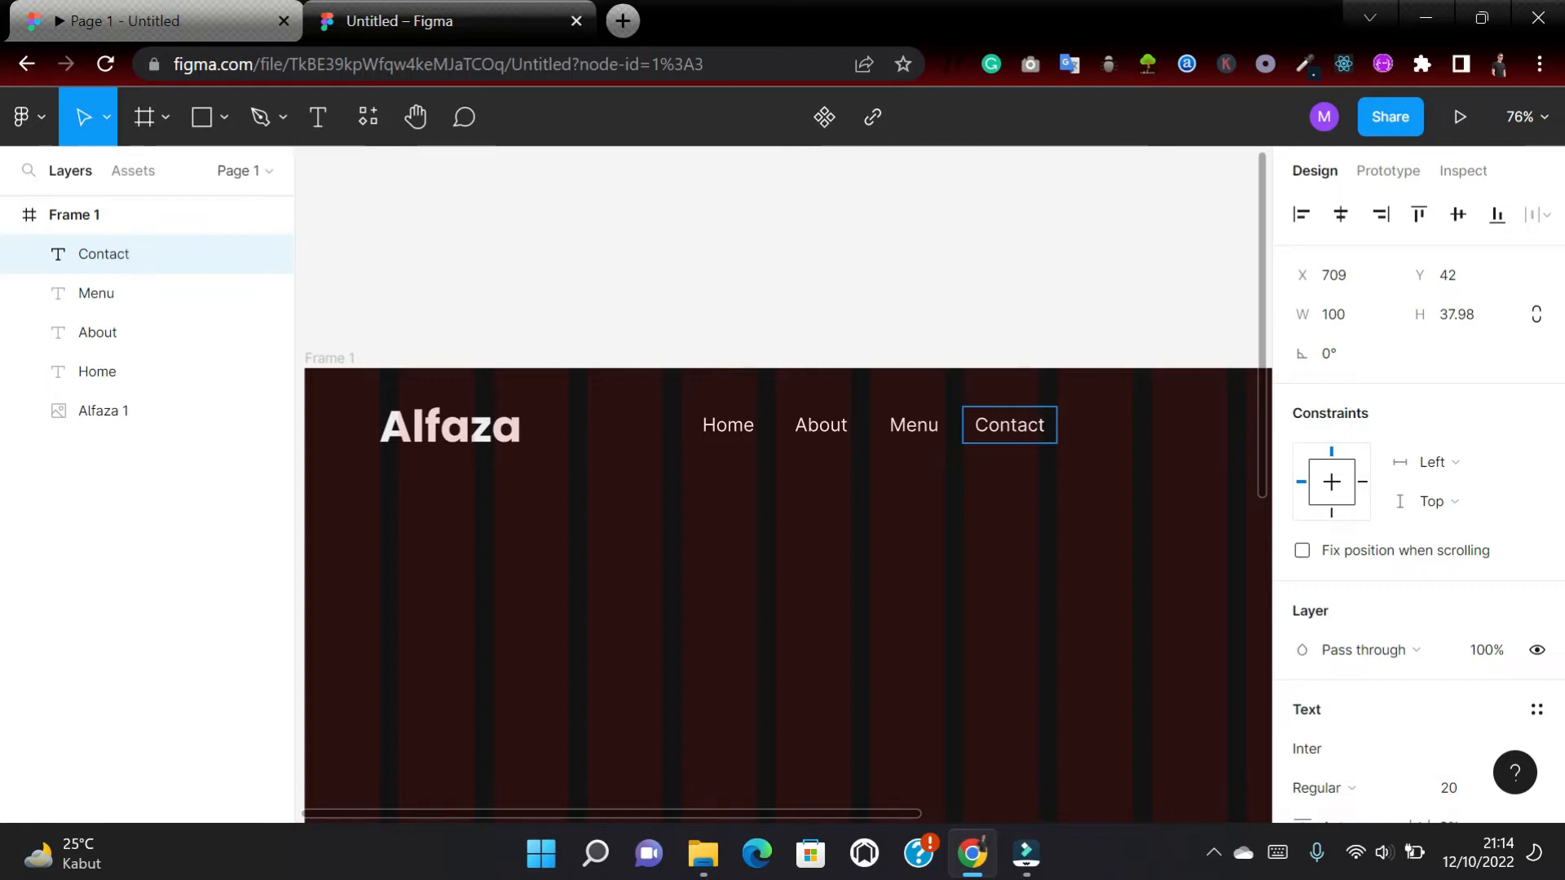
pyautogui.press('Escape')
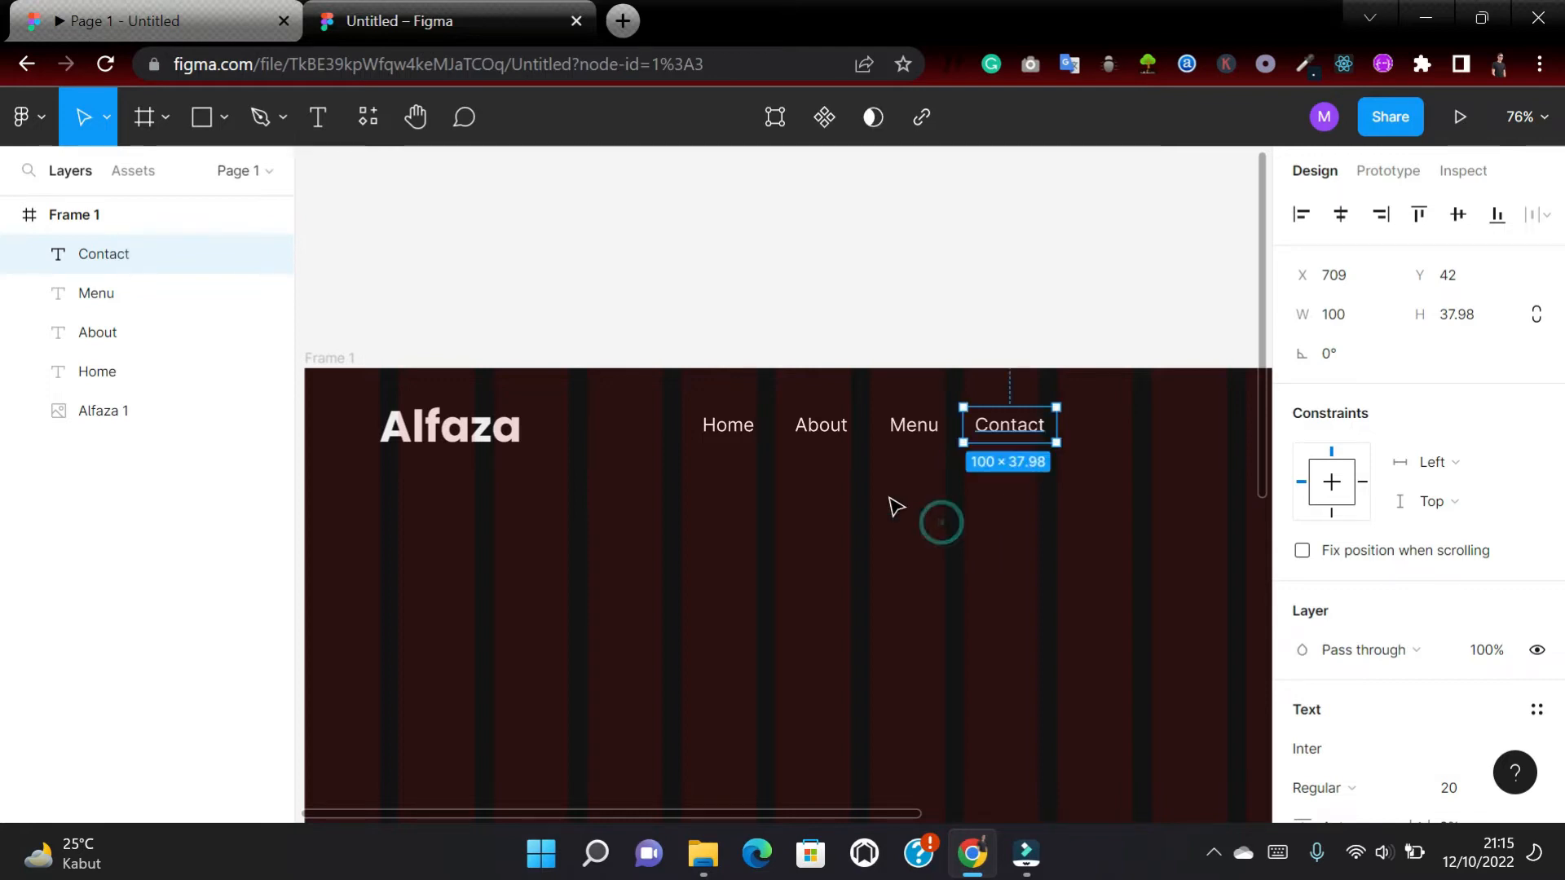
# Set the font of the Home, About, Menu and Contact labels to Poppins.
pyautogui.click(738, 438)
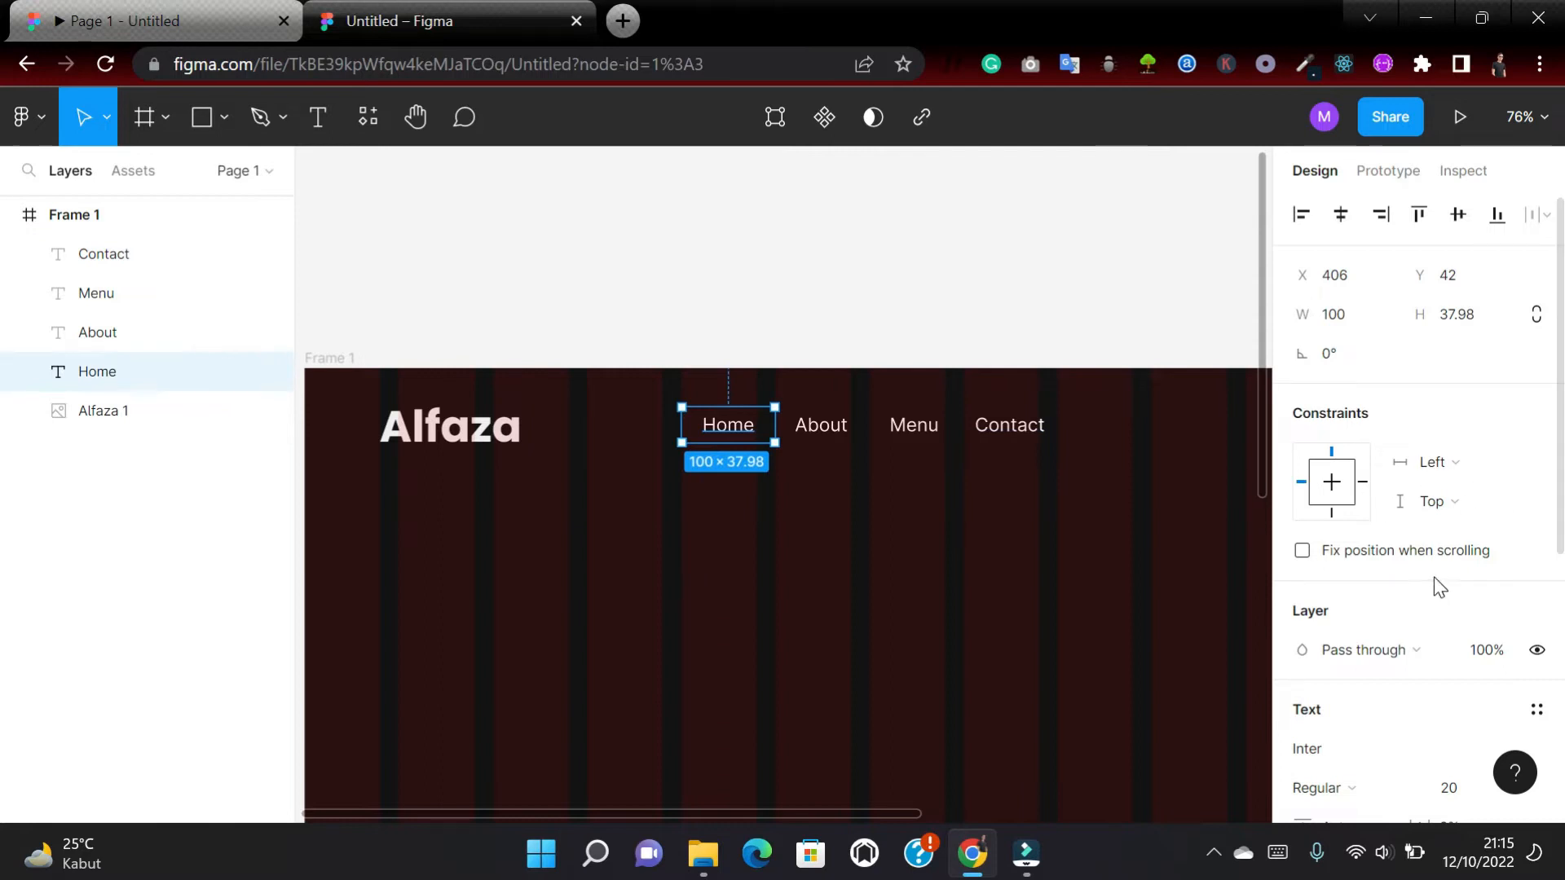
pyautogui.scroll(-3, 1436, 583)
pyautogui.click(1363, 506)
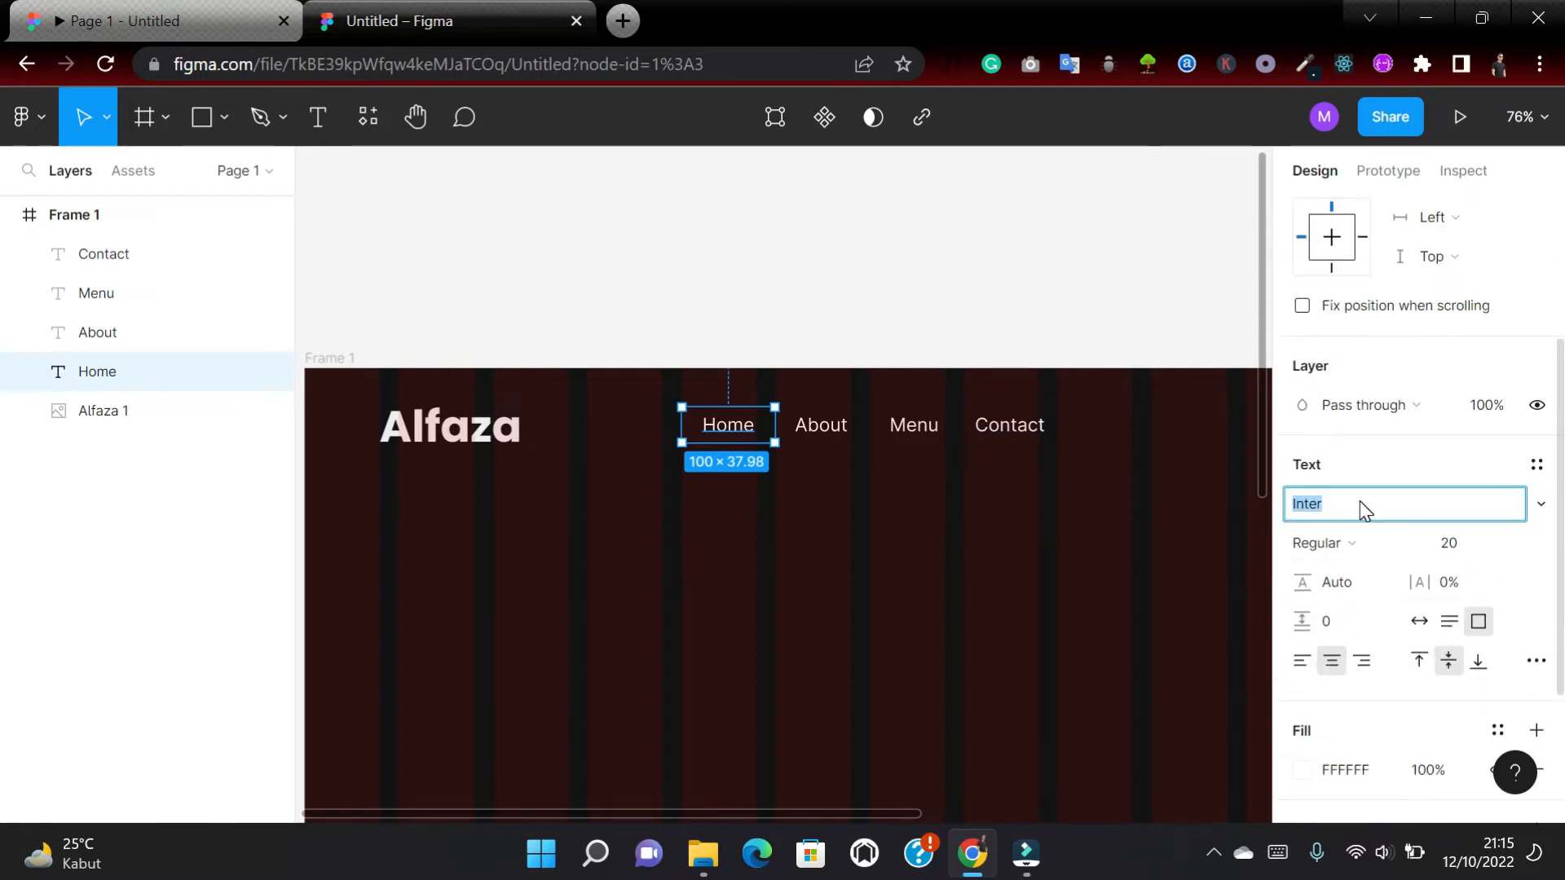
pyautogui.press('BackSpace')
pyautogui.write('Po')
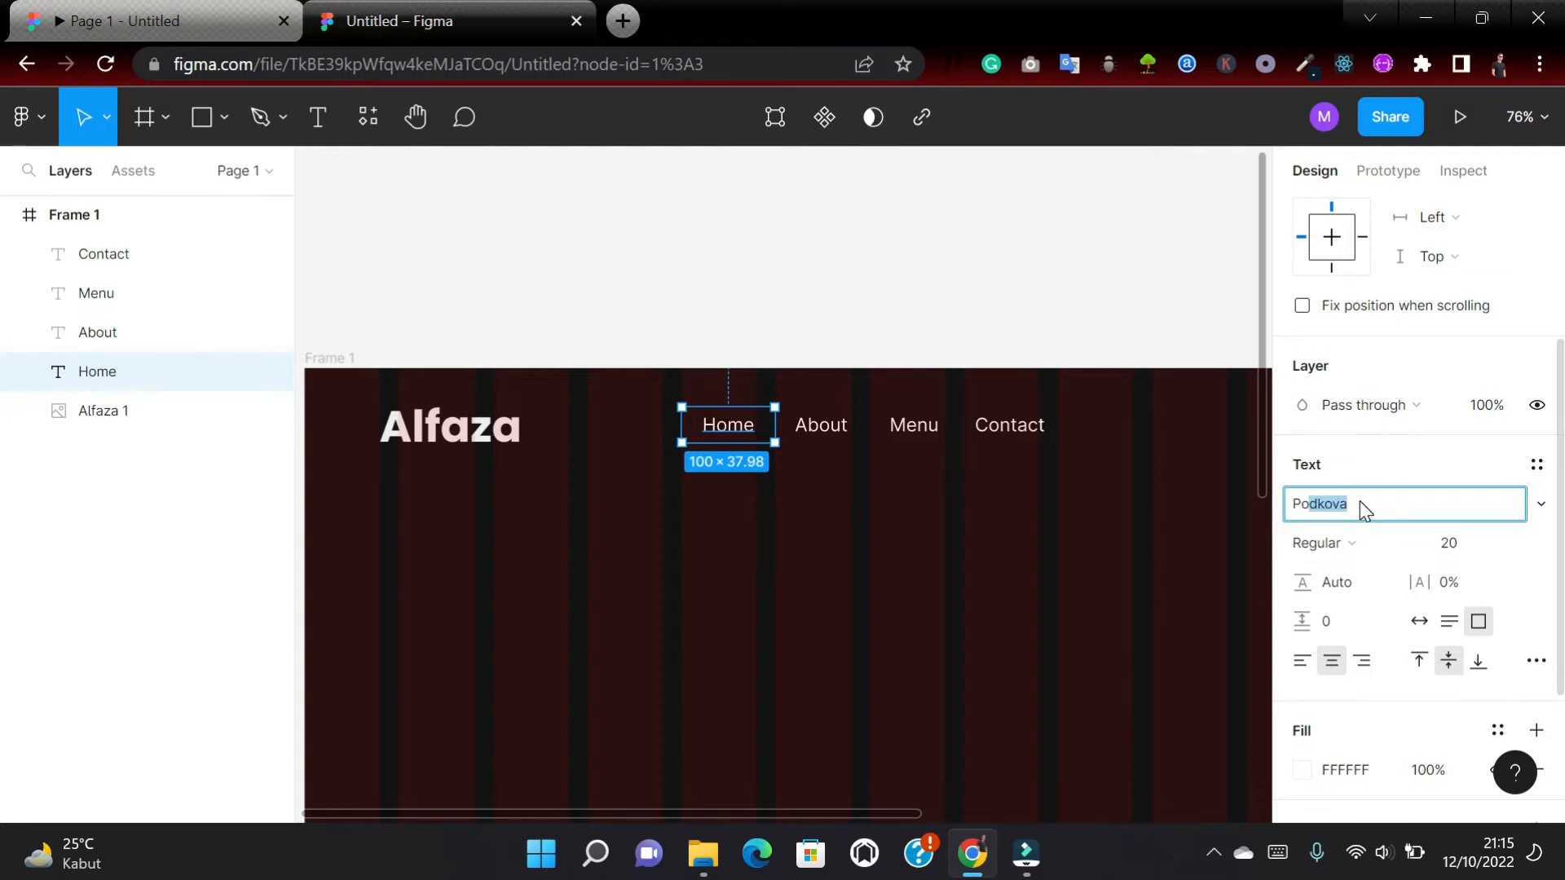
pyautogui.write('ppins')
pyautogui.press('Return')
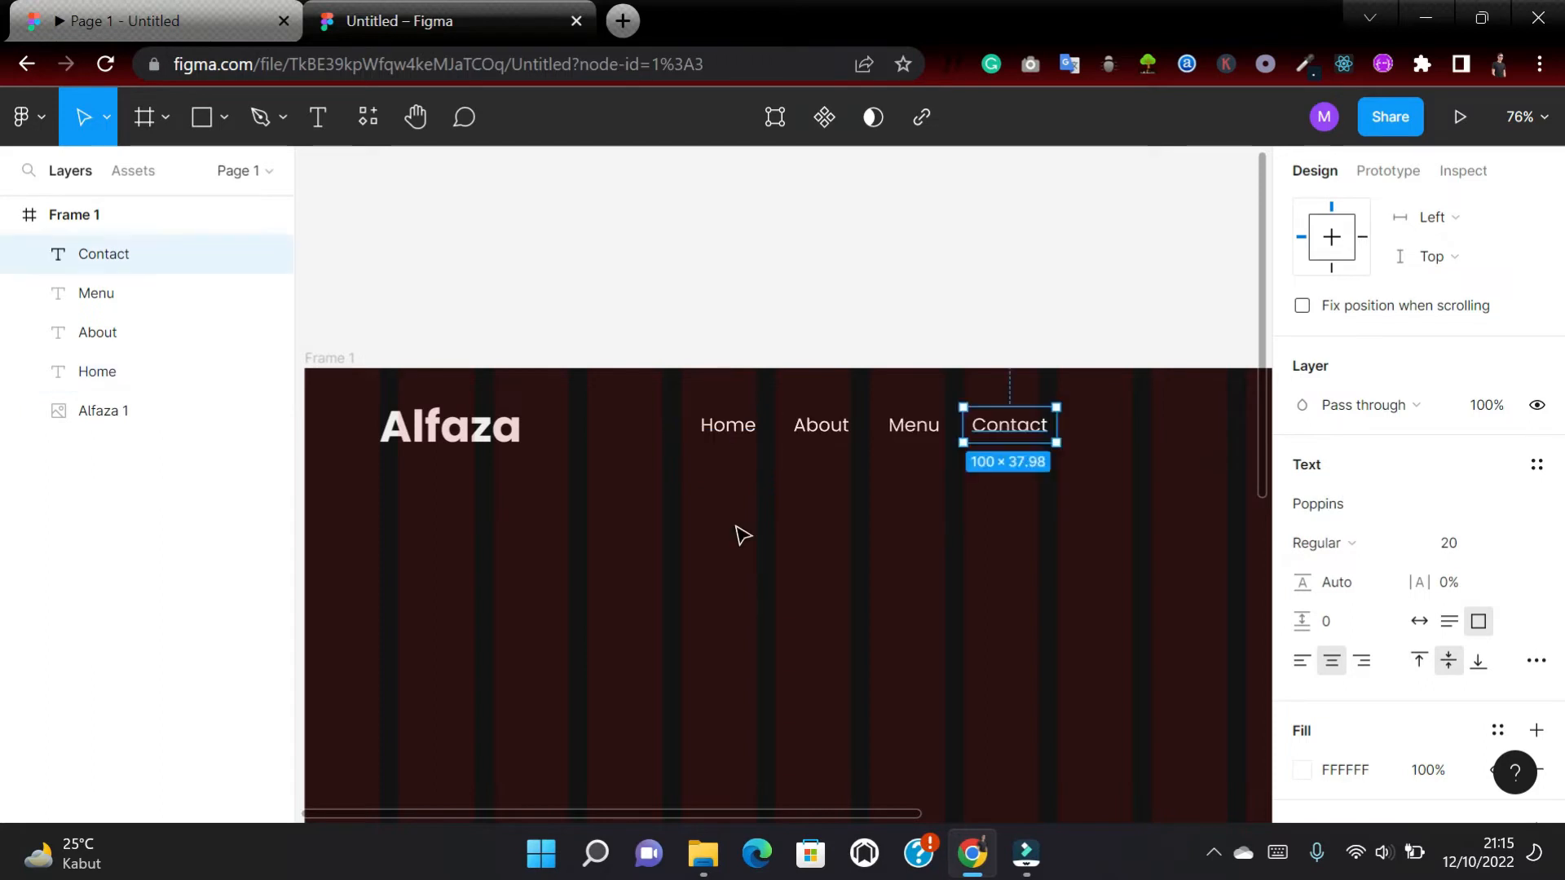
# Group the Home, About, Menu and Contact labels together.
pyautogui.click(766, 549)
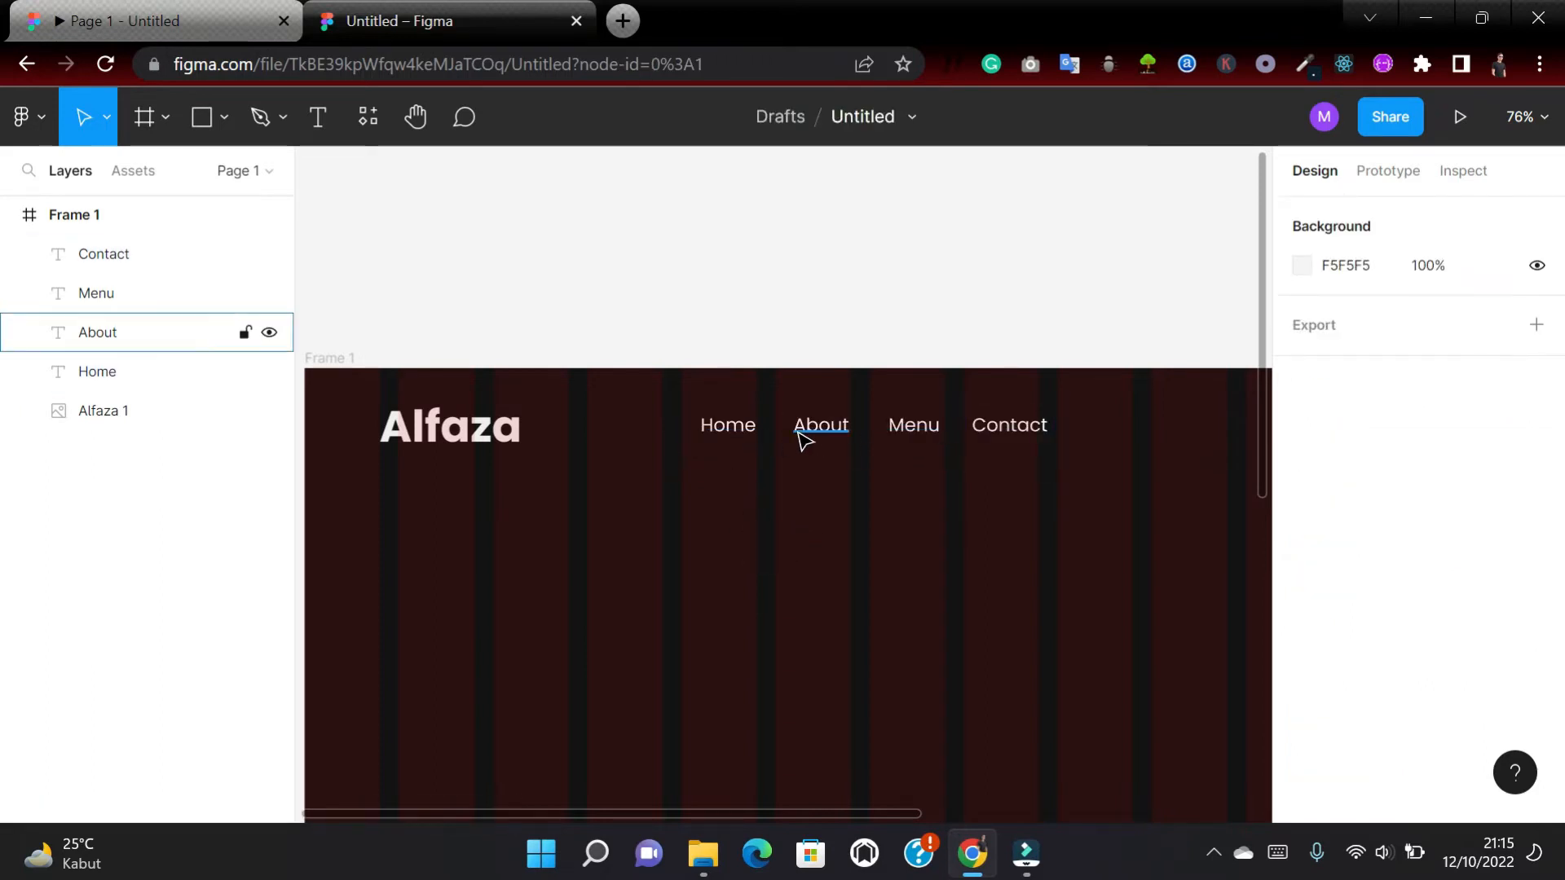
pyautogui.moveTo(648, 386); pyautogui.dragTo(1090, 451)
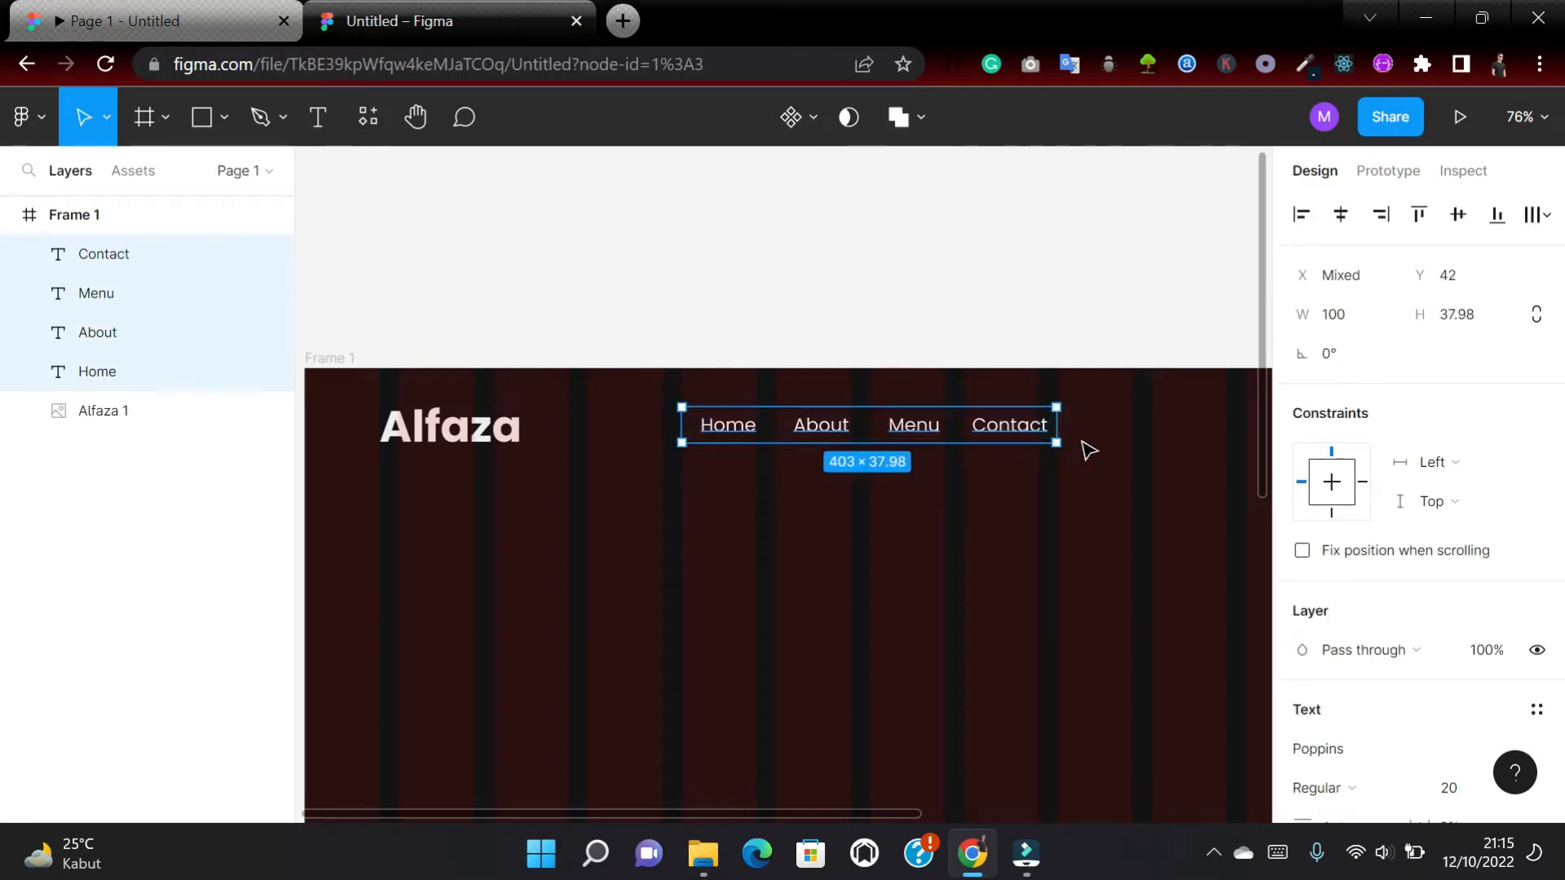
pyautogui.hotkey('ctrl', 'g')
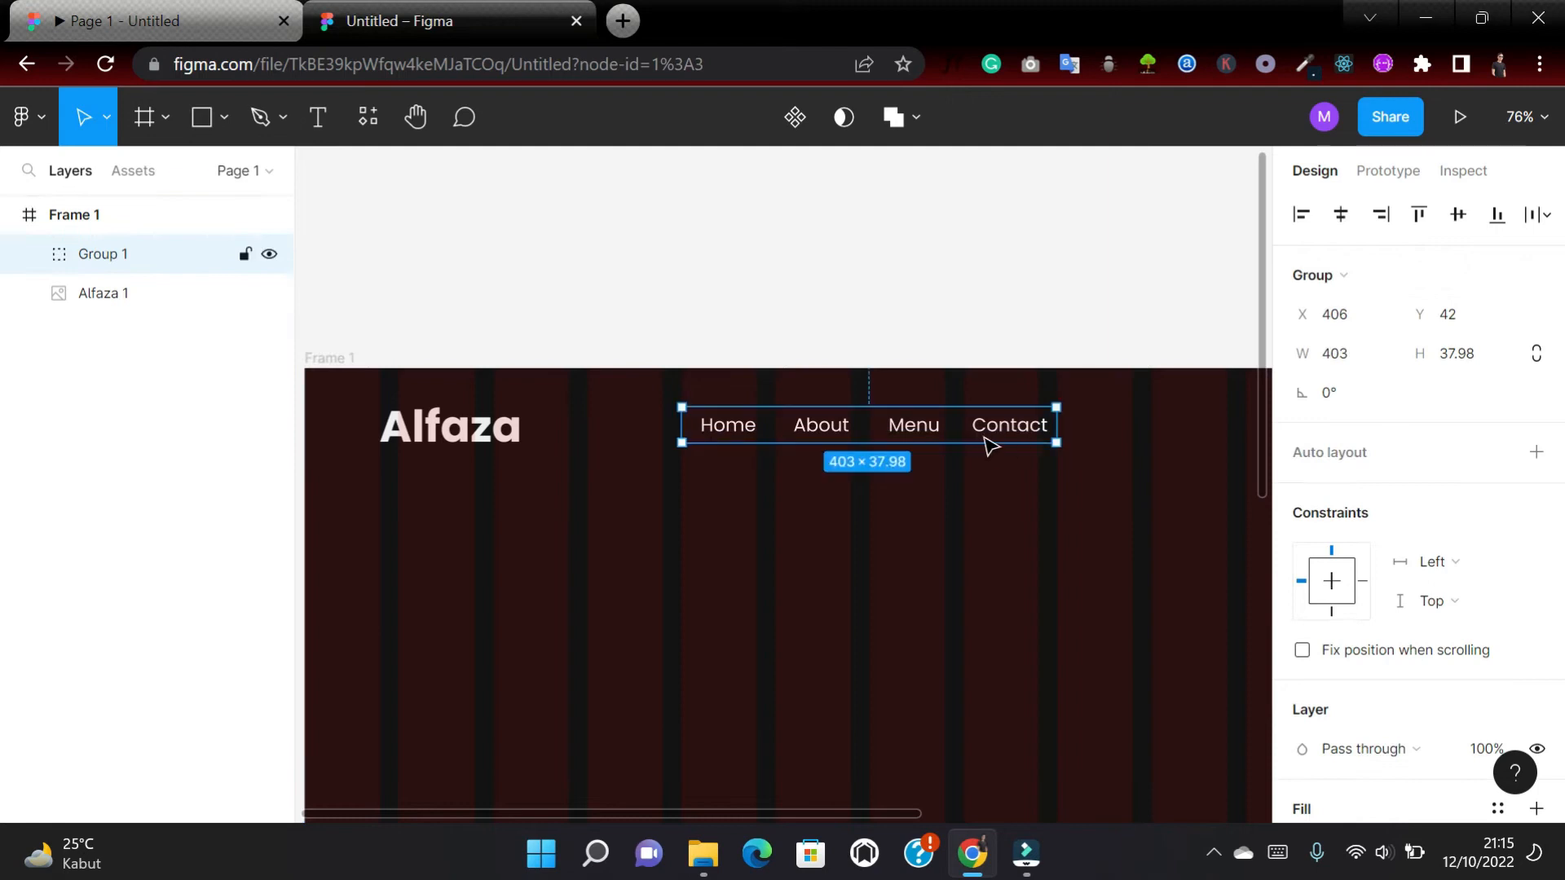
# Move the navigation group to the right side of the page frame, at about X 1116, Y 42.
pyautogui.scroll(-3, 978, 440)
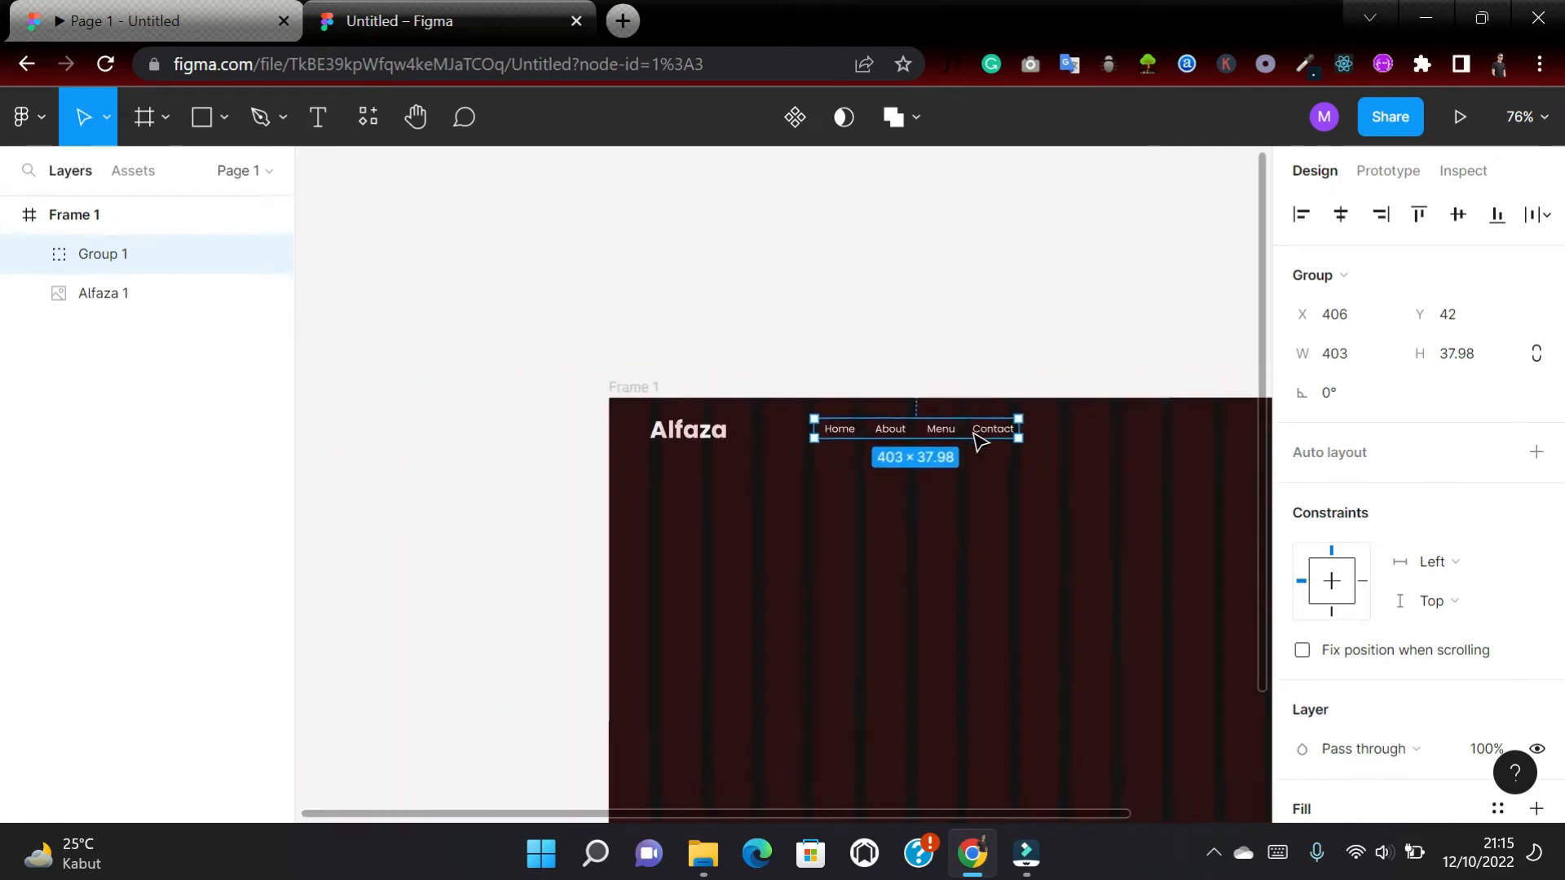
pyautogui.scroll(-1, 981, 443)
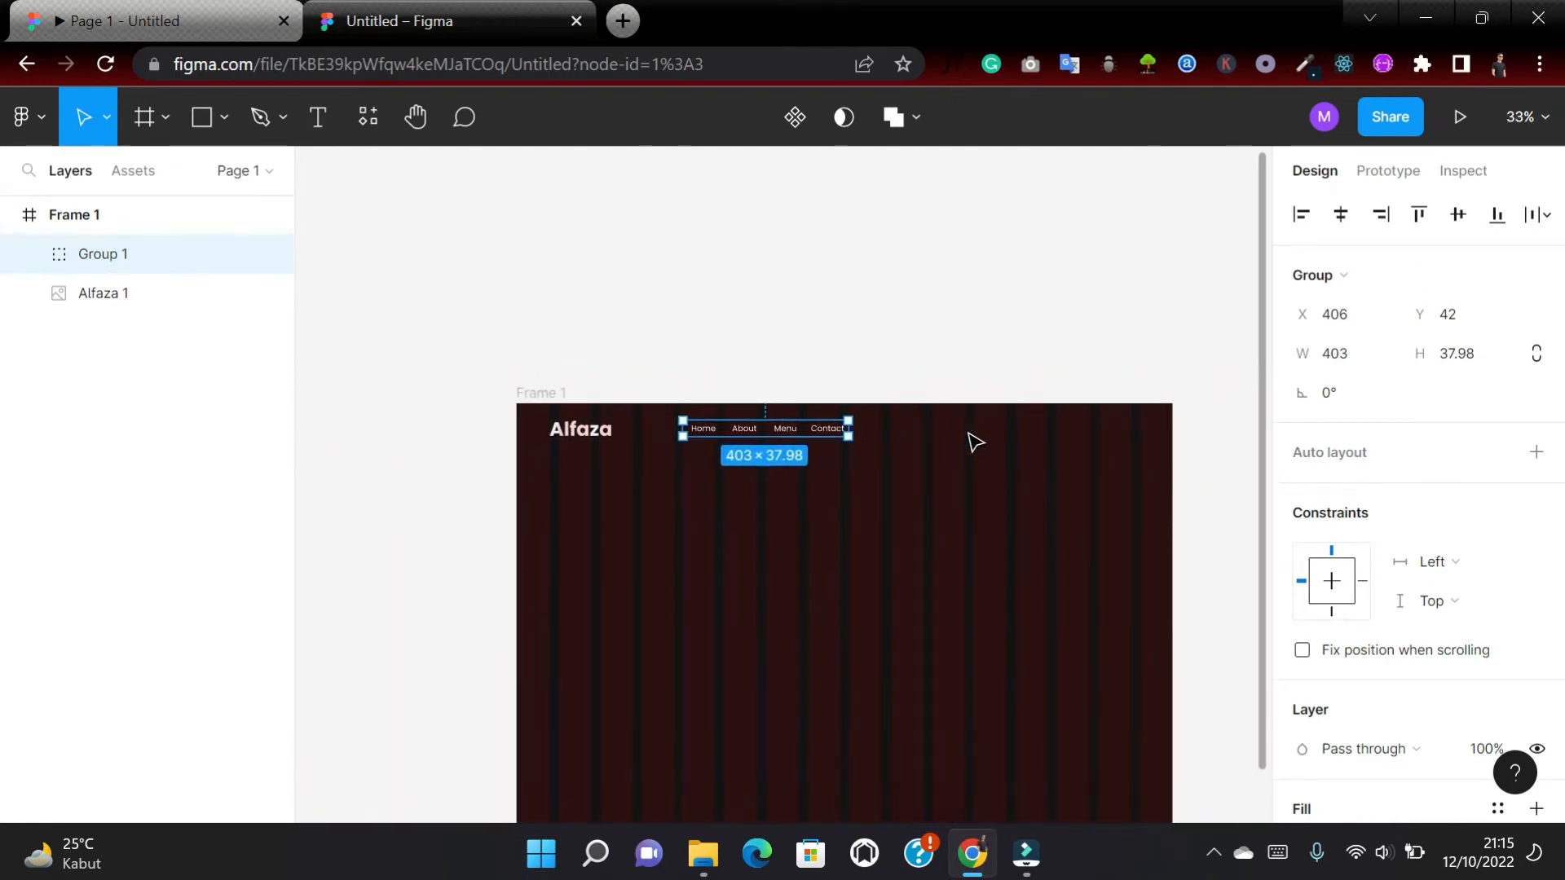
pyautogui.moveTo(820, 433); pyautogui.dragTo(1114, 433)
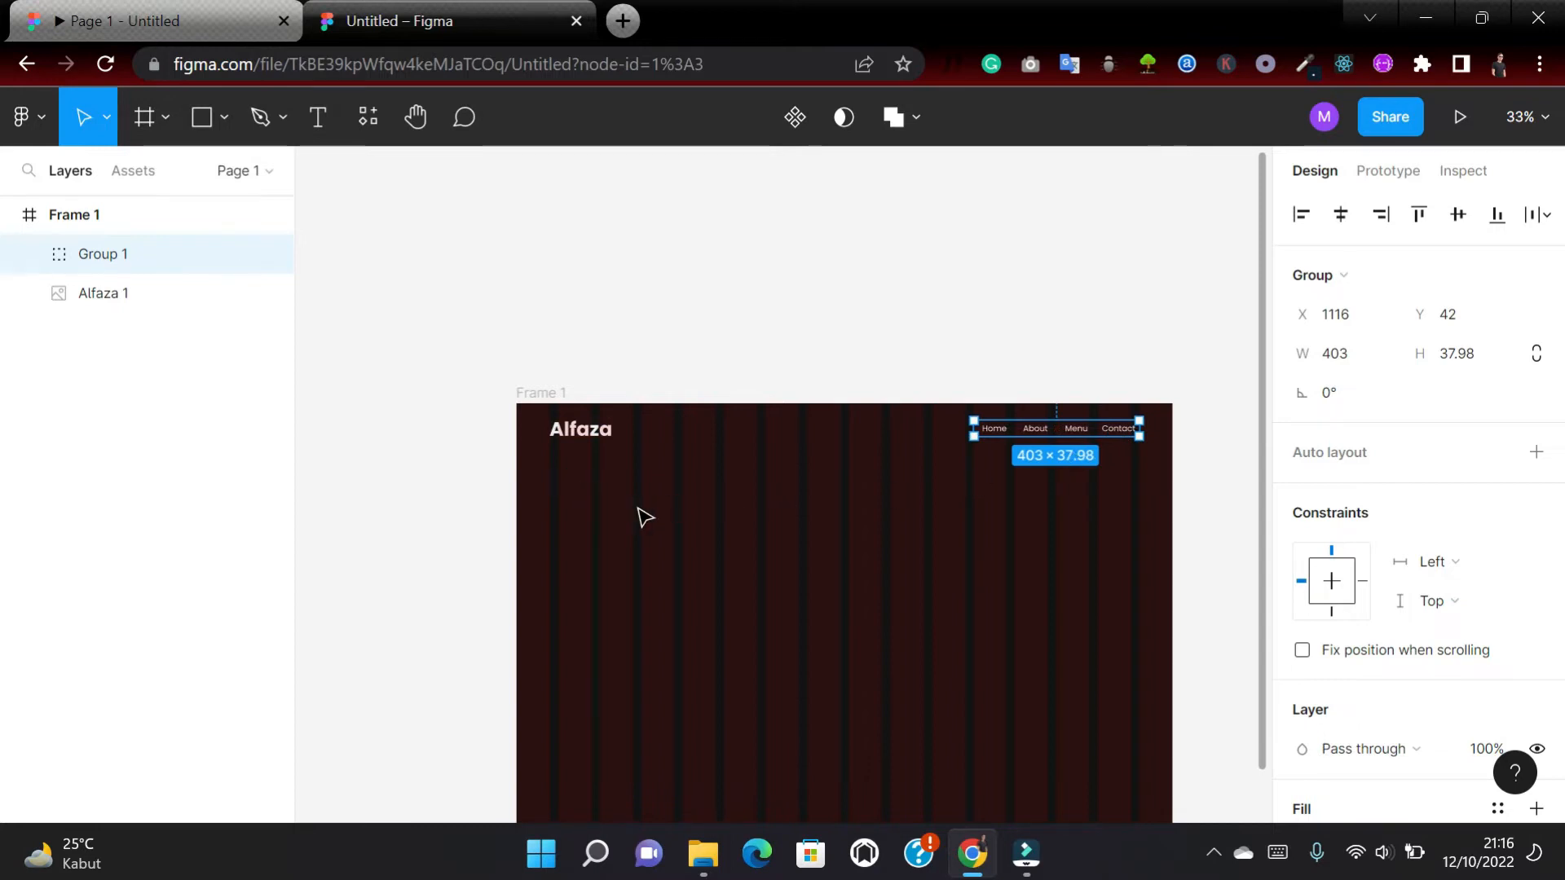
# Nudge the navigation group up to Y 41, and select the Alfaza logo.
pyautogui.scroll(5, 644, 517)
pyautogui.hscroll(6, 644, 518)
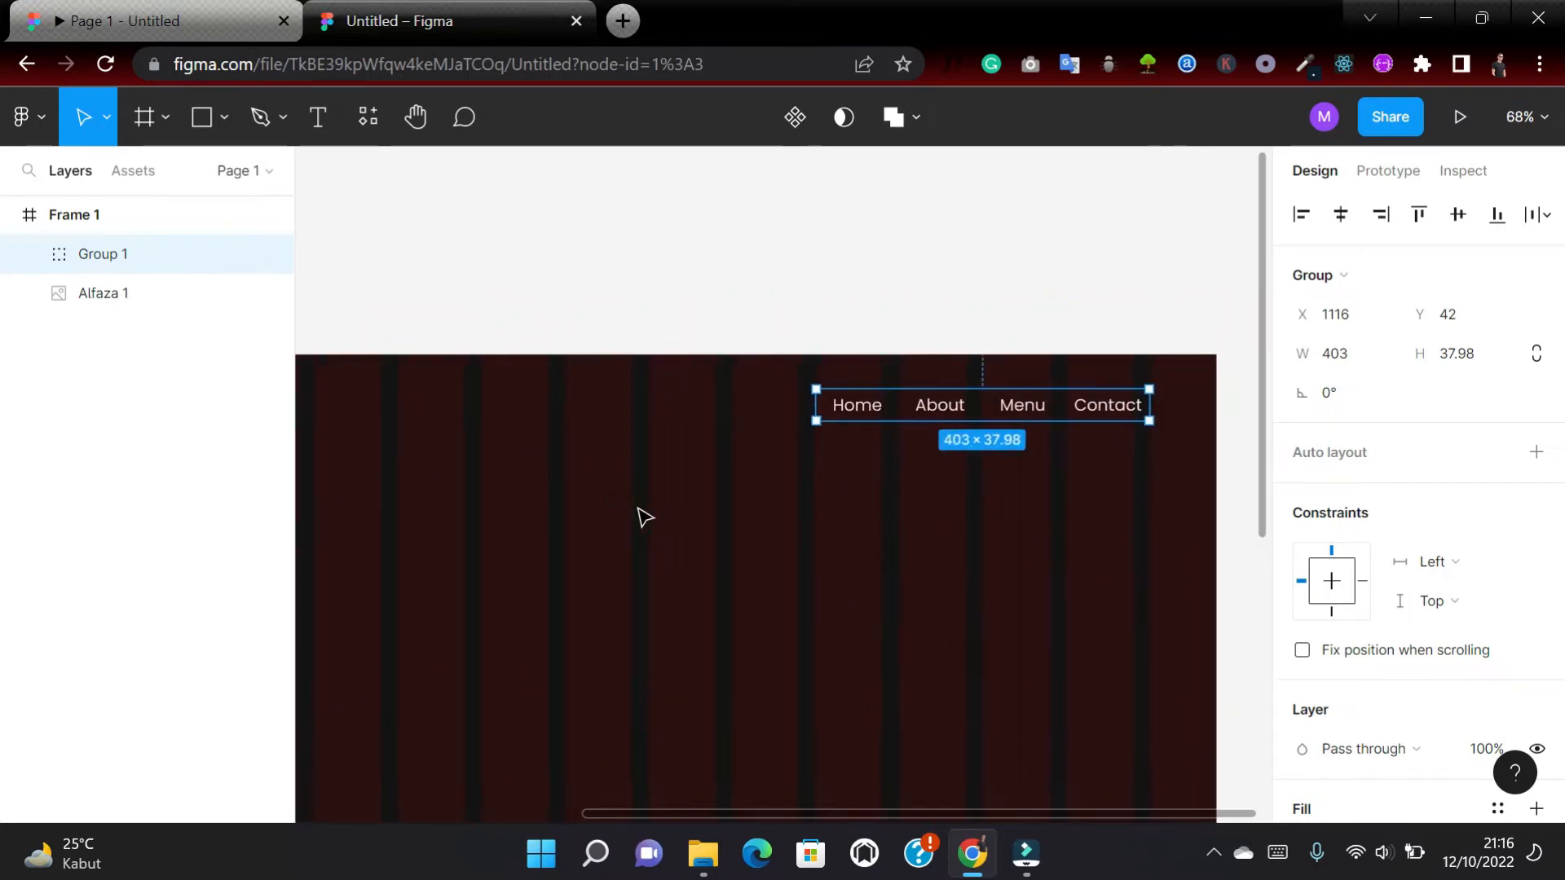
pyautogui.hscroll(2, 644, 518)
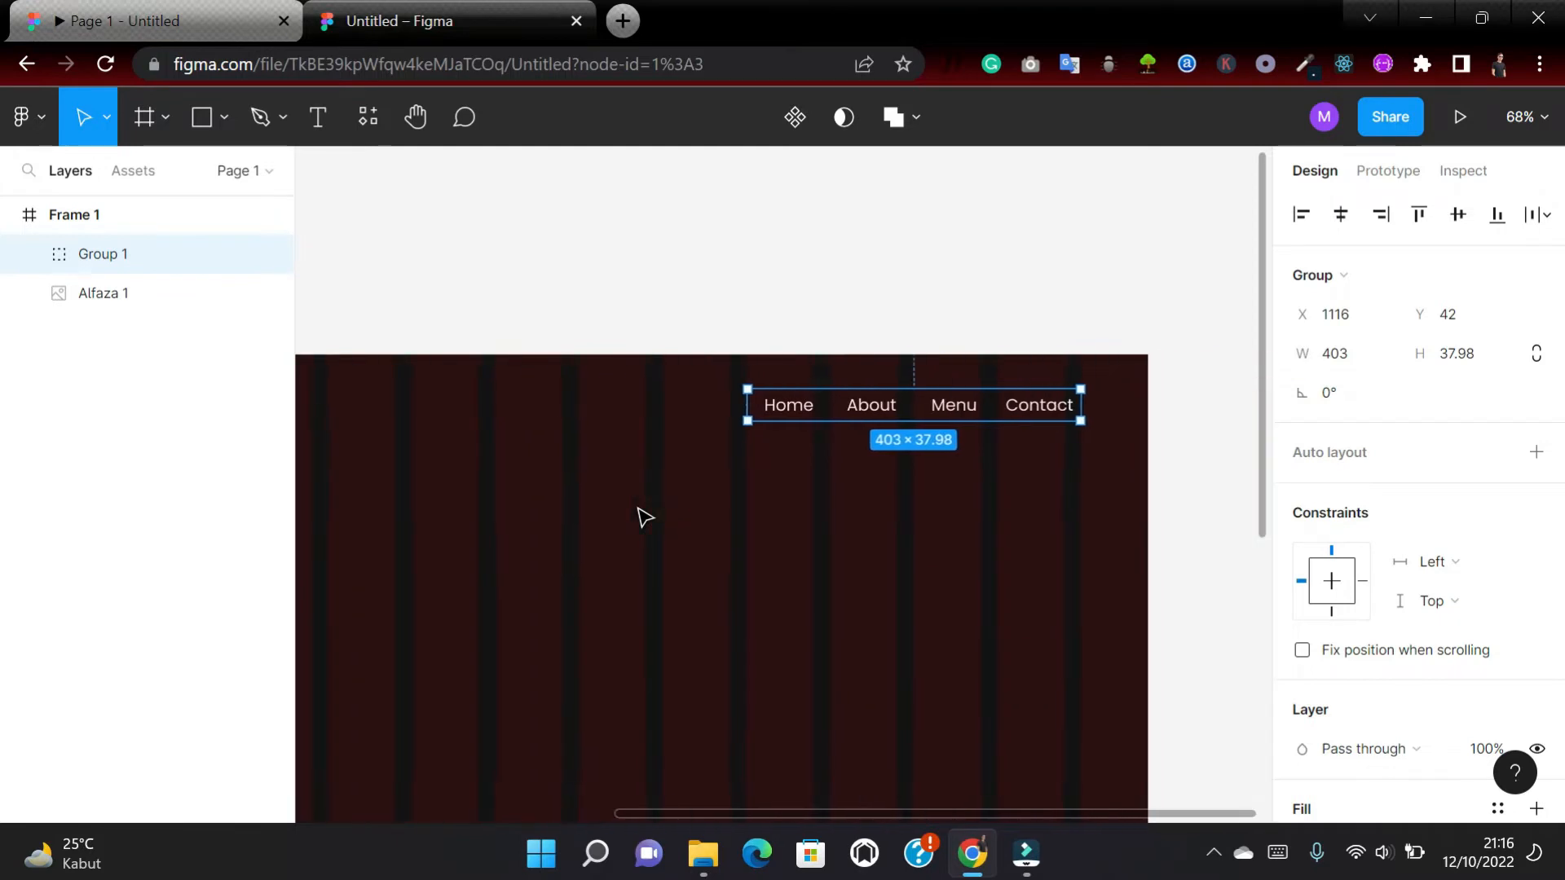
pyautogui.scroll(3, 645, 518)
pyautogui.press('Up')
pyautogui.scroll(-5, 876, 359)
pyautogui.hscroll(-2, 877, 359)
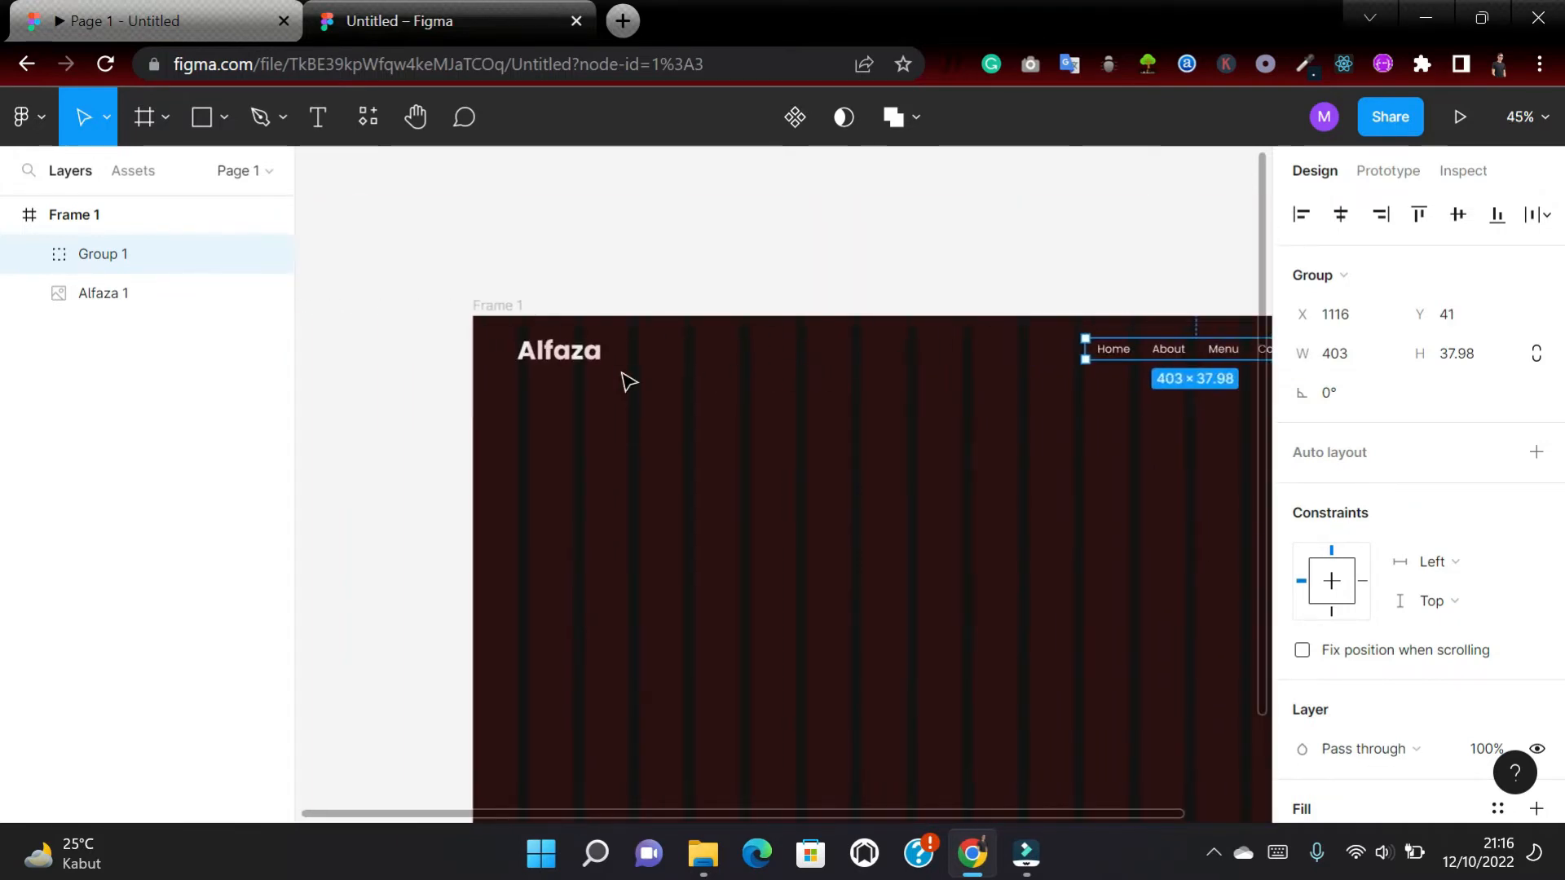
pyautogui.click(568, 361)
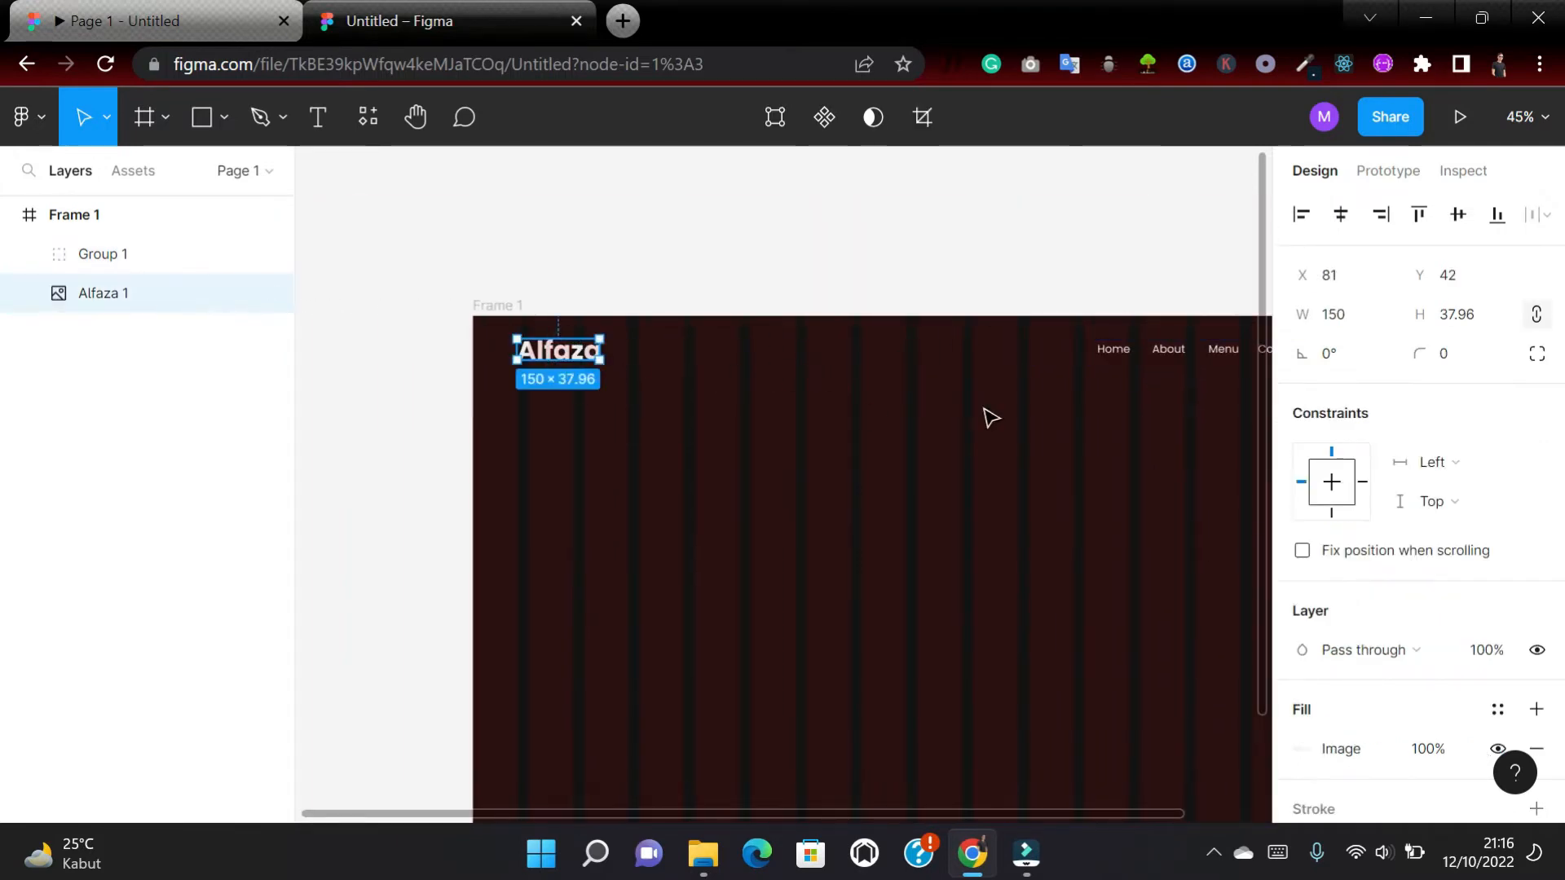
# Move the navigation group slightly left and down to X 1114, Y 42.
pyautogui.press('Escape')
pyautogui.click(1141, 351)
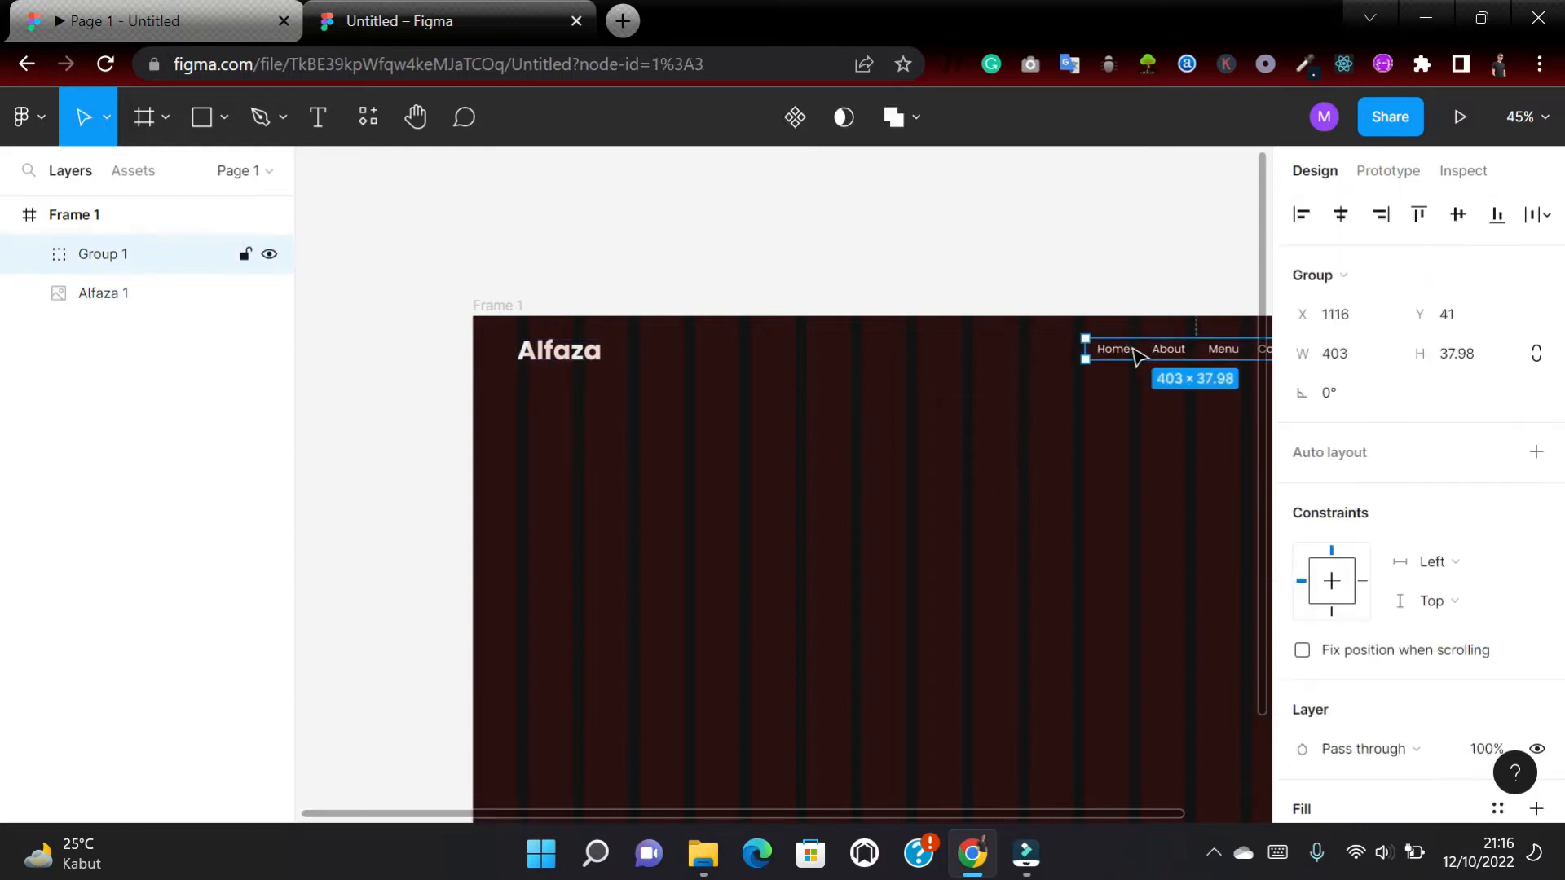
pyautogui.moveTo(1138, 350); pyautogui.dragTo(1137, 350)
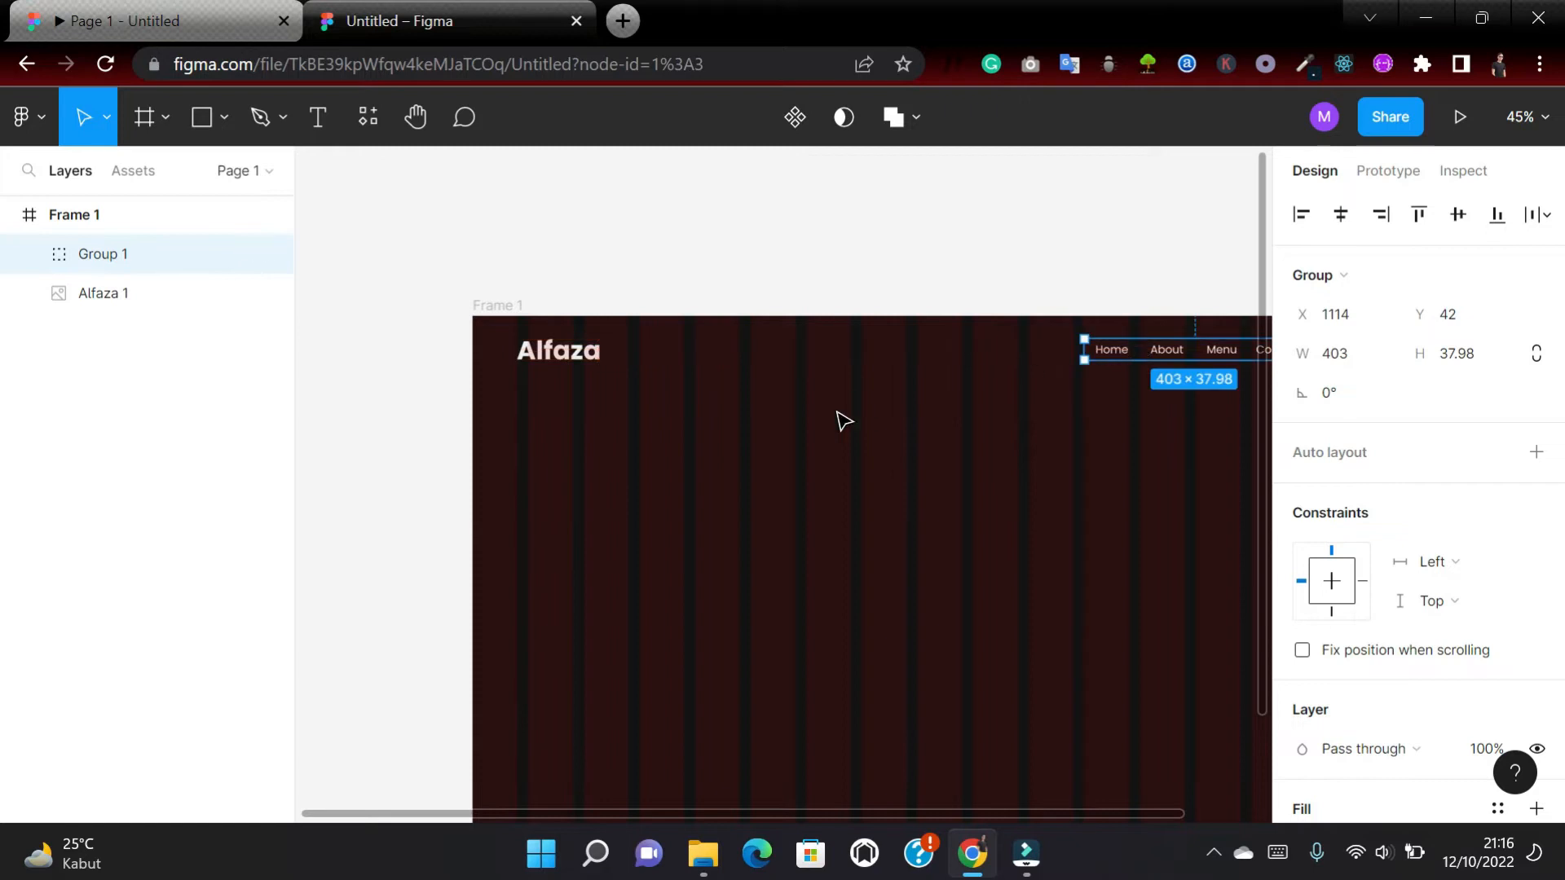
# Group the Alfaza logo with the navigation group, and move the combined header to about X 83, Y 39.
pyautogui.hscroll(3, 839, 419)
pyautogui.scroll(-2, 839, 419)
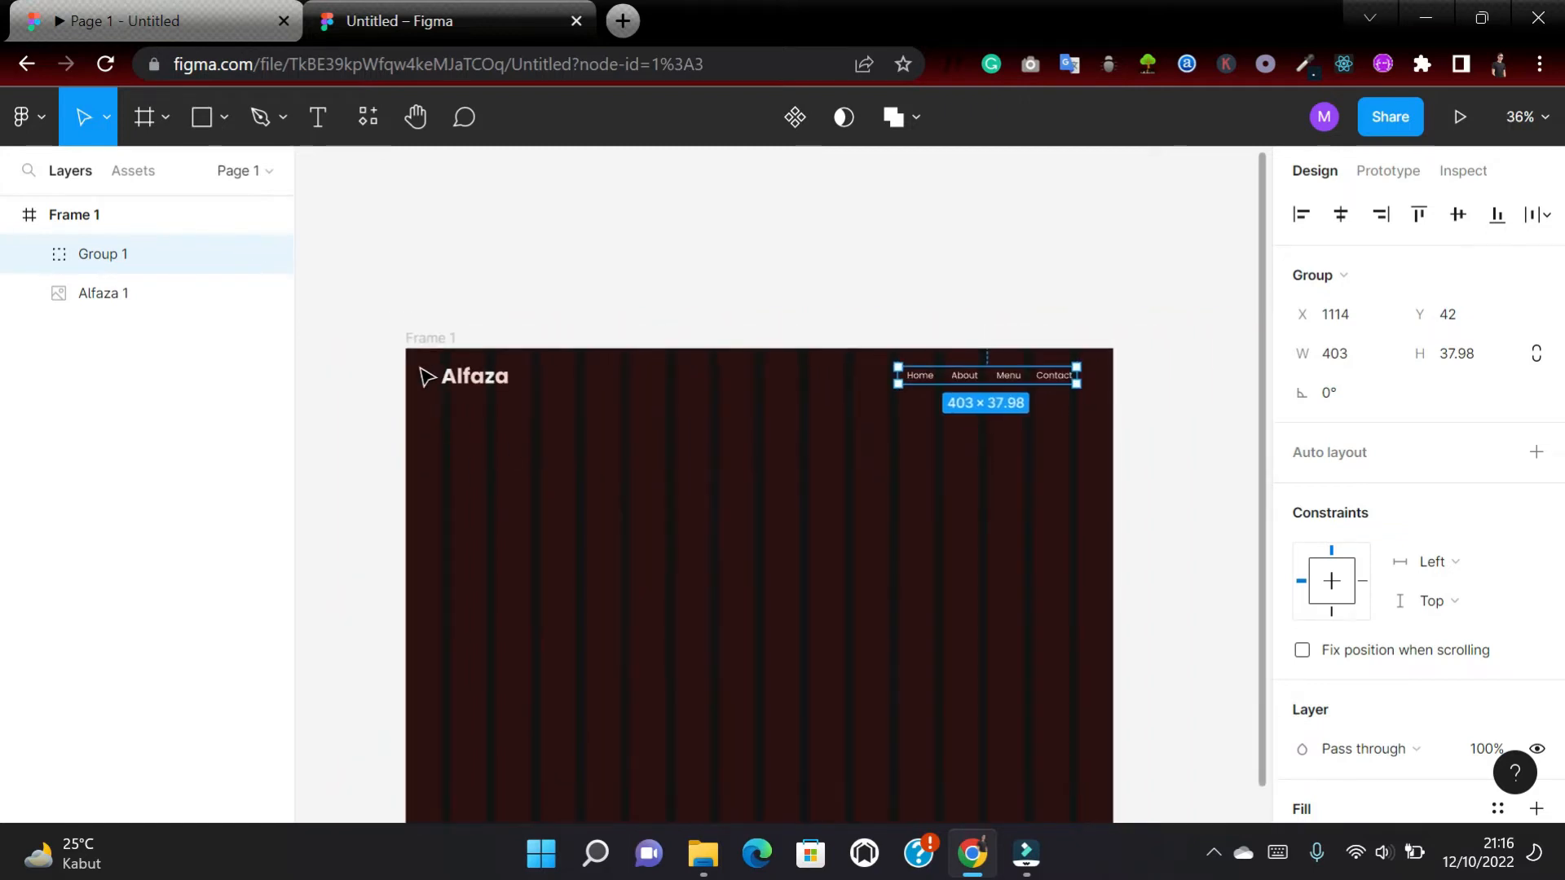
pyautogui.click(473, 376)
pyautogui.keyDown('shift'); pyautogui.click(965, 380); pyautogui.keyUp('shift')
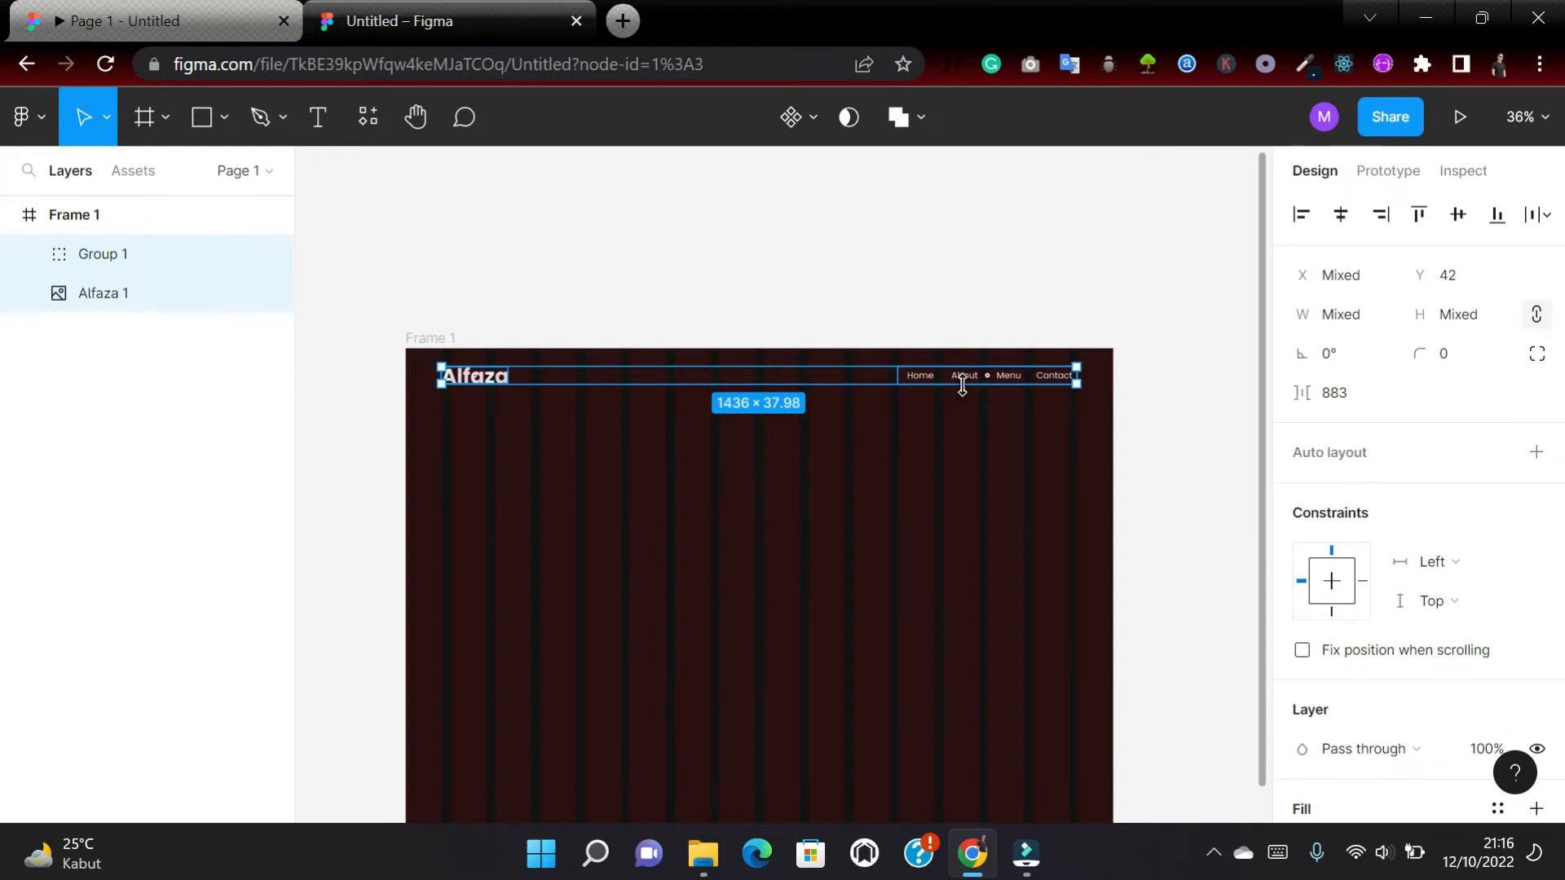
pyautogui.hotkey('ctrl', 'g')
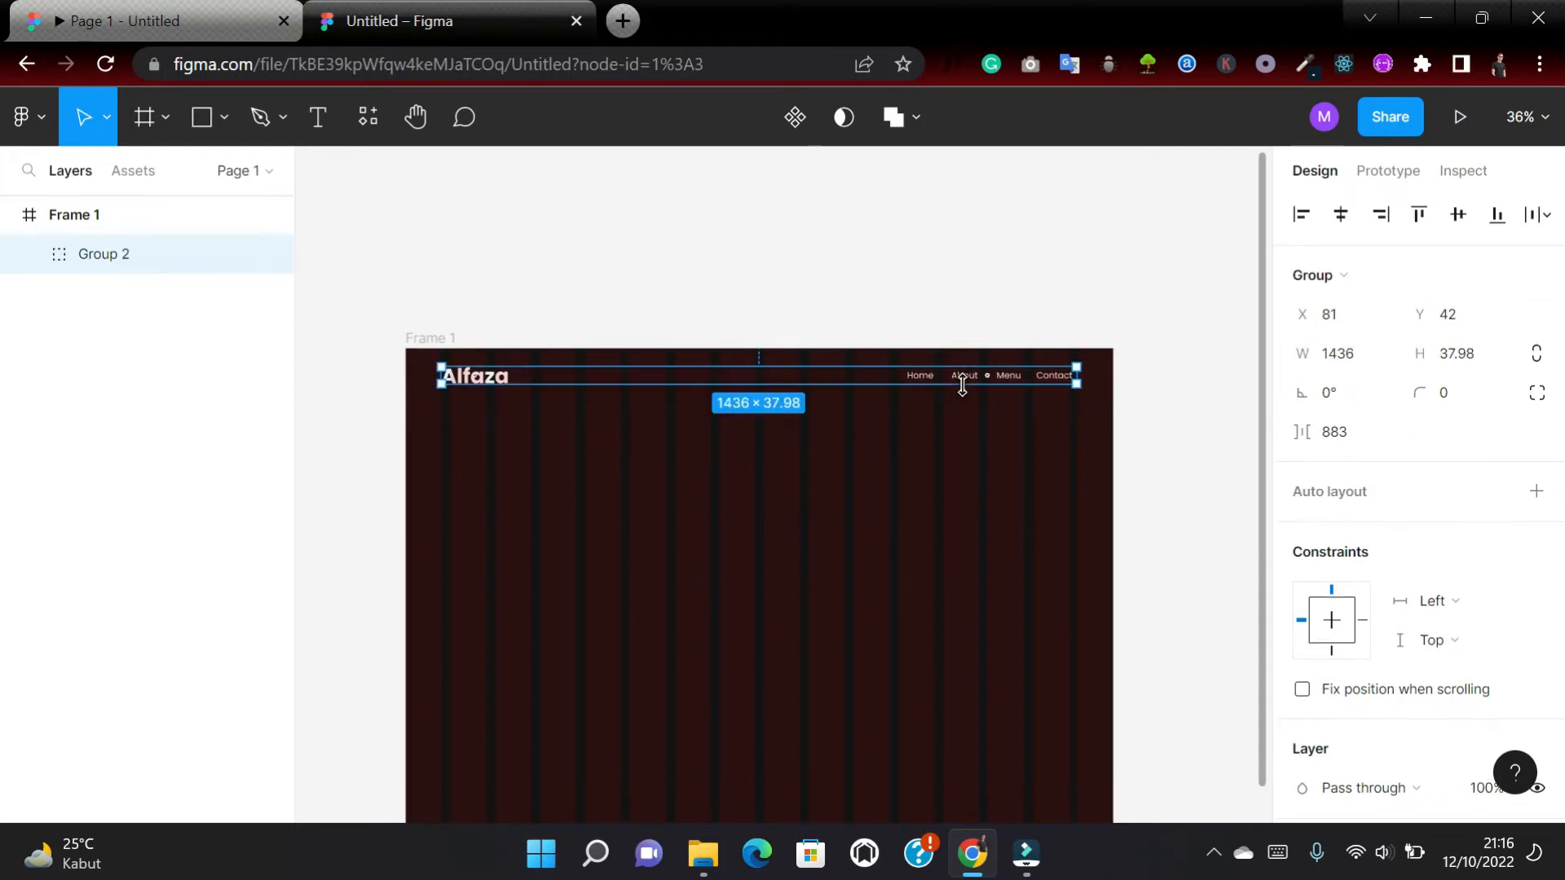
pyautogui.moveTo(839, 376)
pyautogui.mouseDown()
pyautogui.moveTo(849, 437)
pyautogui.moveTo(846, 377)
pyautogui.mouseUp()
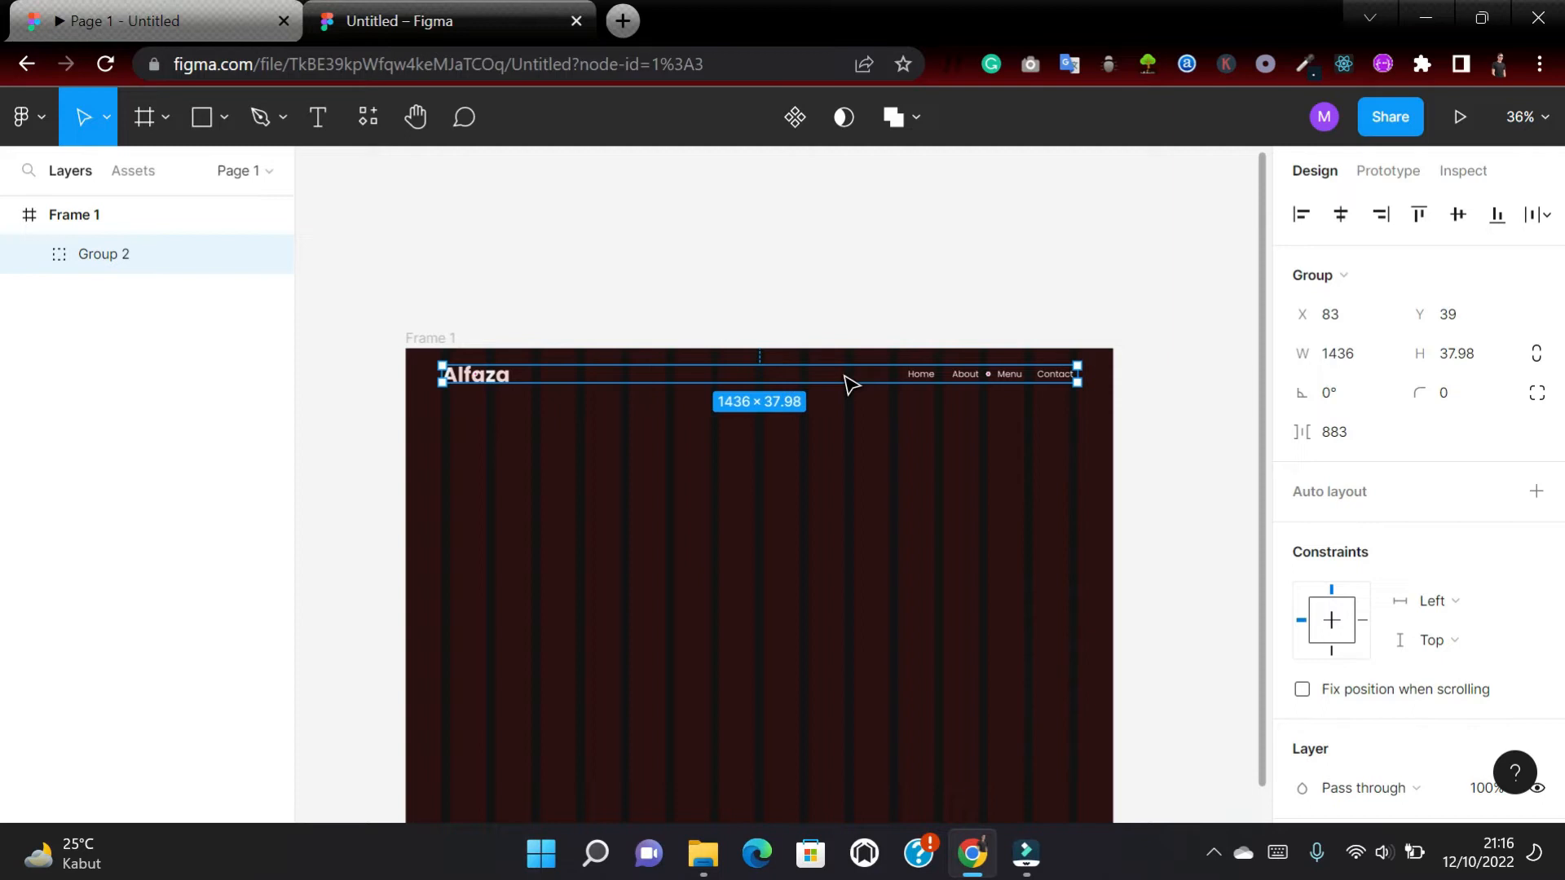
# Check the hero section in the reference prototype, and draw a rectangle about 1580 × 806 on the empty canvas left of the page frame.
pyautogui.click(208, 22)
pyautogui.scroll(-3, 666, 489)
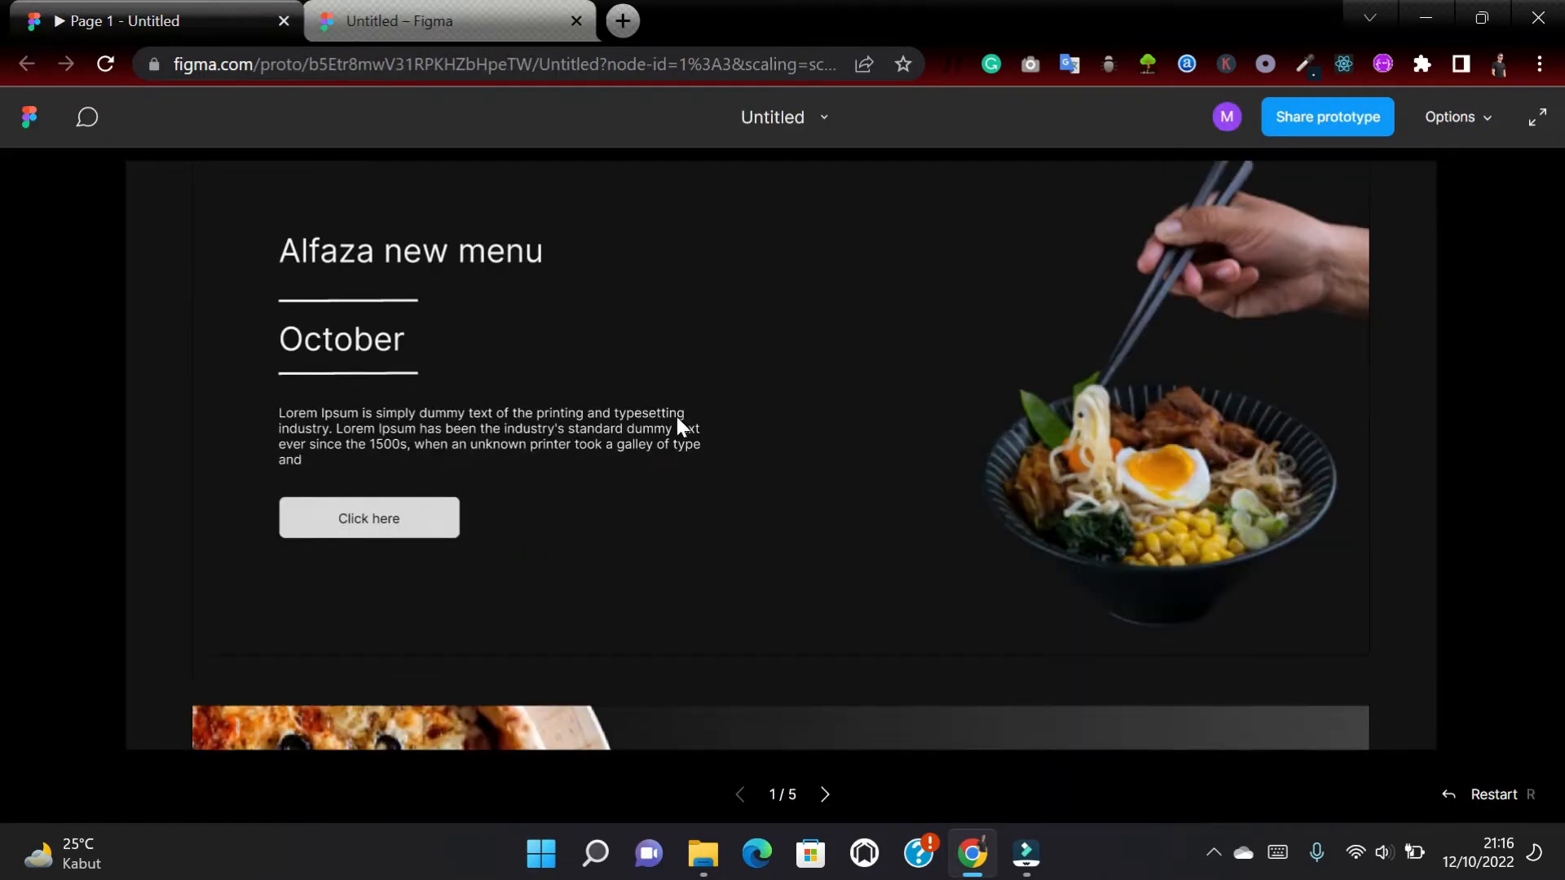
pyautogui.click(419, 16)
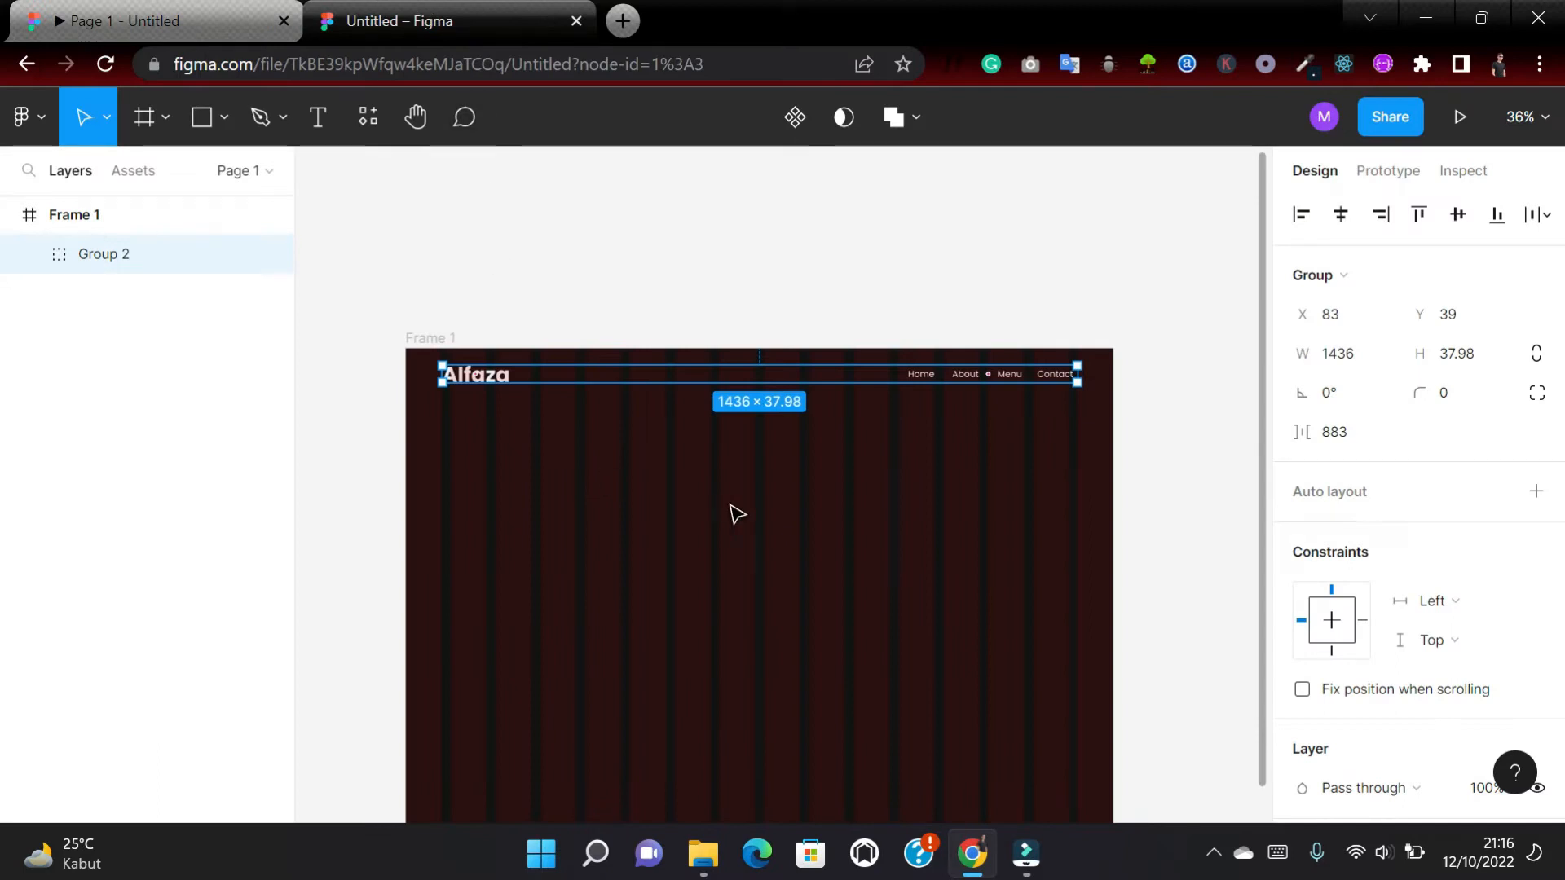
pyautogui.hscroll(-5, 738, 514)
pyautogui.scroll(-3, 738, 513)
pyautogui.hscroll(-3, 738, 513)
pyautogui.hscroll(-1, 737, 513)
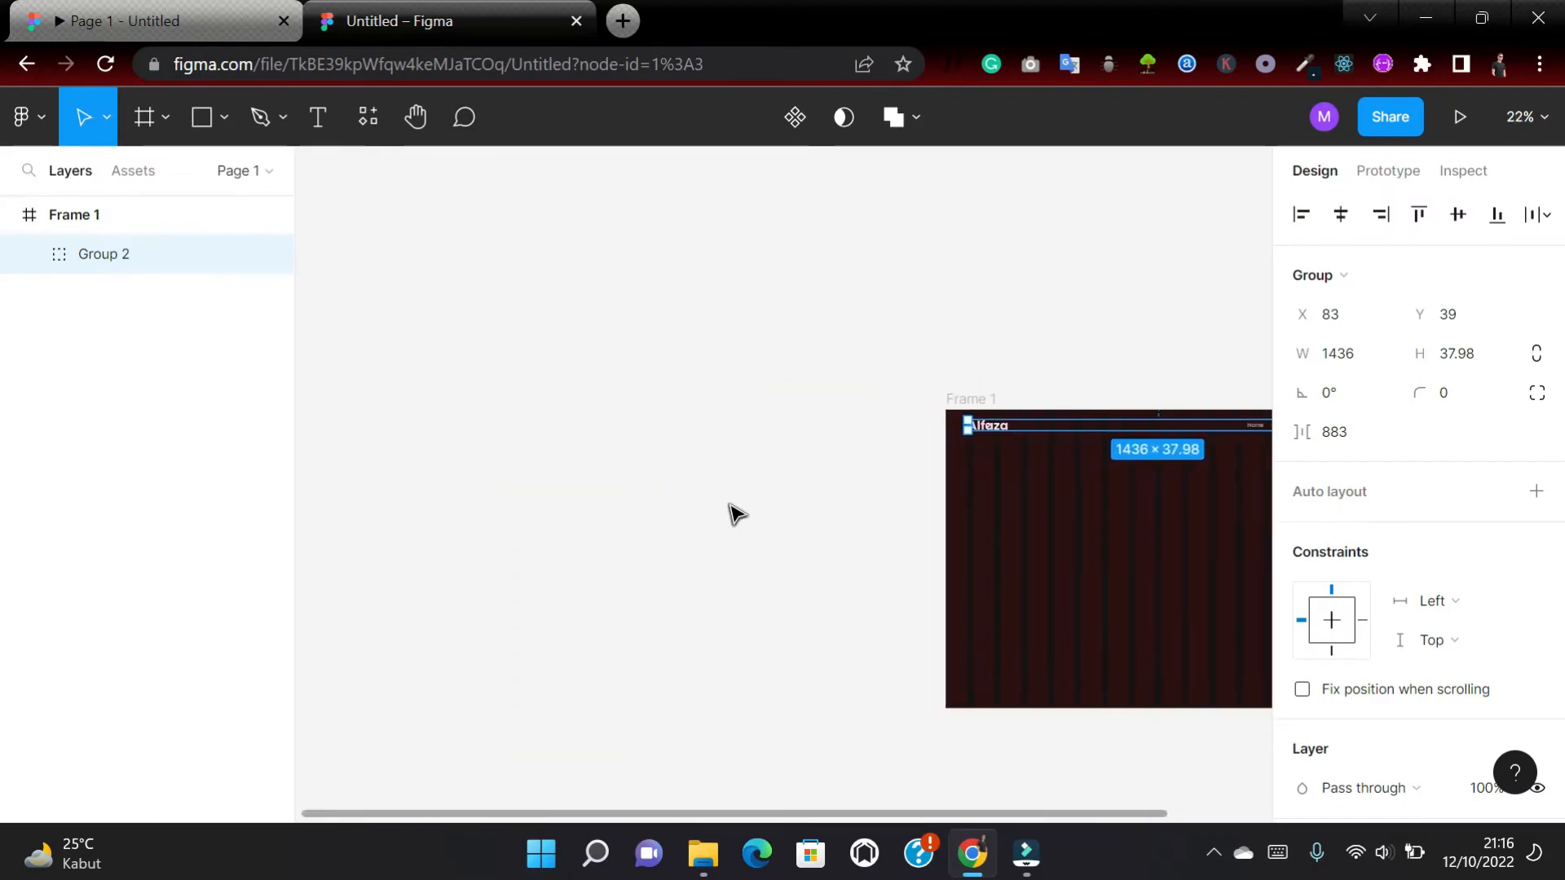
pyautogui.hscroll(3, 738, 513)
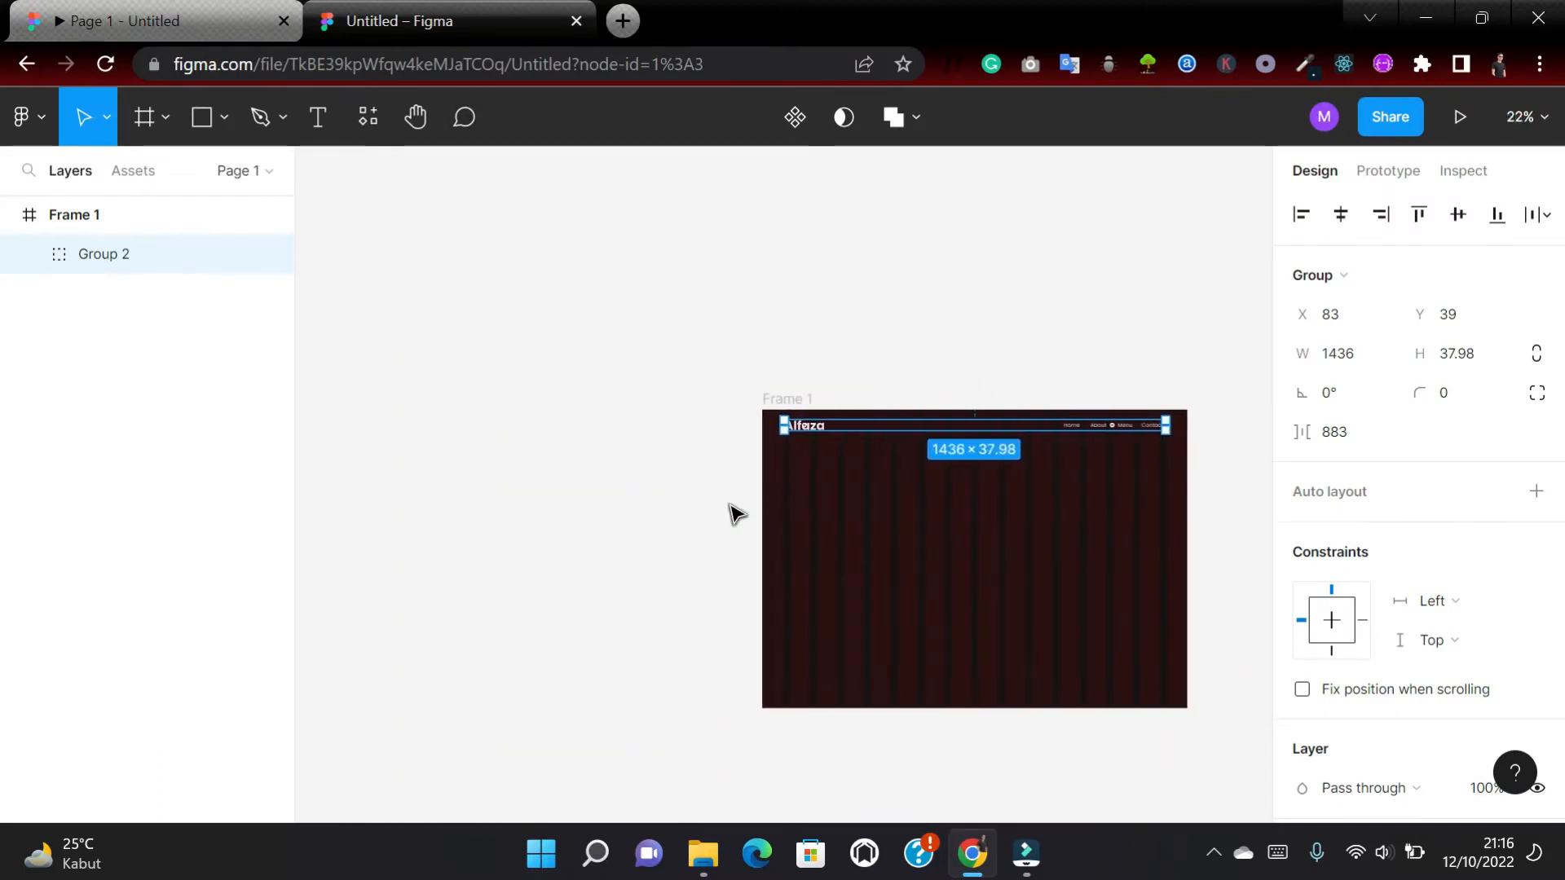
pyautogui.click(204, 116)
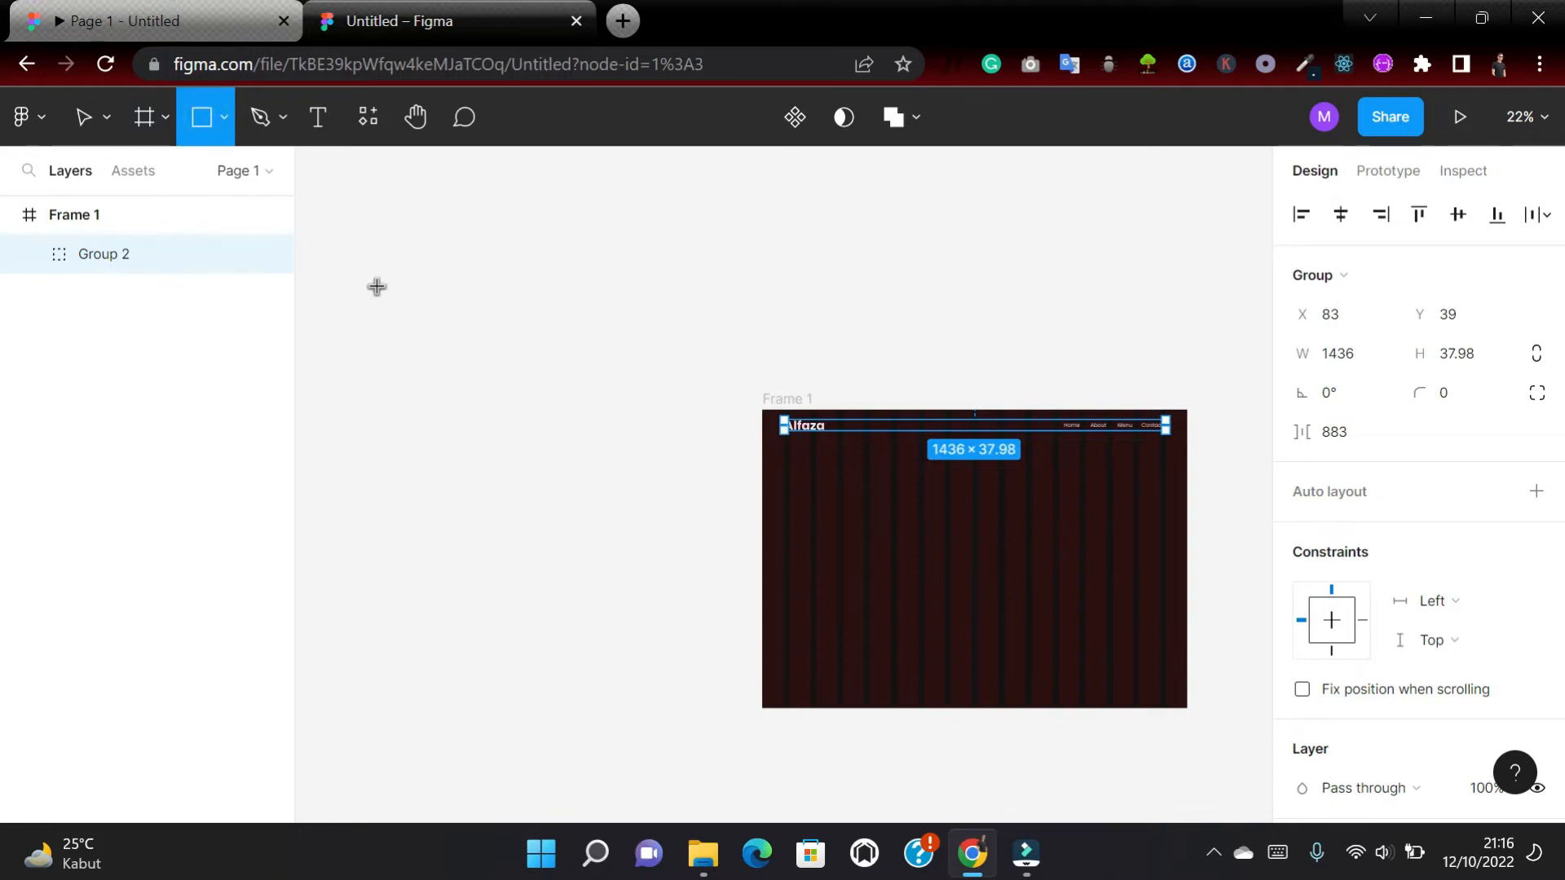
pyautogui.hscroll(-4, 376, 286)
pyautogui.moveTo(377, 286); pyautogui.dragTo(798, 499)
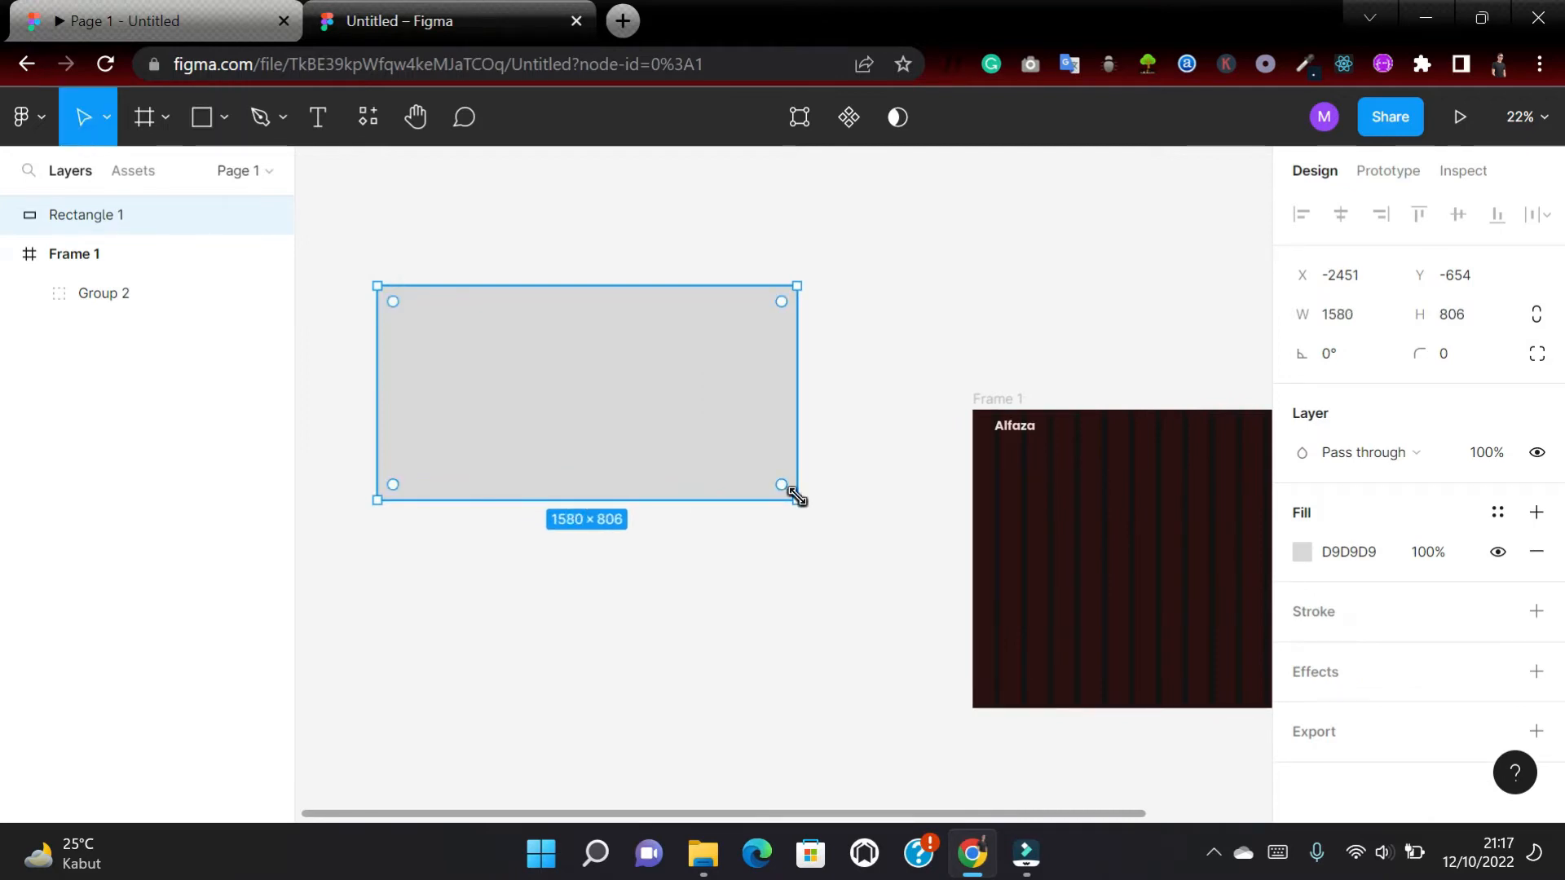
# Set the grey rectangle's width to 1438.
pyautogui.click(1369, 315)
pyautogui.press('BackSpace')
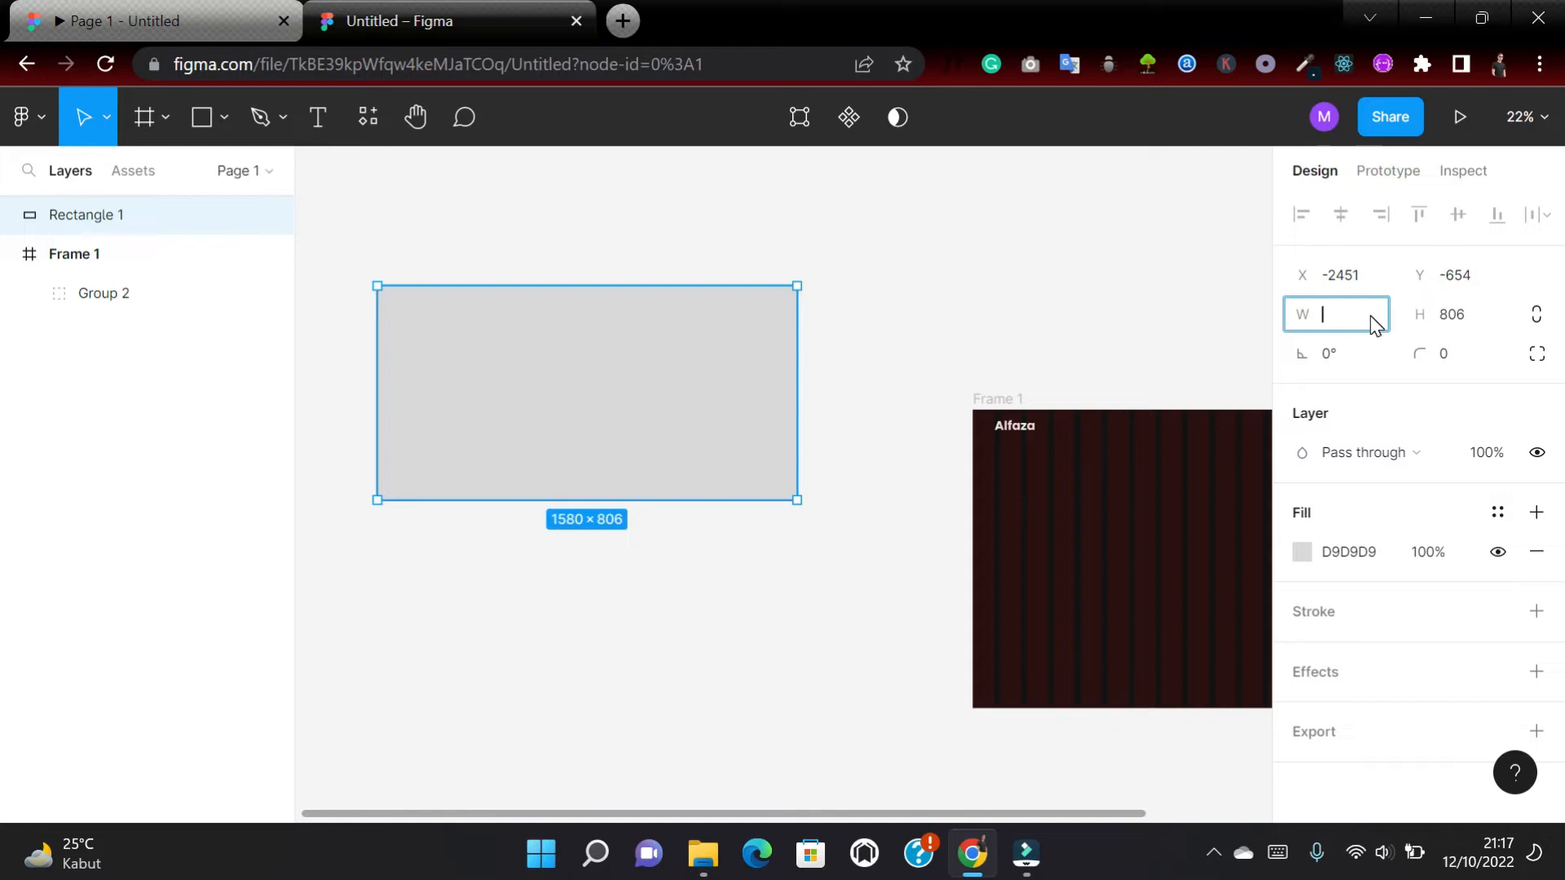
pyautogui.write('1438')
pyautogui.press('Return')
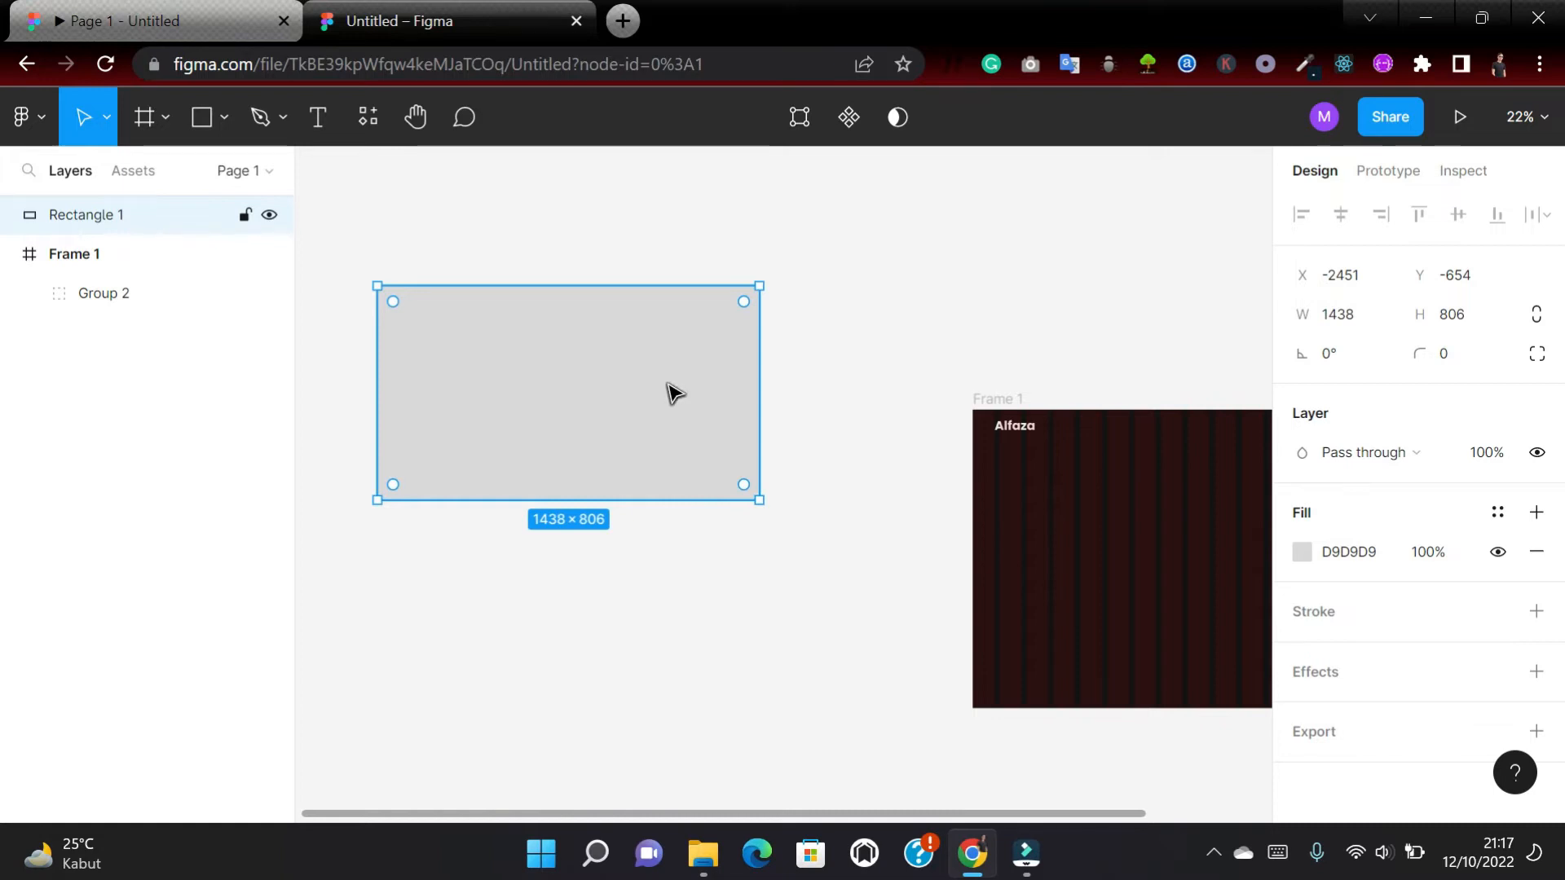
# Group the grey rectangle and convert it into an empty, unfilled frame with a height of 681.
pyautogui.hotkey('ctrl', 'g')
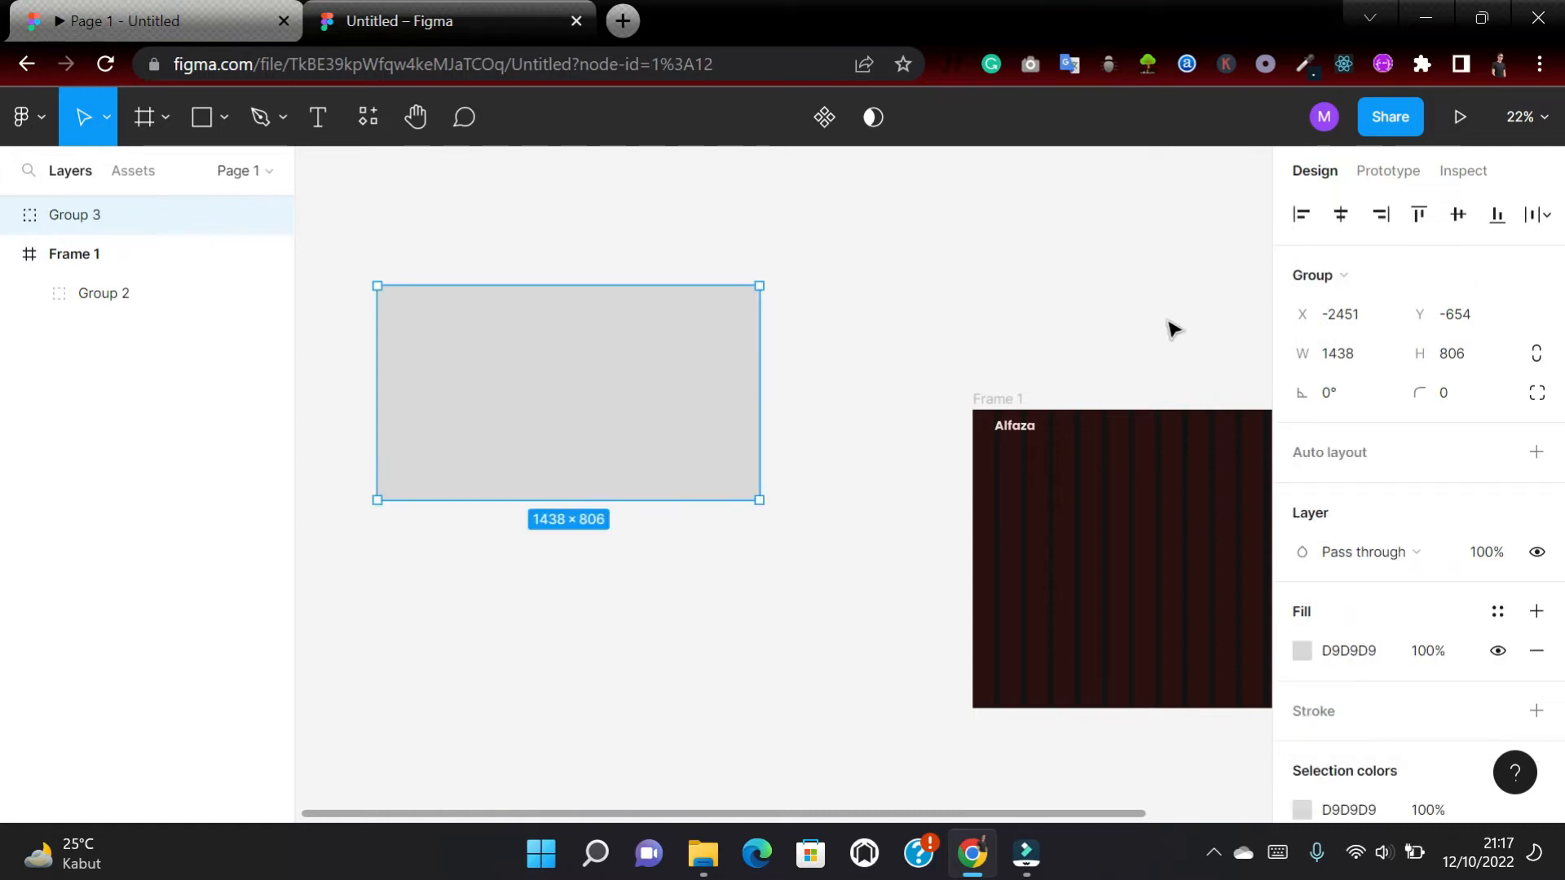
pyautogui.click(1343, 275)
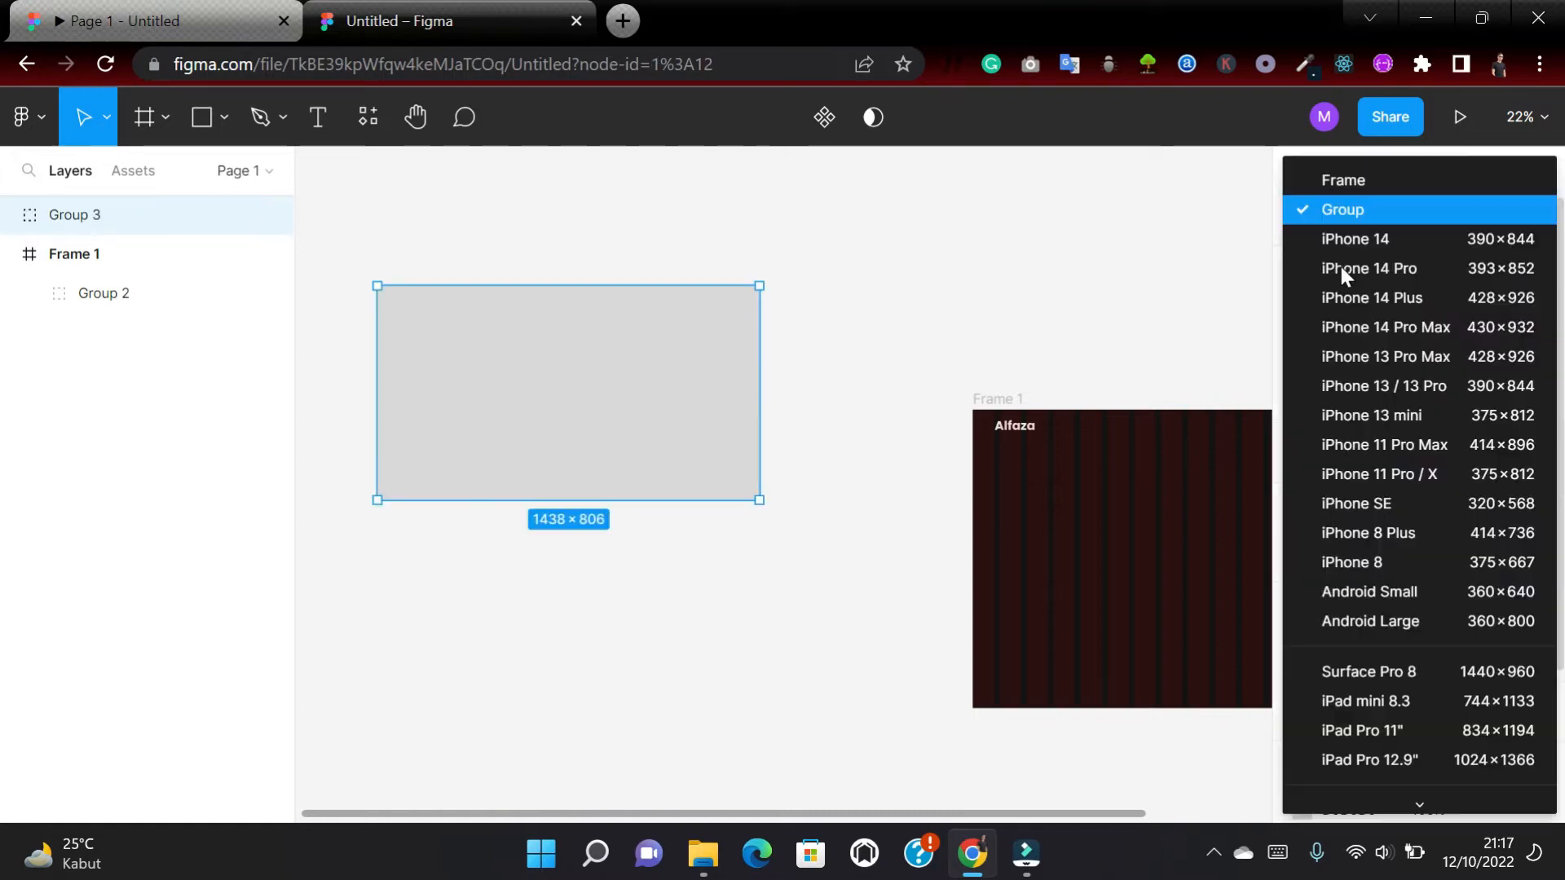
pyautogui.click(1345, 179)
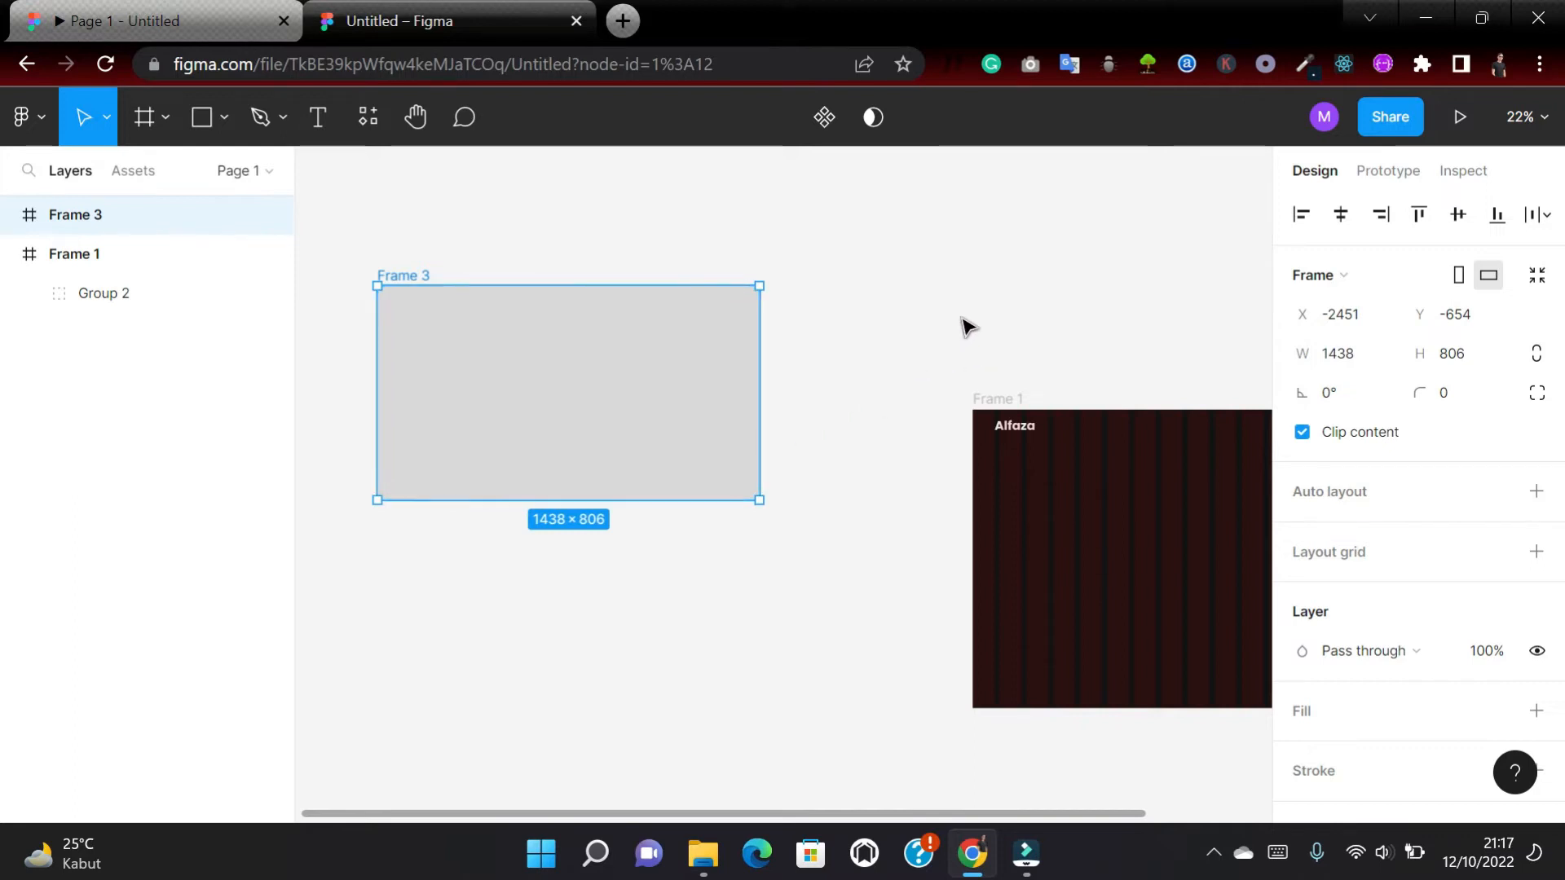
pyautogui.click(1471, 354)
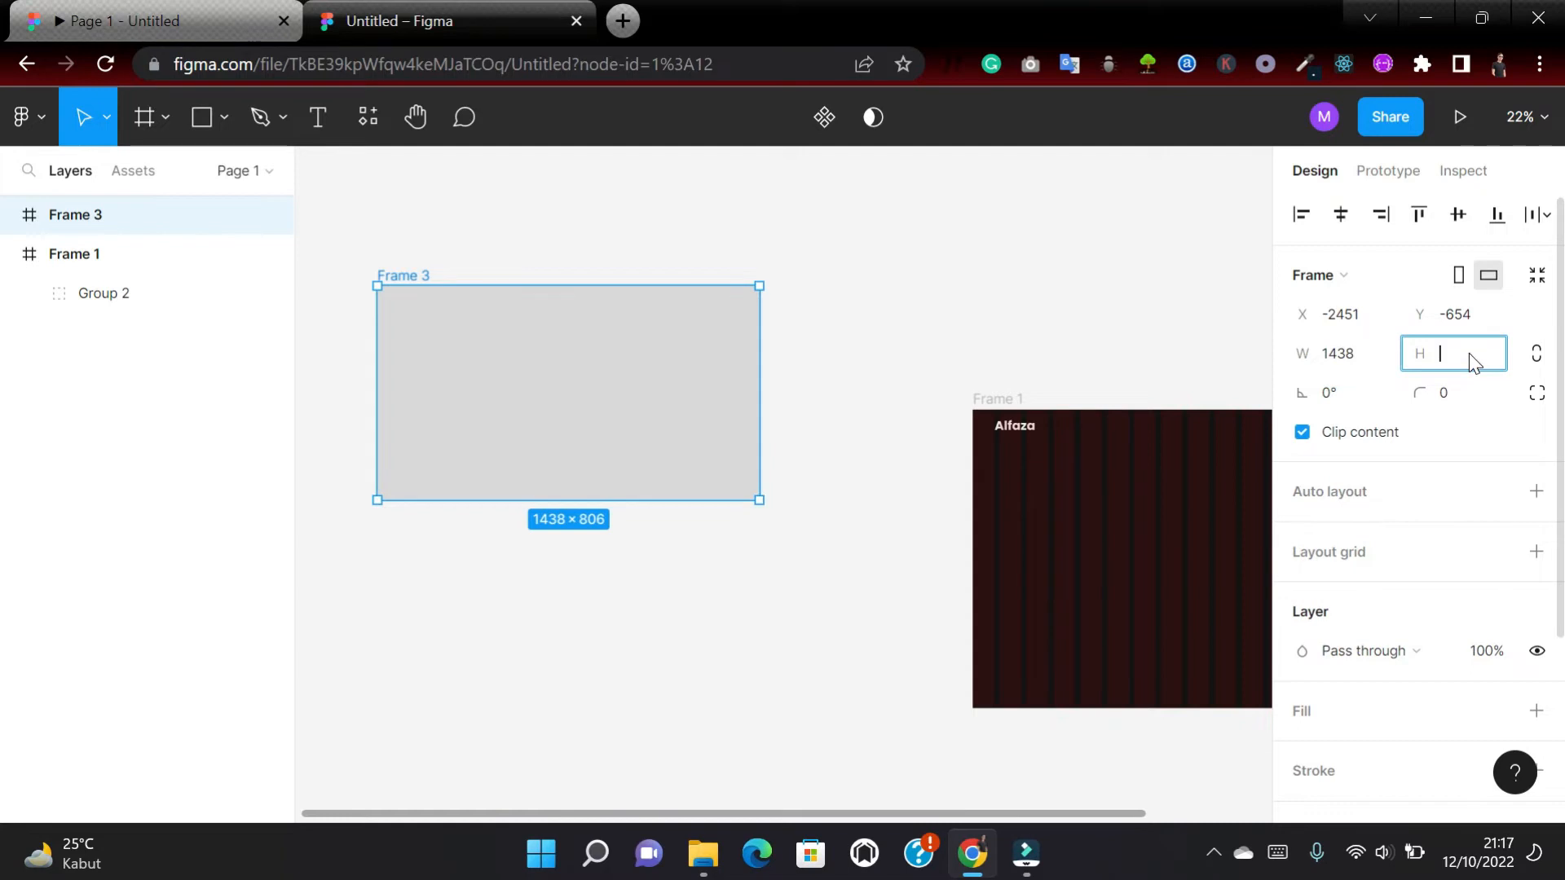
pyautogui.write('6')
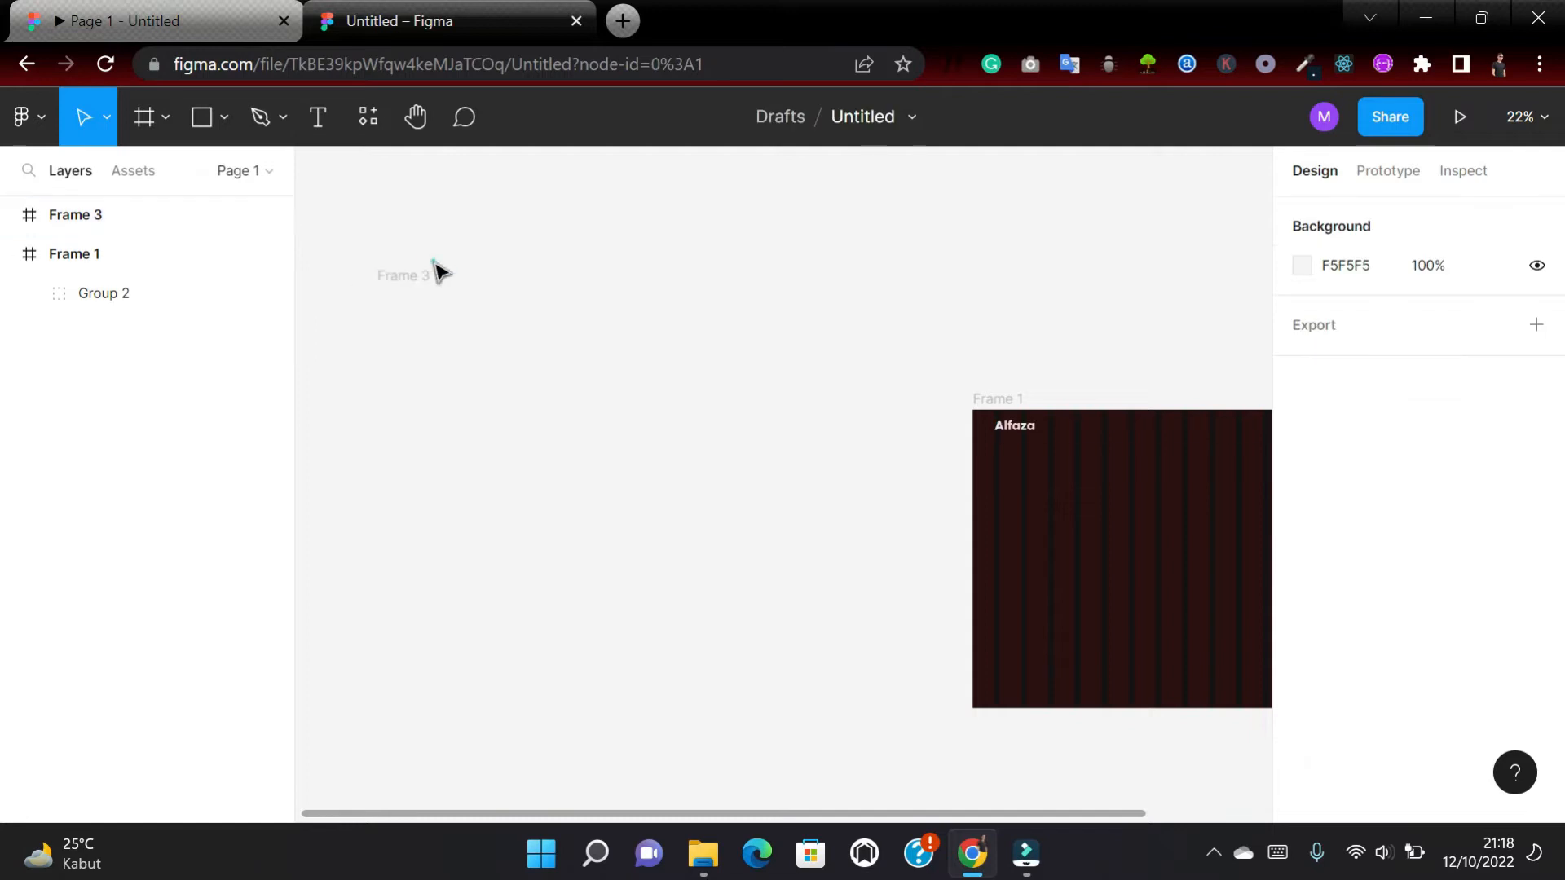
# Add a black 000000 inside stroke of width 1 to the empty 1438 × 681 frame.
pyautogui.click(413, 276)
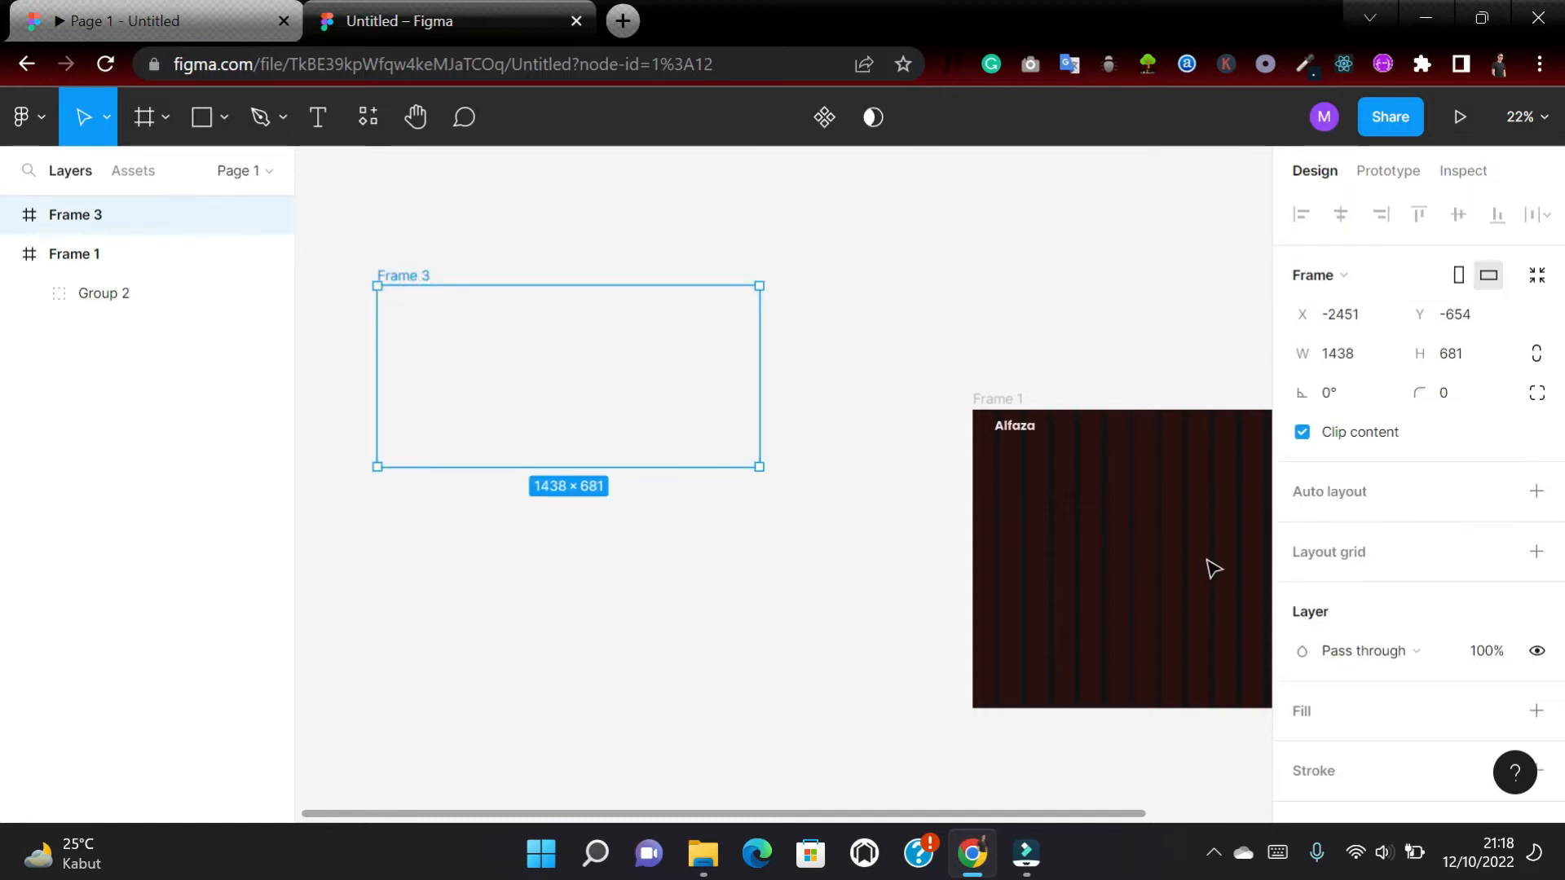
pyautogui.scroll(-2, 1451, 701)
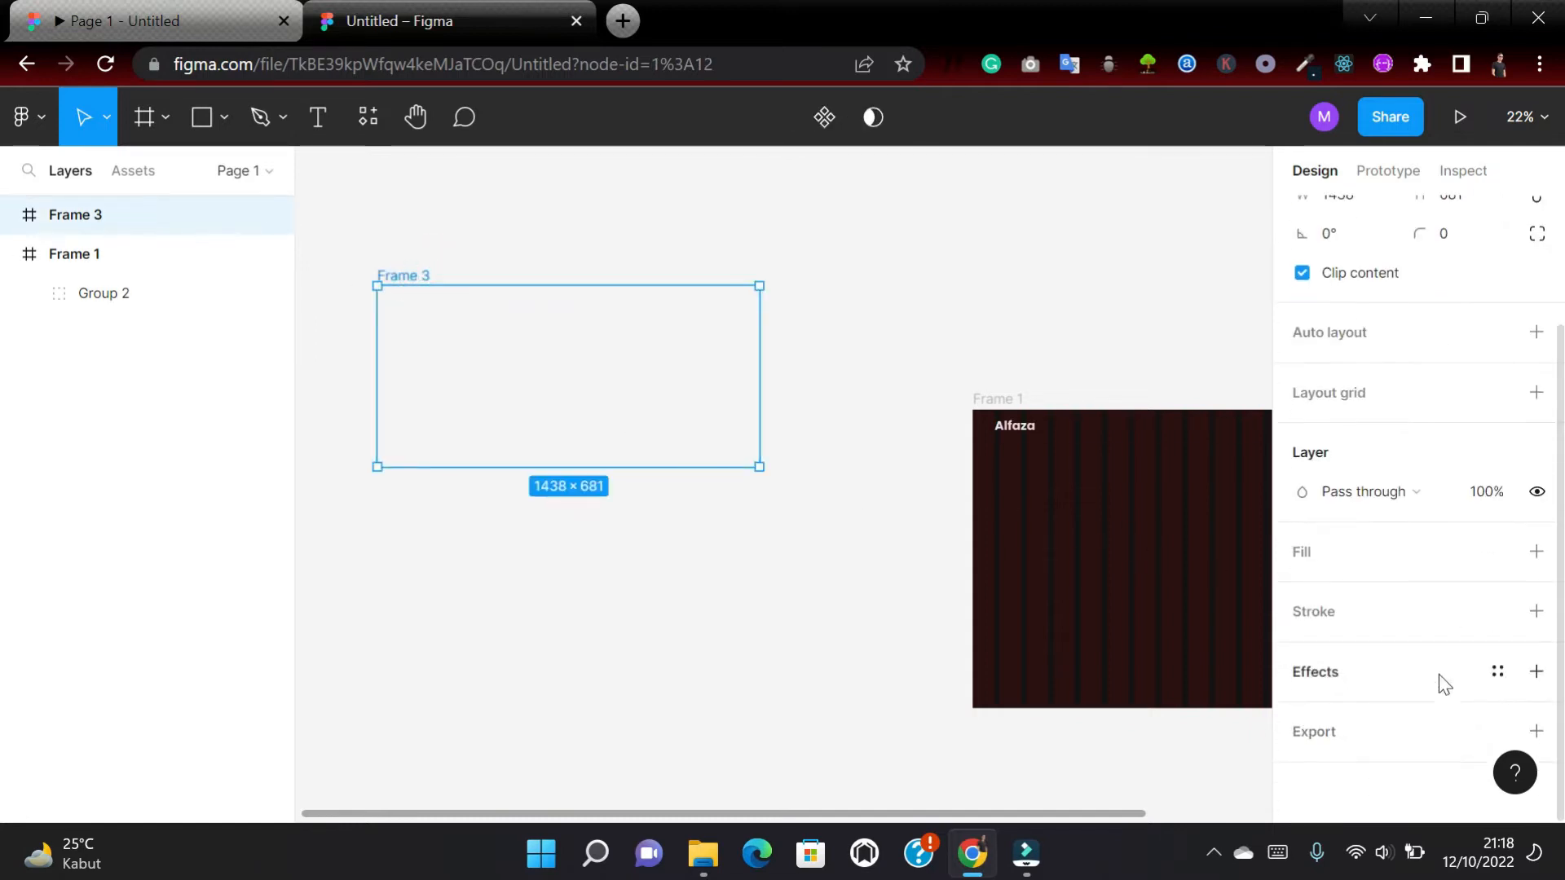
pyautogui.click(1537, 612)
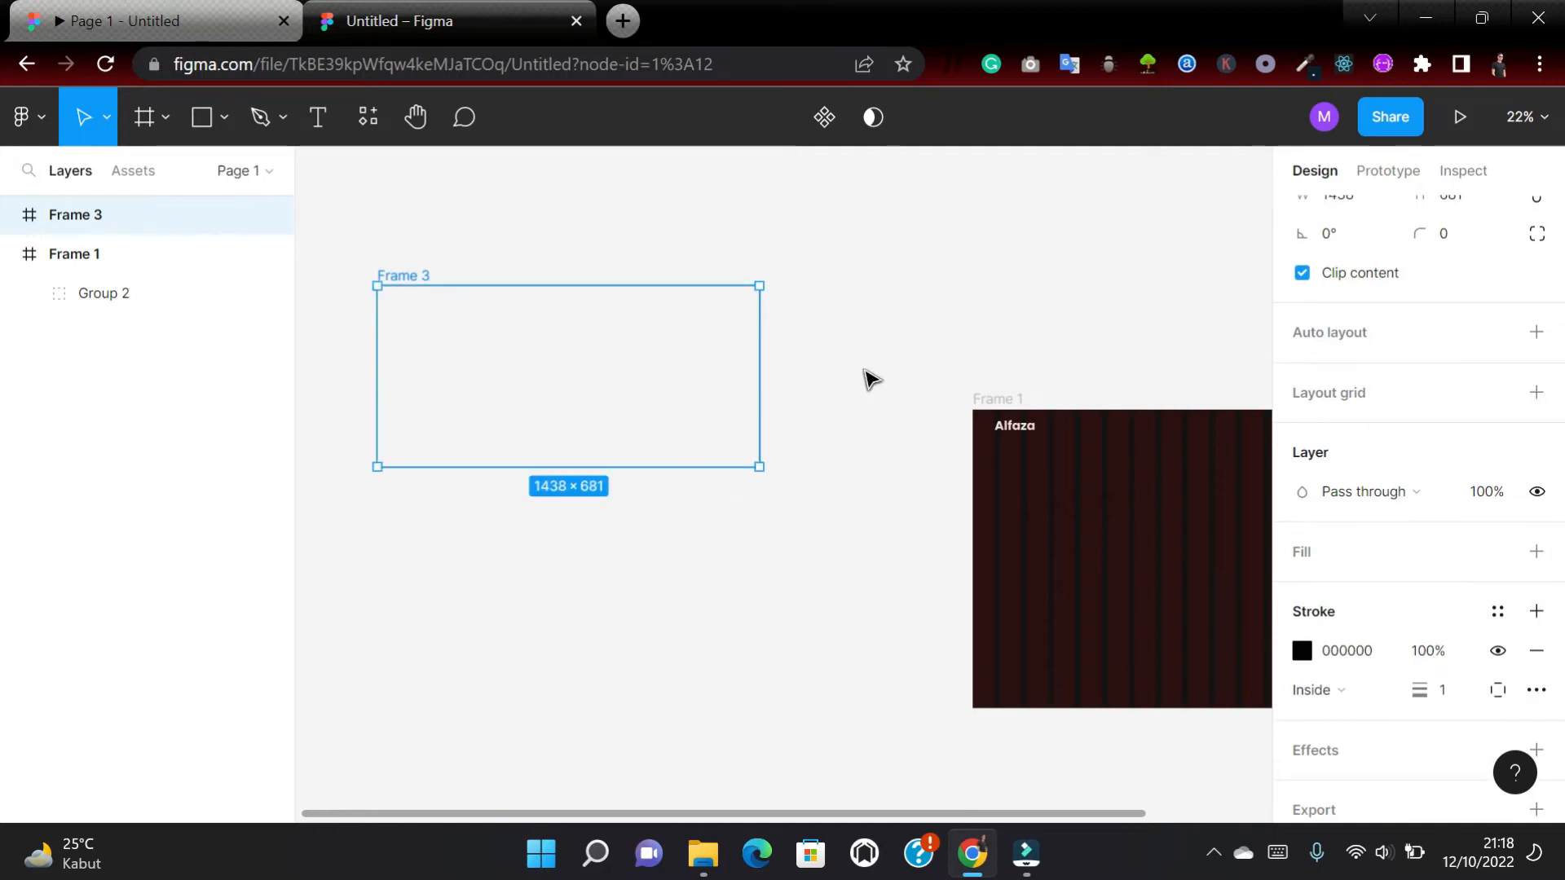
# Place the noodle bowl picture pic-1 from the image files into the right part of the outlined frame.
pyautogui.hscroll(5, 871, 379)
pyautogui.hscroll(-8, 871, 379)
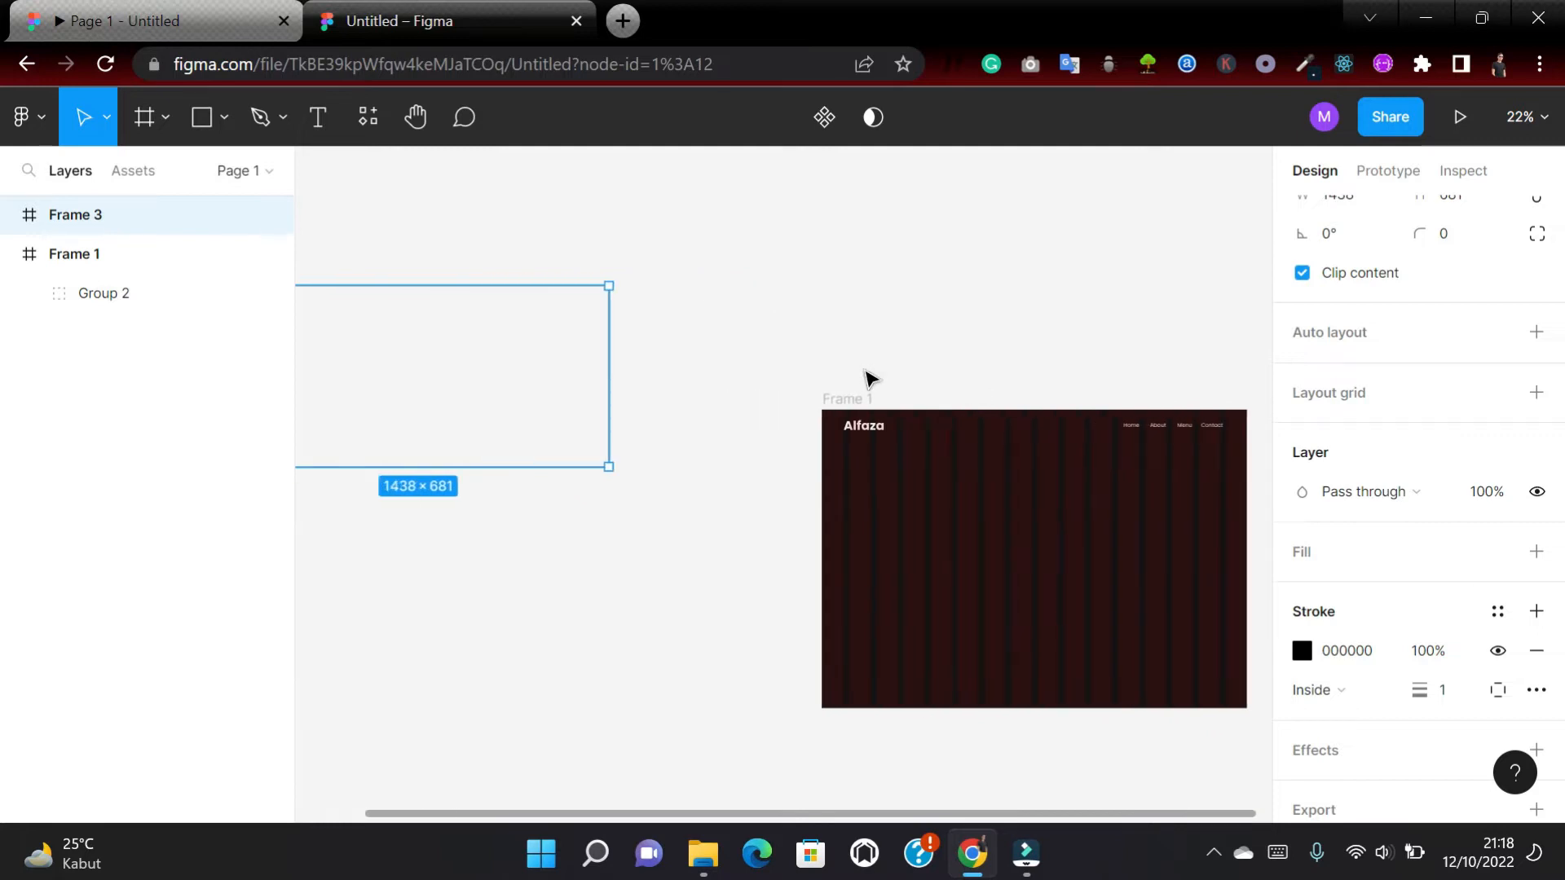
pyautogui.scroll(3, 870, 379)
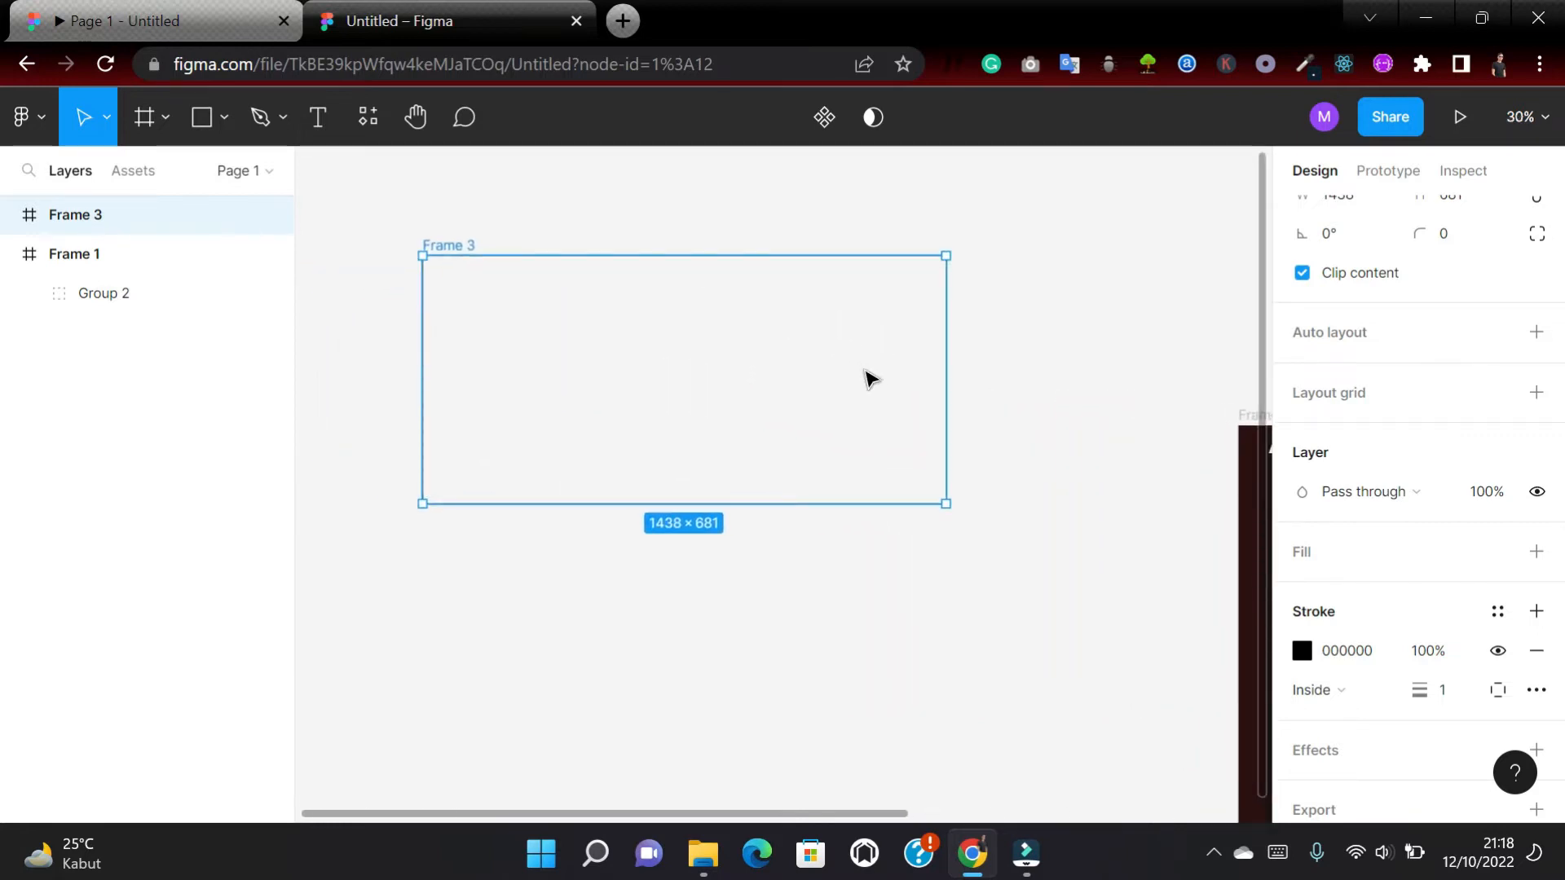
pyautogui.click(693, 856)
pyautogui.moveTo(795, 452); pyautogui.dragTo(869, 384)
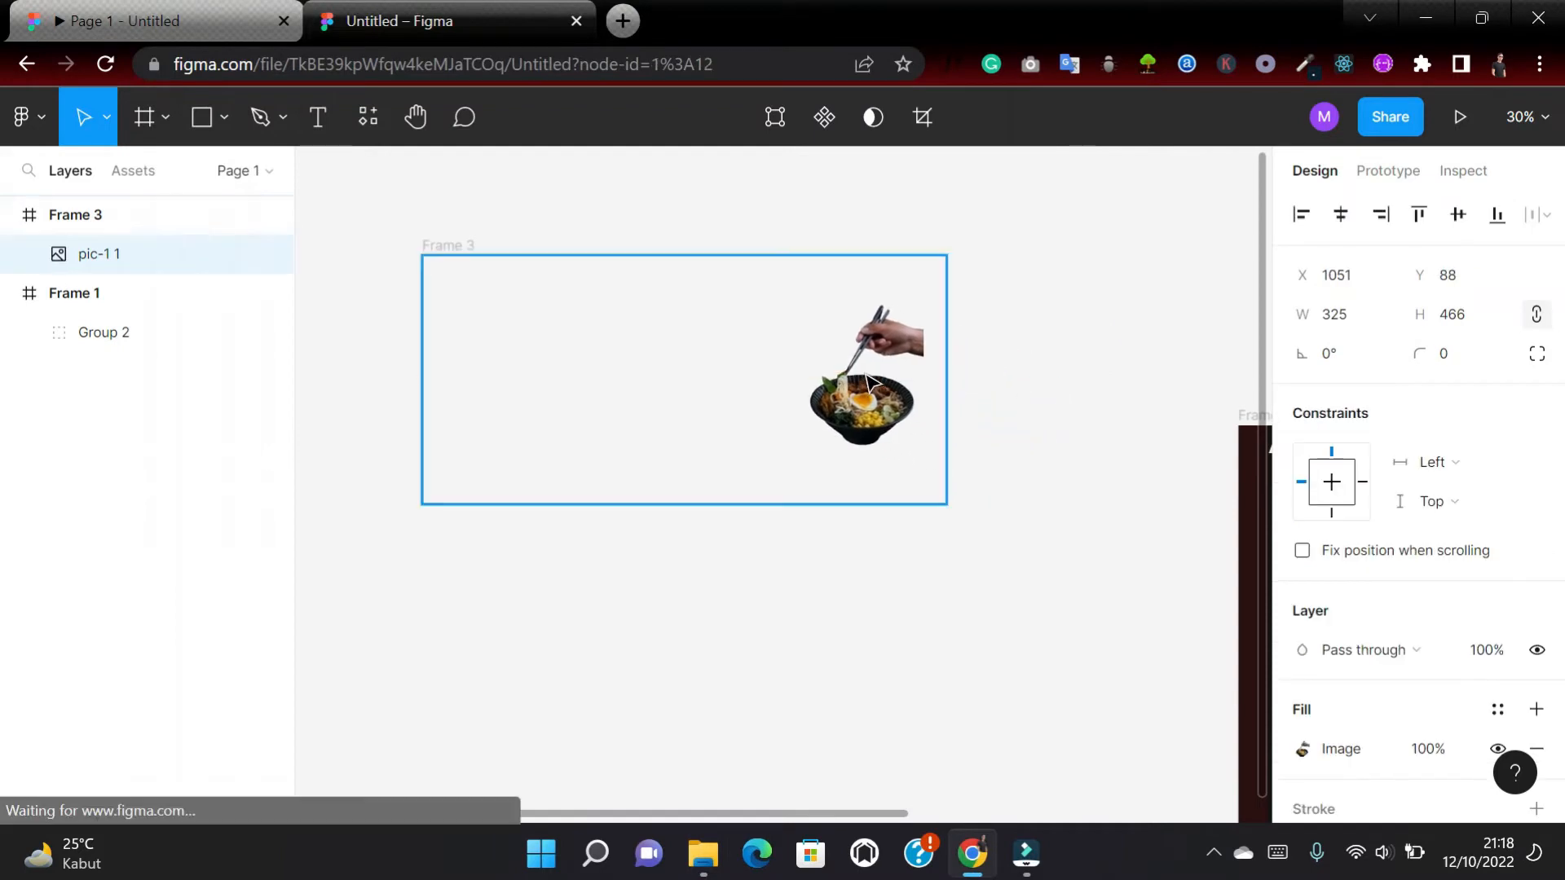
# Enlarge the noodle bowl picture to 548 × 681 and align it with the frame's right edge at X 890, Y 0.
pyautogui.scroll(1, 871, 383)
pyautogui.scroll(3, 869, 383)
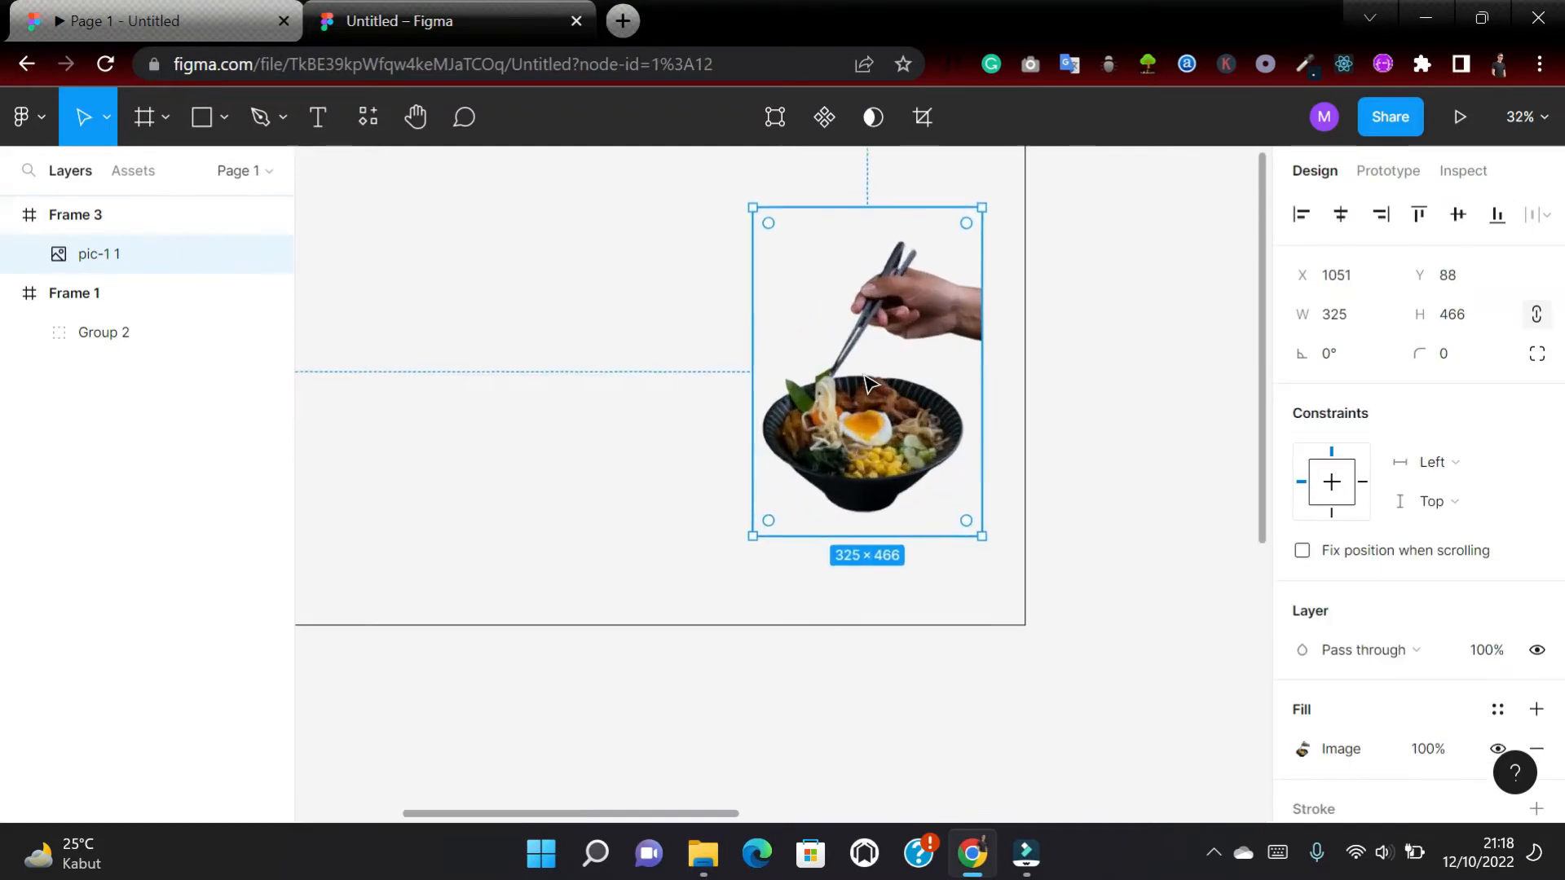
pyautogui.moveTo(746, 549); pyautogui.dragTo(624, 641)
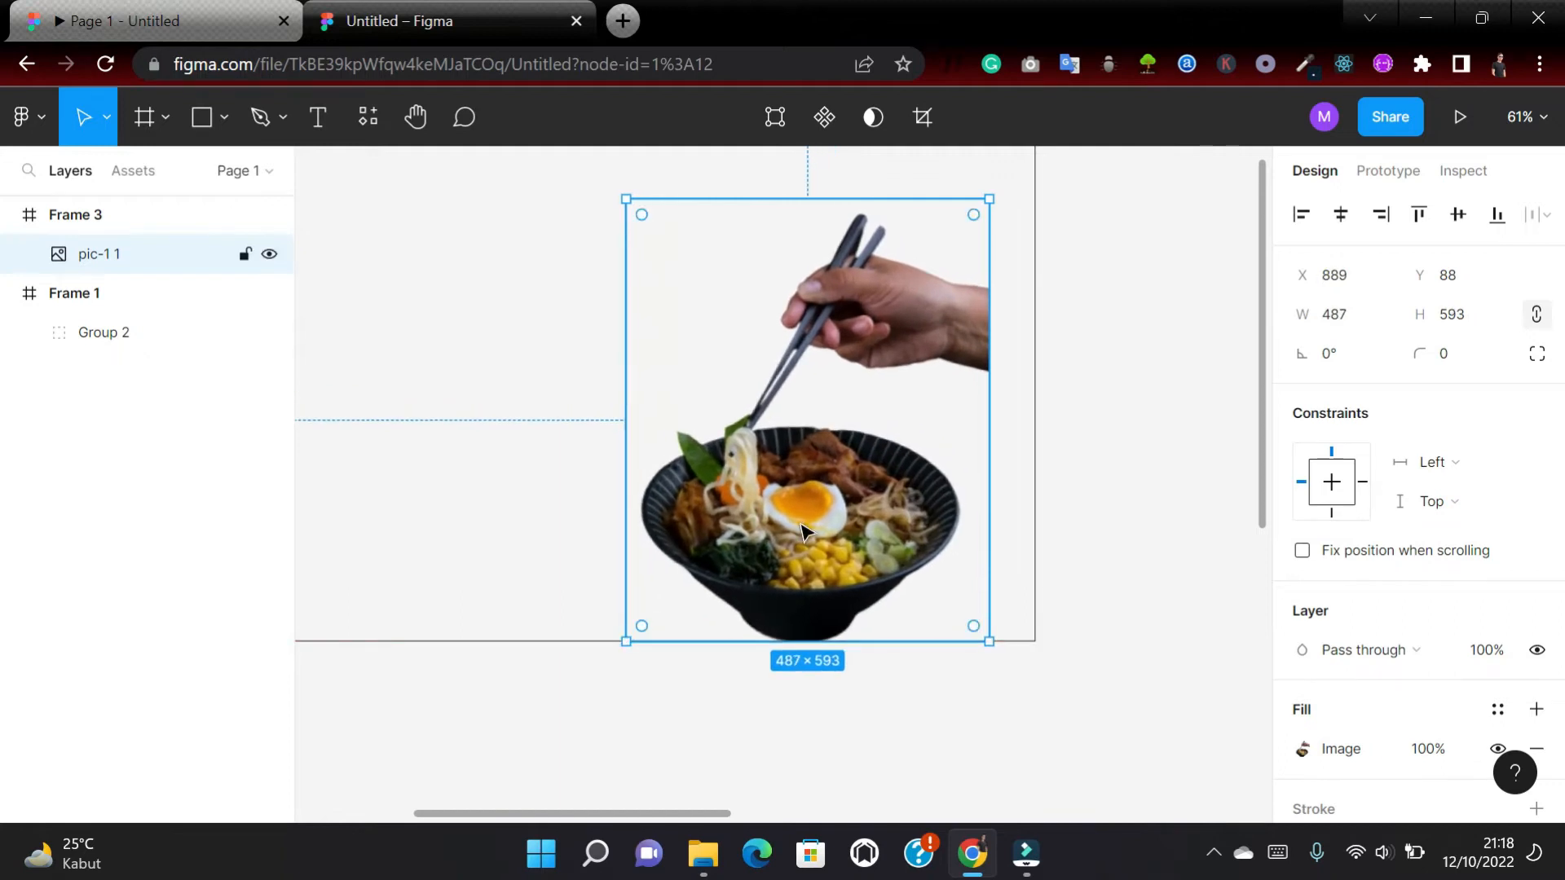
pyautogui.scroll(3, 815, 506)
pyautogui.moveTo(625, 327); pyautogui.dragTo(580, 259)
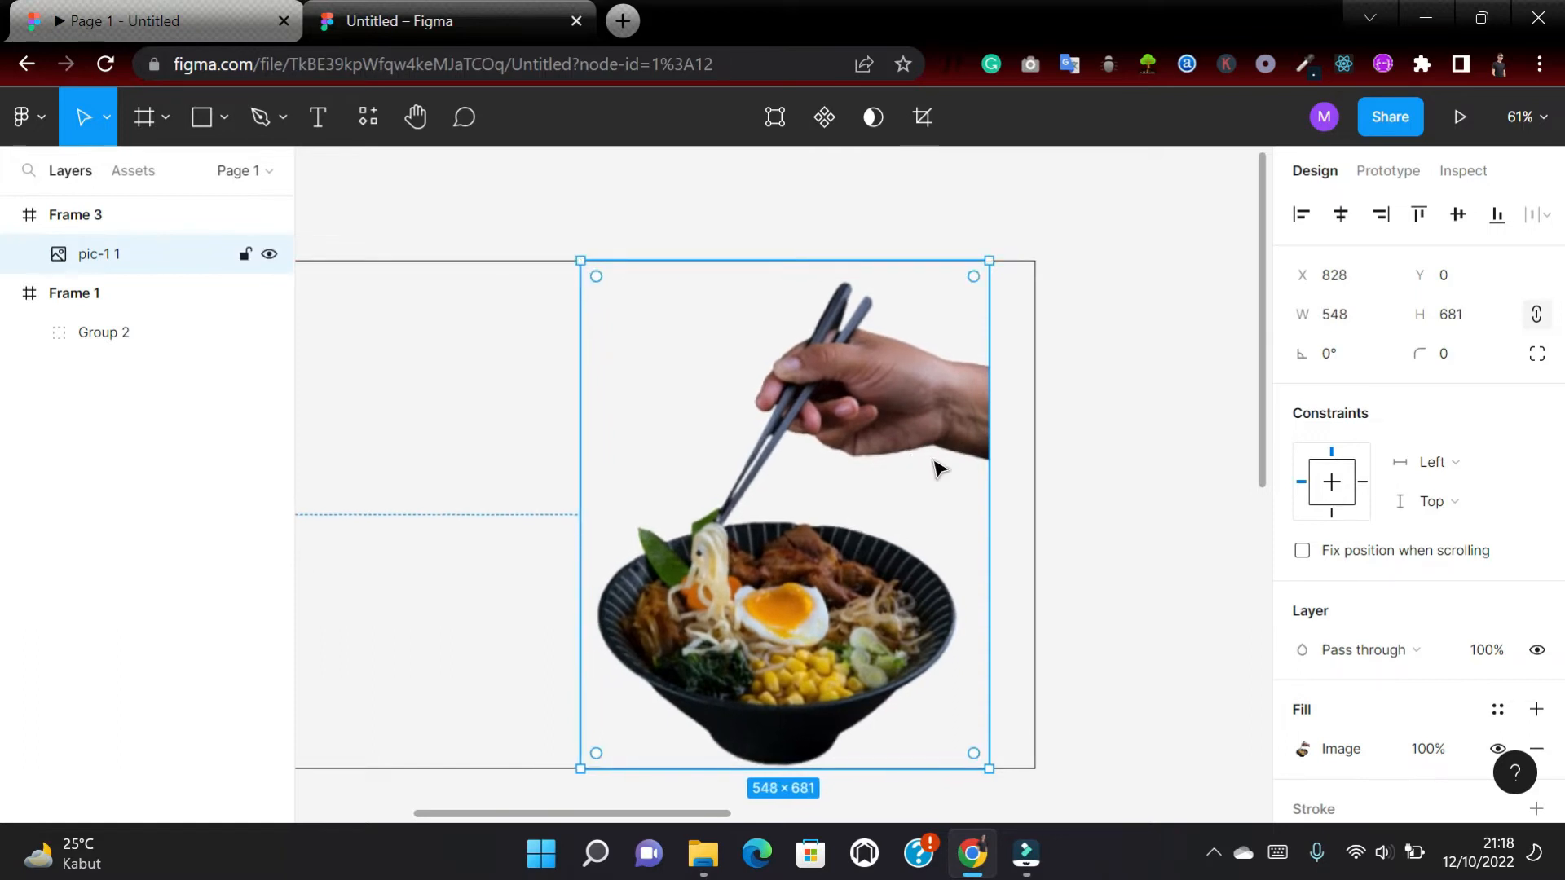
pyautogui.moveTo(937, 466); pyautogui.dragTo(982, 472)
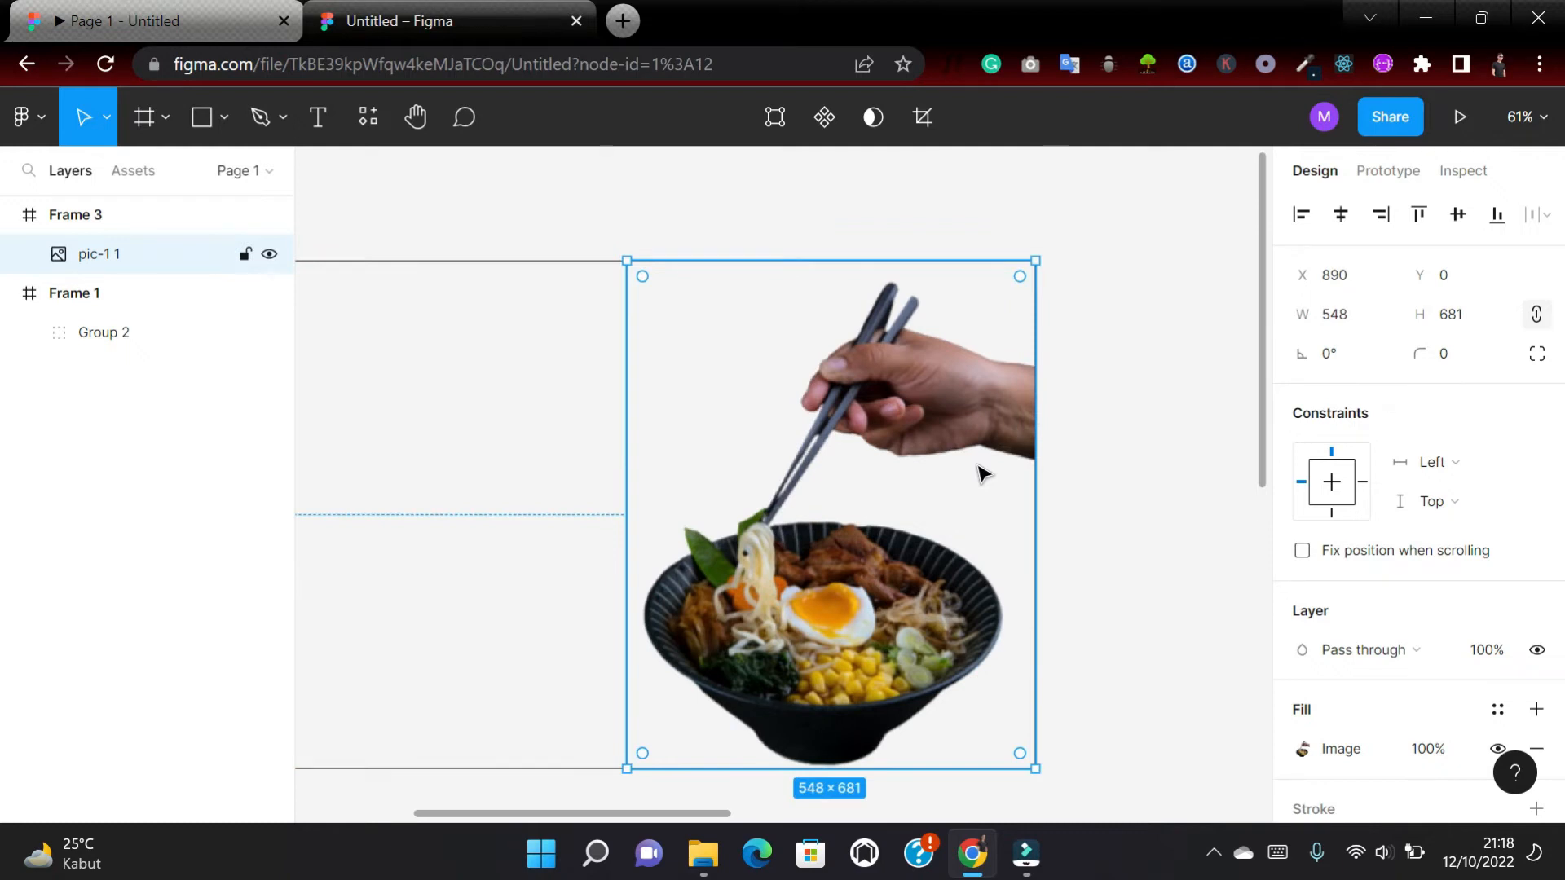
# Add a text box about 365 × 74 in the upper left of the outlined frame, reading "Alafaza new menu".
pyautogui.scroll(-5, 982, 473)
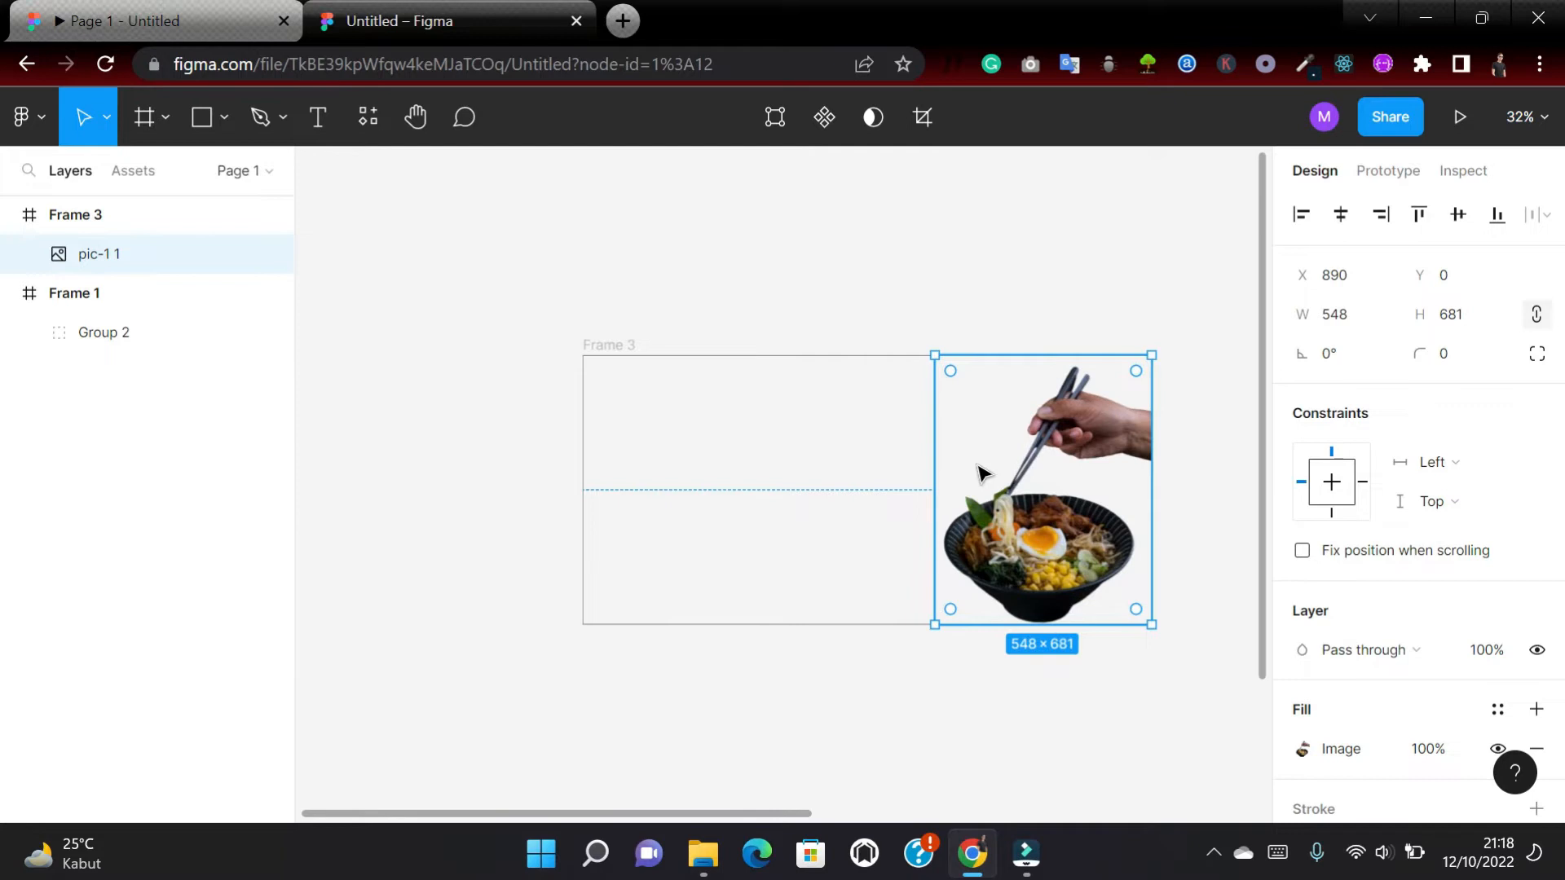
pyautogui.click(444, 302)
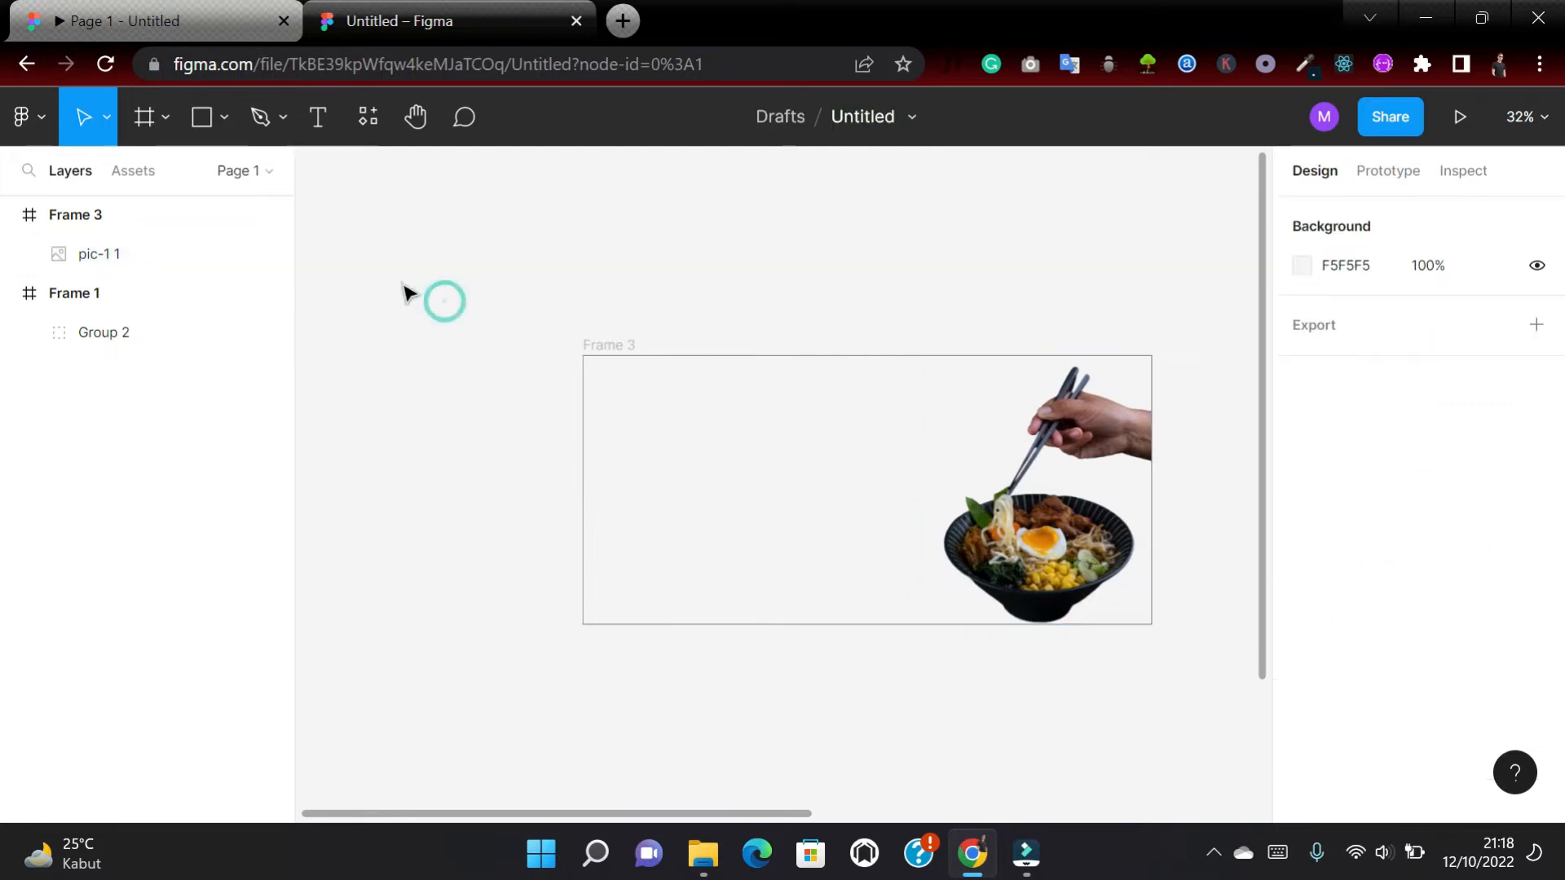
pyautogui.click(317, 126)
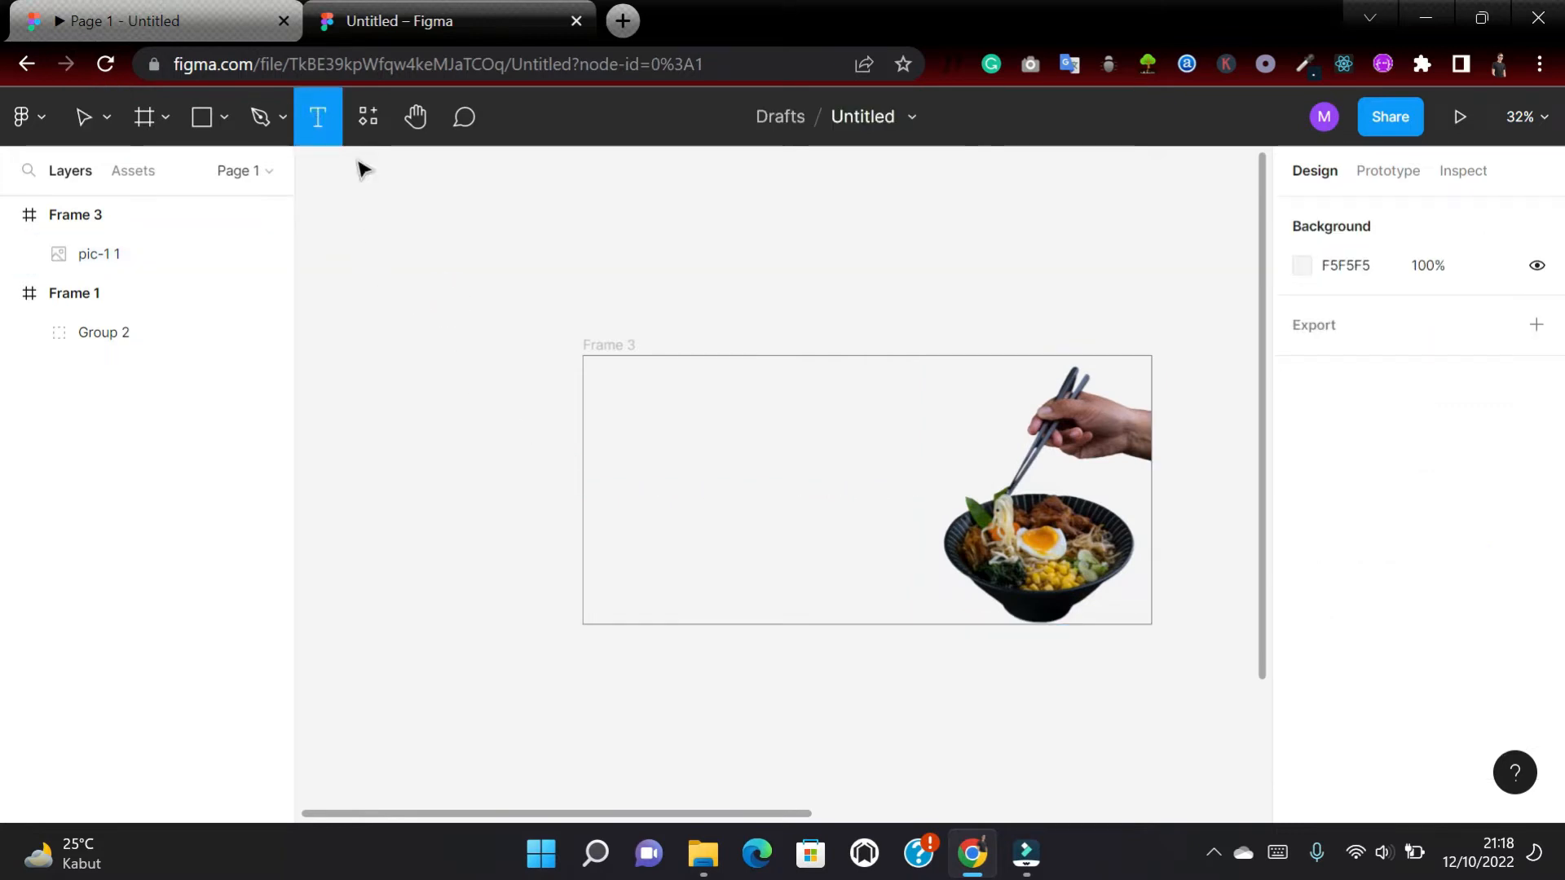
pyautogui.moveTo(629, 401); pyautogui.dragTo(775, 432)
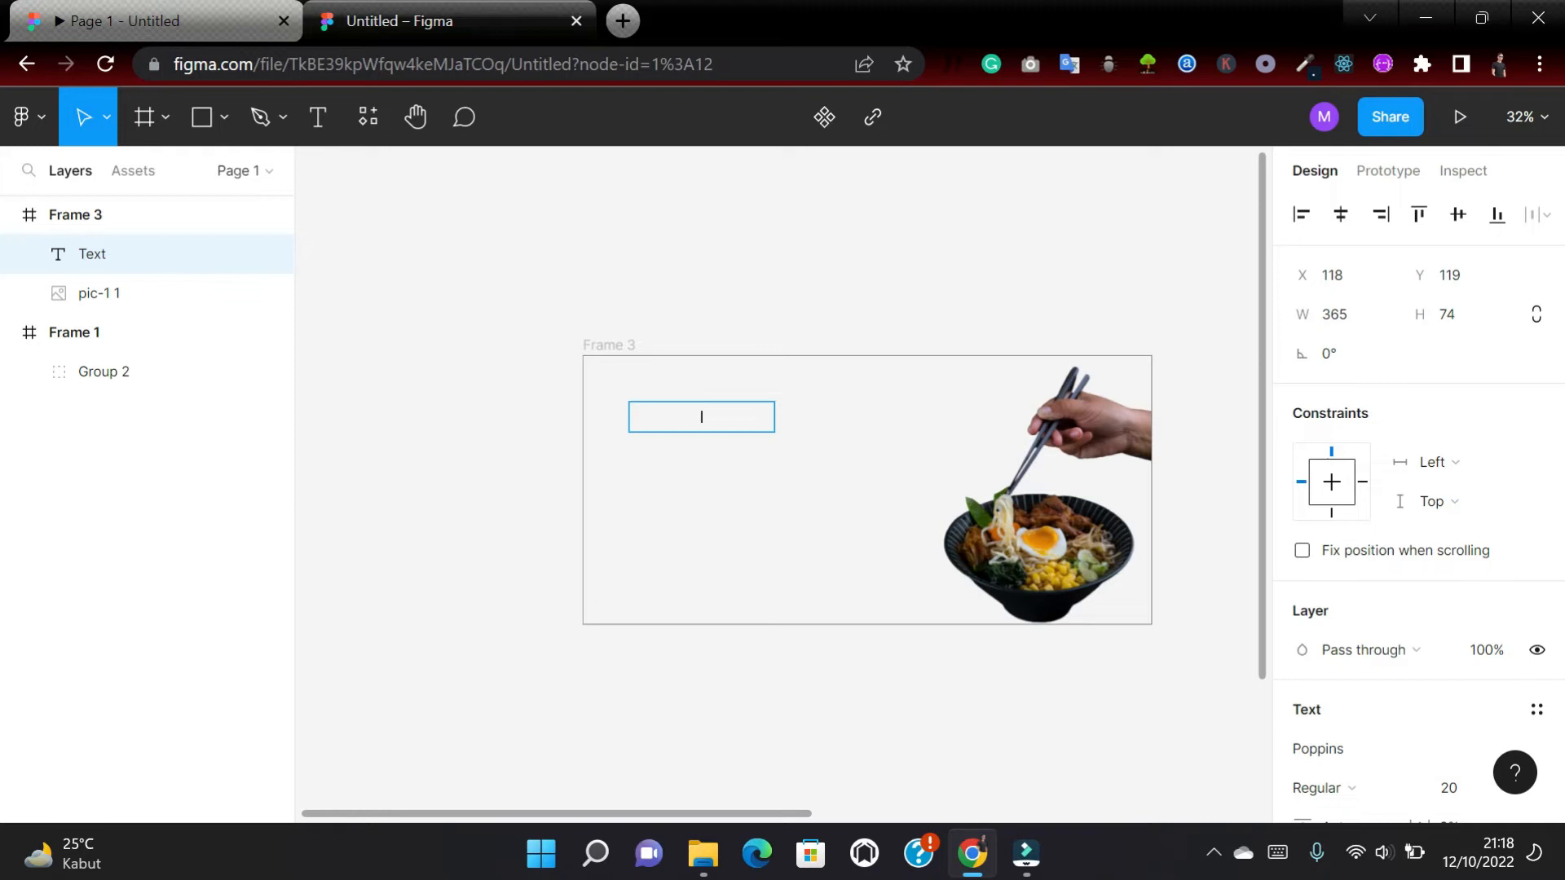
pyautogui.write('Alafaza new menu')
pyautogui.scroll(5, 775, 432)
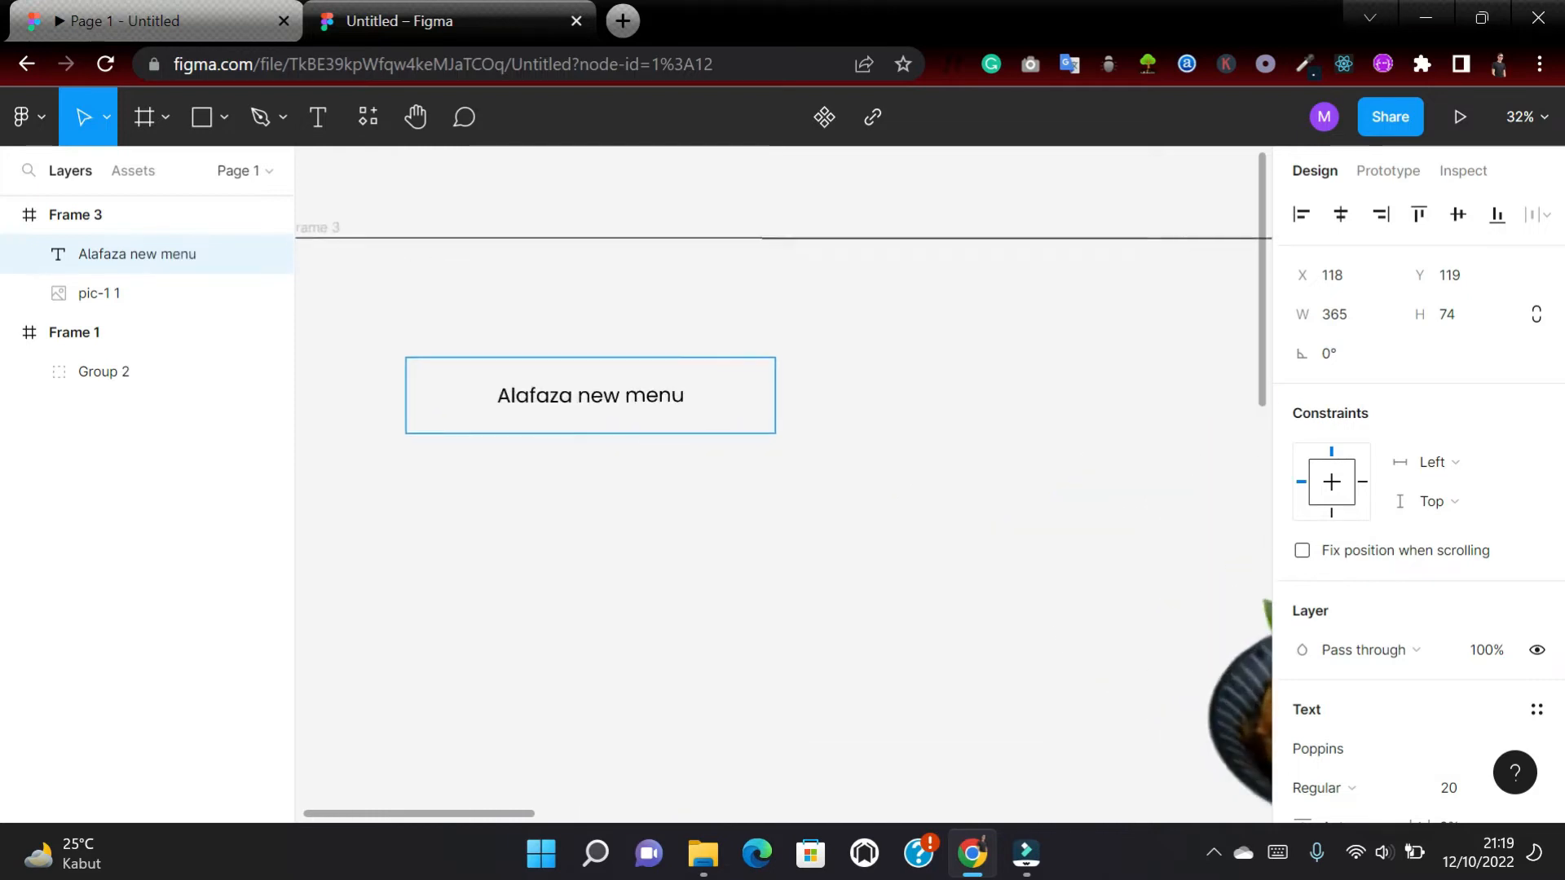
pyautogui.hscroll(-2, 774, 432)
pyautogui.scroll(2, 774, 431)
pyautogui.hscroll(-1, 774, 431)
pyautogui.hscroll(-1, 775, 431)
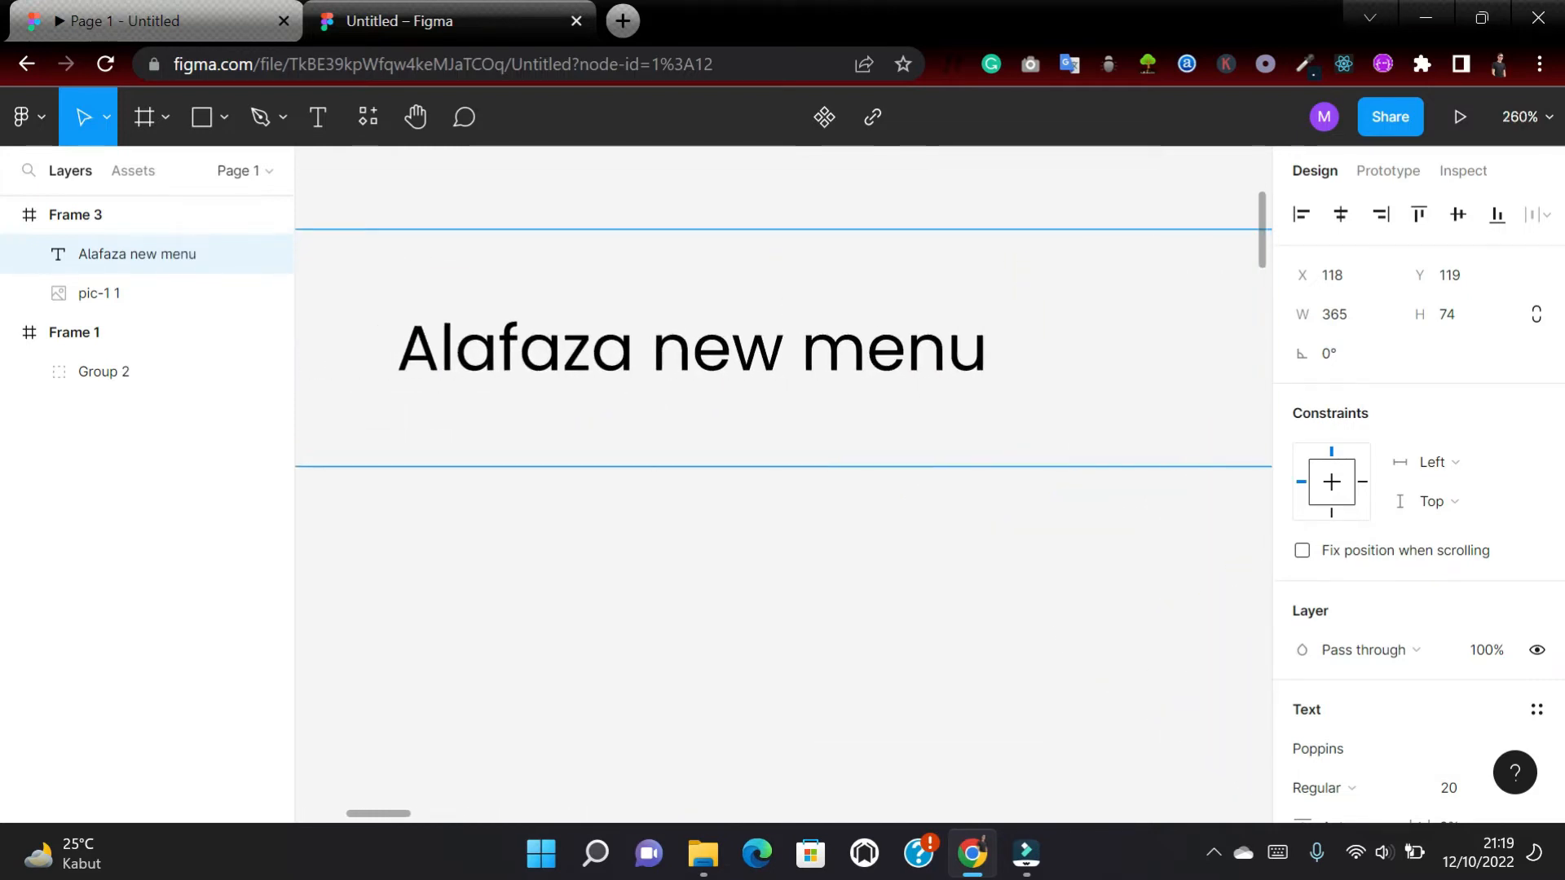
# Set the "Alafaza new menu" heading text to font size 40 and Bold weight.
pyautogui.scroll(-2, 775, 432)
pyautogui.scroll(-2, 774, 431)
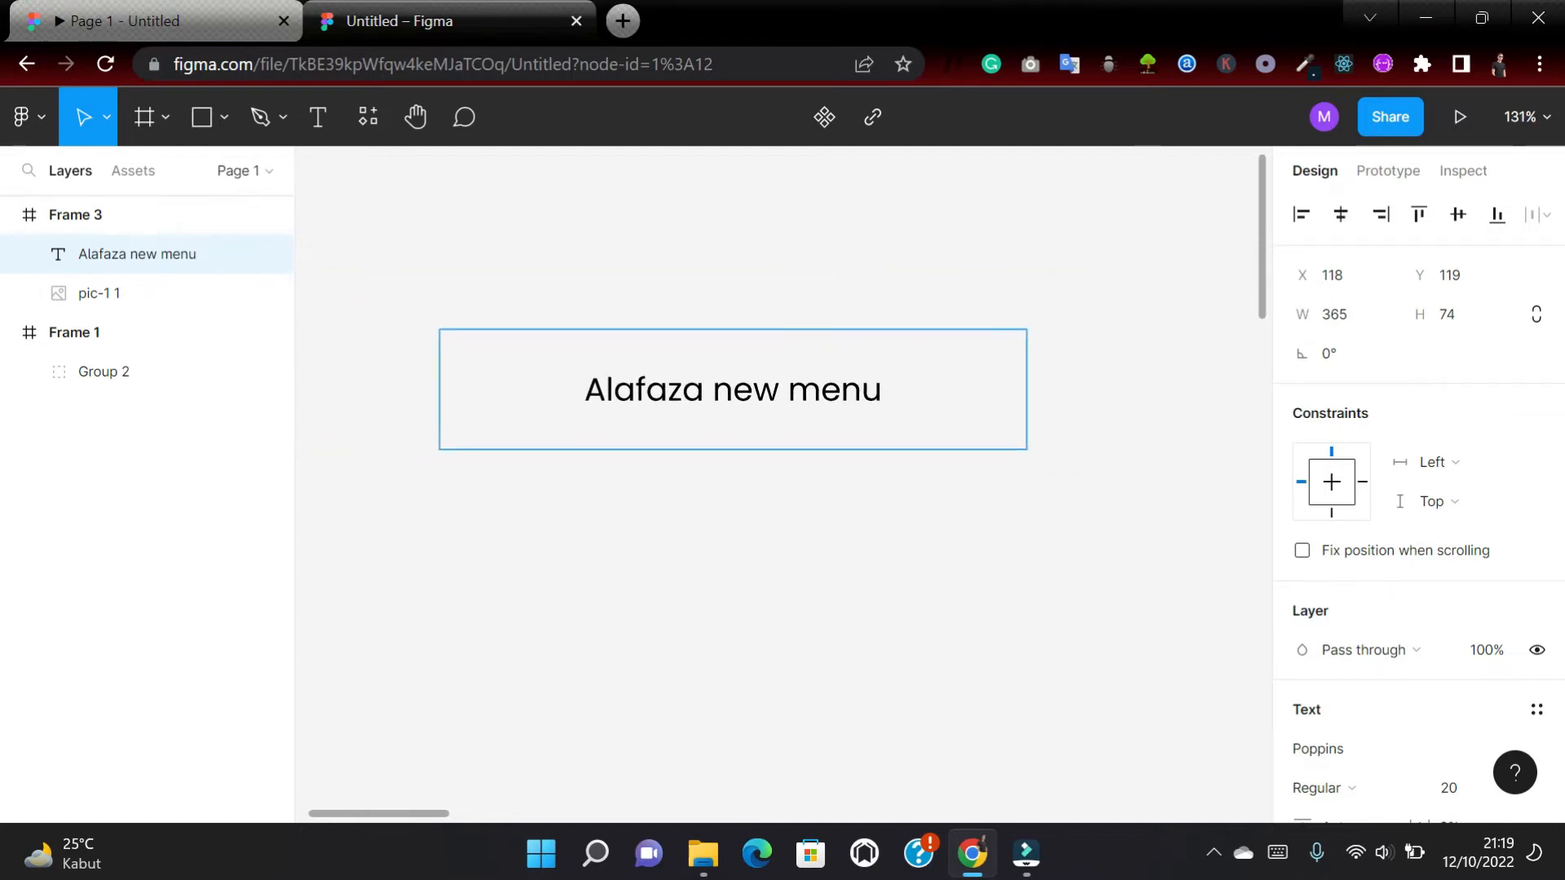
pyautogui.moveTo(894, 395); pyautogui.dragTo(582, 393)
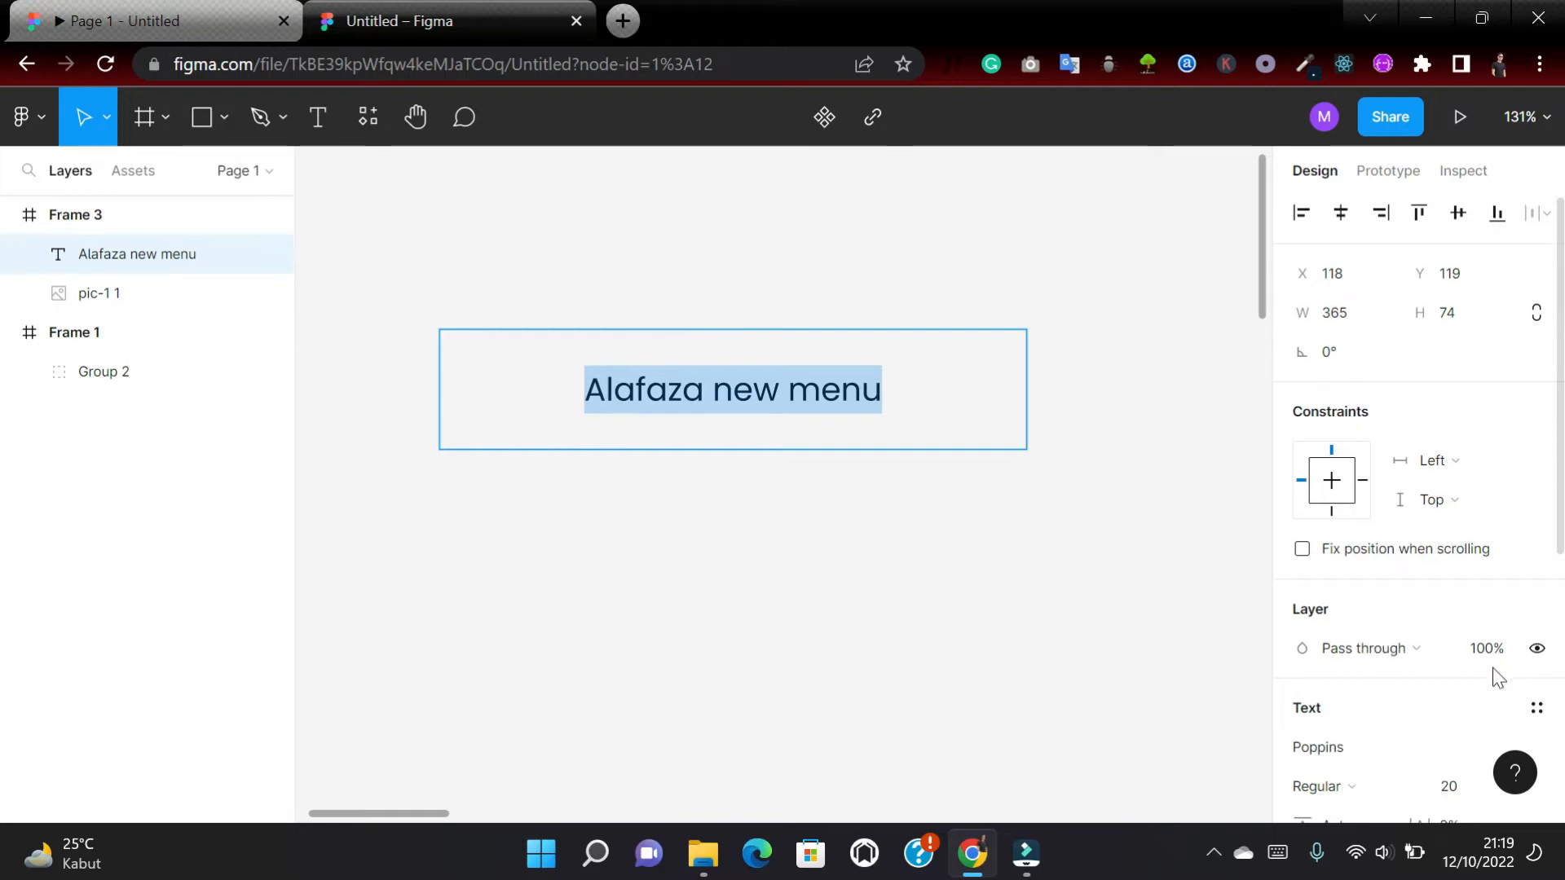
pyautogui.scroll(-3, 1493, 667)
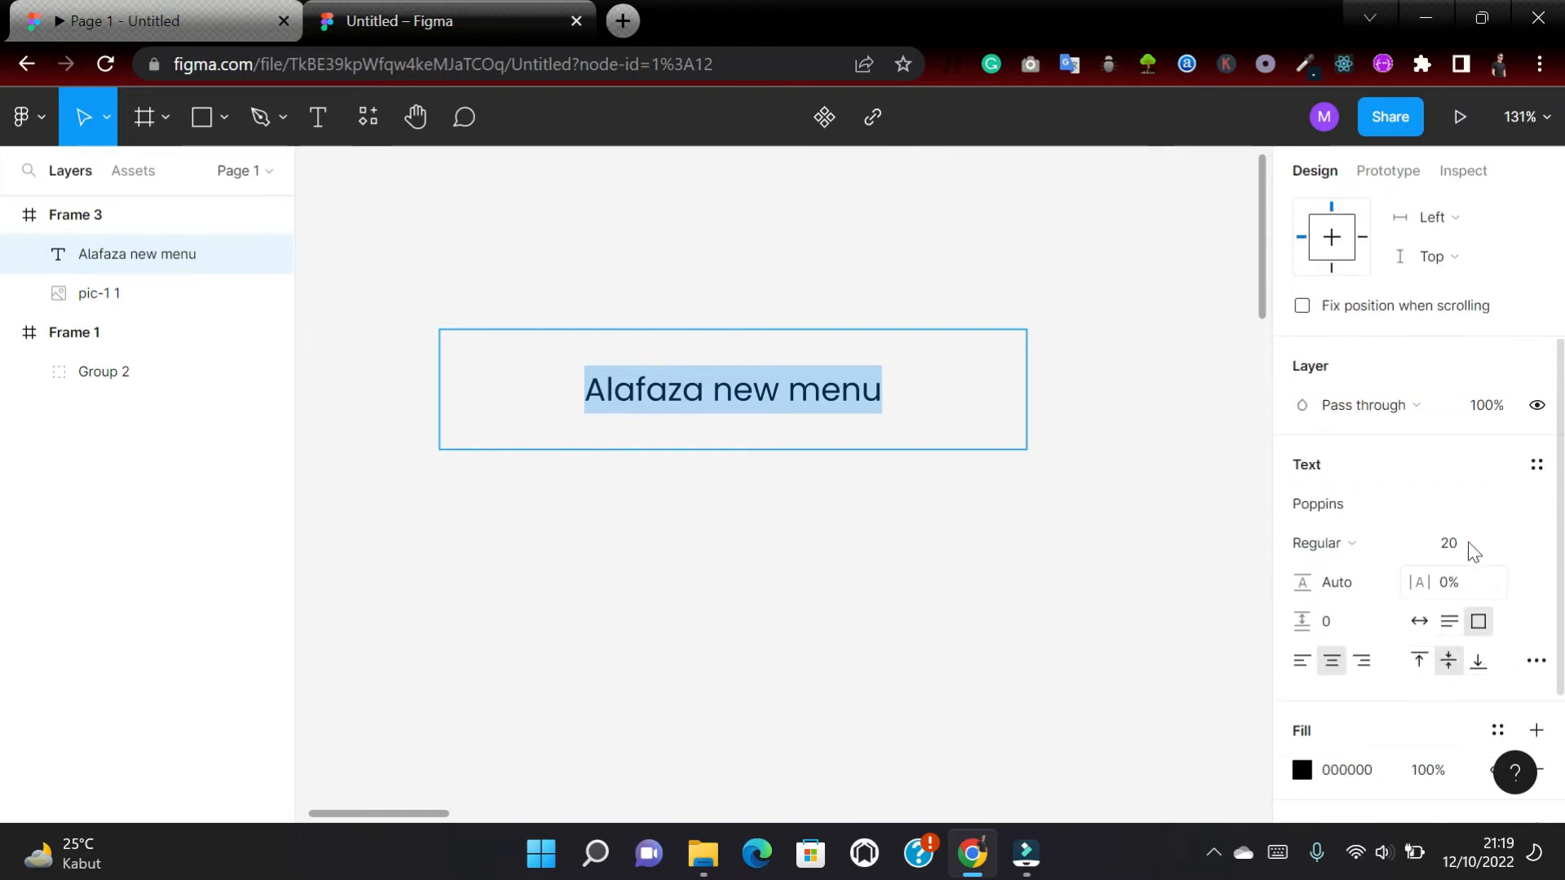
pyautogui.click(1510, 546)
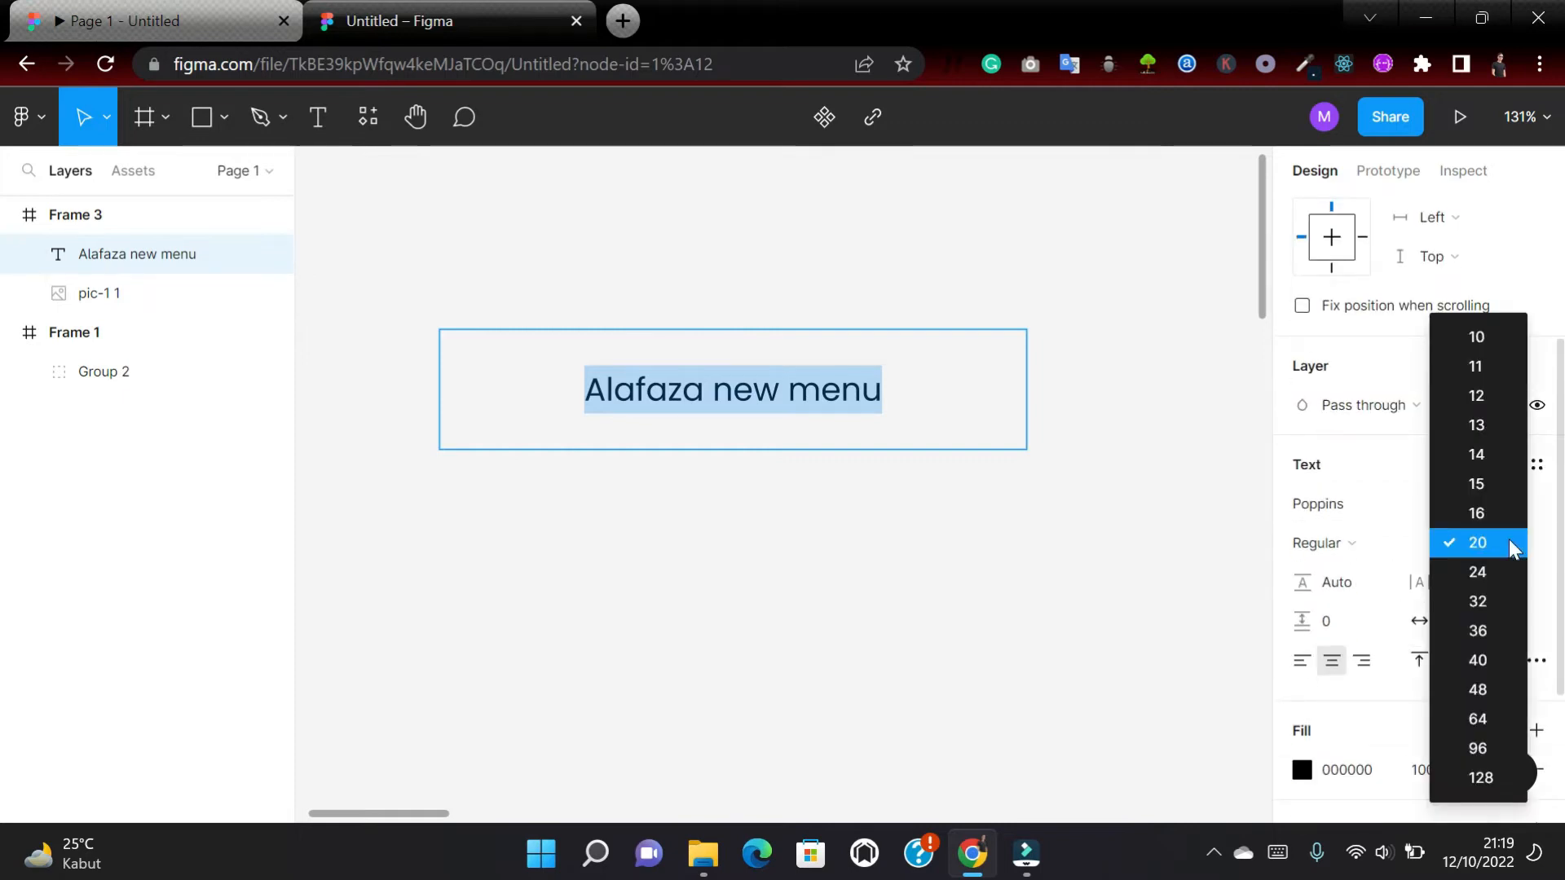
pyautogui.click(1485, 657)
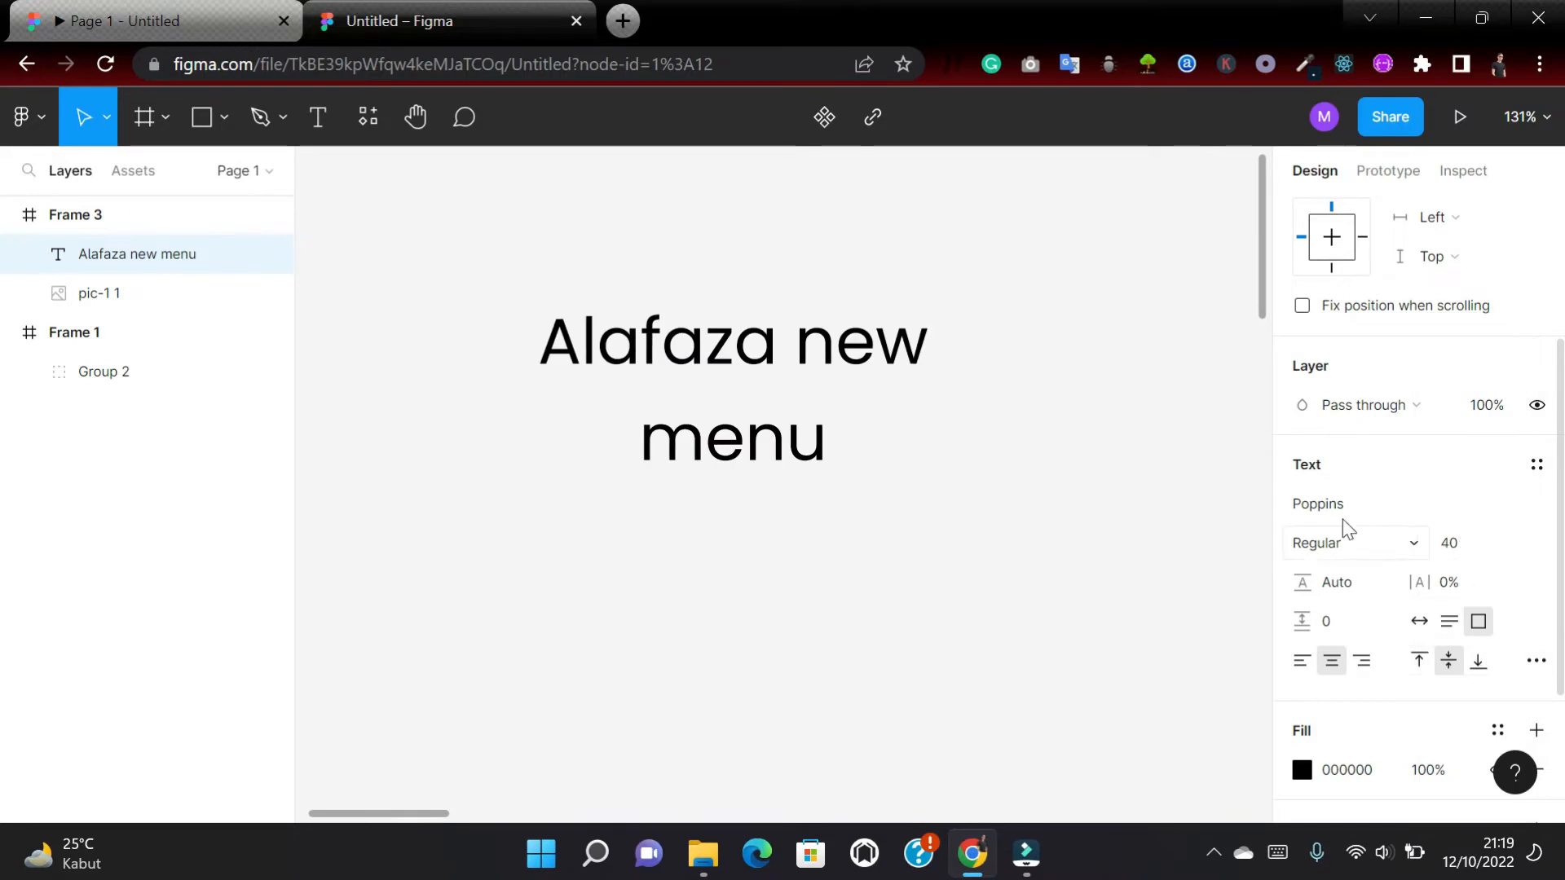
pyautogui.click(1350, 551)
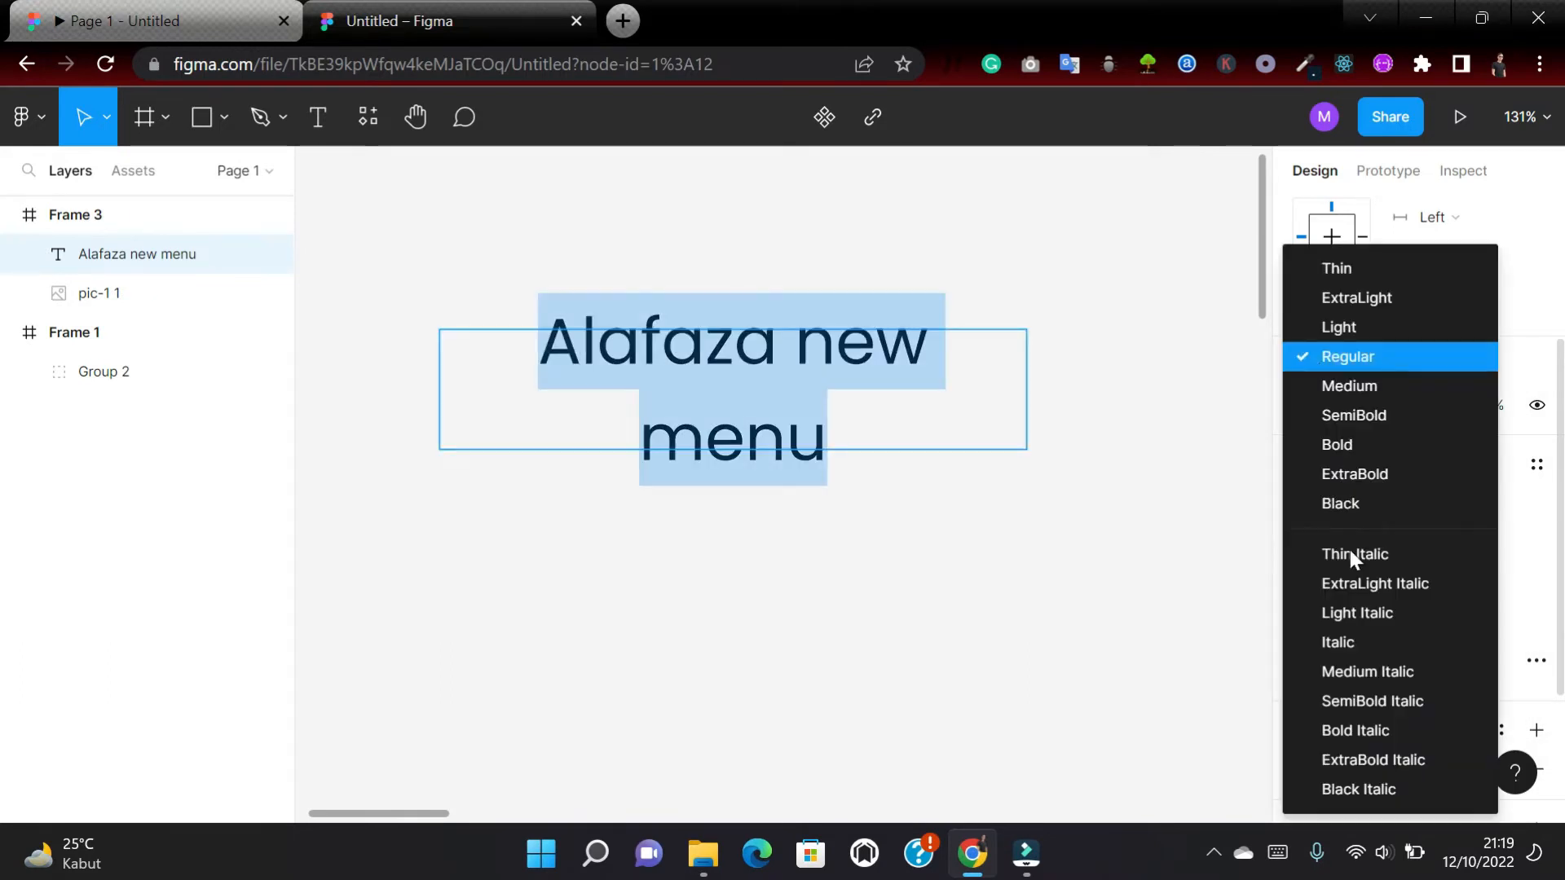
pyautogui.click(1352, 447)
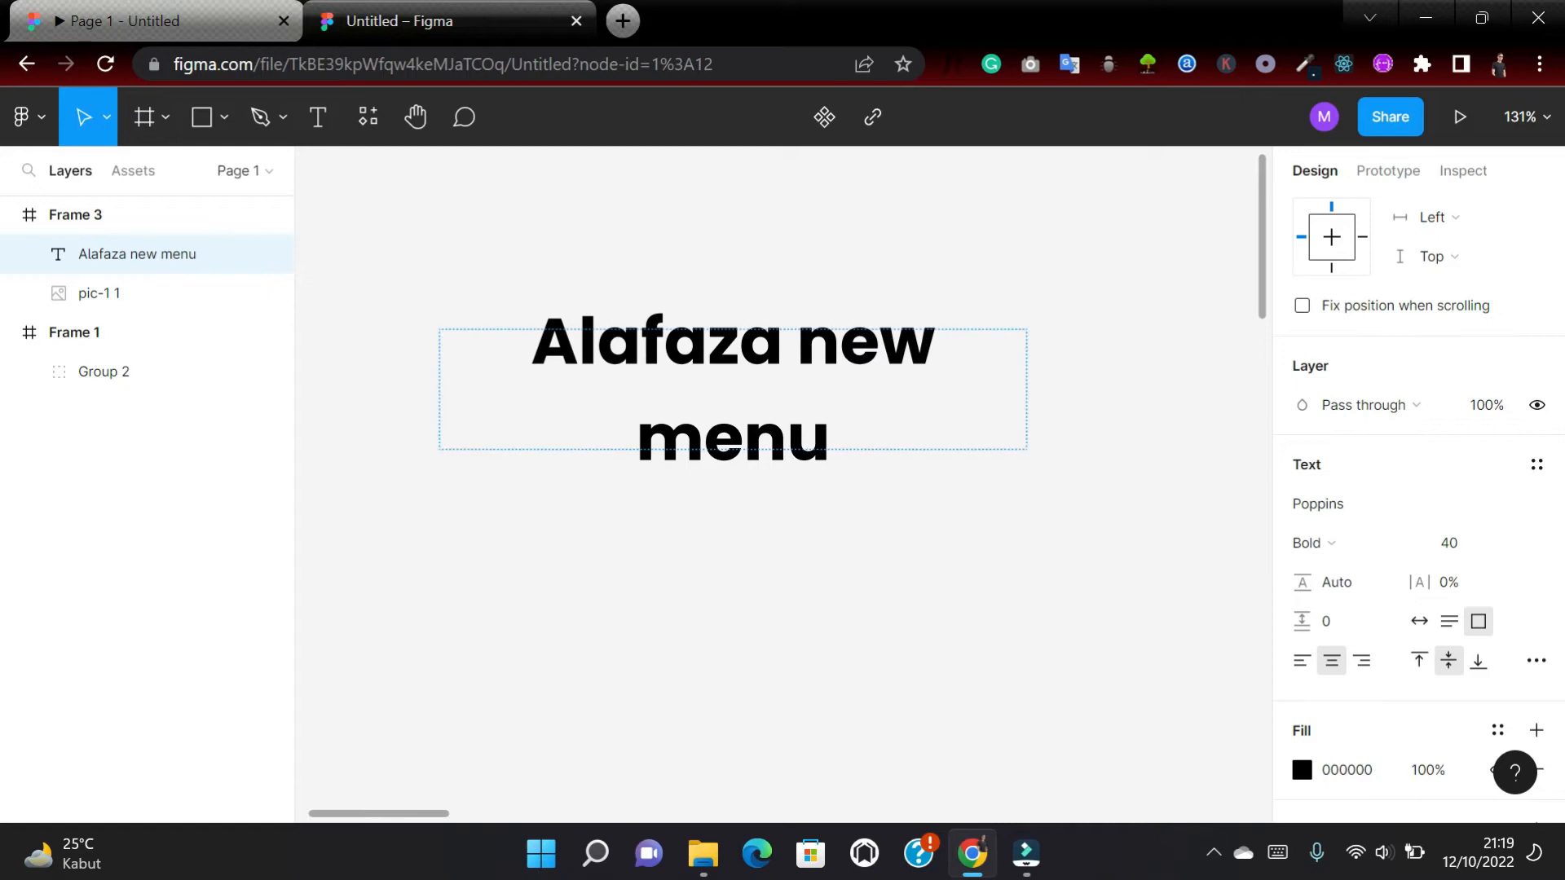
pyautogui.click(950, 504)
# Widen the "Alafaza new menu" text box to 563 and align its text left.
pyautogui.moveTo(1025, 392); pyautogui.dragTo(1115, 392)
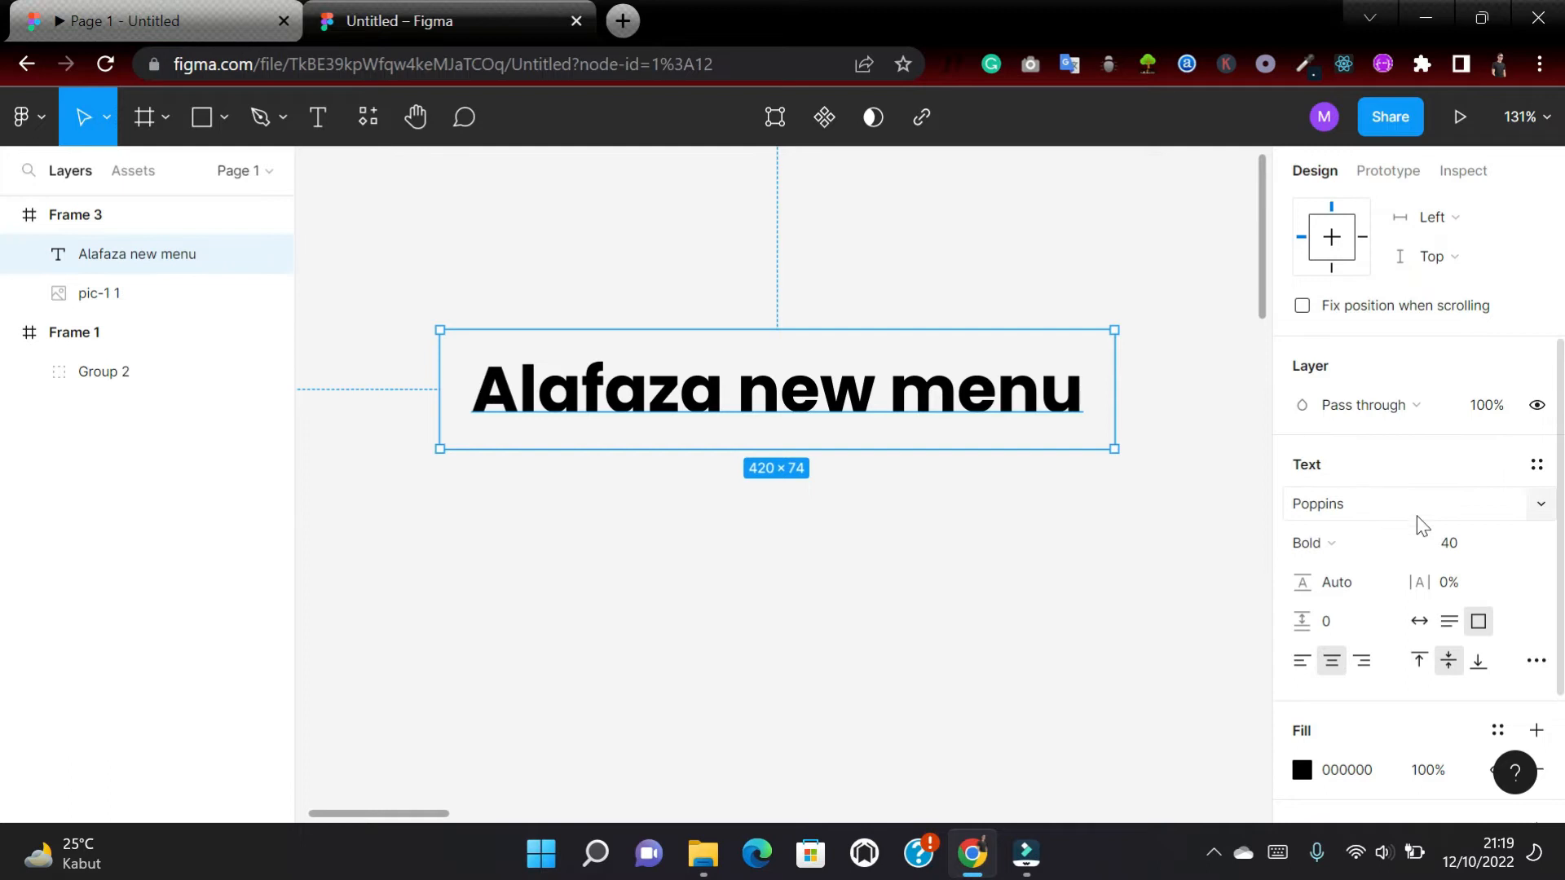
pyautogui.scroll(3, 1331, 444)
pyautogui.click(1368, 314)
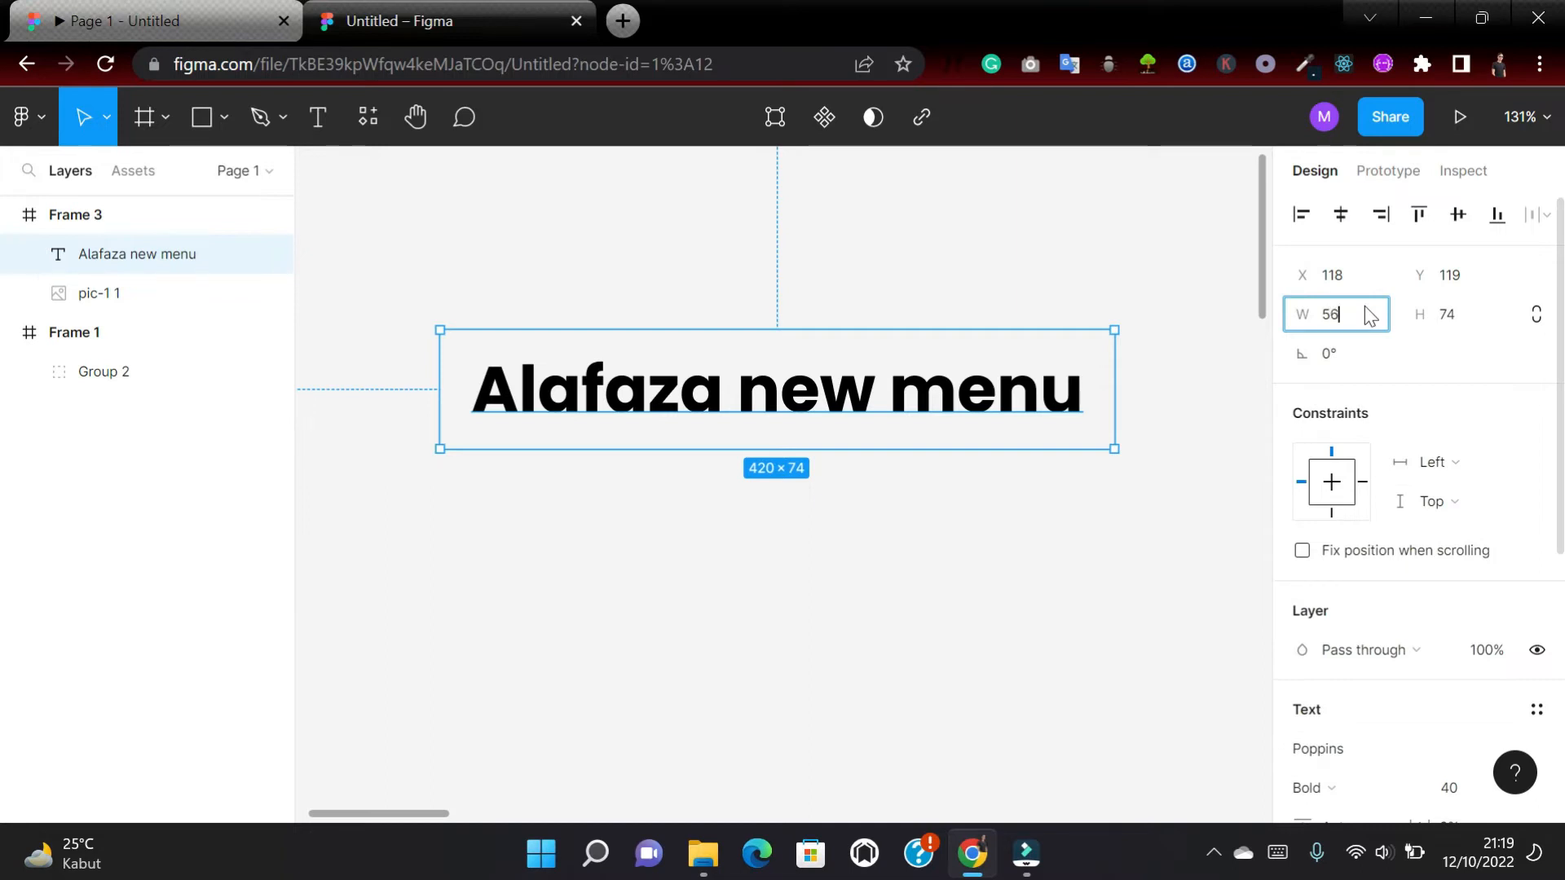
pyautogui.press('Return')
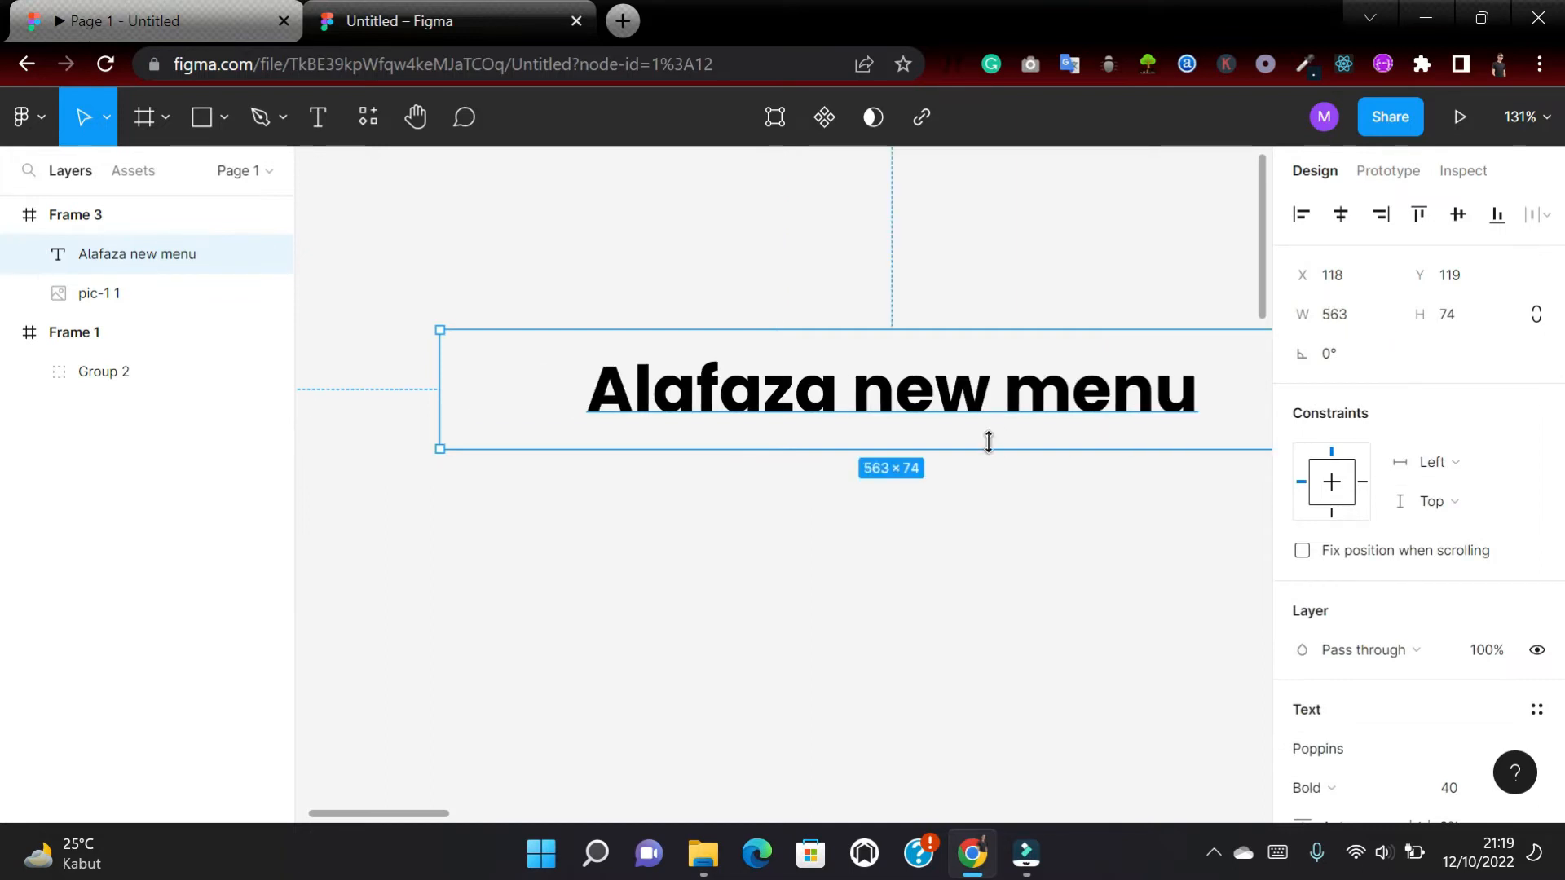
pyautogui.hscroll(3, 989, 441)
pyautogui.scroll(-2, 989, 442)
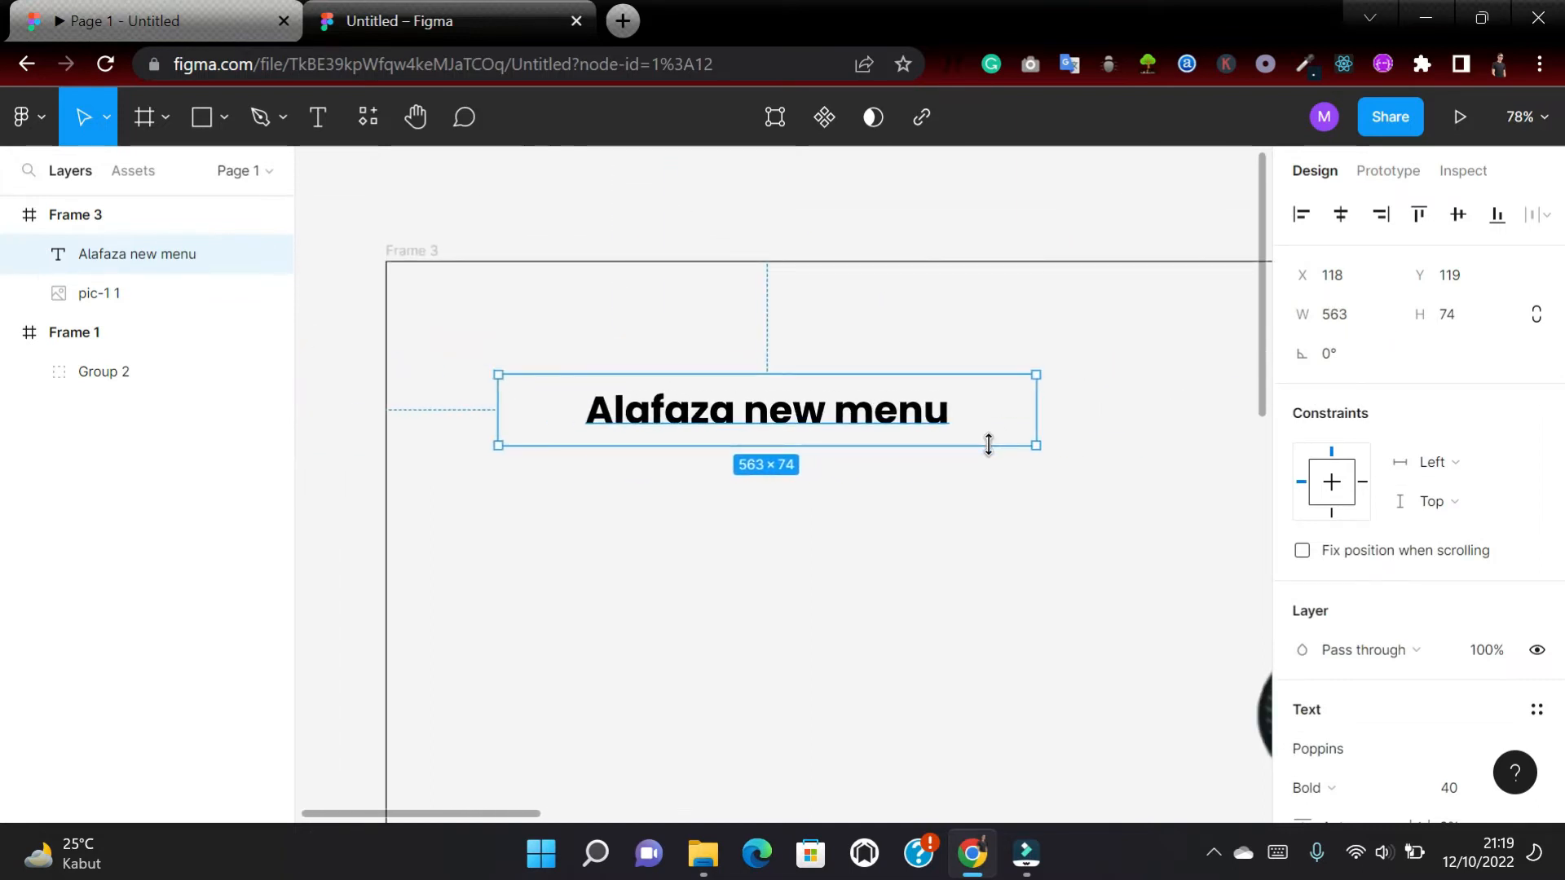
pyautogui.scroll(-5, 1449, 677)
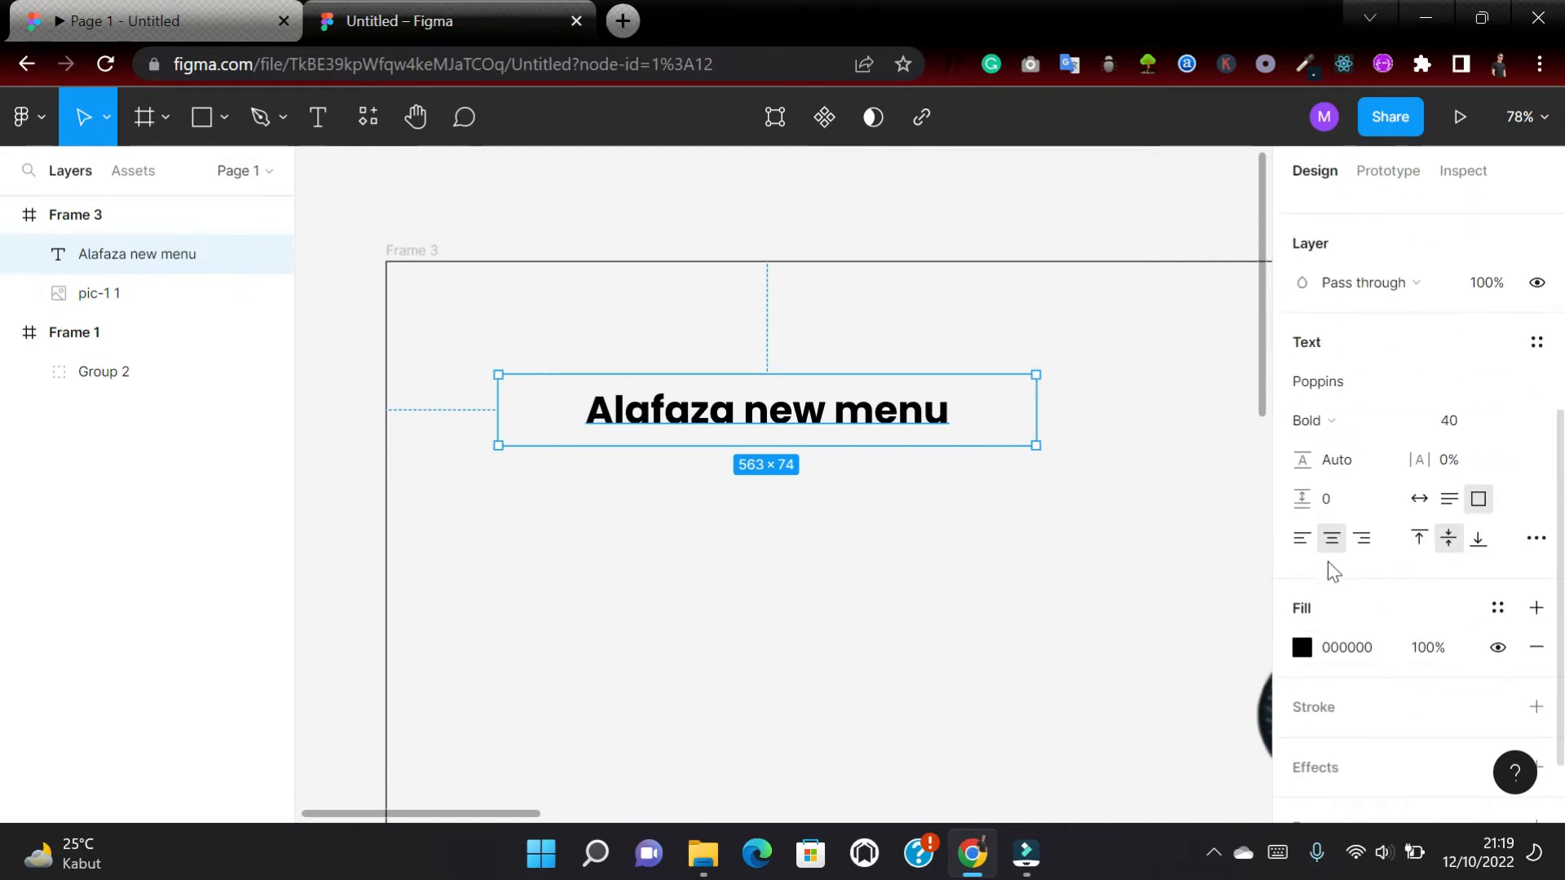
pyautogui.click(1300, 541)
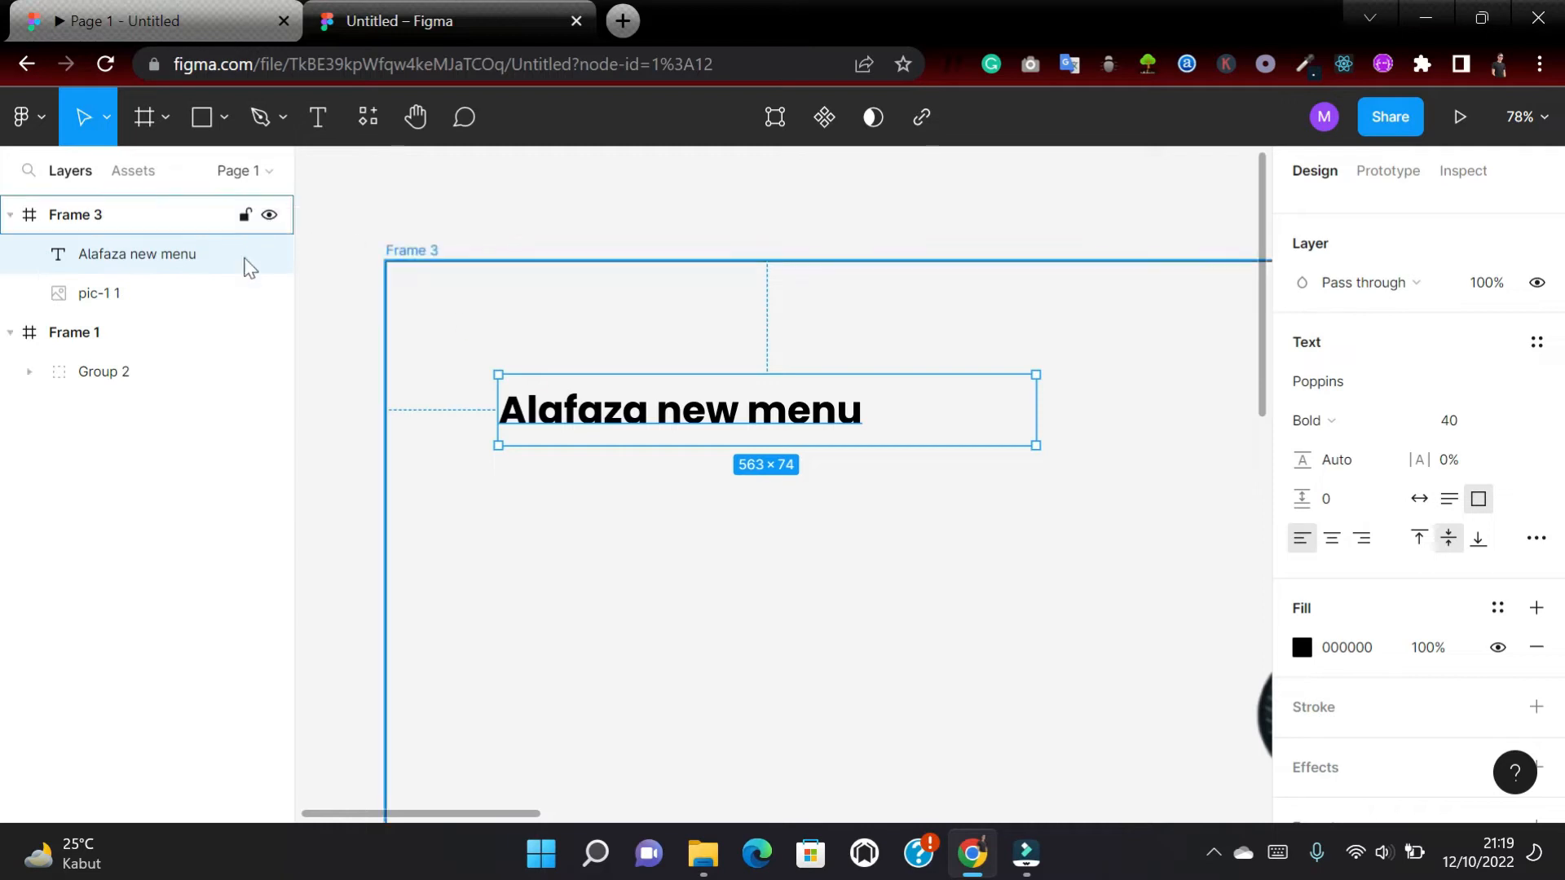
# Draw a horizontal line about 213 long under the "Alafaza new menu" heading and set its stroke width to 3.
pyautogui.click(222, 124)
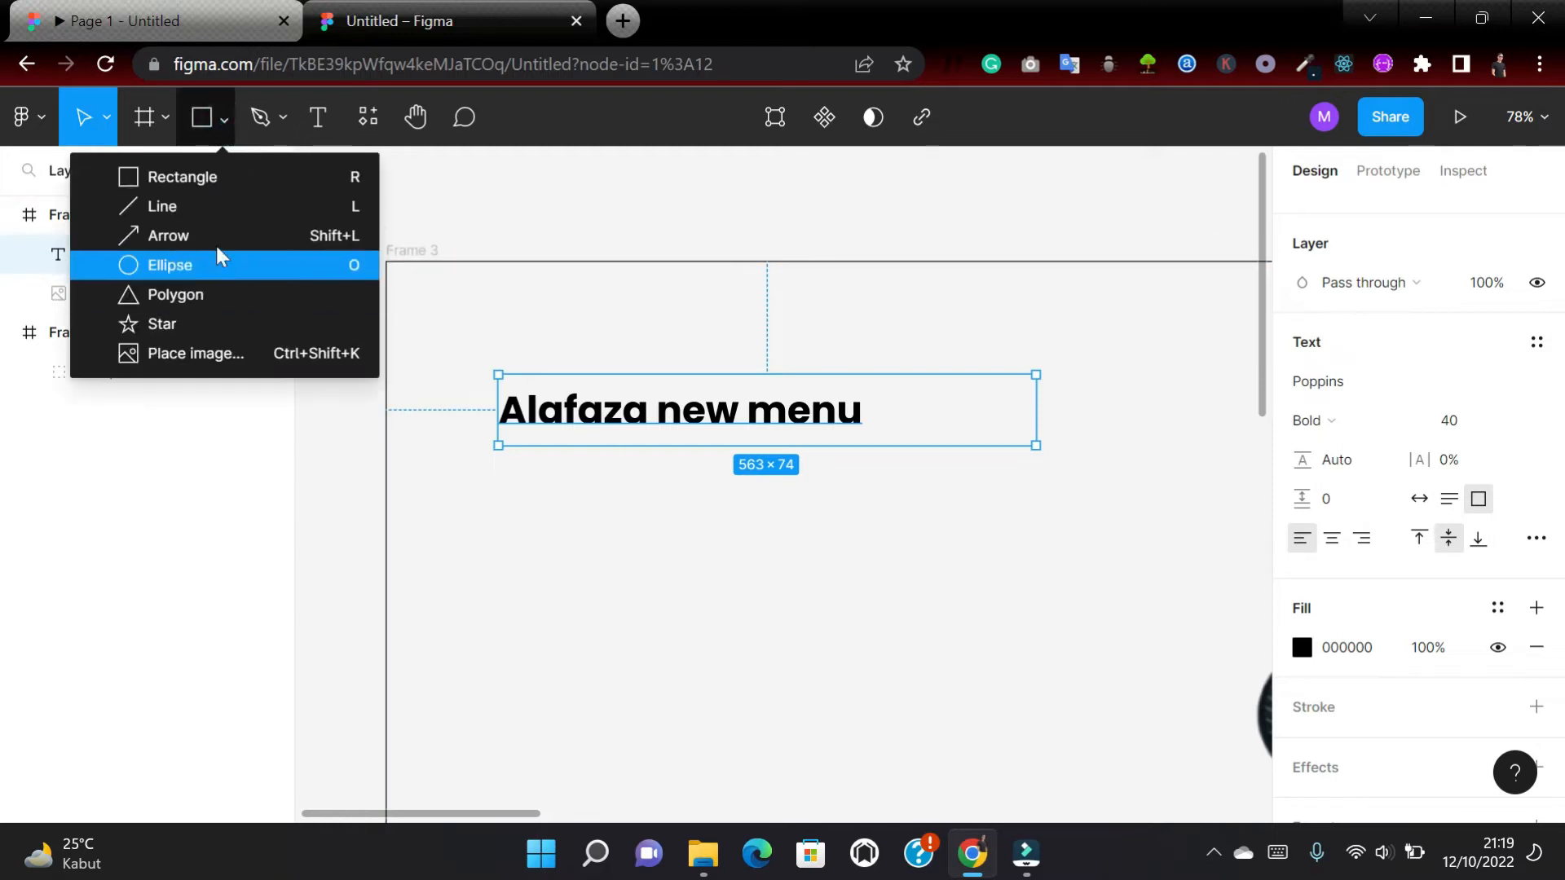
pyautogui.click(207, 212)
pyautogui.moveTo(489, 470)
pyautogui.mouseDown()
pyautogui.moveTo(628, 499)
pyautogui.moveTo(692, 468)
pyautogui.mouseUp()
pyautogui.click(1460, 575)
pyautogui.write('3')
pyautogui.press('Return')
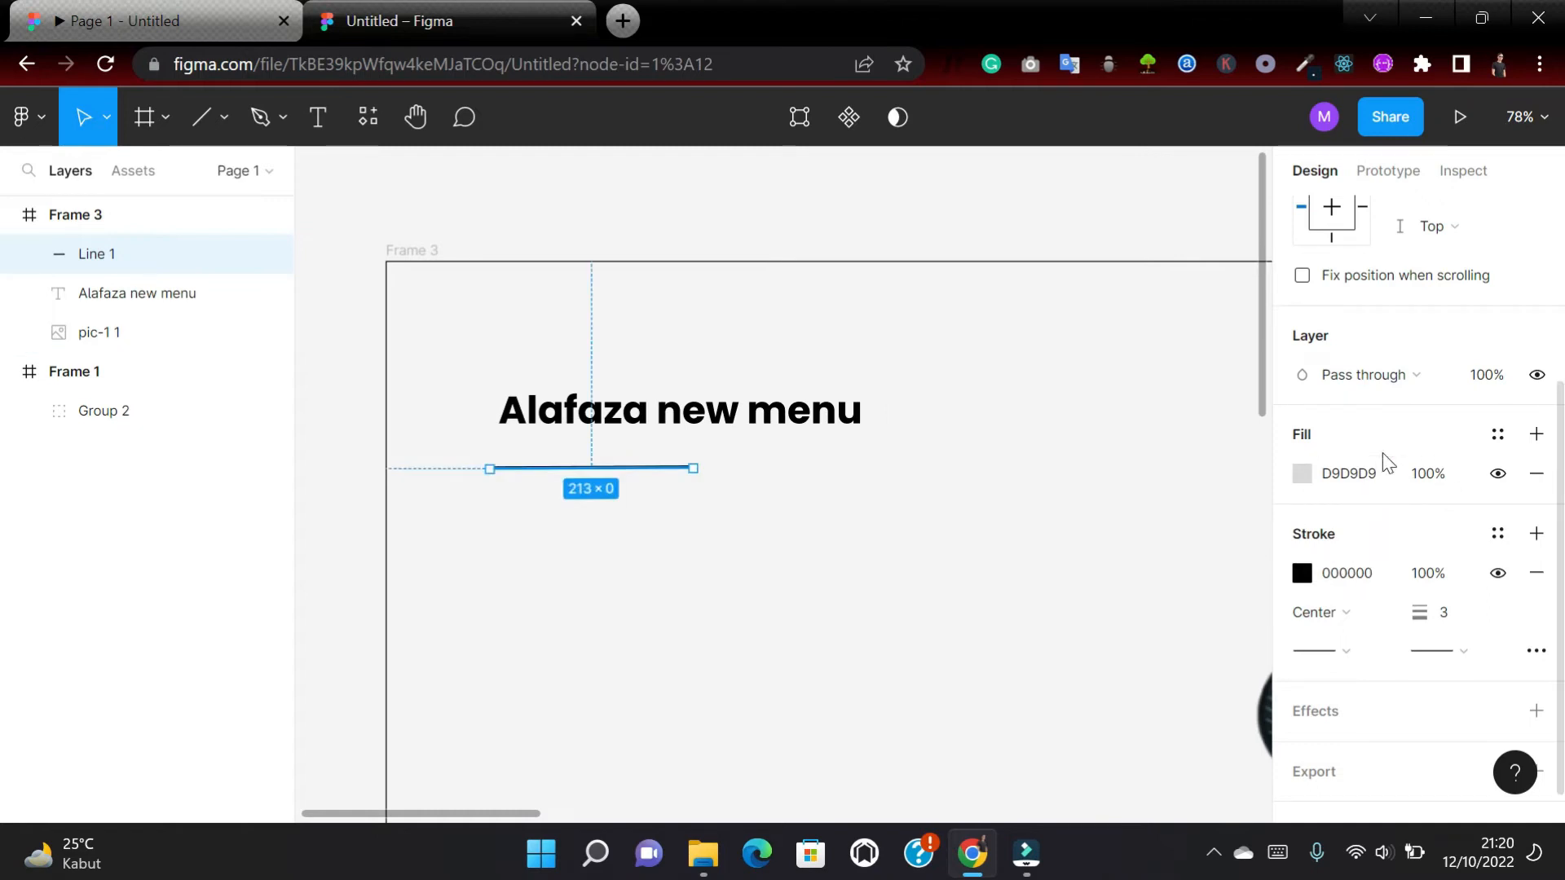
# Set the width of the line under the heading to 150.
pyautogui.scroll(4, 1386, 457)
pyautogui.click(1362, 296)
pyautogui.write('150')
pyautogui.press('Return')
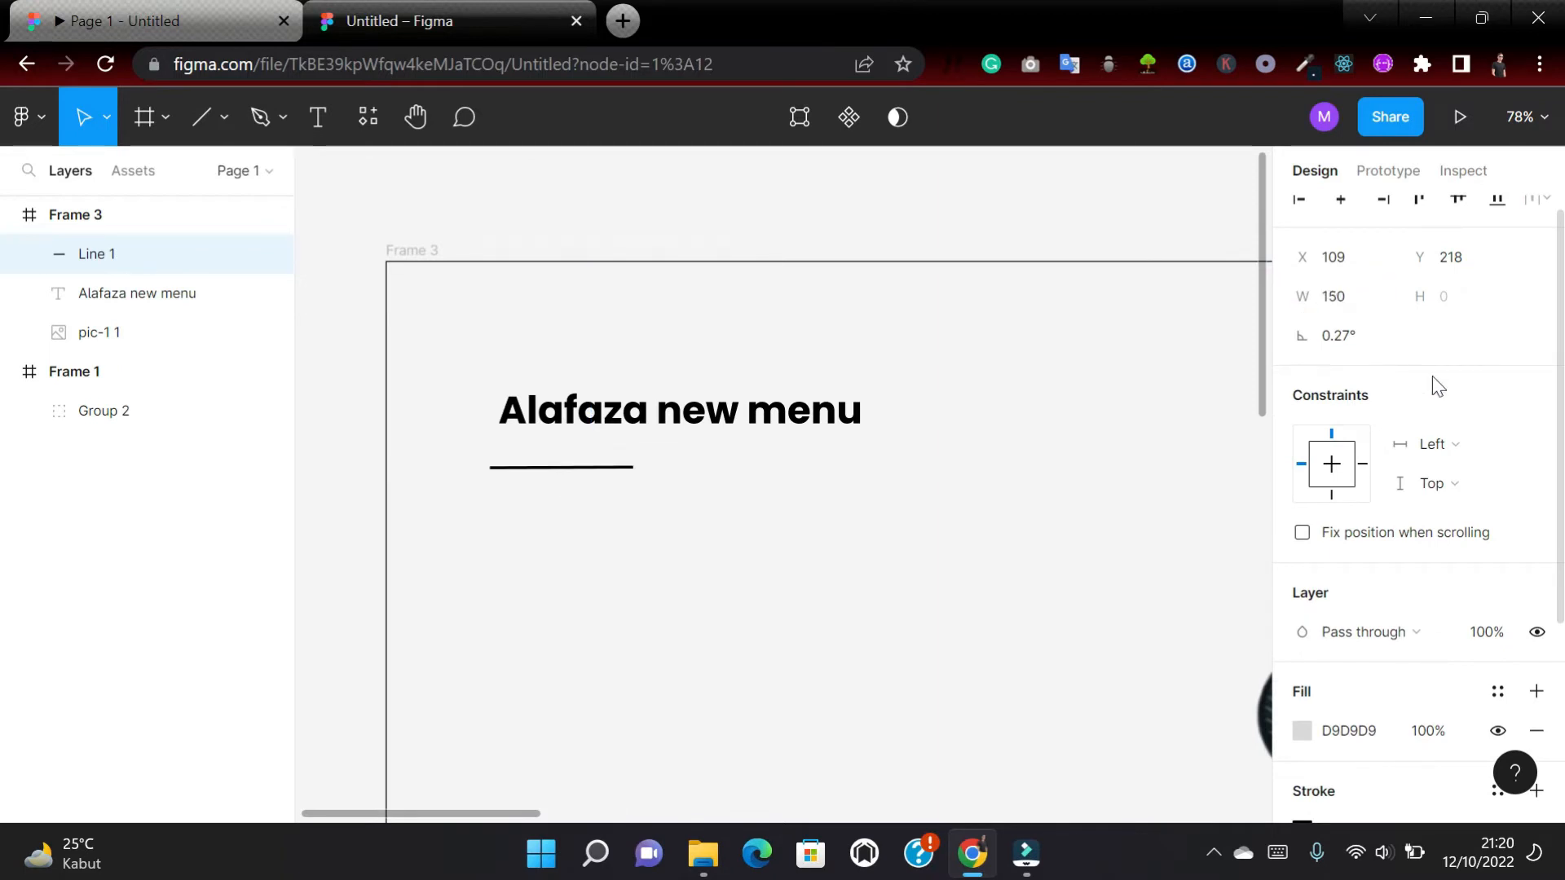
# Duplicate the line under the heading and place the copy below the original at about X 115, Y 248.7.
pyautogui.hotkey('ctrl', 'c')
pyautogui.hotkey('ctrl', 'v')
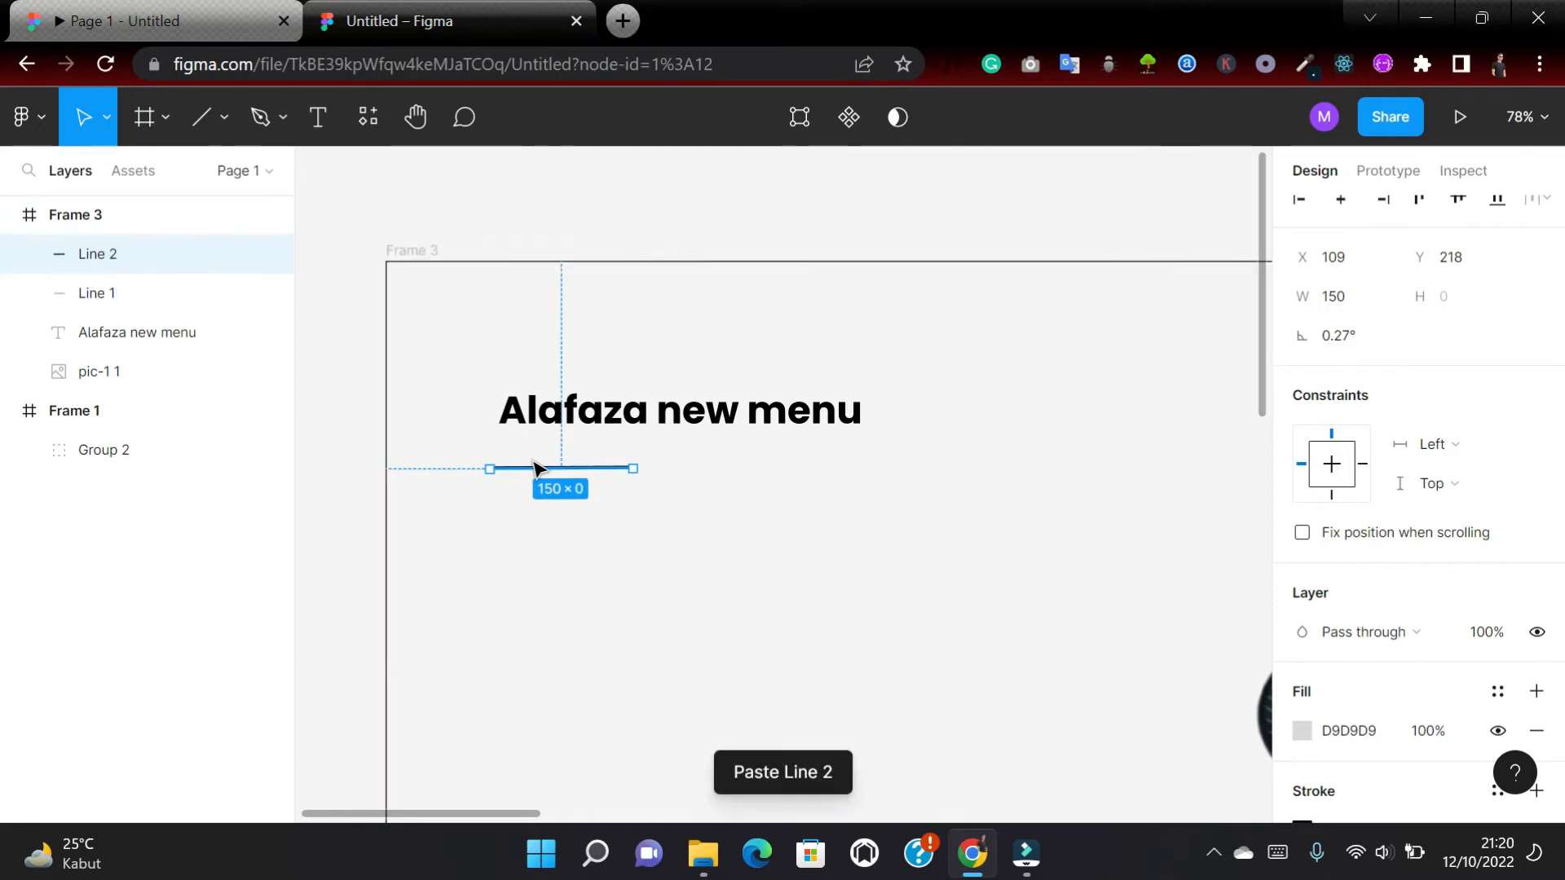
pyautogui.moveTo(534, 454); pyautogui.dragTo(543, 486)
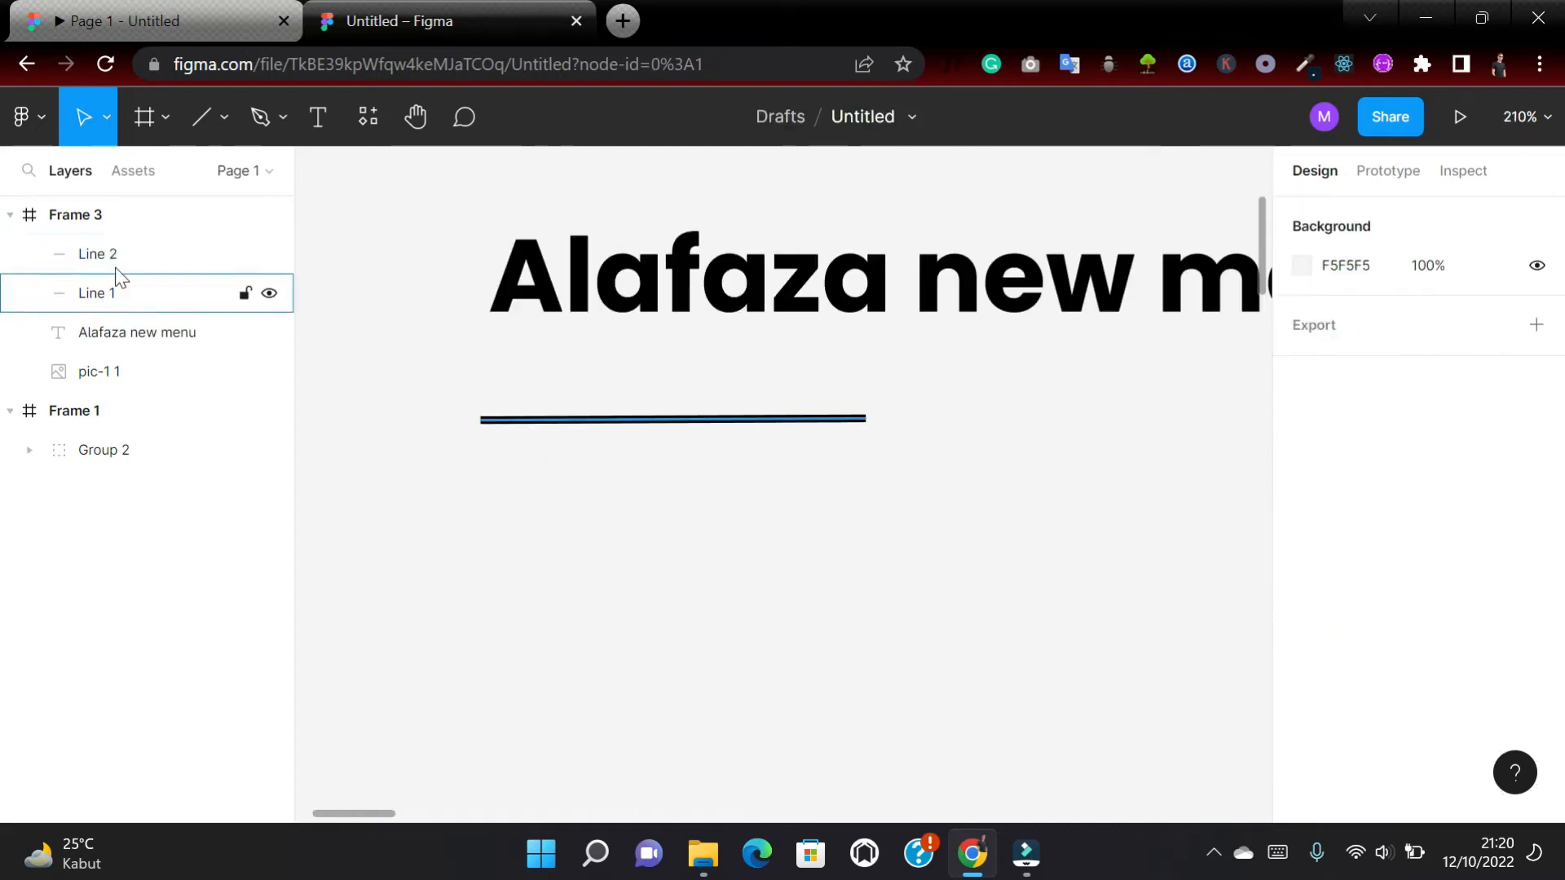
pyautogui.click(104, 256)
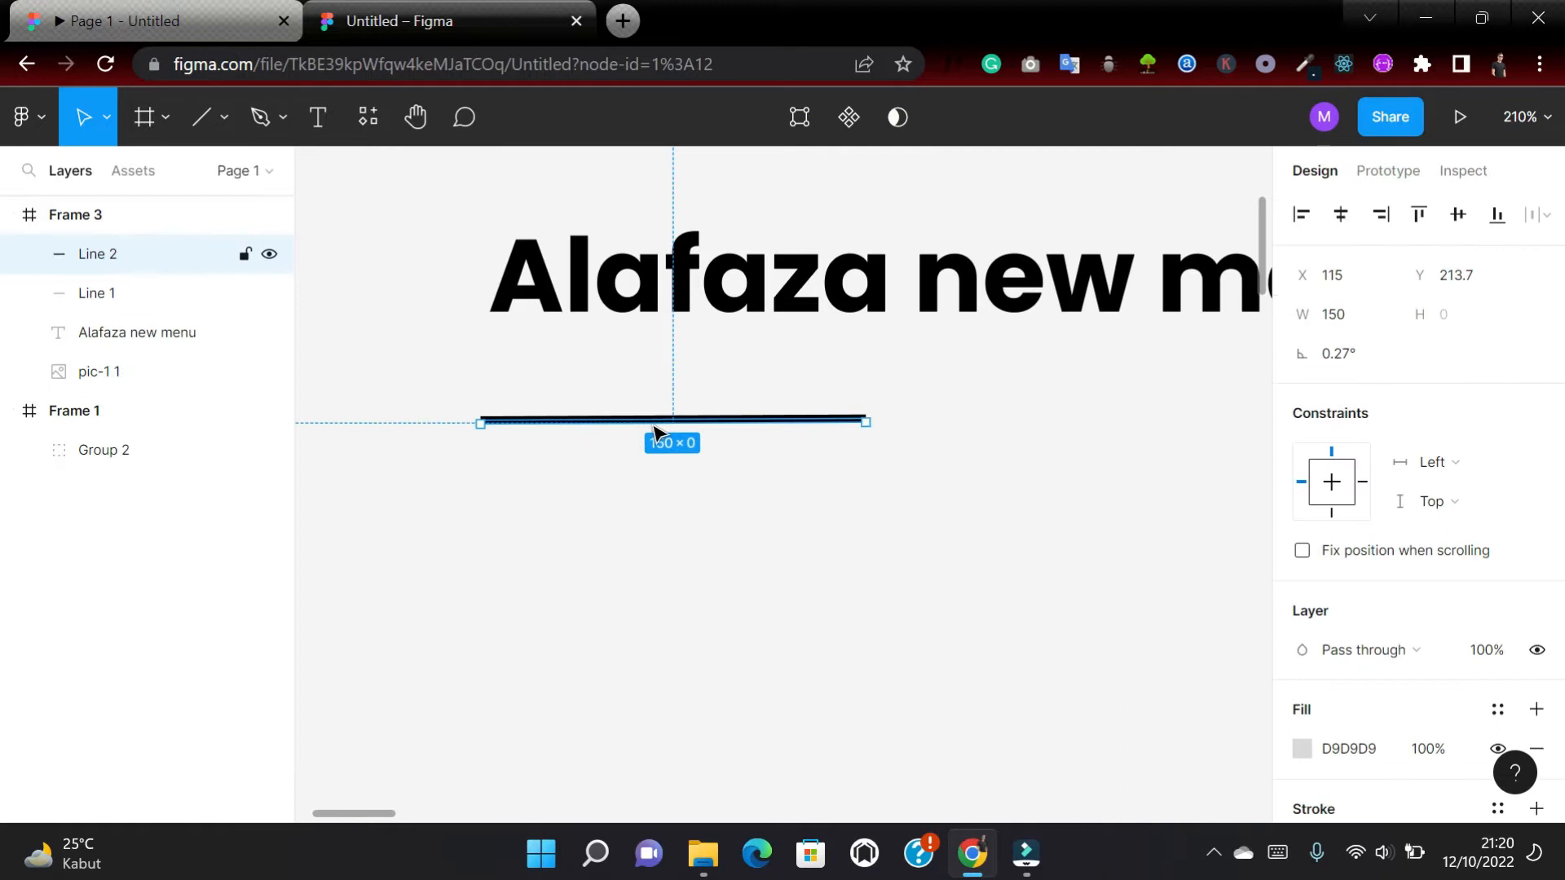
pyautogui.moveTo(657, 431); pyautogui.dragTo(657, 518)
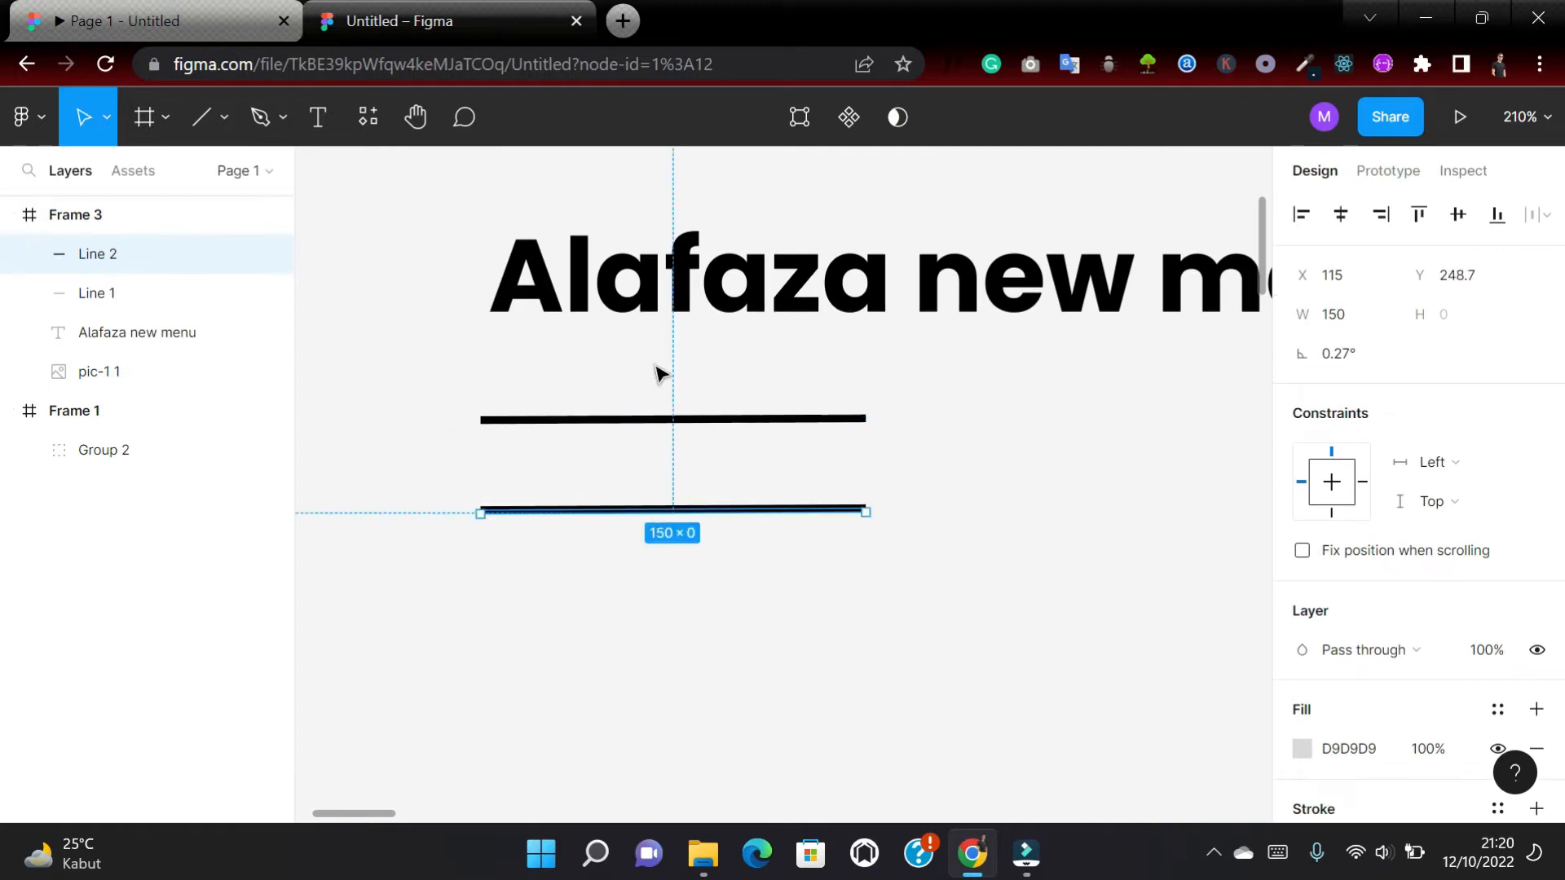
# Add a text box about 212 × 18 between the two lines, reading "October".
pyautogui.click(318, 116)
pyautogui.moveTo(472, 445); pyautogui.dragTo(1018, 492)
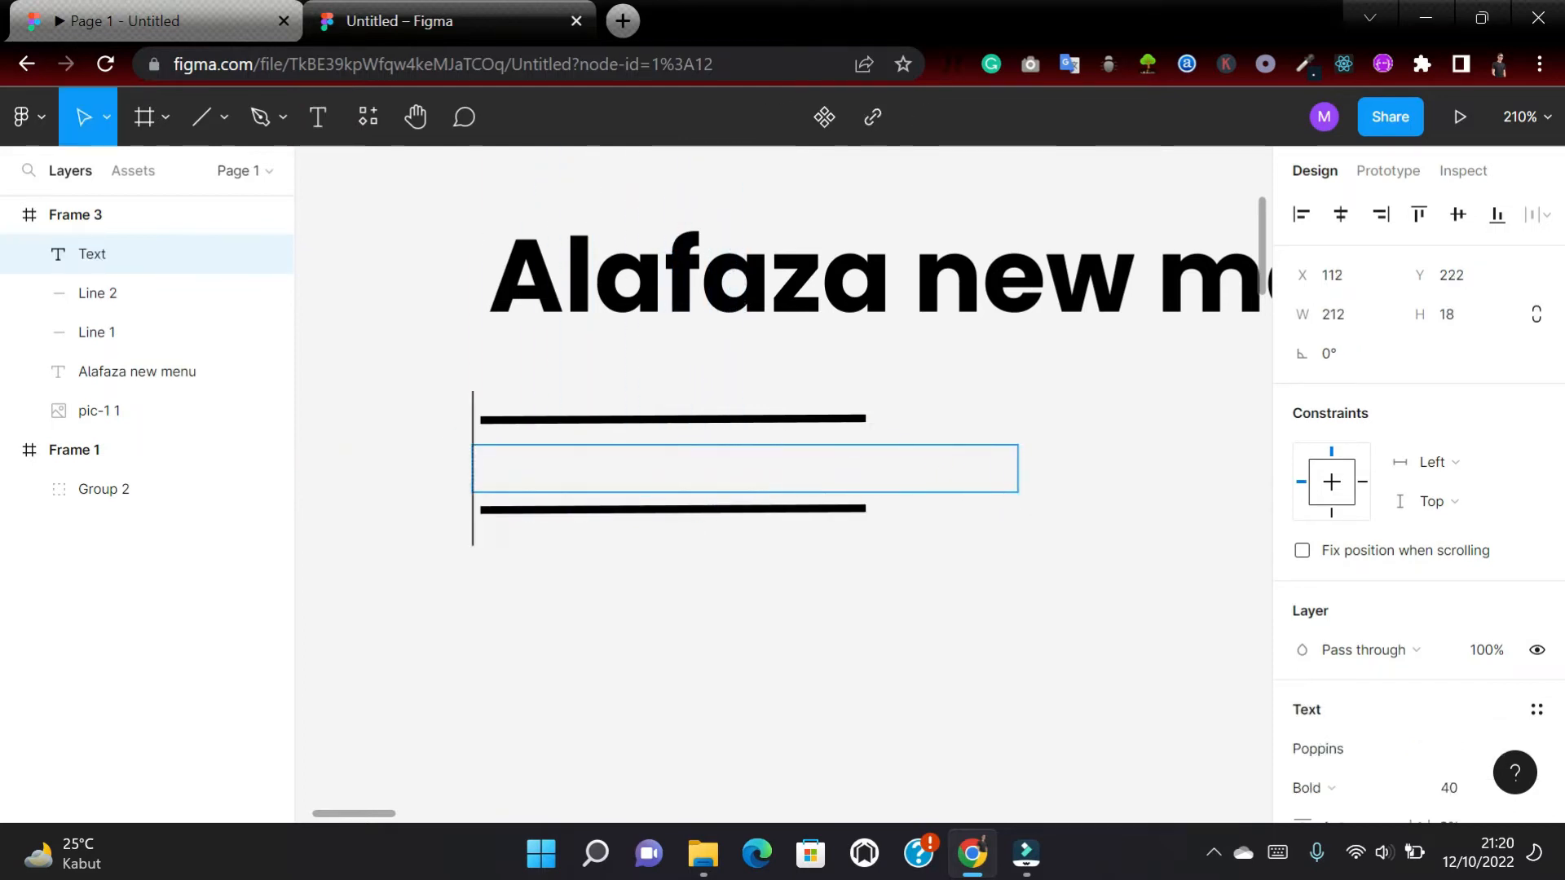
pyautogui.write('Octobe')
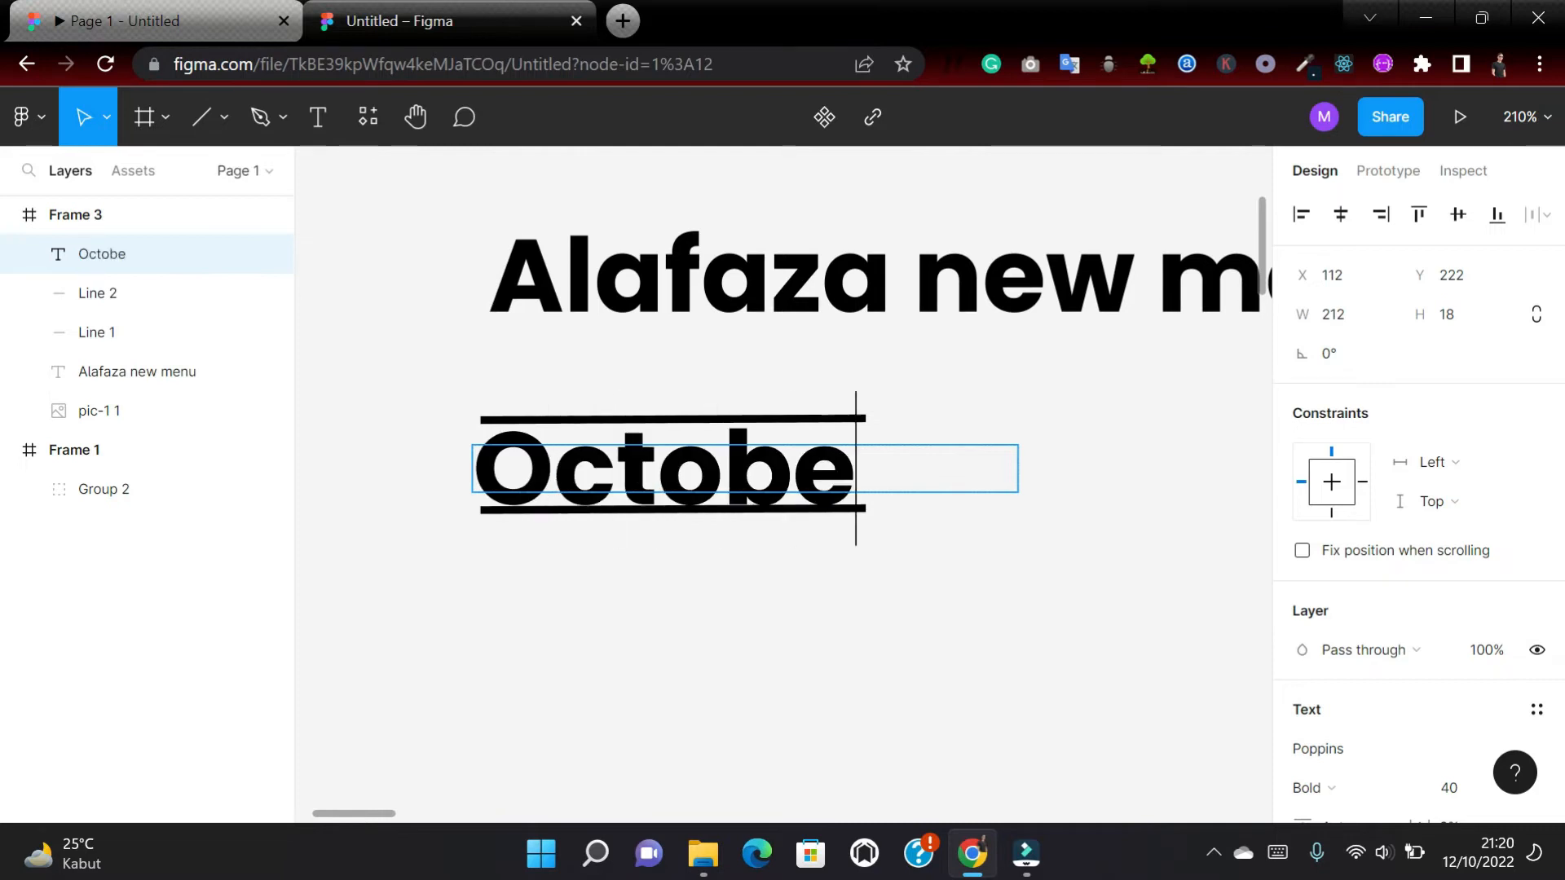
pyautogui.write('r')
pyautogui.click(1017, 492)
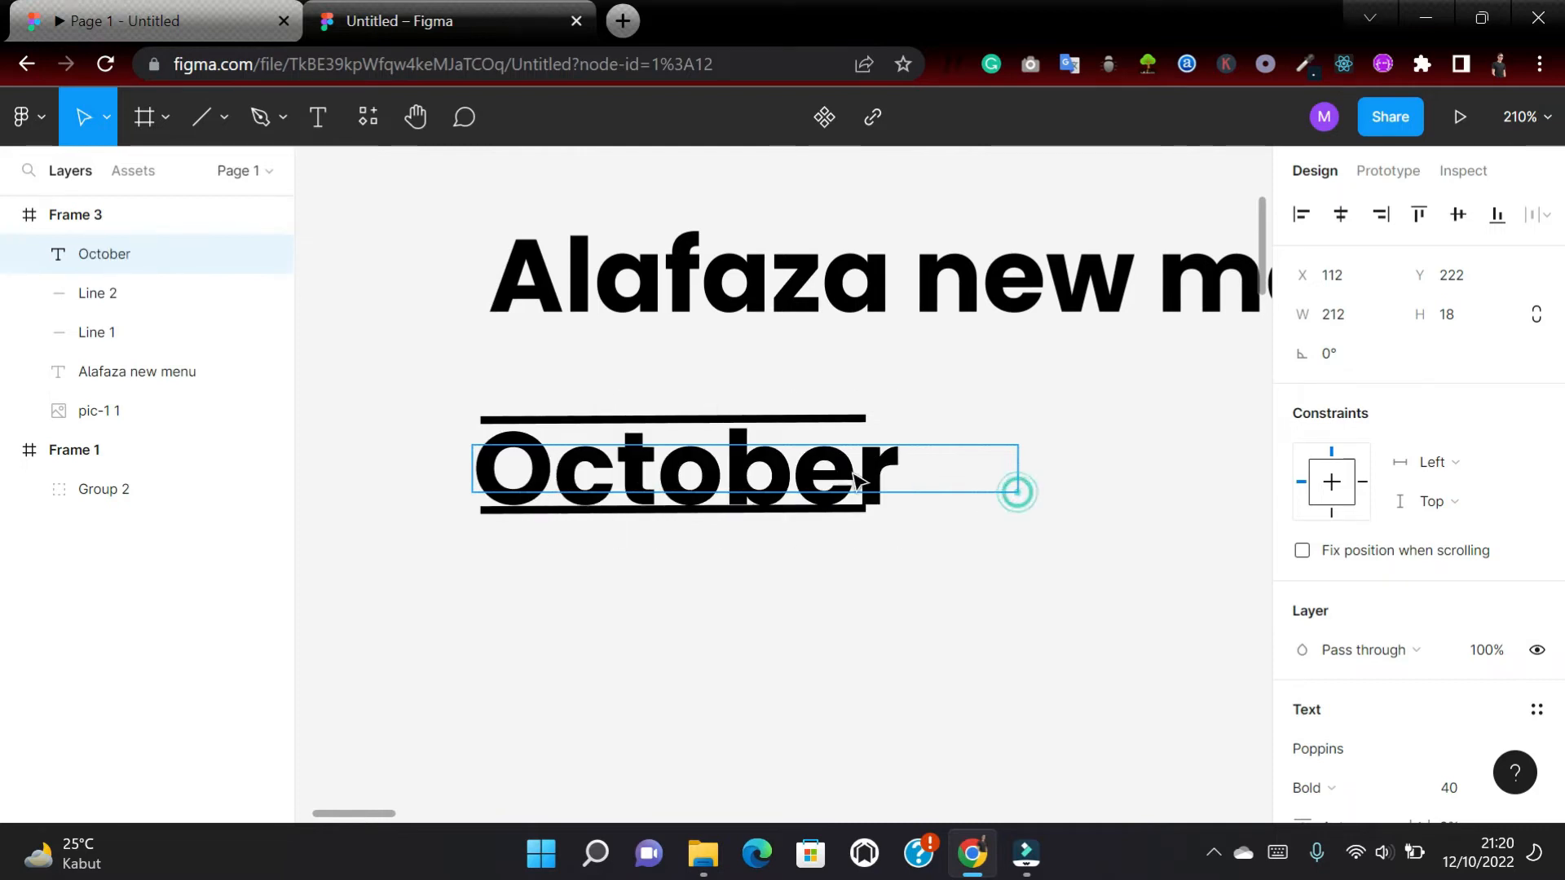
# Set the whole "October" text to font size 24.
pyautogui.click(898, 463)
pyautogui.hotkey('shift', 'Left')
pyautogui.hotkey('shift', 'Left')
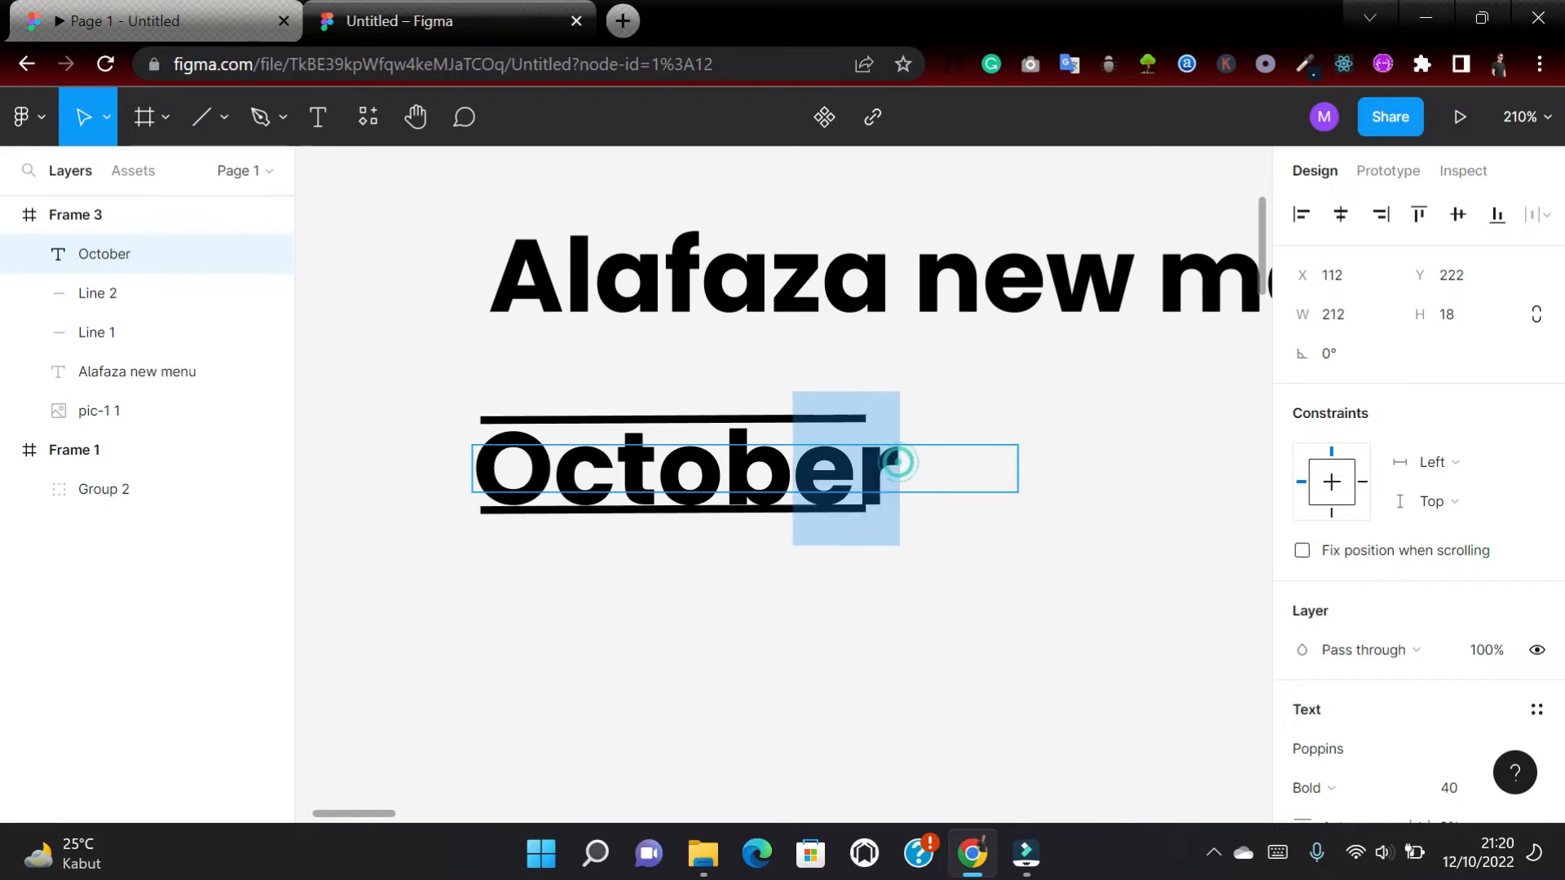
pyautogui.hotkey('shift', 'Left')
pyautogui.hotkey('shift', 'Left')
pyautogui.hotkey('shift', 'Left')
pyautogui.hotkey('shift', 'Left')
pyautogui.hotkey('shift', 'Left')
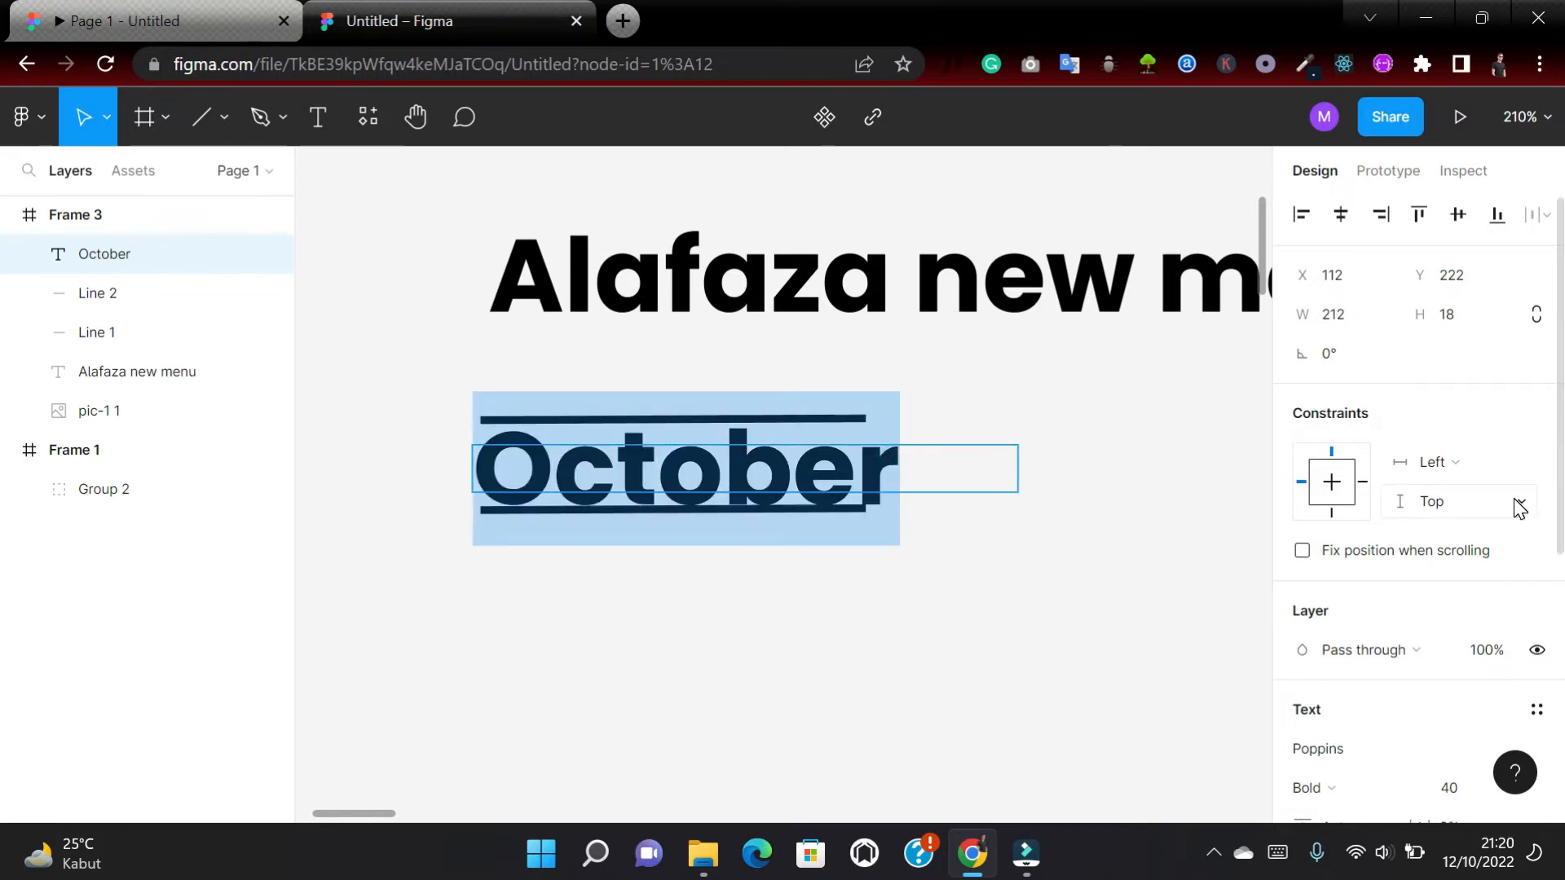
pyautogui.scroll(-6, 1482, 636)
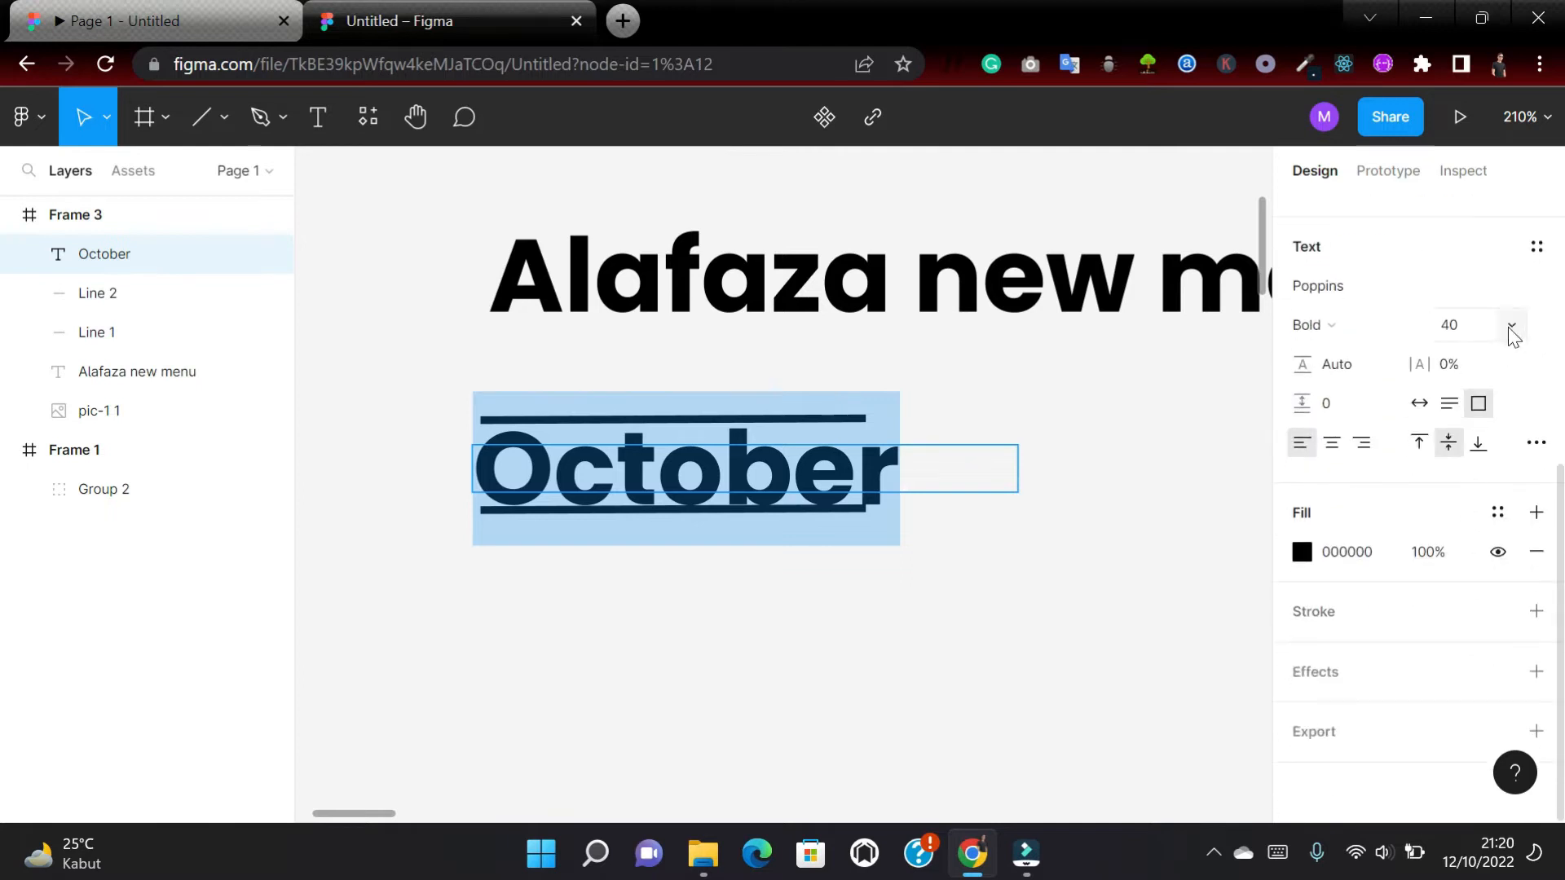
pyautogui.click(1513, 330)
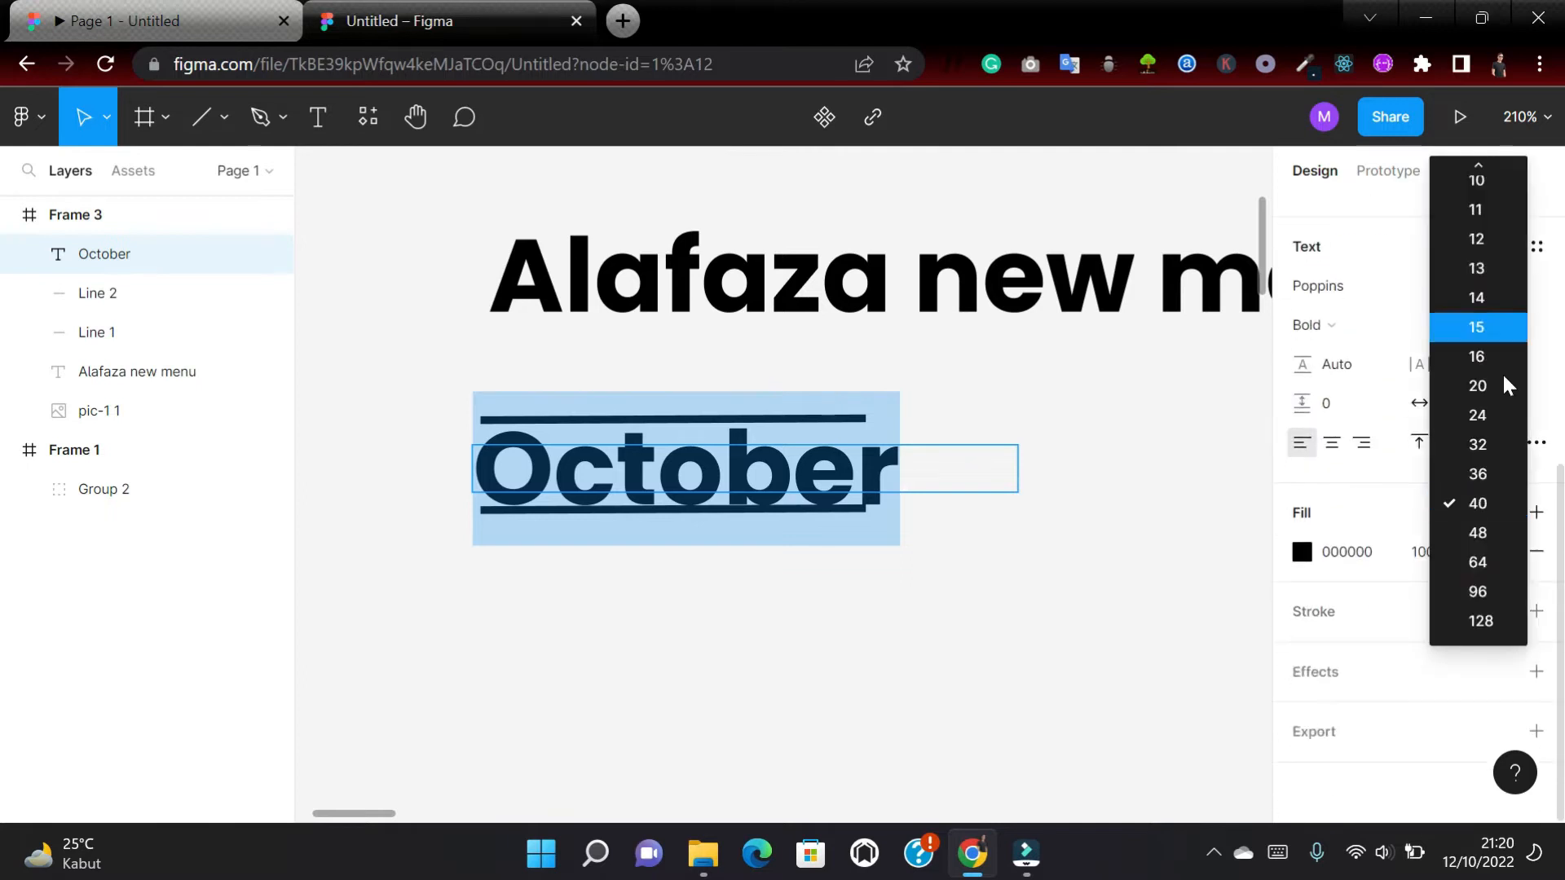
pyautogui.click(1479, 415)
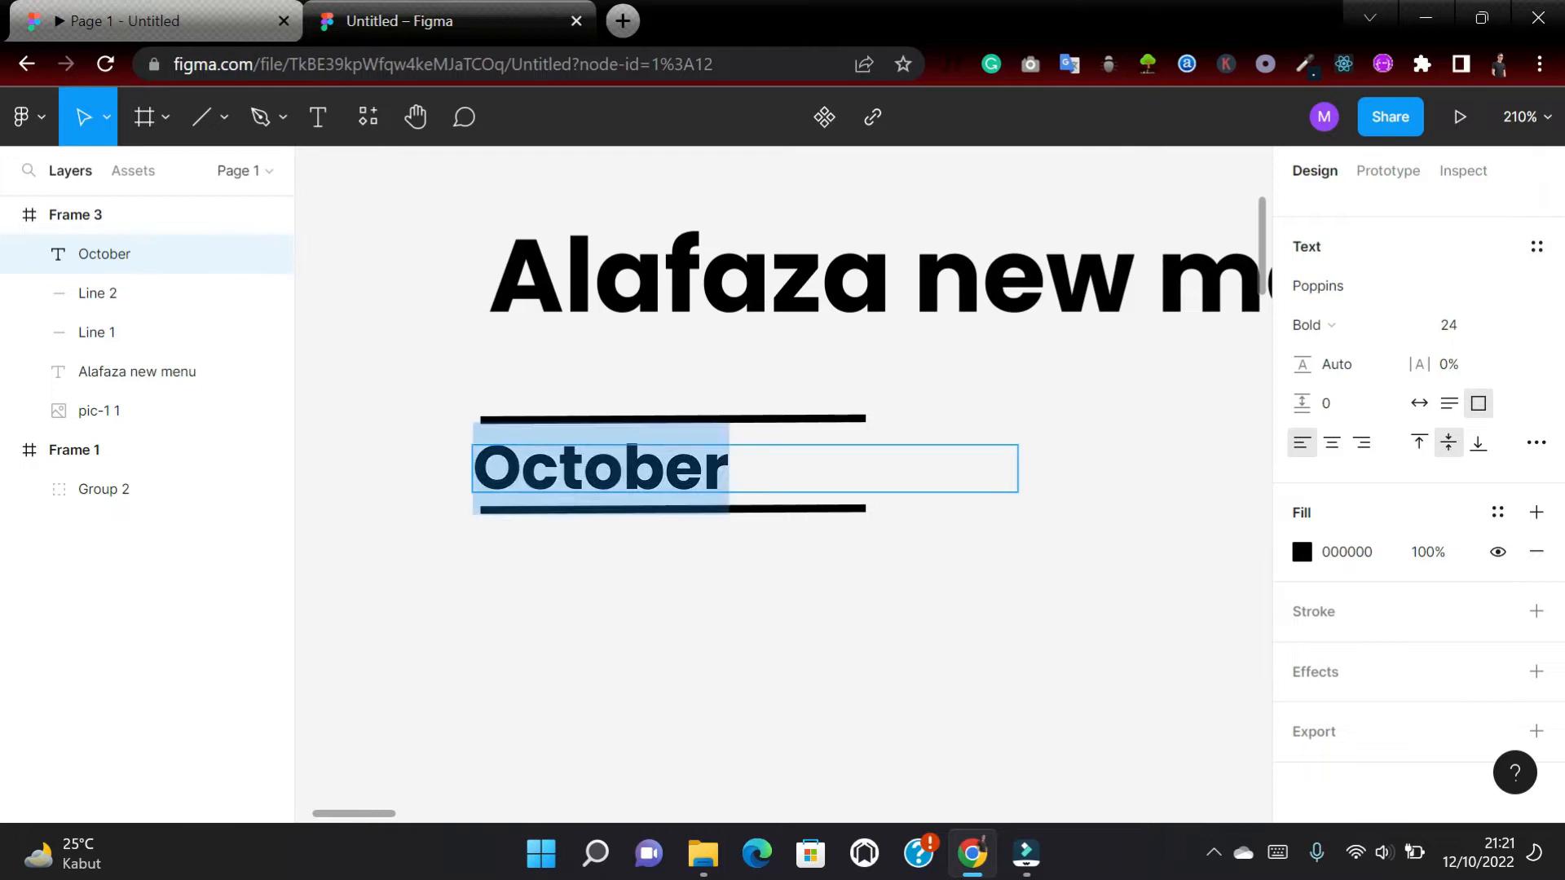
pyautogui.press('Escape')
pyautogui.click(875, 565)
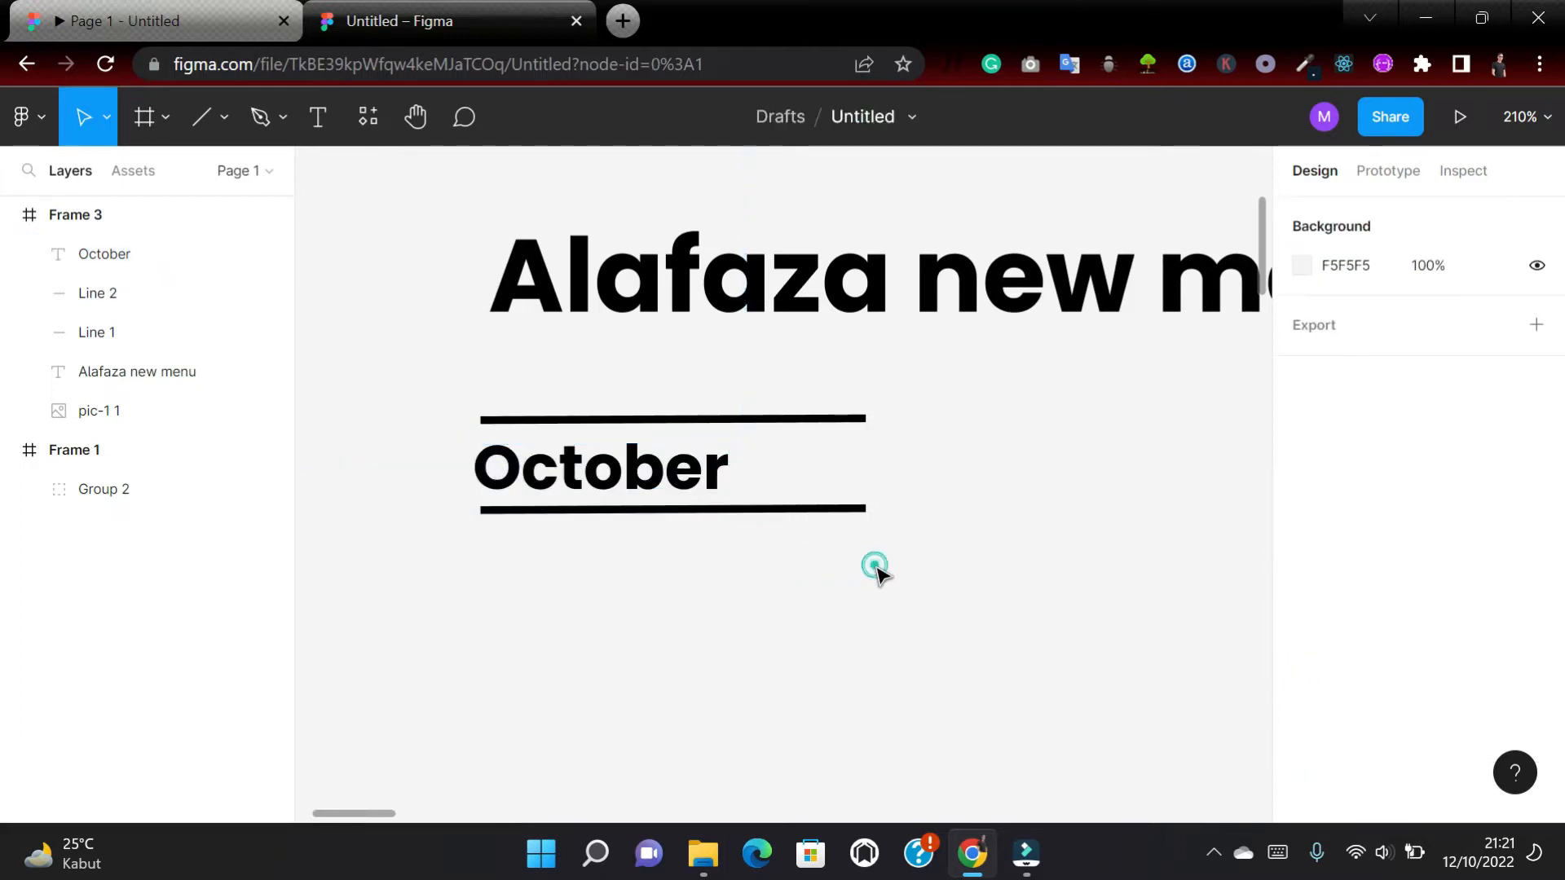
# Widen the "October" text box to about 387, reaching the end of the heading text.
pyautogui.click(849, 468)
pyautogui.moveTo(1019, 459); pyautogui.dragTo(957, 446)
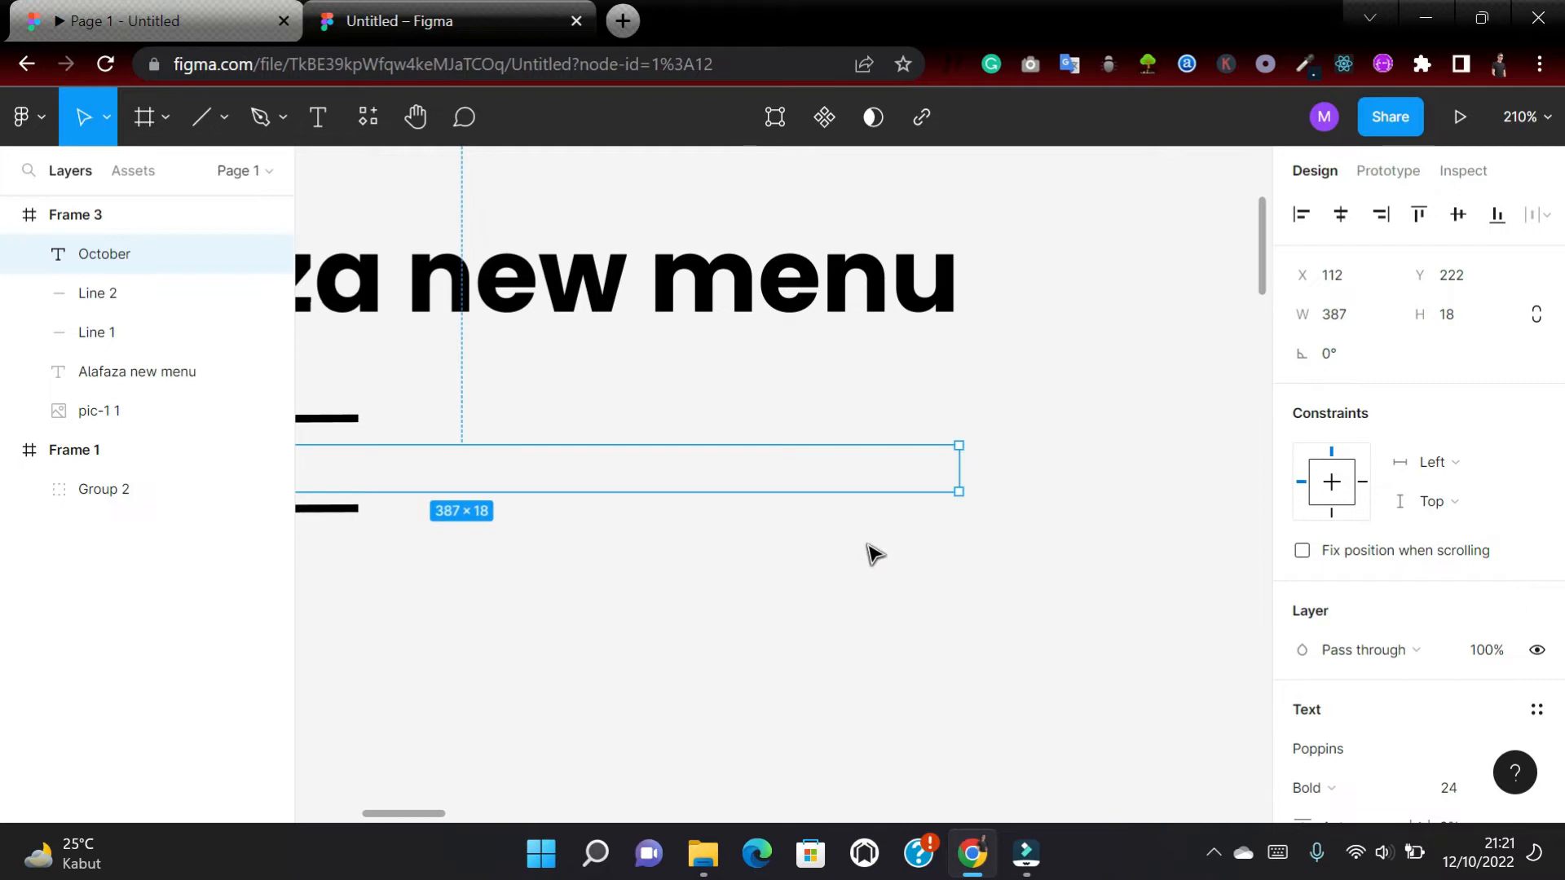
pyautogui.hotkey('shift', '2')
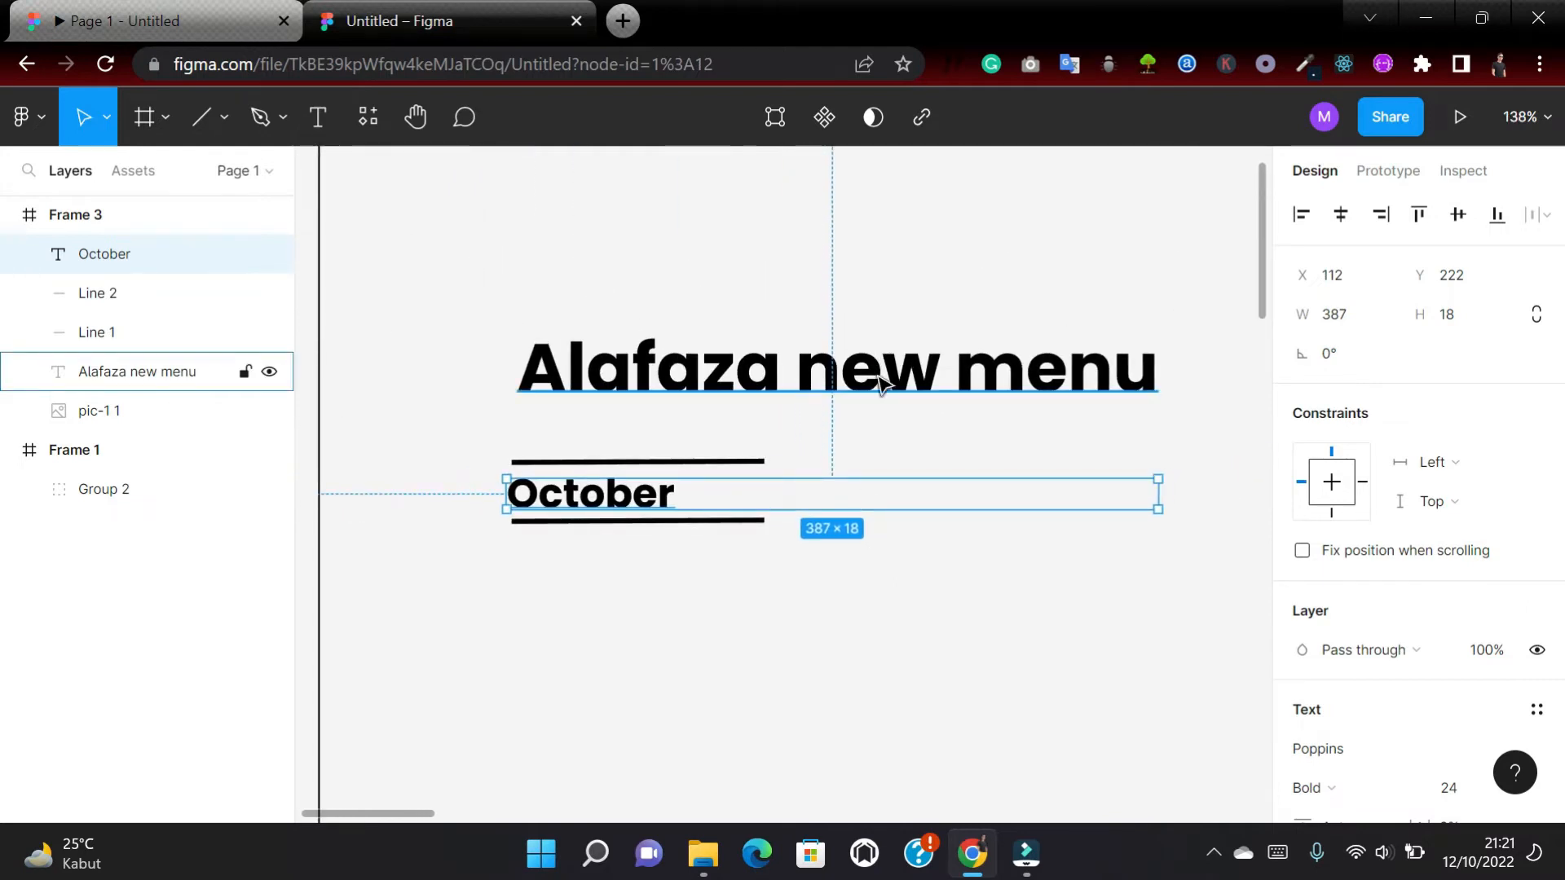
pyautogui.click(880, 383)
pyautogui.hotkey('shift', '2')
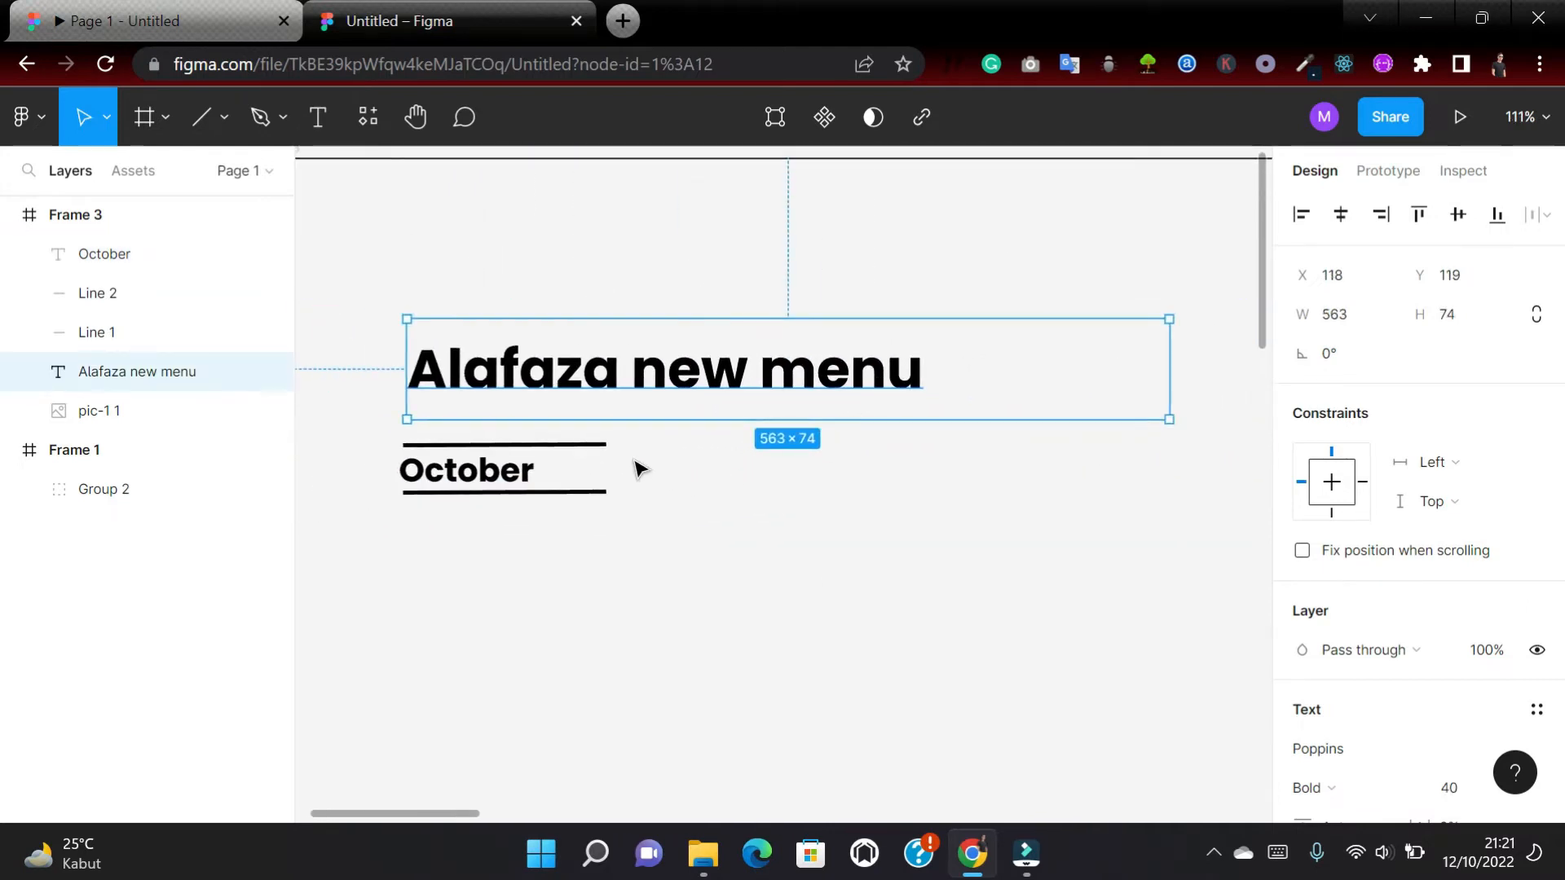
pyautogui.click(517, 477)
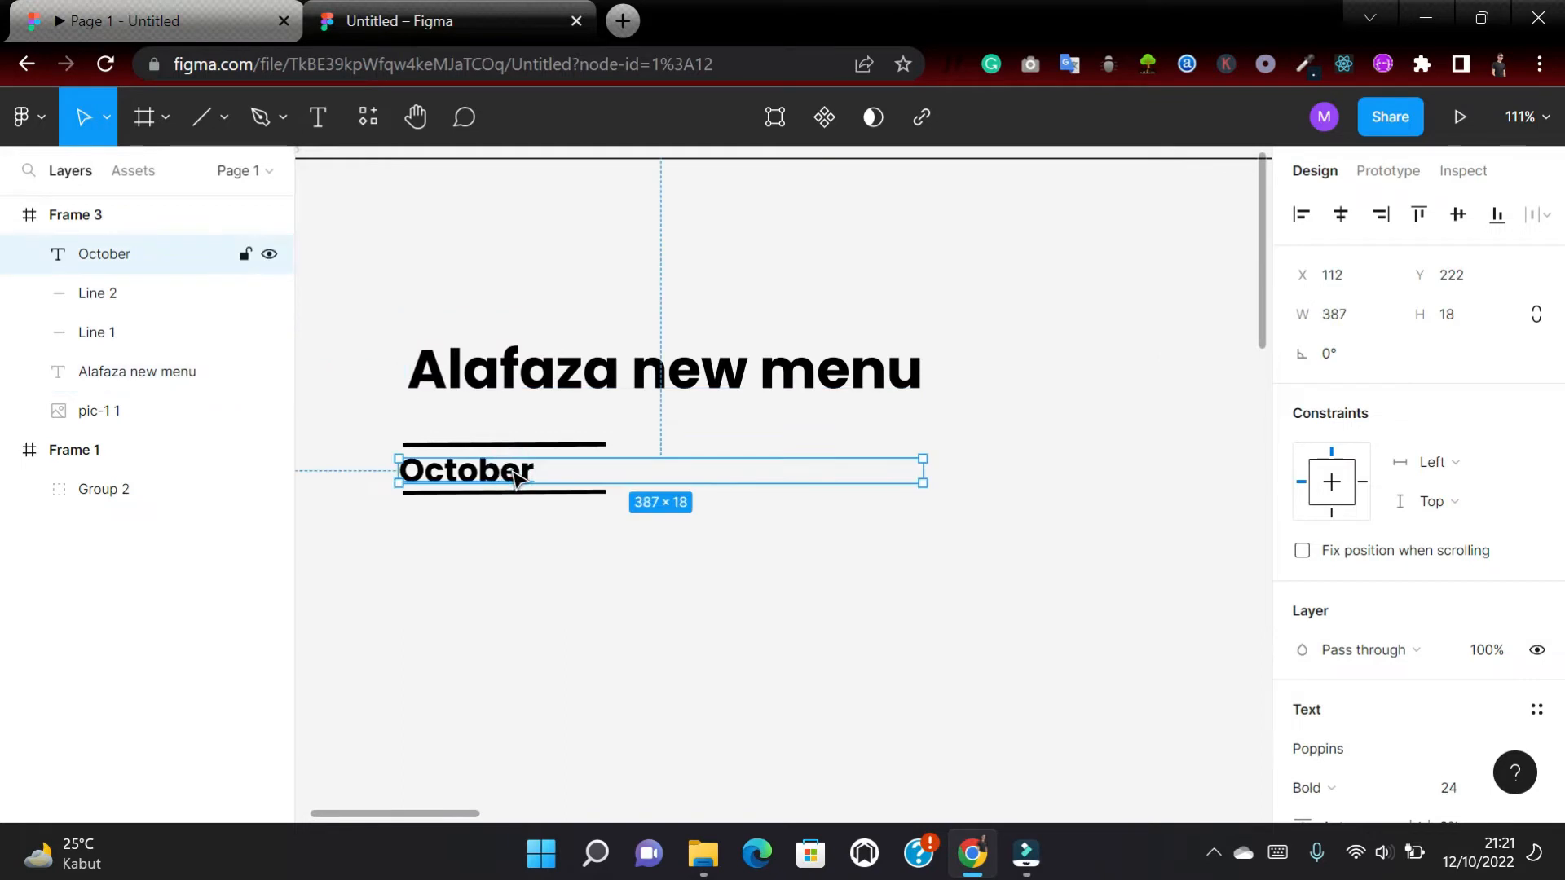
pyautogui.click(679, 522)
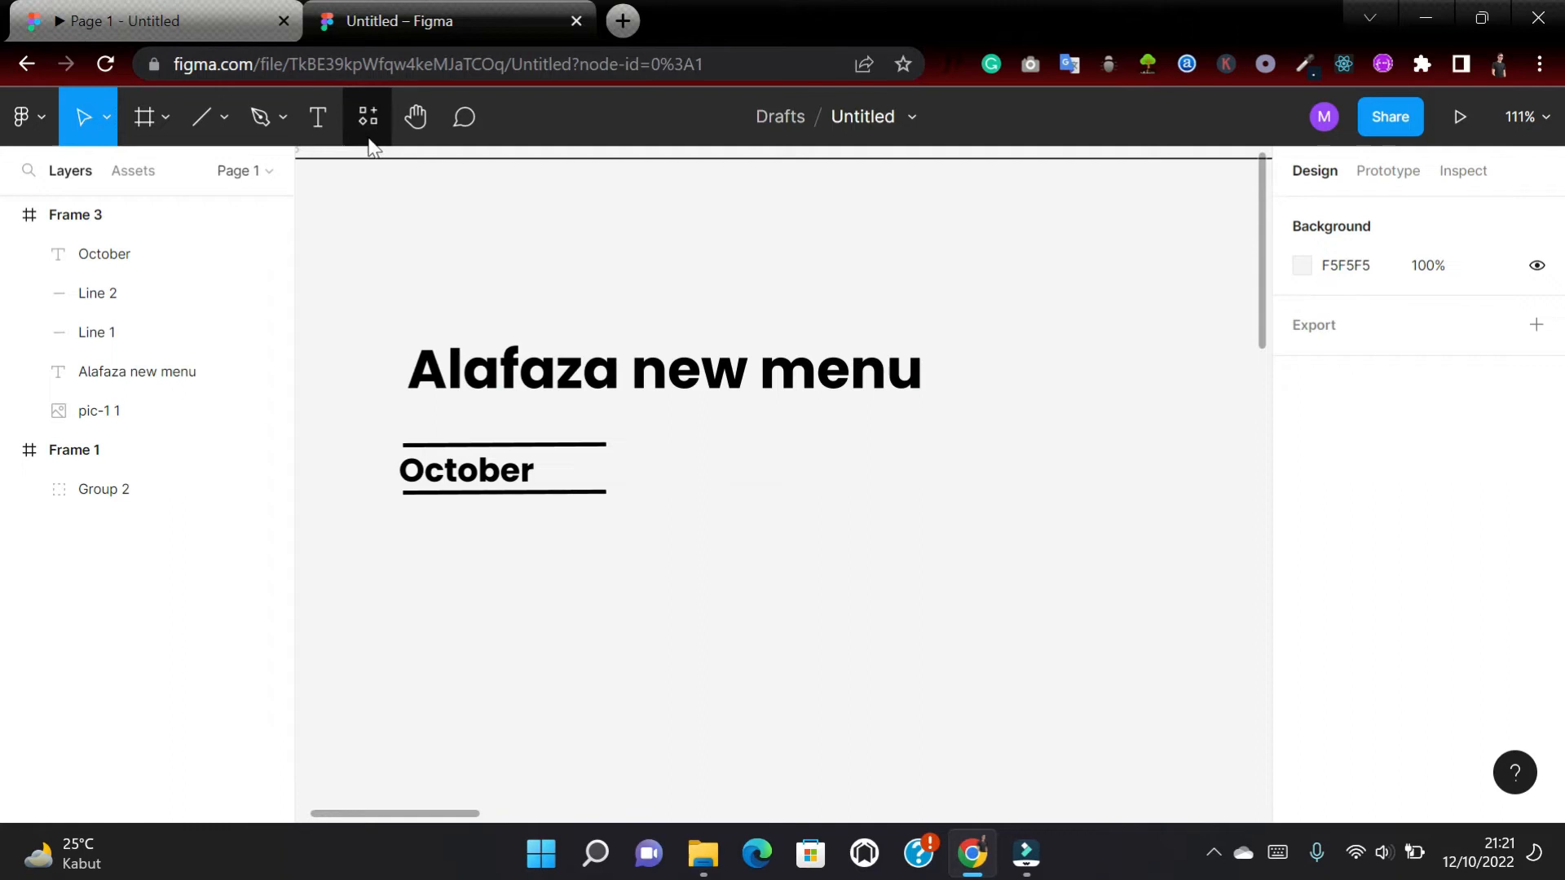
# Add an empty text box about 305 × 66 below the lower line under "October".
pyautogui.click(315, 118)
pyautogui.moveTo(409, 530); pyautogui.dragTo(824, 619)
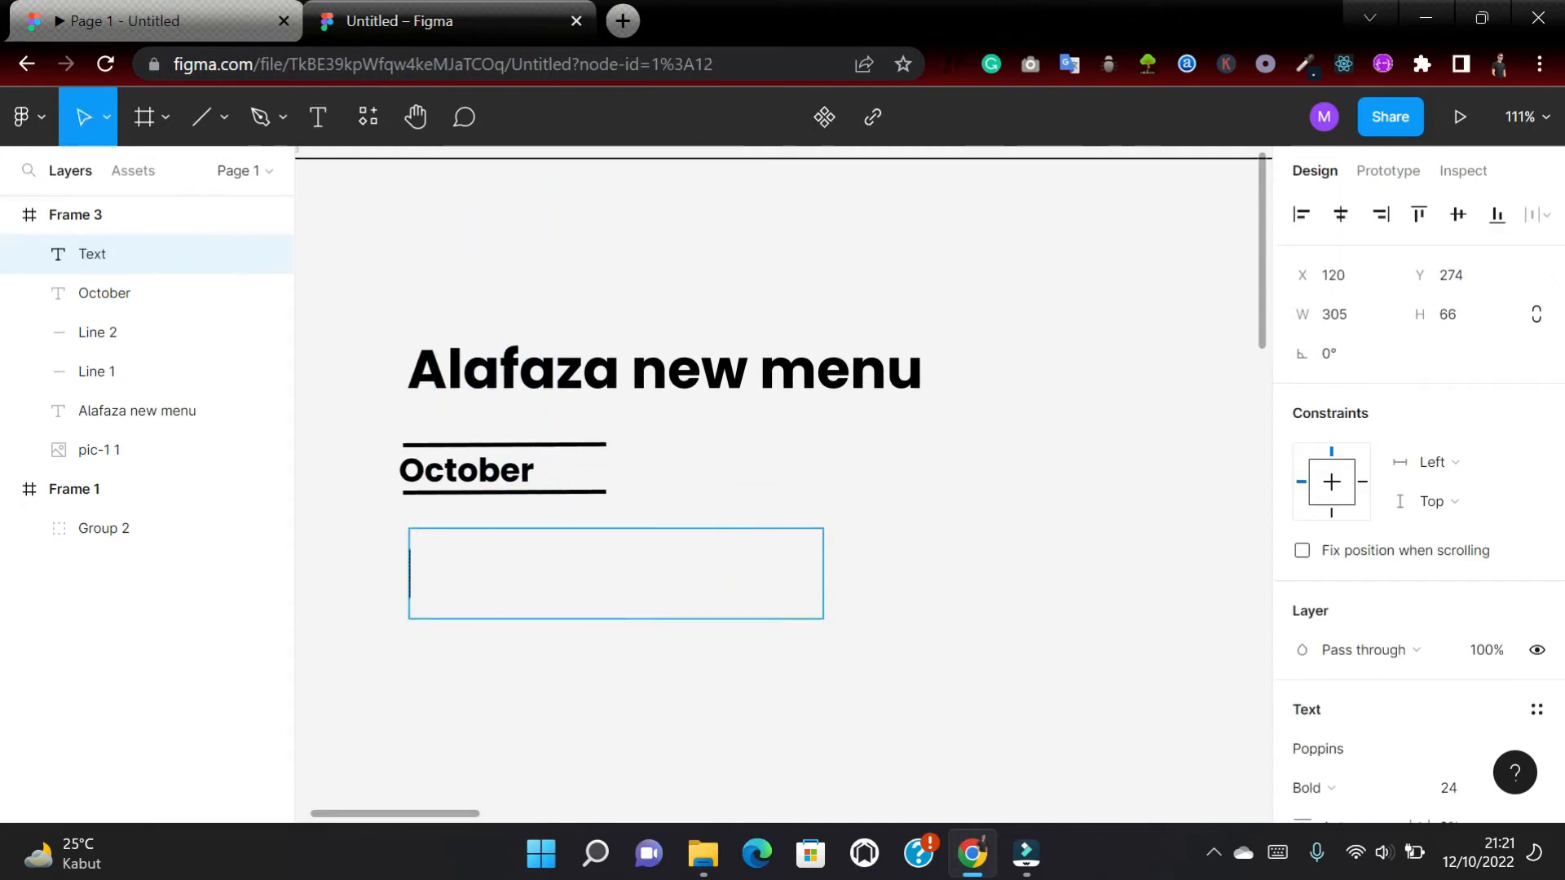
# In a new browser tab, find lipsum.com and copy the opening of the "What is Lorem Ipsum?" paragraph up to "scrambled i".
pyautogui.click(625, 21)
pyautogui.write('lor')
pyautogui.press('Return')
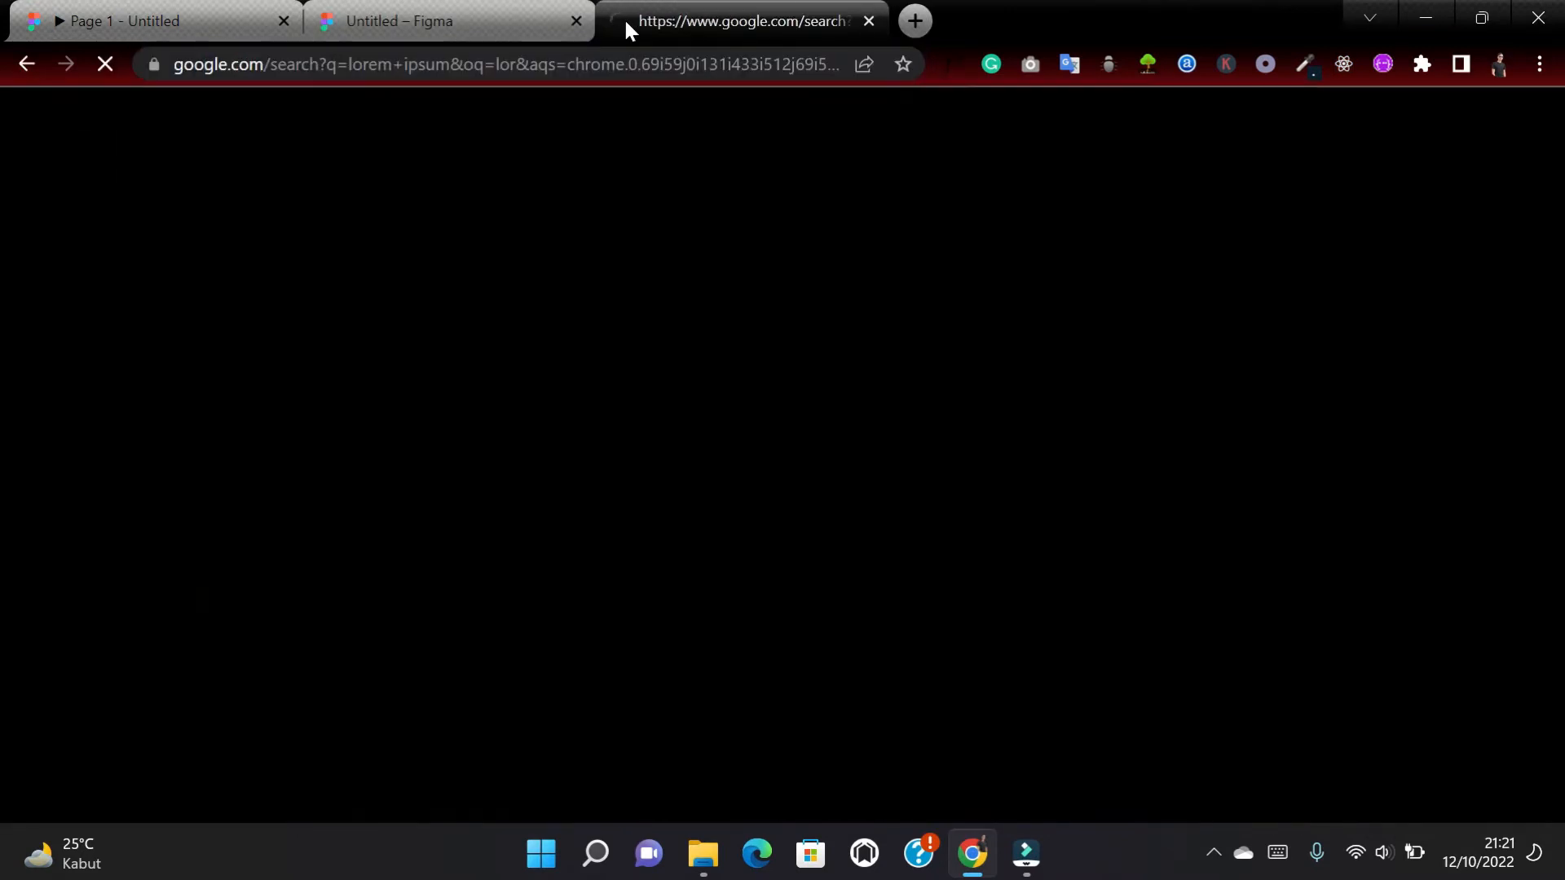
pyautogui.click(235, 365)
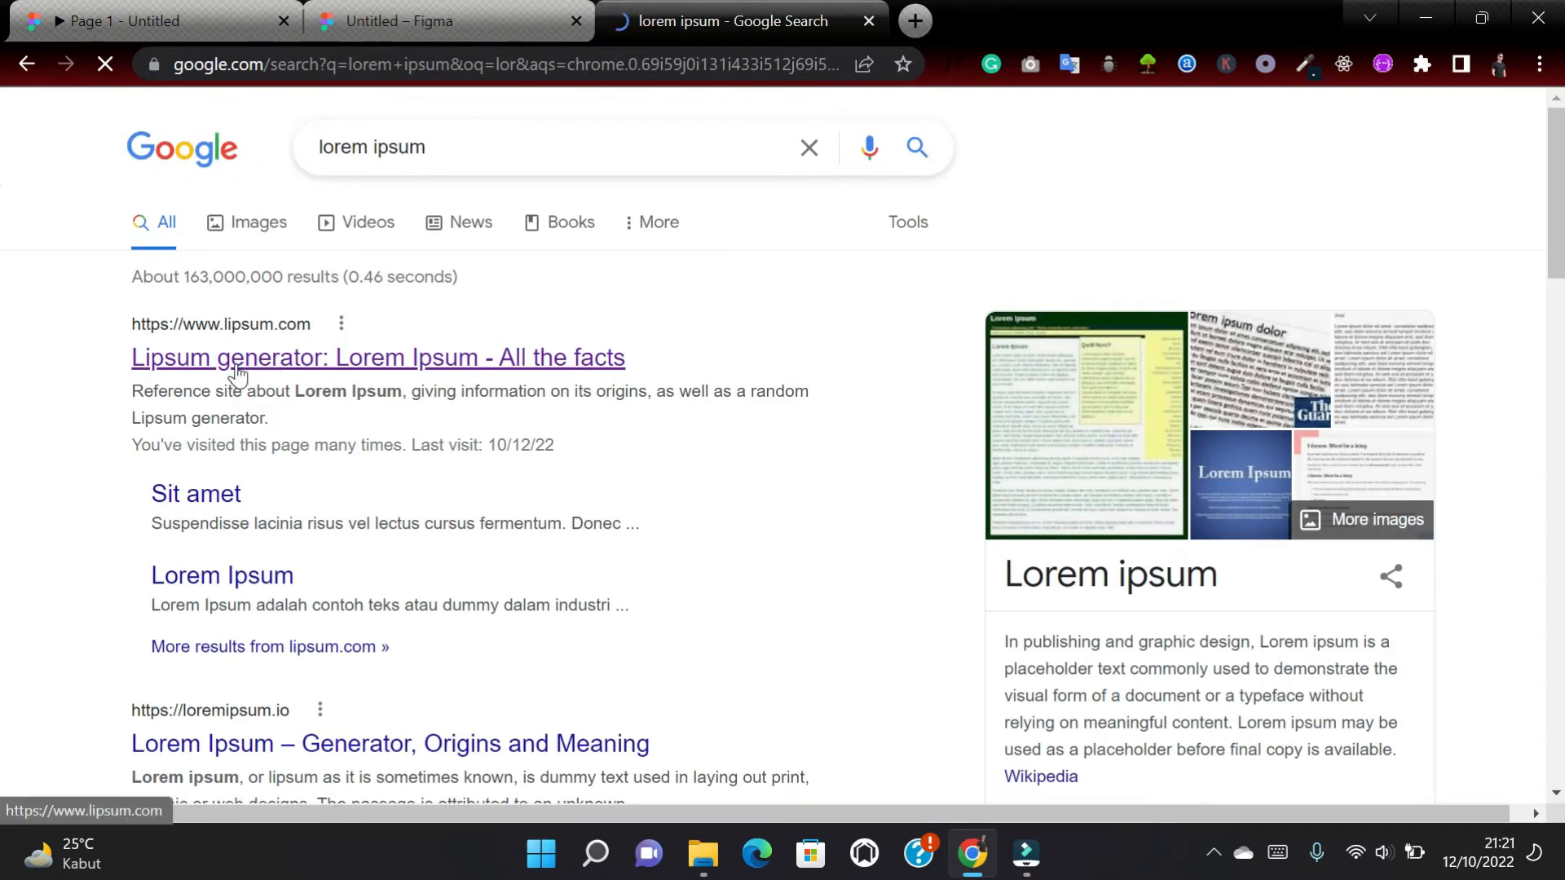
pyautogui.moveTo(221, 587); pyautogui.dragTo(416, 660)
pyautogui.hotkey('ctrl', 'c')
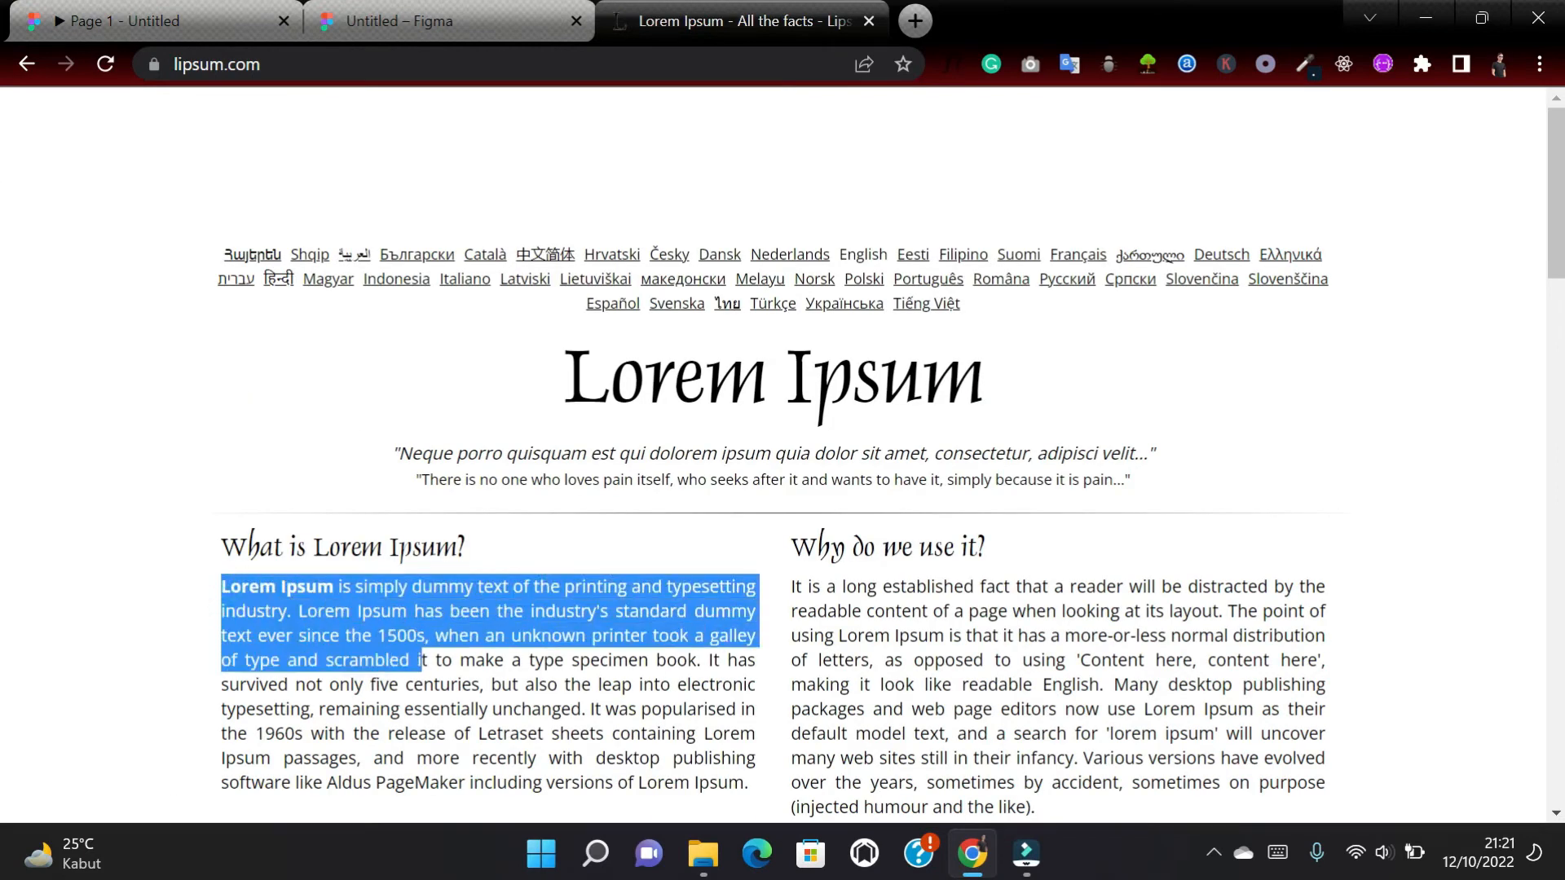
# Switch back to the Figma file and paste the copied lorem ipsum passage into the empty text box.
pyautogui.click(400, 21)
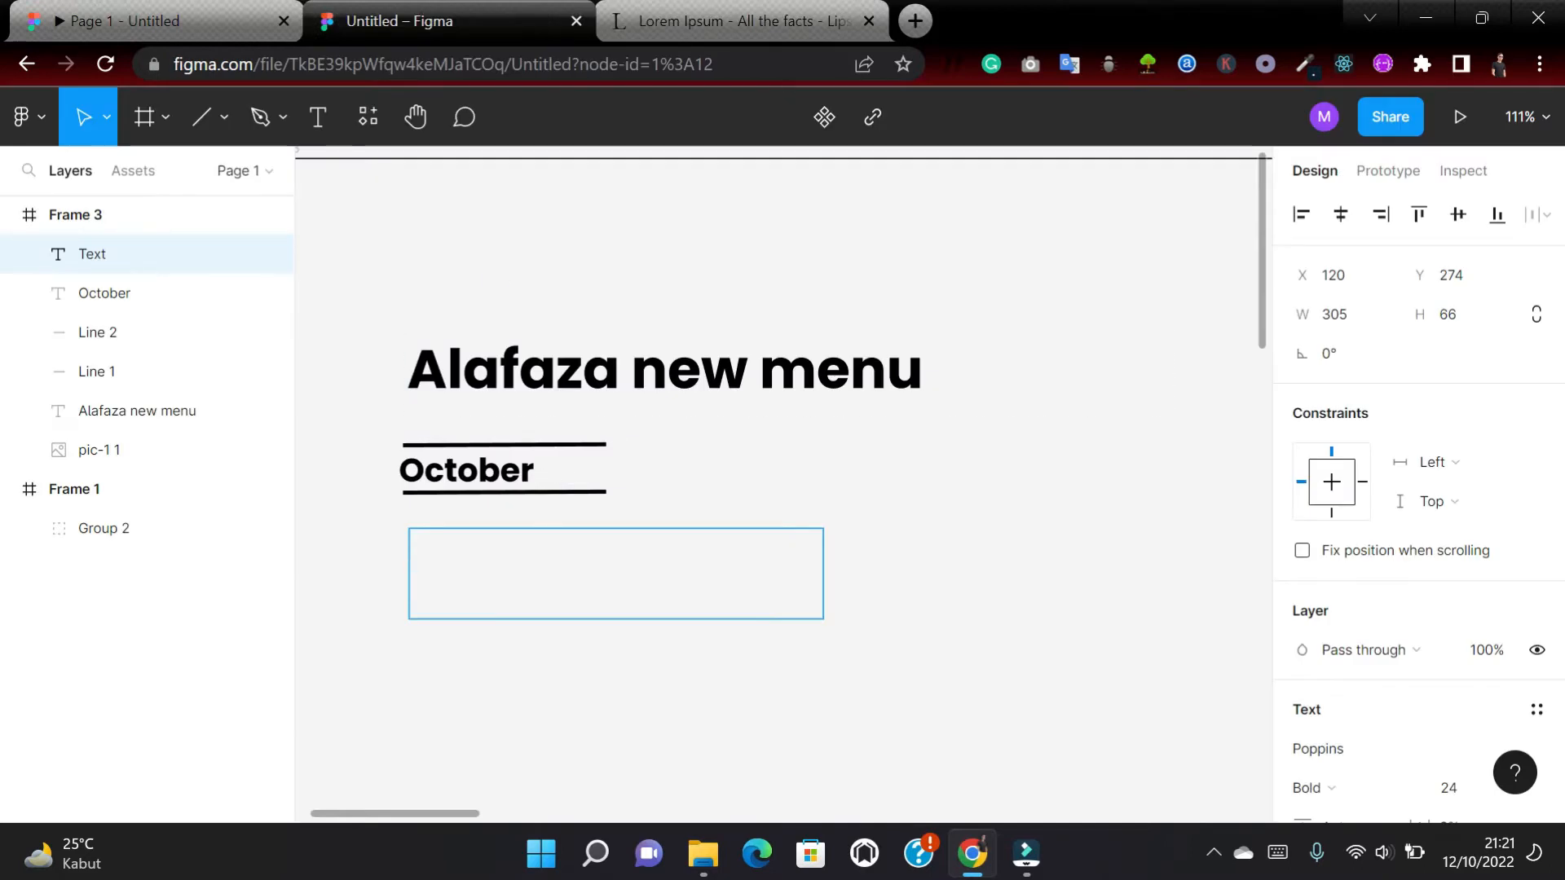
pyautogui.hotkey('ctrl', 'v')
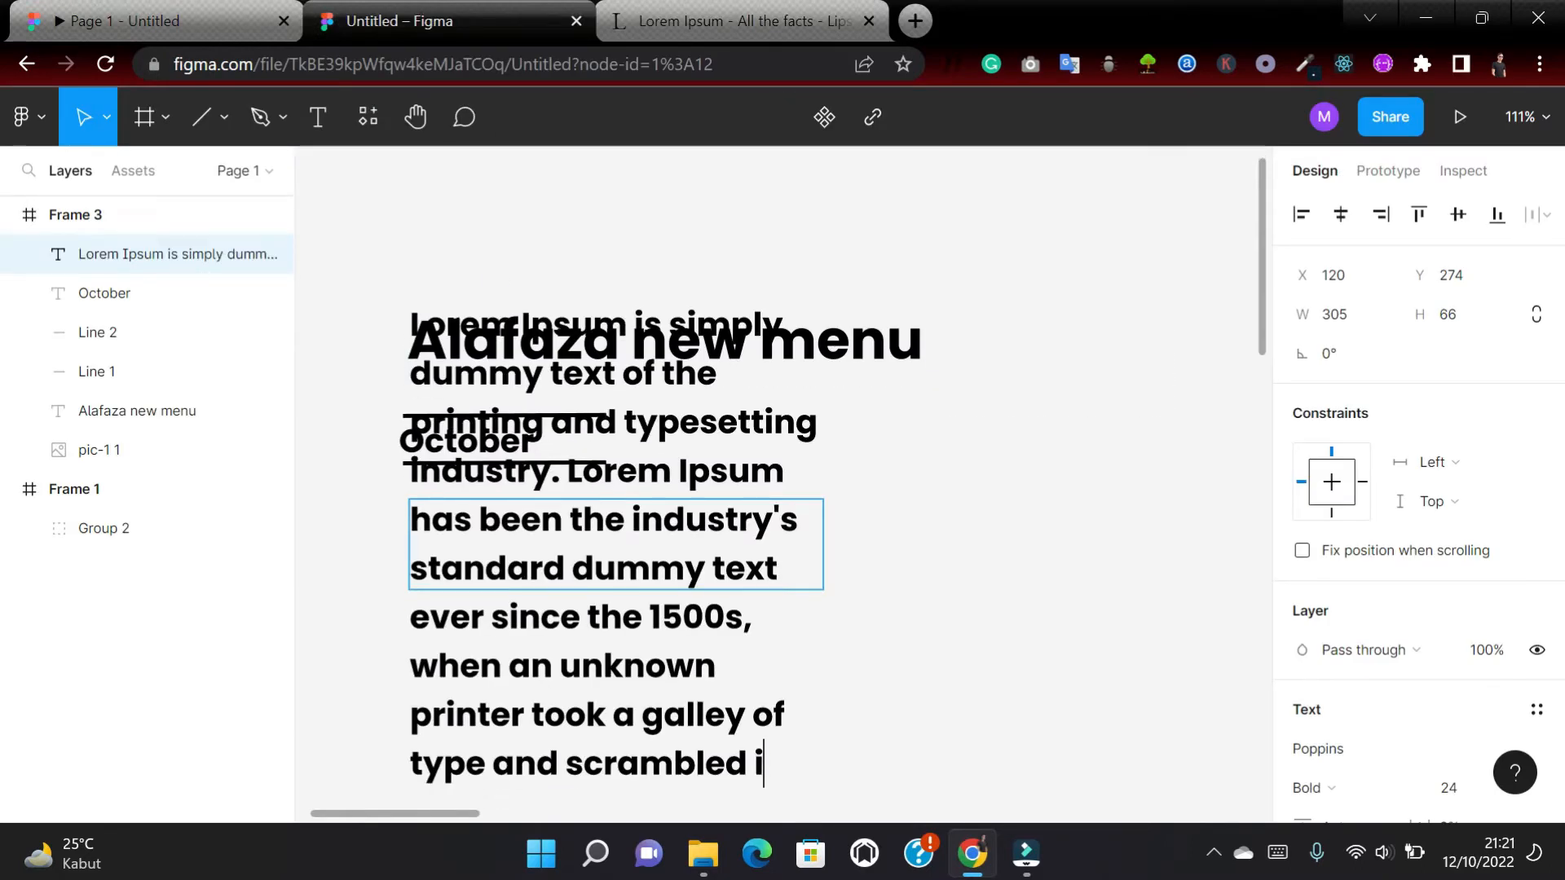
pyautogui.press('Escape')
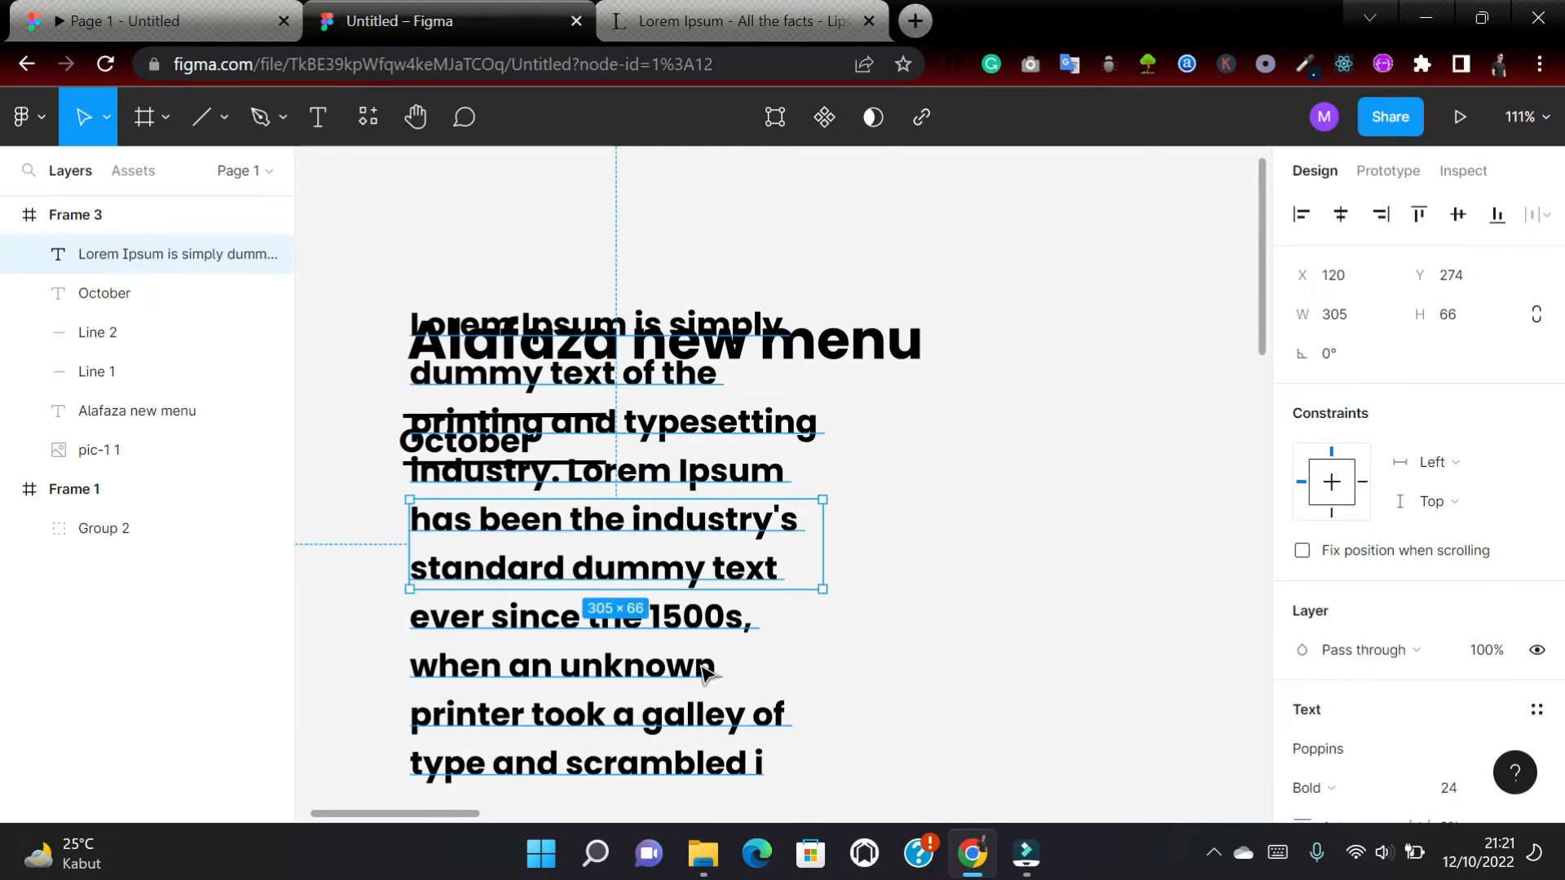
pyautogui.click(856, 591)
# Set the whole lorem ipsum paragraph to Regular weight and font size 14.
pyautogui.doubleClick(646, 548)
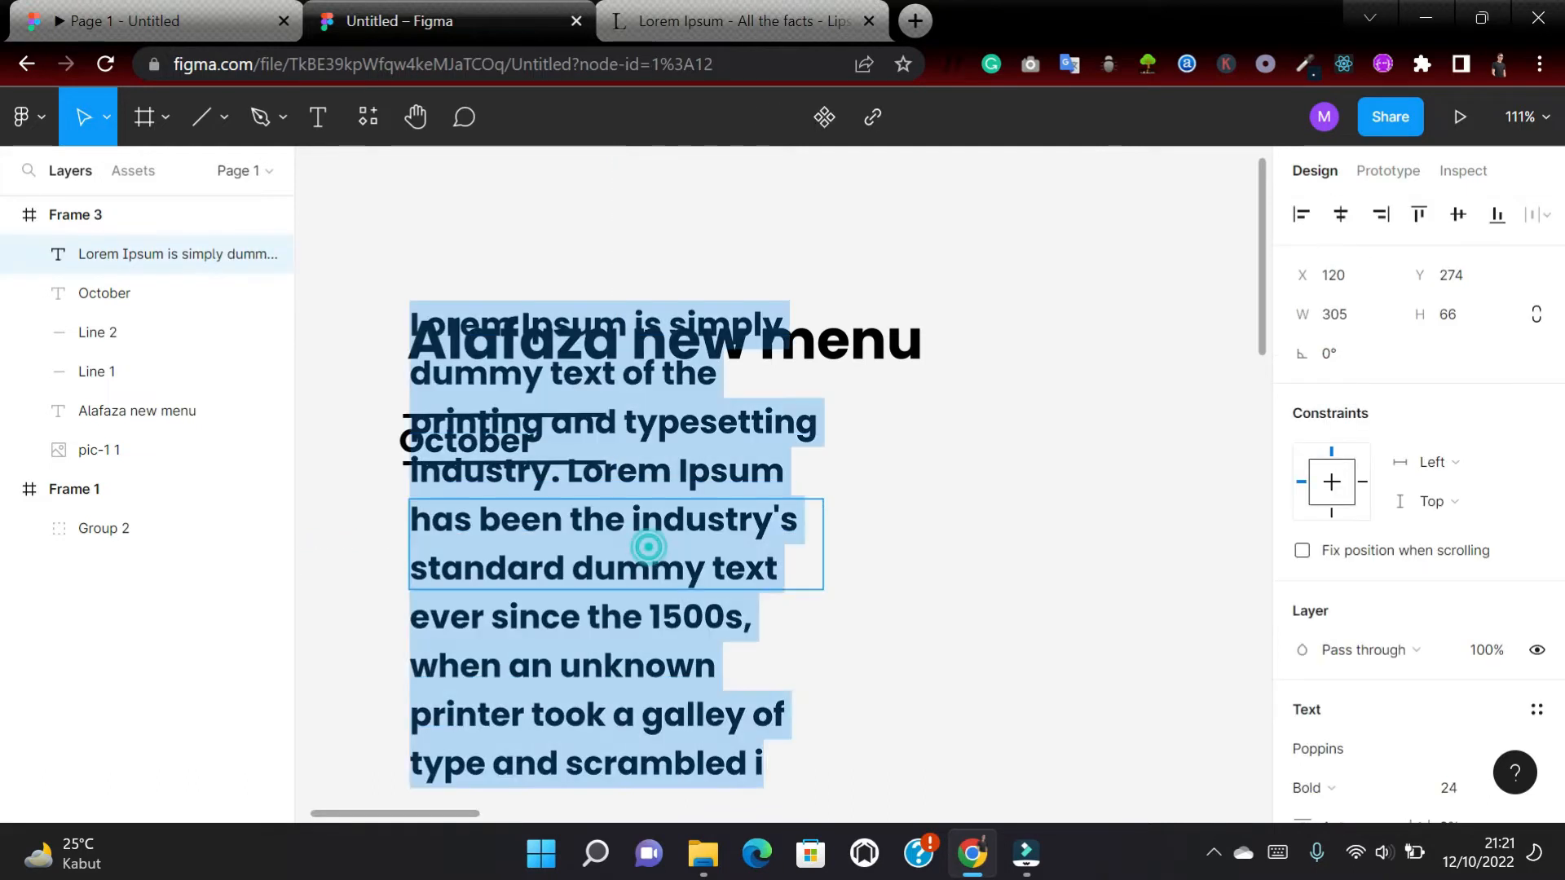
pyautogui.scroll(-1, 1440, 637)
pyautogui.scroll(-3, 1440, 638)
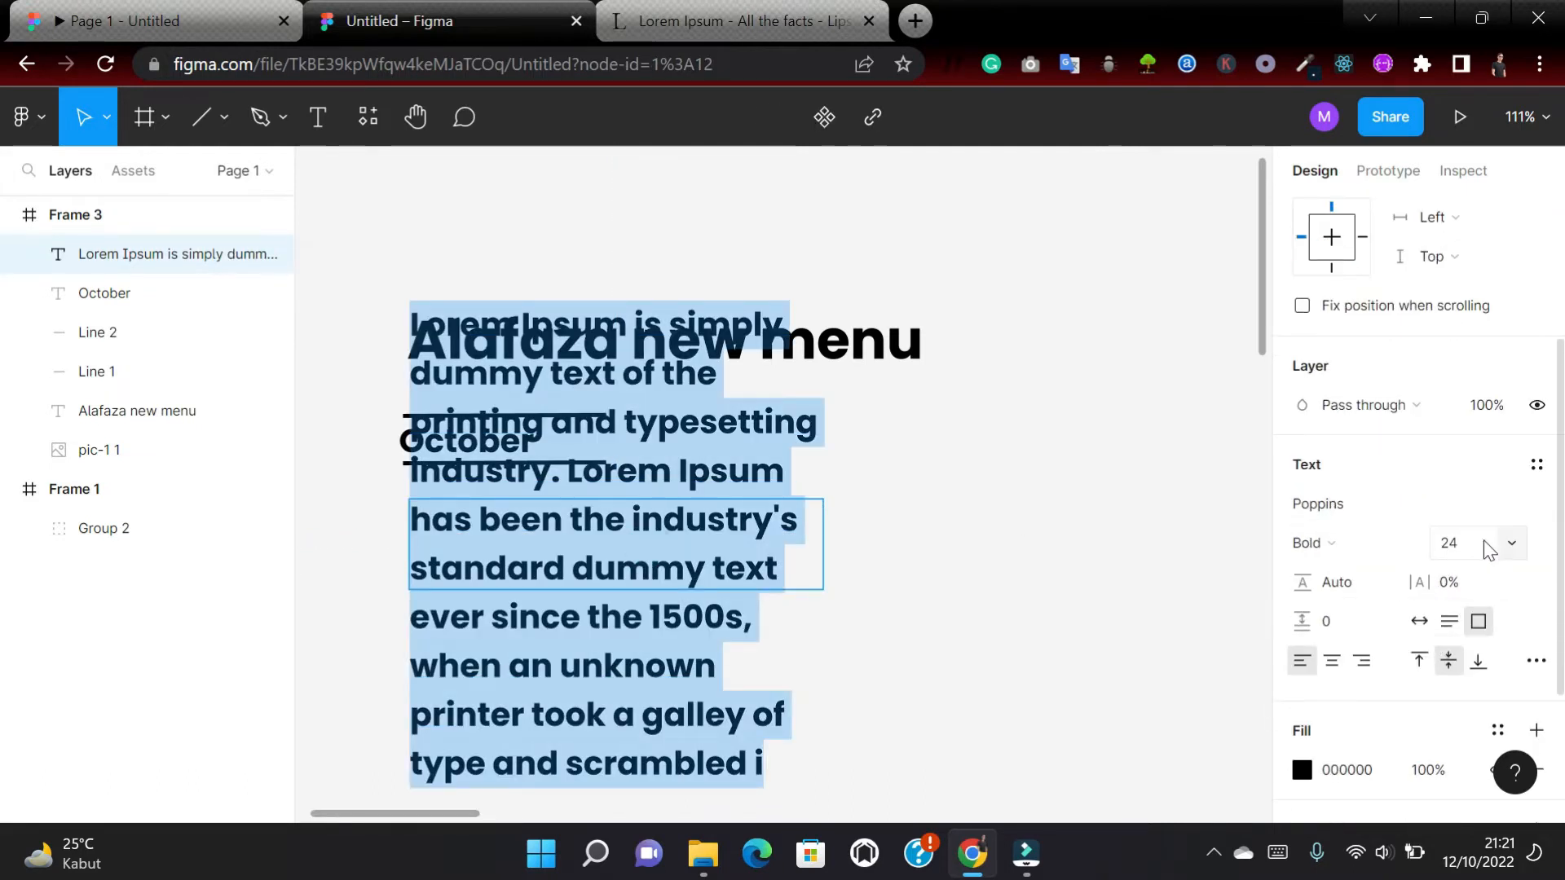
pyautogui.click(1514, 544)
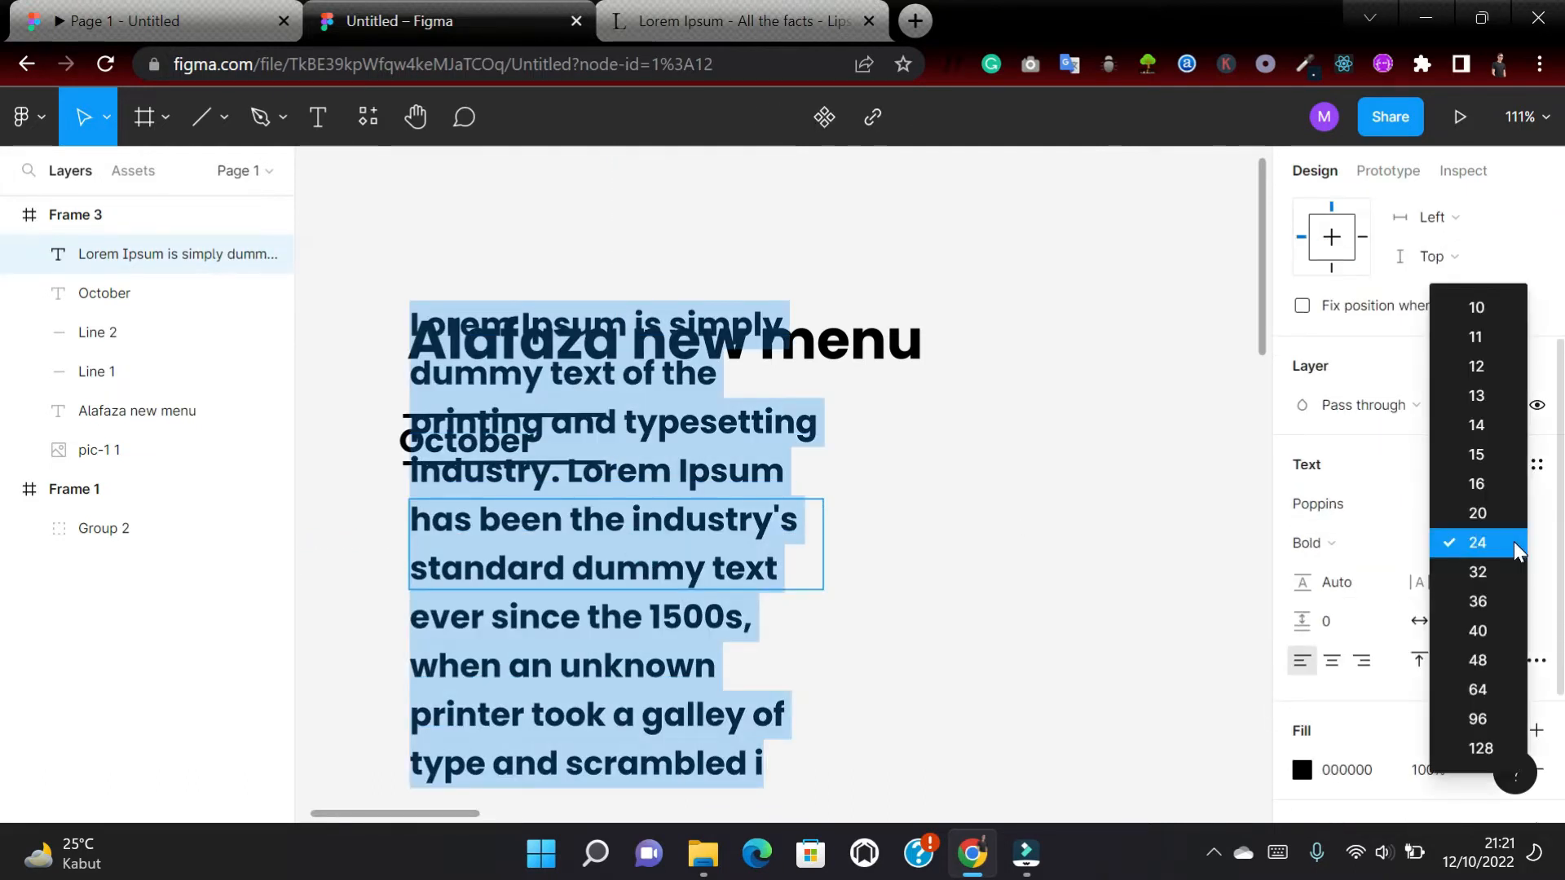
pyautogui.click(1487, 482)
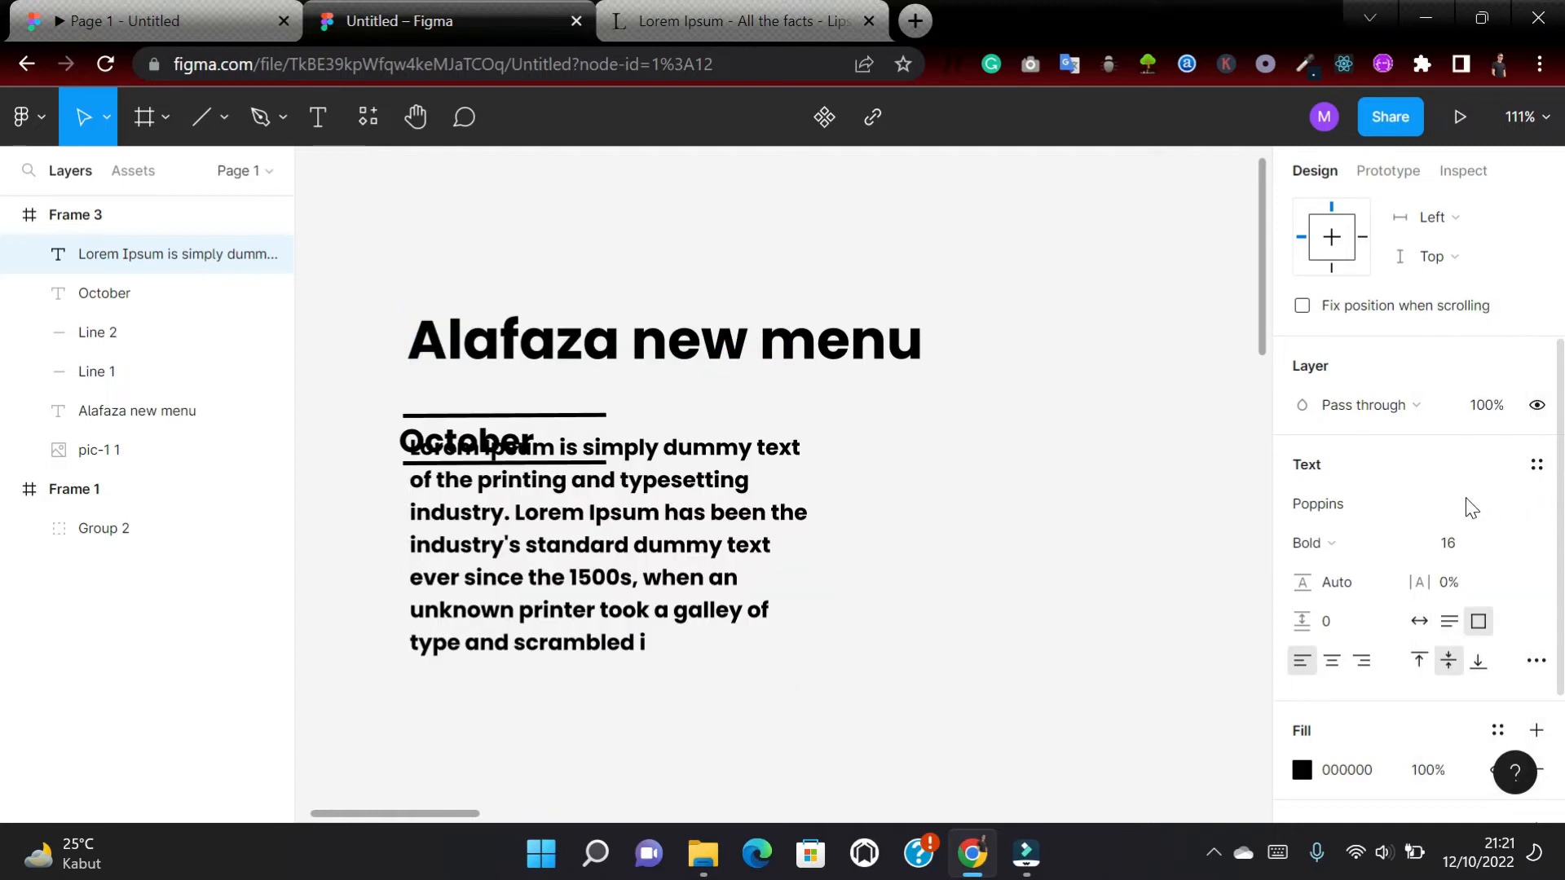
pyautogui.click(1372, 547)
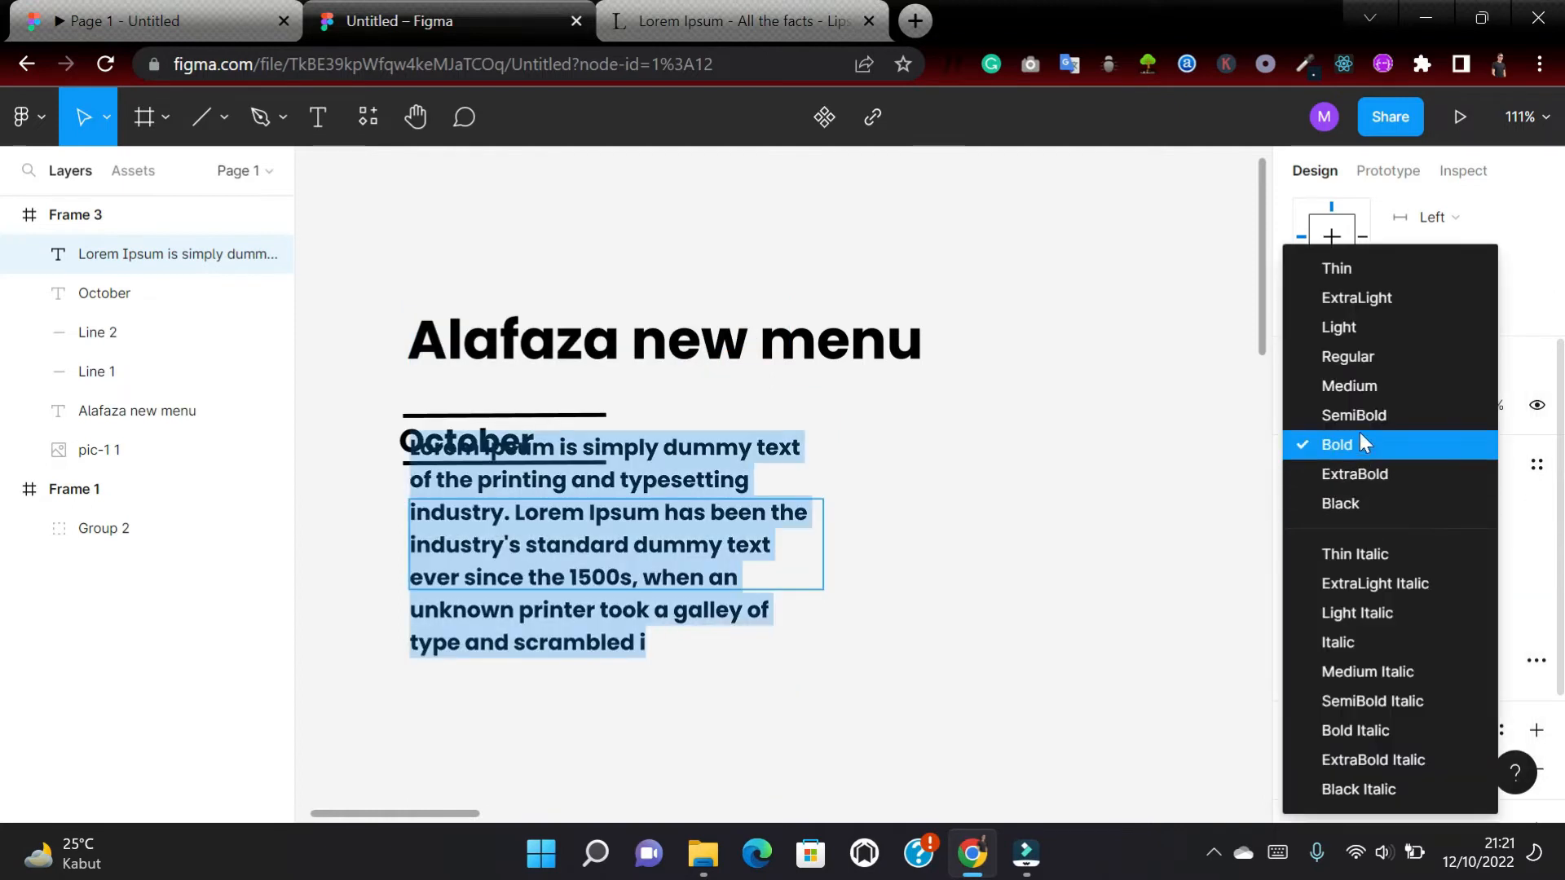
pyautogui.click(1367, 356)
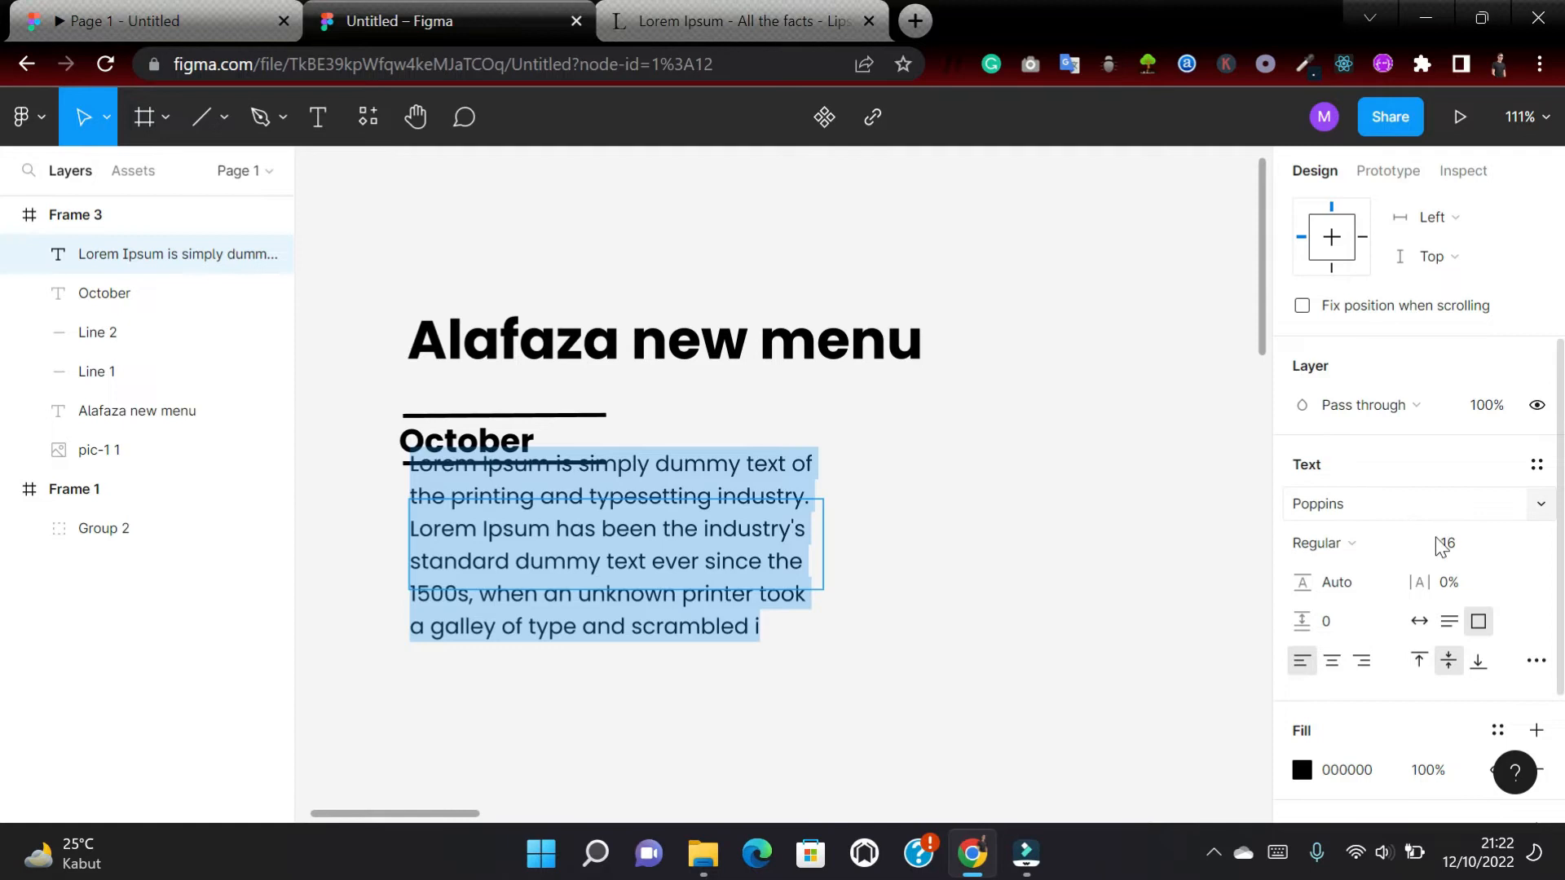
pyautogui.click(1510, 551)
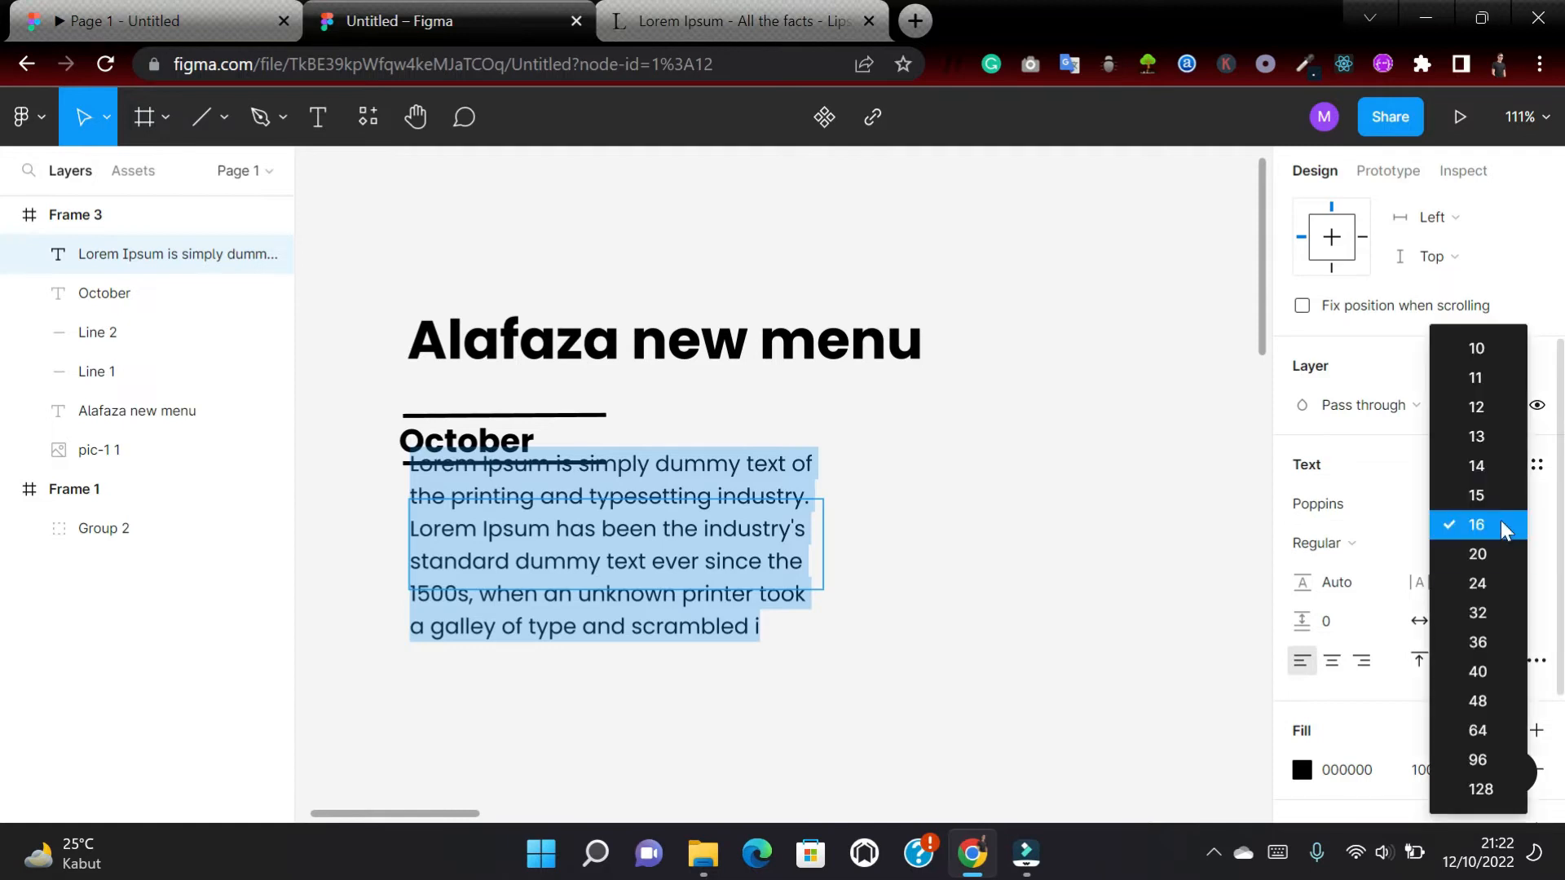
pyautogui.click(1483, 467)
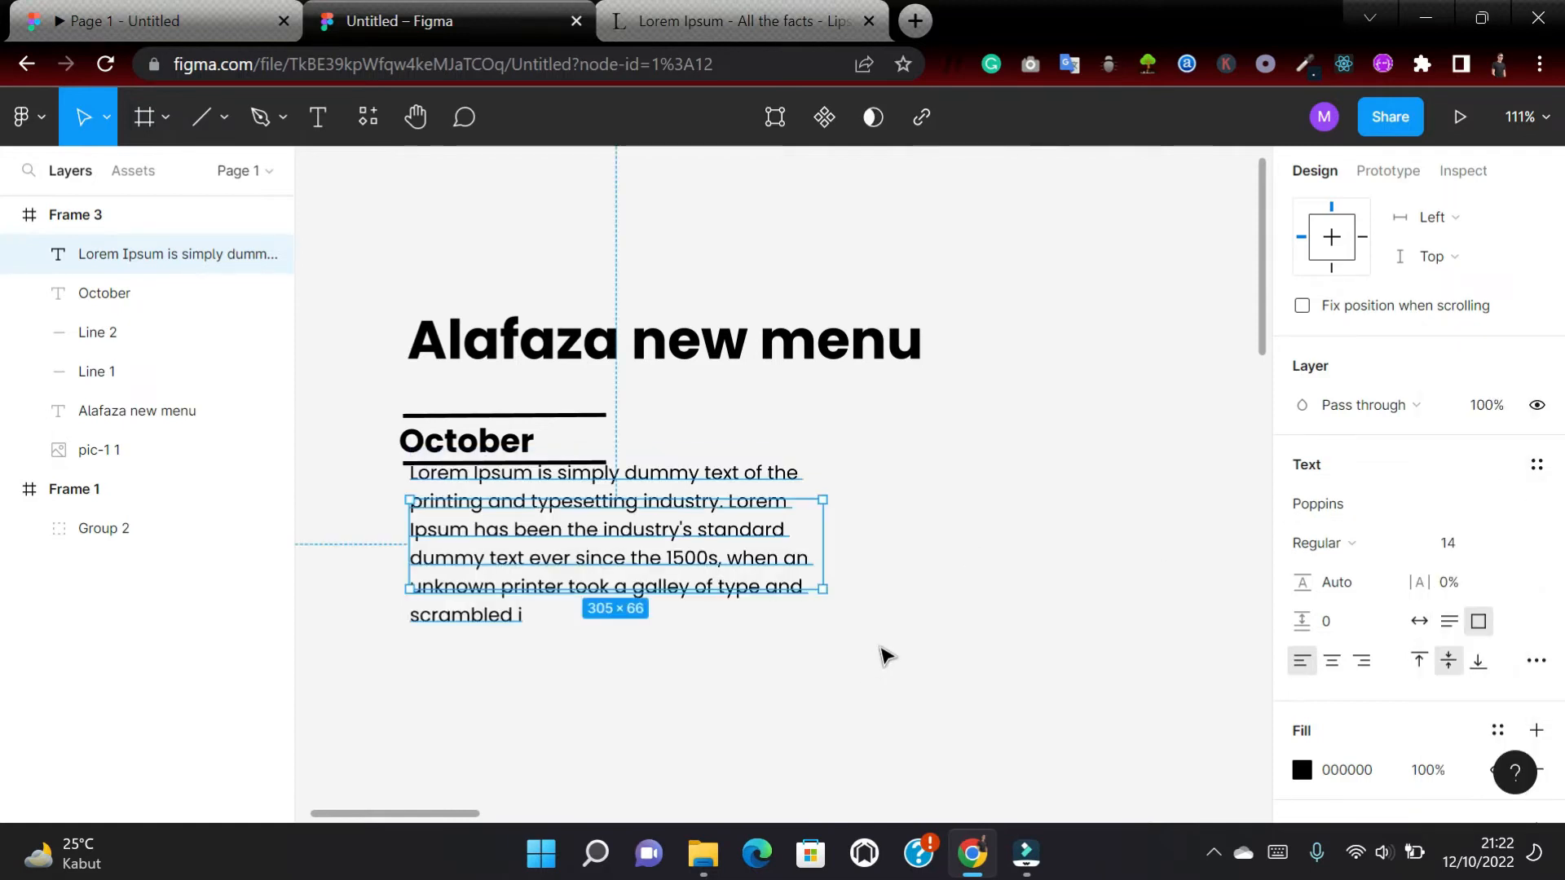
# Move the lorem ipsum paragraph below the "October" lines and enlarge its box to about 387 × 127, matching the heading's width.
pyautogui.moveTo(700, 548); pyautogui.dragTo(737, 705)
pyautogui.moveTo(721, 609); pyautogui.dragTo(734, 588)
pyautogui.scroll(-1, 957, 608)
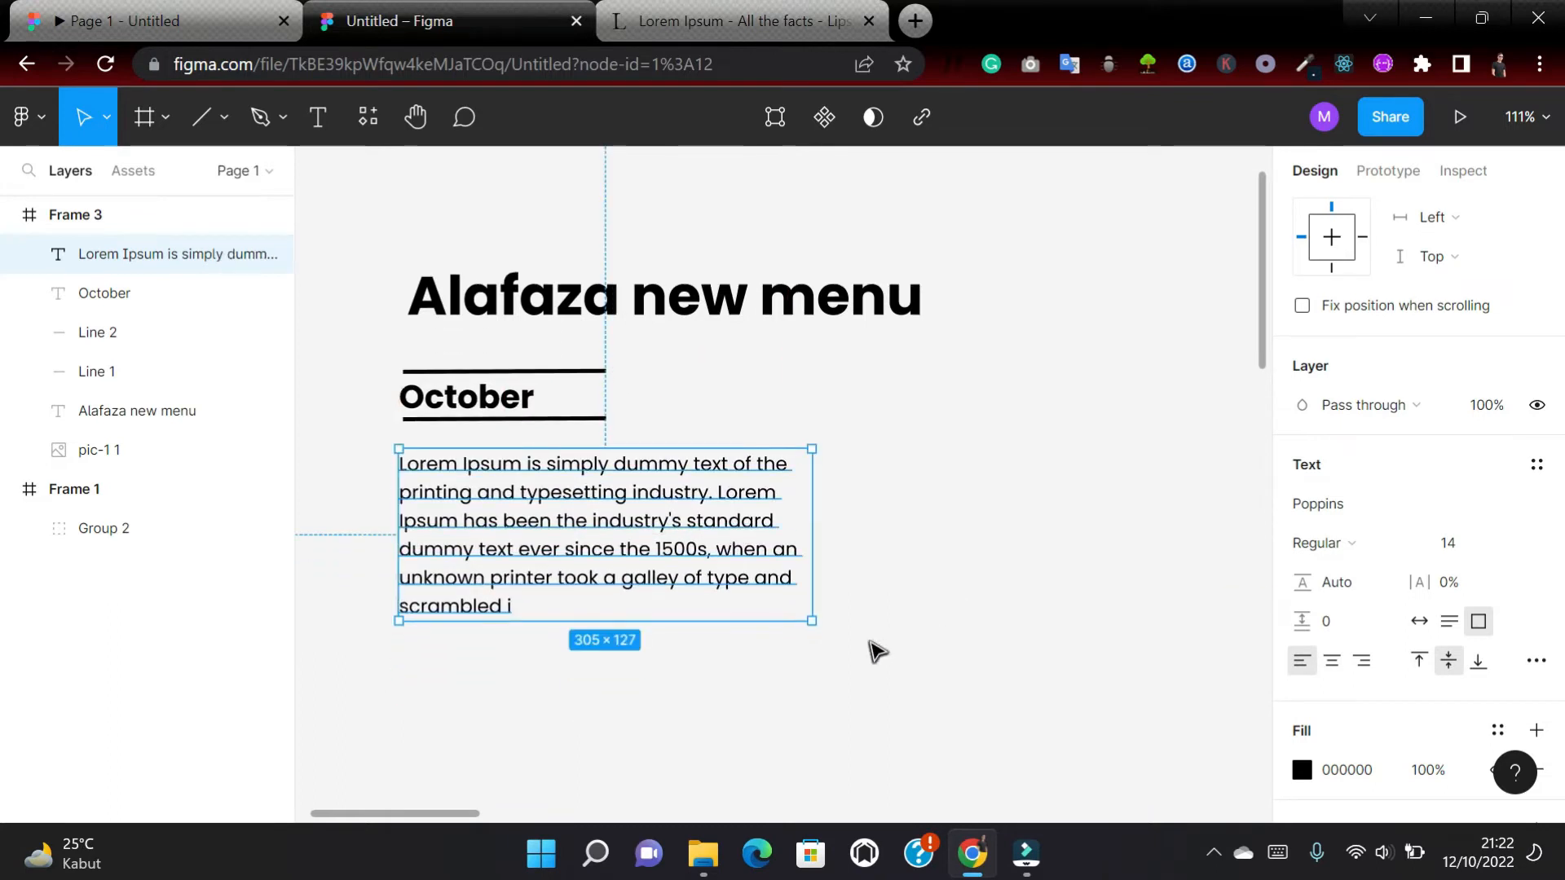
pyautogui.scroll(-3, 875, 657)
pyautogui.keyDown('ctrl'); pyautogui.scroll(-5, 875, 657); pyautogui.keyUp('ctrl')
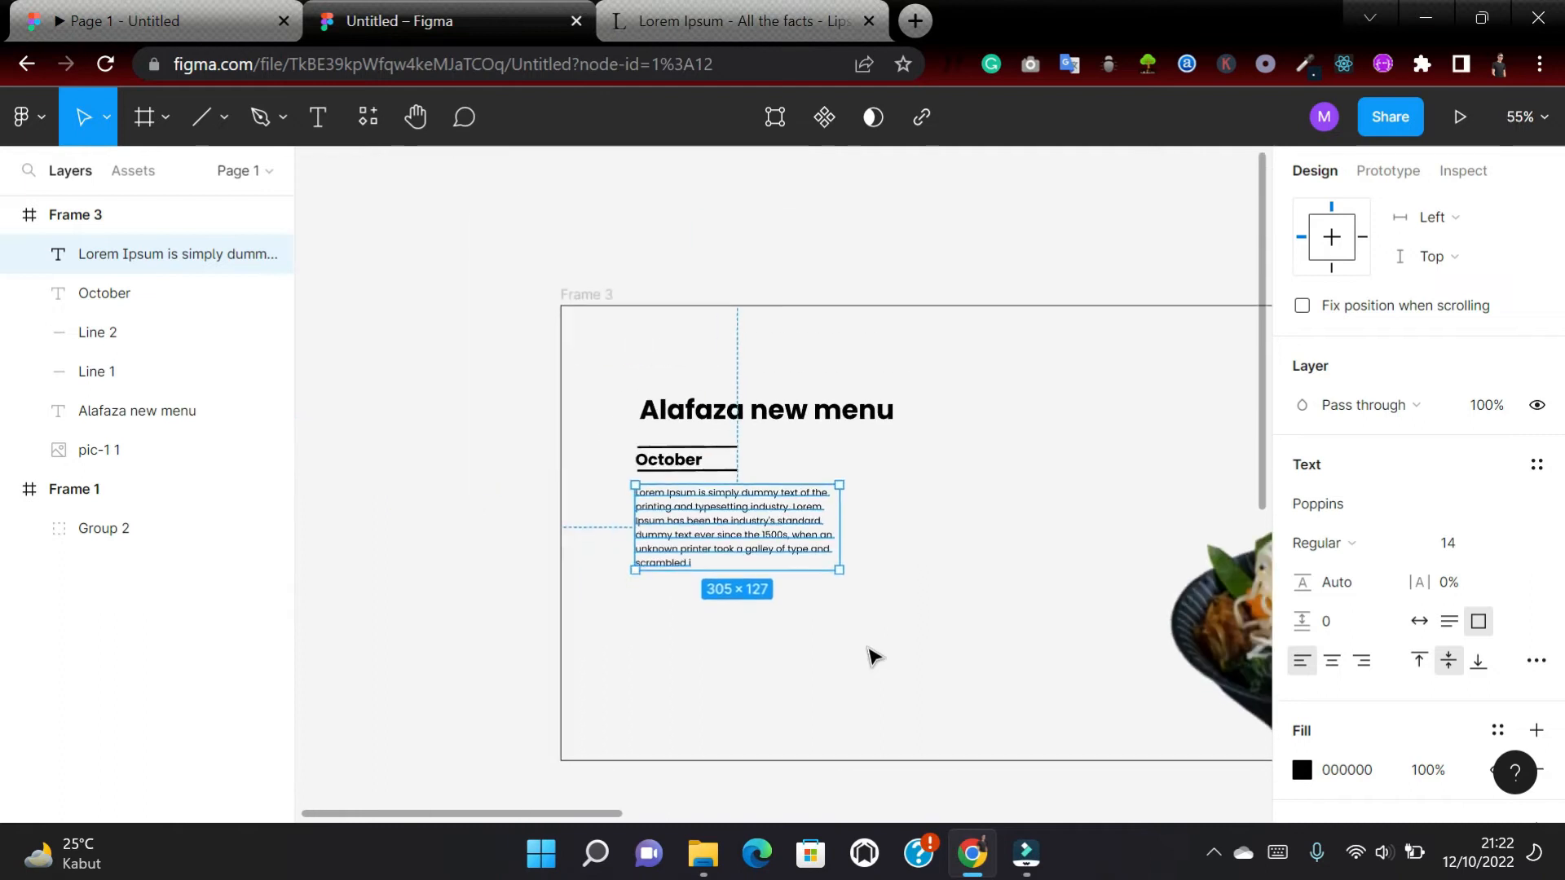
pyautogui.moveTo(839, 500); pyautogui.dragTo(897, 496)
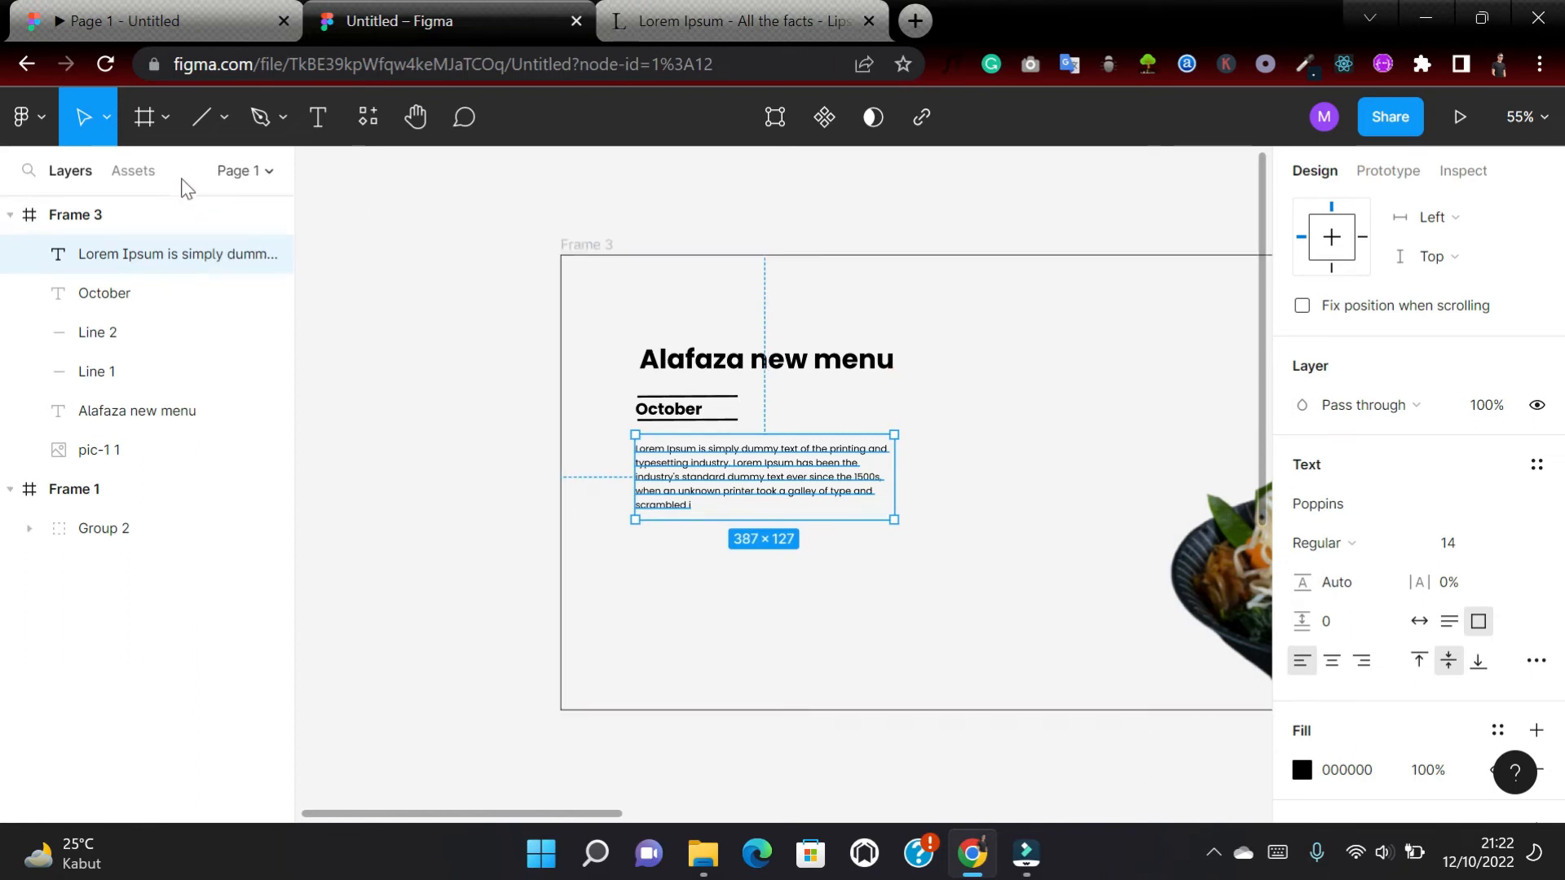
# Draw a rectangle about 285 × 60 below the lorem ipsum paragraph, aligned with its left edge.
pyautogui.click(365, 308)
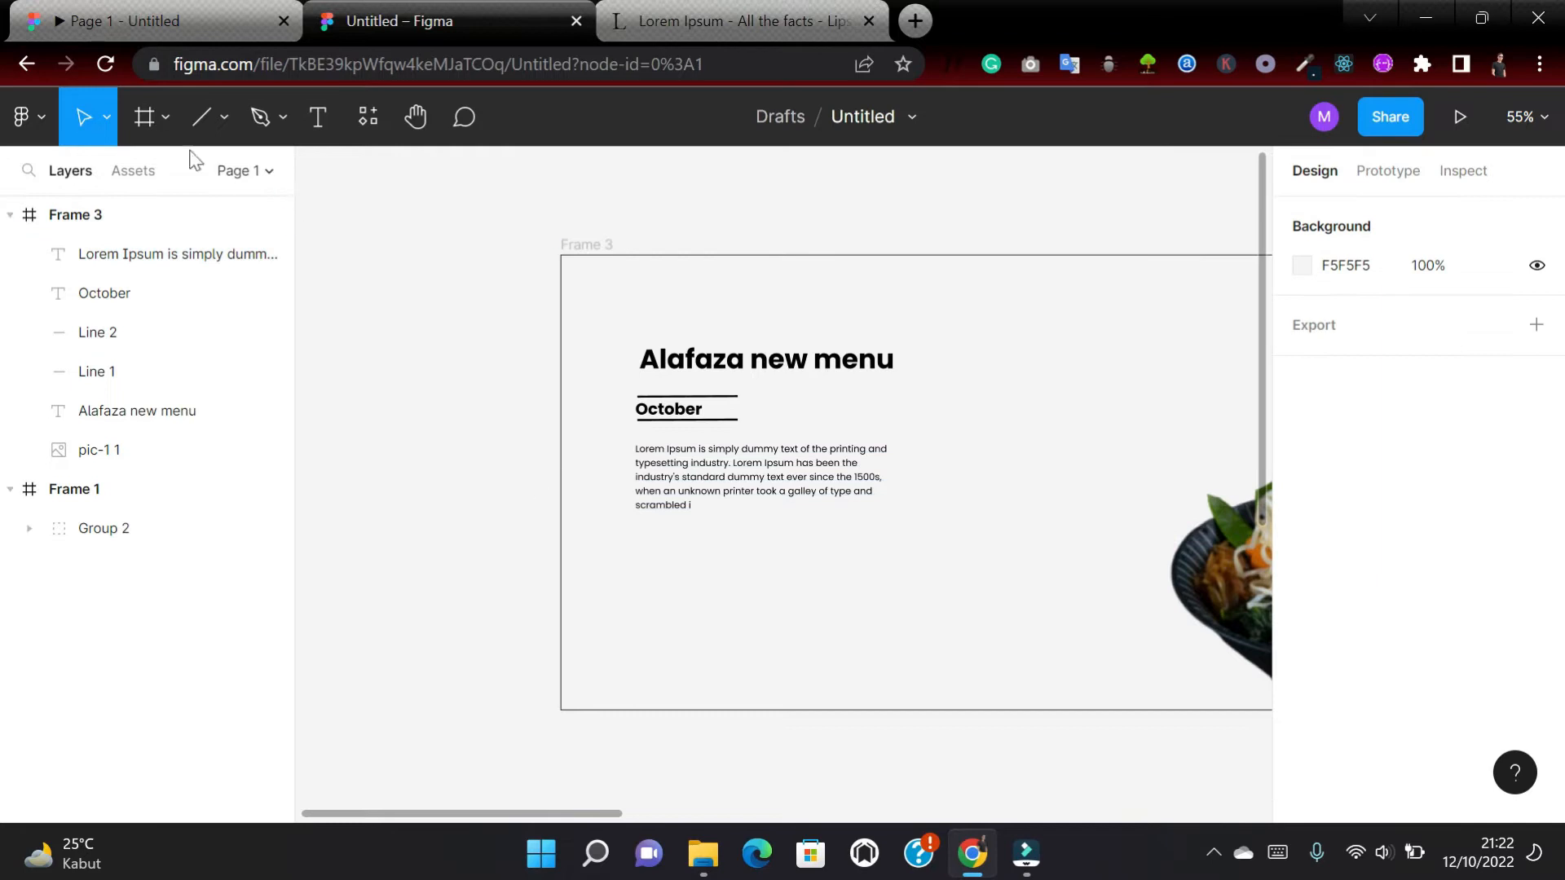
pyautogui.click(208, 115)
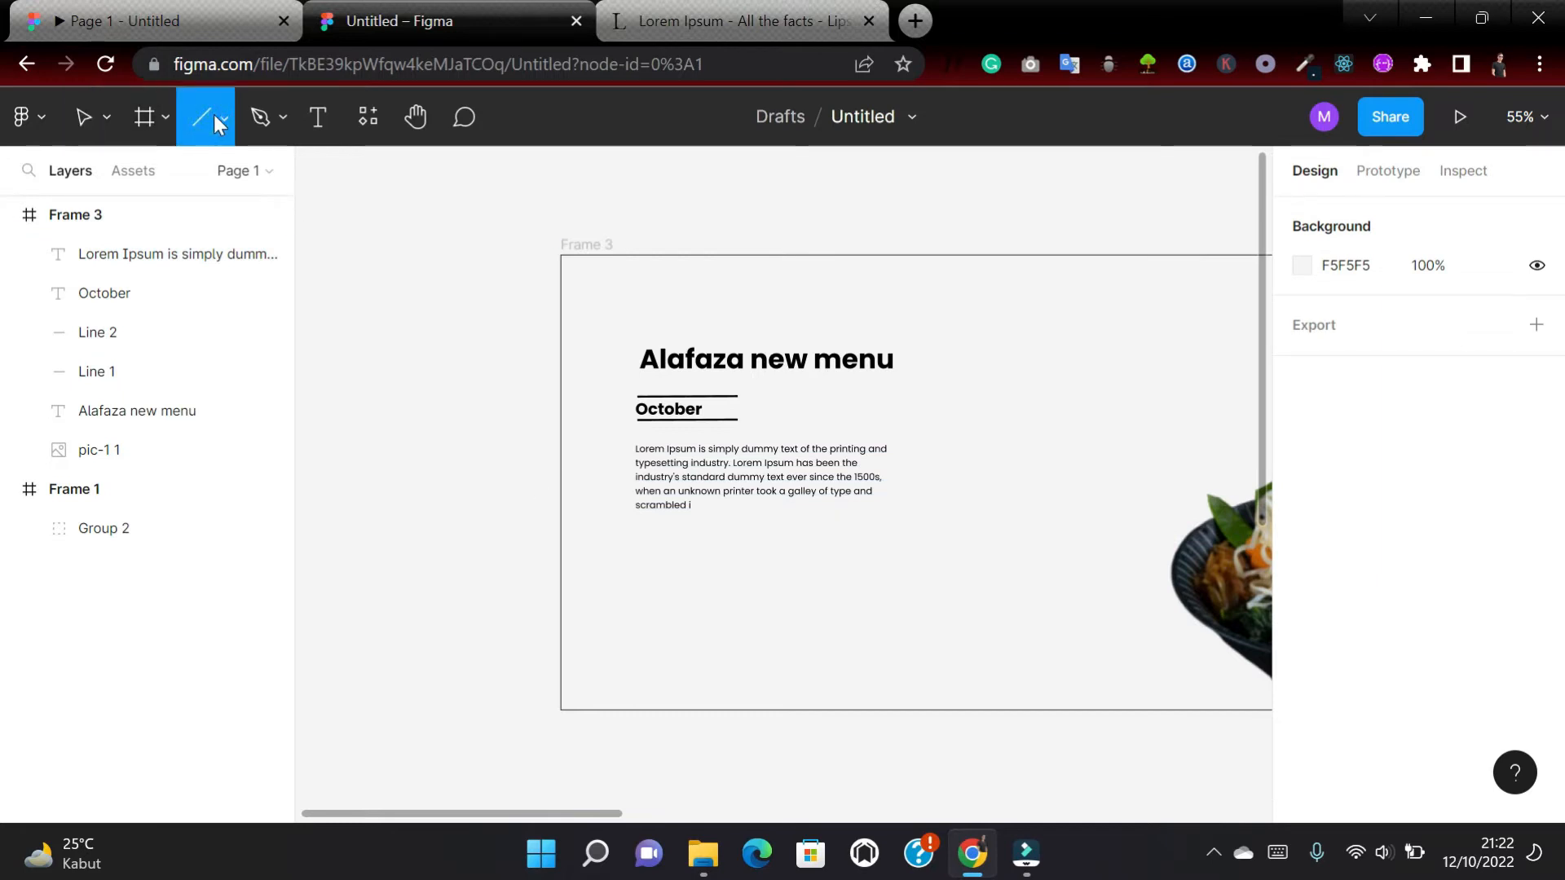
pyautogui.click(215, 115)
pyautogui.click(191, 177)
pyautogui.moveTo(636, 552)
pyautogui.mouseDown()
pyautogui.moveTo(708, 582)
pyautogui.moveTo(827, 593)
pyautogui.mouseUp()
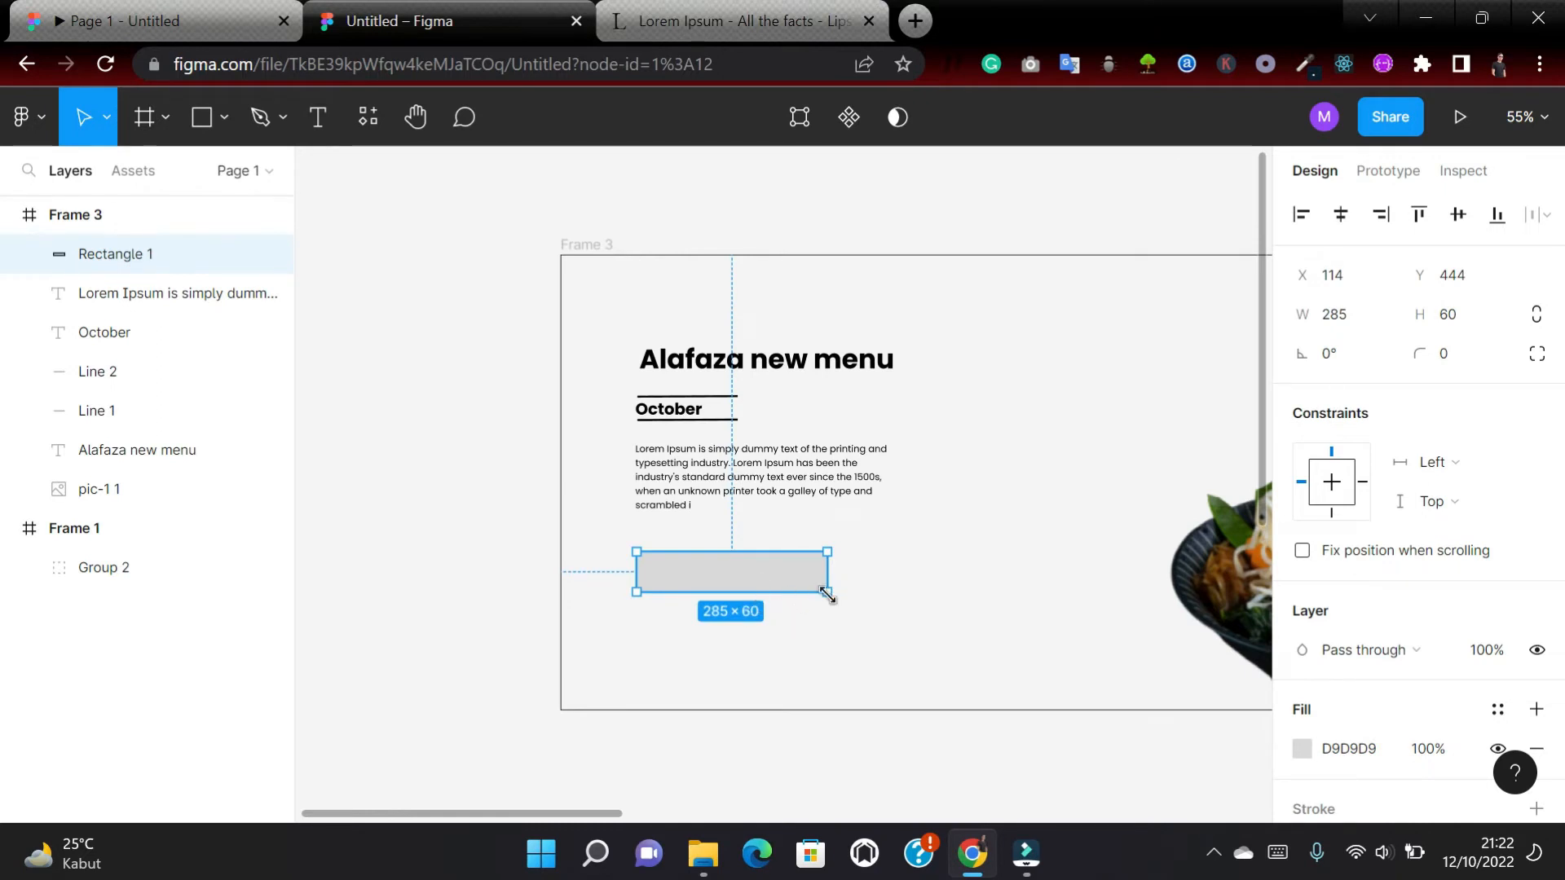
# Set the rectangle's size to 221 × 50 and its corner radius to 7.
pyautogui.scroll(5, 819, 606)
pyautogui.click(640, 561)
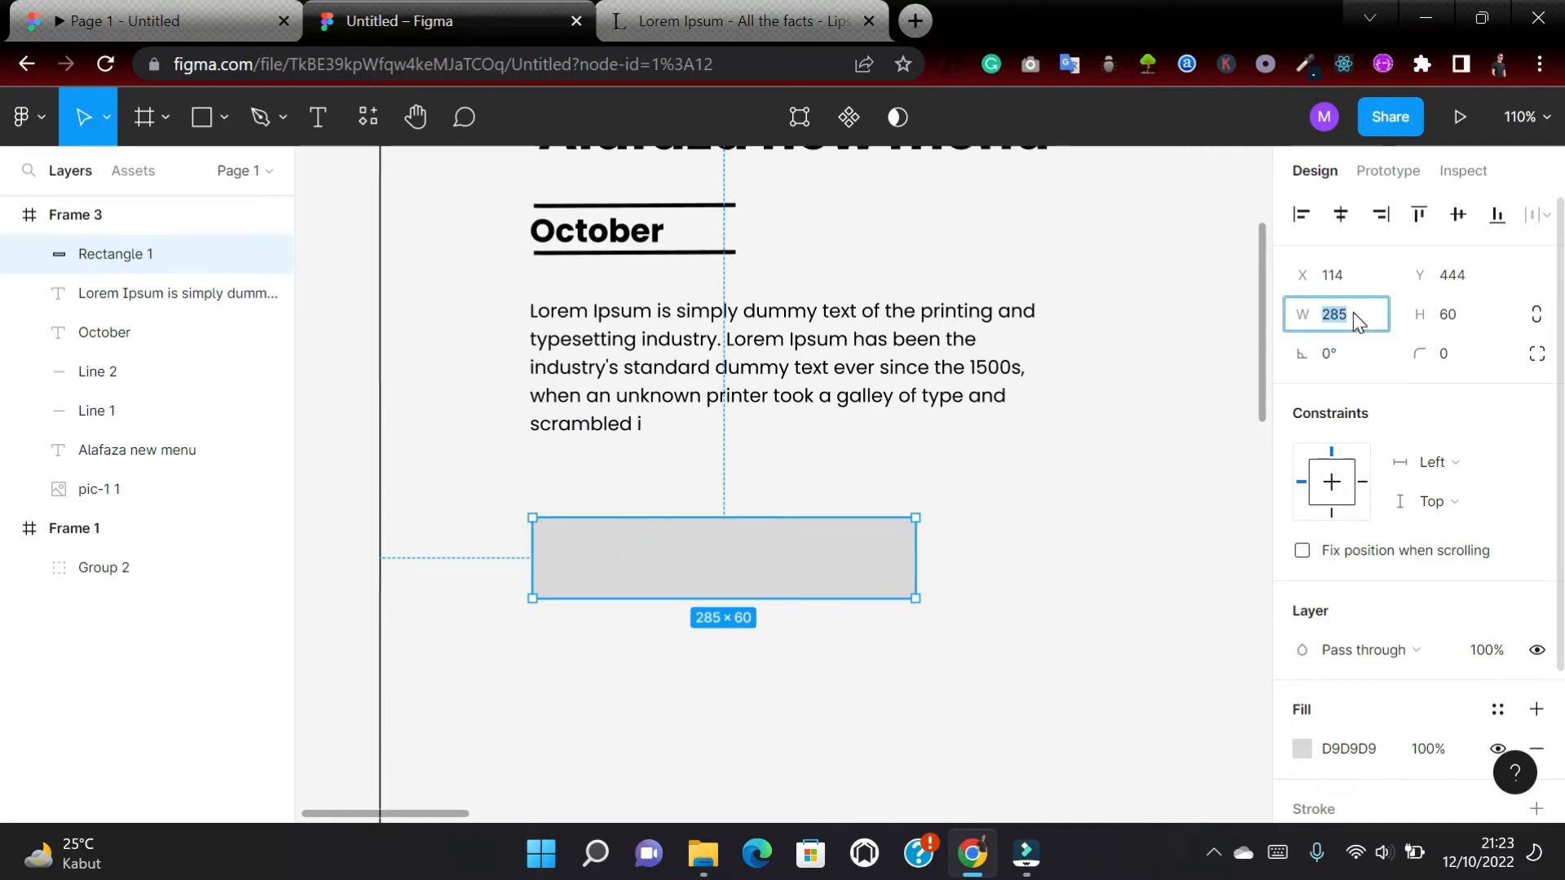
pyautogui.write('221')
pyautogui.press('Return')
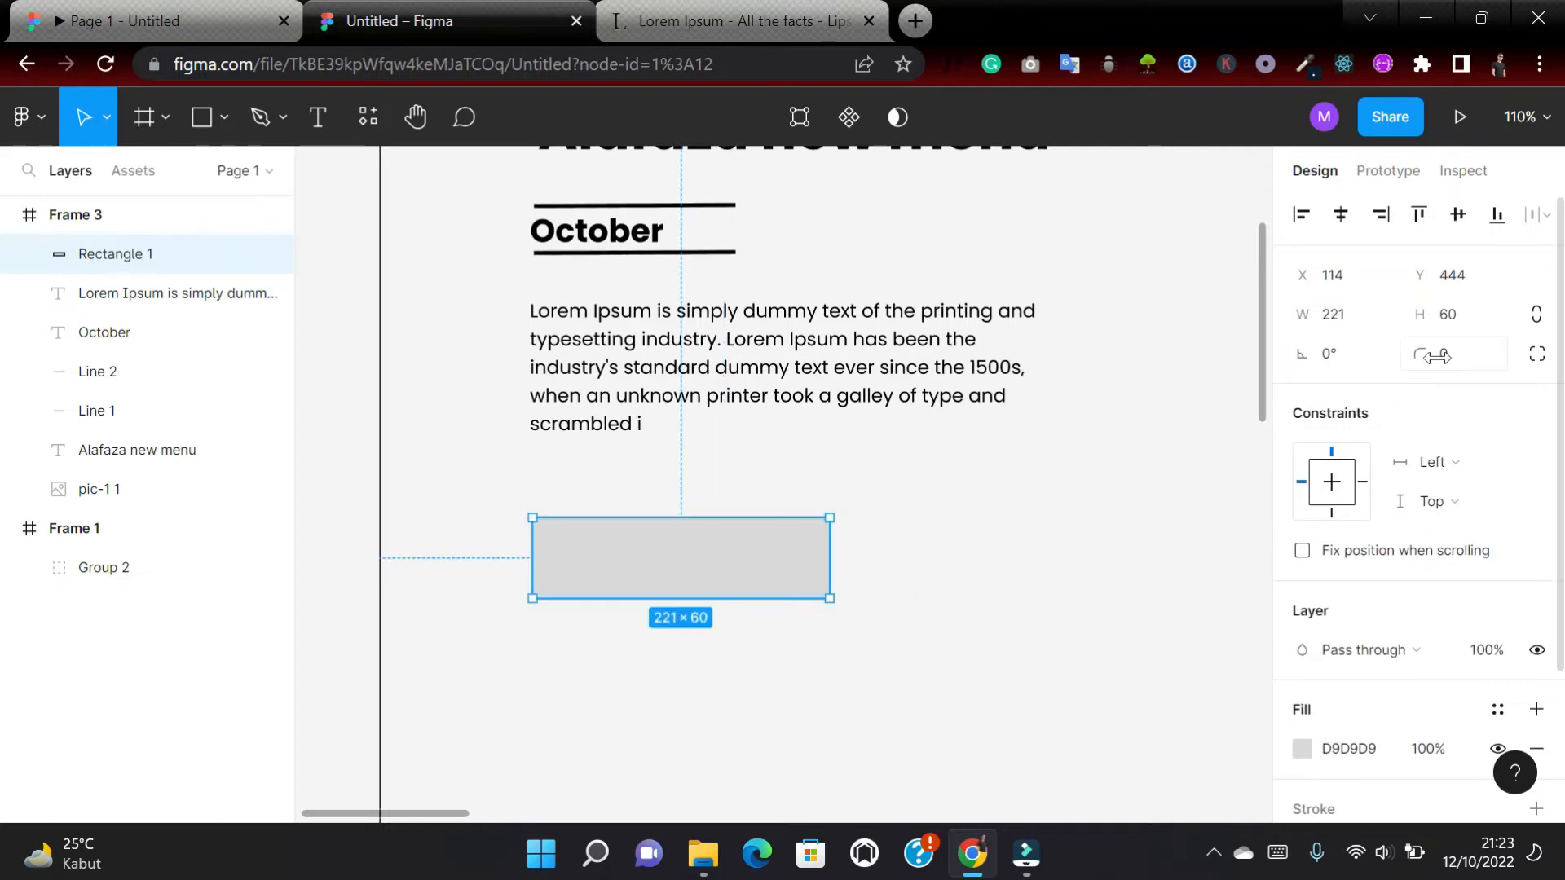
pyautogui.click(1464, 317)
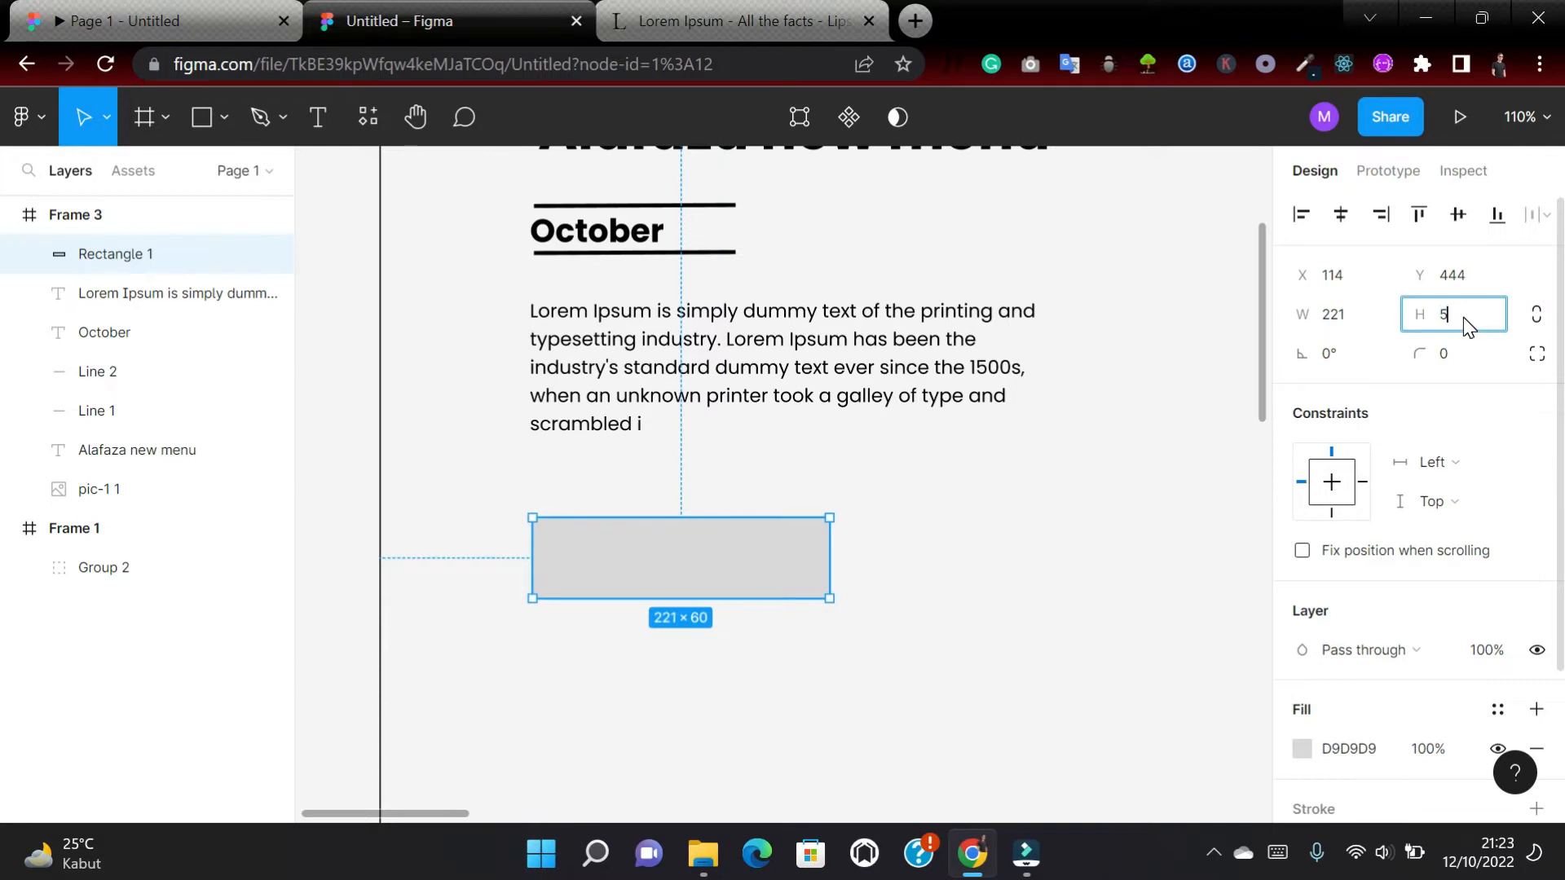
pyautogui.press('Return')
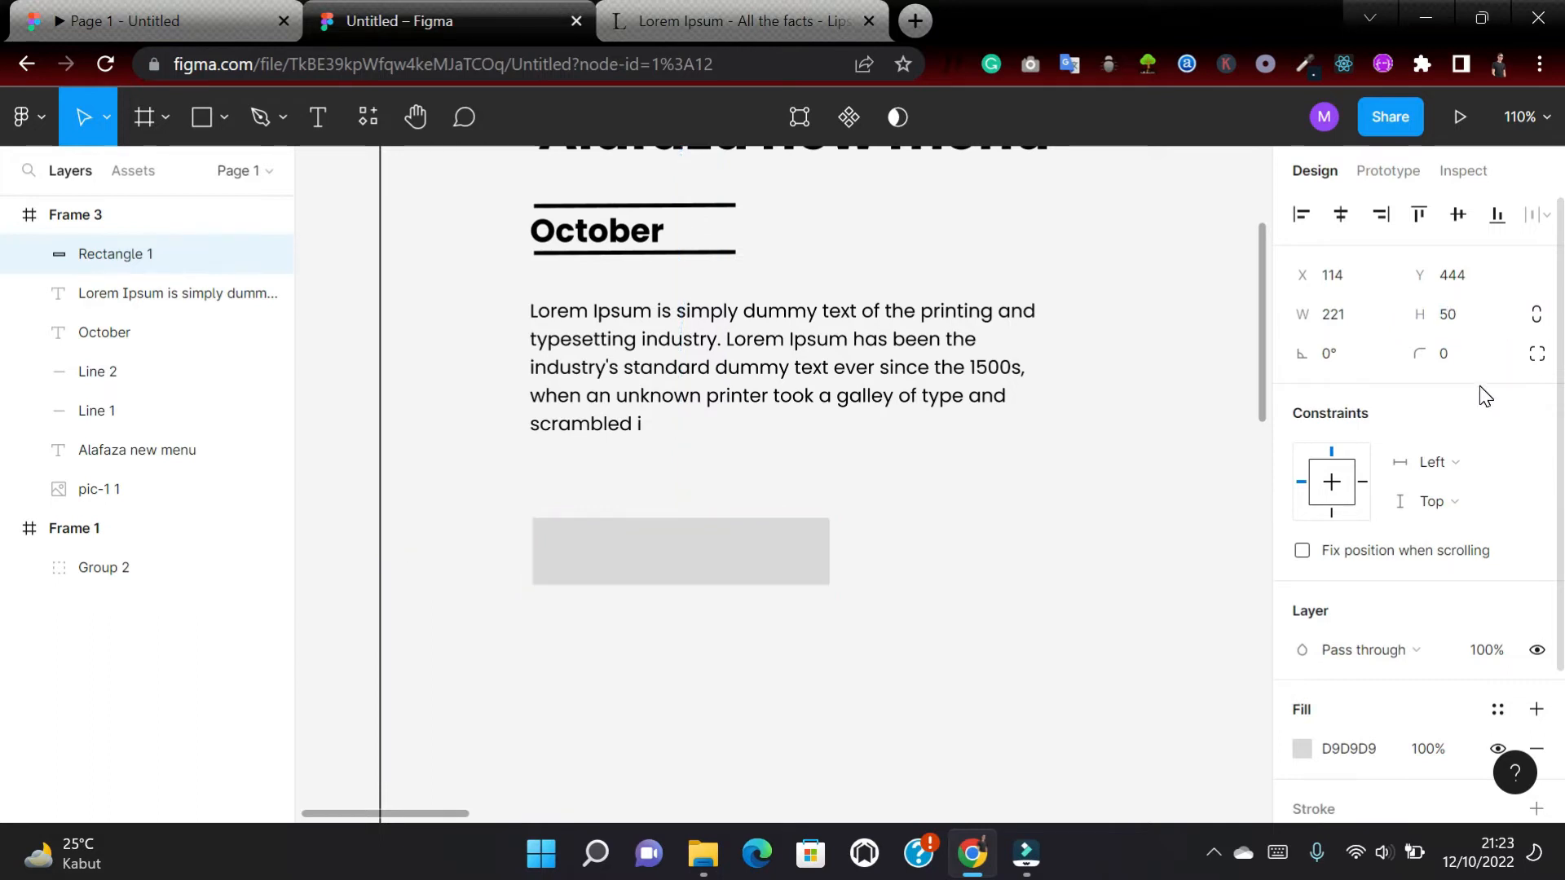
pyautogui.click(1469, 355)
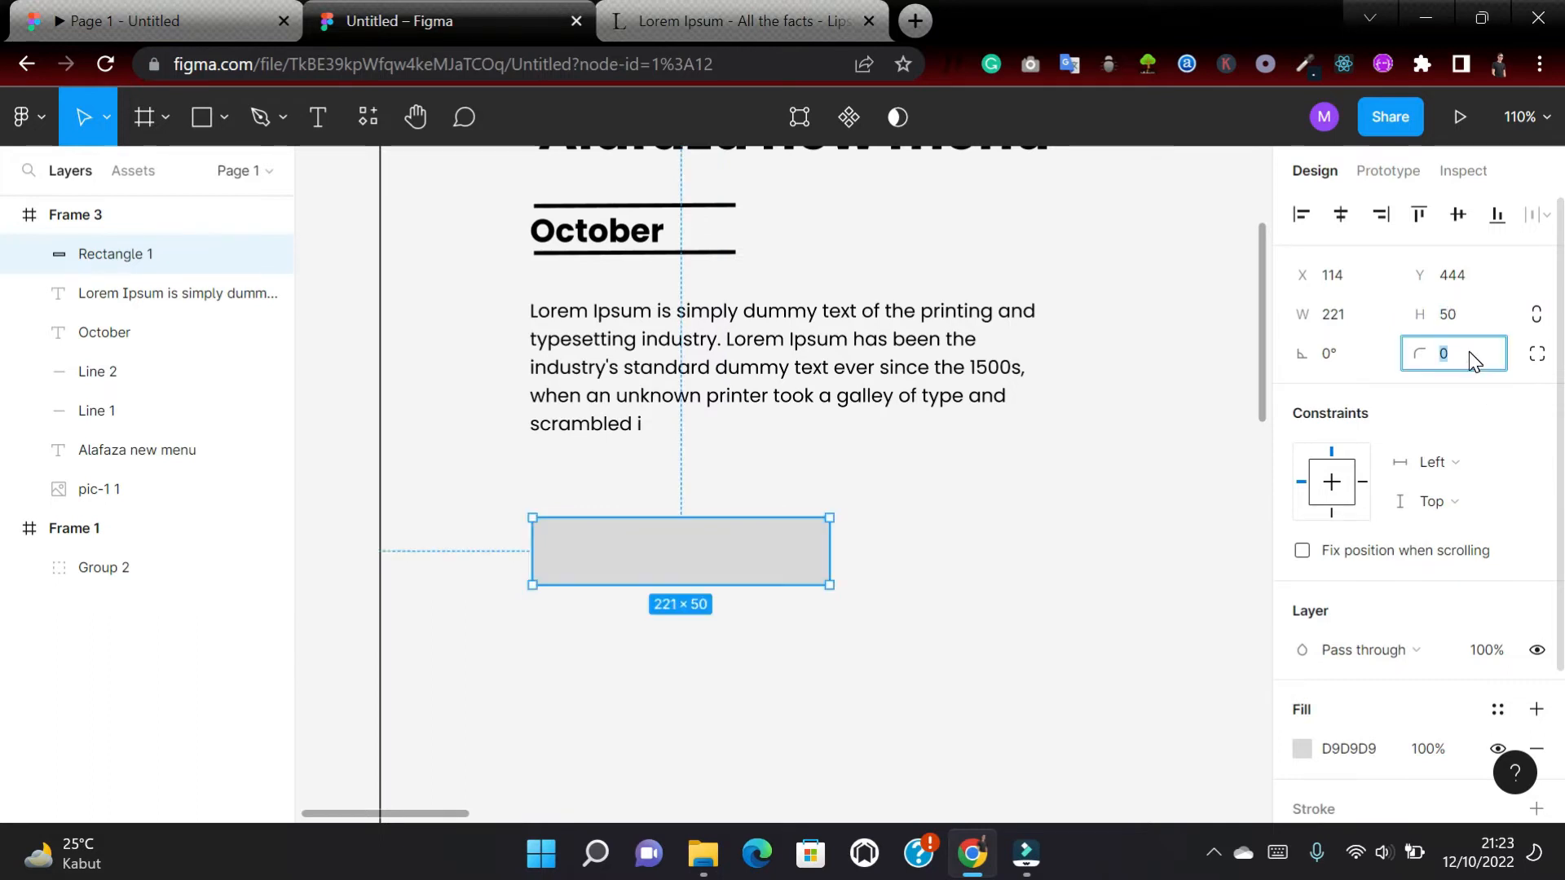
pyautogui.write('7')
pyautogui.press('Return')
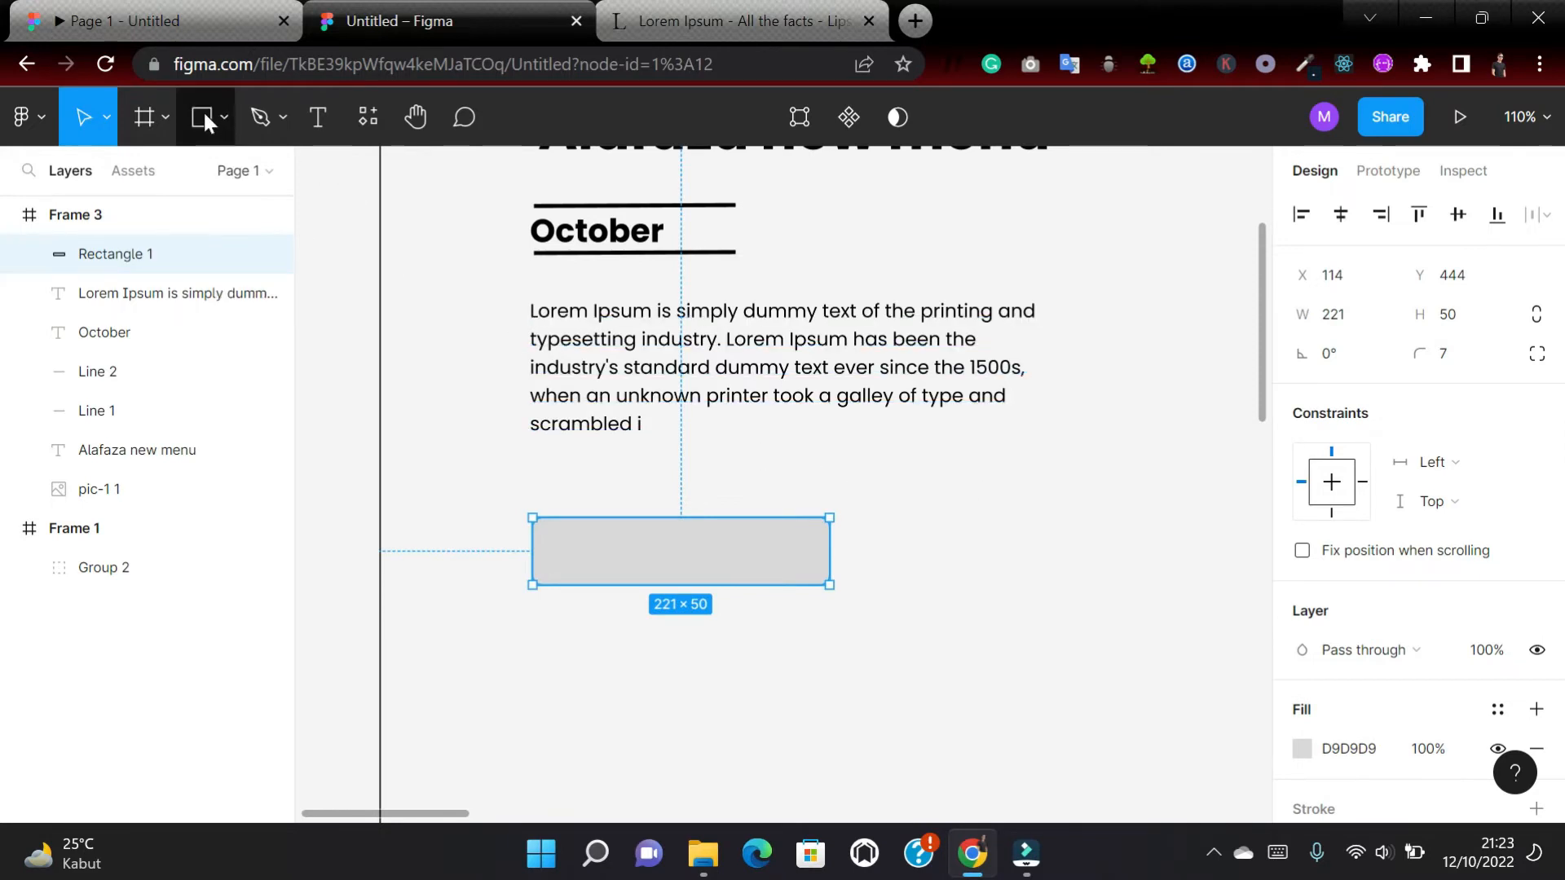
# Add a text box about 218 × 49 over the rounded rectangle, reading "More info", and centre its text horizontally.
pyautogui.click(318, 116)
pyautogui.moveTo(534, 519); pyautogui.dragTo(825, 581)
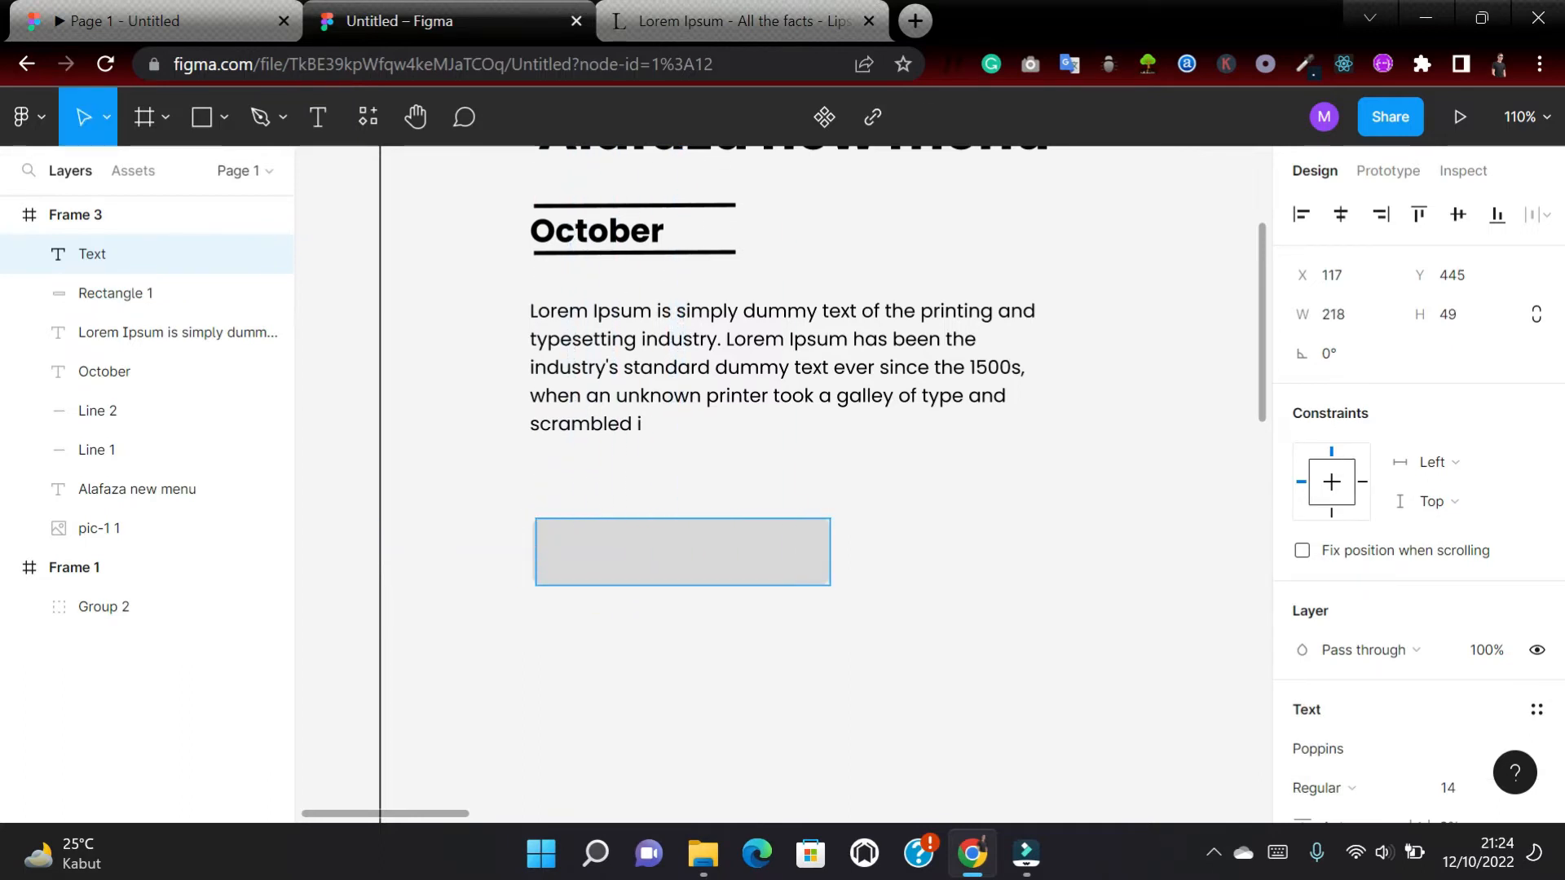
pyautogui.write('More info')
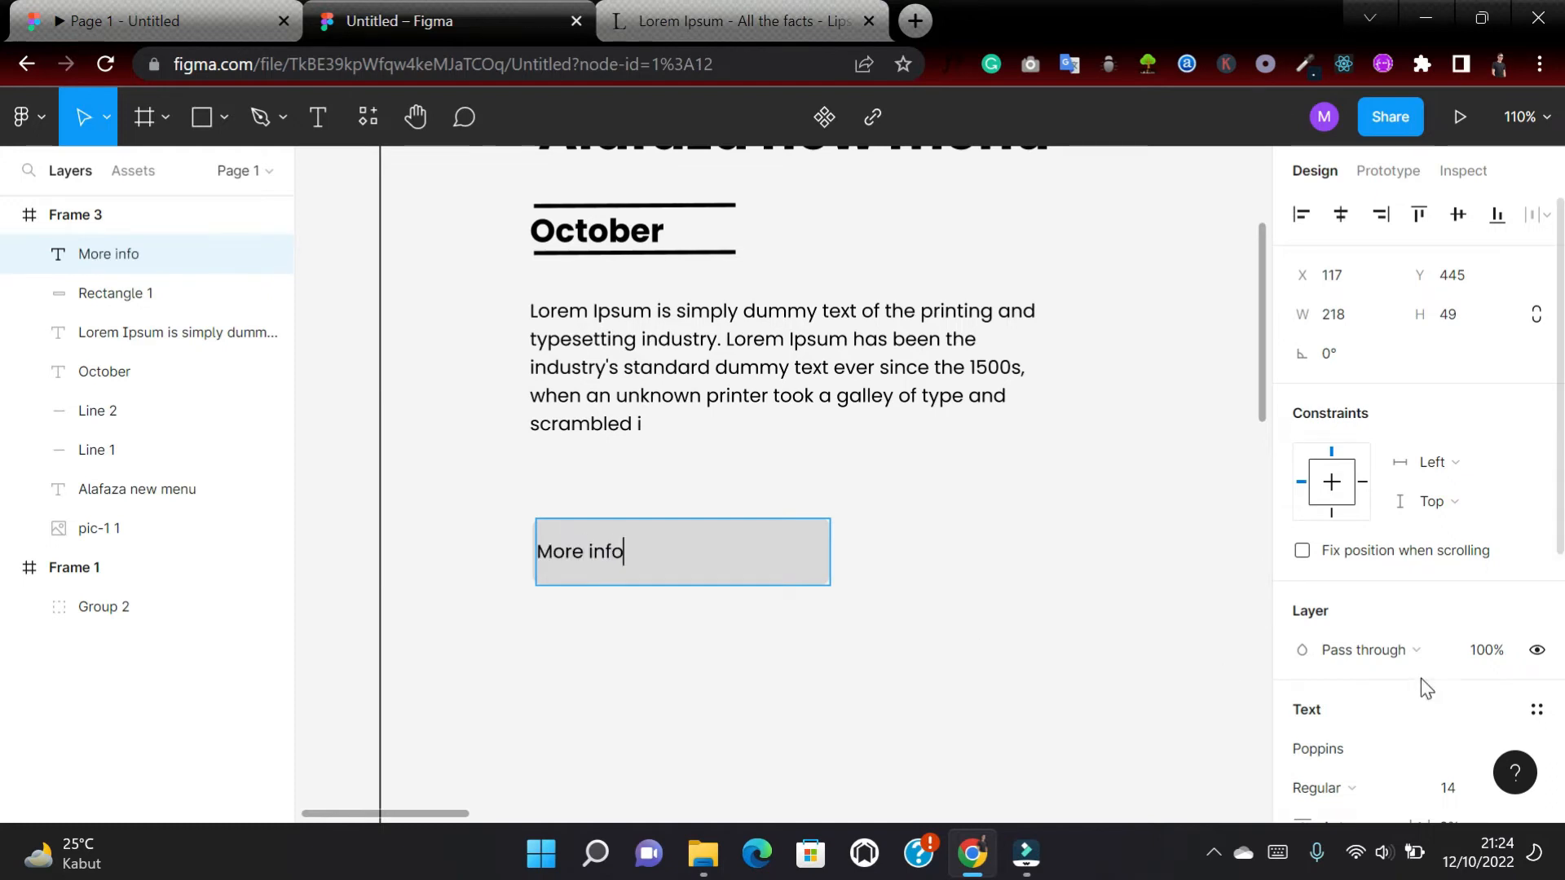
pyautogui.scroll(-5, 1422, 678)
pyautogui.click(1331, 539)
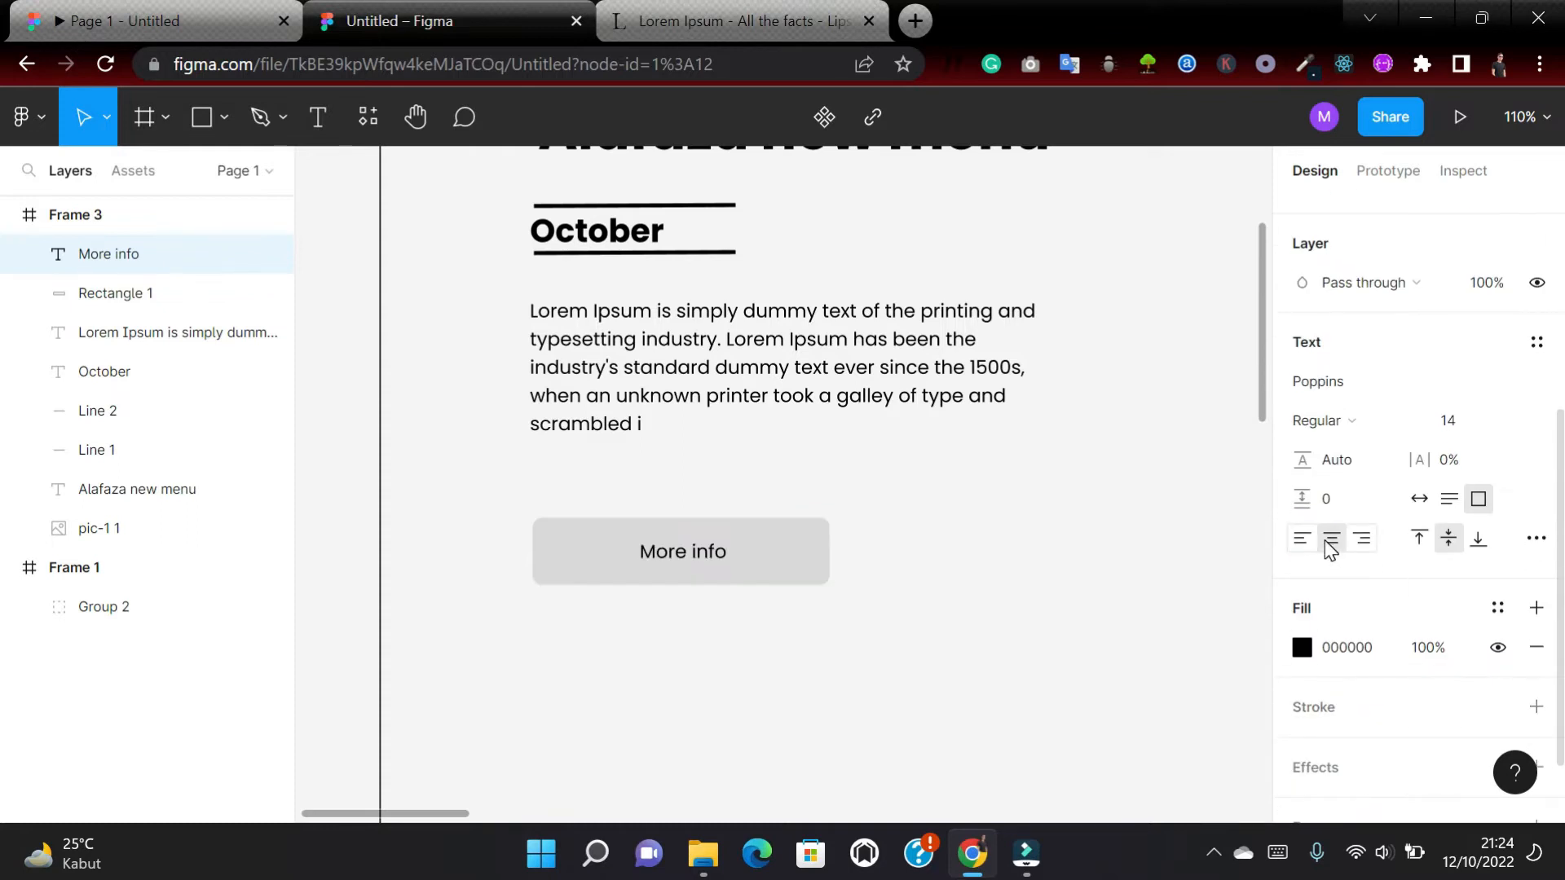
pyautogui.click(937, 572)
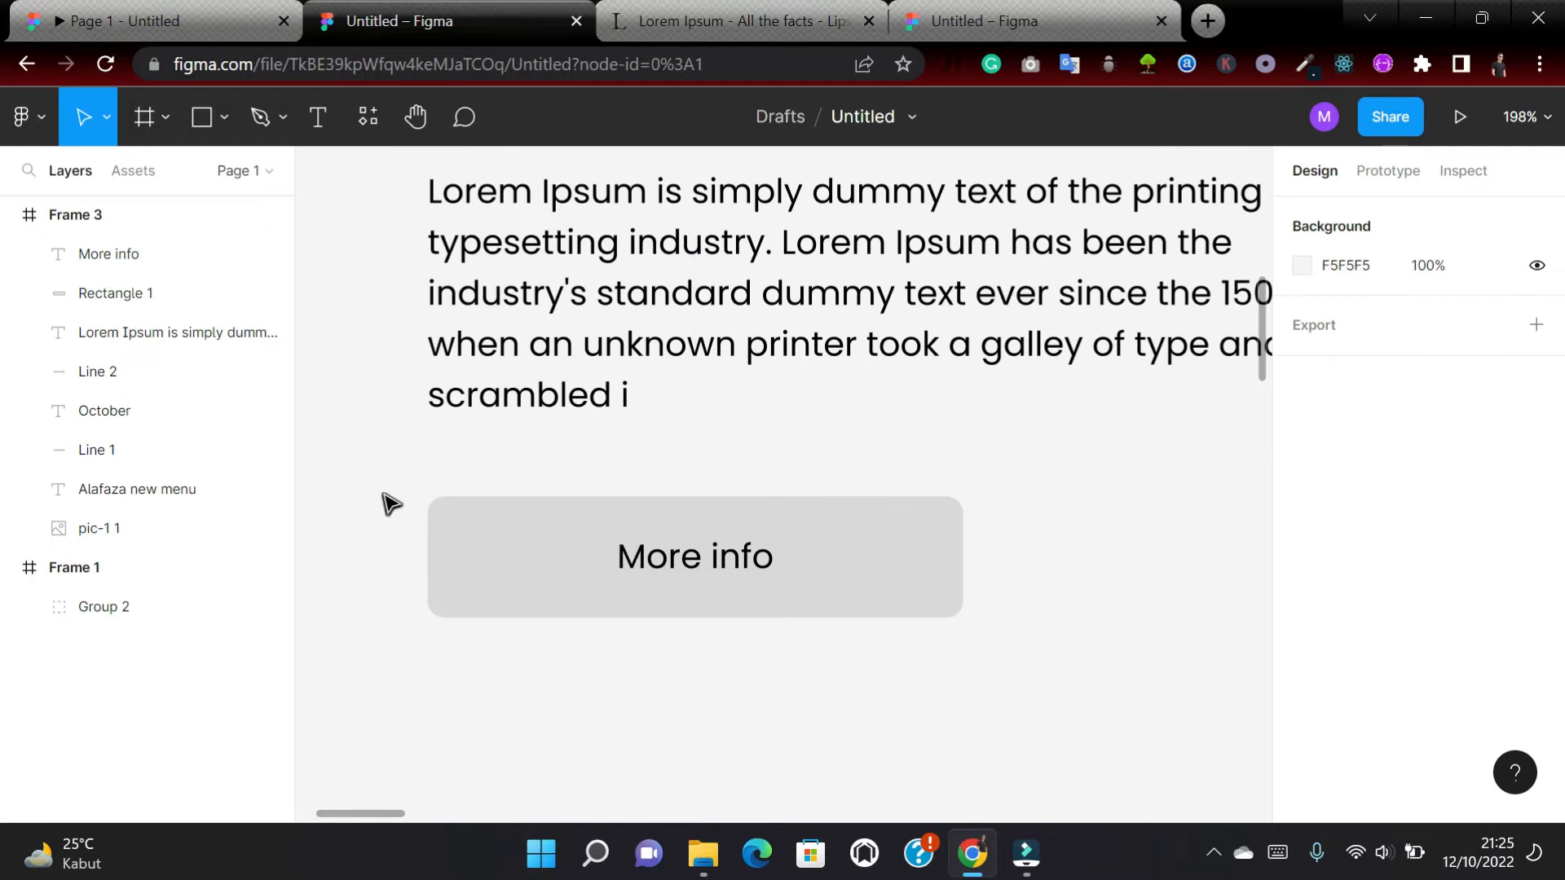
# Group the "More info" text with its rounded rectangle.
pyautogui.scroll(-2, 389, 503)
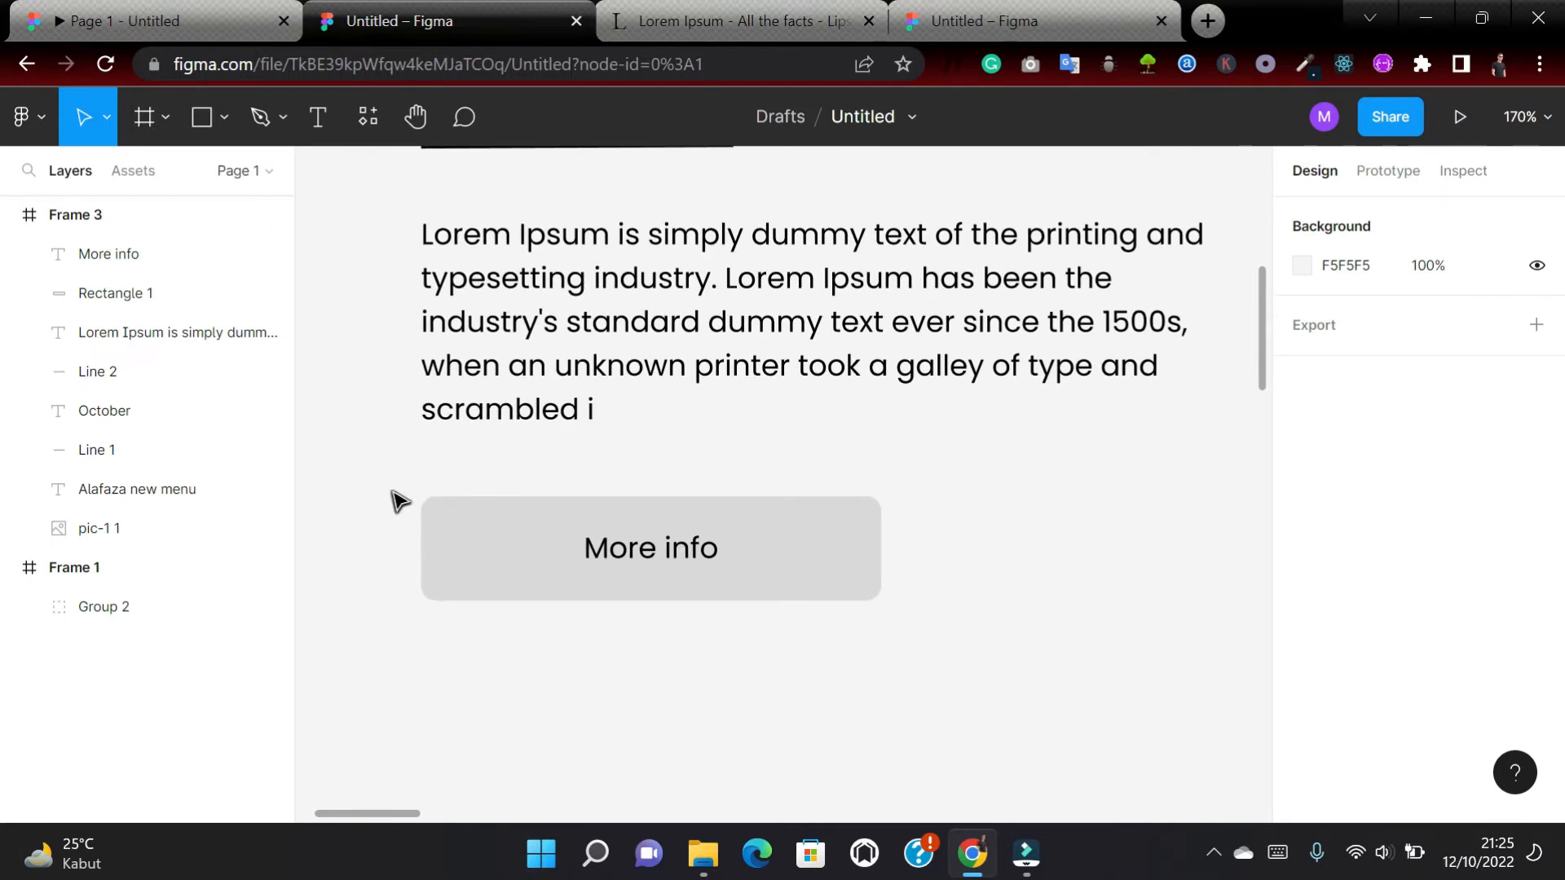
pyautogui.moveTo(394, 492); pyautogui.dragTo(699, 589)
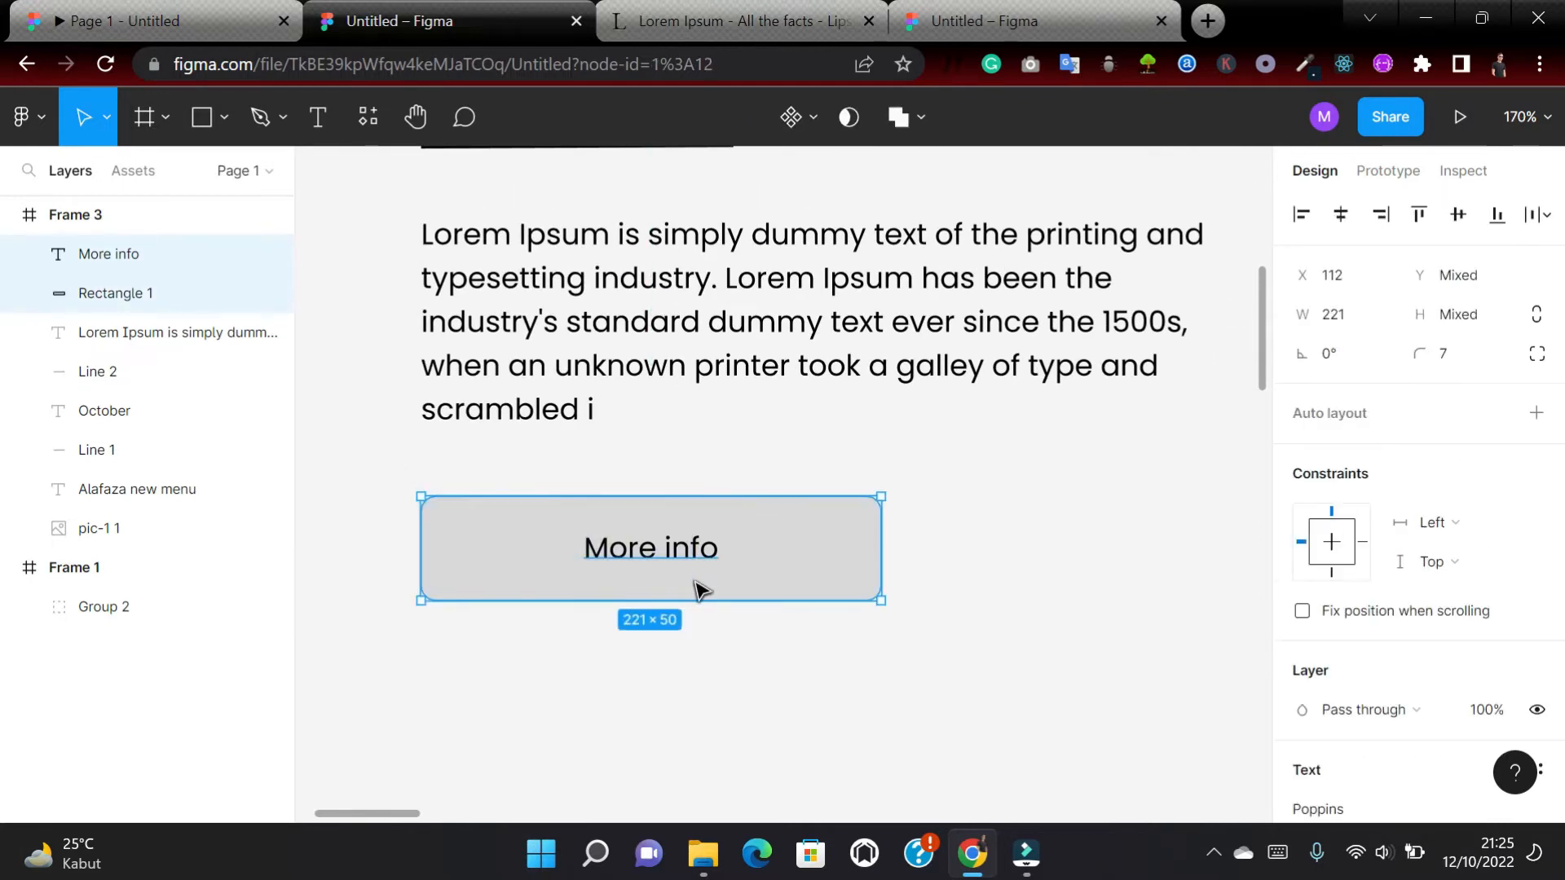
pyautogui.hotkey('ctrl', 'g')
pyautogui.scroll(-8, 698, 589)
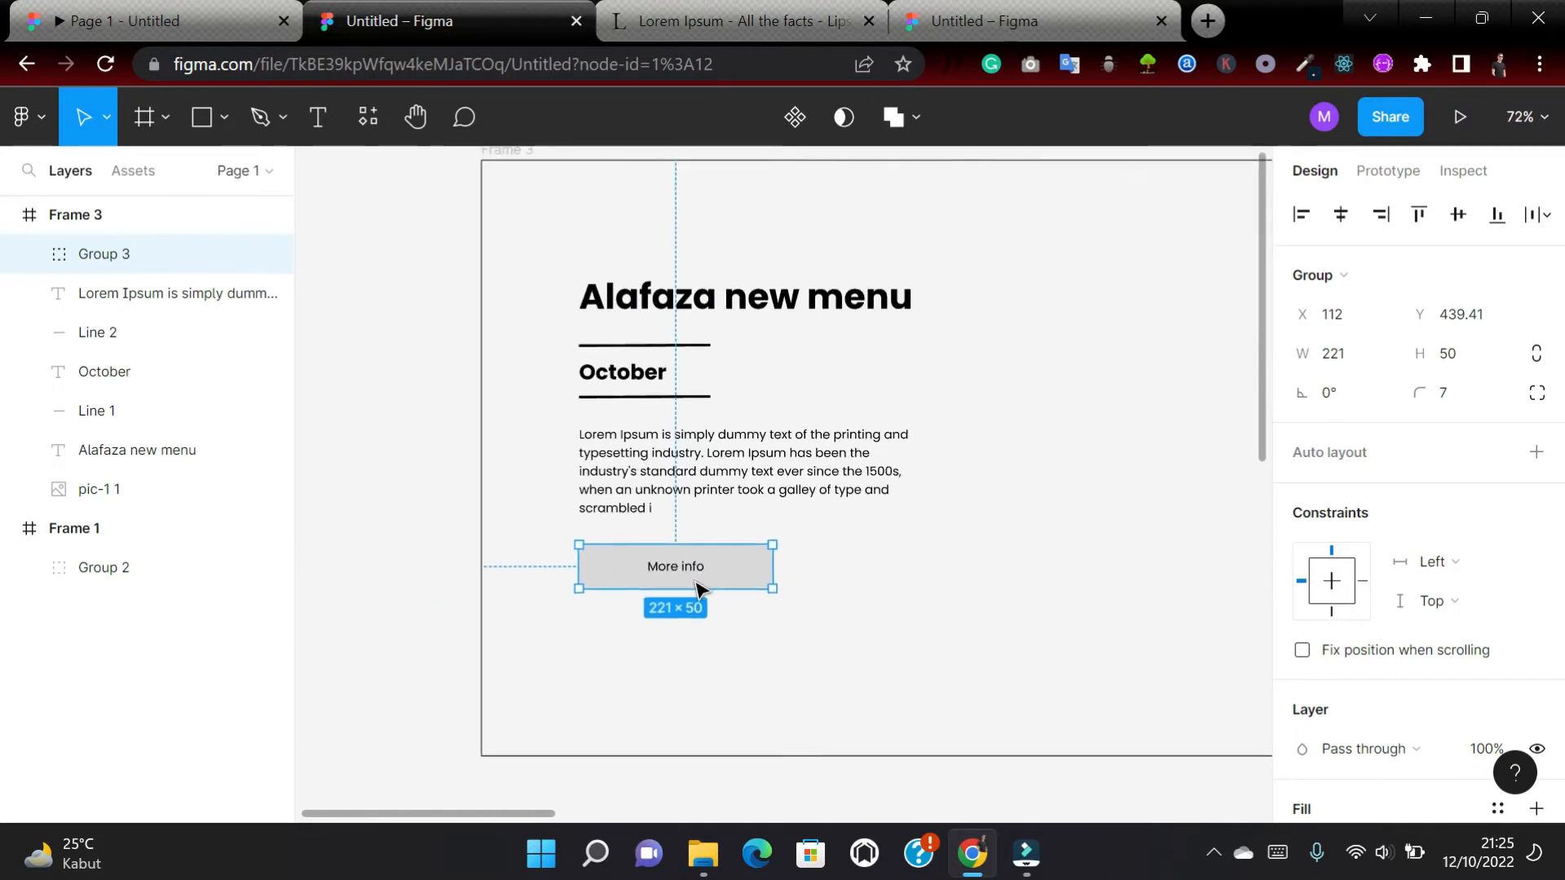
pyautogui.click(590, 382)
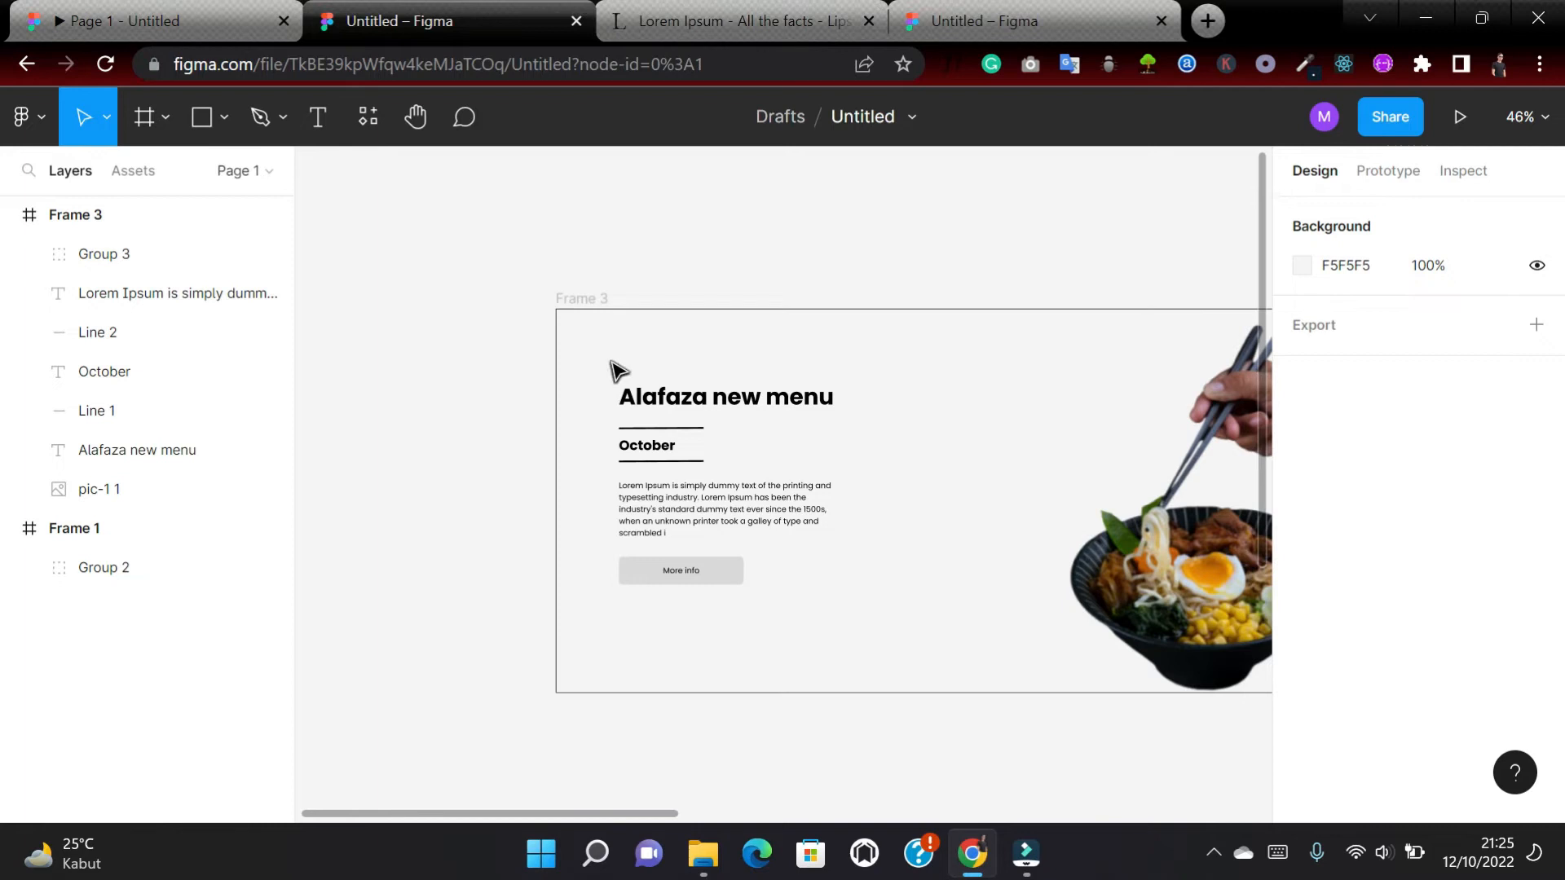
# Group the hero heading, lines, paragraph and button with vertical auto layout at 20 spacing, and move the block to about X 105, Y 155.
pyautogui.moveTo(611, 362); pyautogui.dragTo(866, 579)
pyautogui.hotkey('ctrl', 'g')
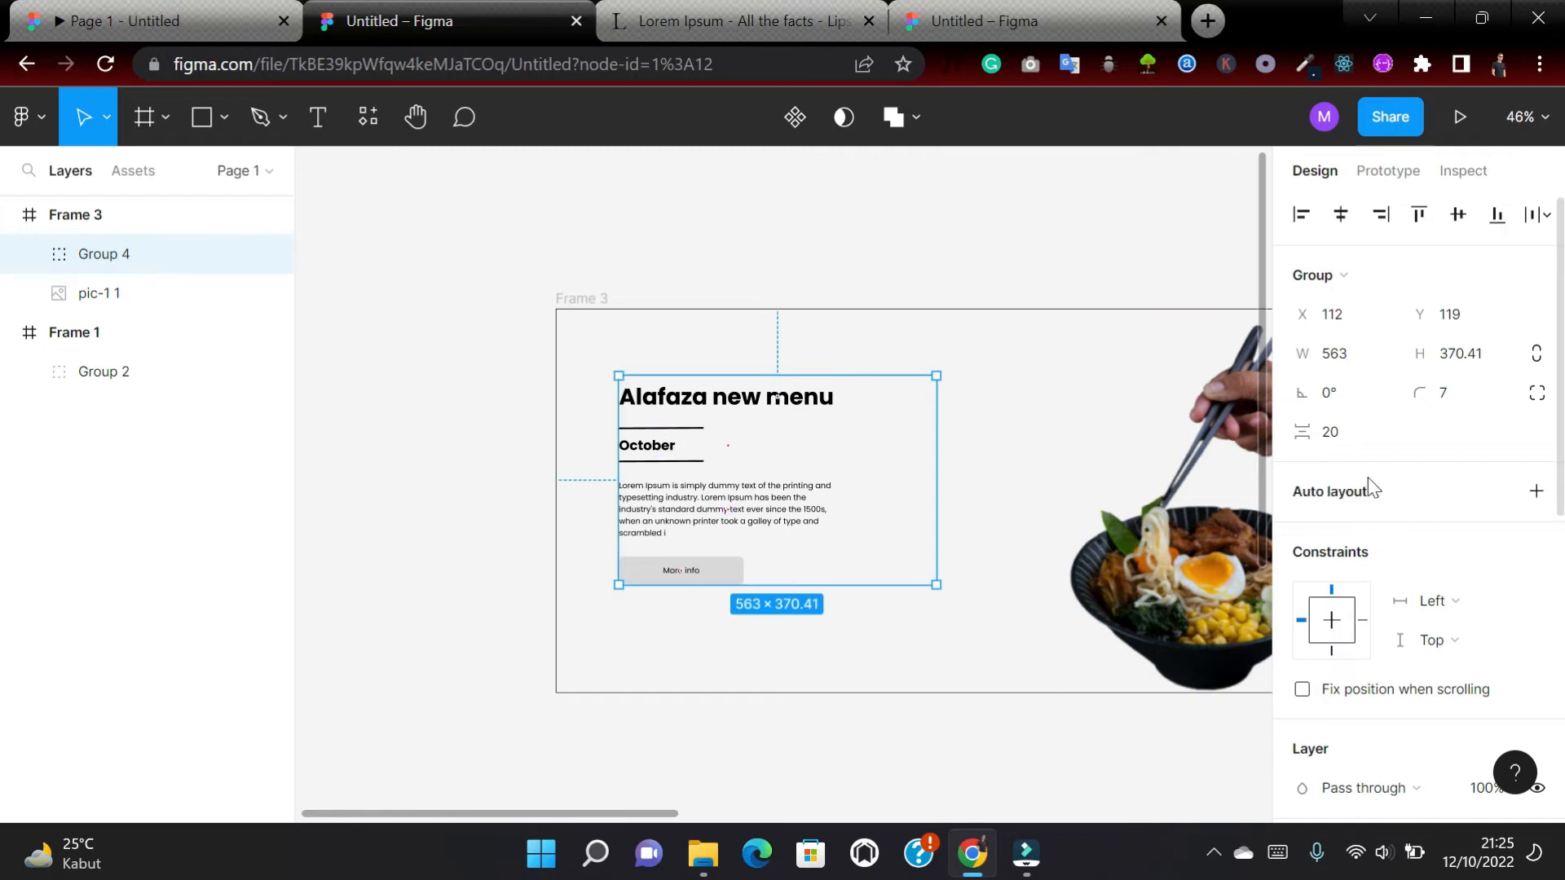
pyautogui.click(1537, 493)
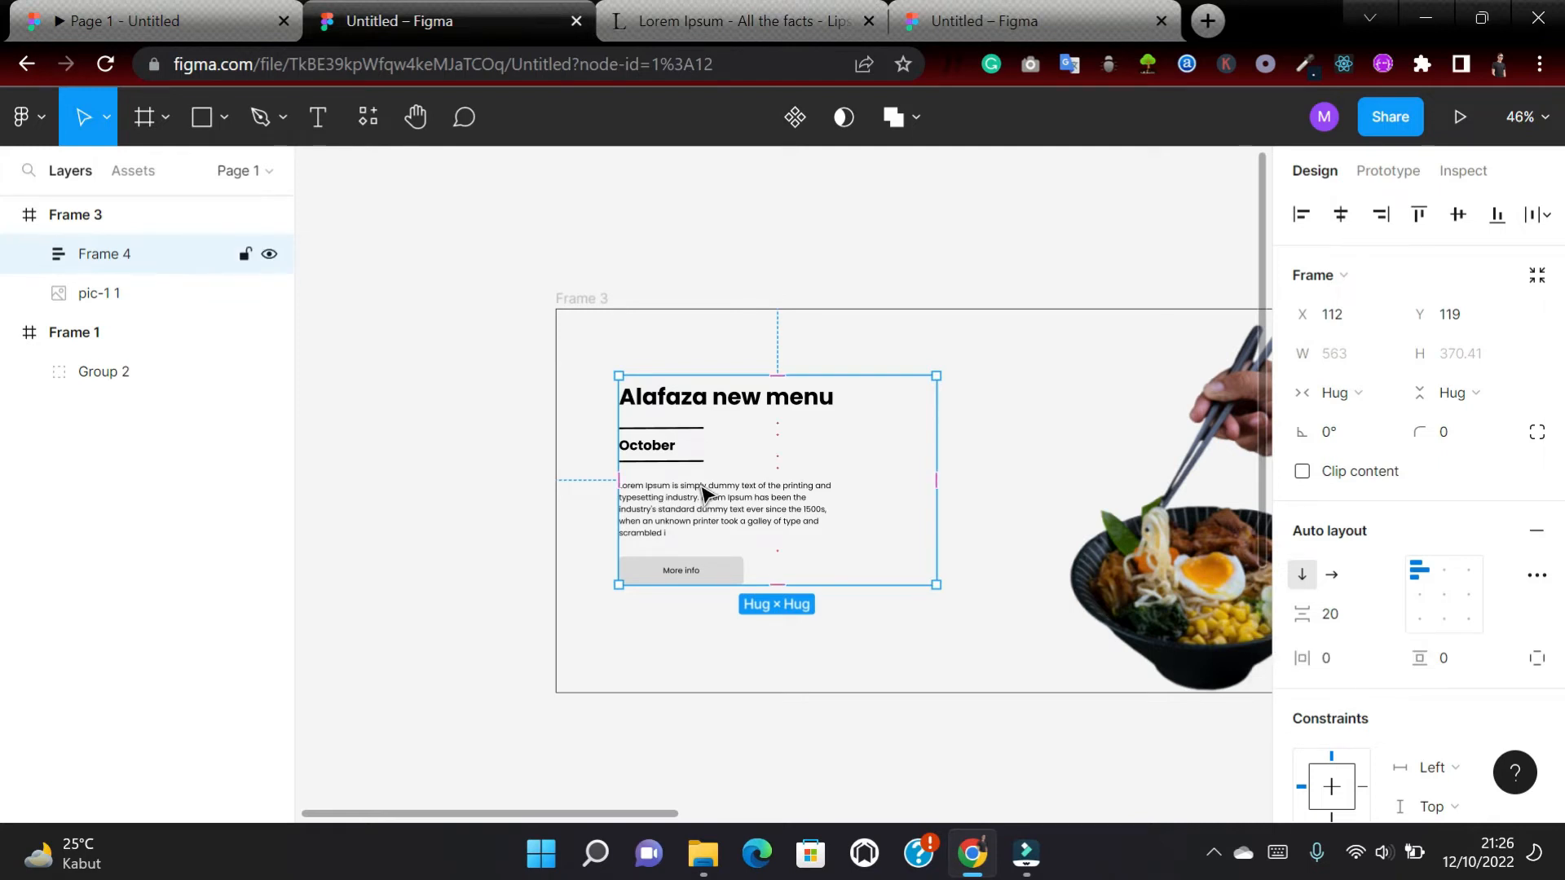
pyautogui.moveTo(751, 463); pyautogui.dragTo(744, 484)
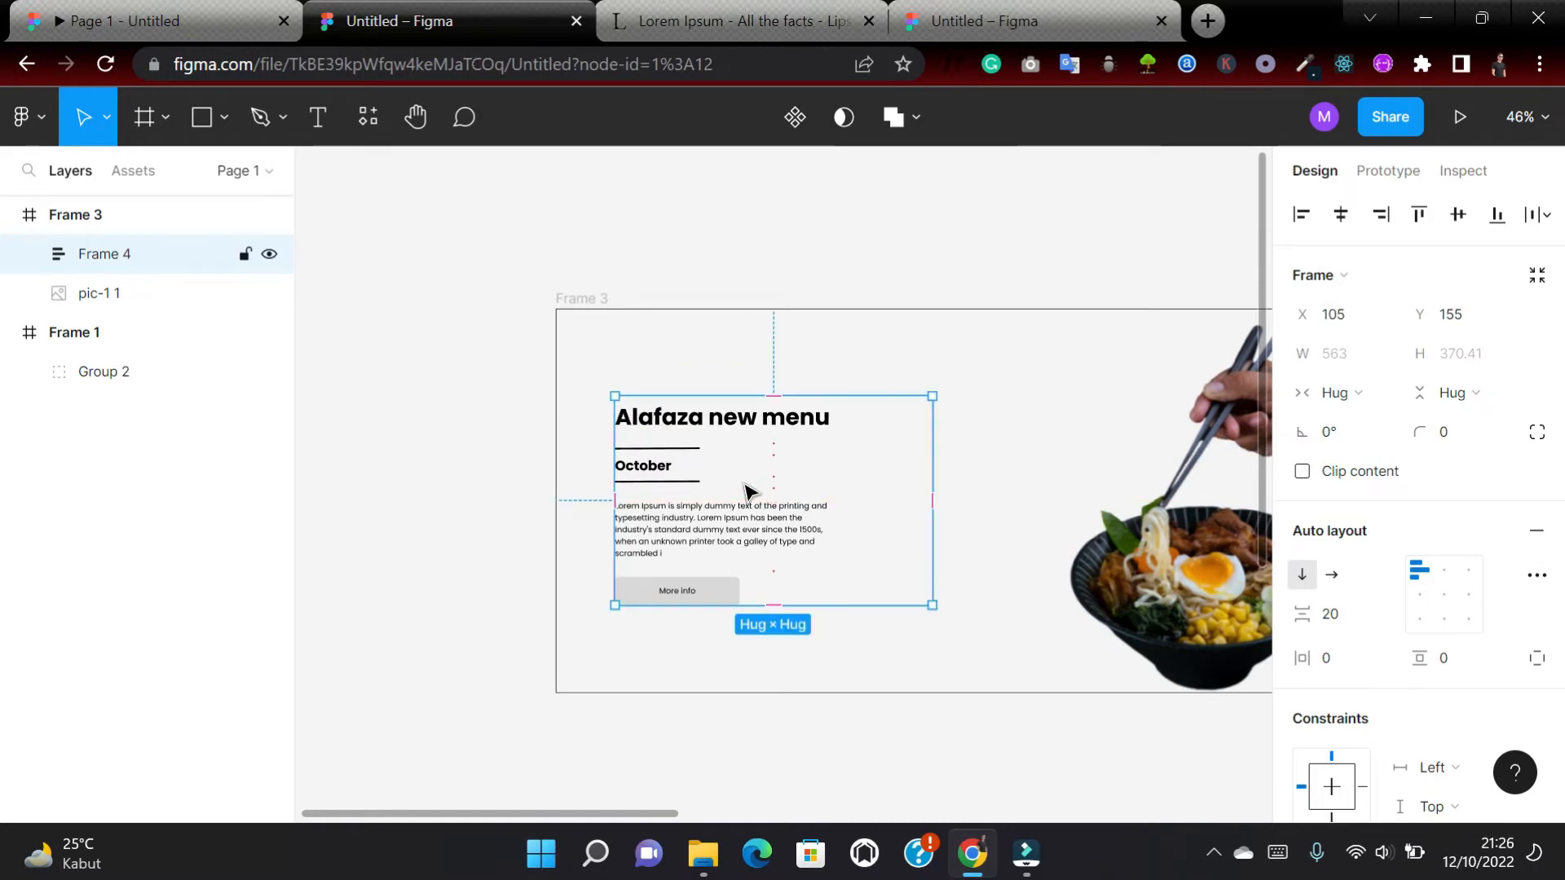
# Bring the hero section frame and the dark header frame into view together on the canvas.
pyautogui.scroll(-5, 732, 538)
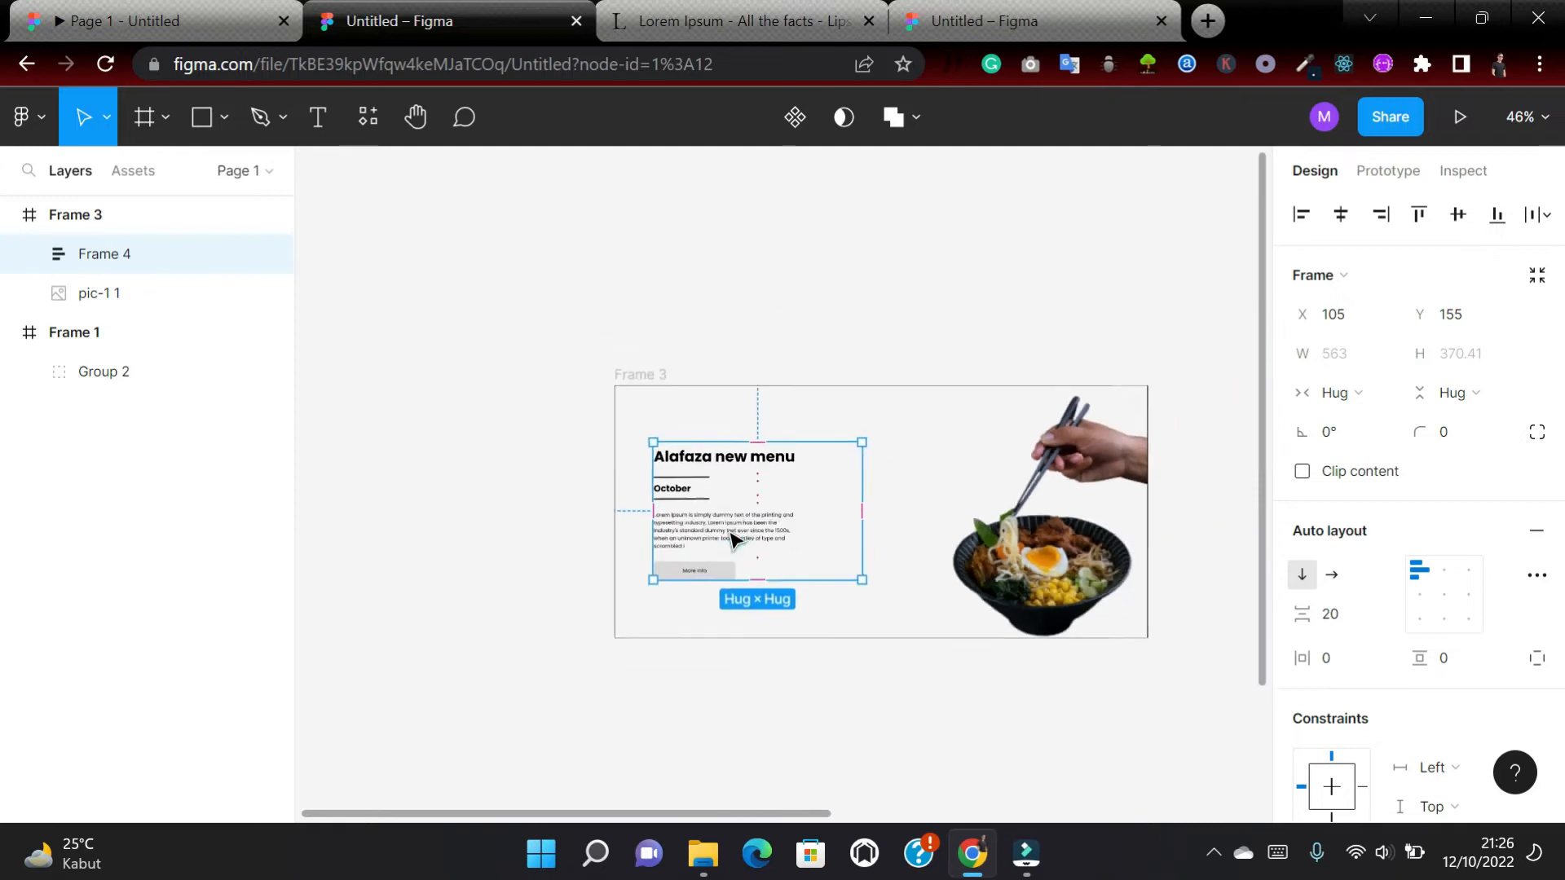
pyautogui.scroll(-1, 736, 542)
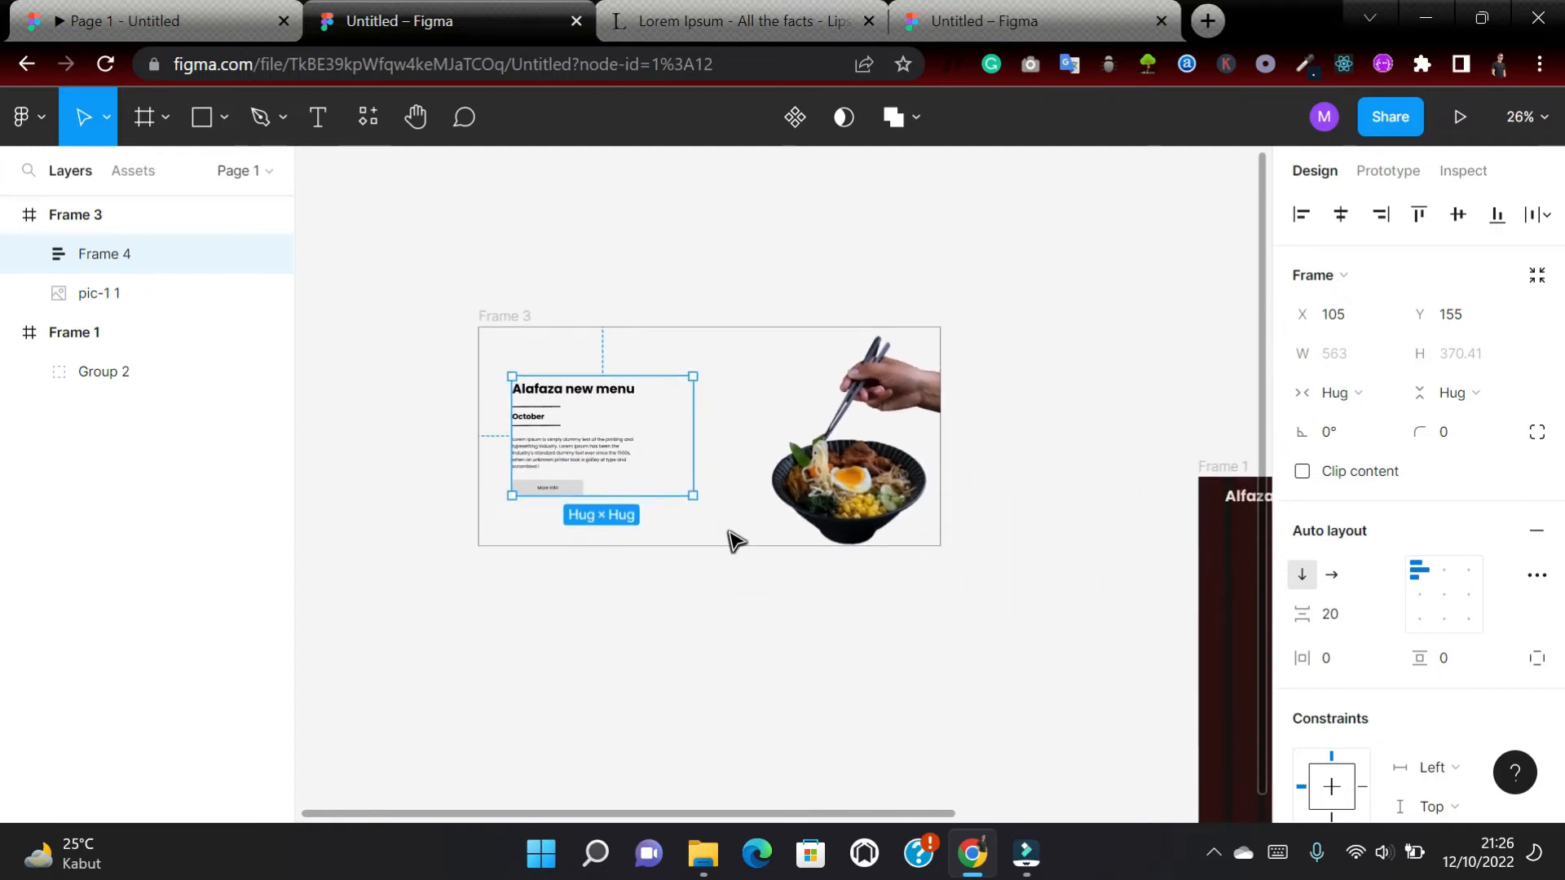
pyautogui.hscroll(2, 736, 541)
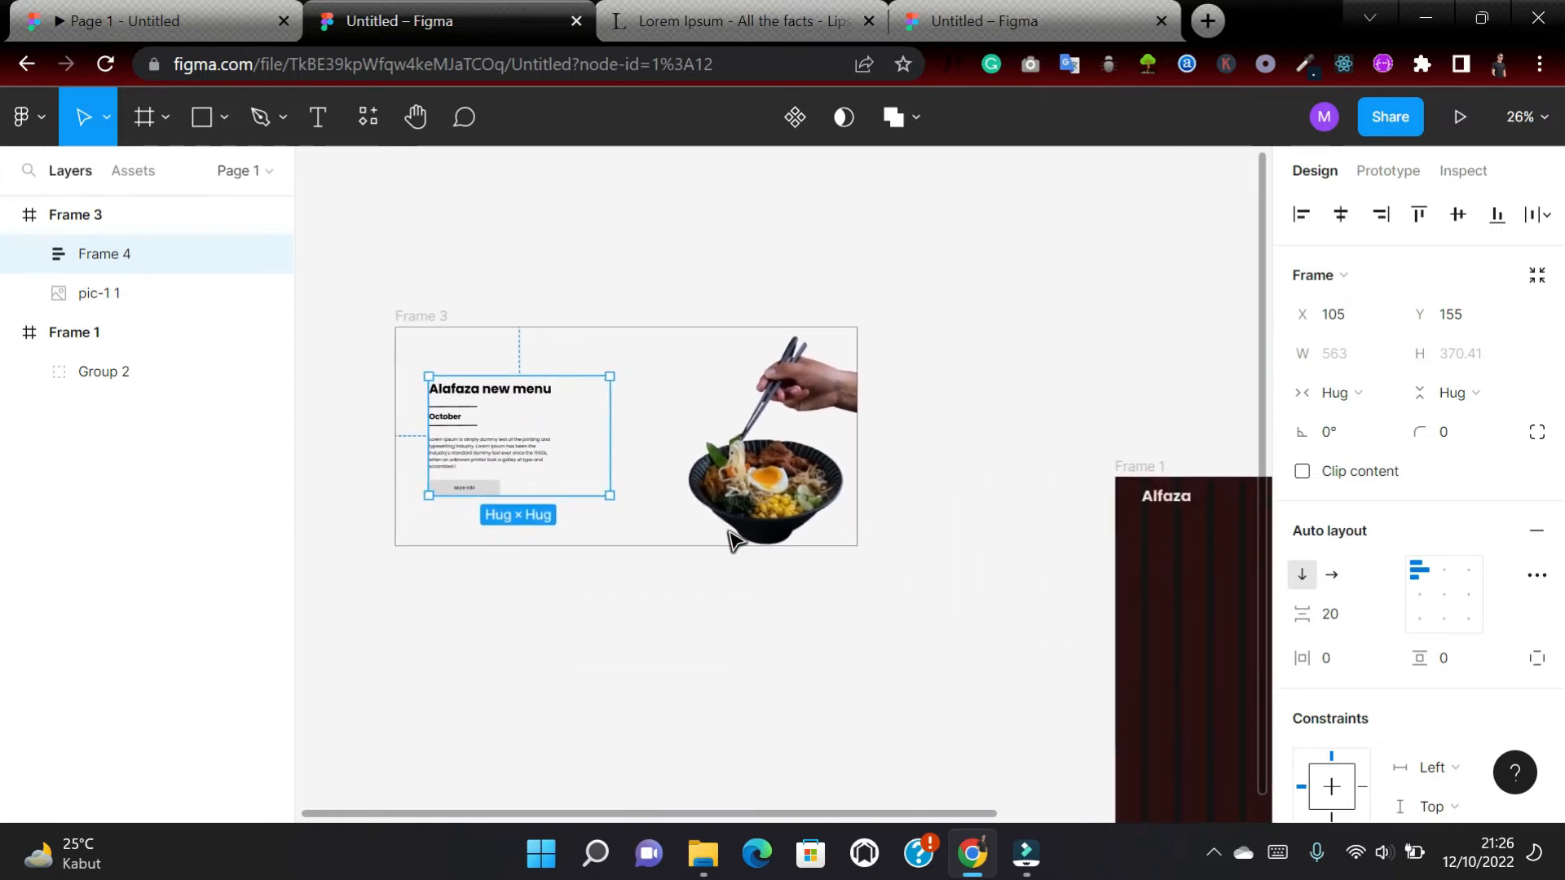
pyautogui.hscroll(2, 731, 538)
pyautogui.scroll(-4, 733, 540)
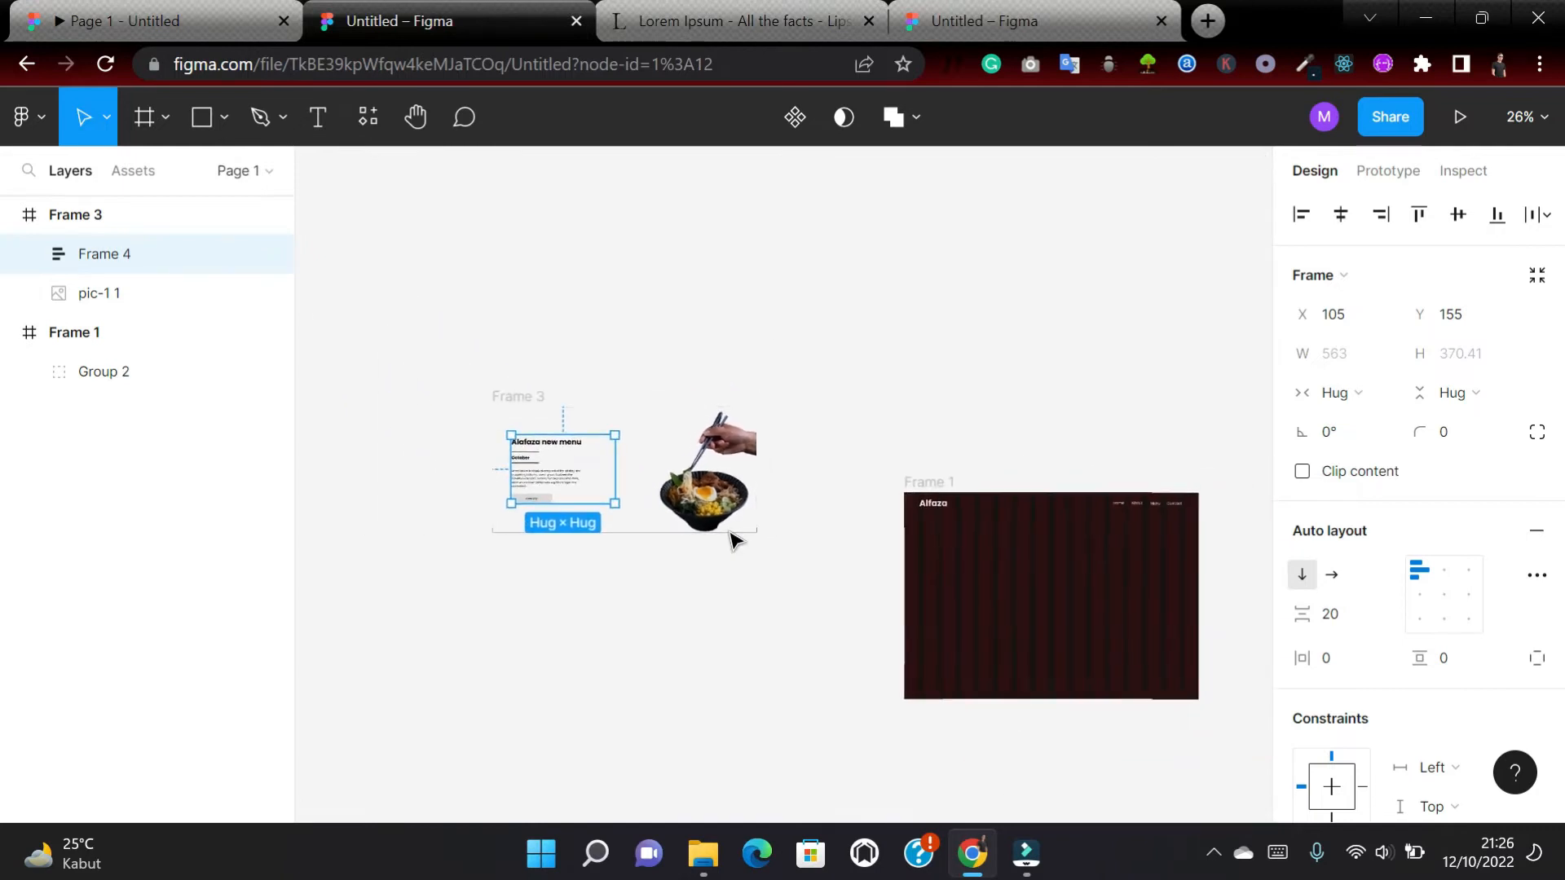
# Move the menu banner frame (Frame 3) from the empty canvas into the dark Frame 1 page.
pyautogui.scroll(-2, 734, 540)
pyautogui.hscroll(2, 734, 540)
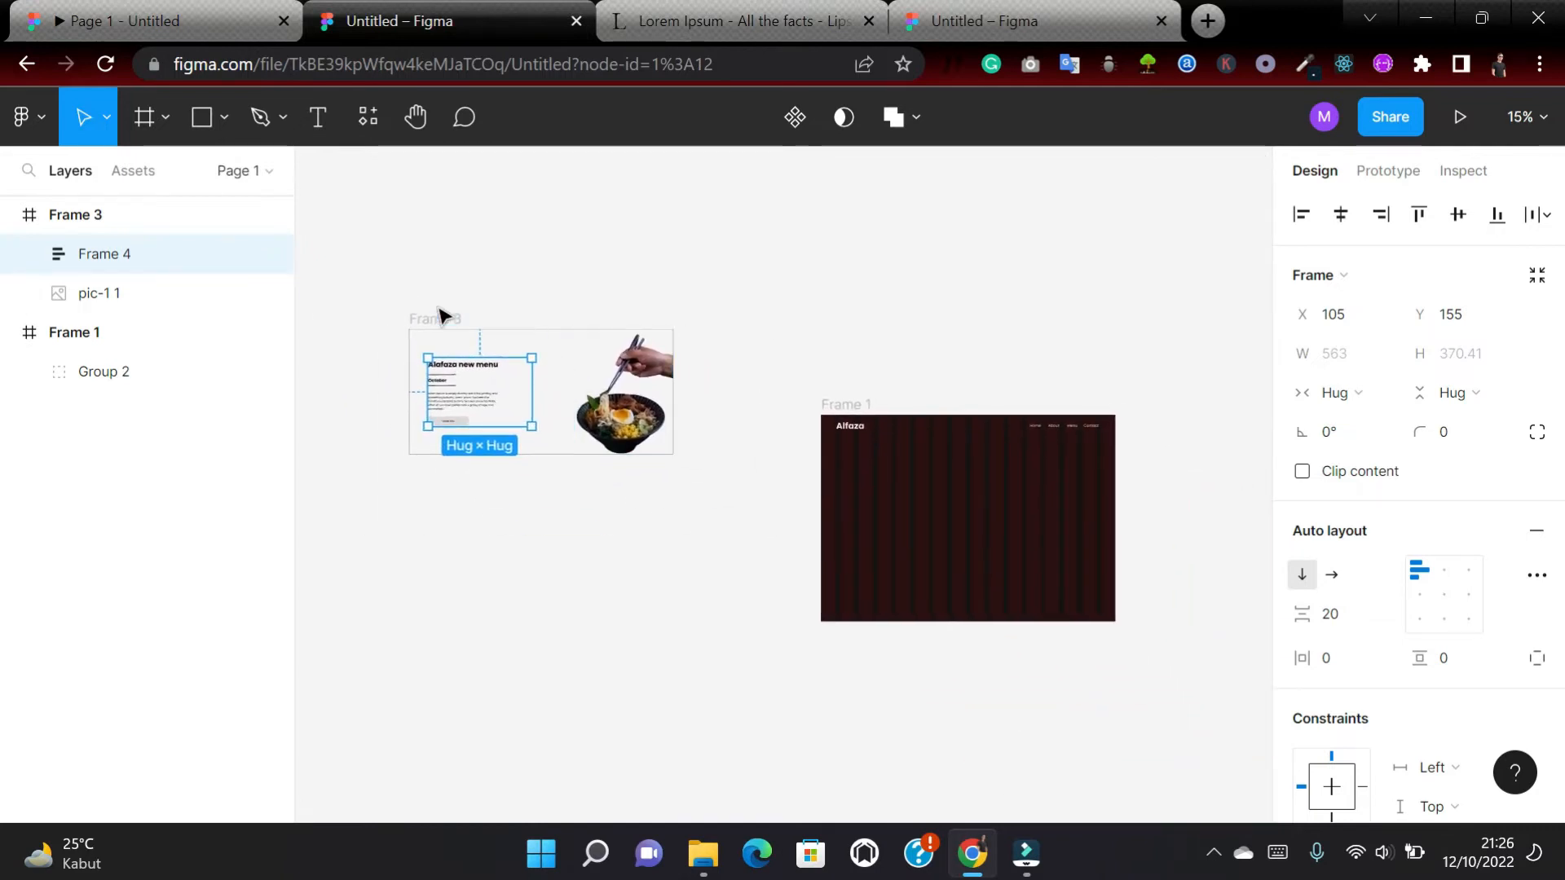
pyautogui.click(432, 316)
pyautogui.moveTo(555, 363); pyautogui.dragTo(985, 511)
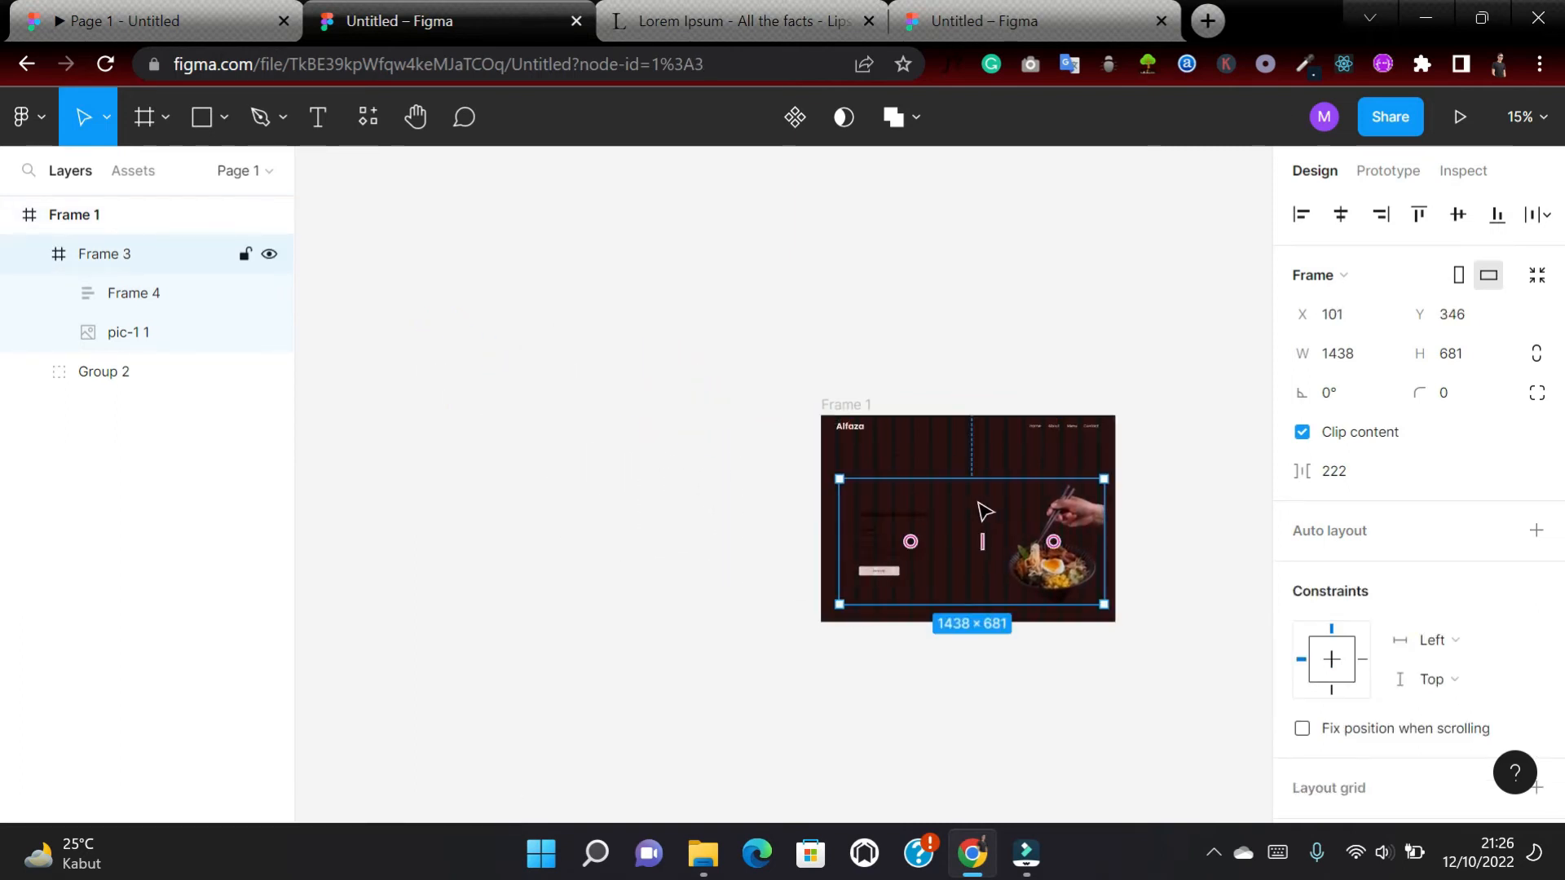
# Reposition Frame 3 inside Frame 1 directly beneath the Alfaza header, at about X 83, Y 122.
pyautogui.scroll(5, 985, 511)
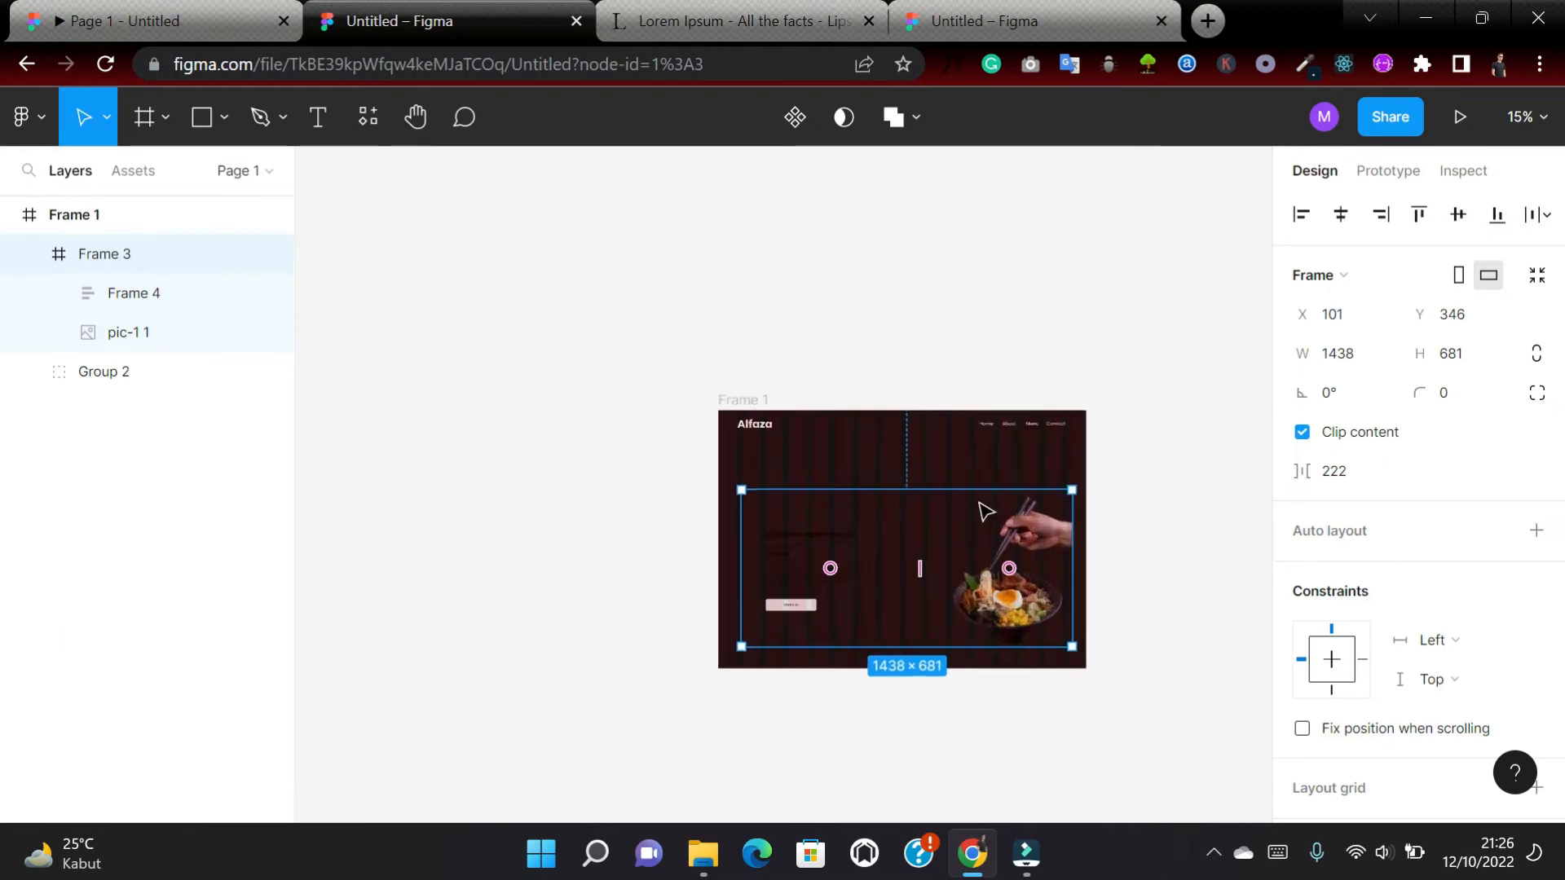
pyautogui.scroll(3, 985, 511)
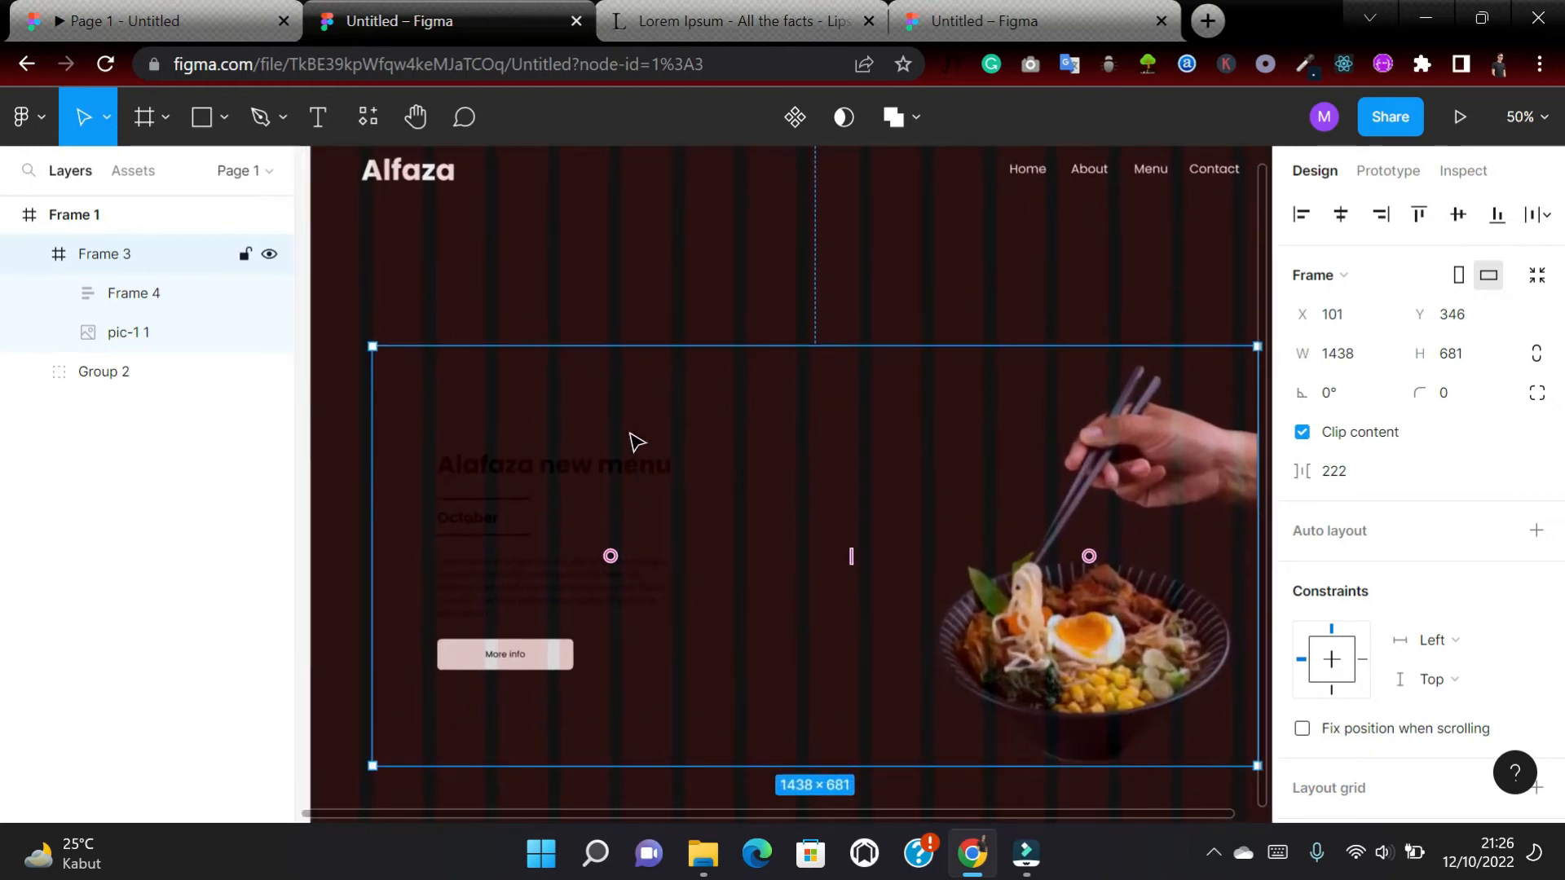
pyautogui.scroll(1, 731, 389)
pyautogui.scroll(1, 701, 392)
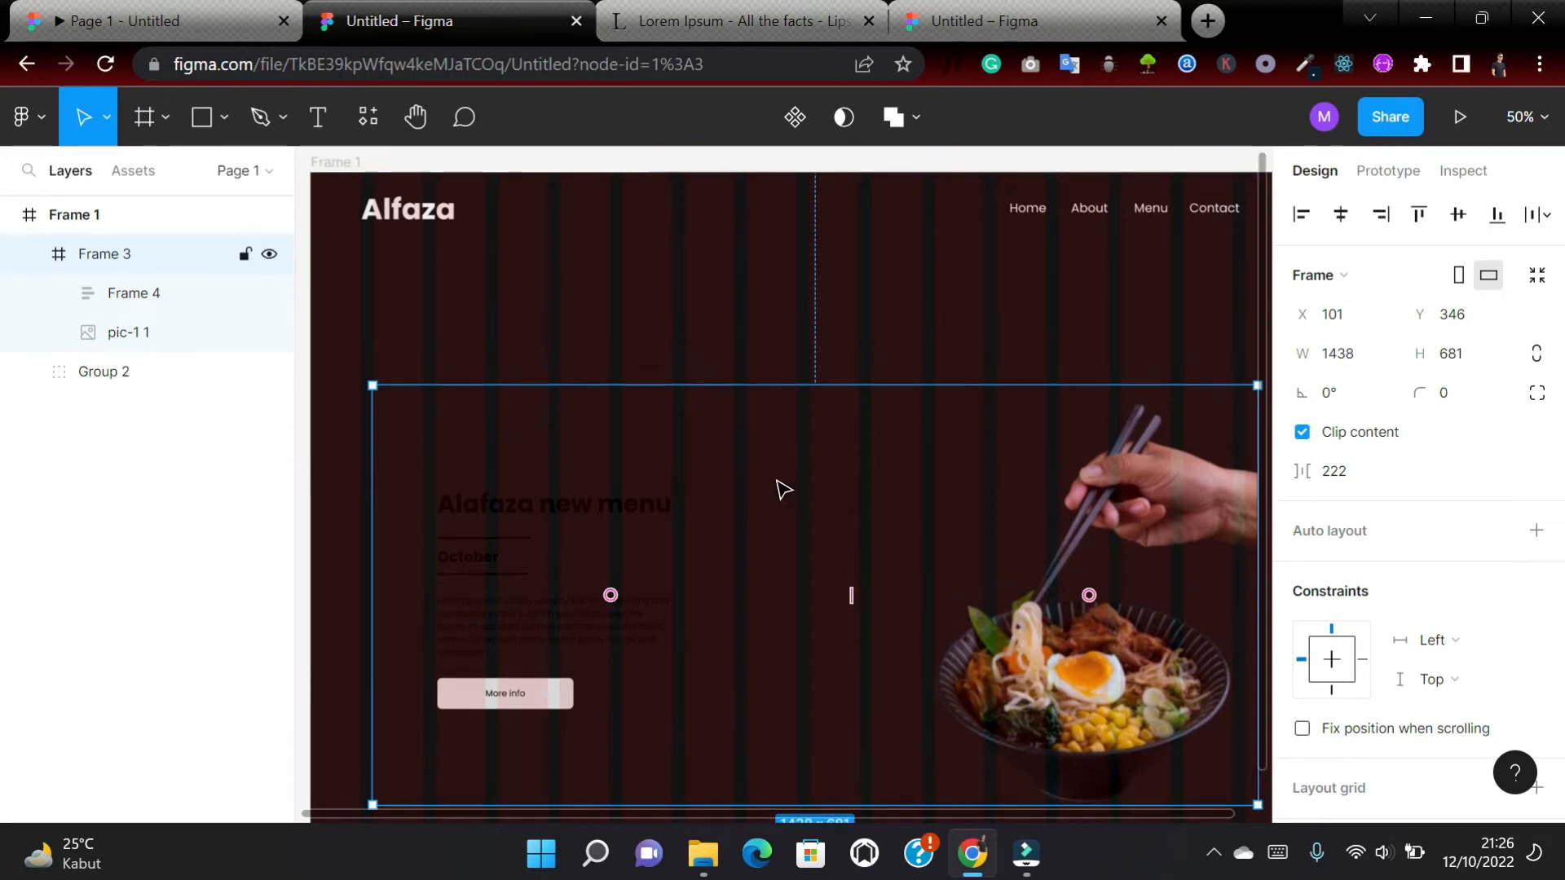
pyautogui.scroll(-2, 783, 488)
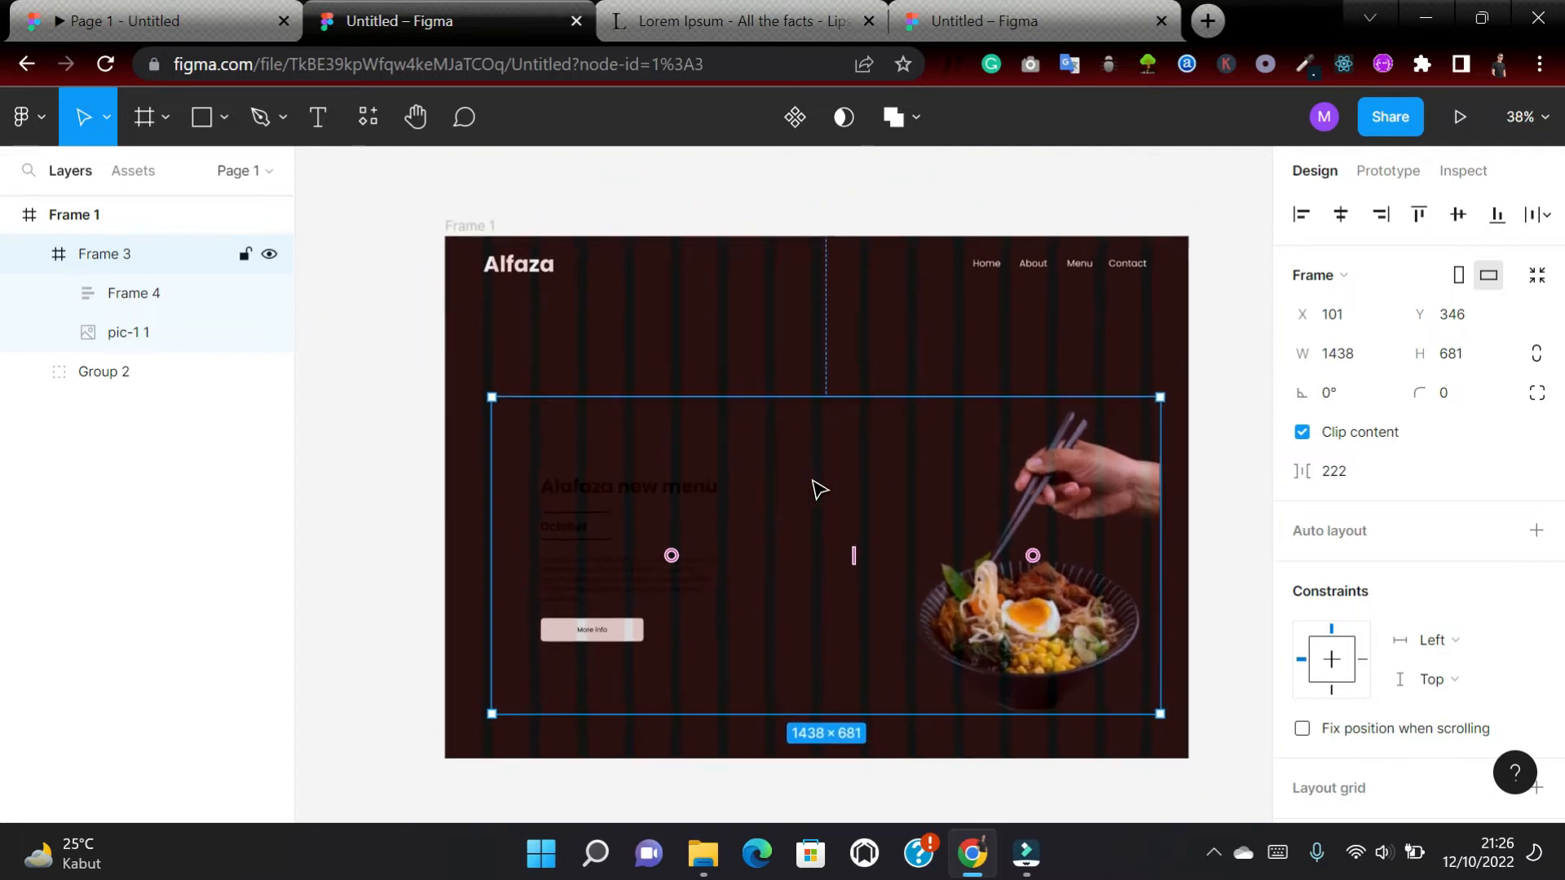
pyautogui.moveTo(812, 480); pyautogui.dragTo(815, 385)
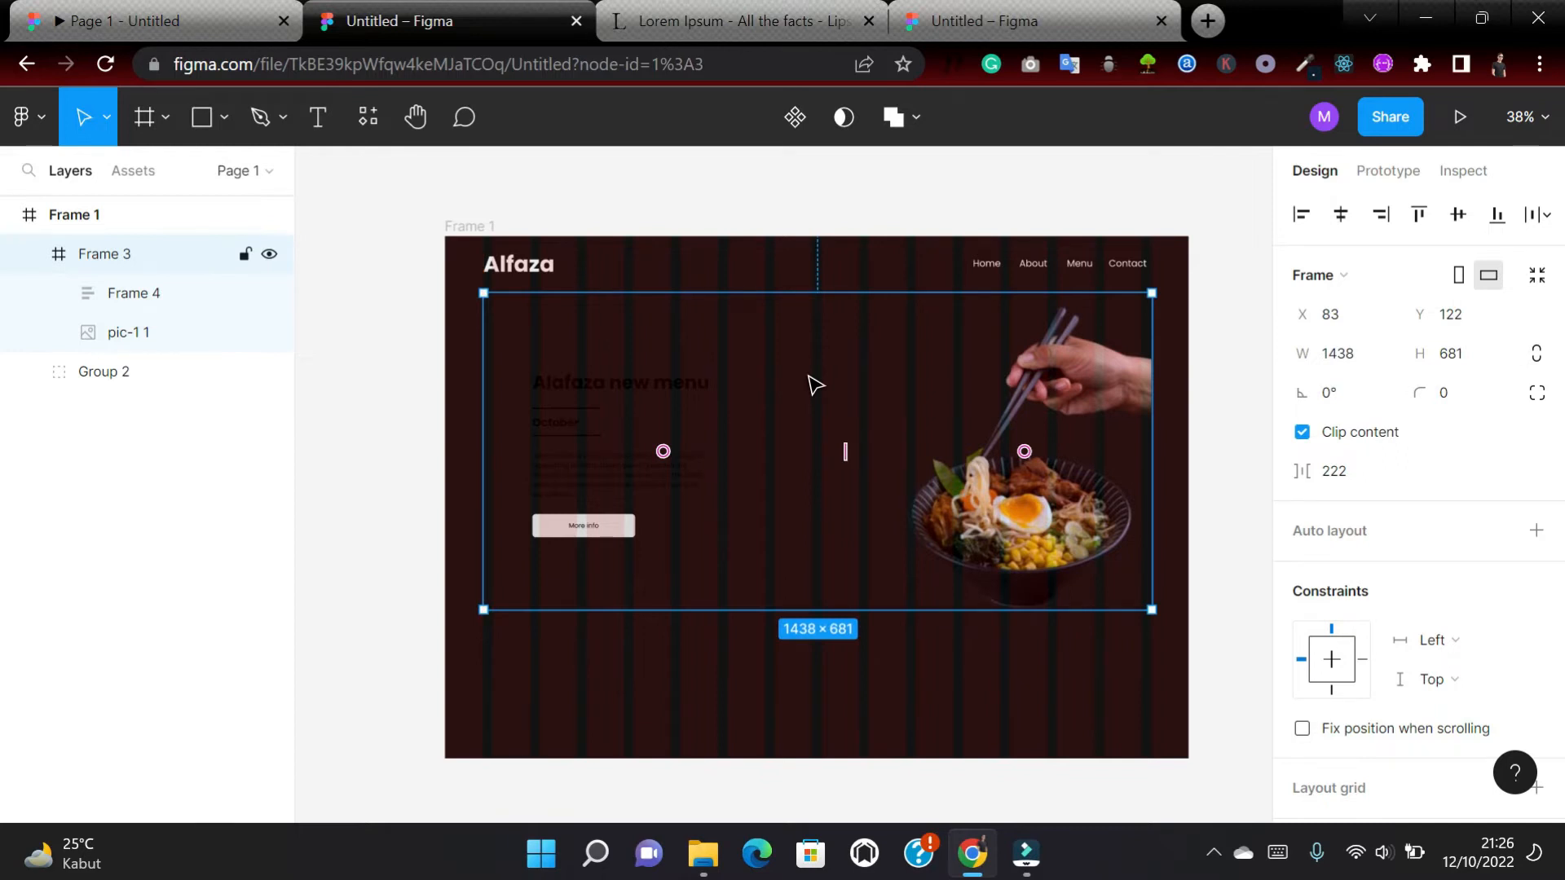
# Recolour the black text and lines in the banner's text block (Frame 4) to white, FFFFFF.
pyautogui.click(623, 404)
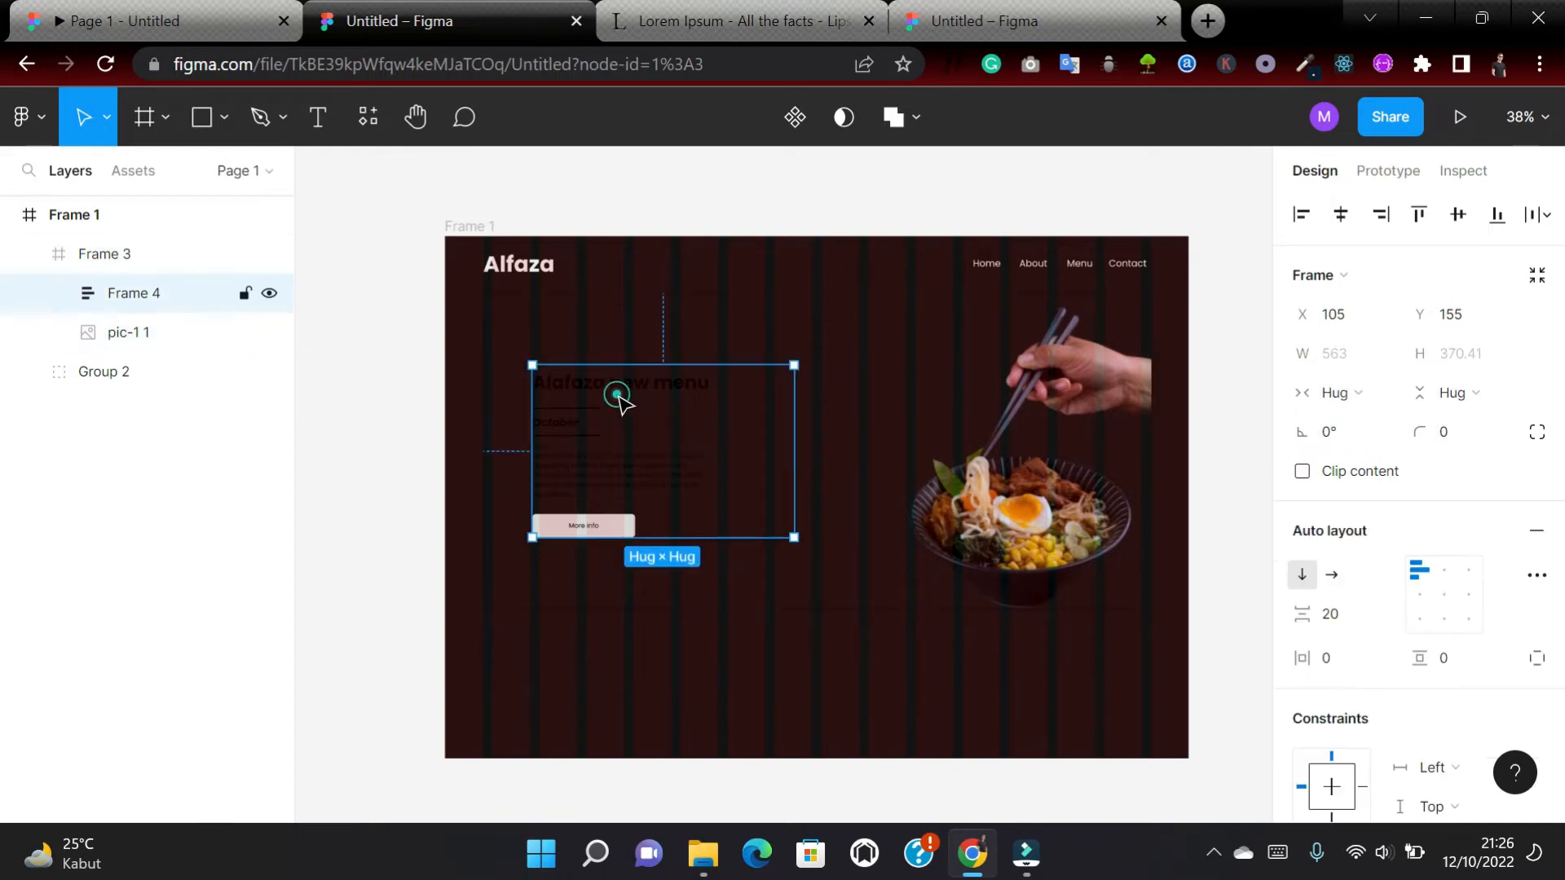
pyautogui.scroll(-2, 1397, 637)
pyautogui.scroll(-5, 1398, 628)
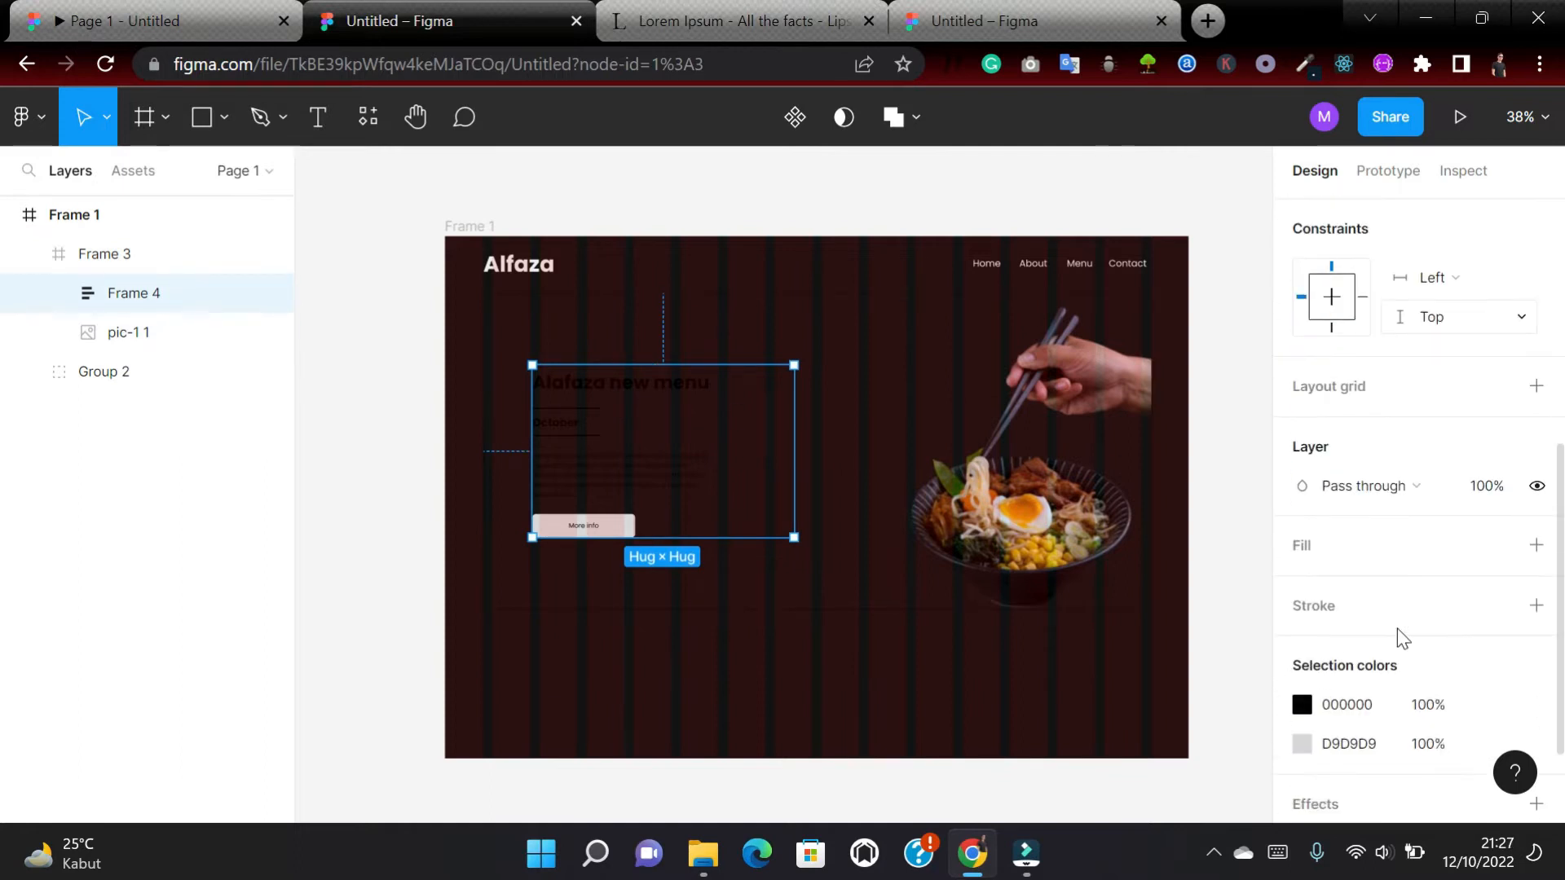
pyautogui.click(1302, 574)
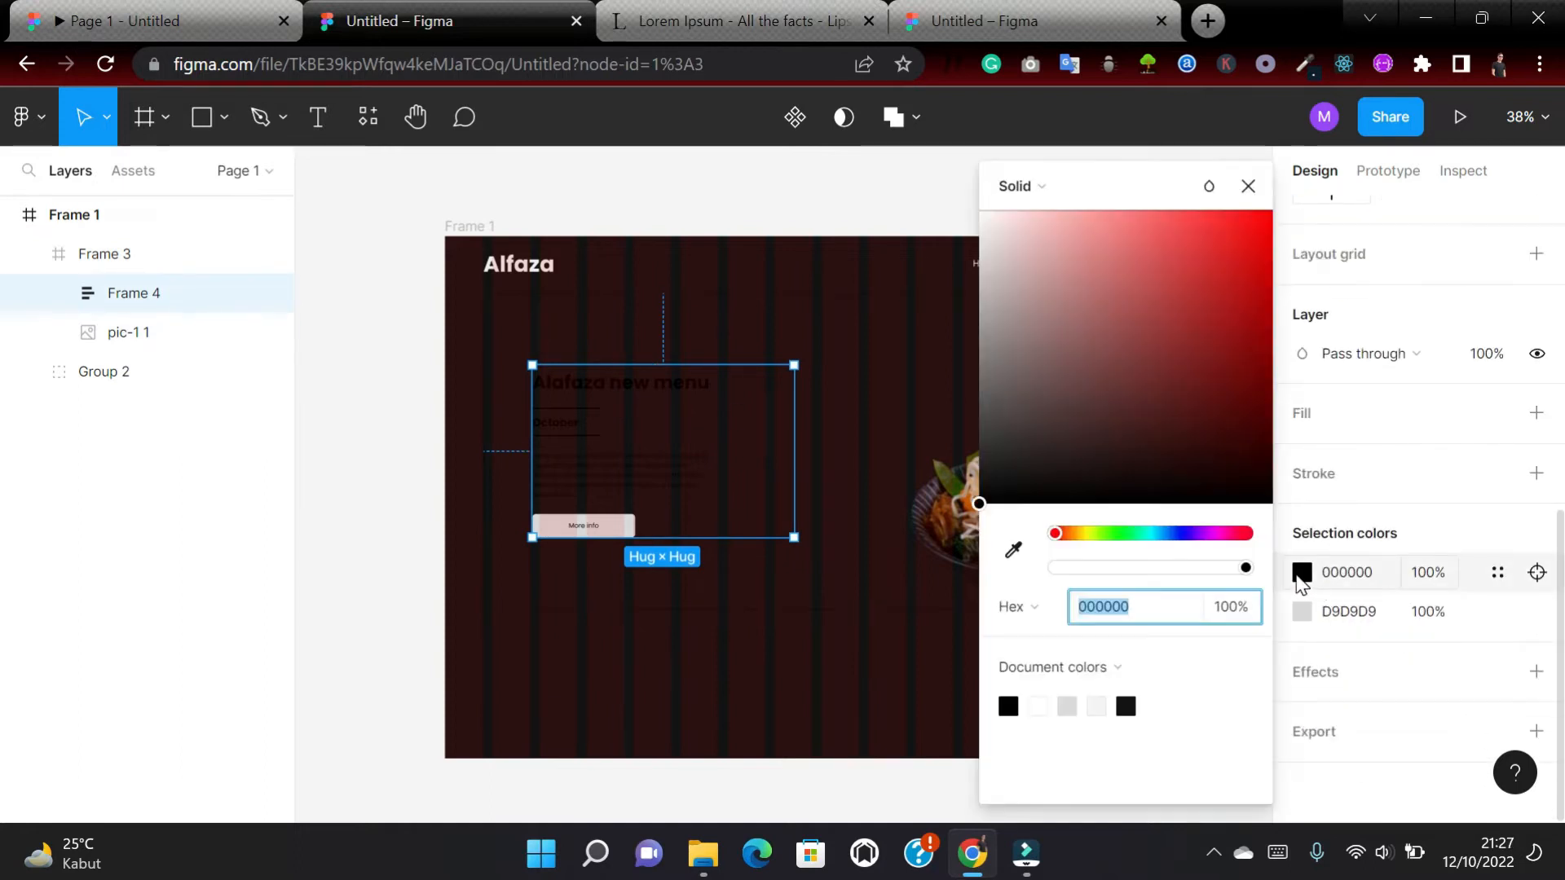
pyautogui.click(1038, 703)
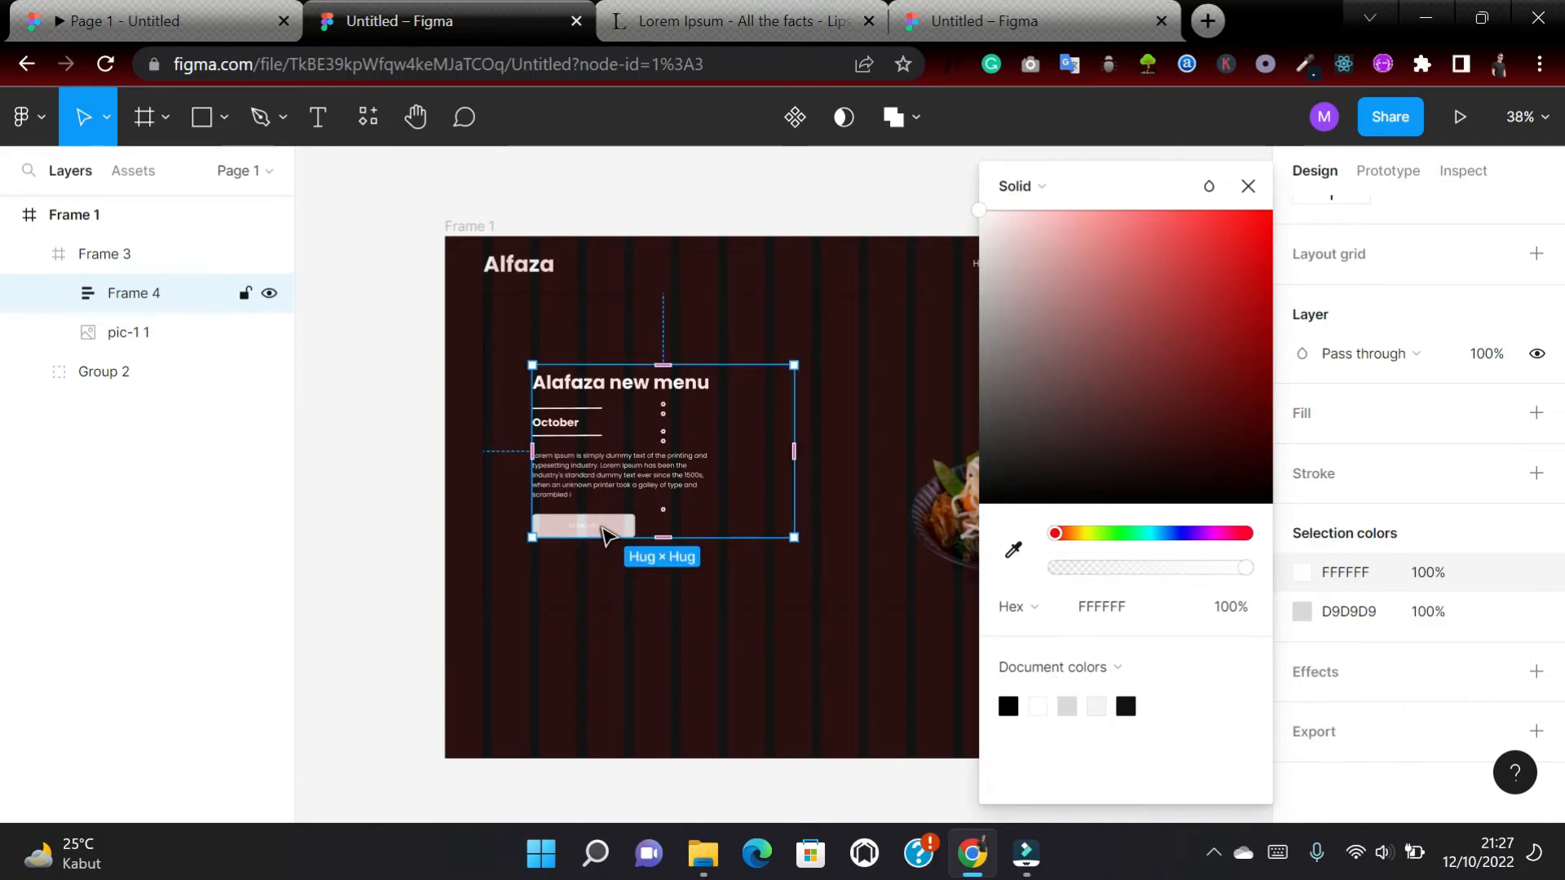
# Set the fill of the "More info" button's label to black, 000000.
pyautogui.scroll(10, 603, 536)
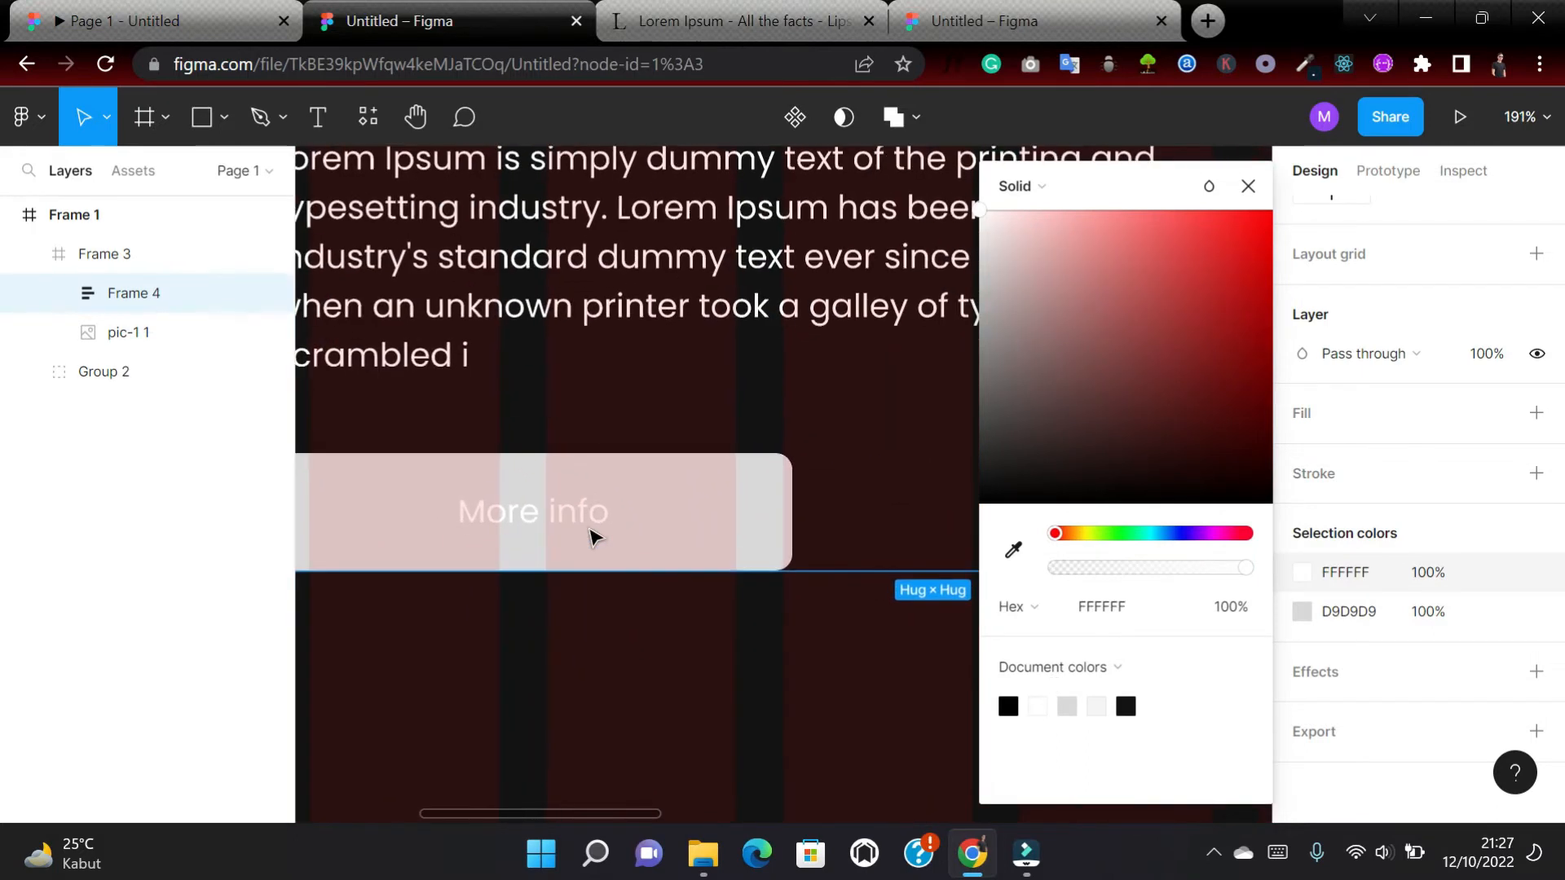
pyautogui.click(559, 512)
pyautogui.doubleClick(557, 509)
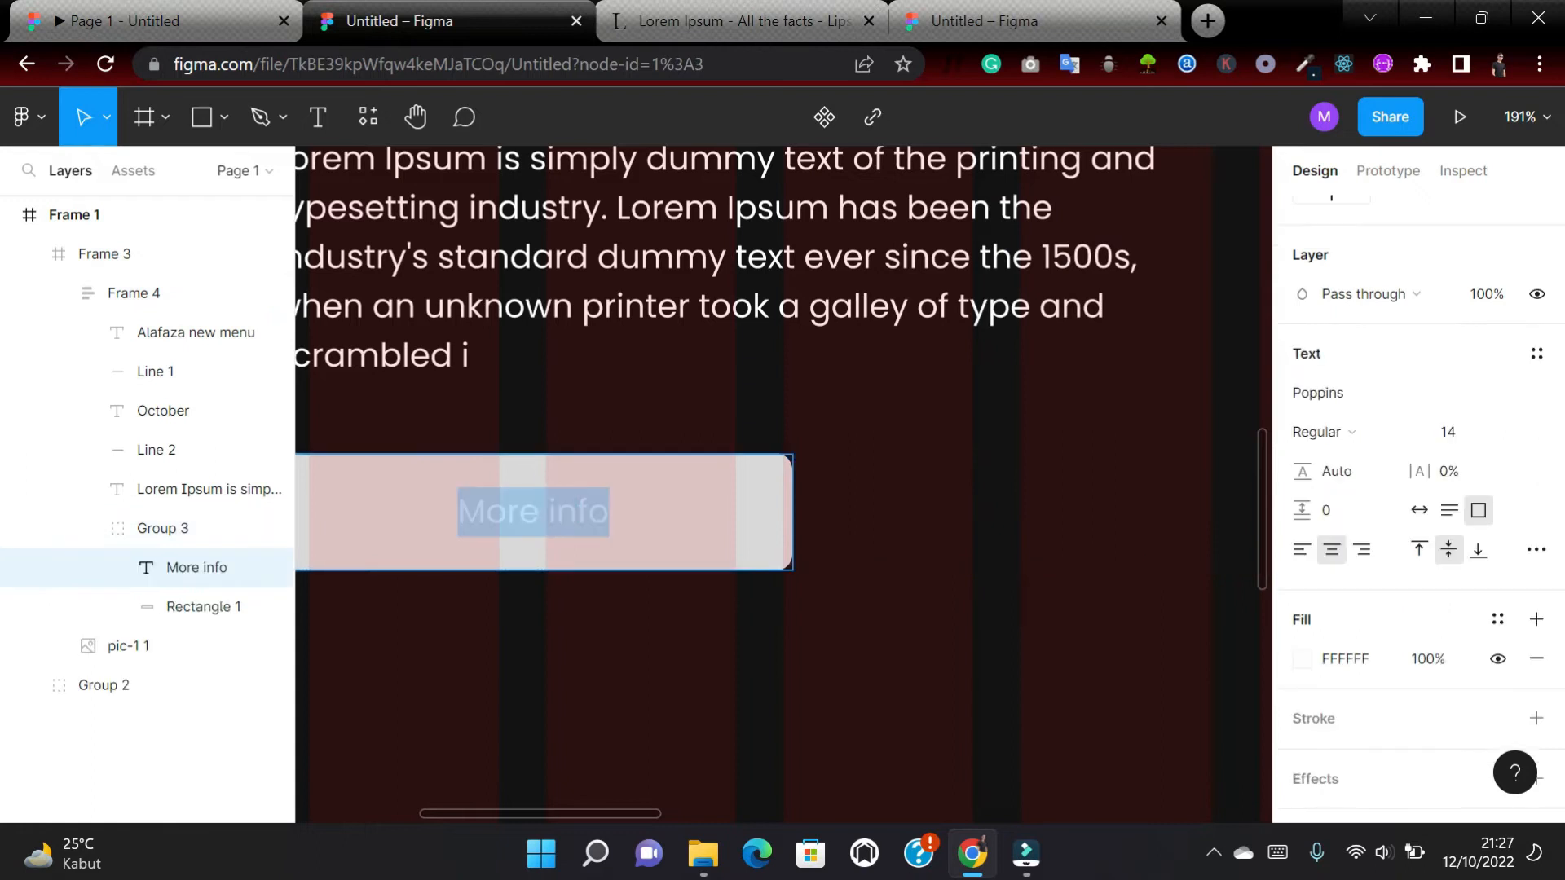
pyautogui.scroll(-2, 1378, 662)
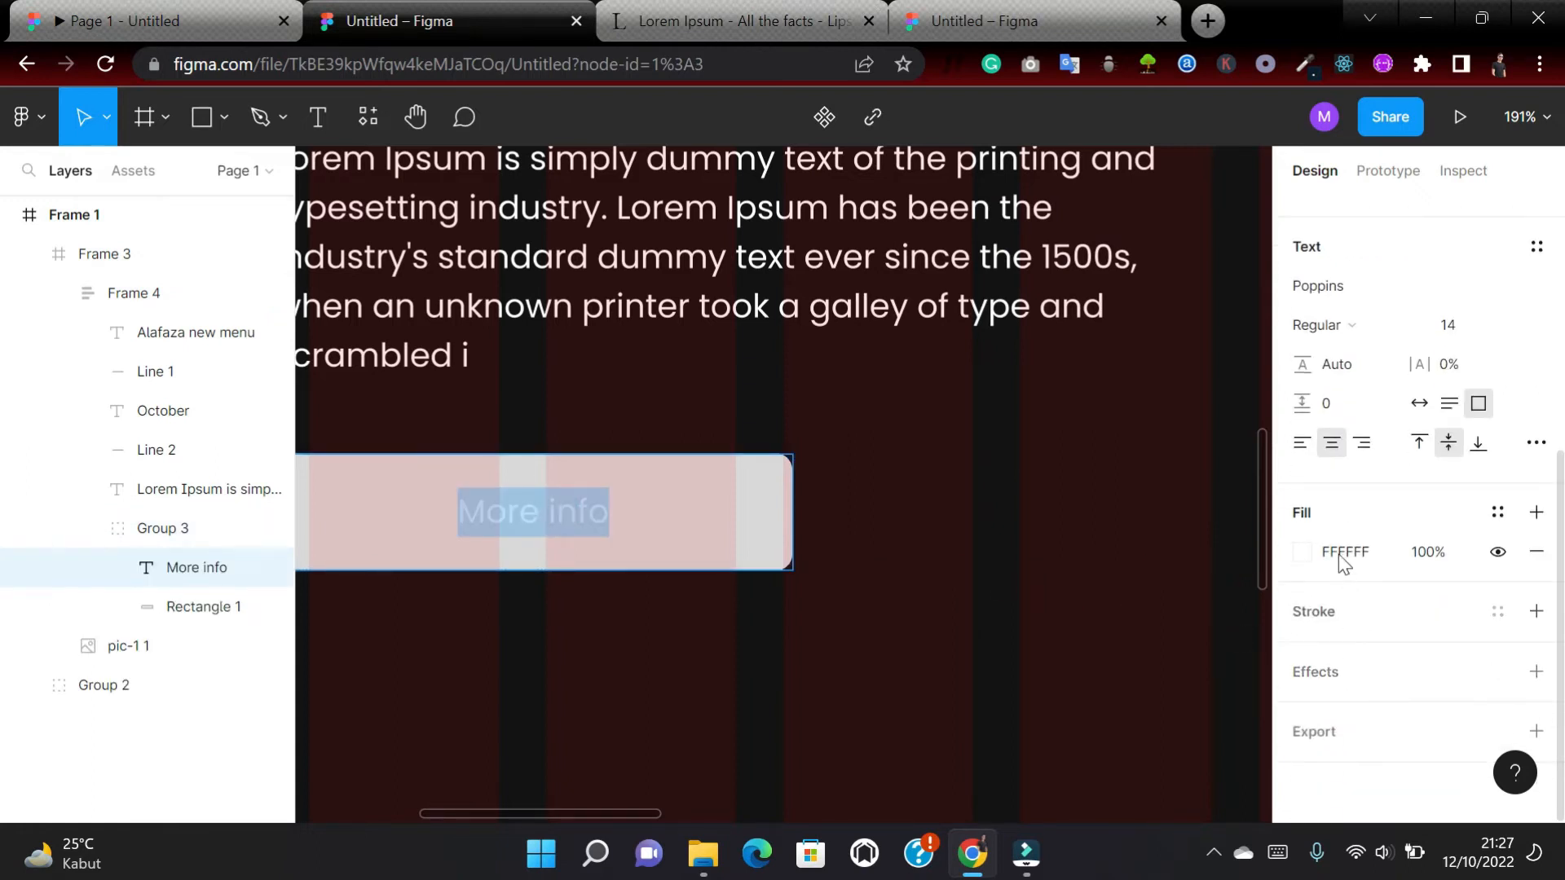
pyautogui.click(1303, 552)
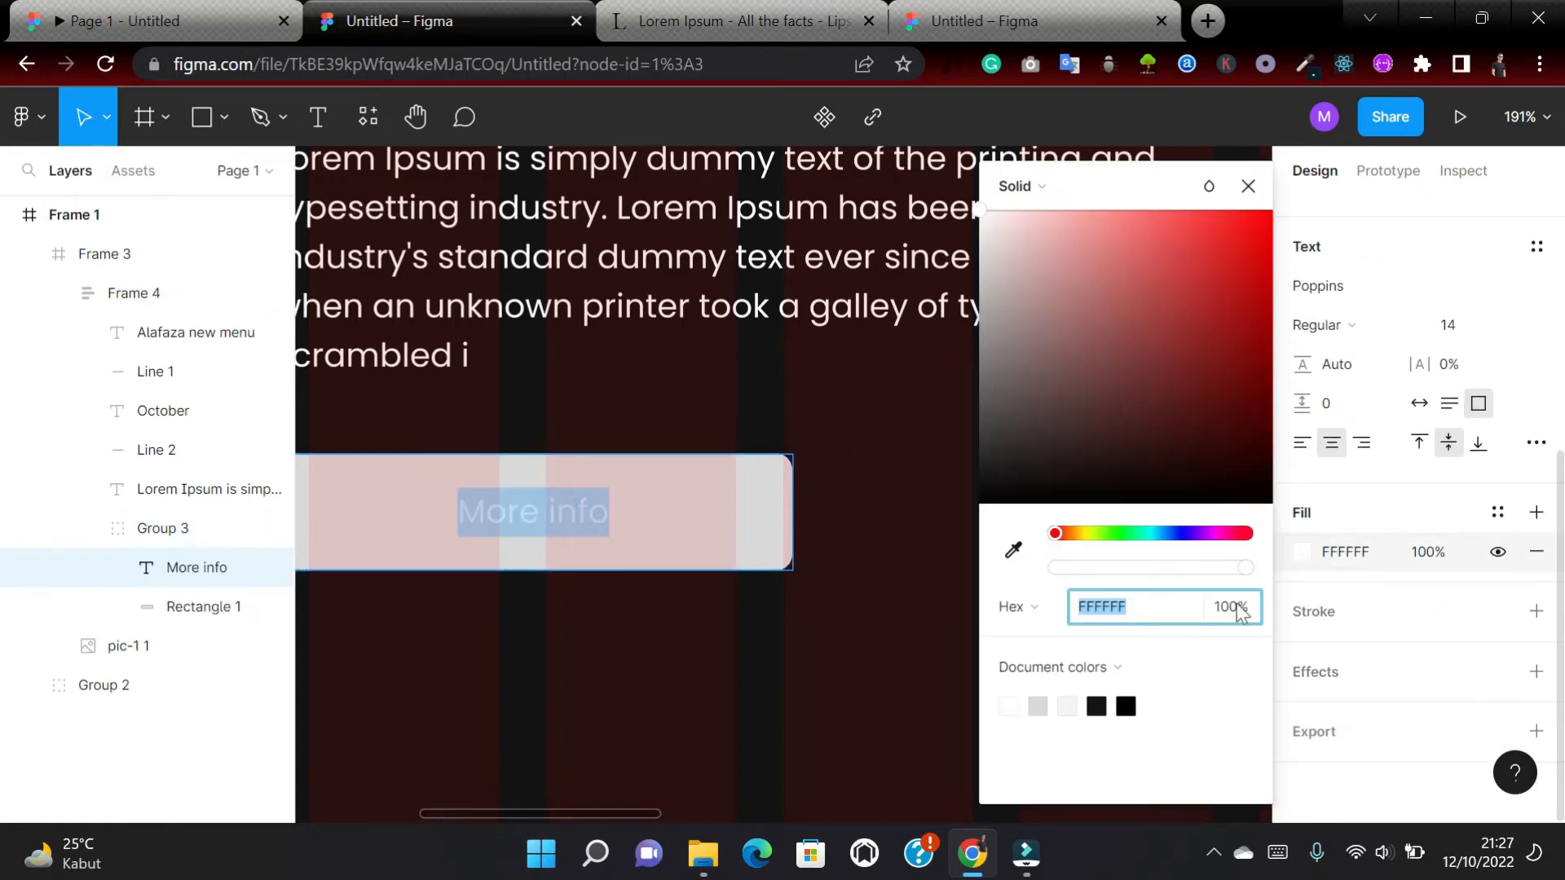
pyautogui.click(1130, 698)
pyautogui.click(900, 622)
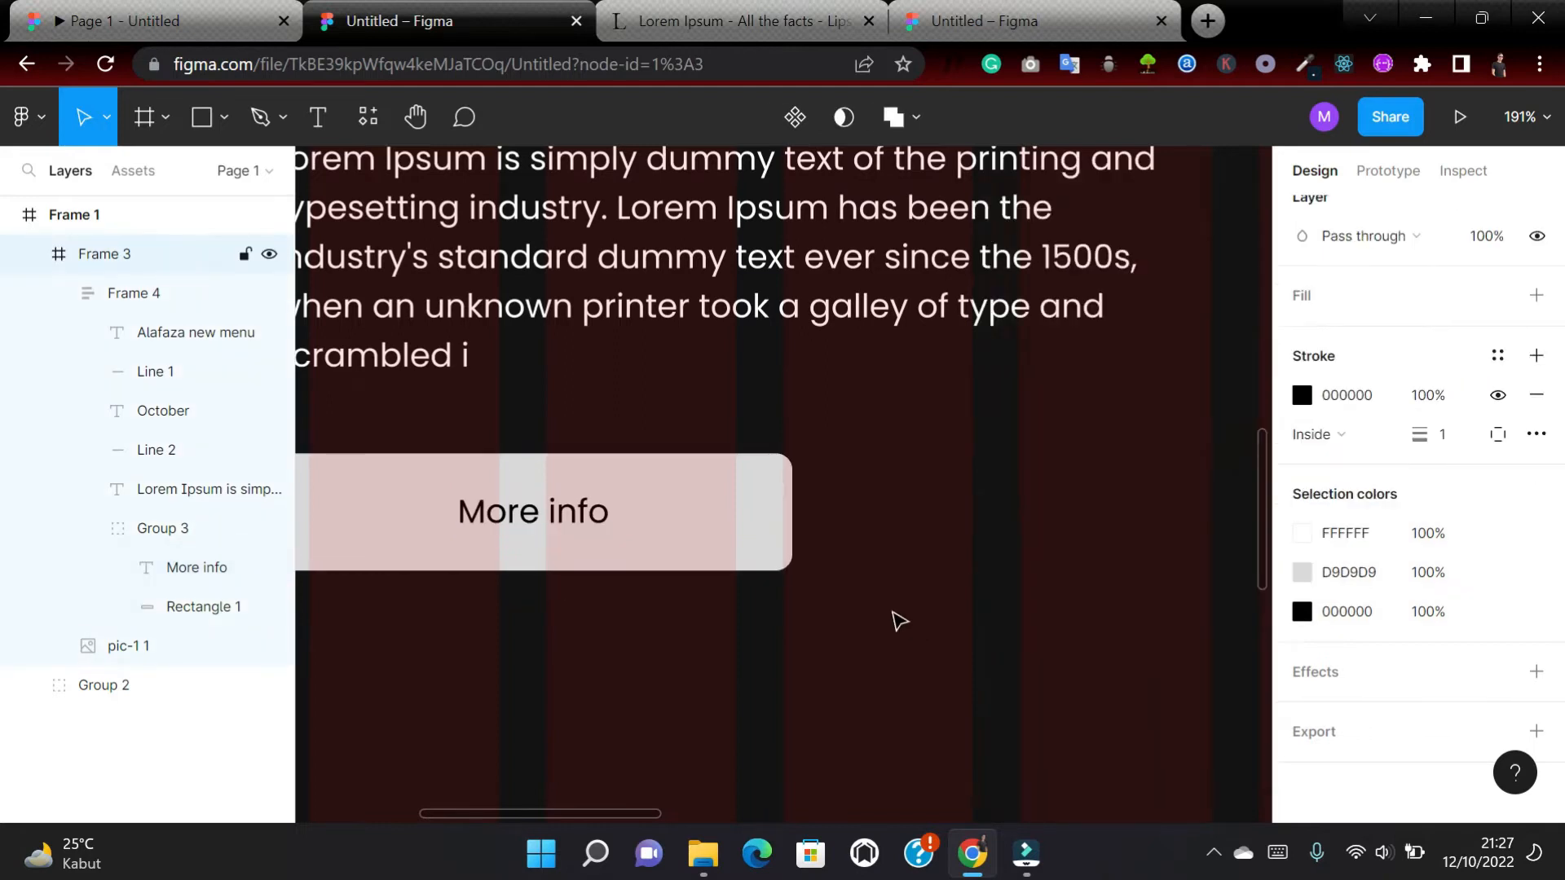
# Remove the 16-column layout grid from Frame 1.
pyautogui.scroll(-7, 888, 641)
pyautogui.hscroll(2, 888, 642)
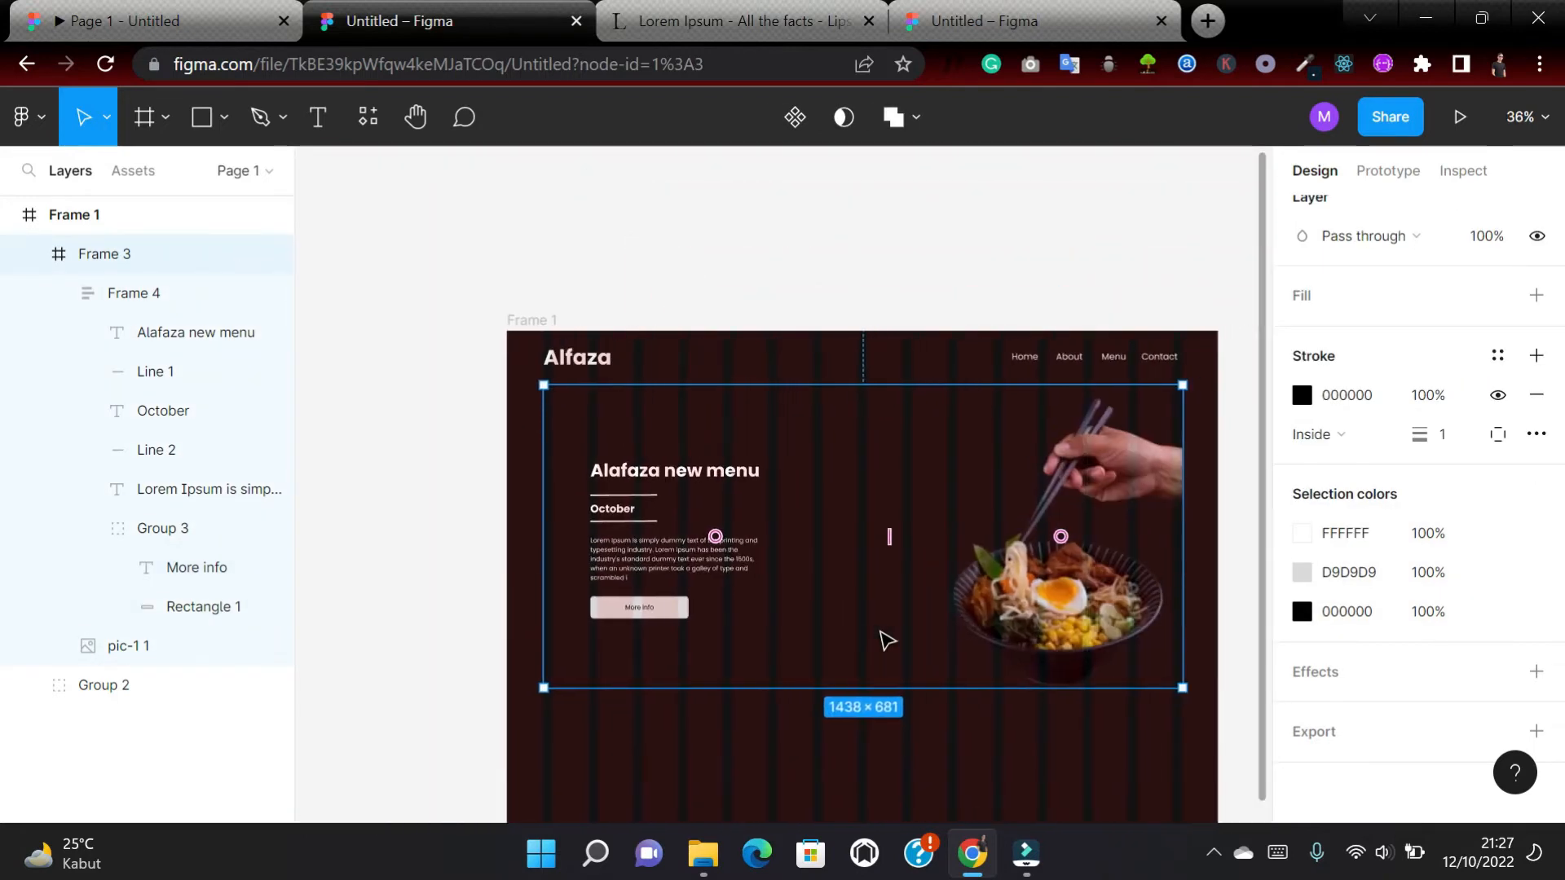
pyautogui.click(526, 321)
pyautogui.scroll(5, 1533, 490)
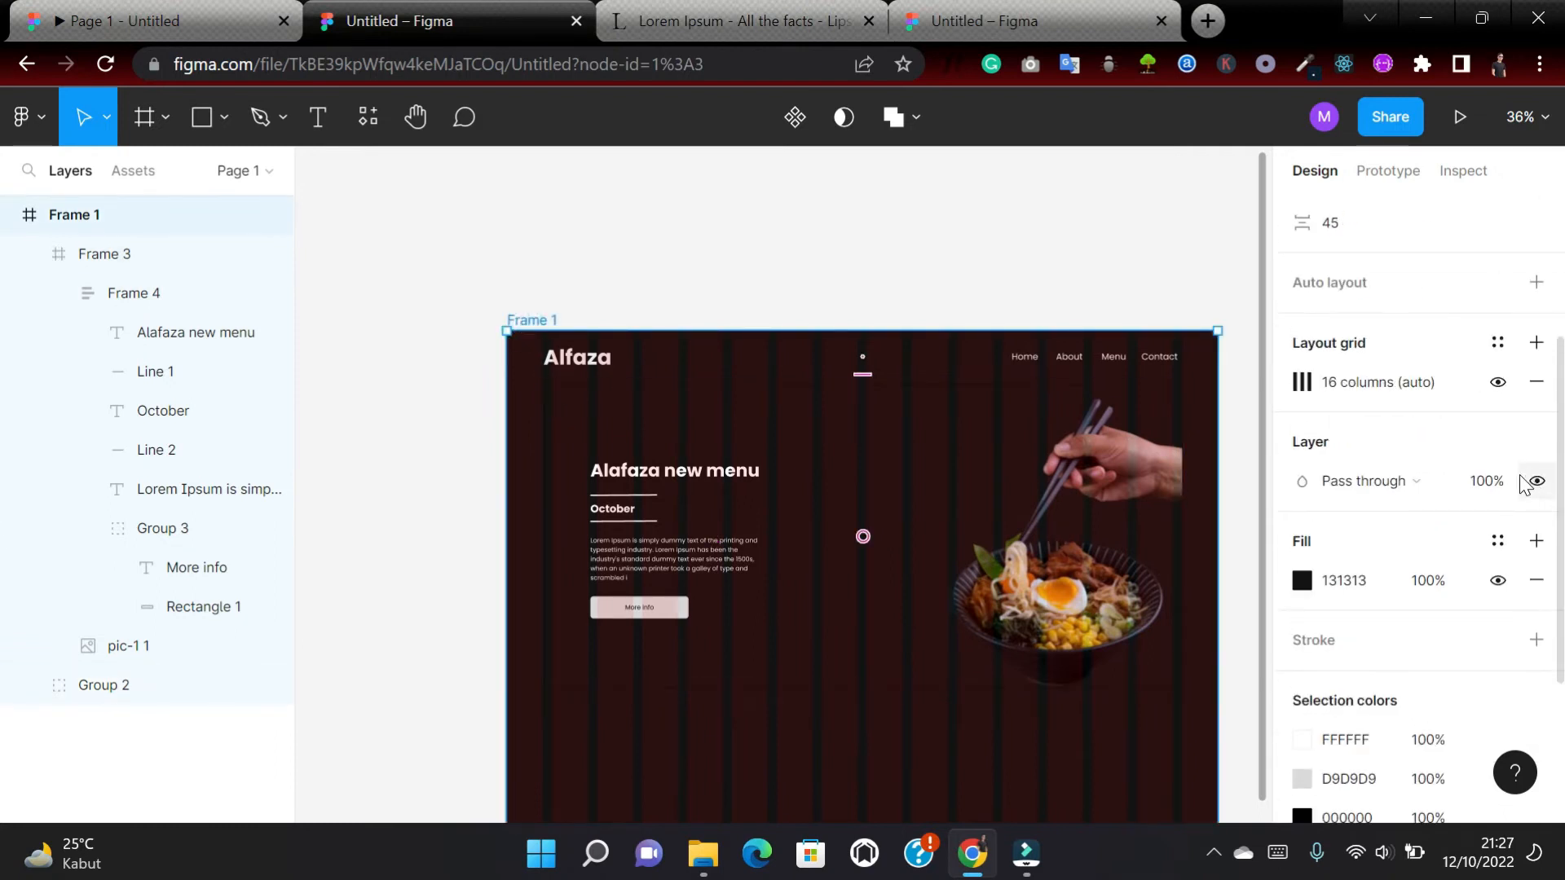
pyautogui.scroll(-2, 1526, 657)
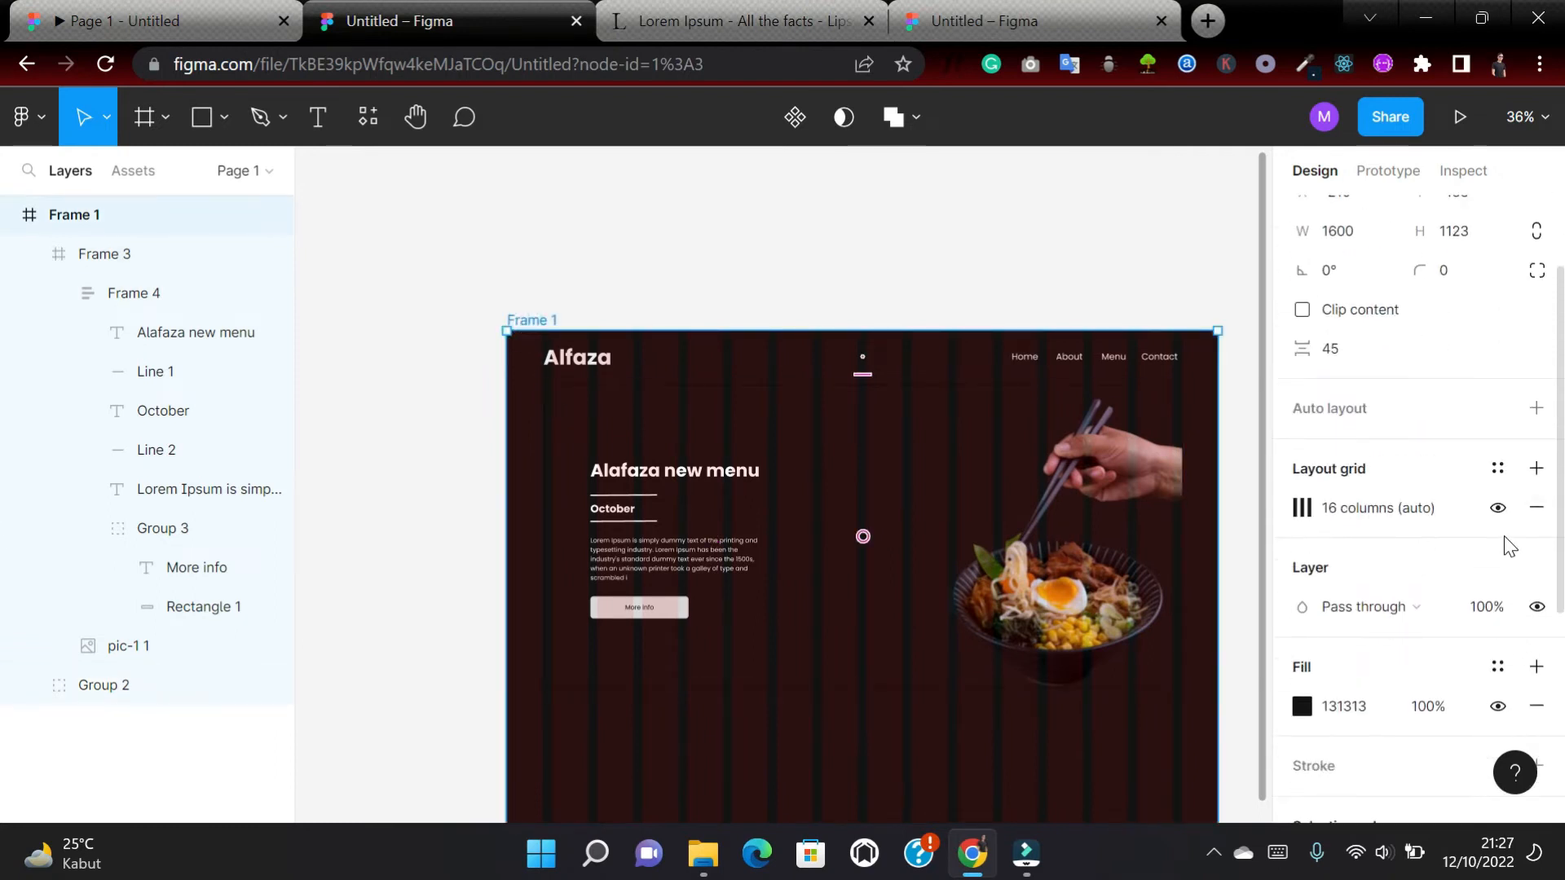
pyautogui.click(1538, 511)
pyautogui.click(978, 574)
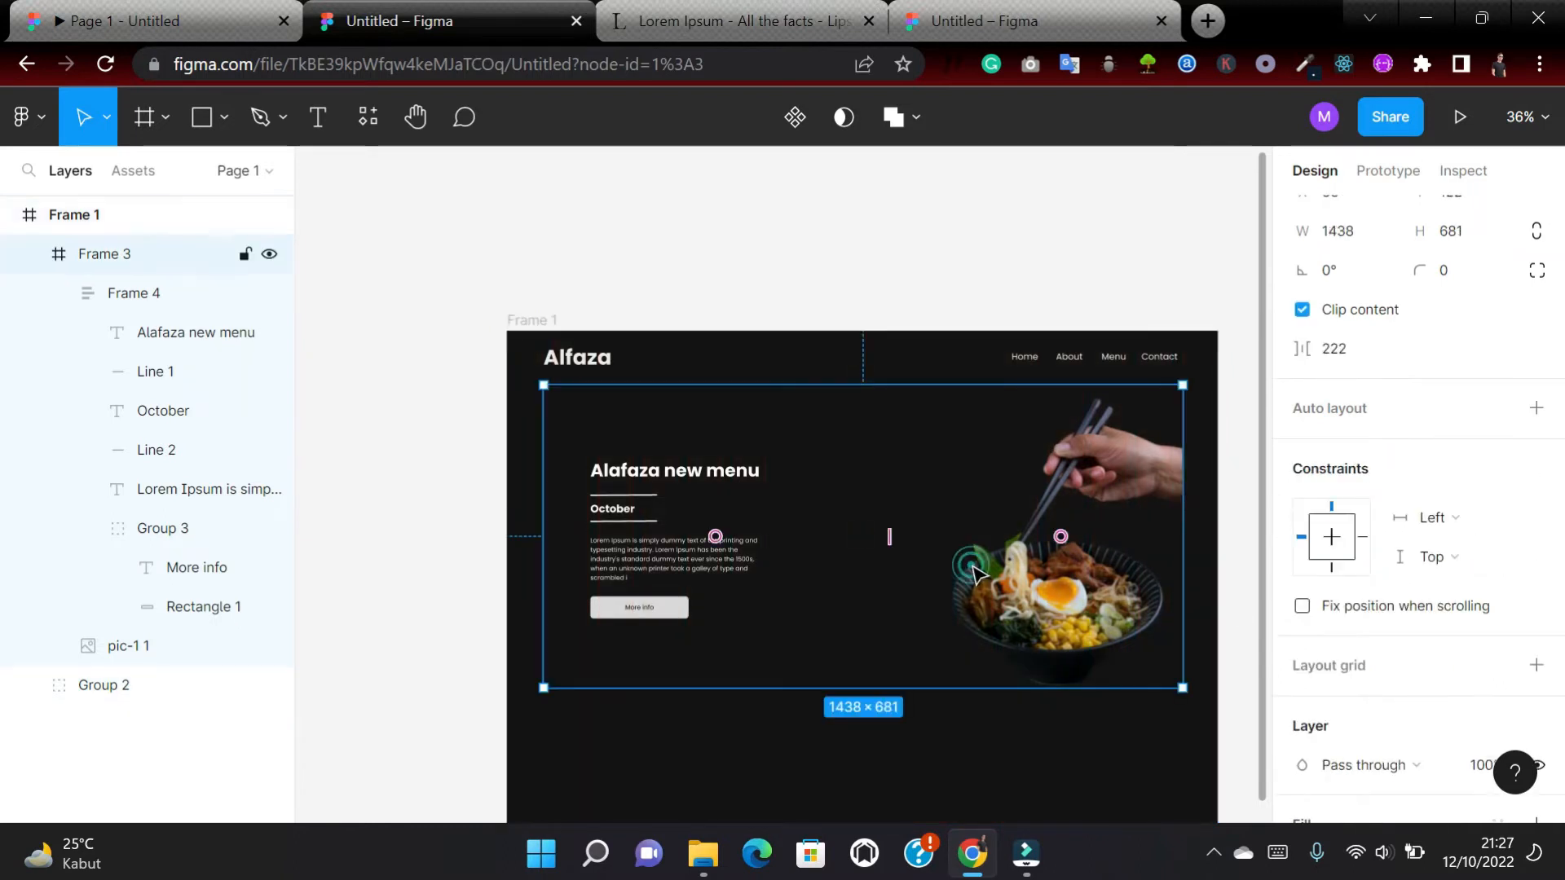
# Extend Frame 1 downward to a height of about 2753, keeping its width of 1600.
pyautogui.scroll(-2, 978, 575)
pyautogui.hscroll(2, 978, 574)
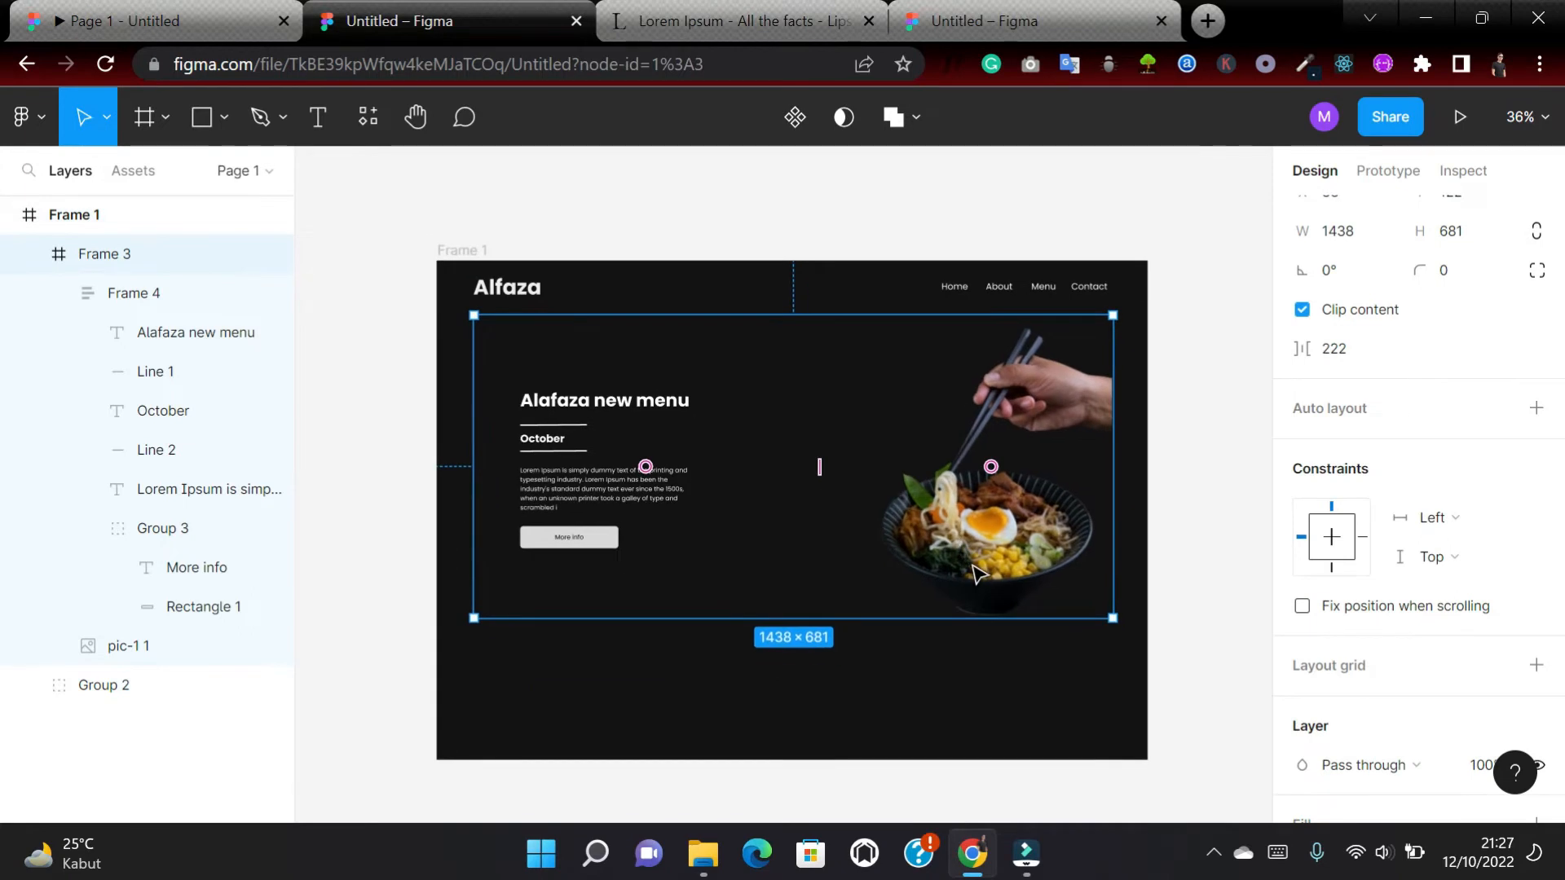
pyautogui.scroll(3, 978, 575)
pyautogui.scroll(-4, 978, 574)
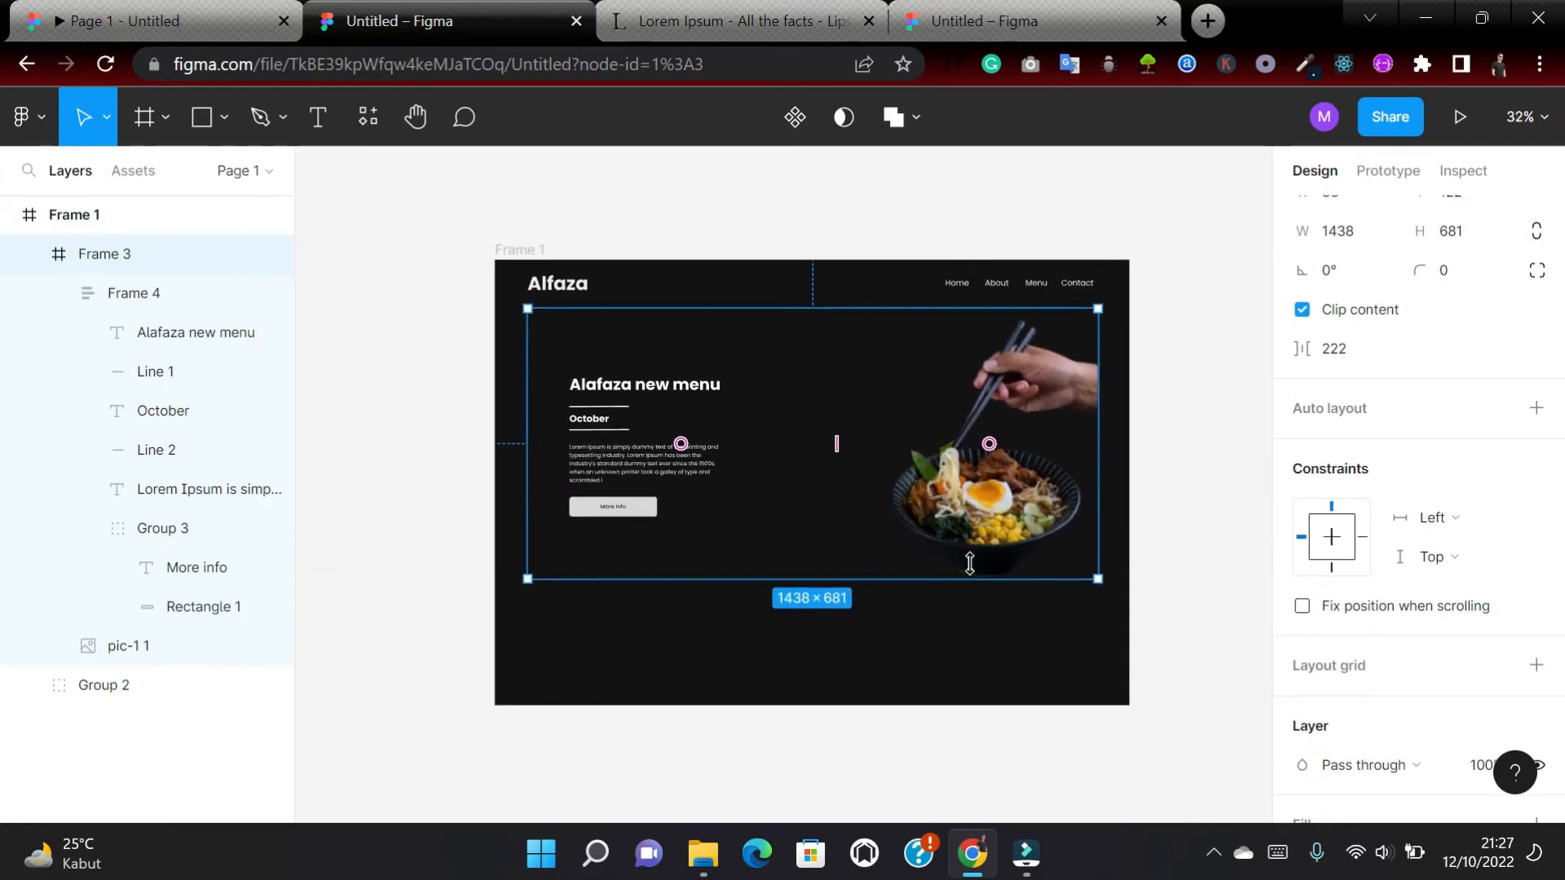
pyautogui.scroll(-1, 970, 563)
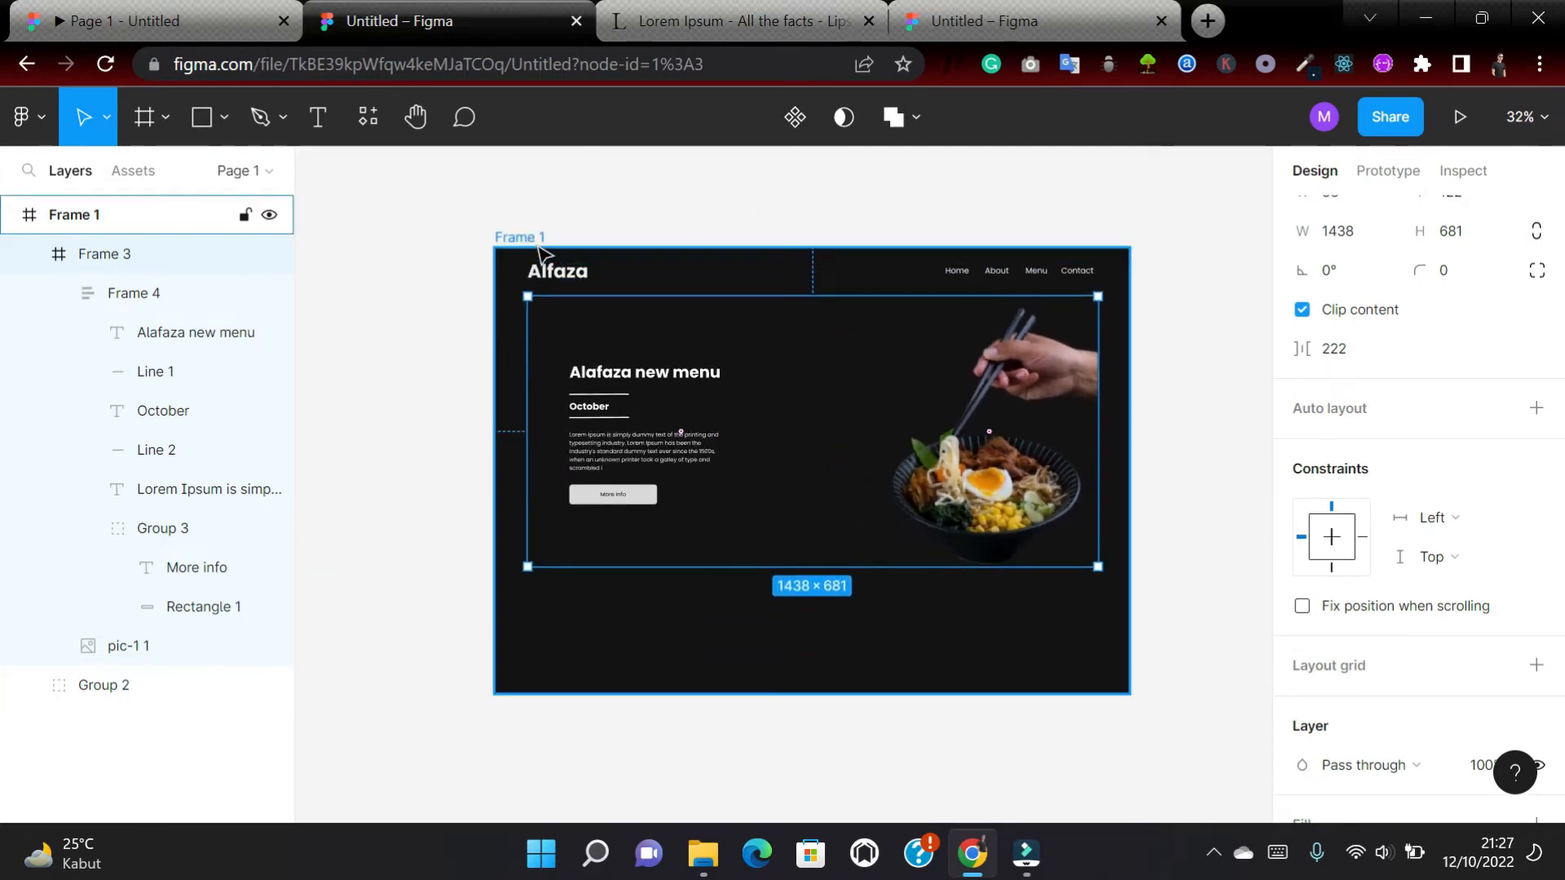
pyautogui.click(516, 237)
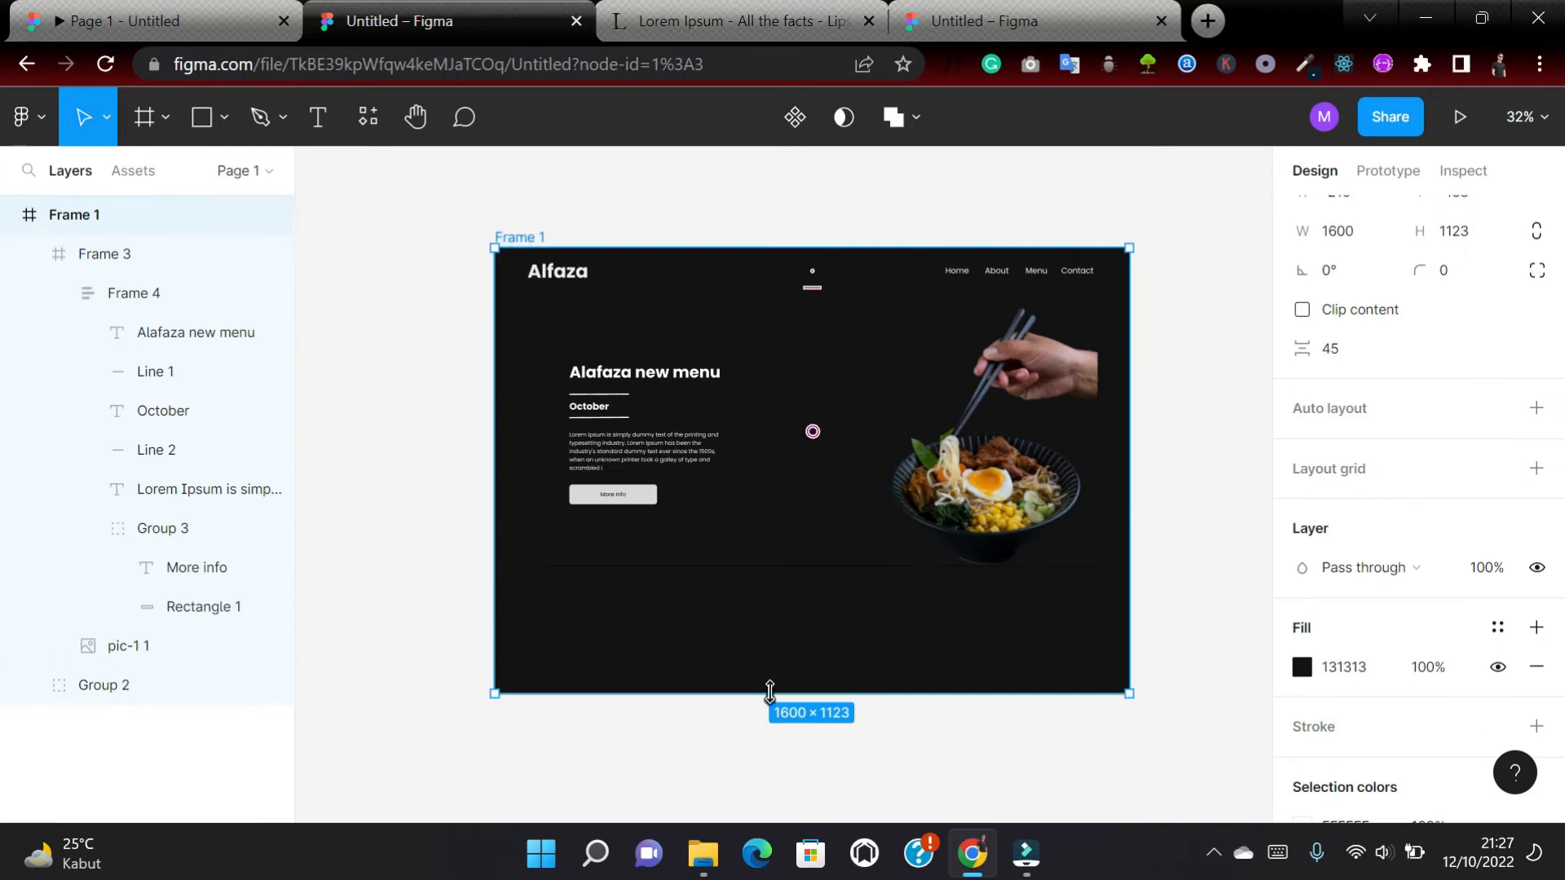
pyautogui.moveTo(770, 692); pyautogui.dragTo(775, 815)
pyautogui.scroll(6, 844, 586)
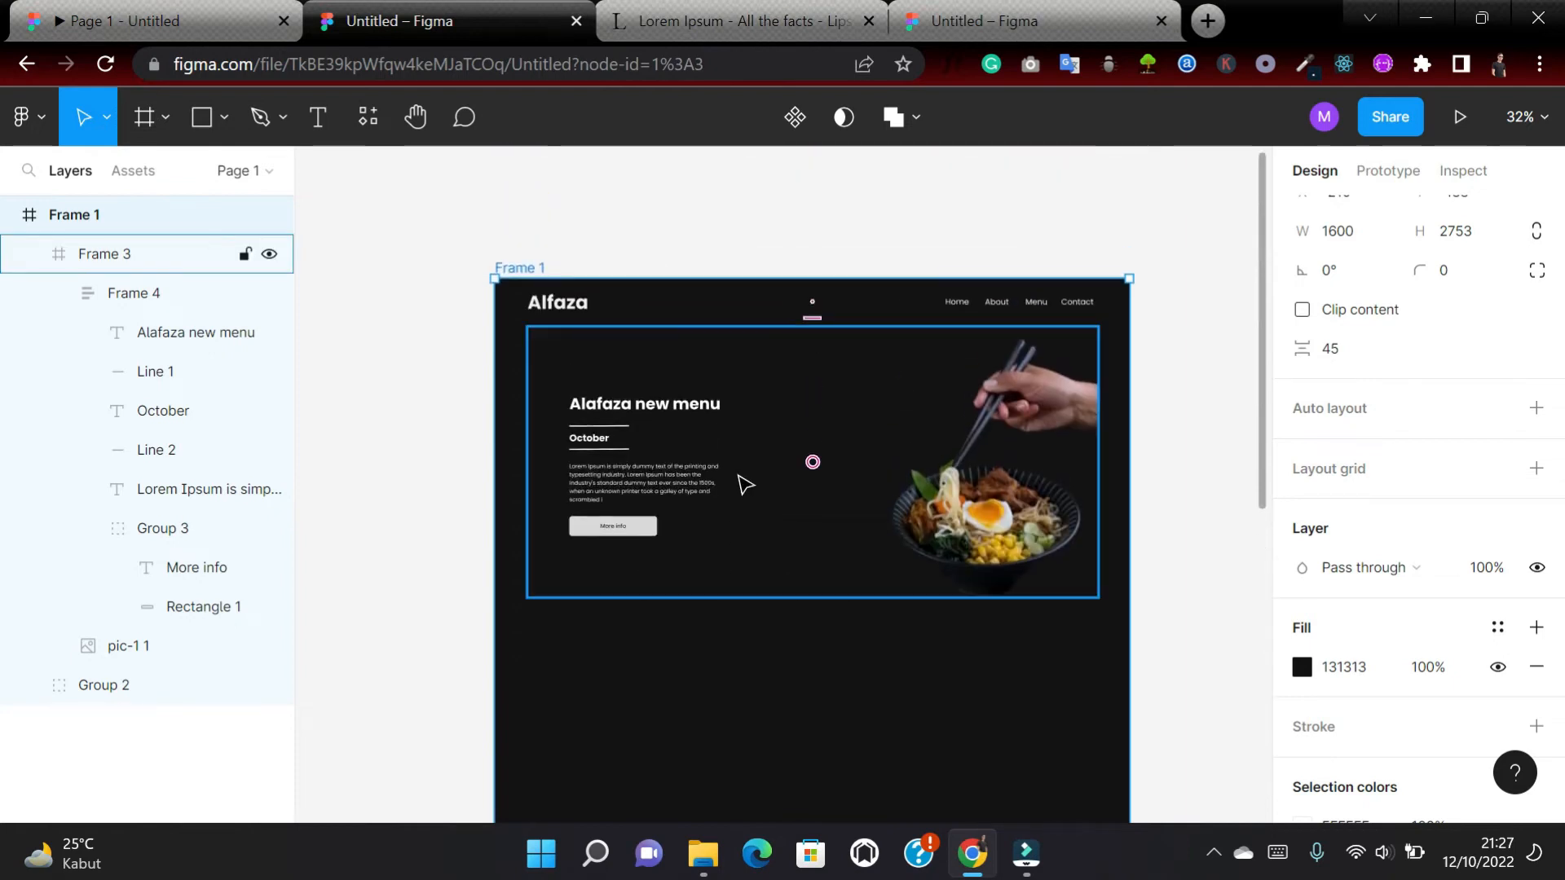
# Duplicate the menu banner frame and place the copy directly beneath the original in Frame 1.
pyautogui.click(746, 485)
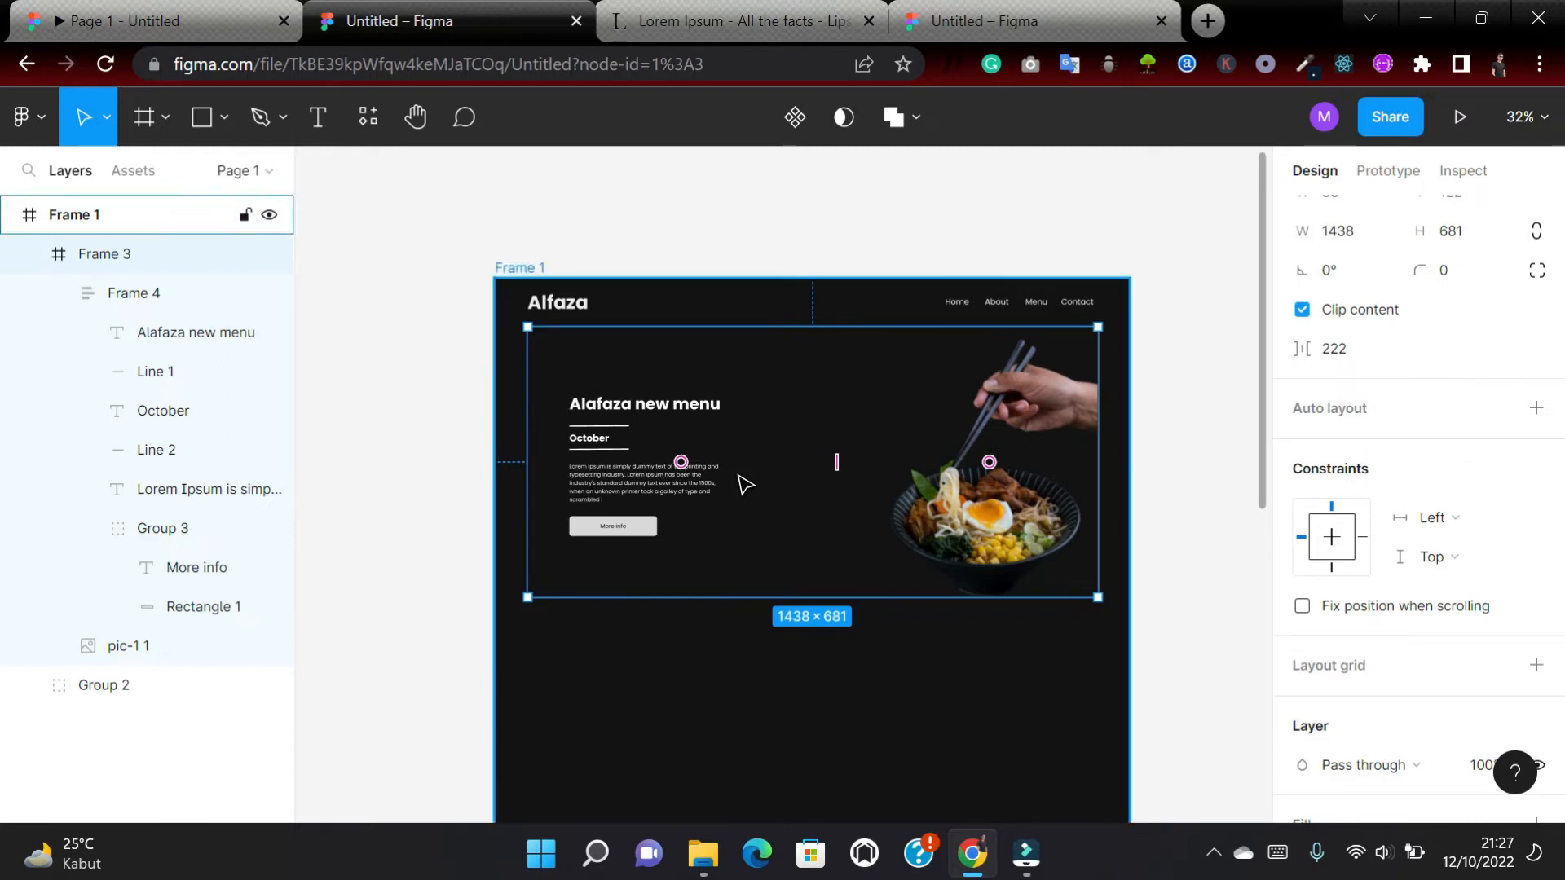
pyautogui.hotkey('ctrl', 'v')
pyautogui.moveTo(746, 485); pyautogui.dragTo(733, 723)
pyautogui.scroll(-3, 733, 723)
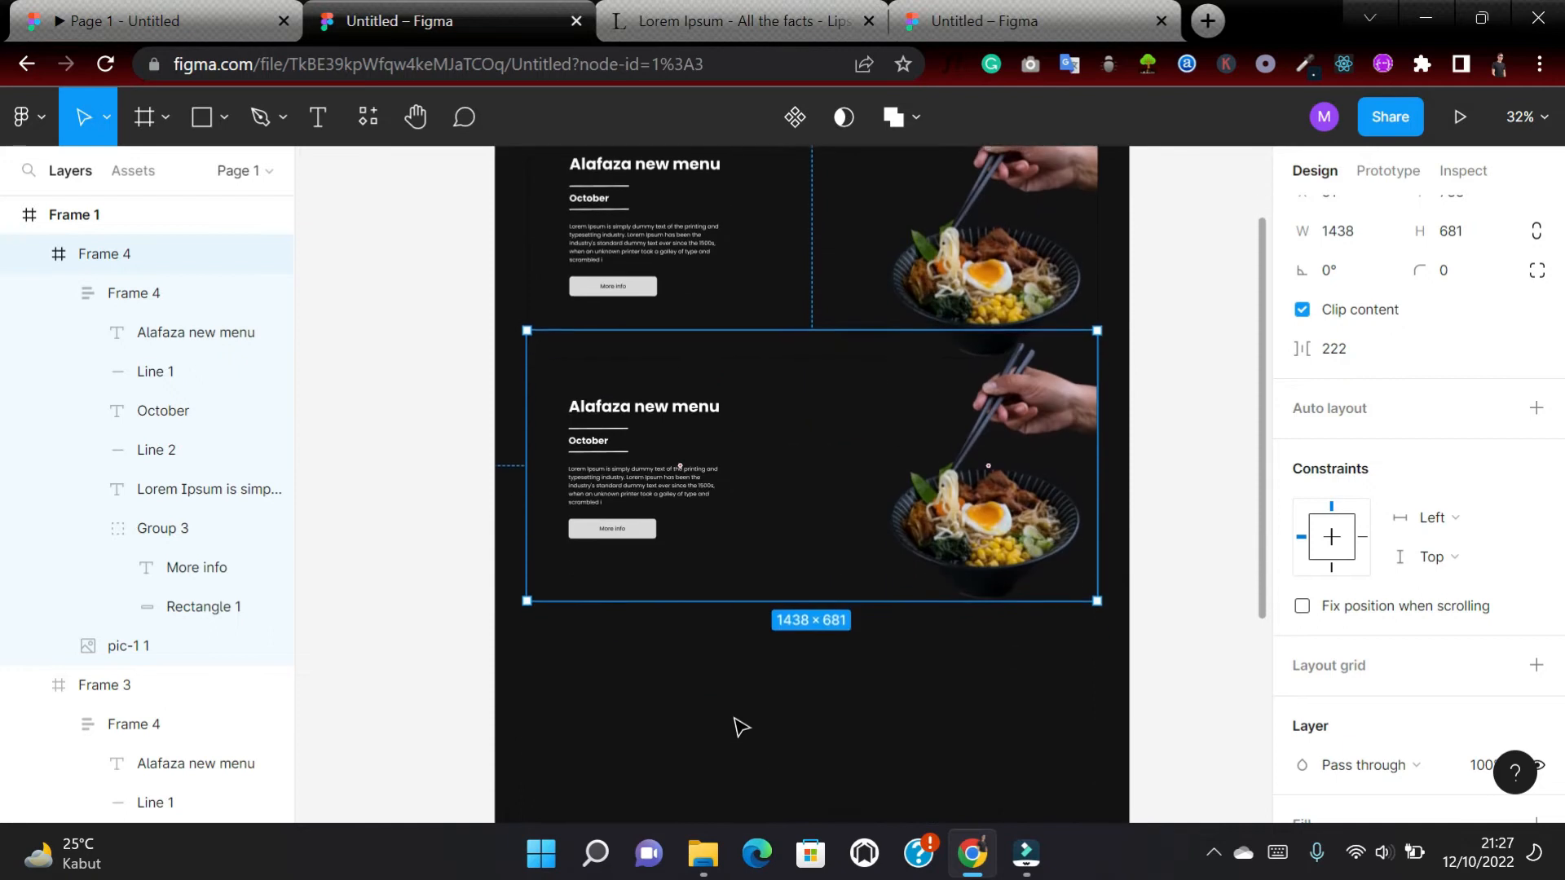
# Move the copied banner frame out of Frame 1 onto the empty canvas to its left.
pyautogui.scroll(1, 737, 723)
pyautogui.moveTo(811, 601); pyautogui.dragTo(517, 464)
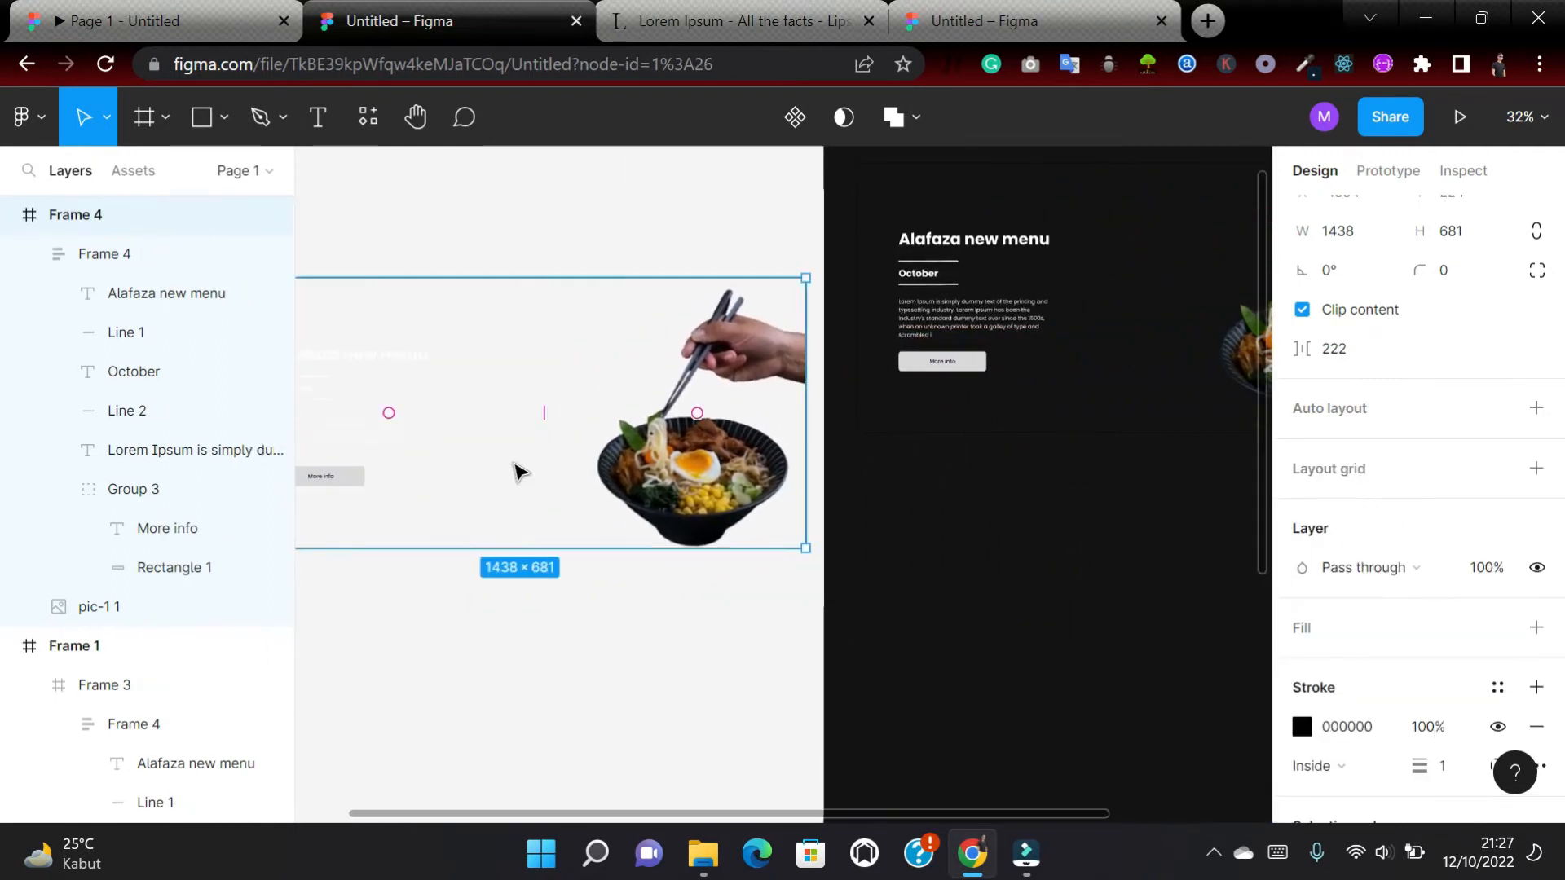
pyautogui.hscroll(-5, 517, 465)
pyautogui.hscroll(2, 517, 467)
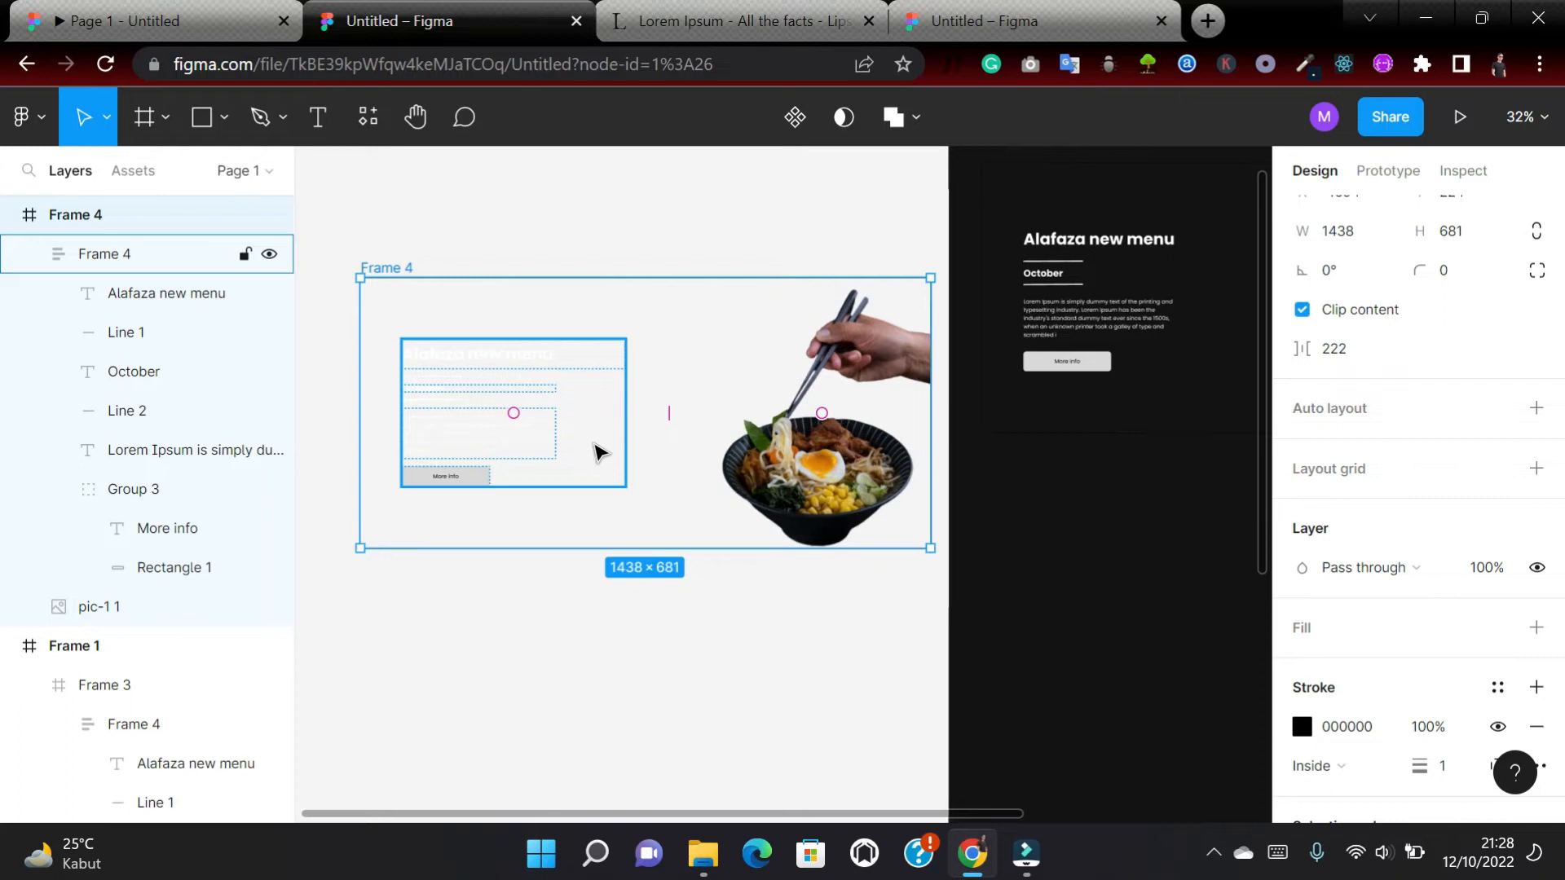
pyautogui.hscroll(2, 672, 485)
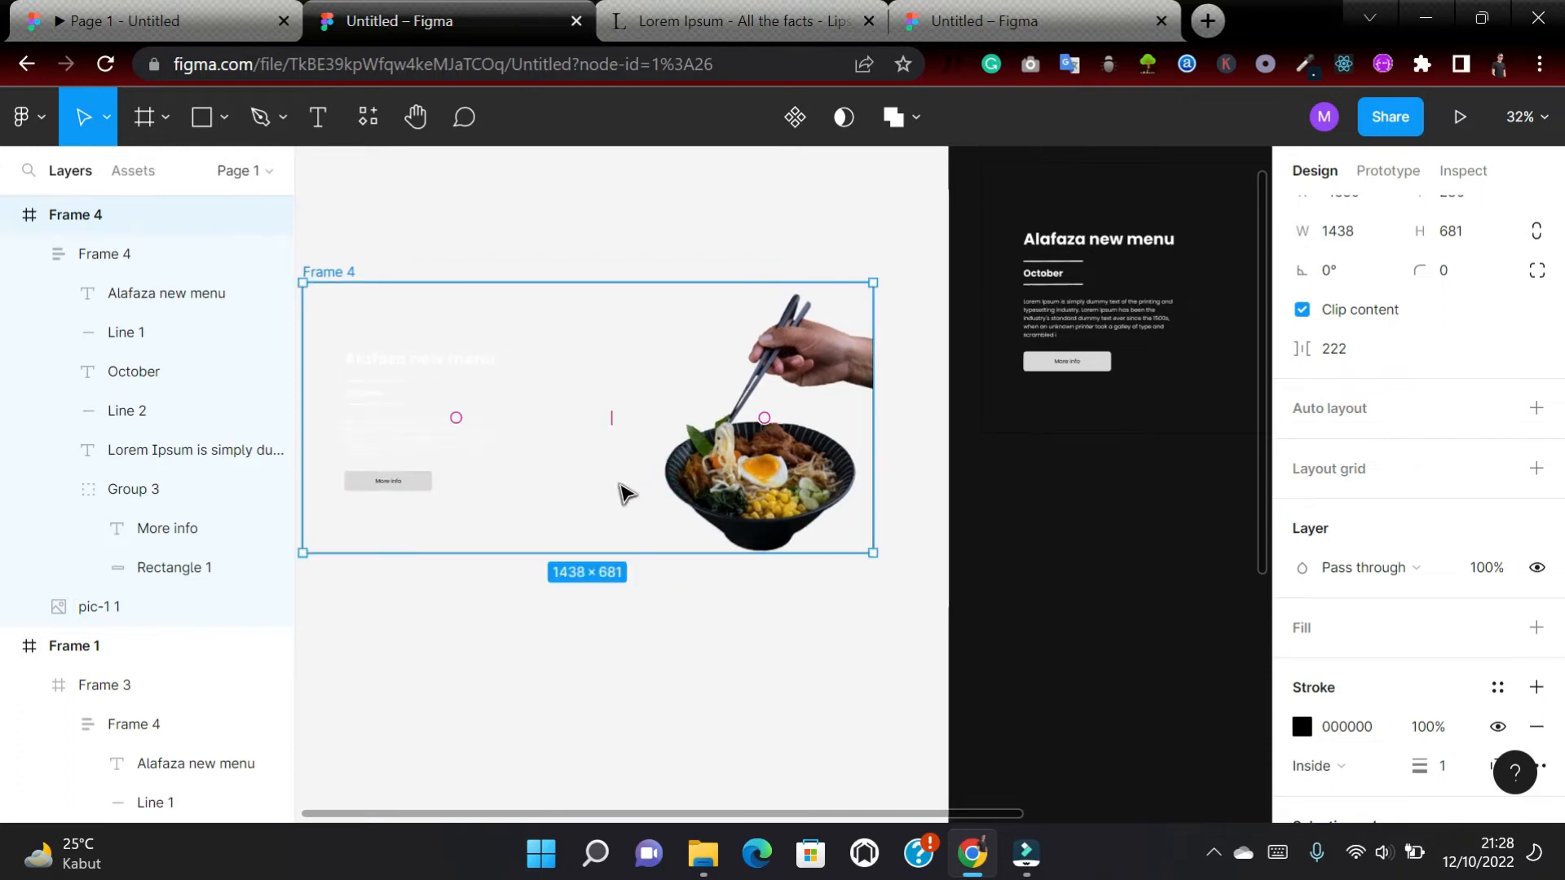
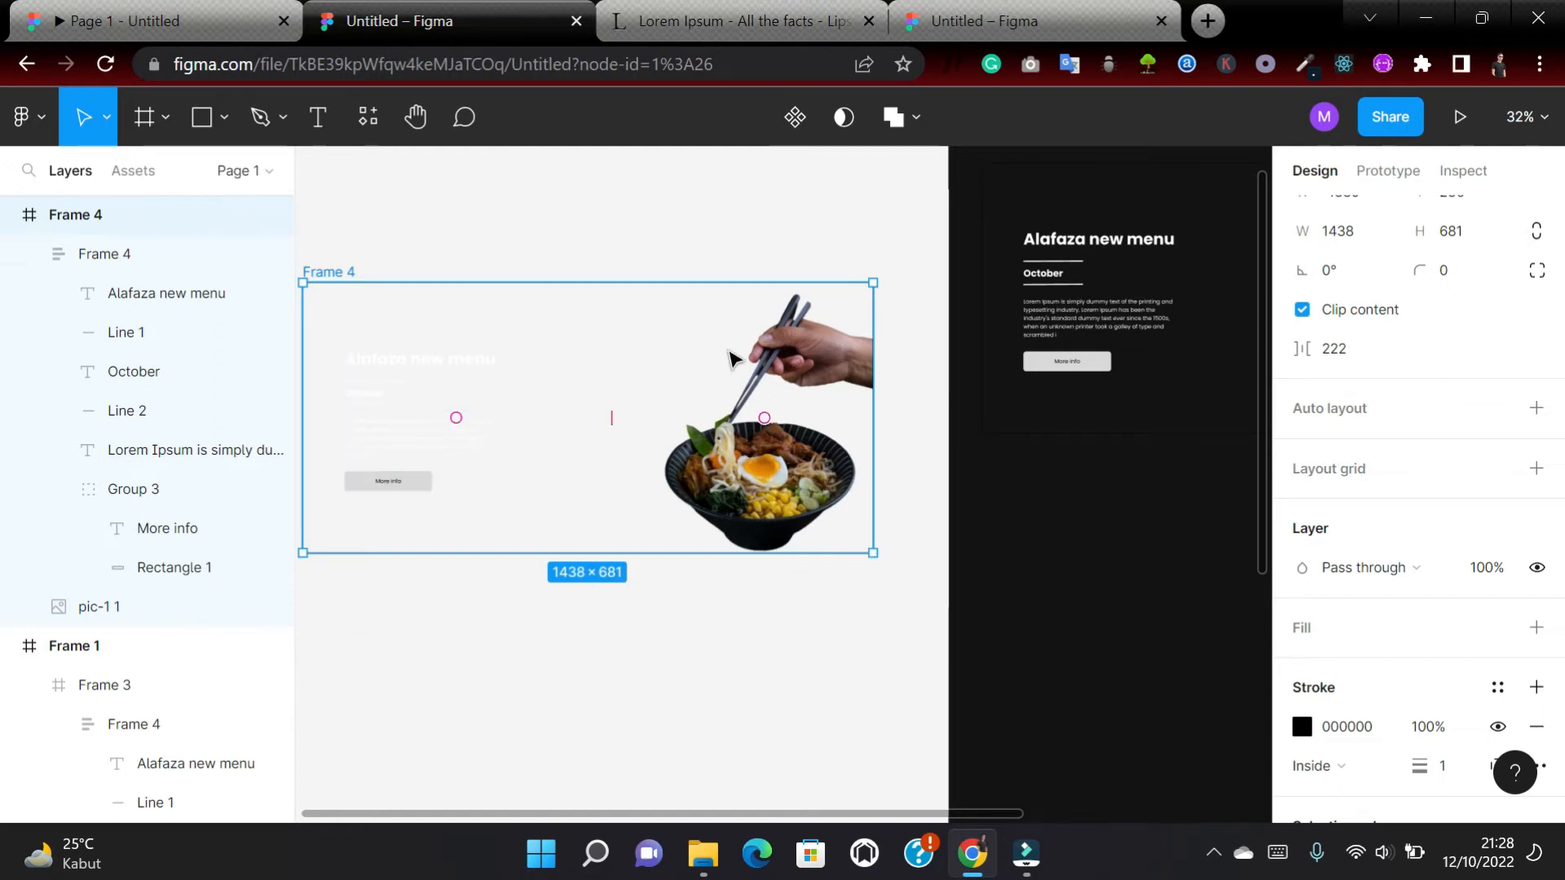
# Place the bg-banner3 image from the assets folder on the canvas, overlapping the upper part of the copied banner frame.
pyautogui.click(703, 854)
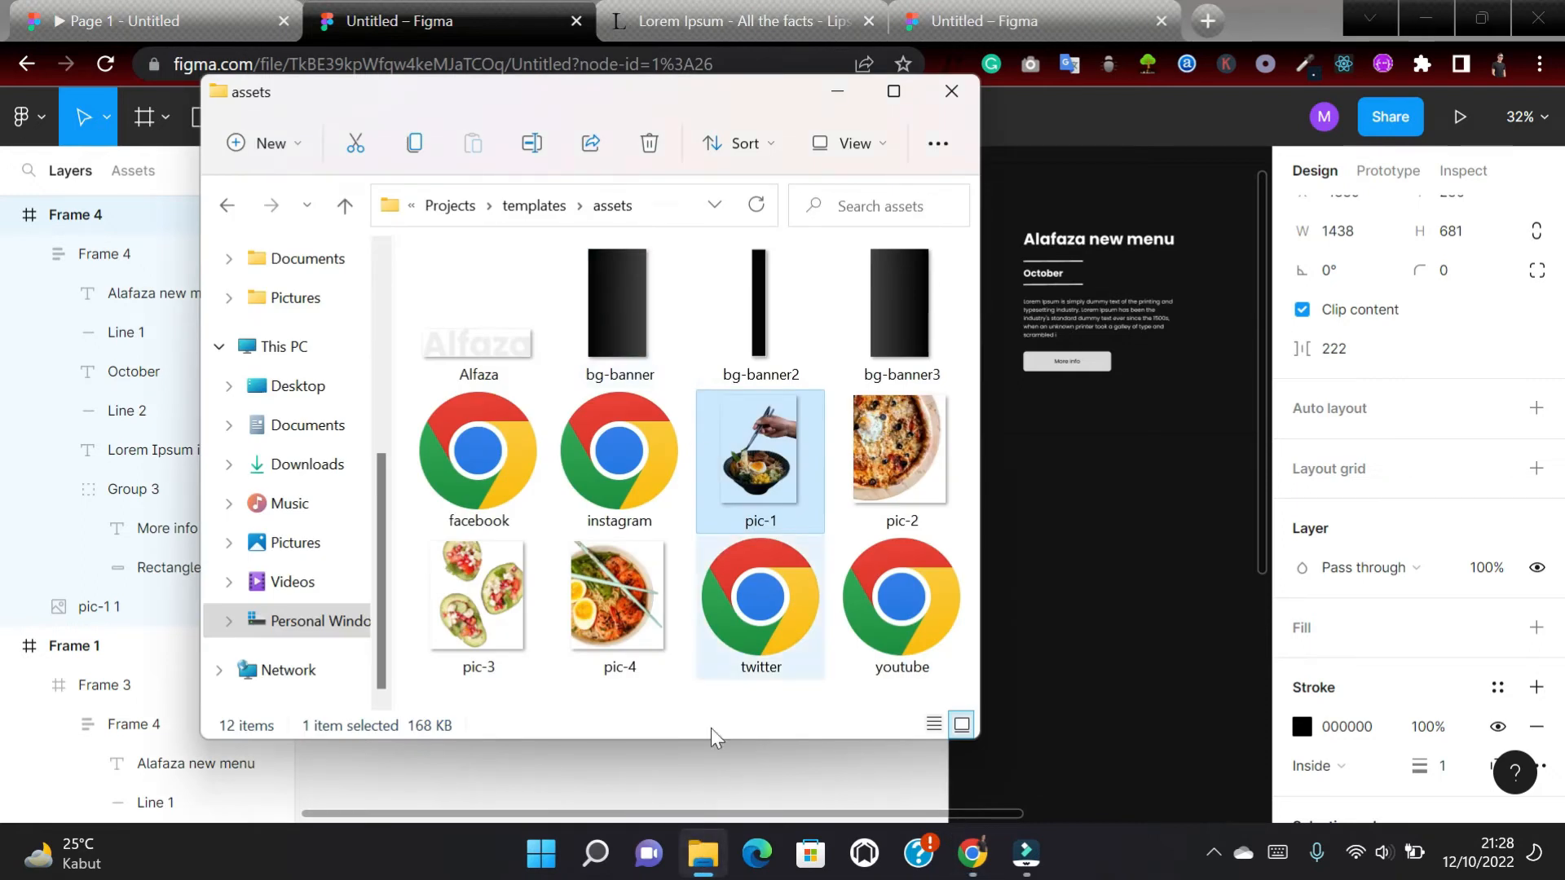
pyautogui.click(709, 852)
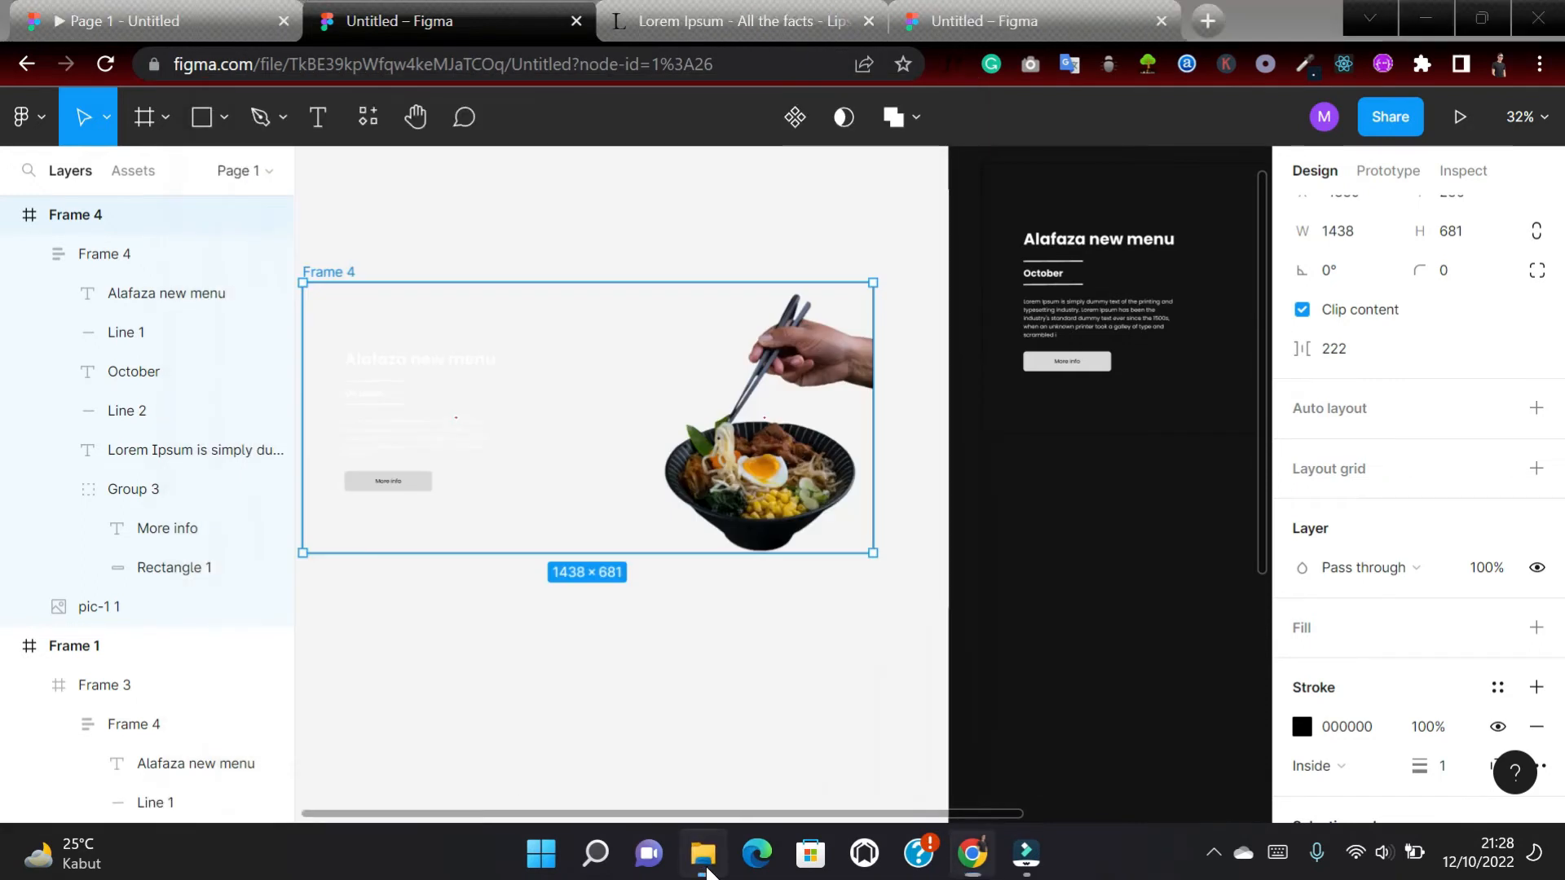
pyautogui.click(706, 864)
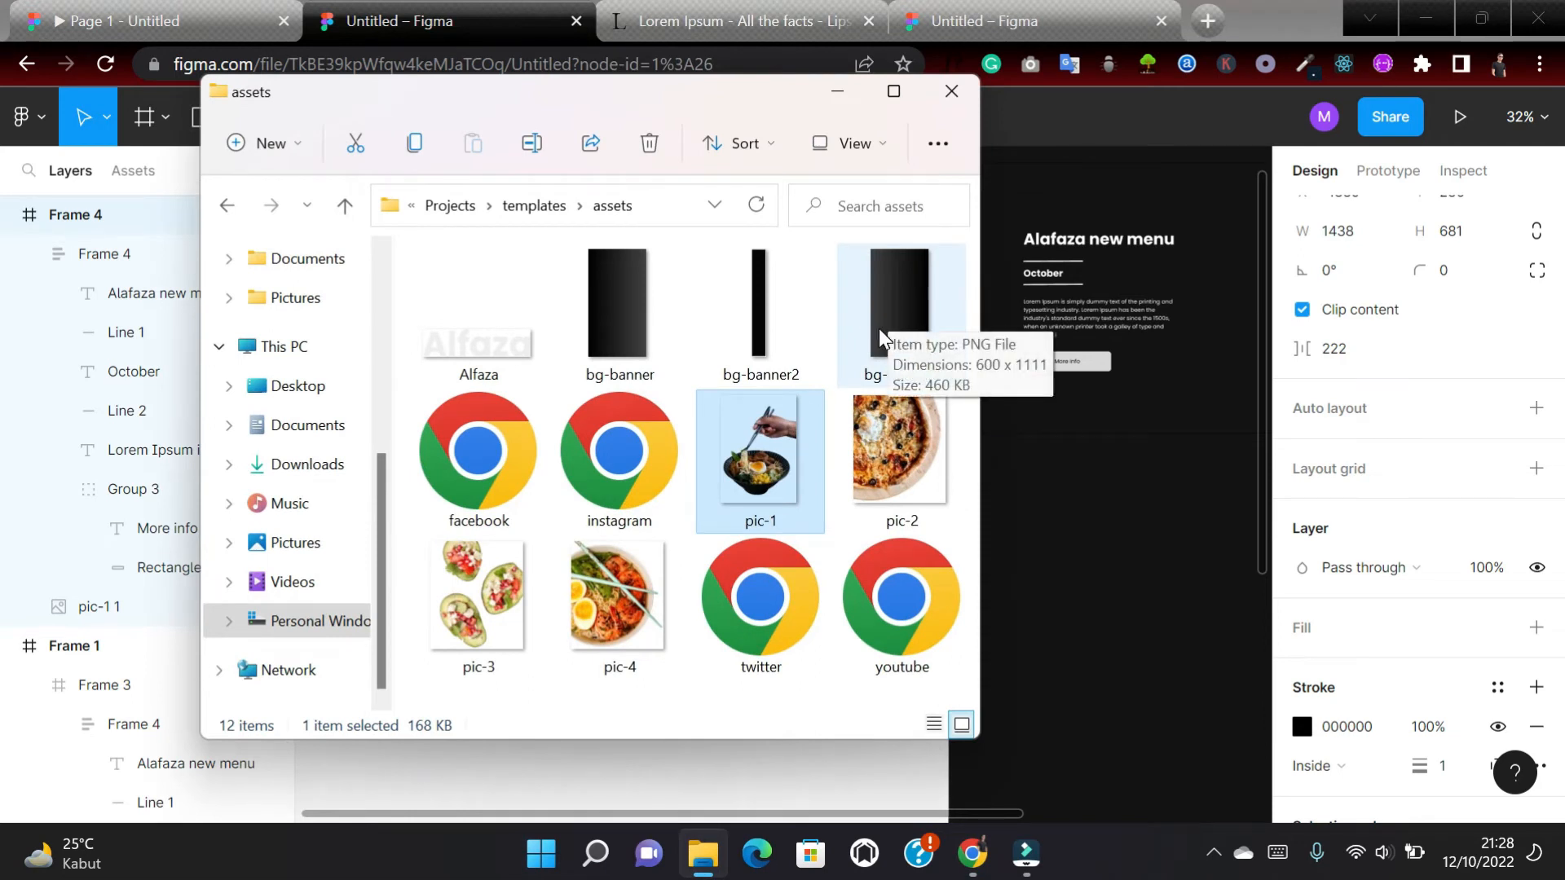
pyautogui.moveTo(879, 329); pyautogui.dragTo(644, 171)
pyautogui.scroll(5, 645, 187)
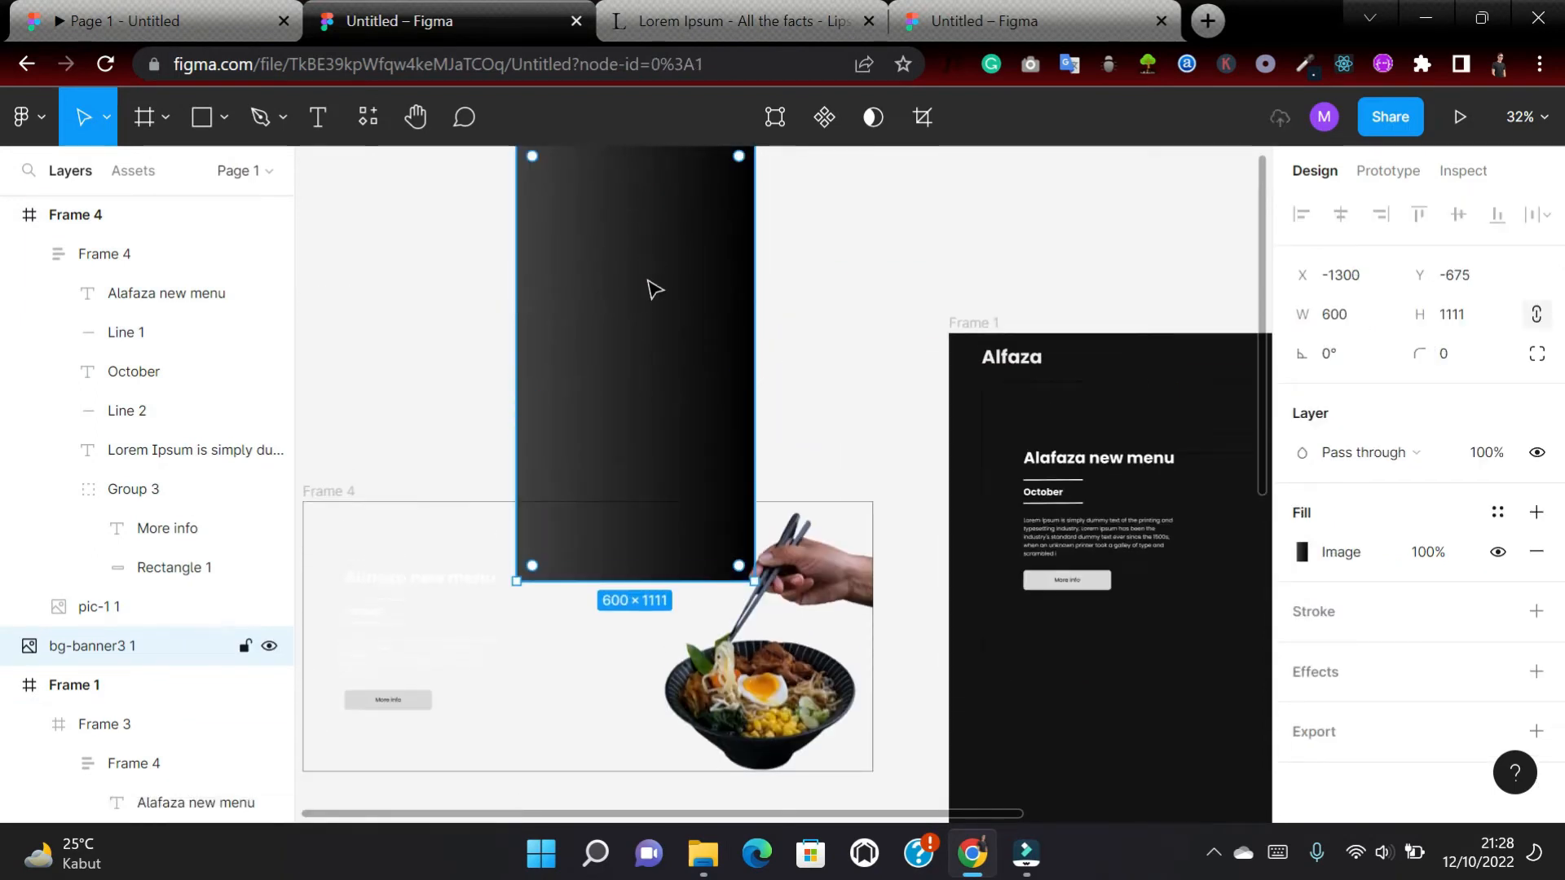
# Set the bg-banner3 image's width to 1438, the same width as the copied banner frame, keeping its proportions.
pyautogui.keyDown('ctrl'); pyautogui.scroll(-5, 654, 290); pyautogui.keyUp('ctrl')
pyautogui.moveTo(648, 285); pyautogui.dragTo(635, 253)
pyautogui.click(530, 351)
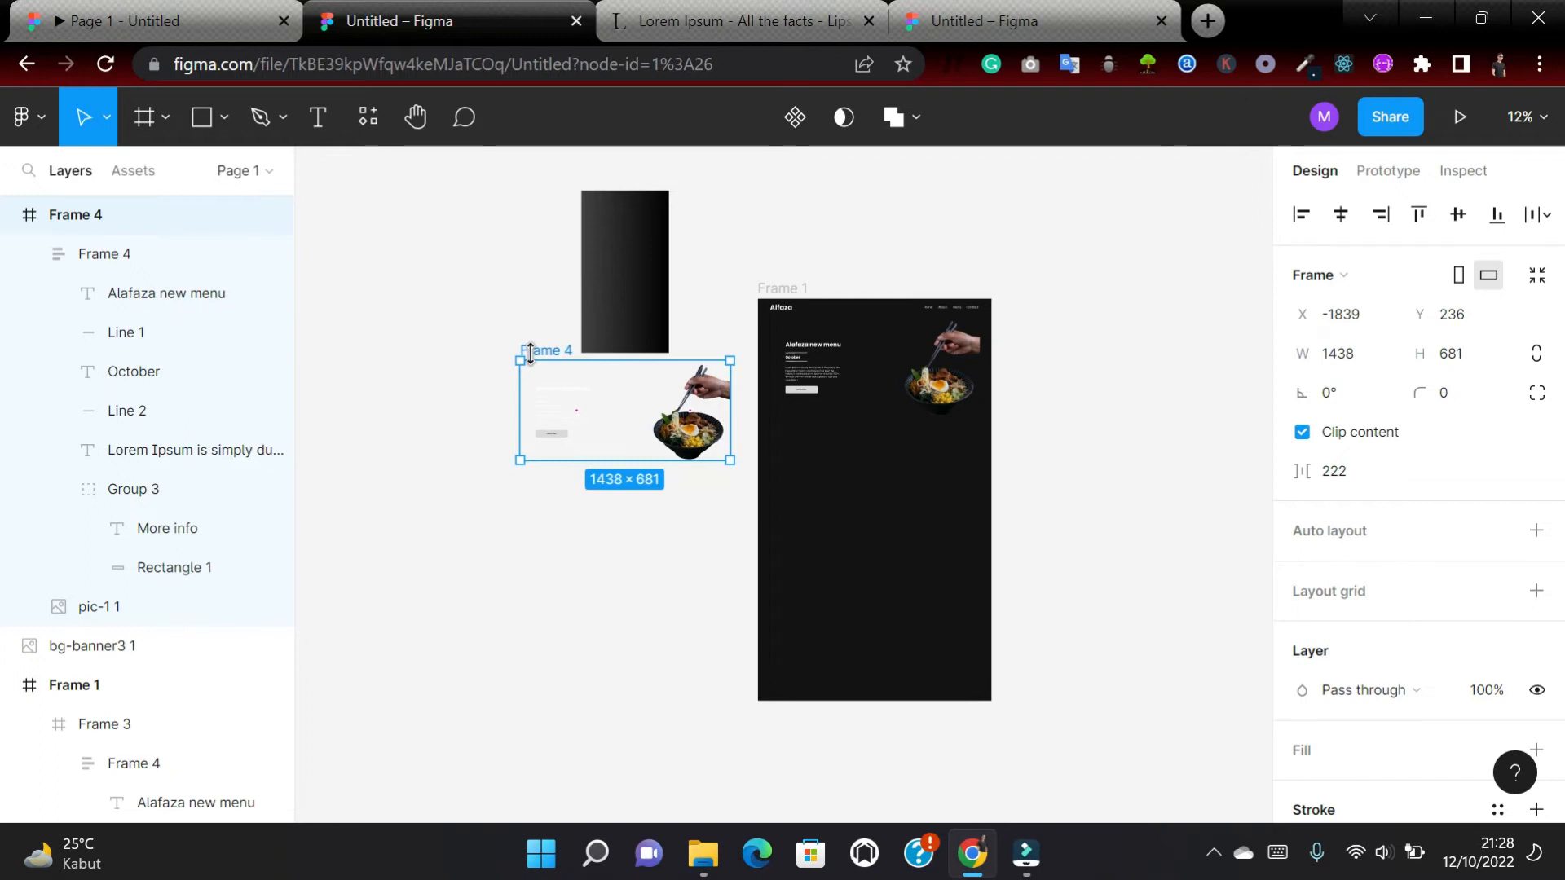
pyautogui.click(591, 259)
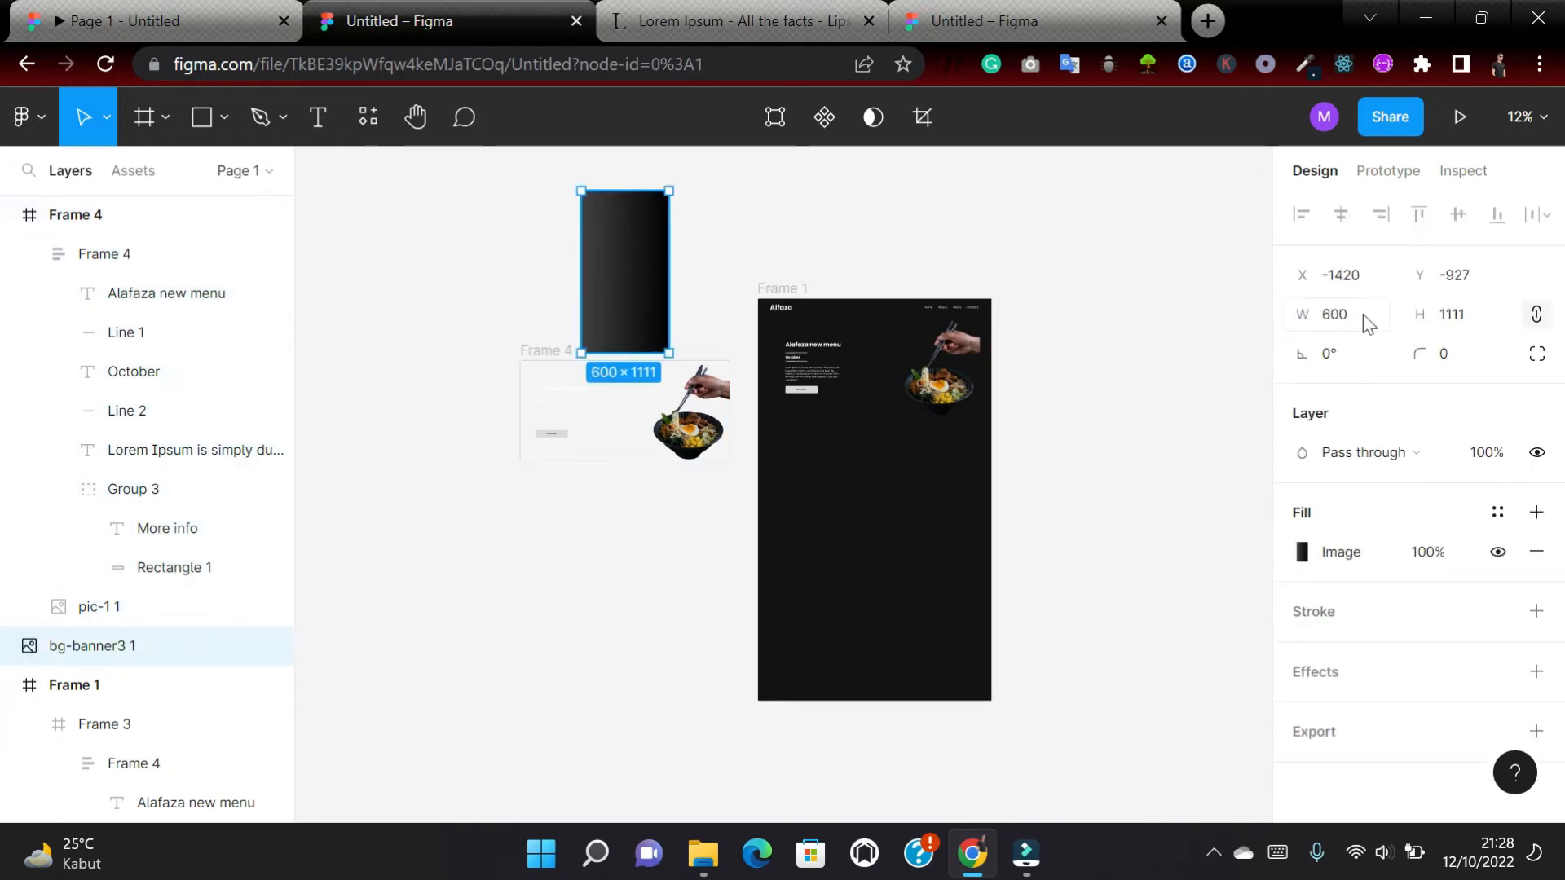
pyautogui.write('14')
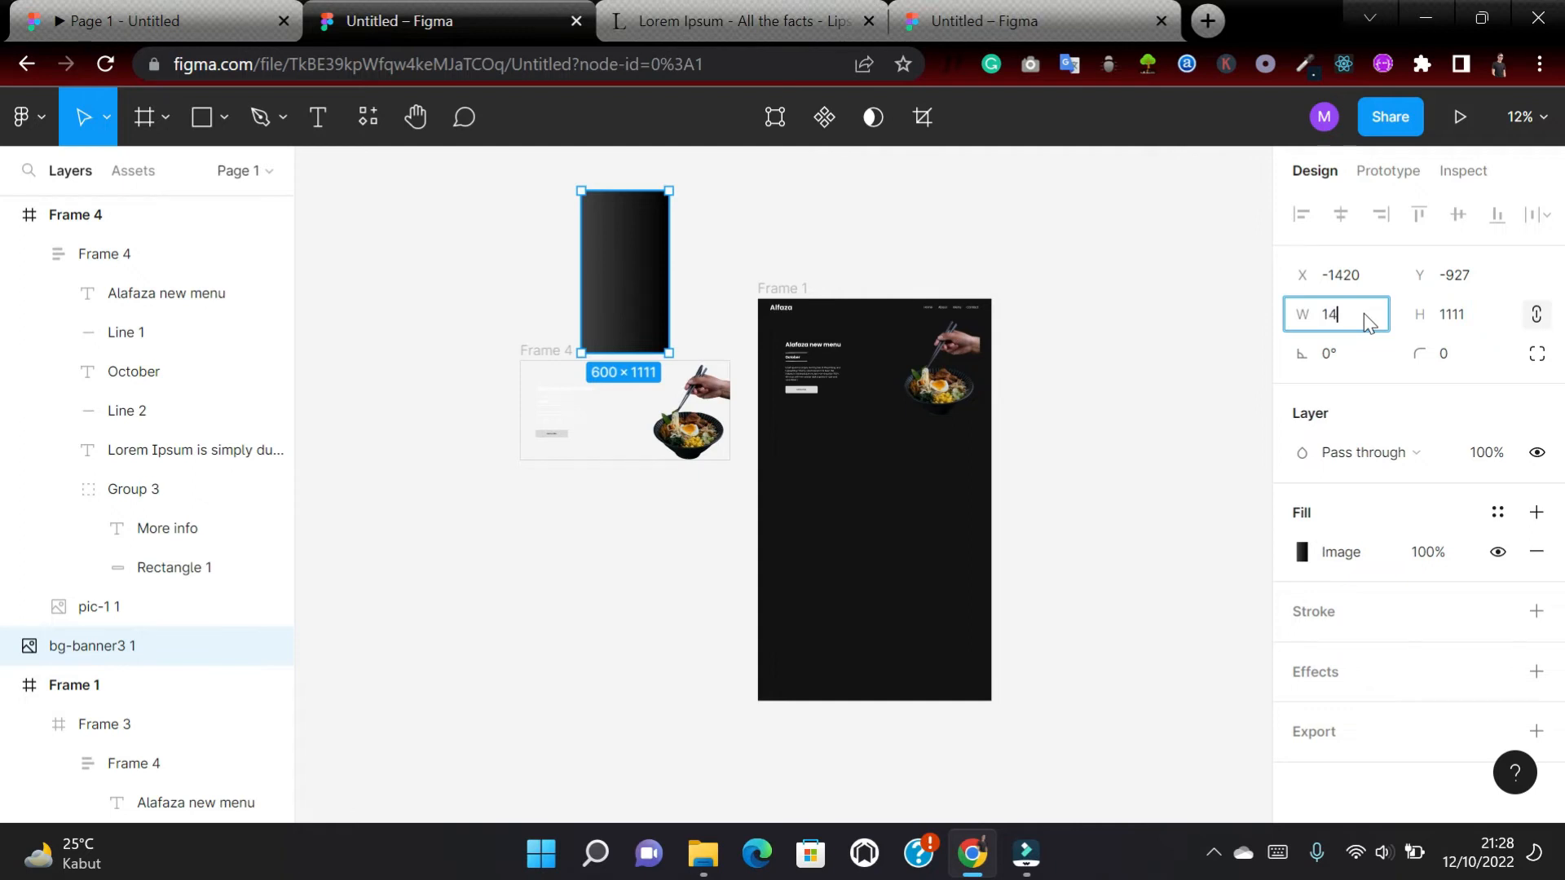
pyautogui.write('38')
pyautogui.press('Return')
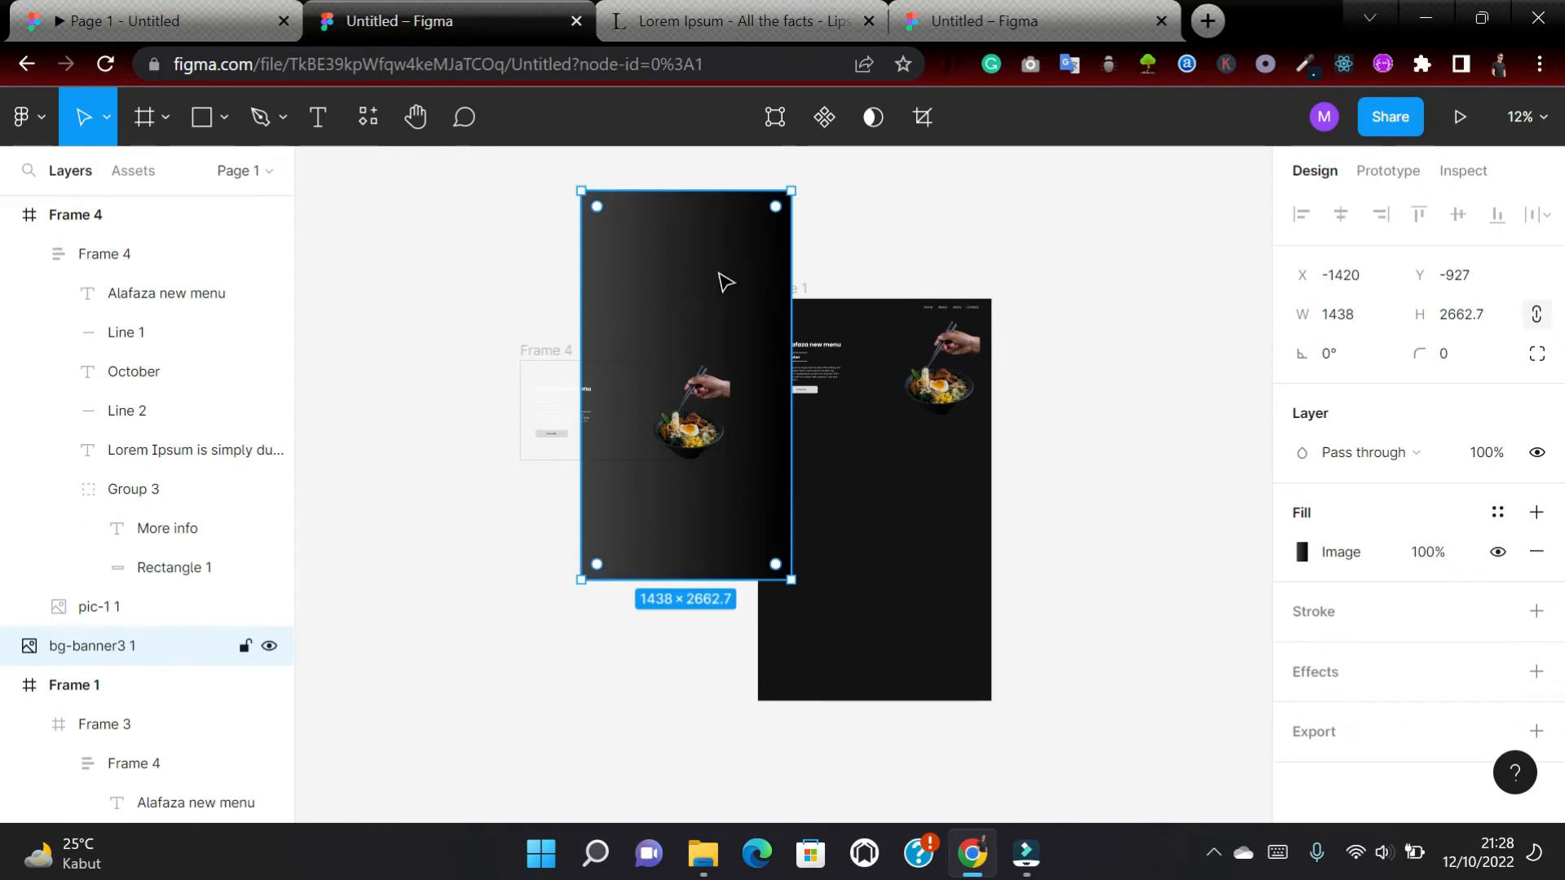
# Move the bg-banner3 image onto the empty canvas above and left of the frames and shorten it to a height of about 1036.
pyautogui.moveTo(725, 282); pyautogui.dragTo(465, 168)
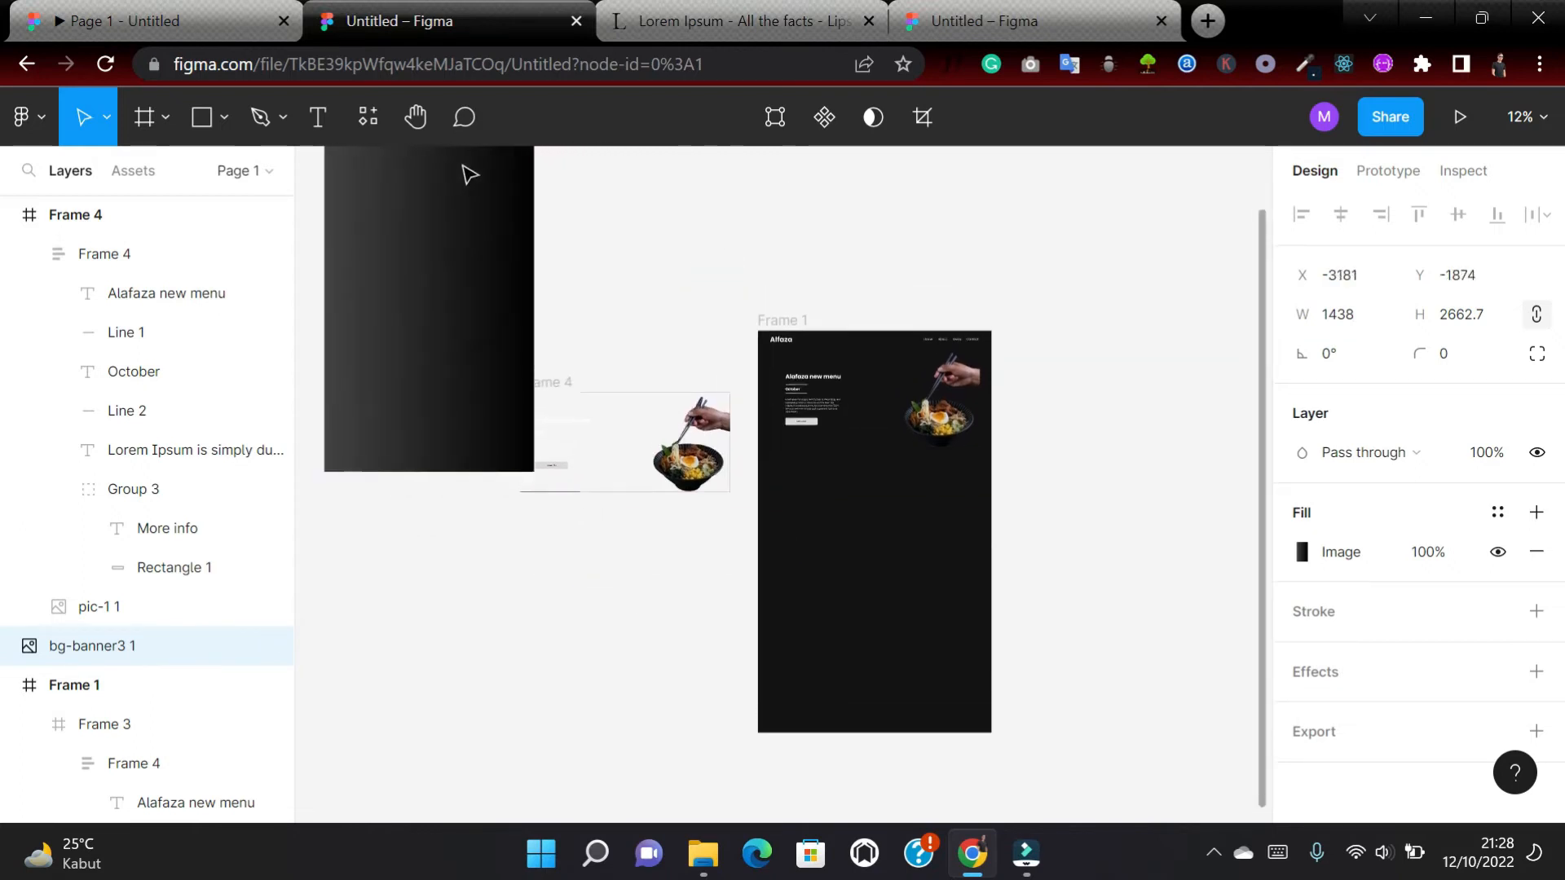
pyautogui.moveTo(426, 469); pyautogui.dragTo(427, 235)
pyautogui.click(547, 384)
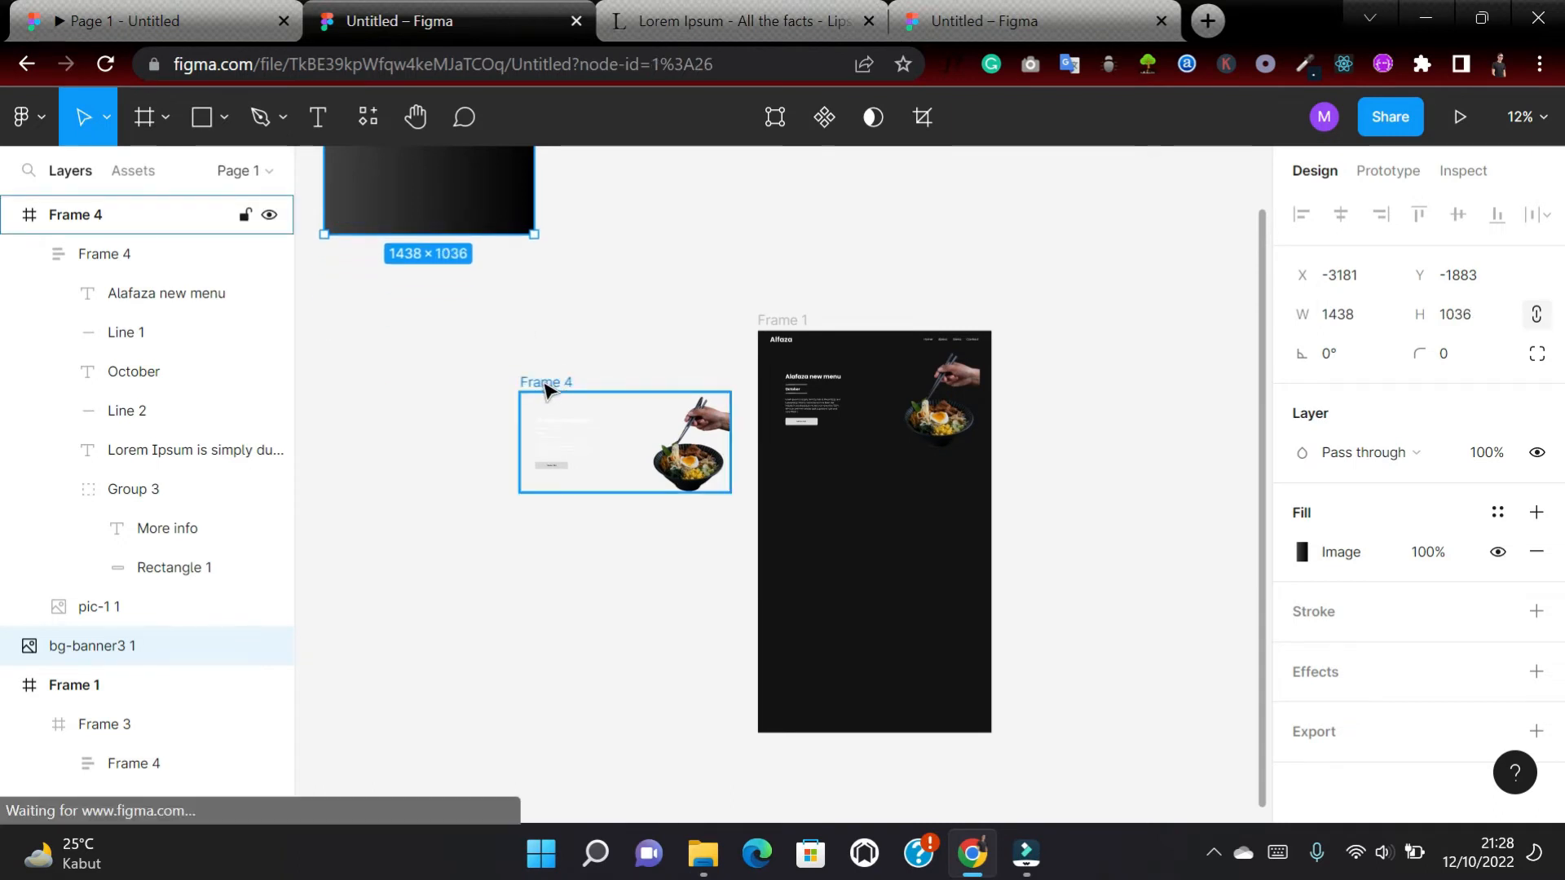
pyautogui.click(482, 222)
pyautogui.scroll(4, 480, 228)
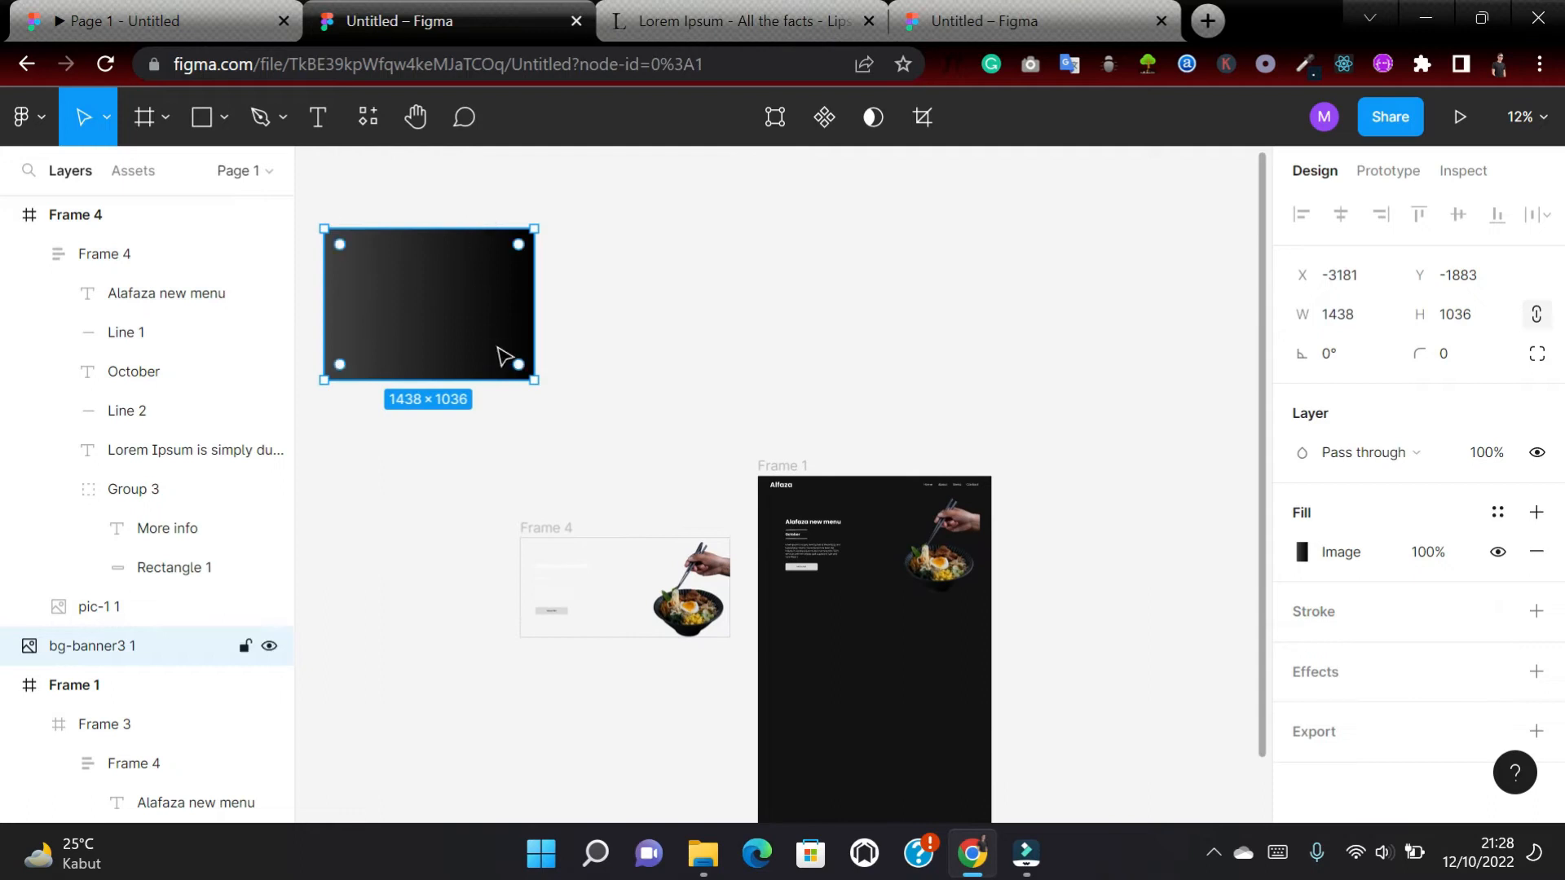
# Set the bg-banner3 image's height to 681, the same height as the copied banner frame.
pyautogui.click(1482, 315)
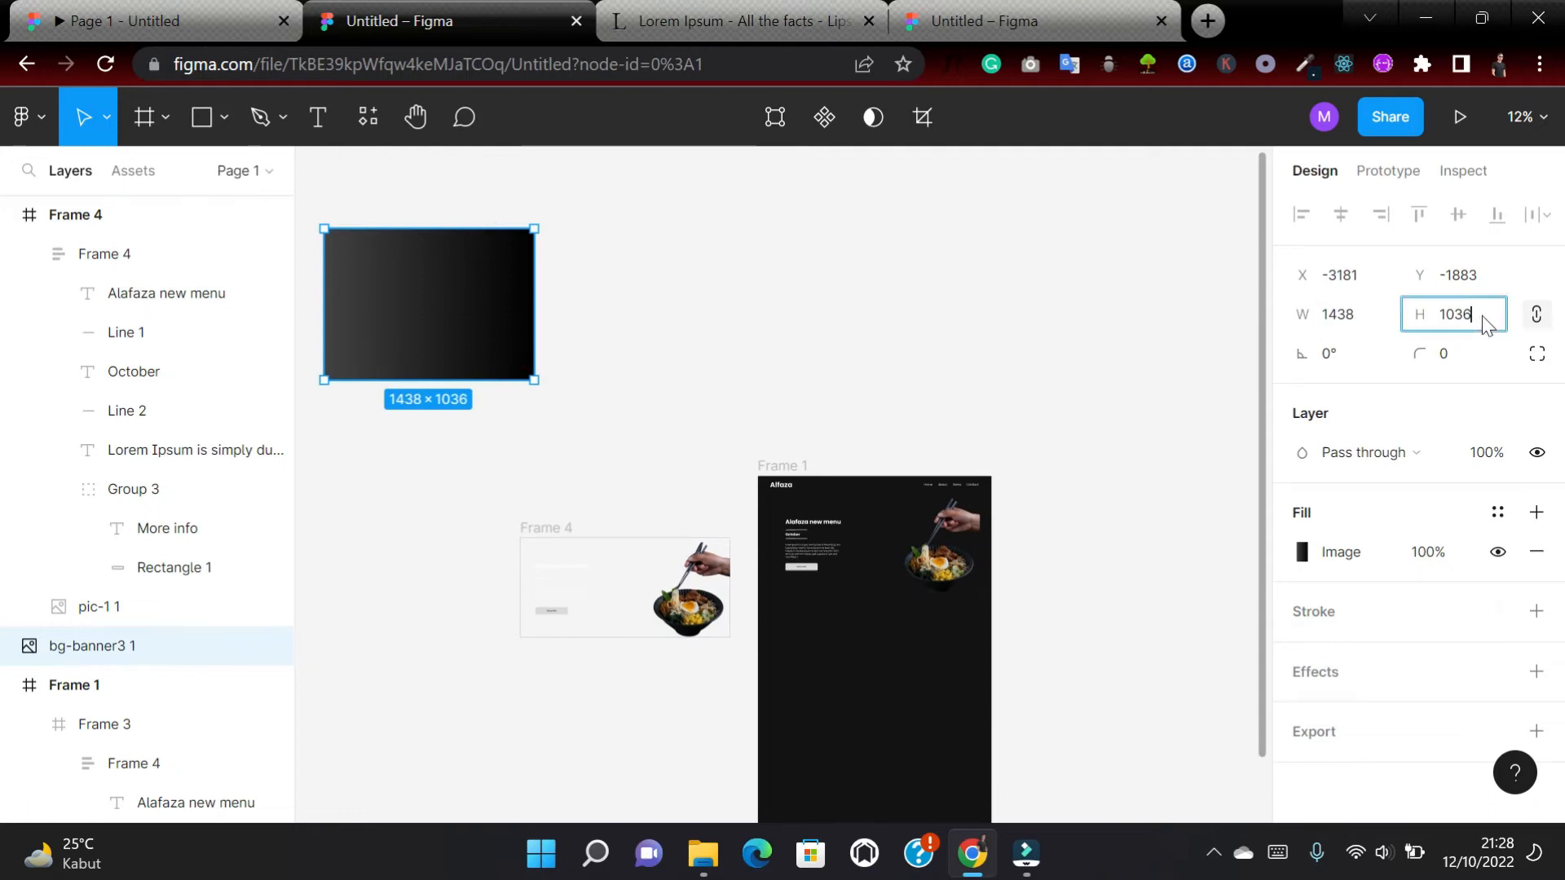
pyautogui.write('6')
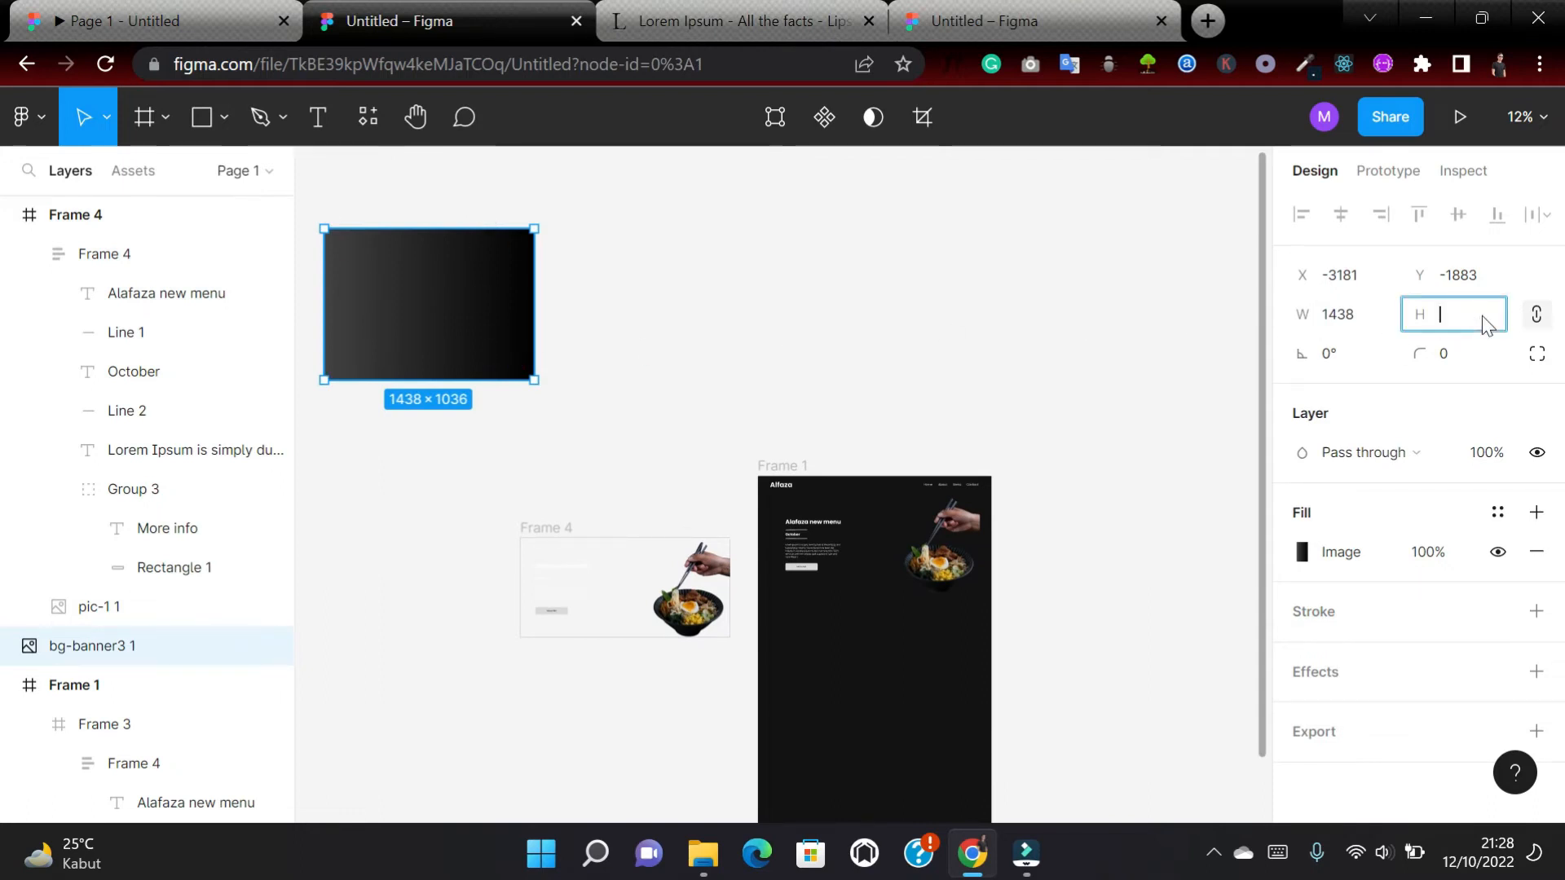
pyautogui.write('81')
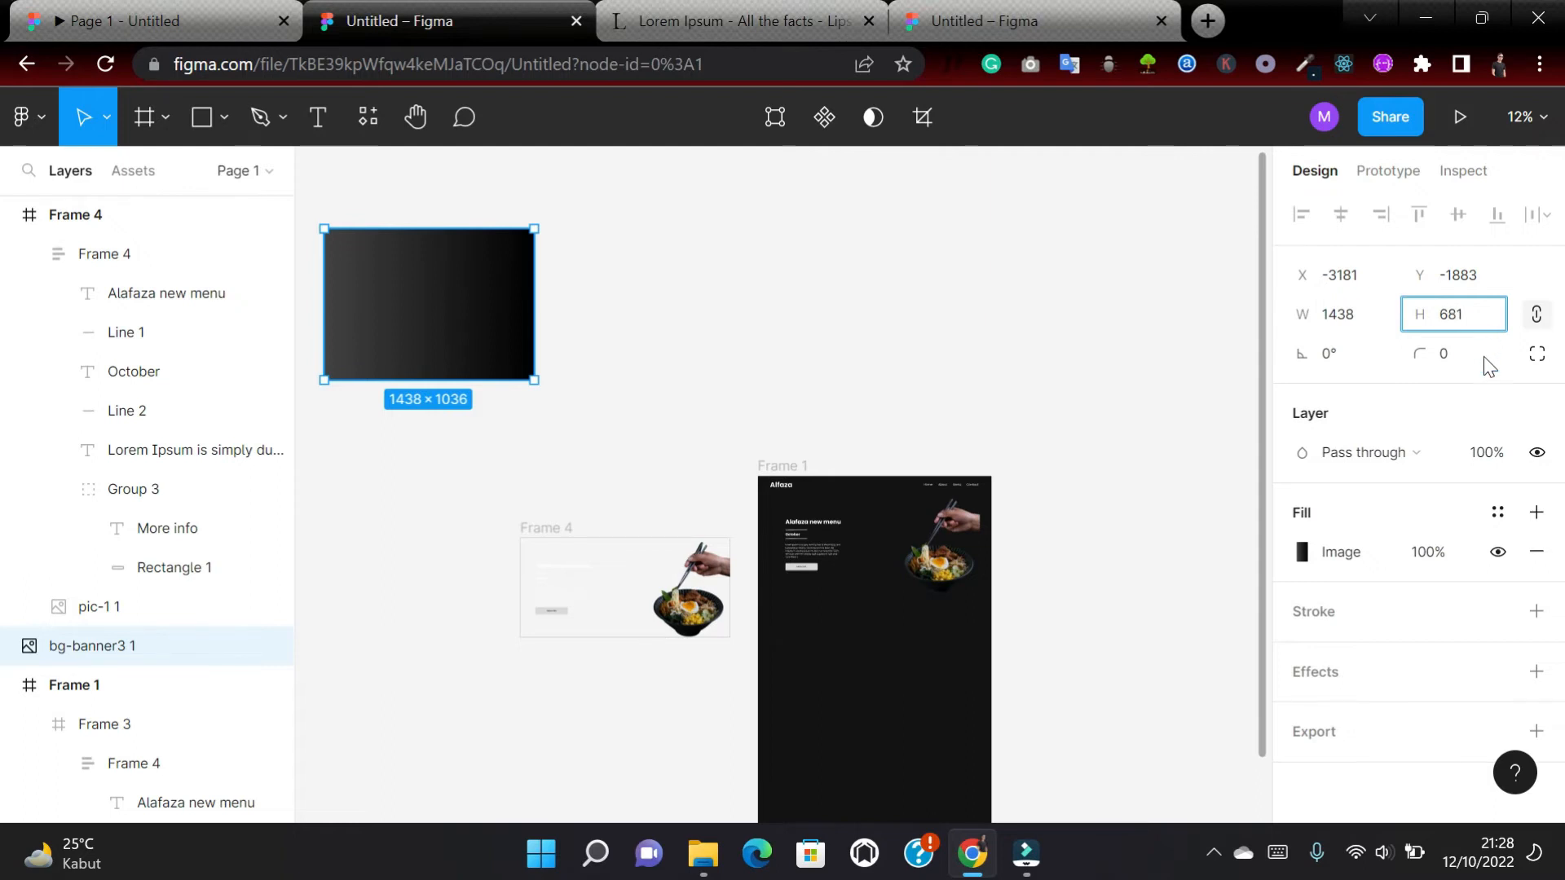
pyautogui.press('Return')
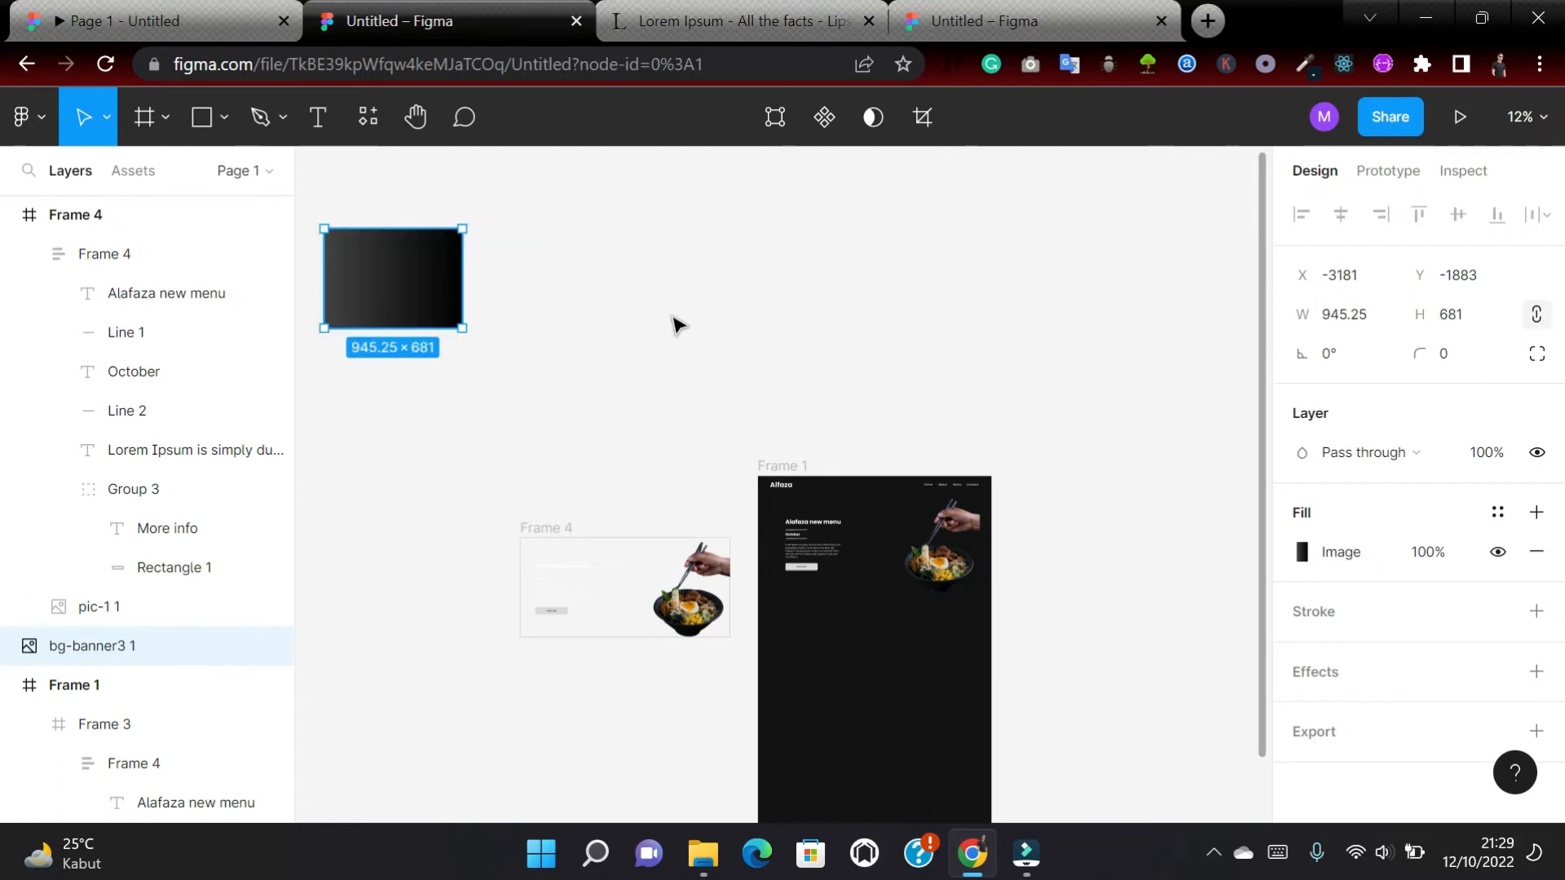
# Widen the bg-banner3 image to about 1932 and move it into the copied banner frame so it covers most of it.
pyautogui.moveTo(461, 275); pyautogui.dragTo(642, 552)
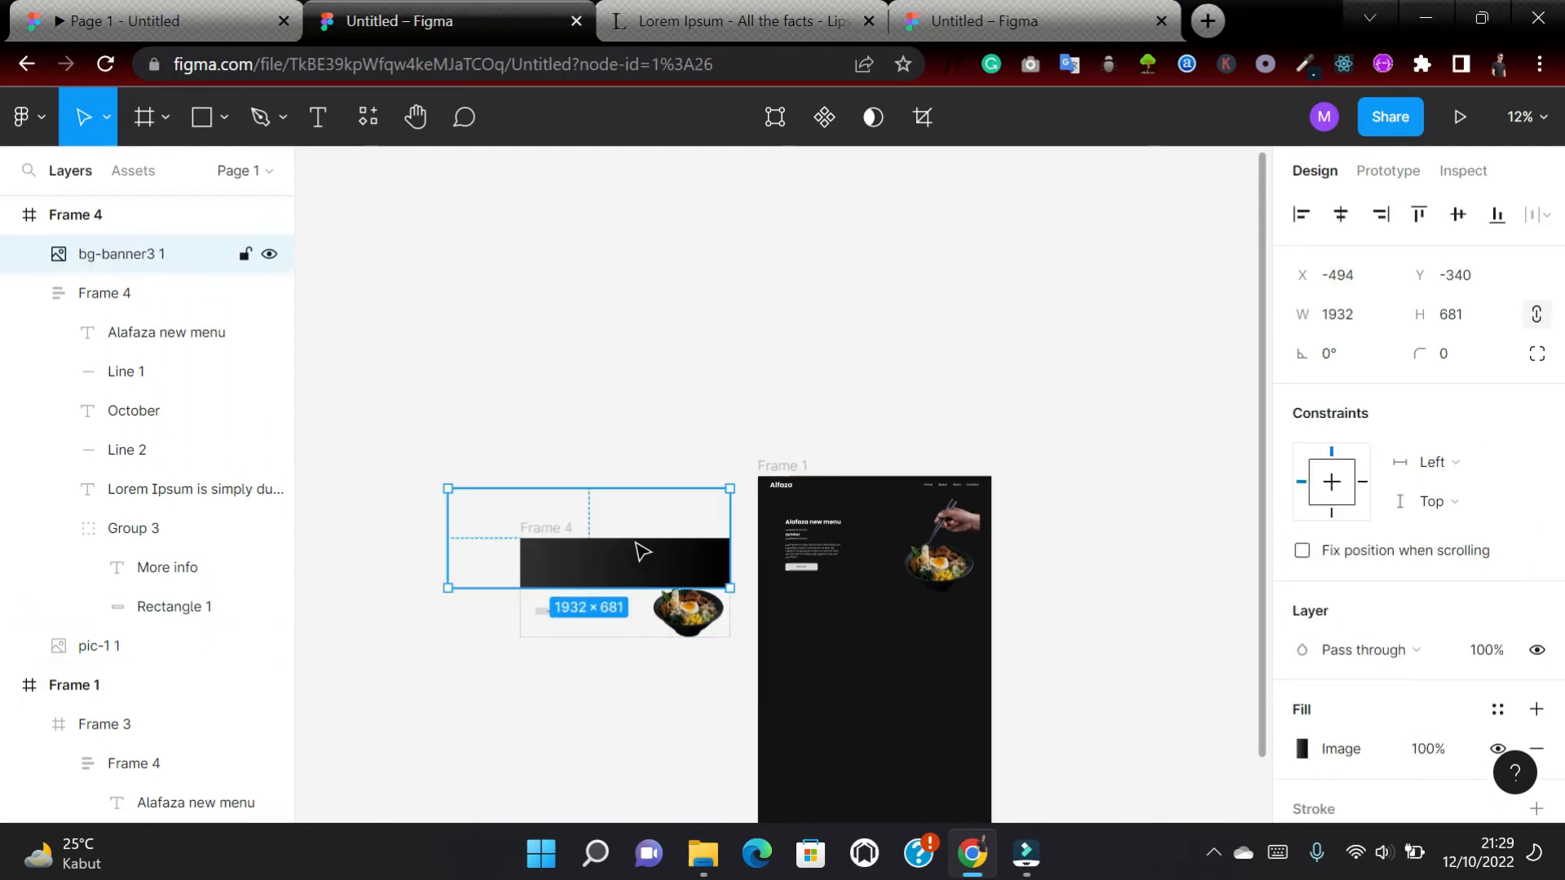
pyautogui.scroll(5, 641, 551)
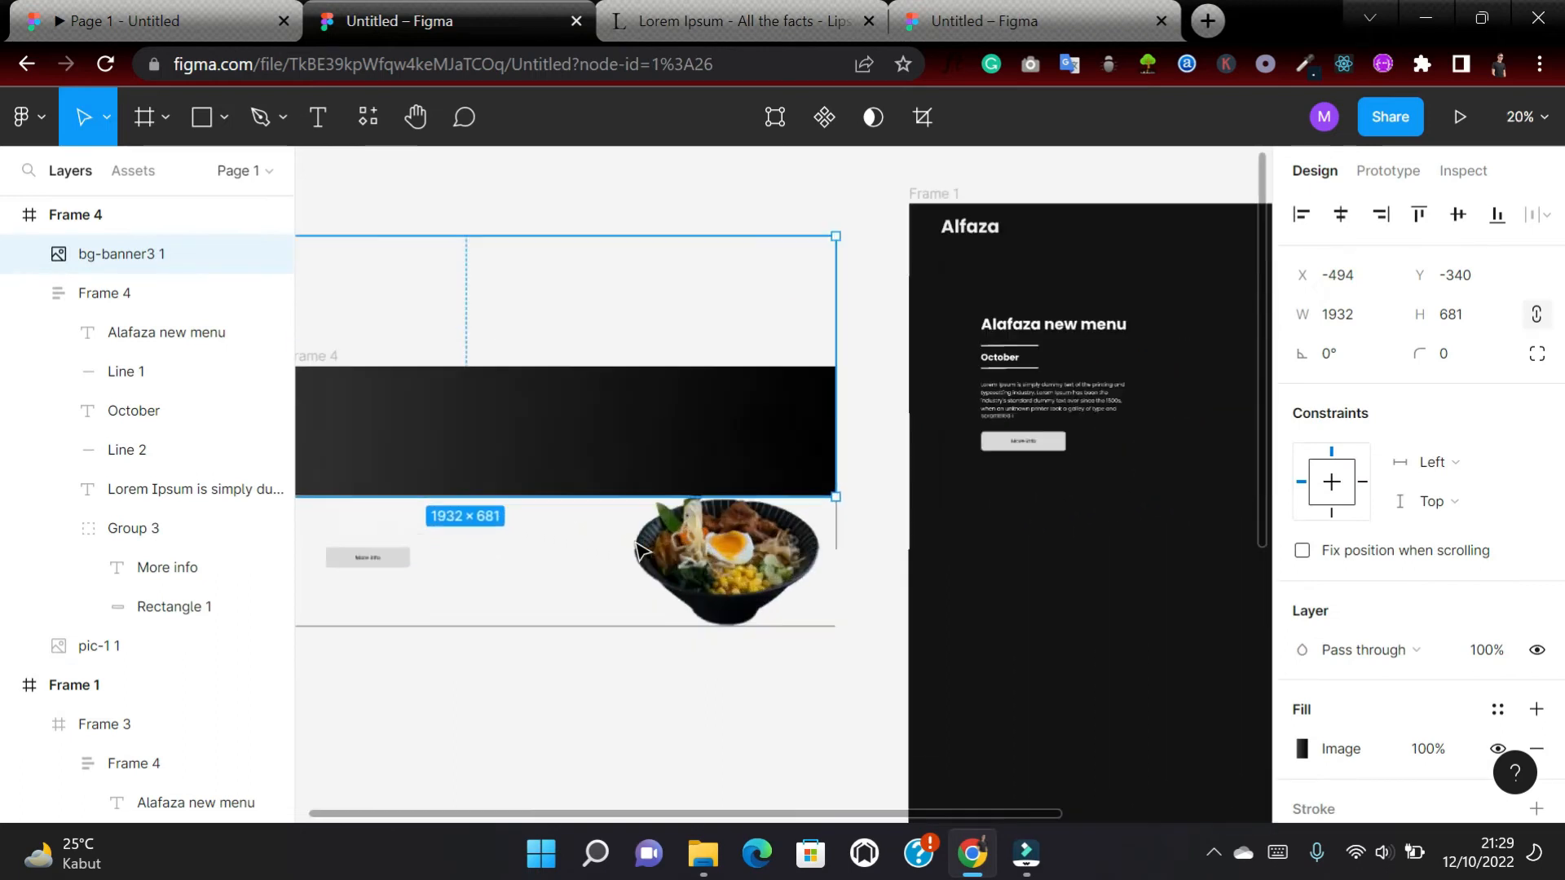
pyautogui.moveTo(622, 457); pyautogui.dragTo(668, 584)
pyautogui.scroll(-3, 668, 584)
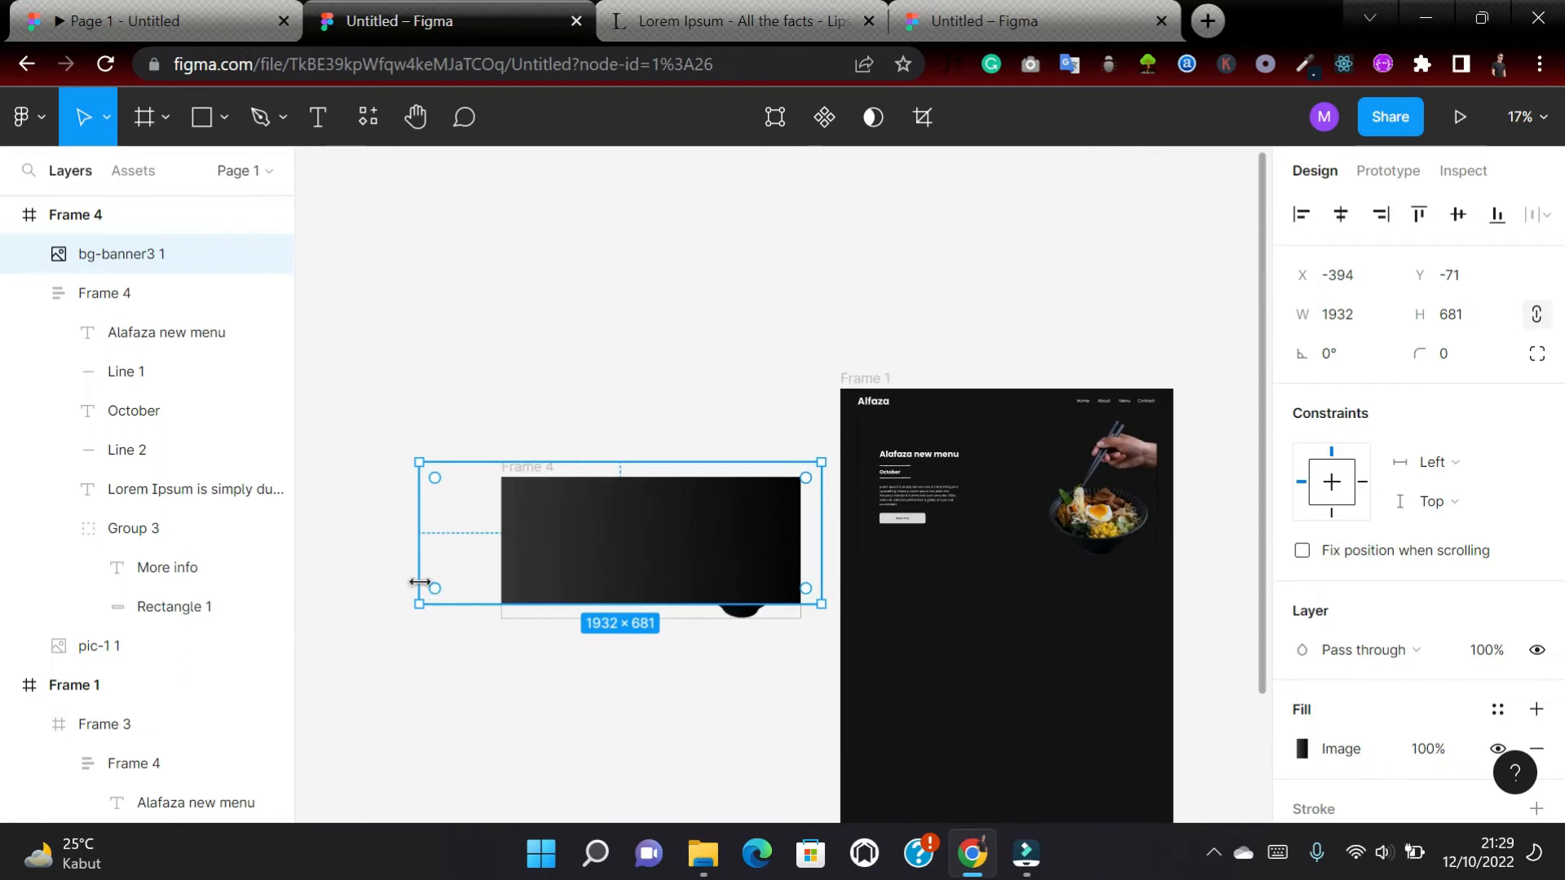
# Fit all four edges of the bg-banner3 image to the copied banner frame, at X 0, Y 0 and size 1438 × 681.
pyautogui.moveTo(419, 556); pyautogui.dragTo(500, 556)
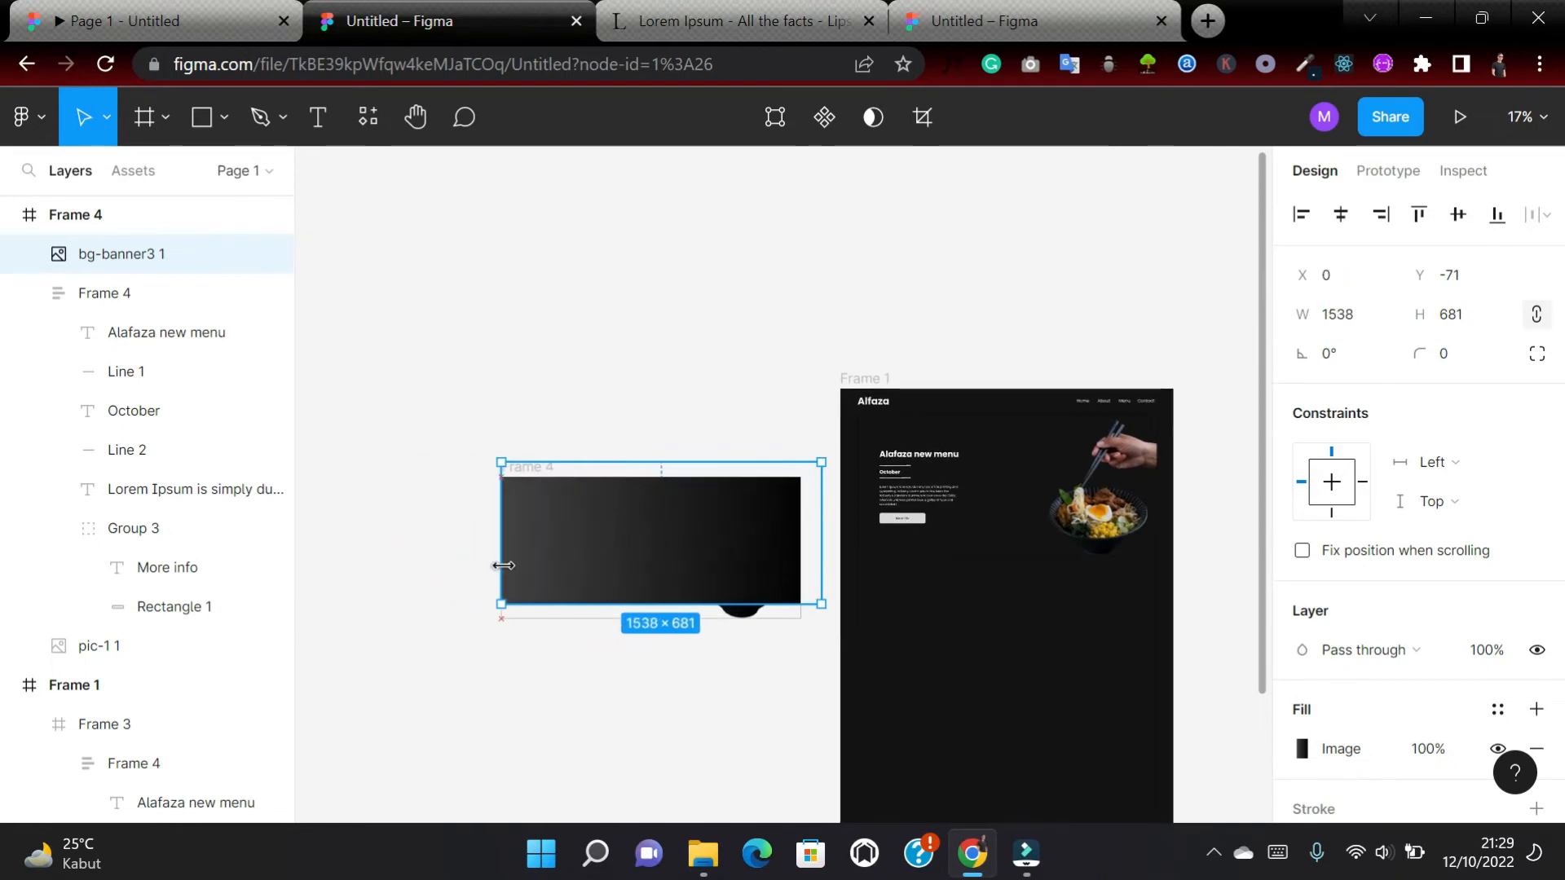
pyautogui.moveTo(623, 462); pyautogui.dragTo(626, 480)
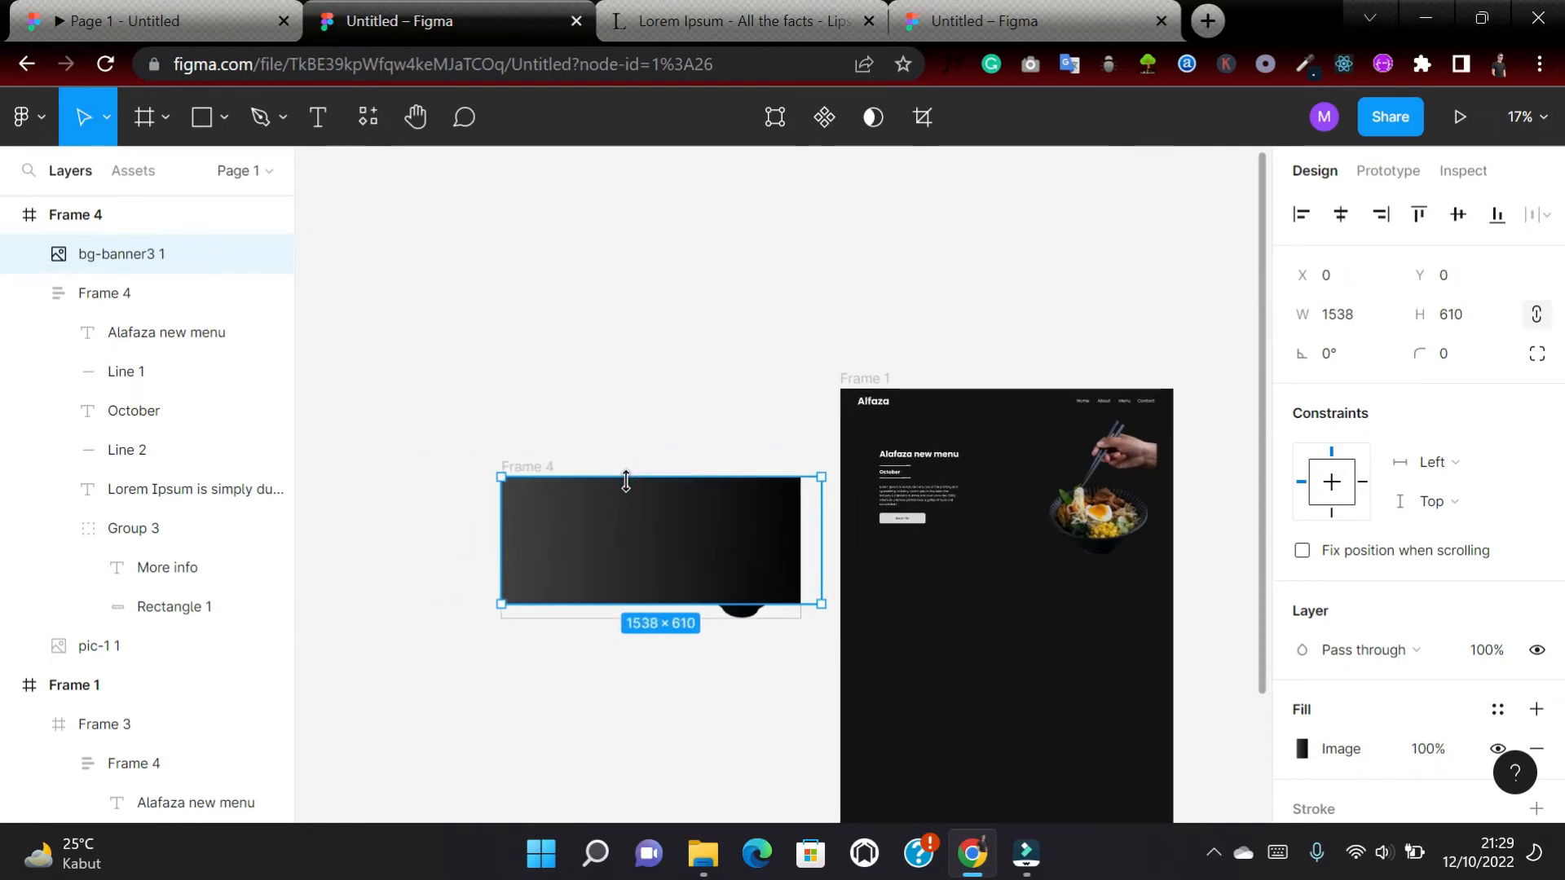
pyautogui.moveTo(819, 522); pyautogui.dragTo(799, 525)
pyautogui.scroll(1, 714, 560)
pyautogui.scroll(-2, 714, 559)
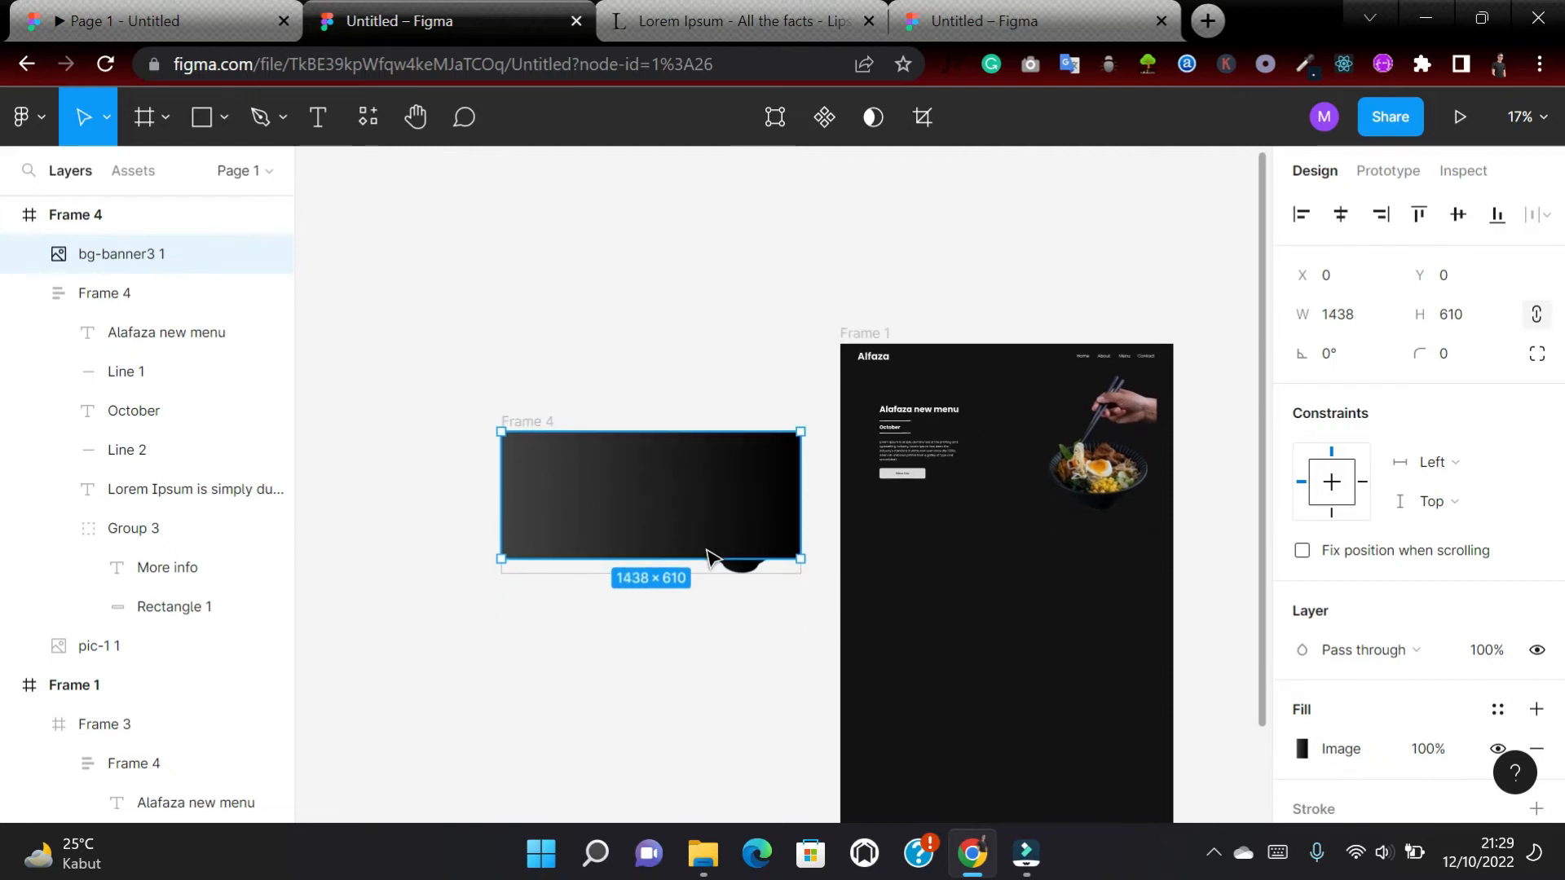
pyautogui.moveTo(706, 558); pyautogui.dragTo(706, 573)
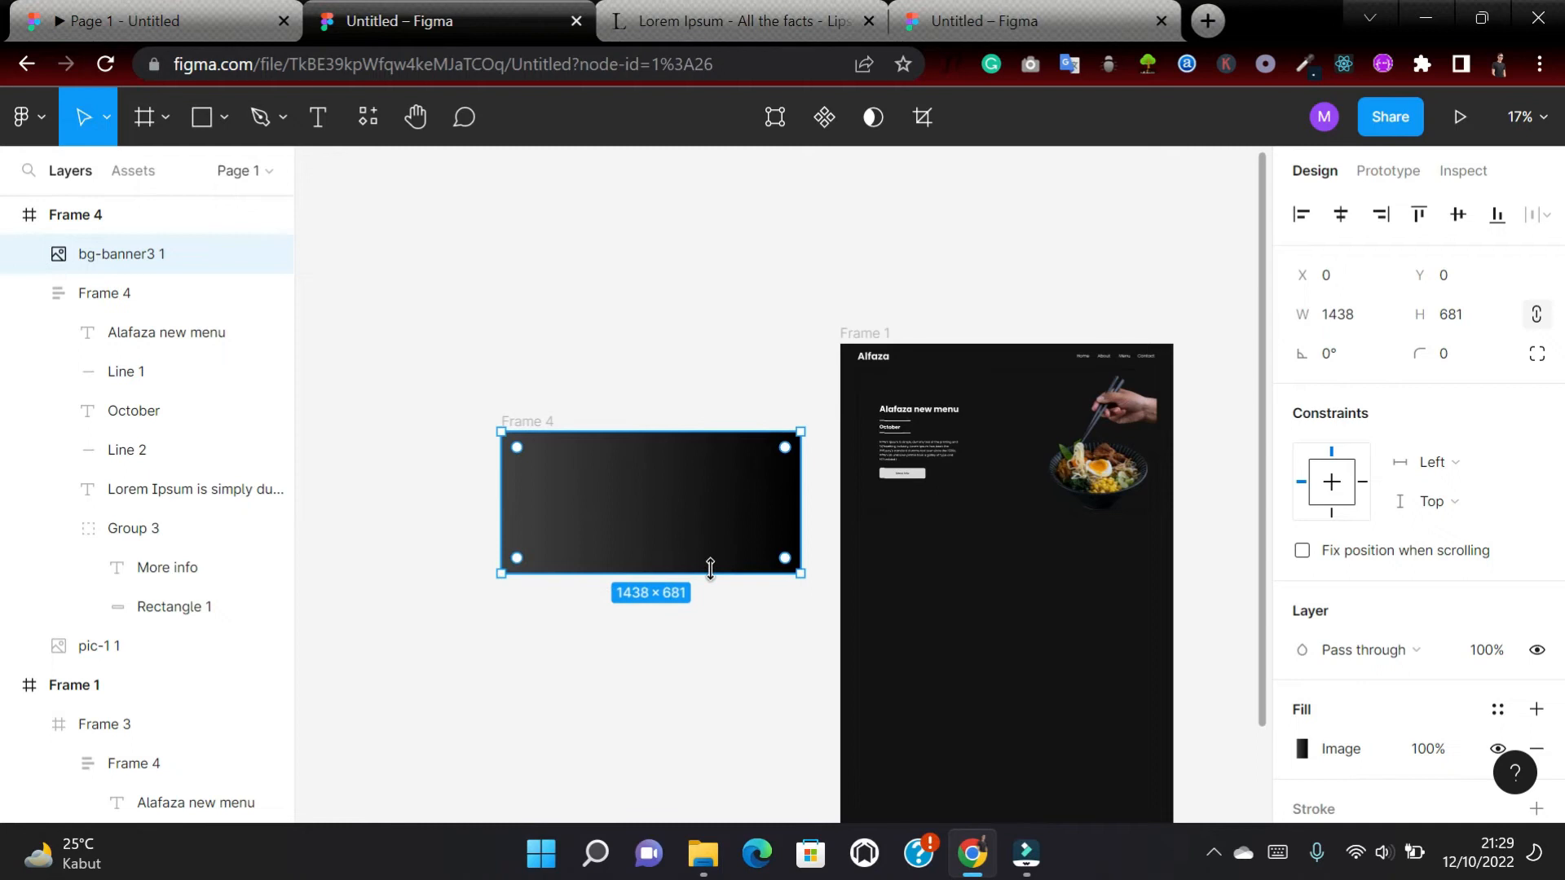
# Send the bg-banner3 image to the back of the copied banner frame, behind the text block and food picture.
pyautogui.rightClick(668, 497)
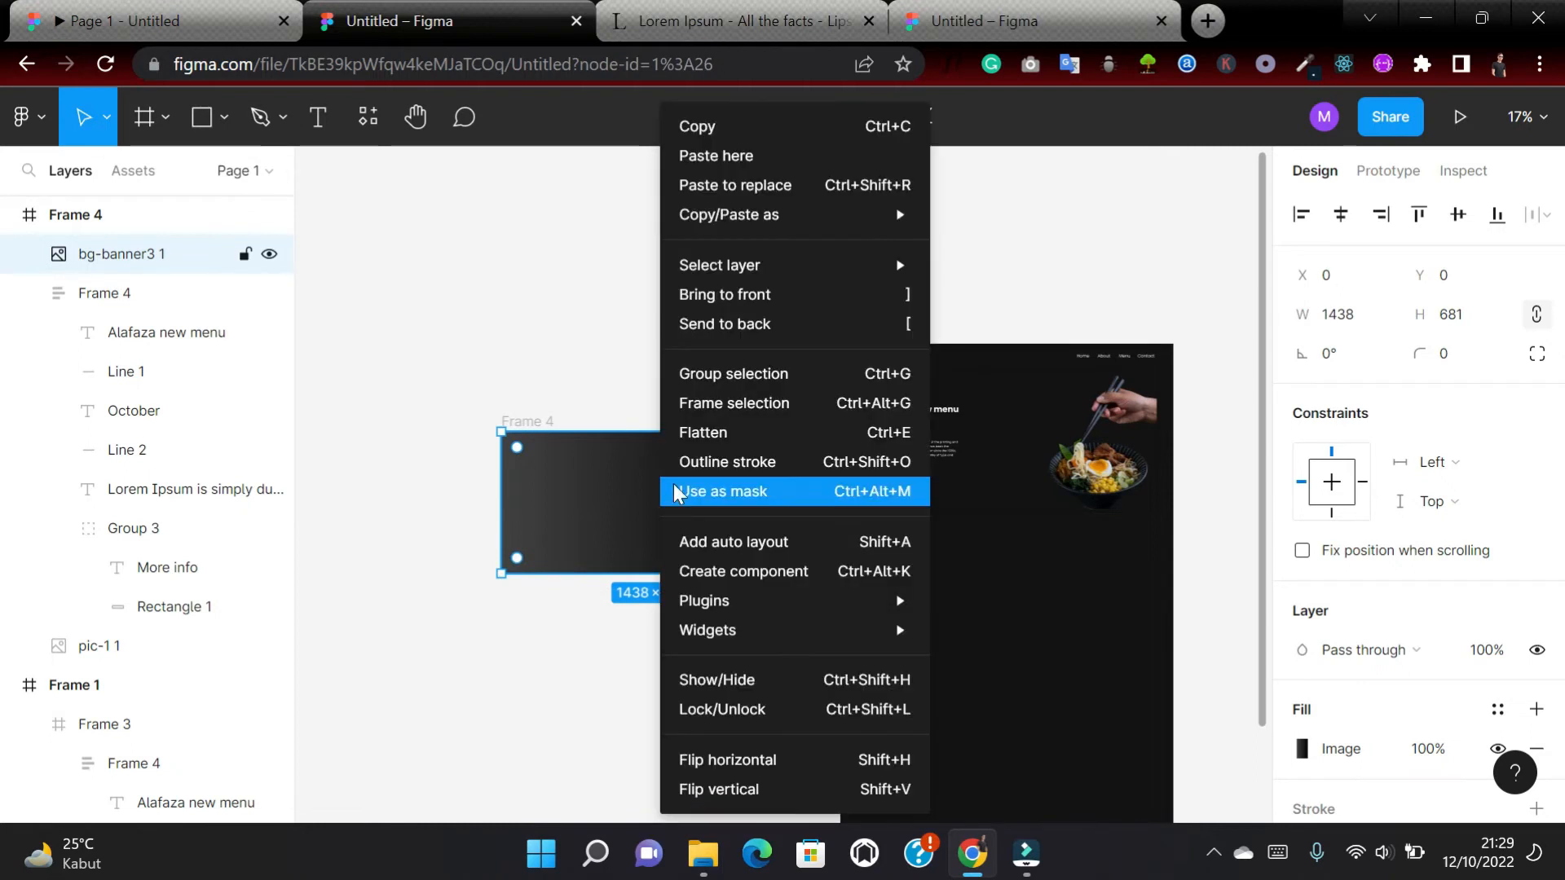
pyautogui.click(735, 325)
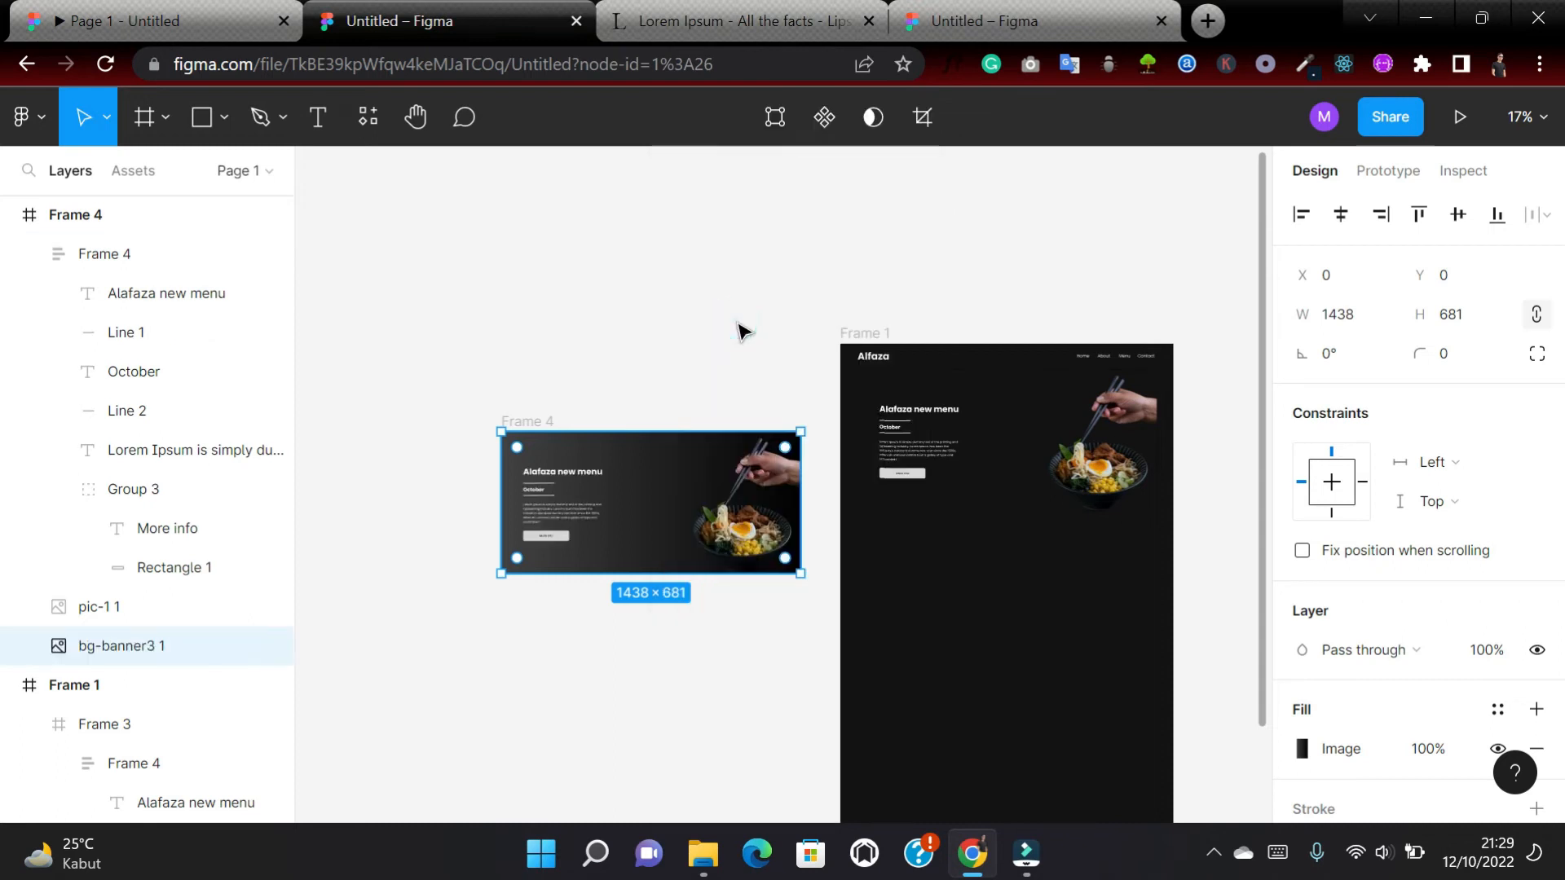
pyautogui.scroll(-1, 690, 420)
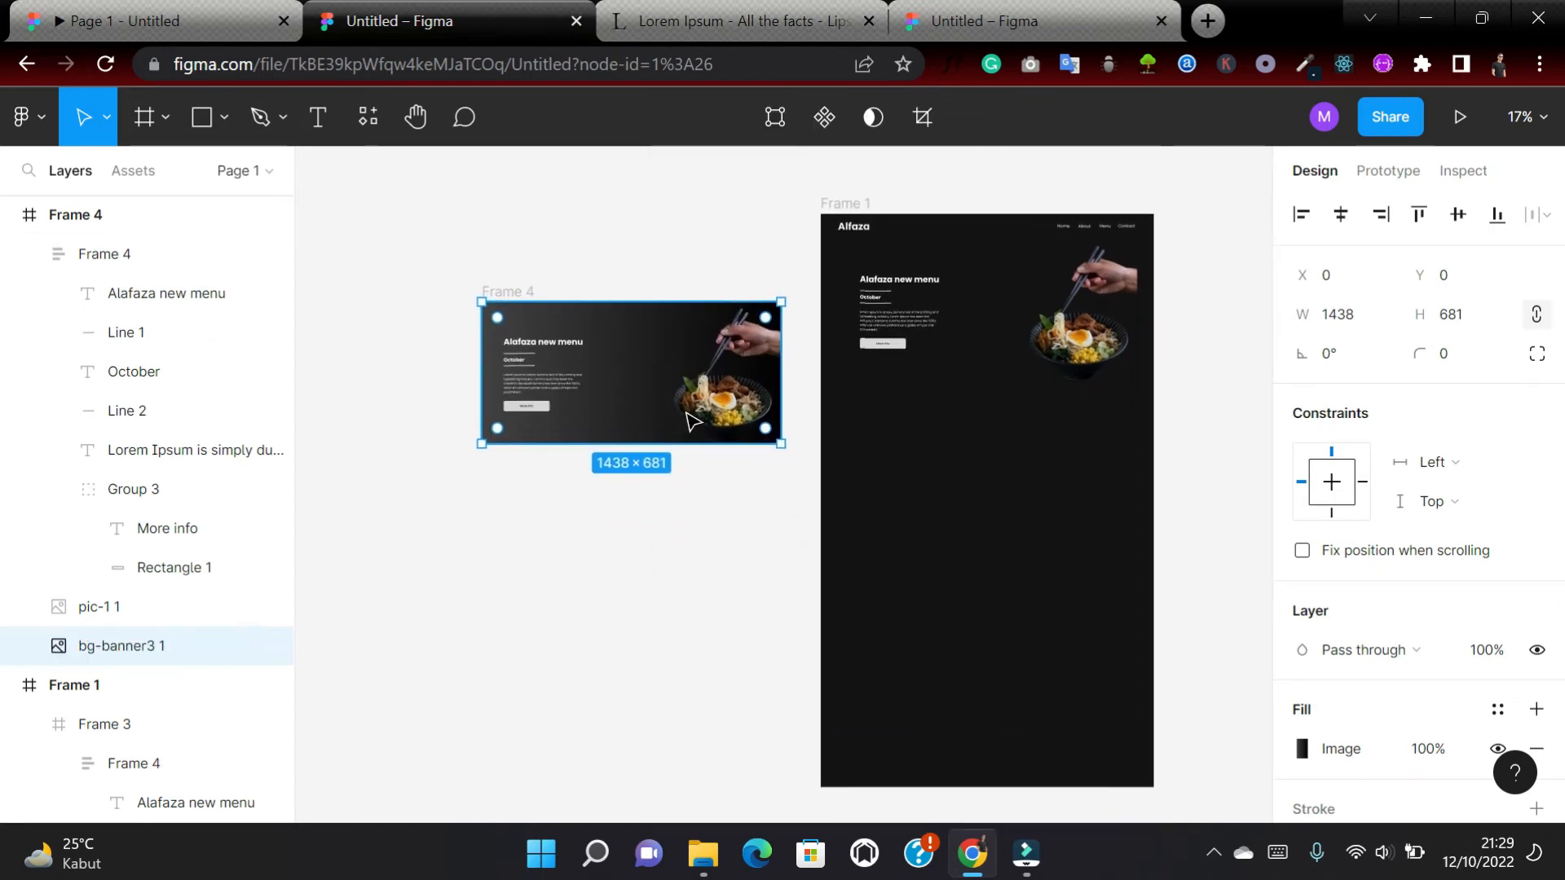
pyautogui.scroll(3, 691, 420)
pyautogui.scroll(-2, 688, 420)
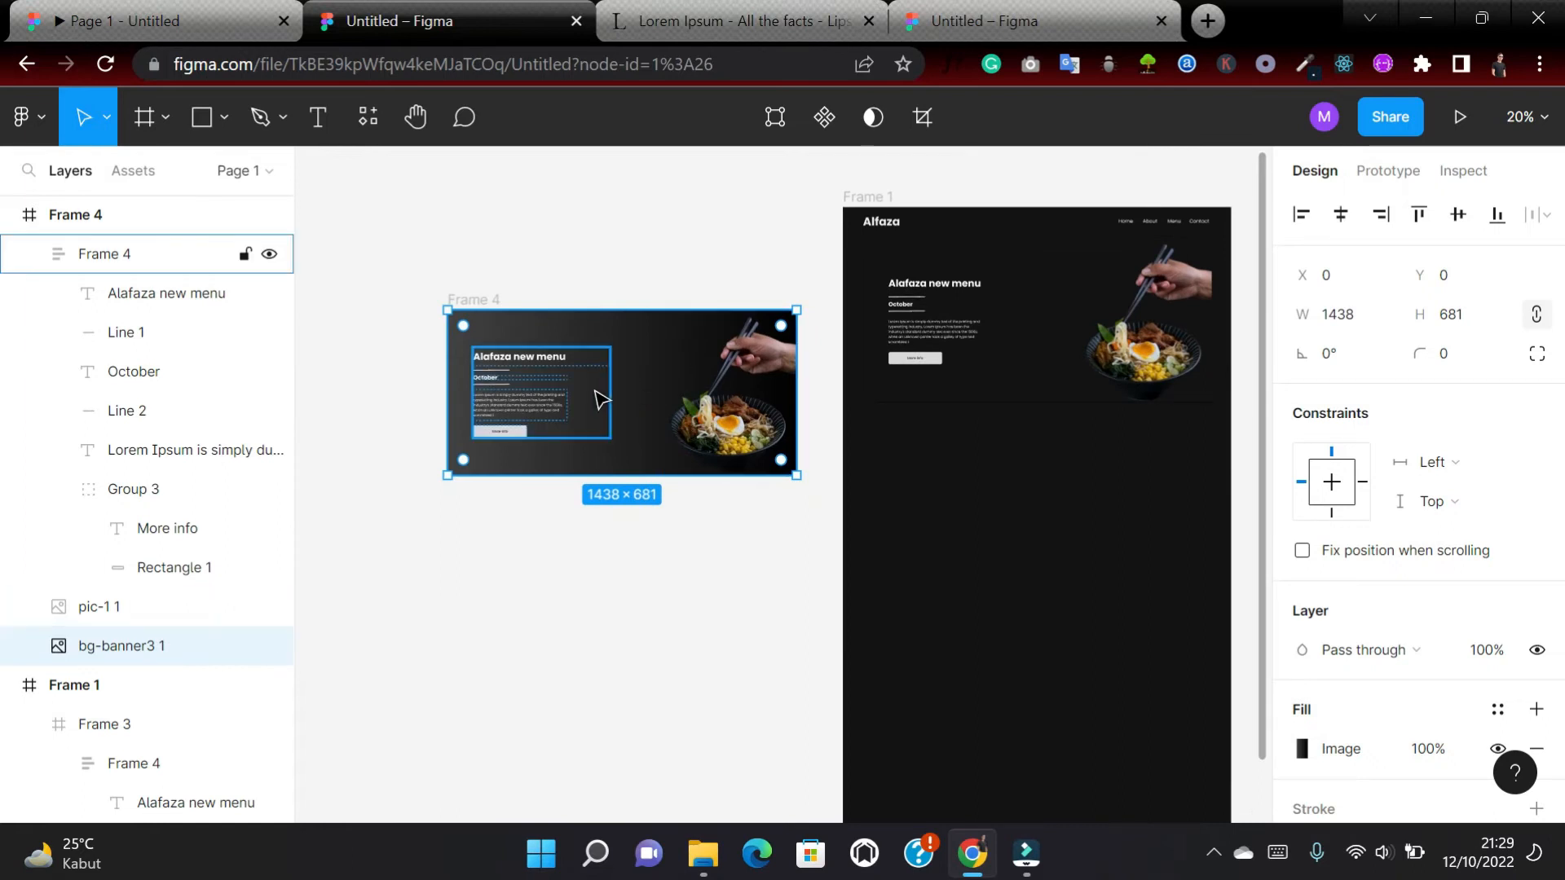
# Move the copied banner frame into Frame 1 below the original banner, at X 83, Y 999.
pyautogui.click(457, 300)
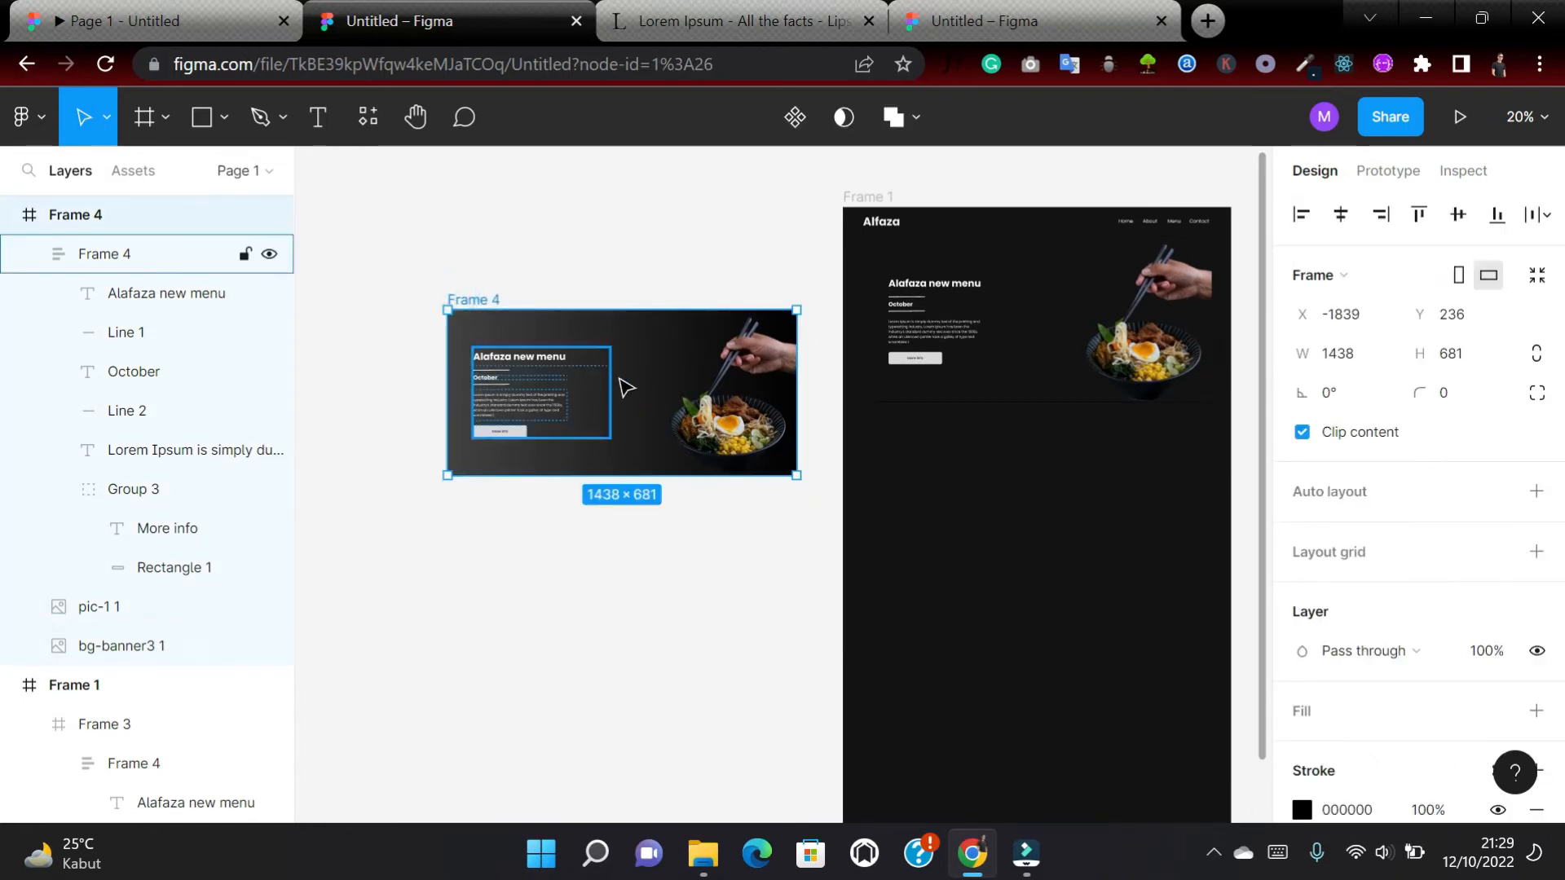
pyautogui.moveTo(634, 379); pyautogui.dragTo(1084, 560)
pyautogui.hscroll(3, 1083, 559)
pyautogui.moveTo(883, 560); pyautogui.dragTo(859, 530)
pyautogui.scroll(-1, 861, 528)
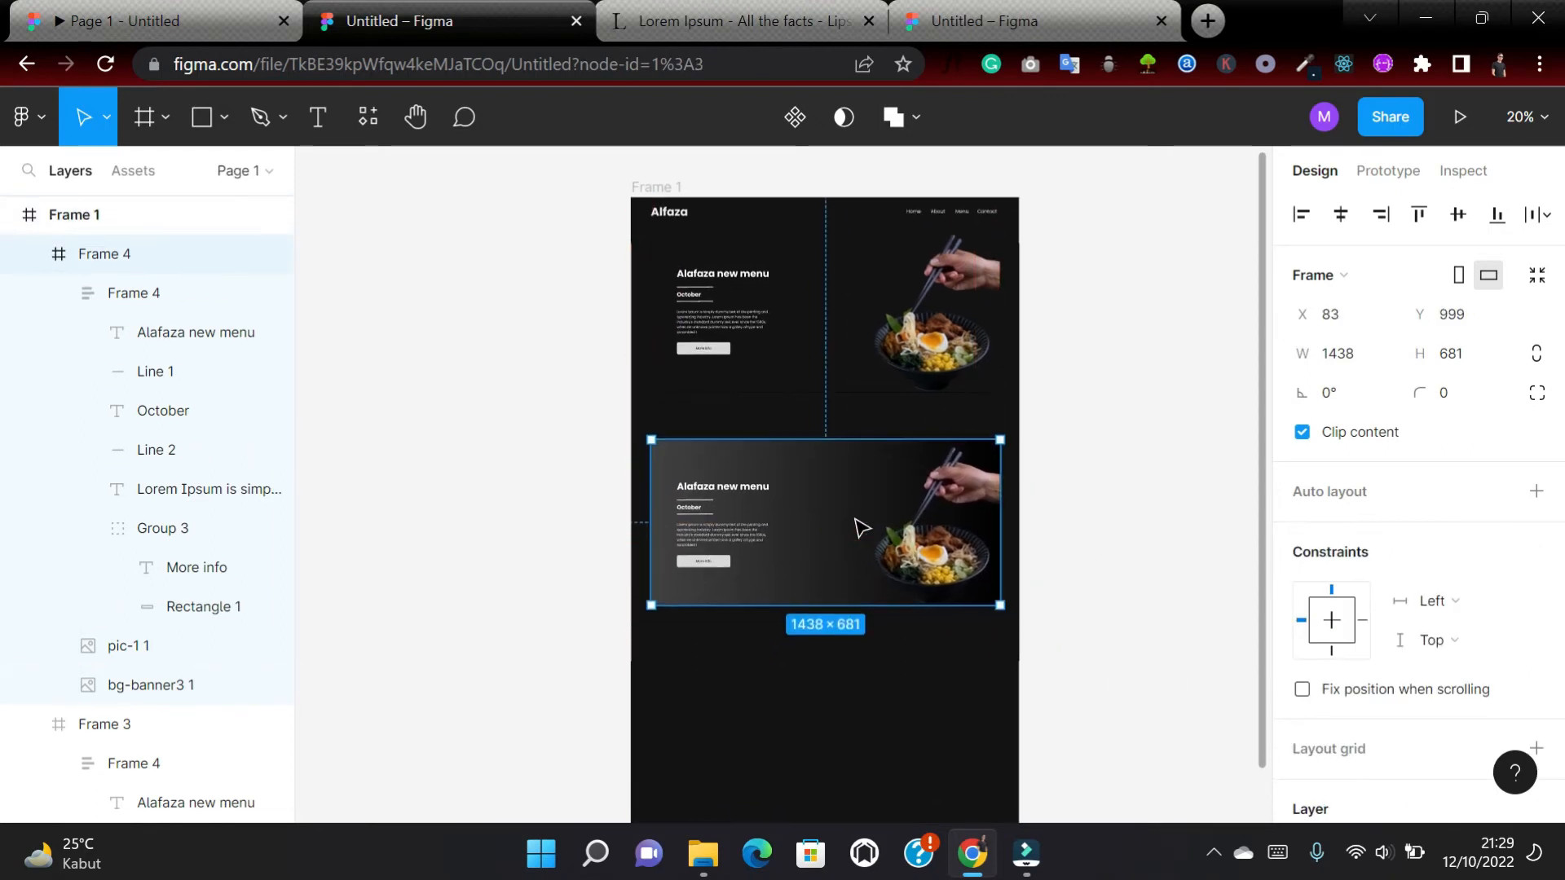
# Duplicate the gradient banner below itself in Frame 1 and move the upper one up to X 81, Y 869.
pyautogui.scroll(5, 862, 528)
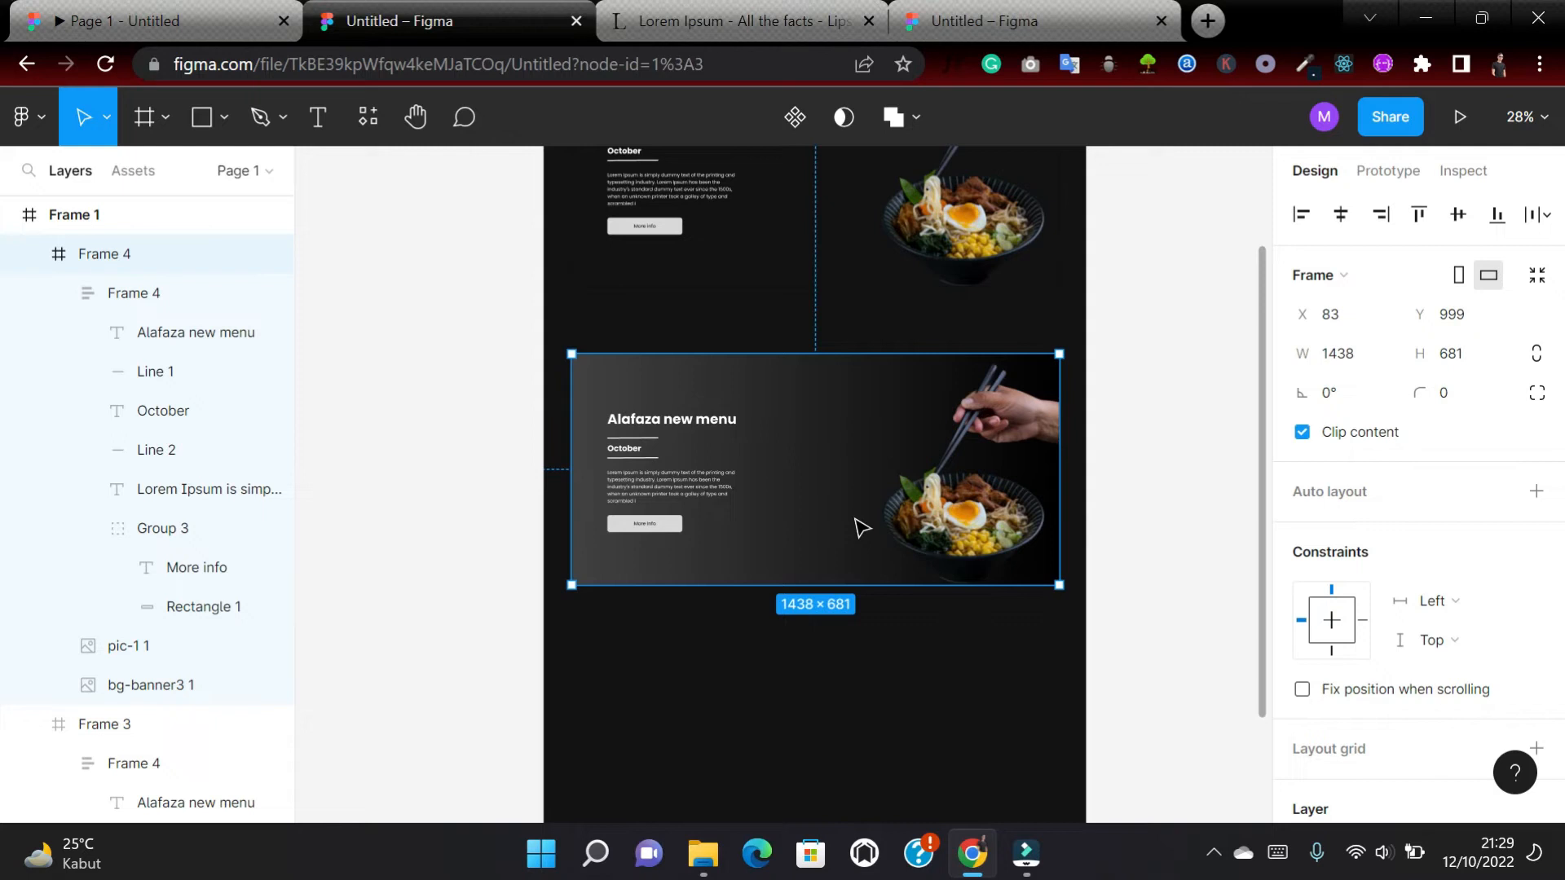
pyautogui.hotkey('ctrl', 'v')
pyautogui.moveTo(861, 528); pyautogui.dragTo(845, 758)
pyautogui.moveTo(864, 499); pyautogui.dragTo(861, 451)
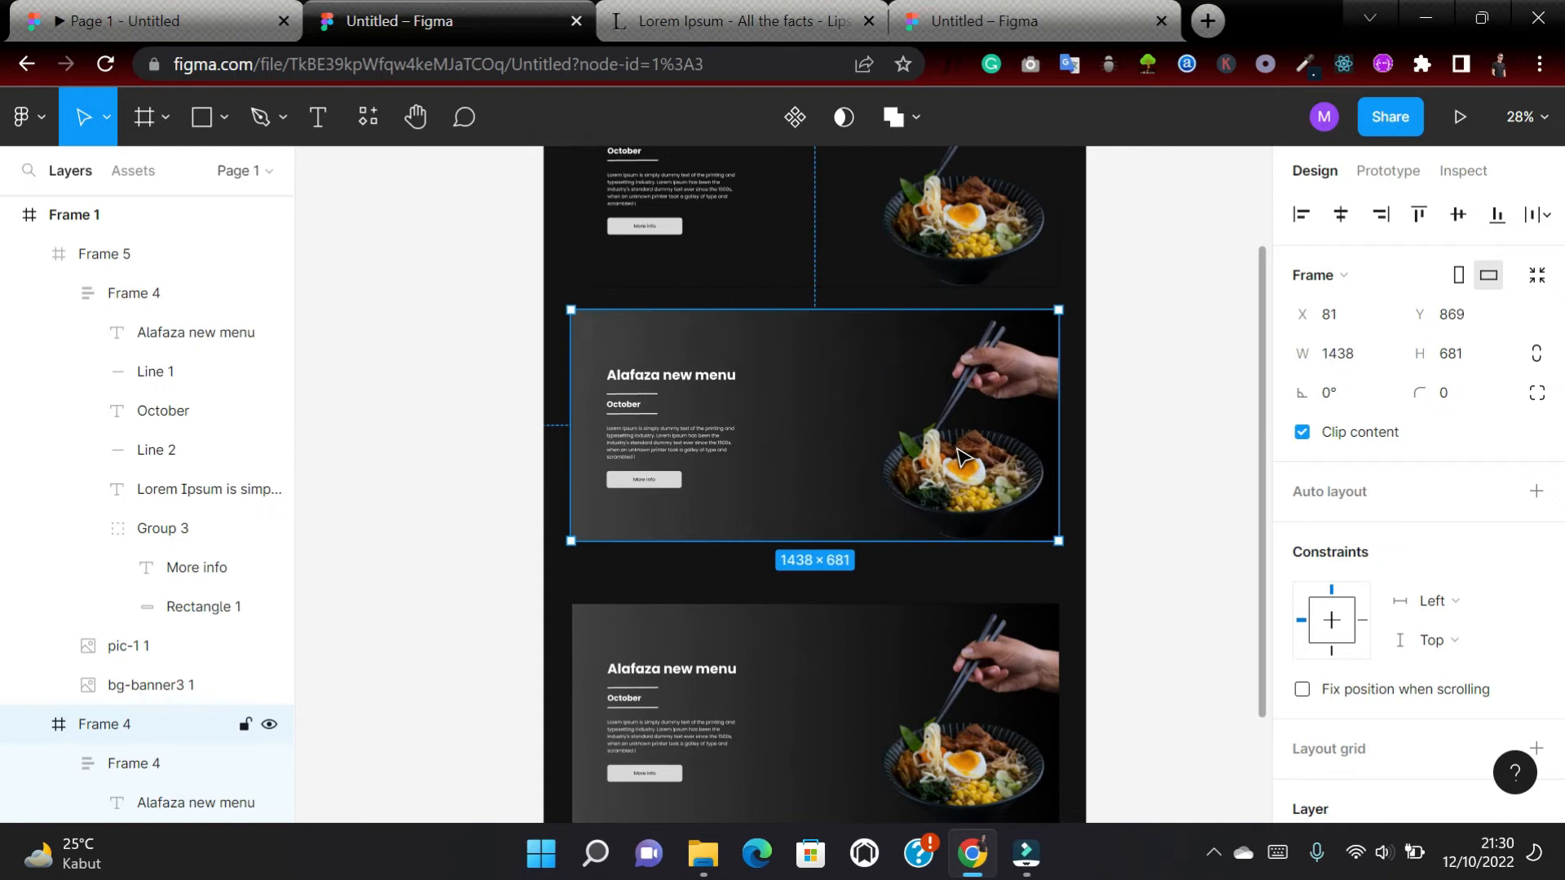
# Replace the food picture in the upper gradient banner with the pic-2 pizza image from the assets folder.
pyautogui.scroll(3, 964, 457)
pyautogui.click(1011, 429)
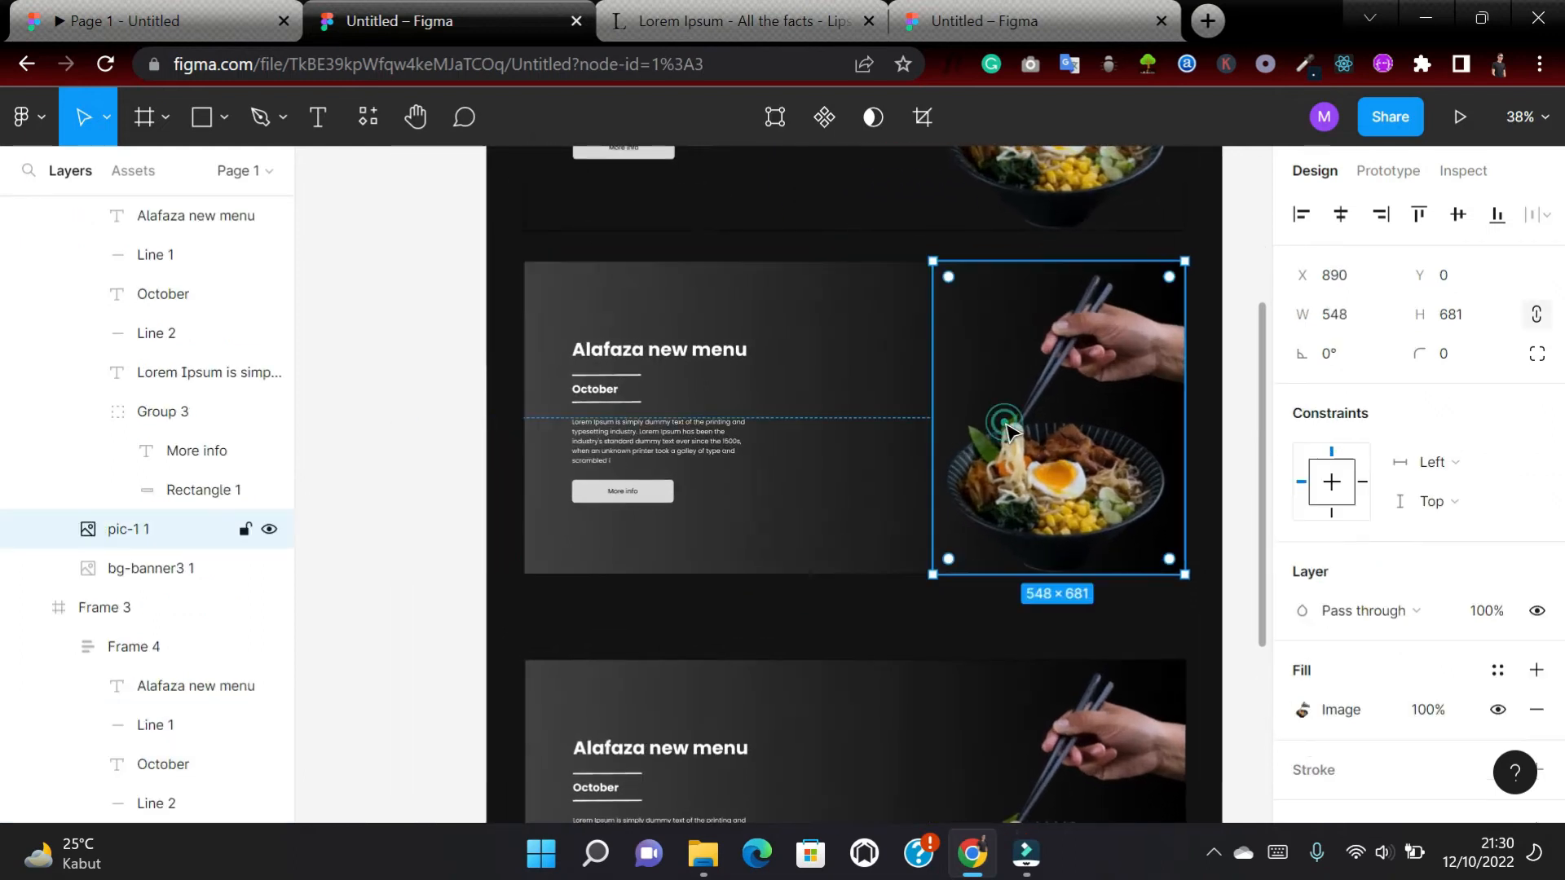
pyautogui.doubleClick(1009, 429)
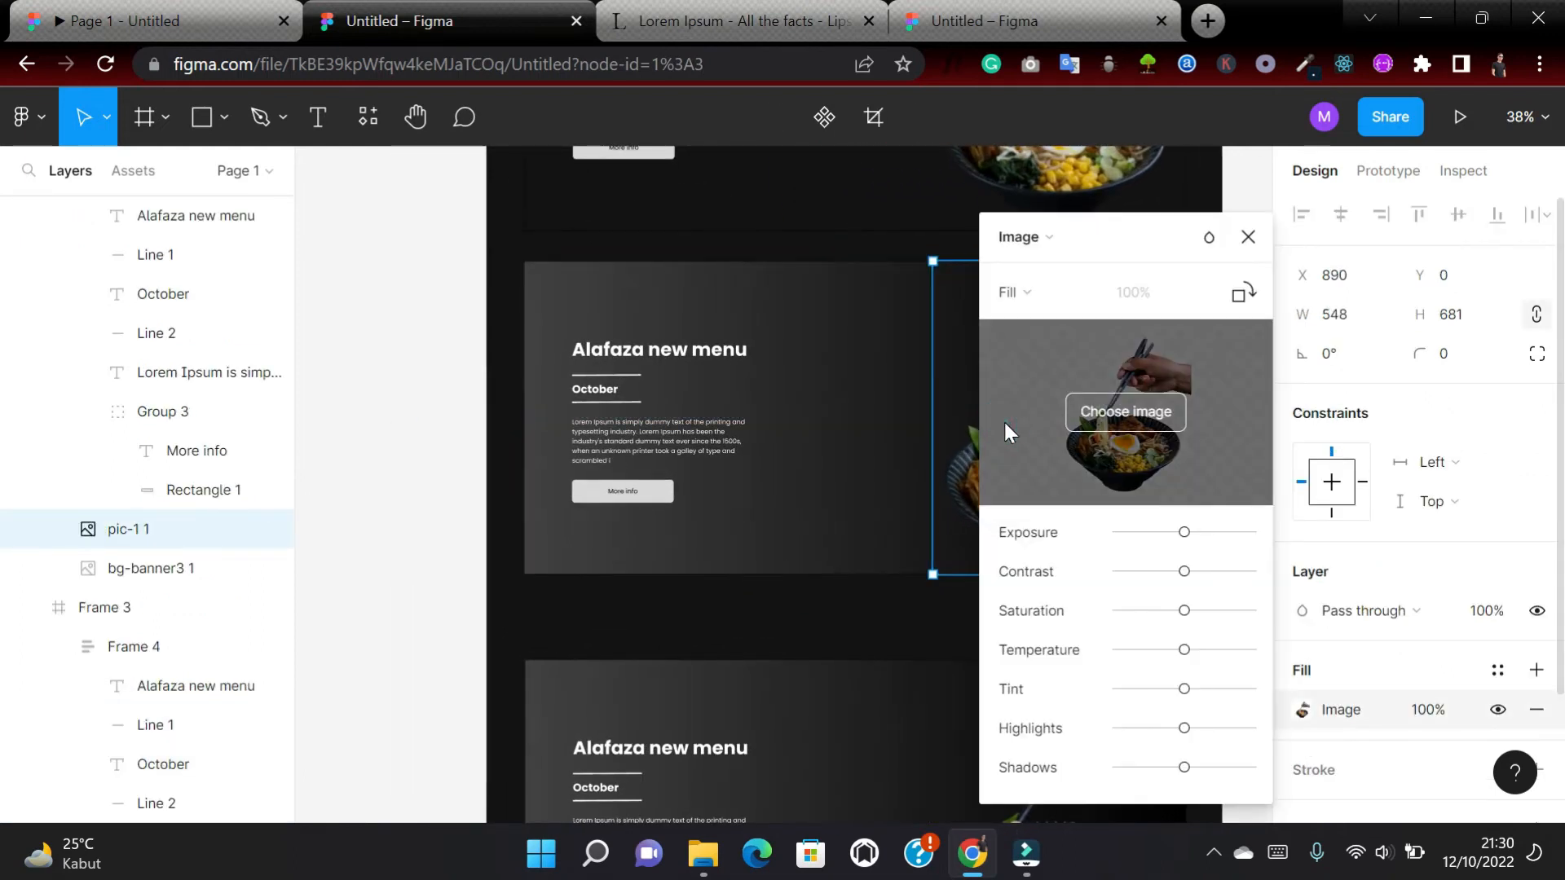
pyautogui.click(703, 853)
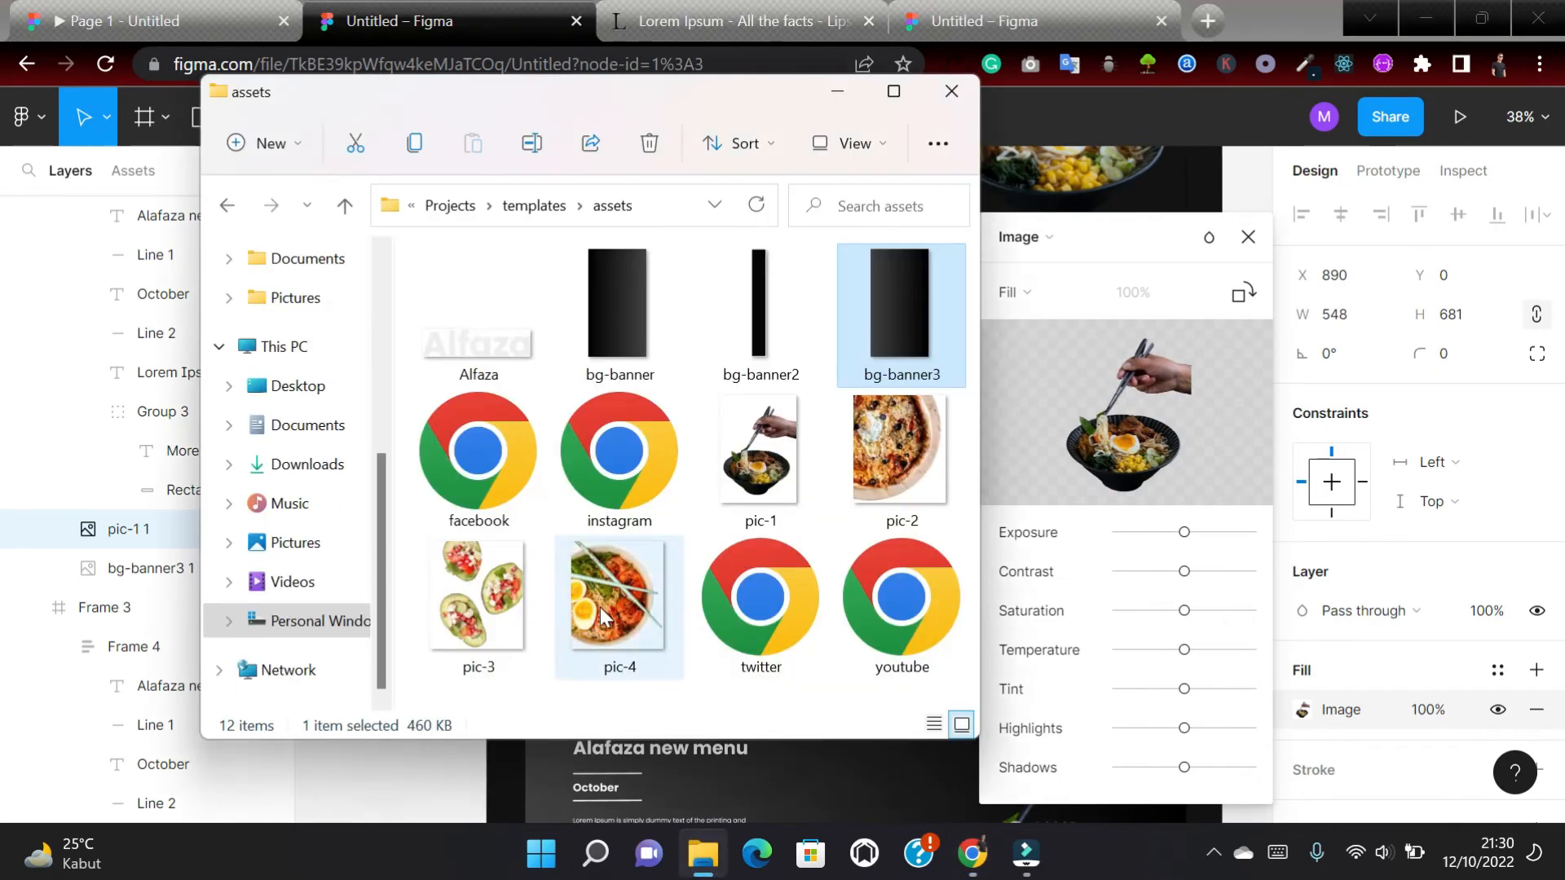
pyautogui.click(890, 461)
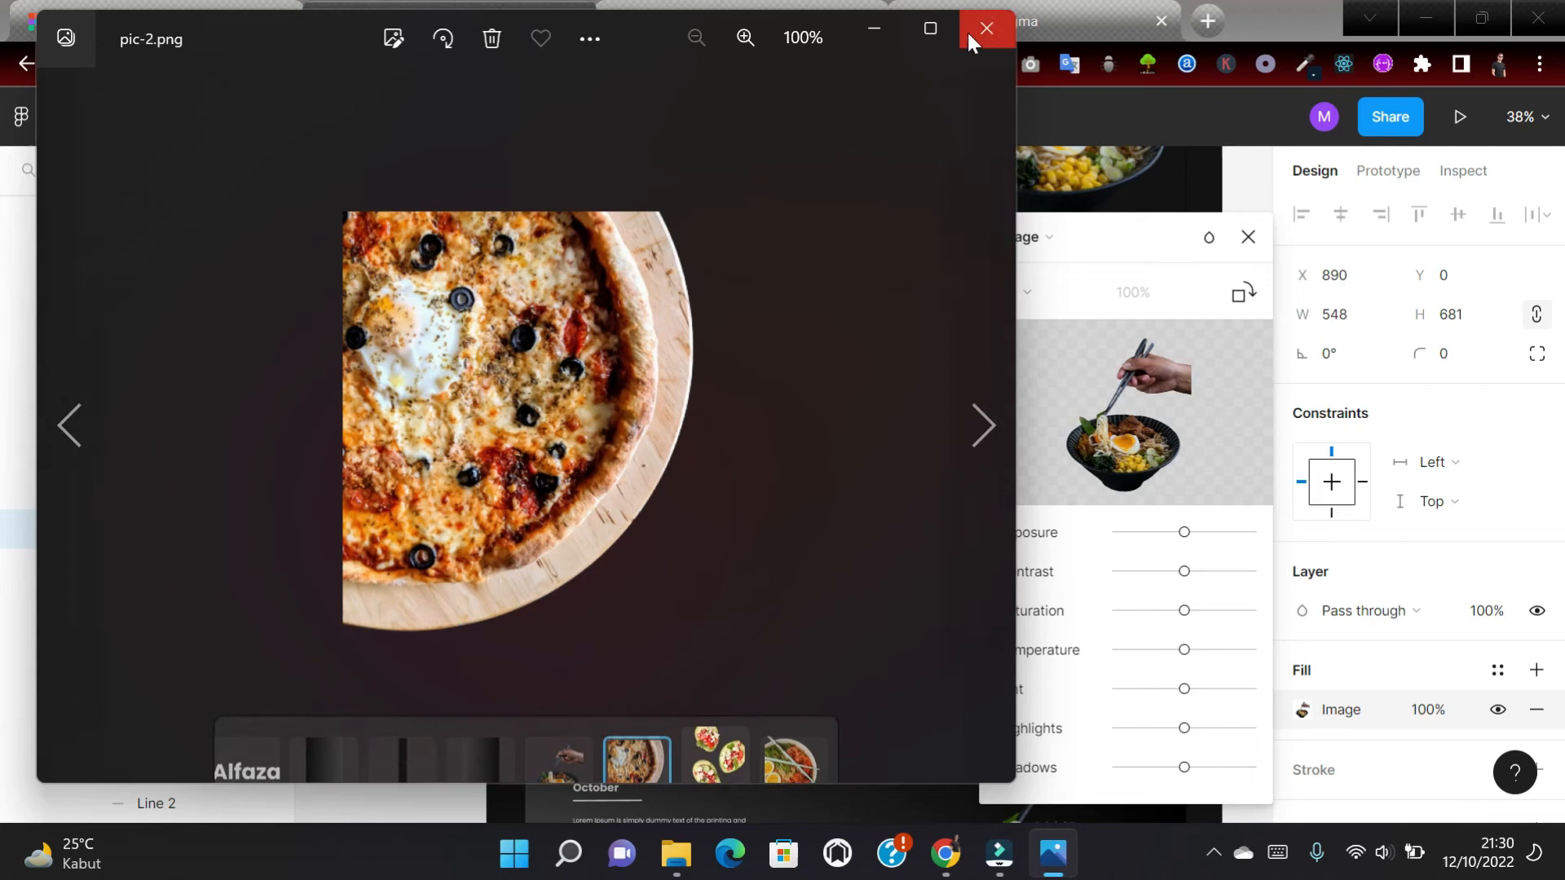
pyautogui.click(970, 32)
pyautogui.moveTo(907, 466); pyautogui.dragTo(1080, 439)
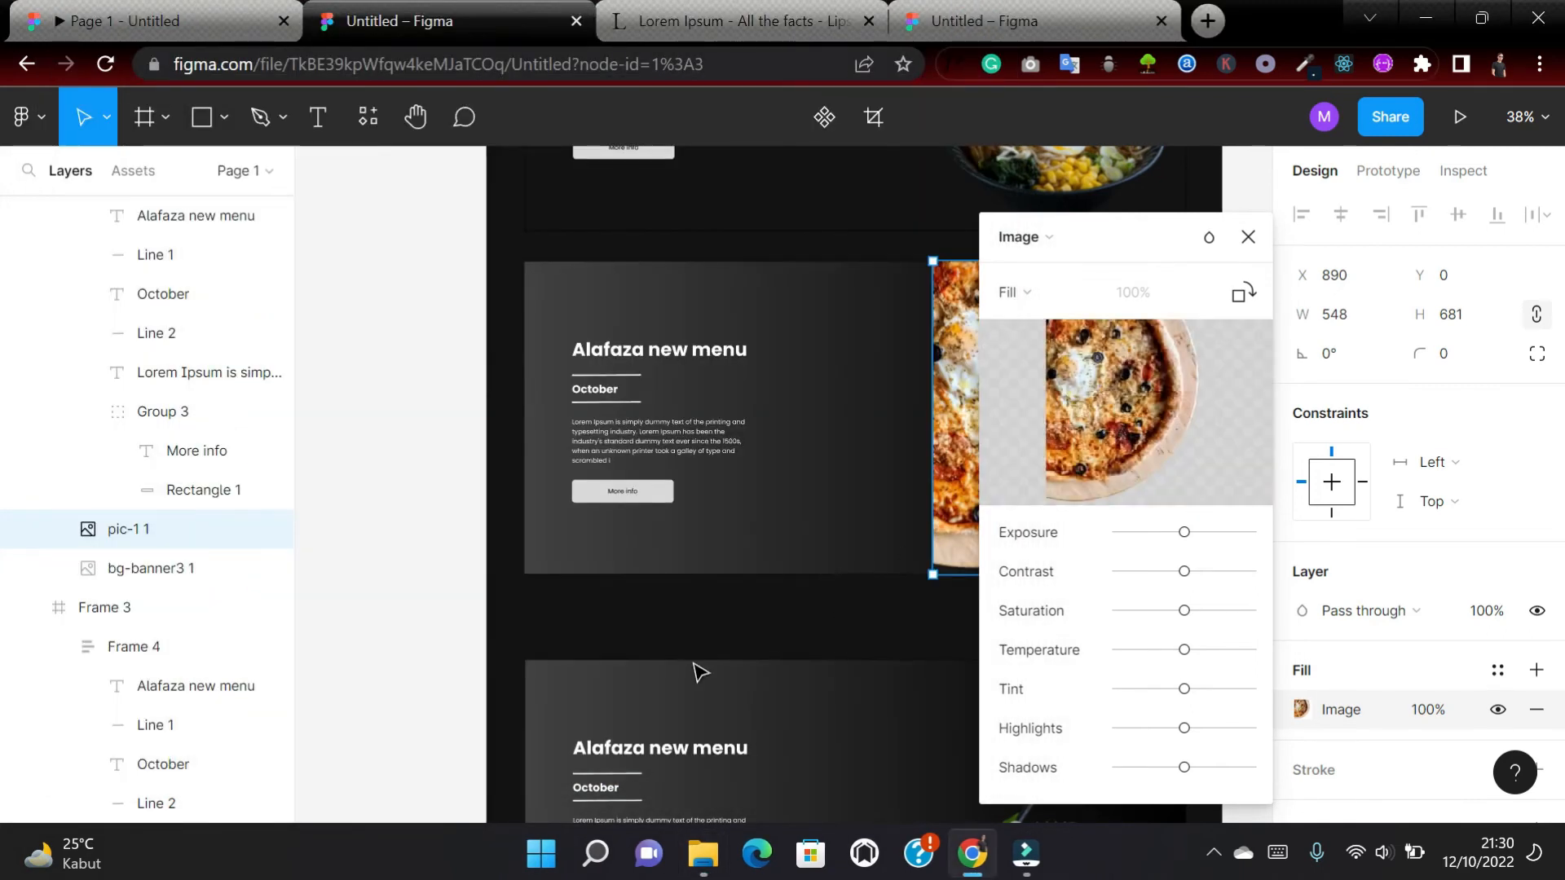
pyautogui.press('Escape')
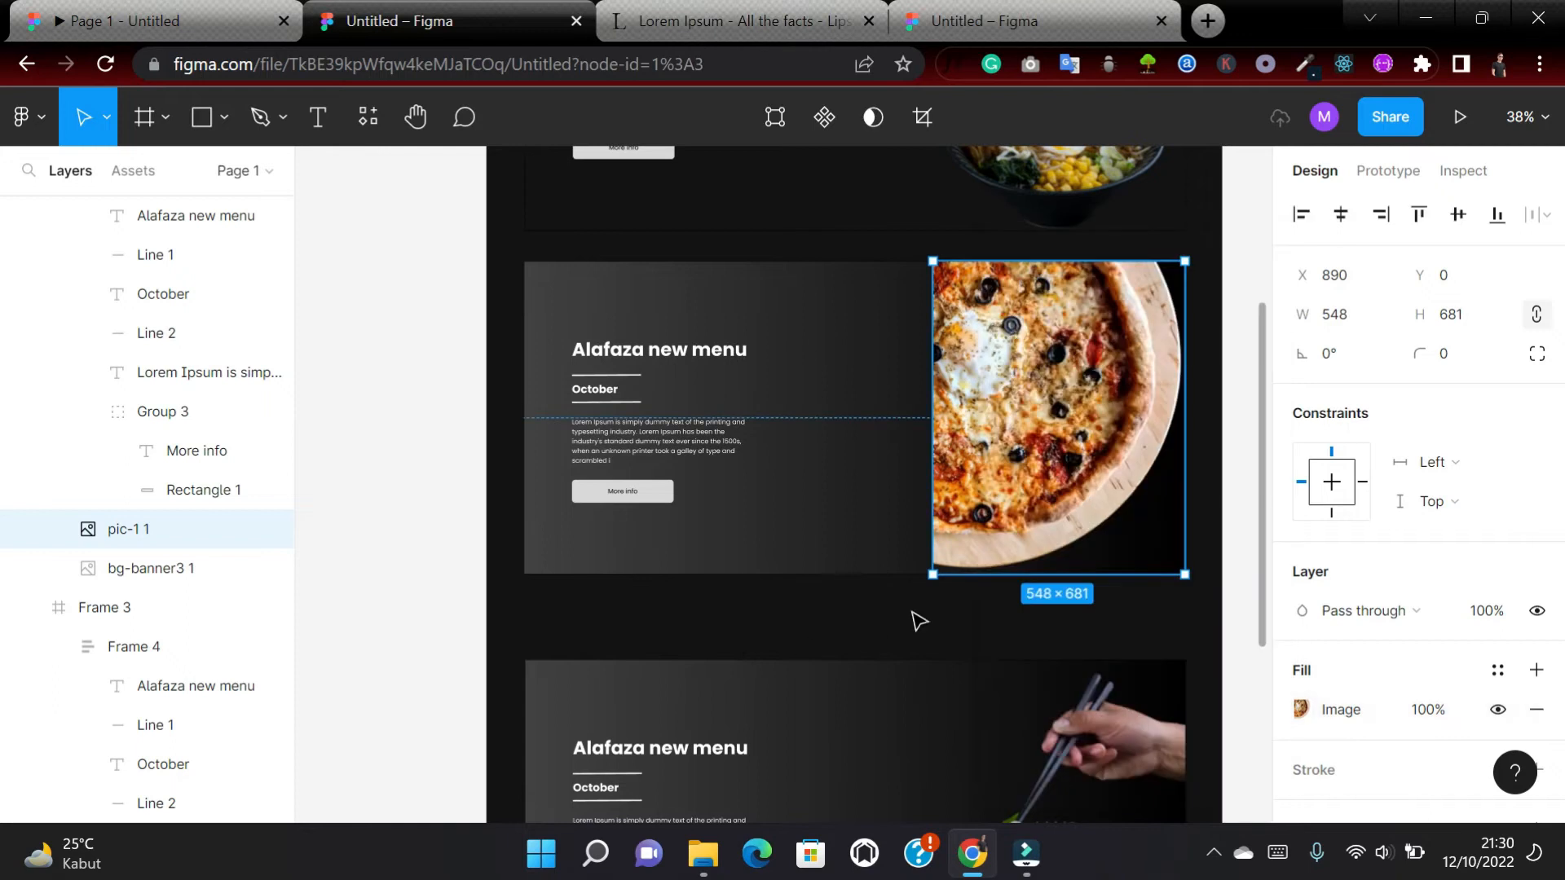
# Swap the pizza banner's layout, placing the picture at its left edge (X 0) and the text block at X 802, Y 156.
pyautogui.hscroll(2, 920, 621)
pyautogui.moveTo(617, 467); pyautogui.dragTo(874, 458)
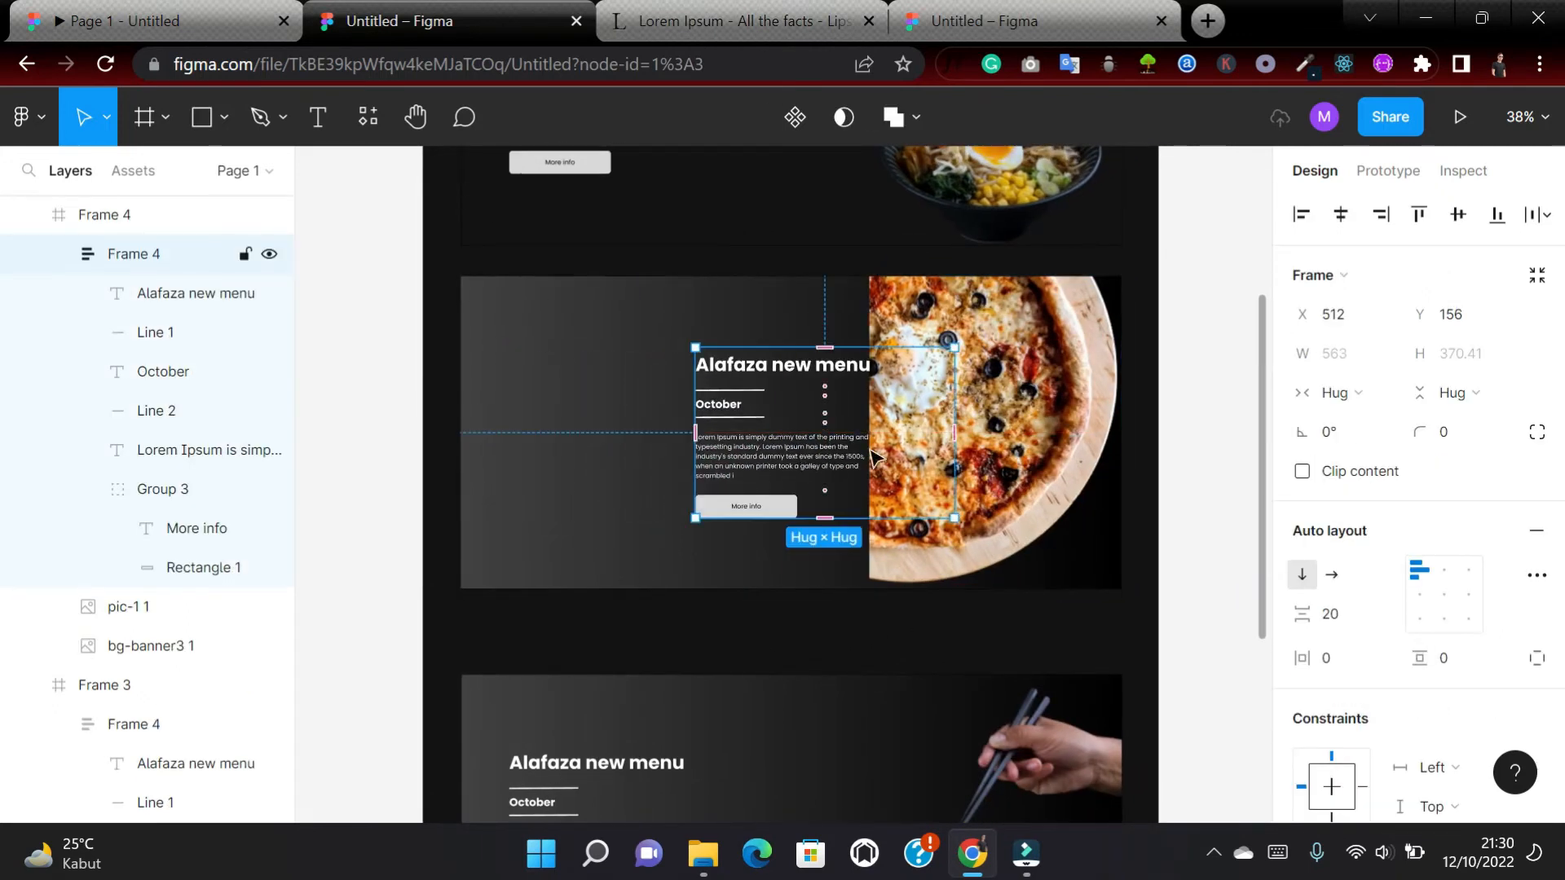
pyautogui.click(1015, 416)
pyautogui.moveTo(1019, 414); pyautogui.dragTo(613, 421)
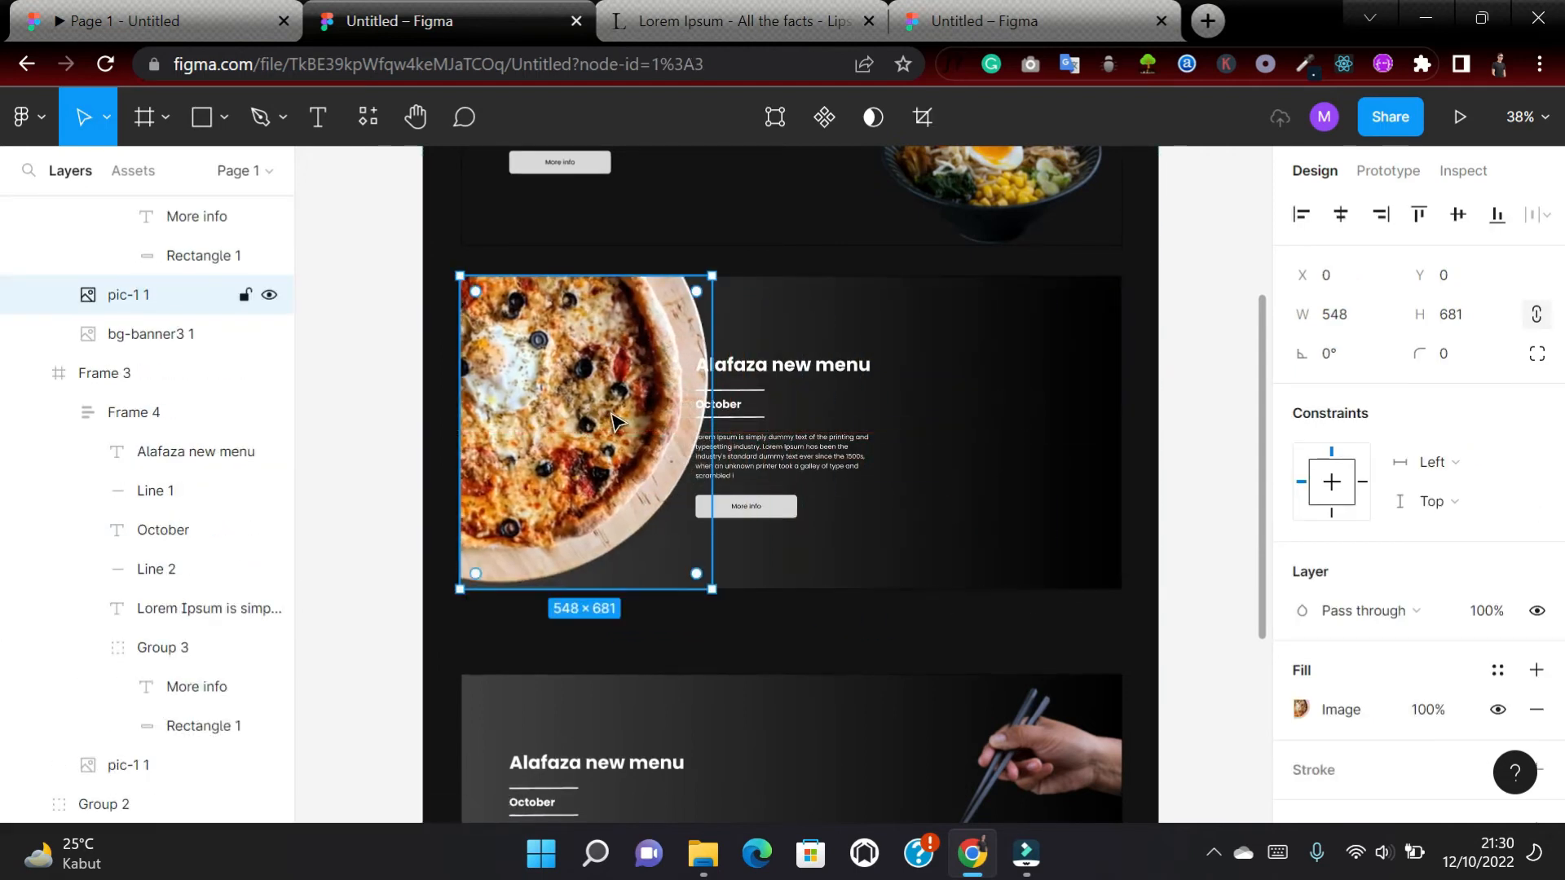
pyautogui.moveTo(795, 426); pyautogui.dragTo(928, 423)
pyautogui.hscroll(1, 928, 424)
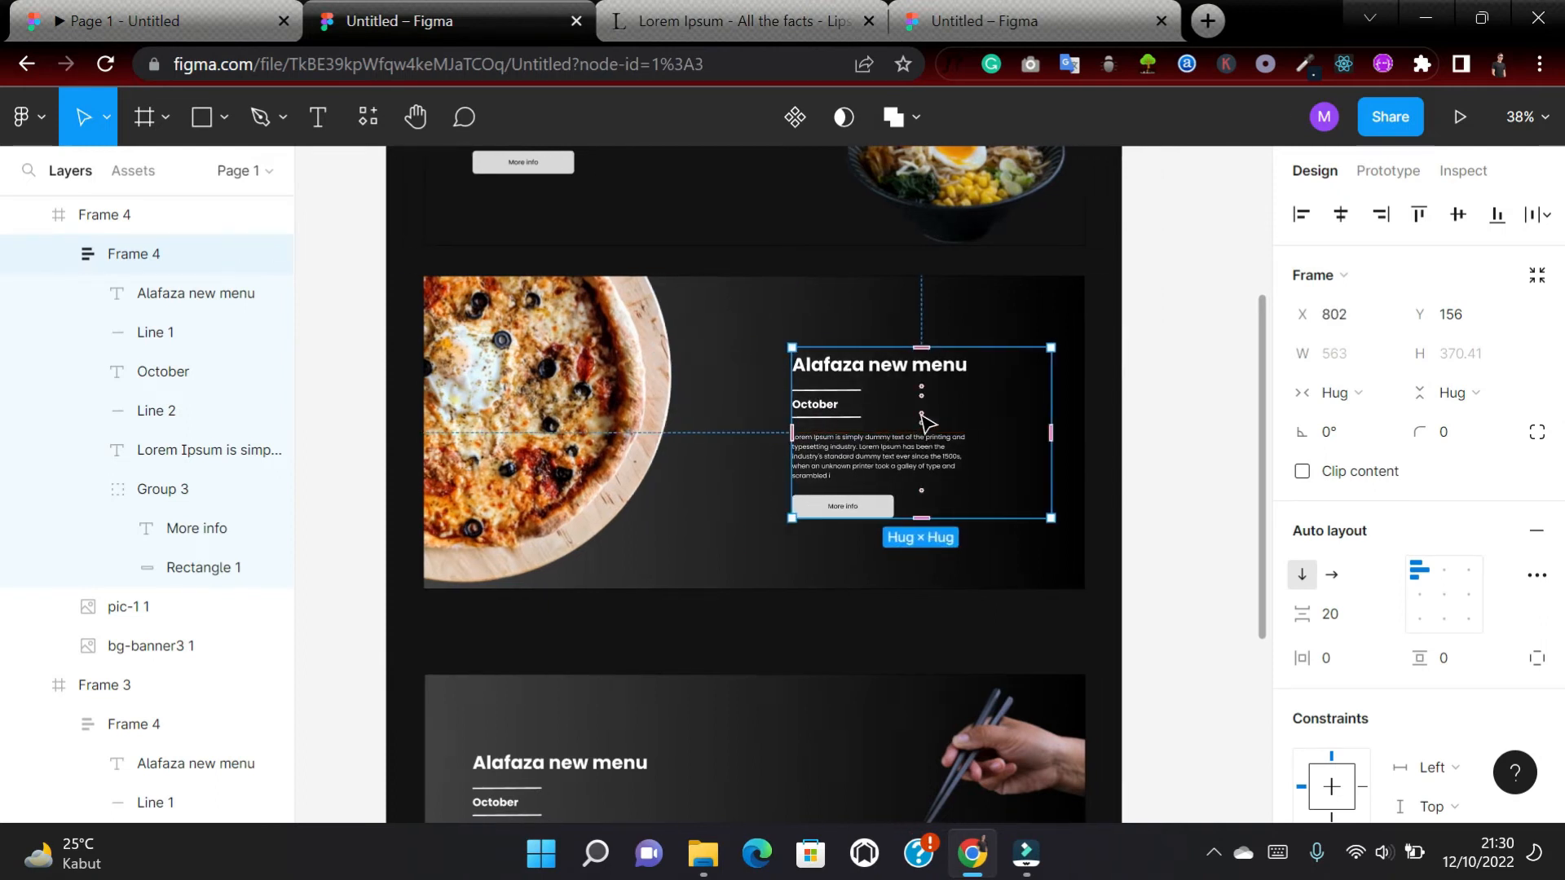
# Shift the pizza banner's text block slightly toward the picture, to X 786, Y 156.
pyautogui.hscroll(-2, 928, 424)
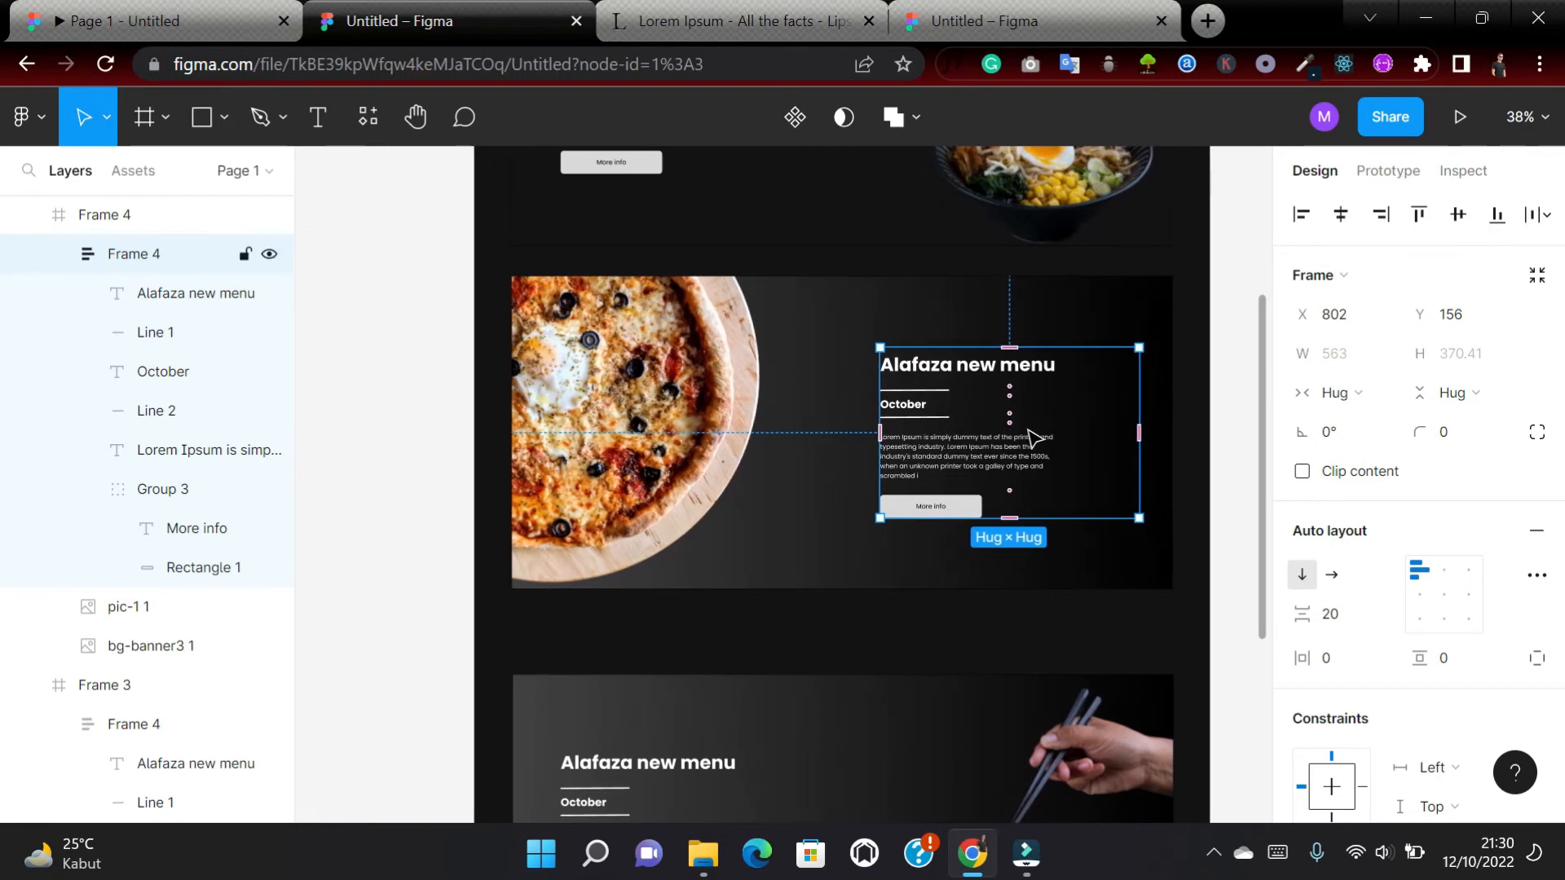
pyautogui.moveTo(1029, 437); pyautogui.dragTo(1036, 393)
pyautogui.scroll(-1, 1012, 442)
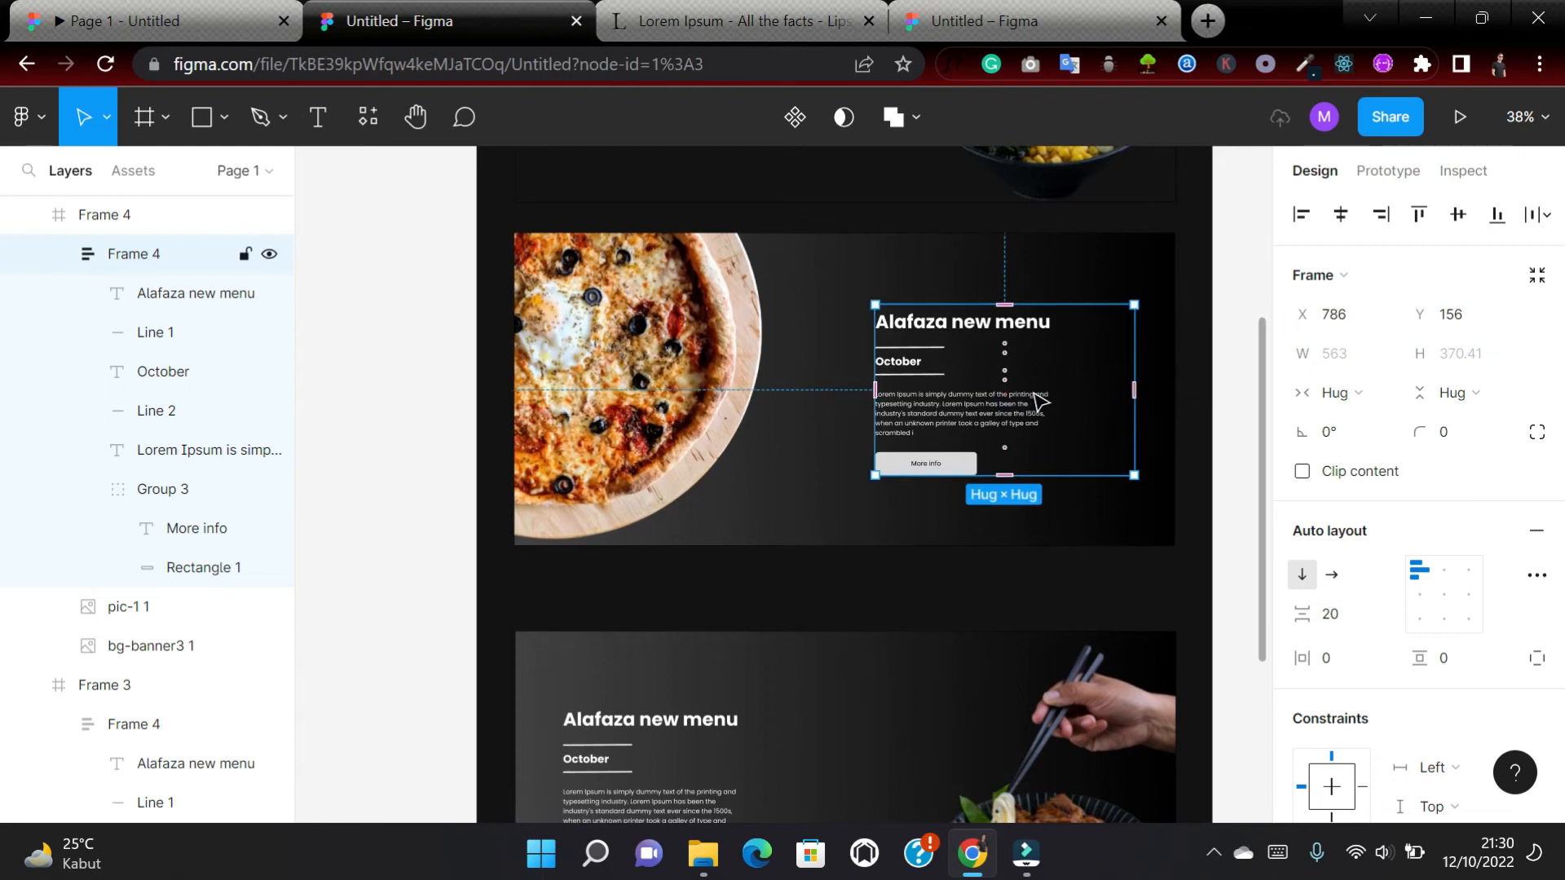
# Replace the noodle-bowl picture in the lowest gradient banner with the pic-3 image from the assets folder.
pyautogui.scroll(-3, 1036, 399)
pyautogui.scroll(-2, 1037, 400)
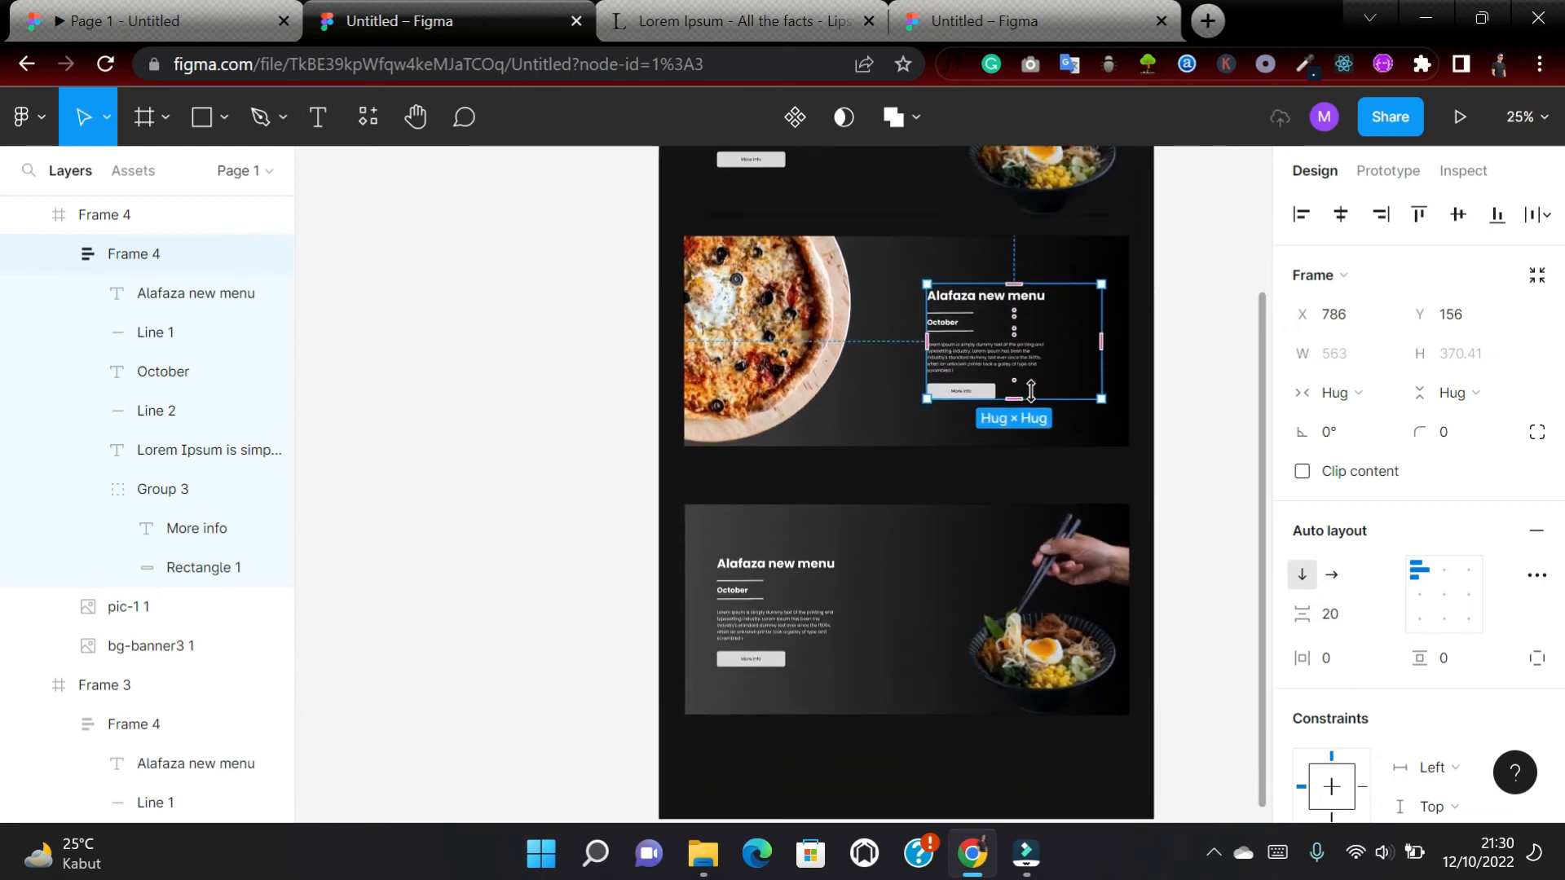
pyautogui.scroll(-2, 1006, 544)
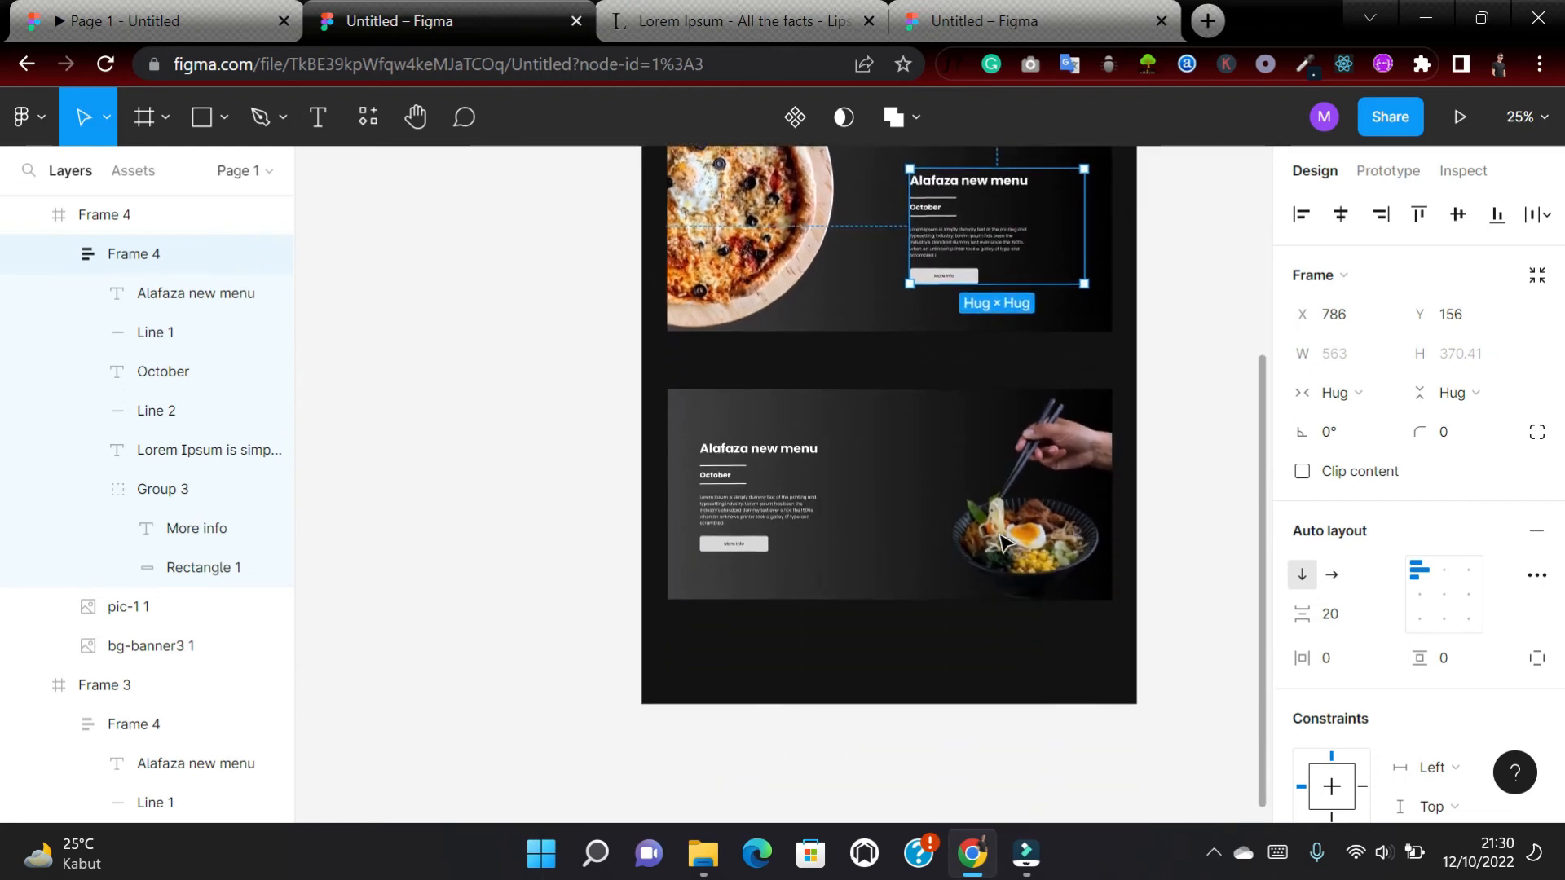
pyautogui.click(1019, 512)
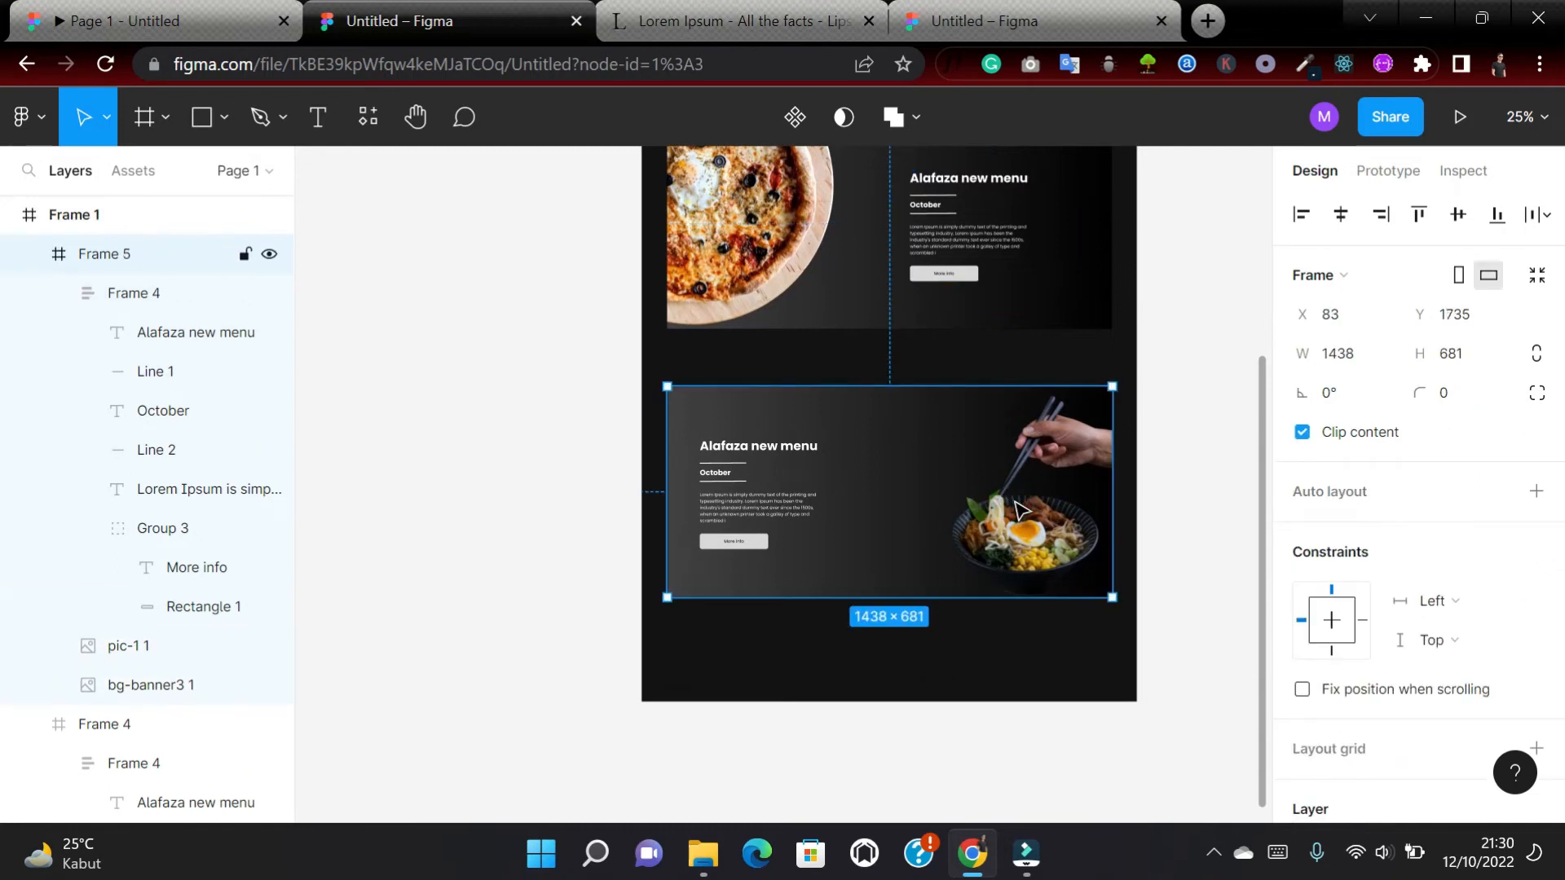
pyautogui.click(1023, 511)
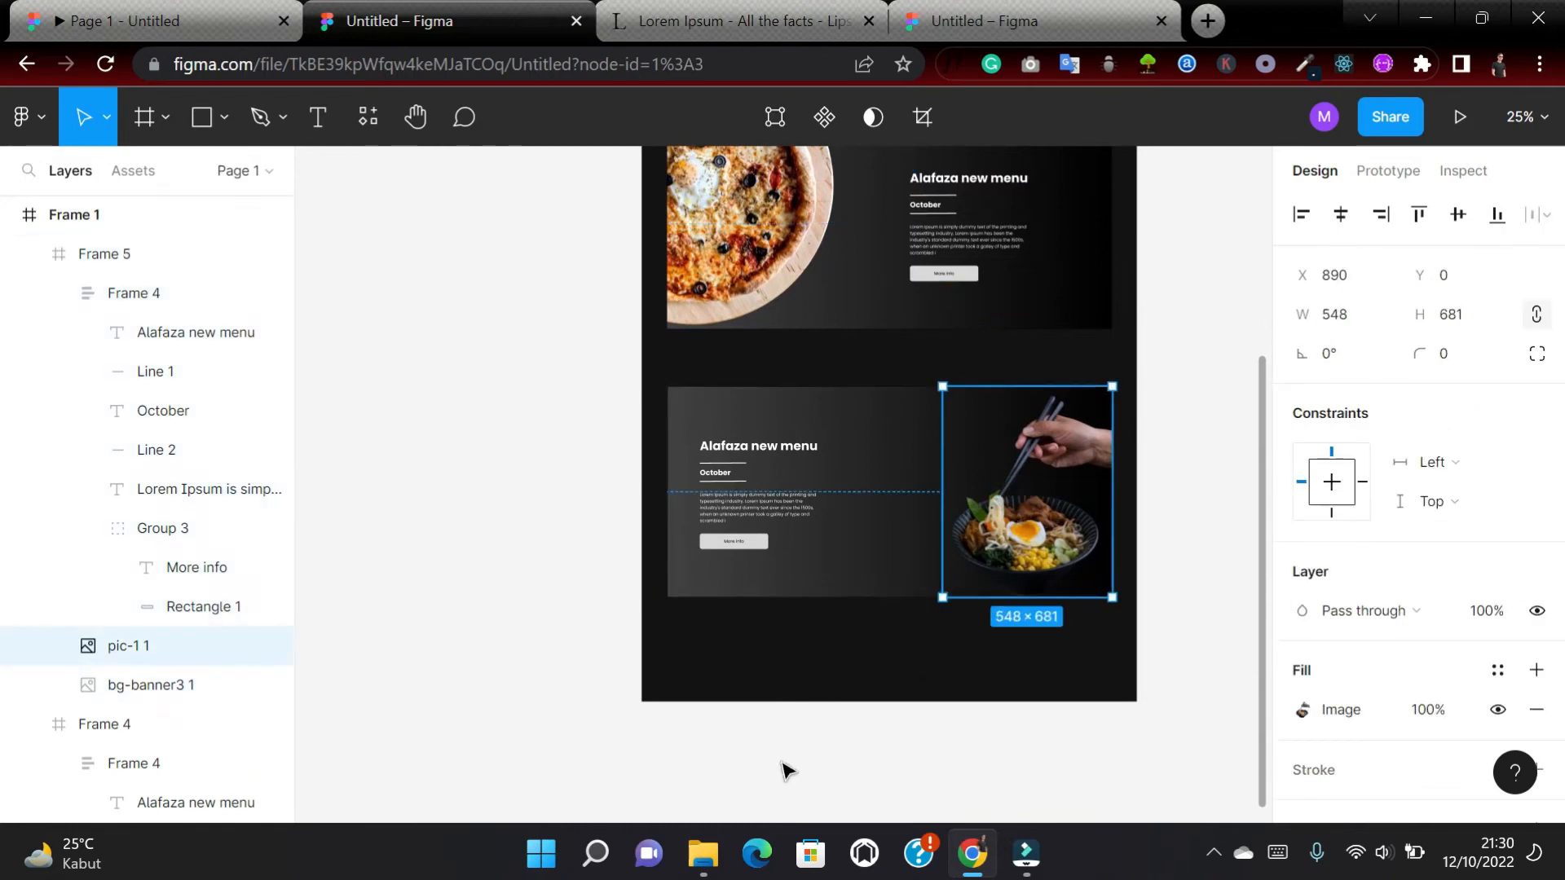
pyautogui.click(702, 854)
pyautogui.moveTo(475, 575); pyautogui.dragTo(494, 639)
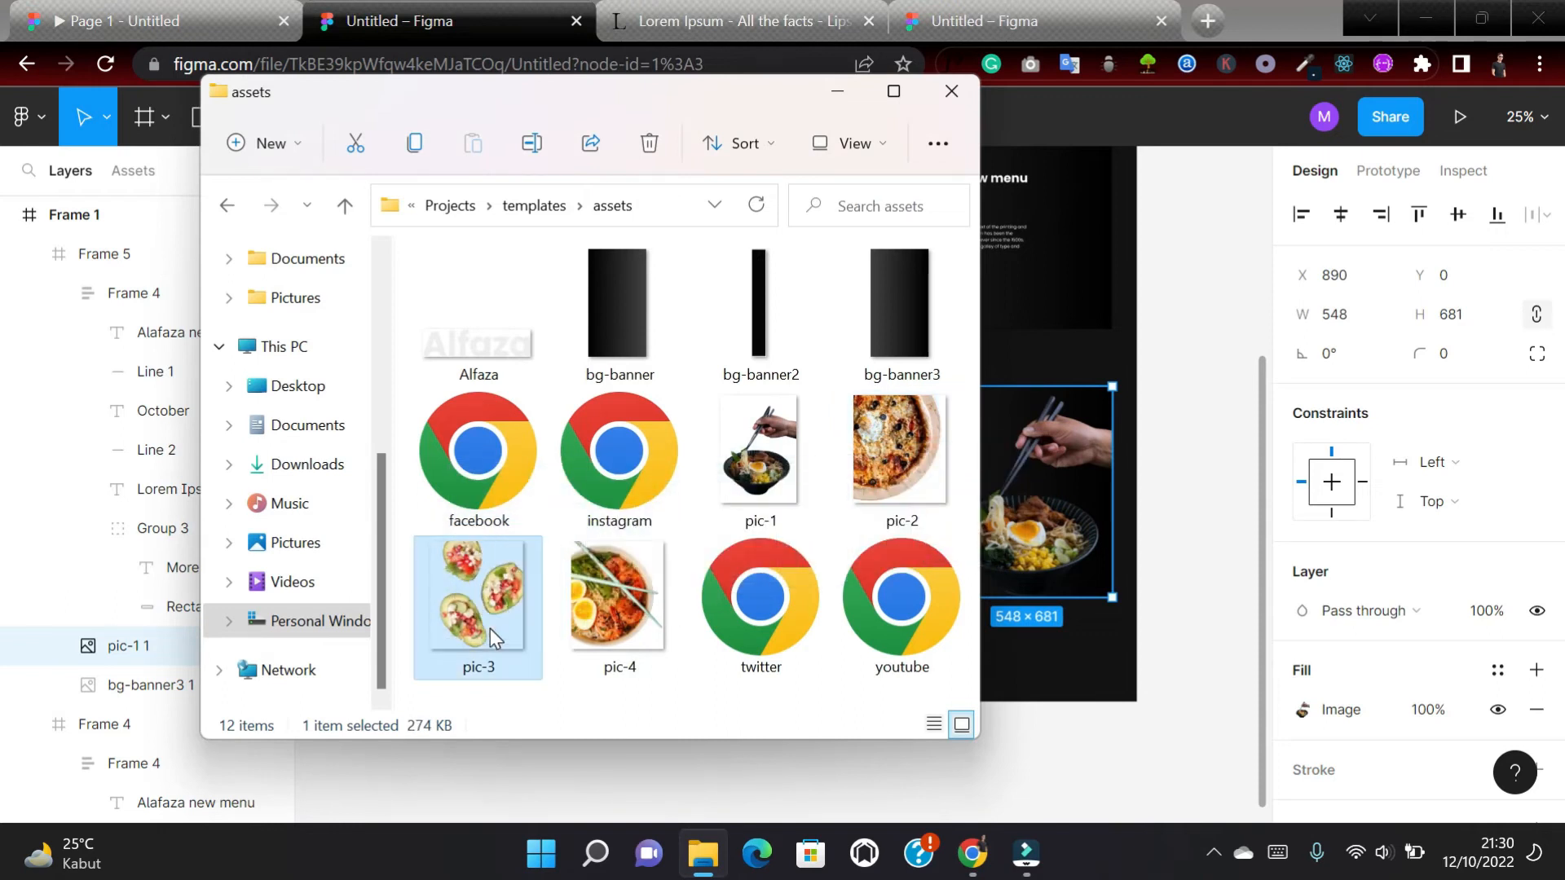
pyautogui.click(1106, 498)
pyautogui.doubleClick(1090, 500)
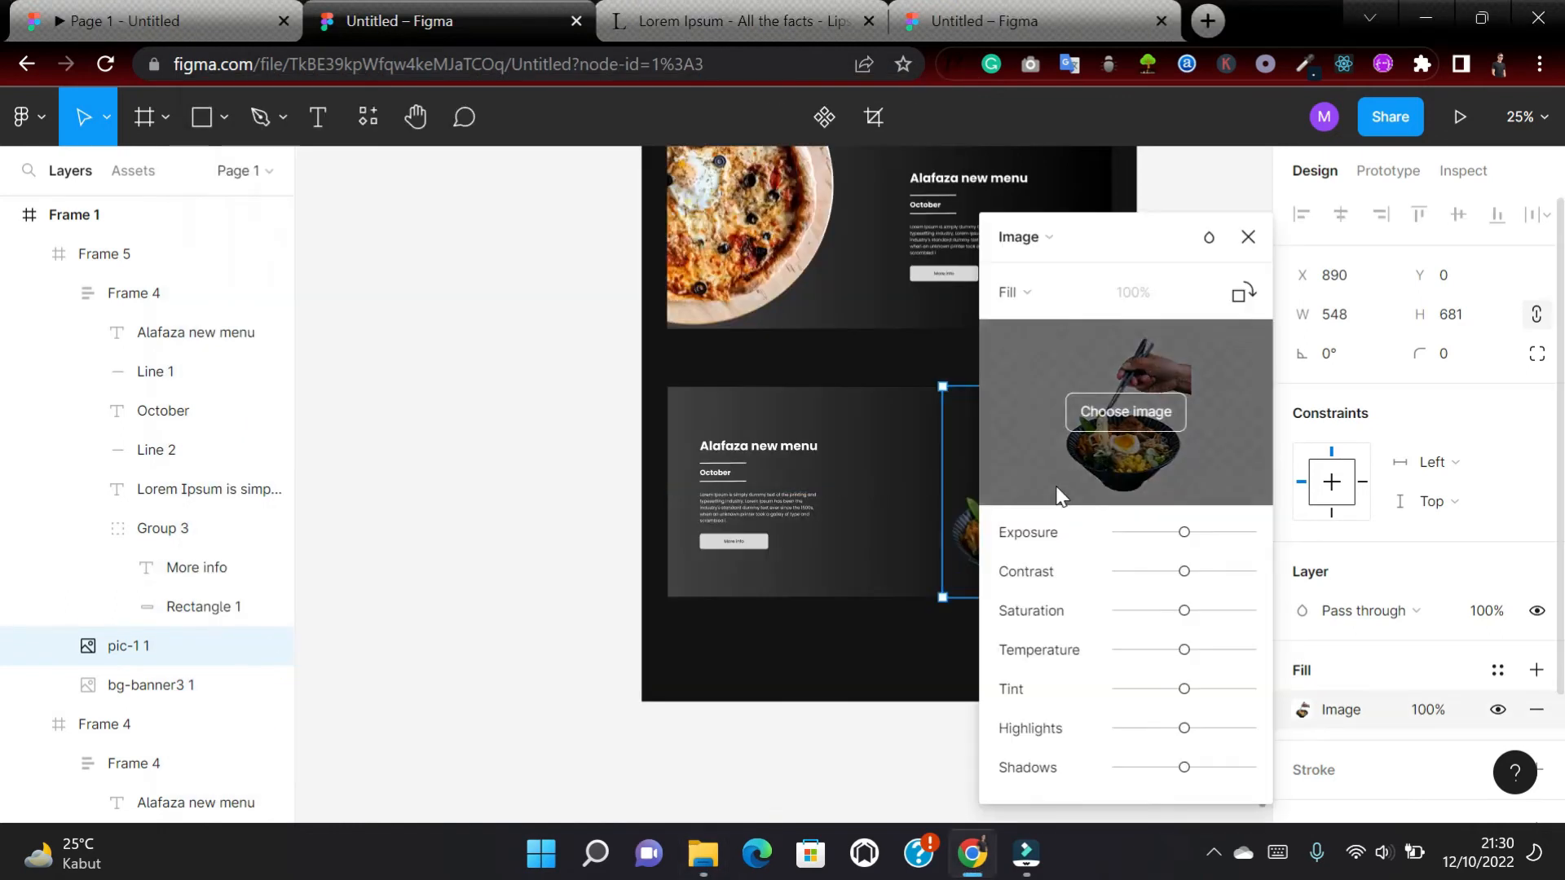
pyautogui.click(703, 854)
pyautogui.moveTo(499, 617); pyautogui.dragTo(1102, 481)
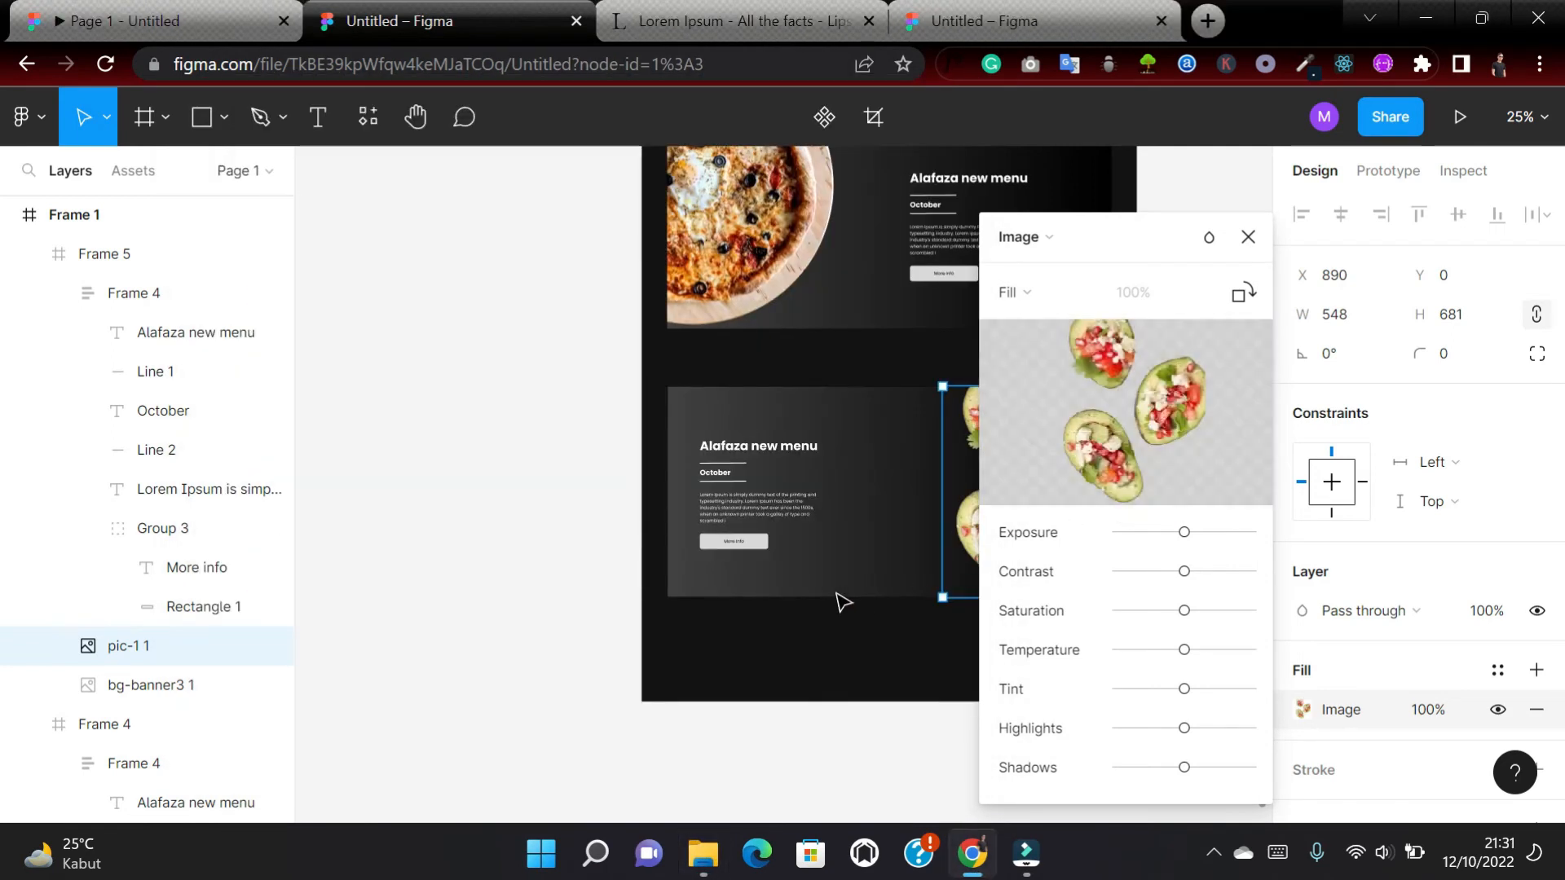
pyautogui.hscroll(5, 844, 604)
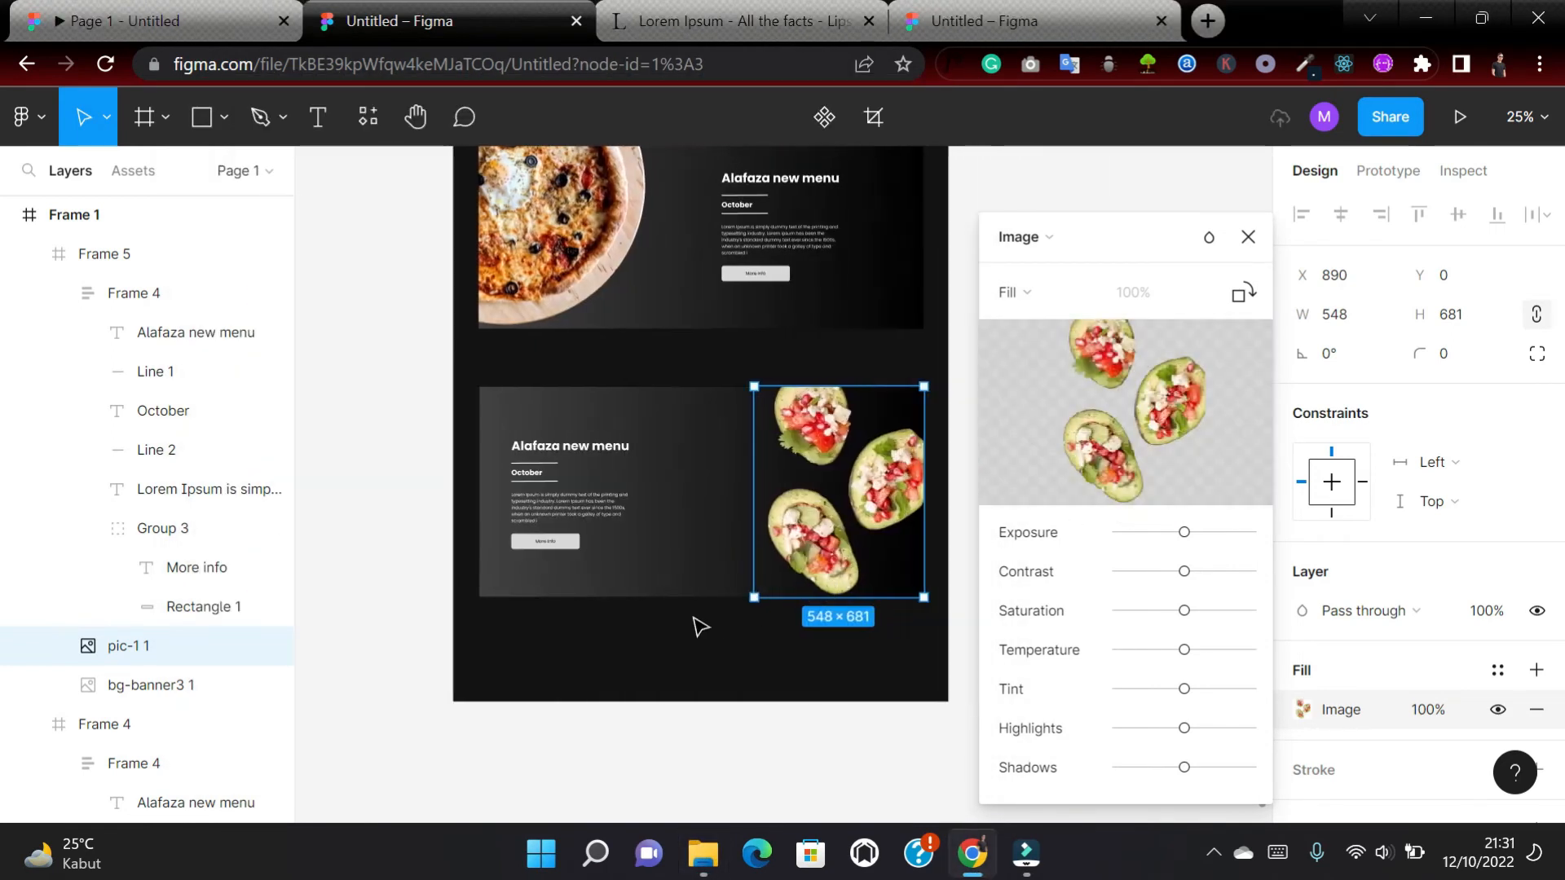
pyautogui.press('Escape')
# Extend Frame 1 downward to a height of 3882, keeping its width at 1600.
pyautogui.scroll(-5, 752, 627)
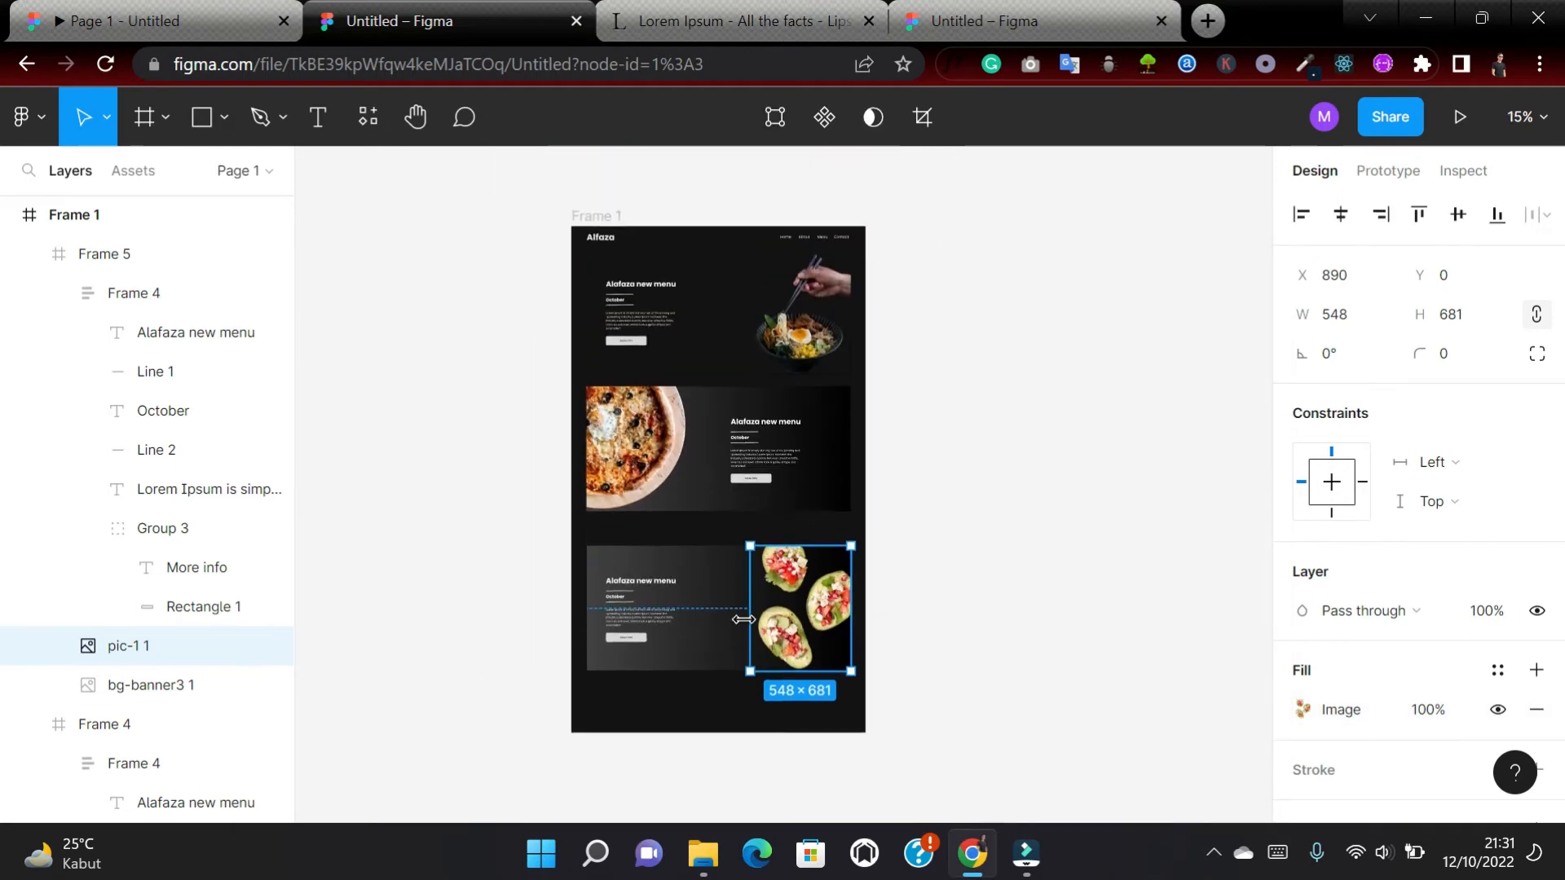
pyautogui.click(590, 216)
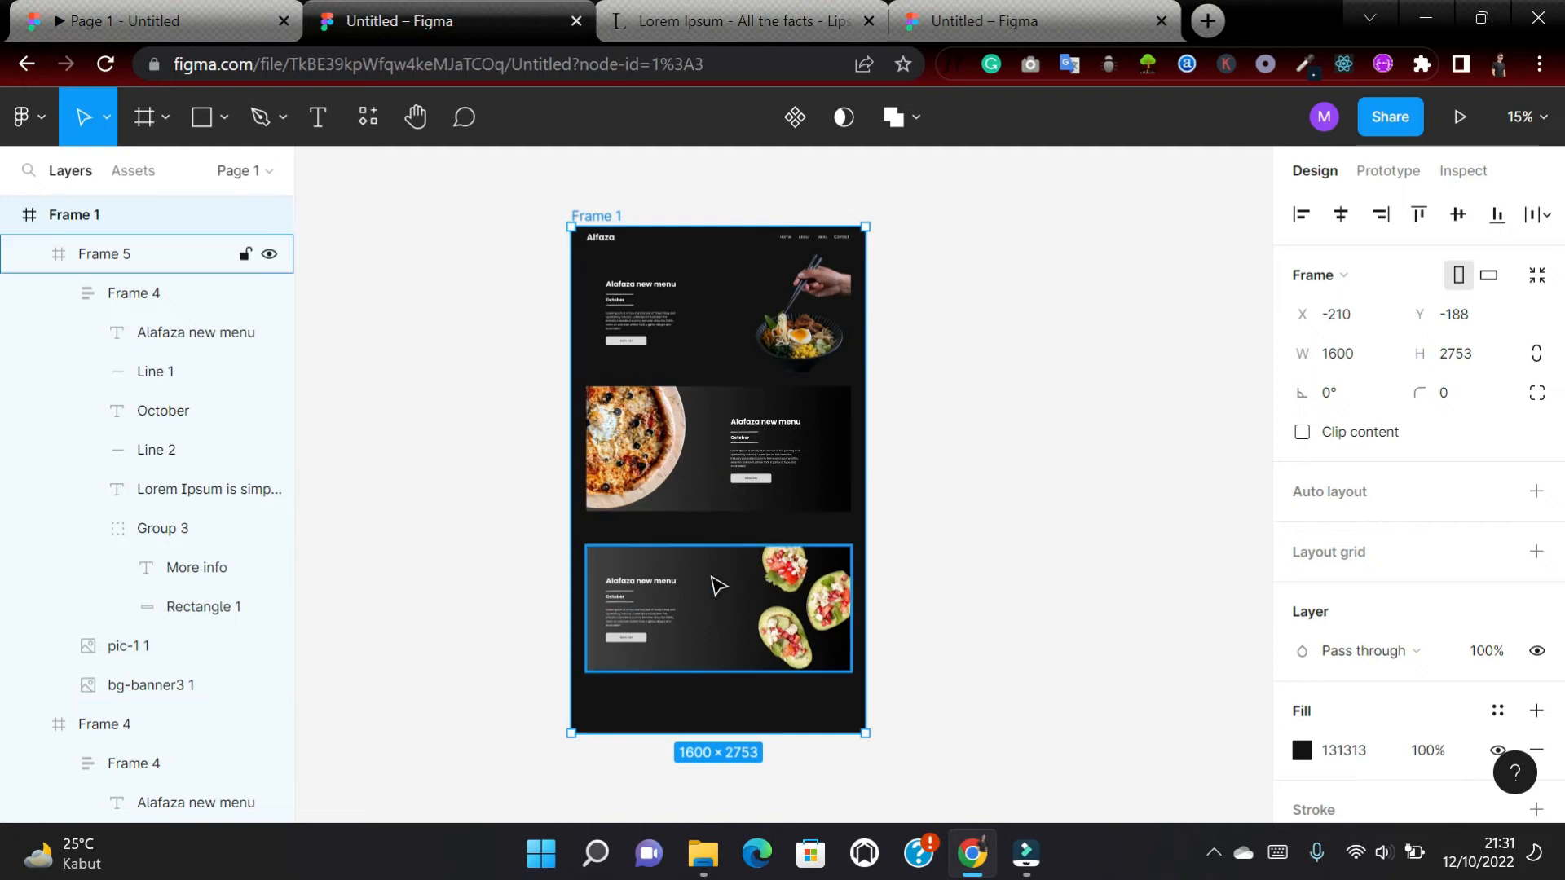
pyautogui.scroll(-3, 716, 585)
pyautogui.moveTo(668, 487); pyautogui.dragTo(670, 699)
pyautogui.scroll(2, 671, 620)
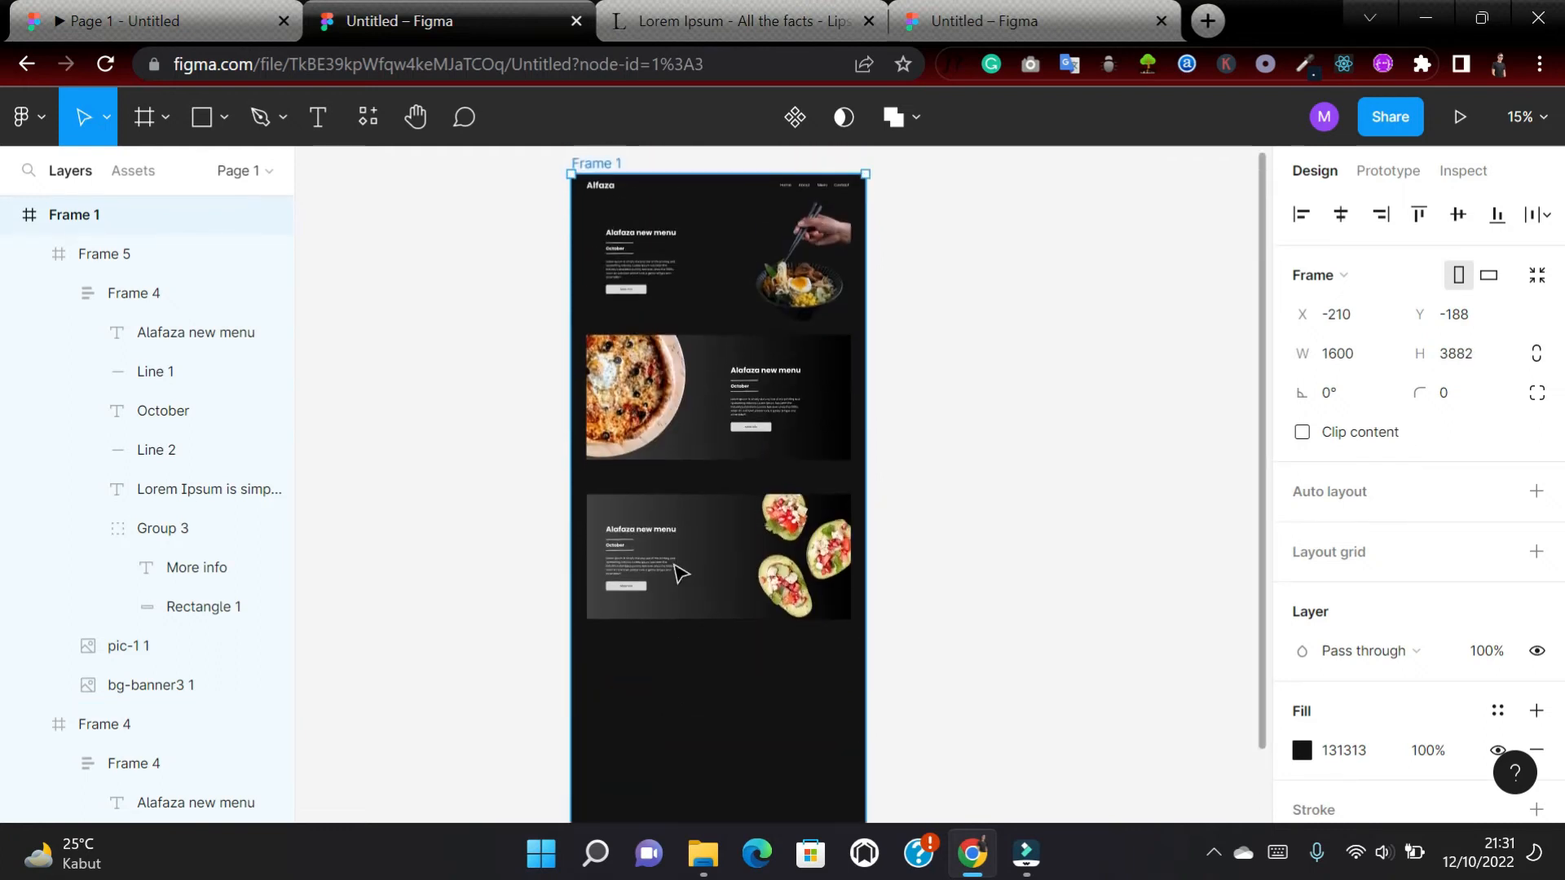
# Duplicate the pizza banner and place the copy below the avocado banner in Frame 1, at X 81, Y 2601.
pyautogui.click(659, 402)
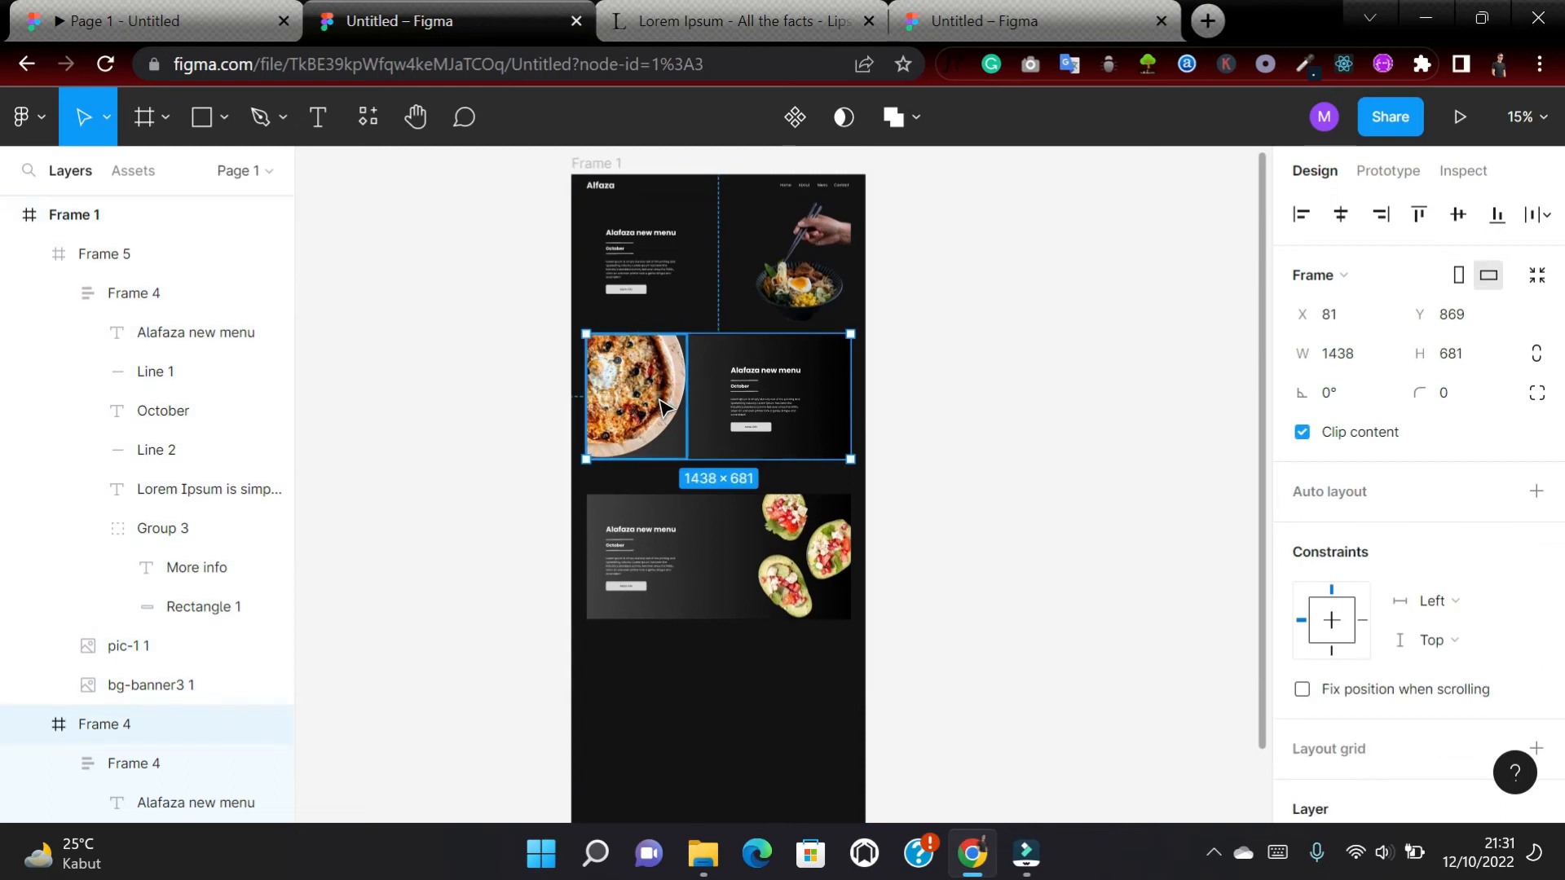
pyautogui.hotkey('ctrl', 'v')
pyautogui.moveTo(662, 408); pyautogui.dragTo(655, 716)
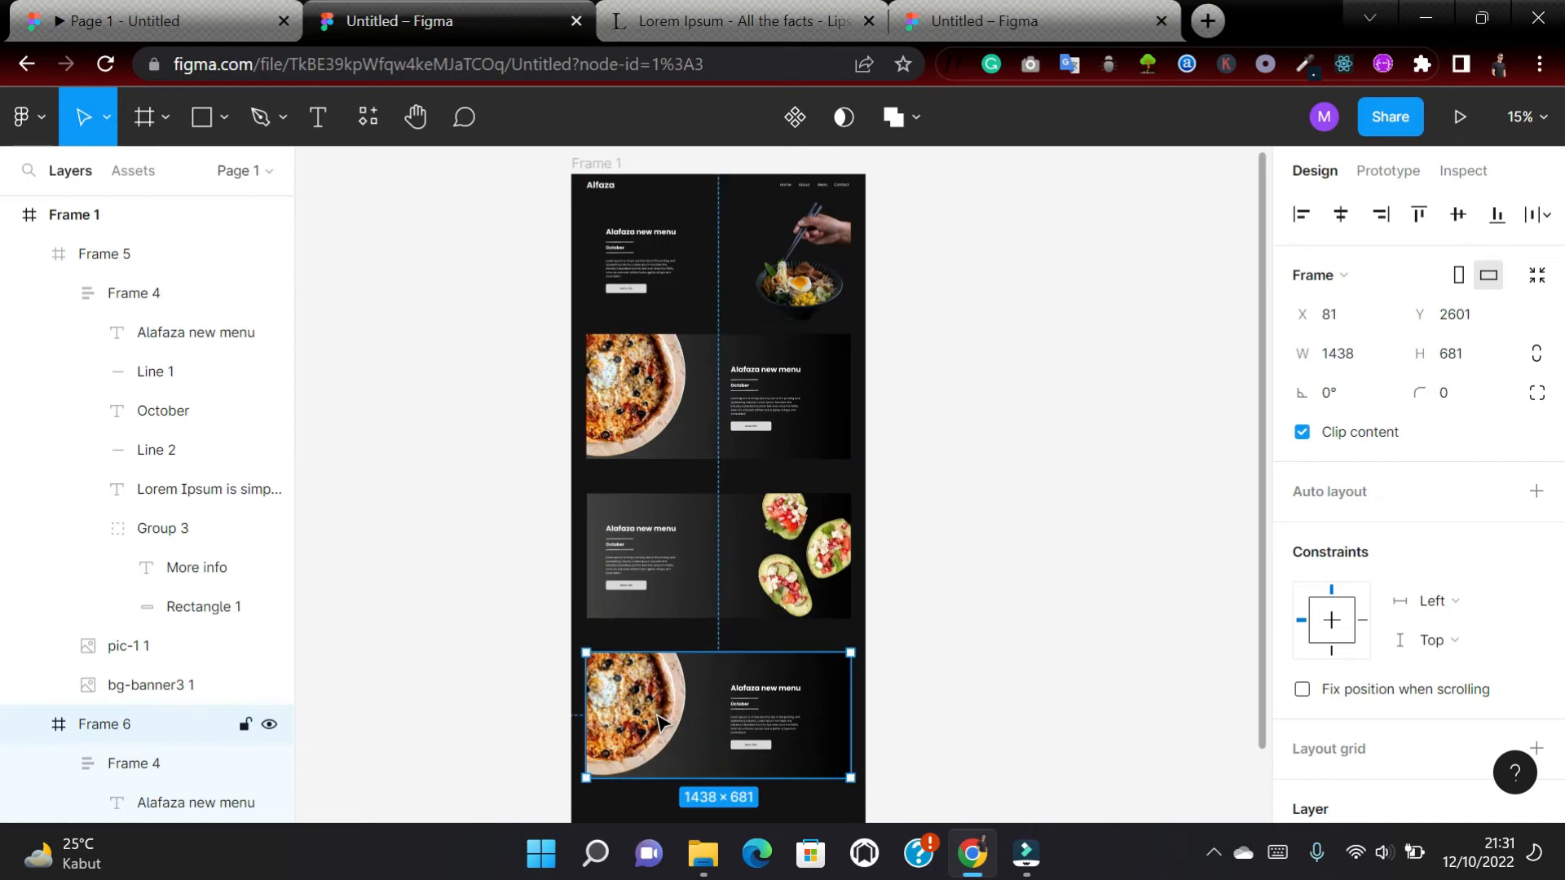
# Replace the pizza picture in the copied bottom banner with the pic-4 image from the assets folder.
pyautogui.scroll(-1, 655, 715)
pyautogui.scroll(2, 654, 714)
pyautogui.scroll(5, 653, 714)
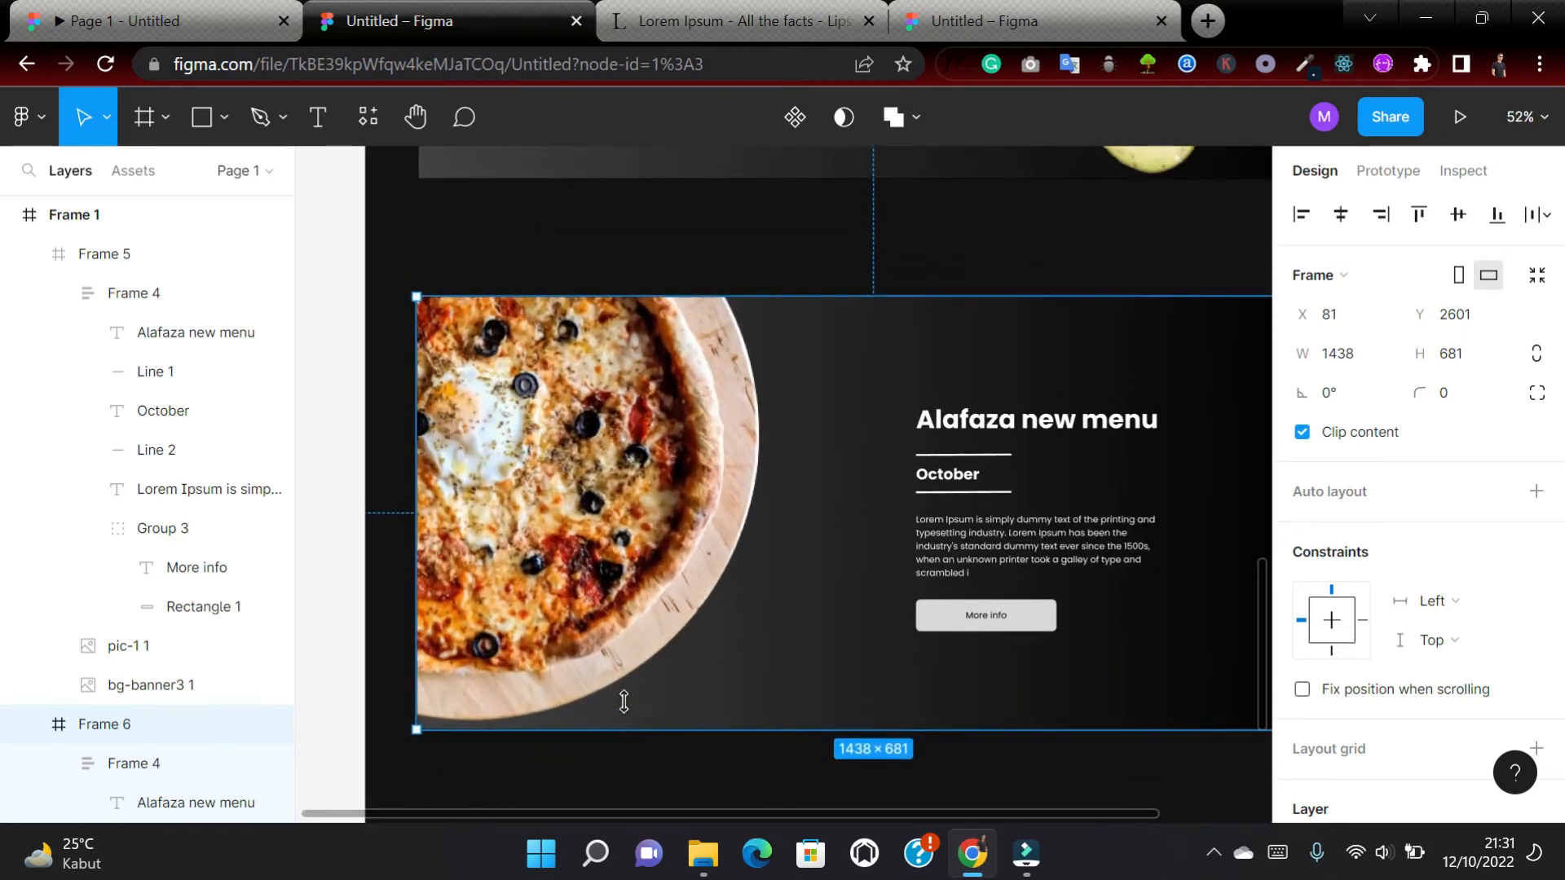
pyautogui.click(589, 465)
pyautogui.doubleClick(589, 463)
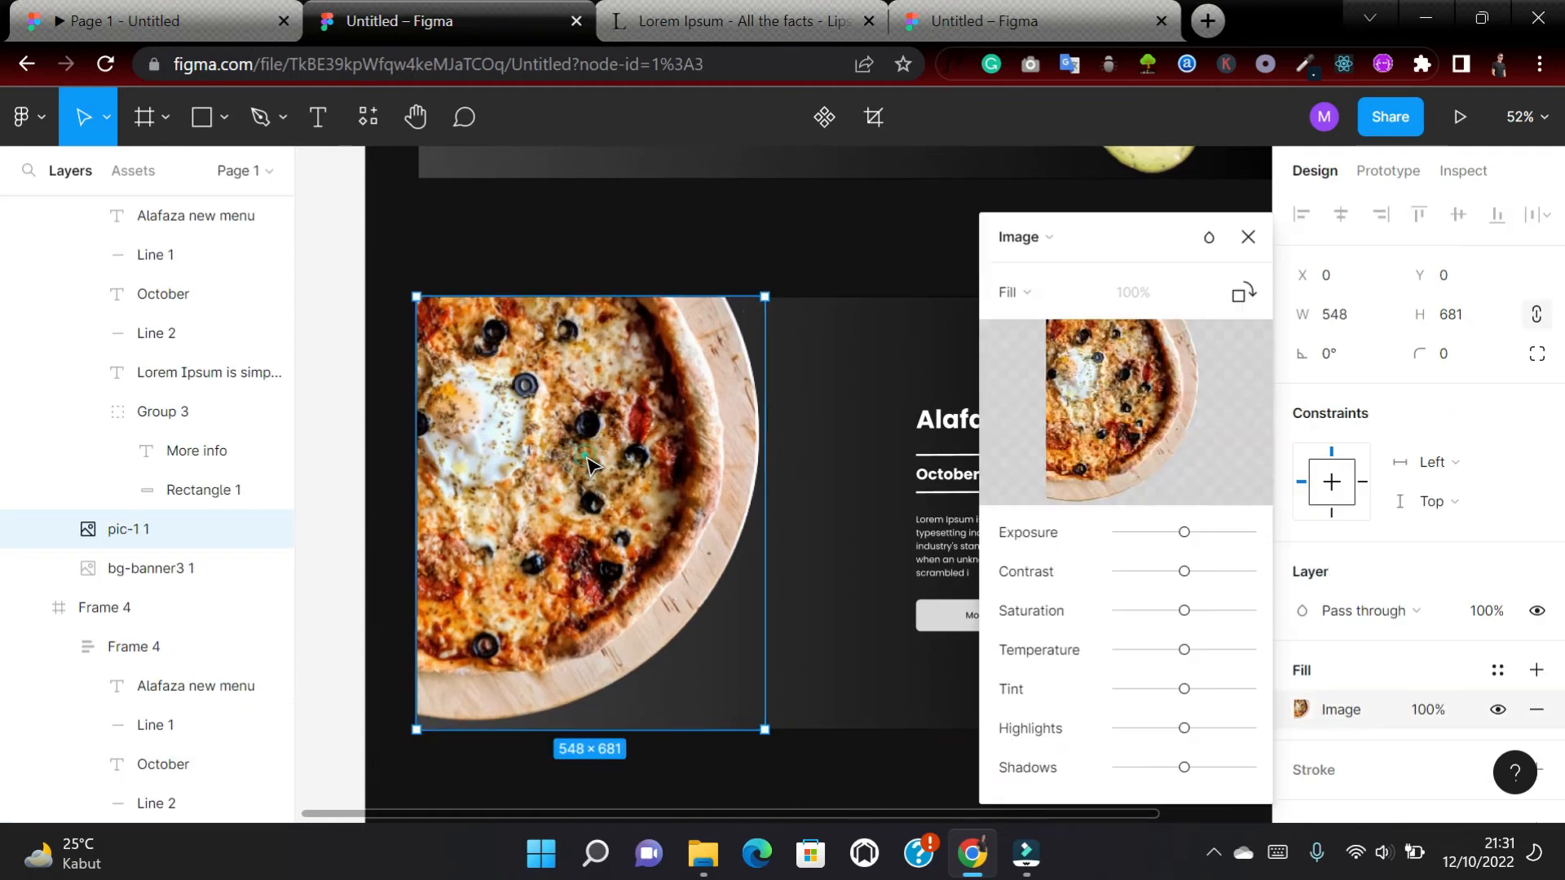
pyautogui.click(702, 853)
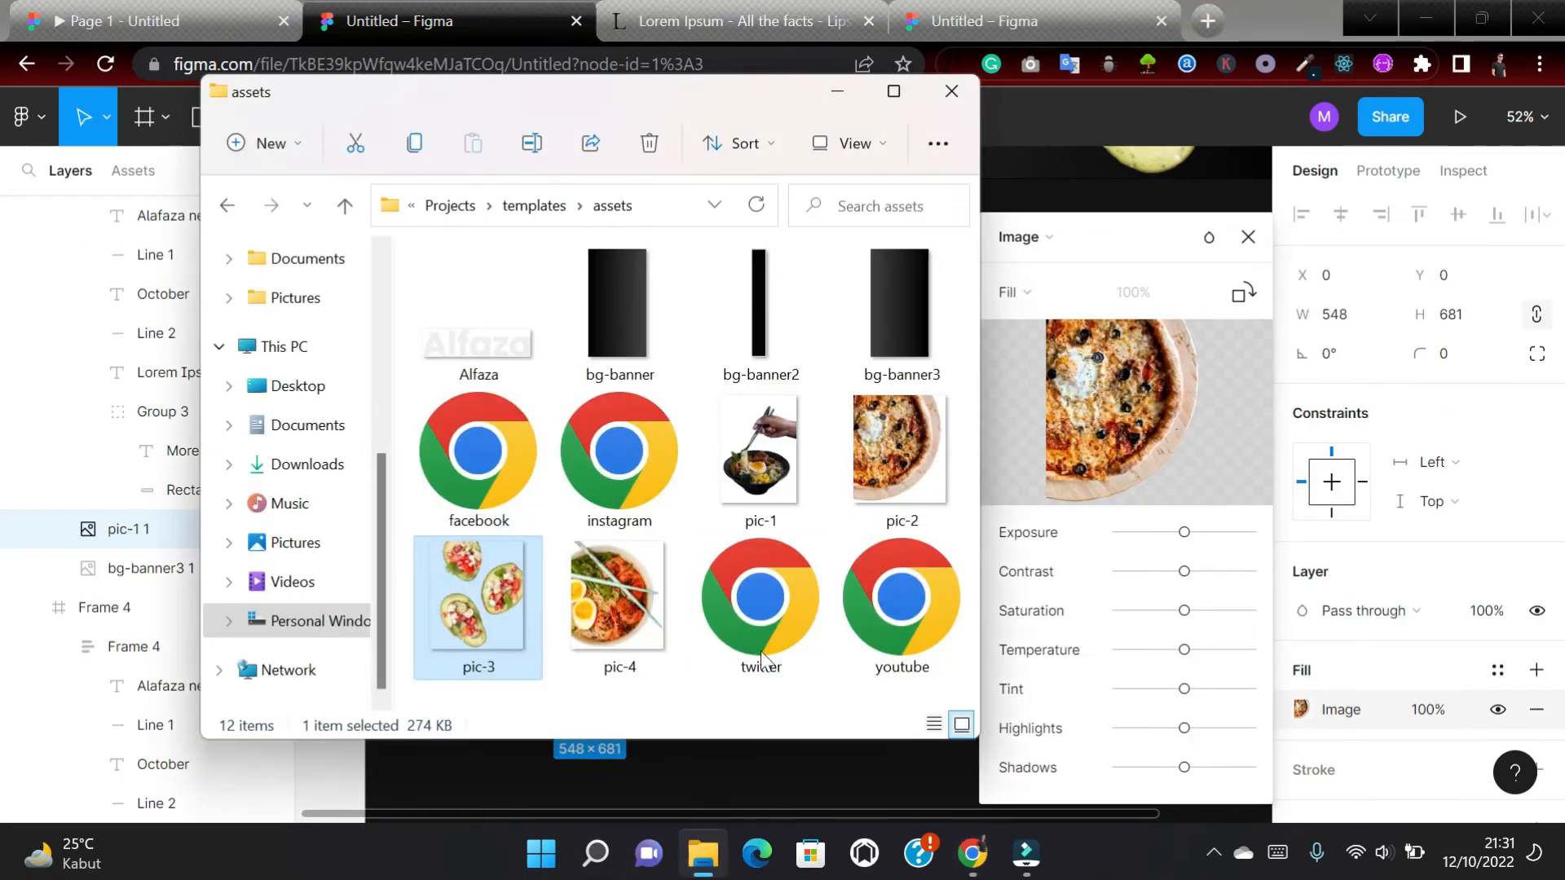
pyautogui.moveTo(626, 631); pyautogui.dragTo(1141, 490)
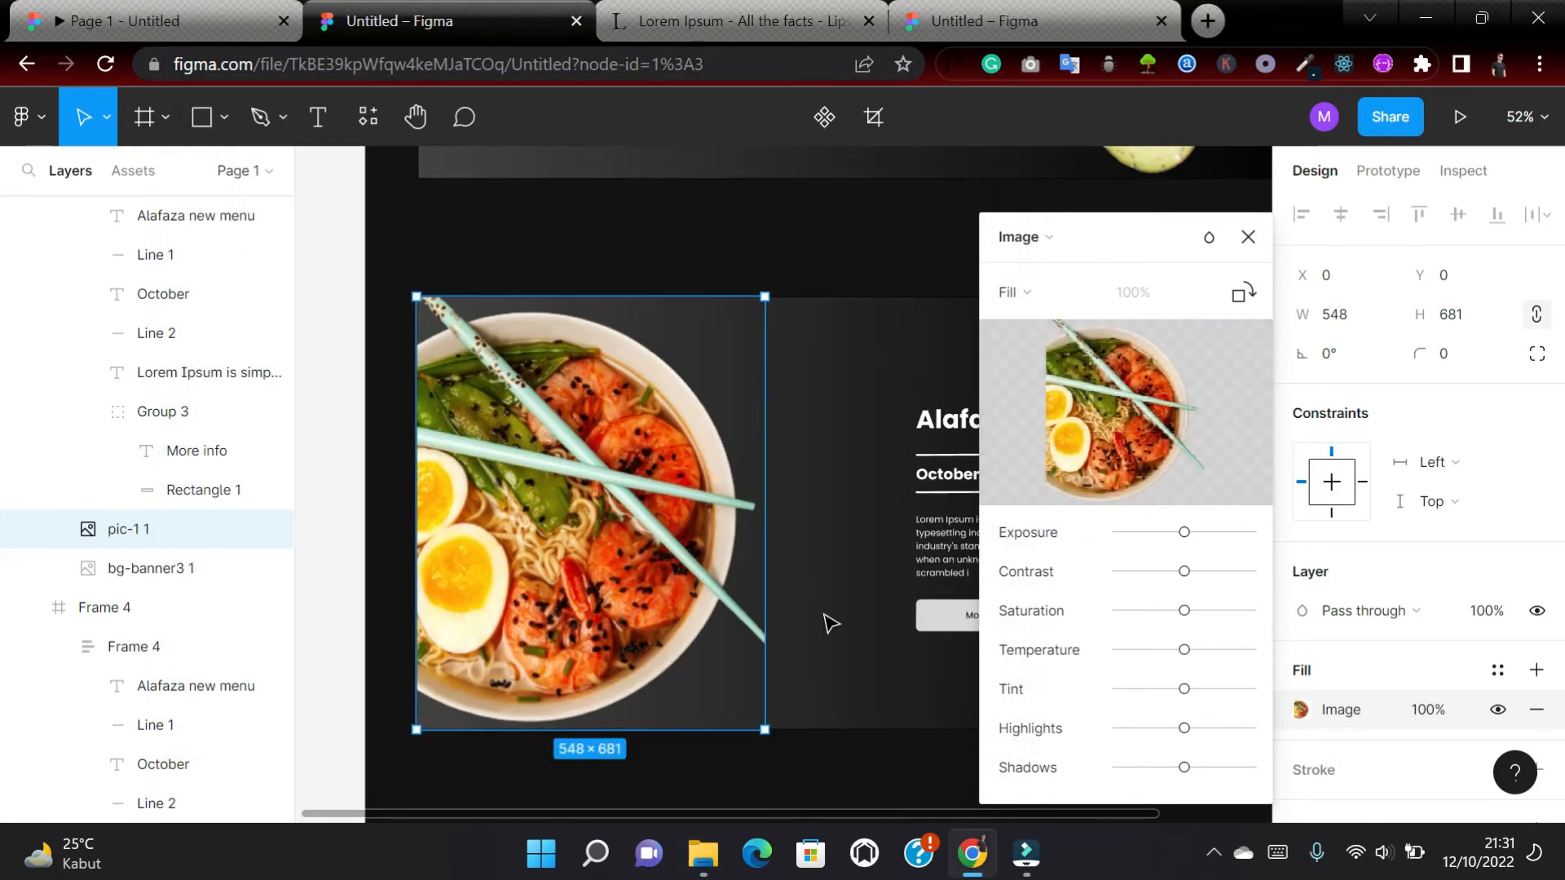
pyautogui.scroll(-2, 830, 623)
pyautogui.keyDown('ctrl'); pyautogui.scroll(-3, 830, 623); pyautogui.keyUp('ctrl')
pyautogui.scroll(-2, 830, 624)
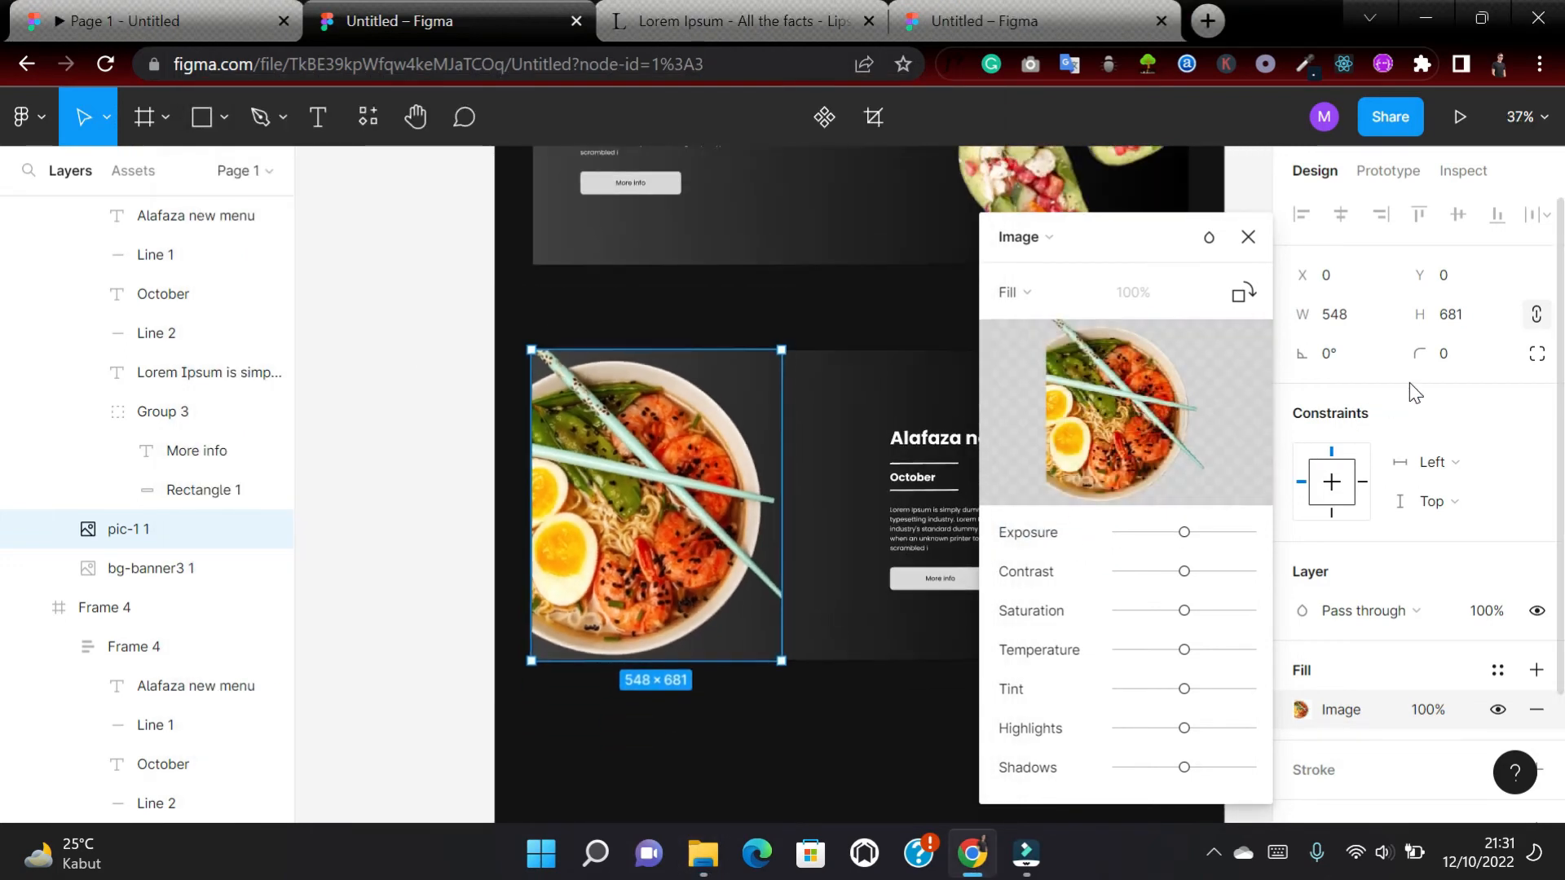
pyautogui.press('Escape')
pyautogui.click(946, 693)
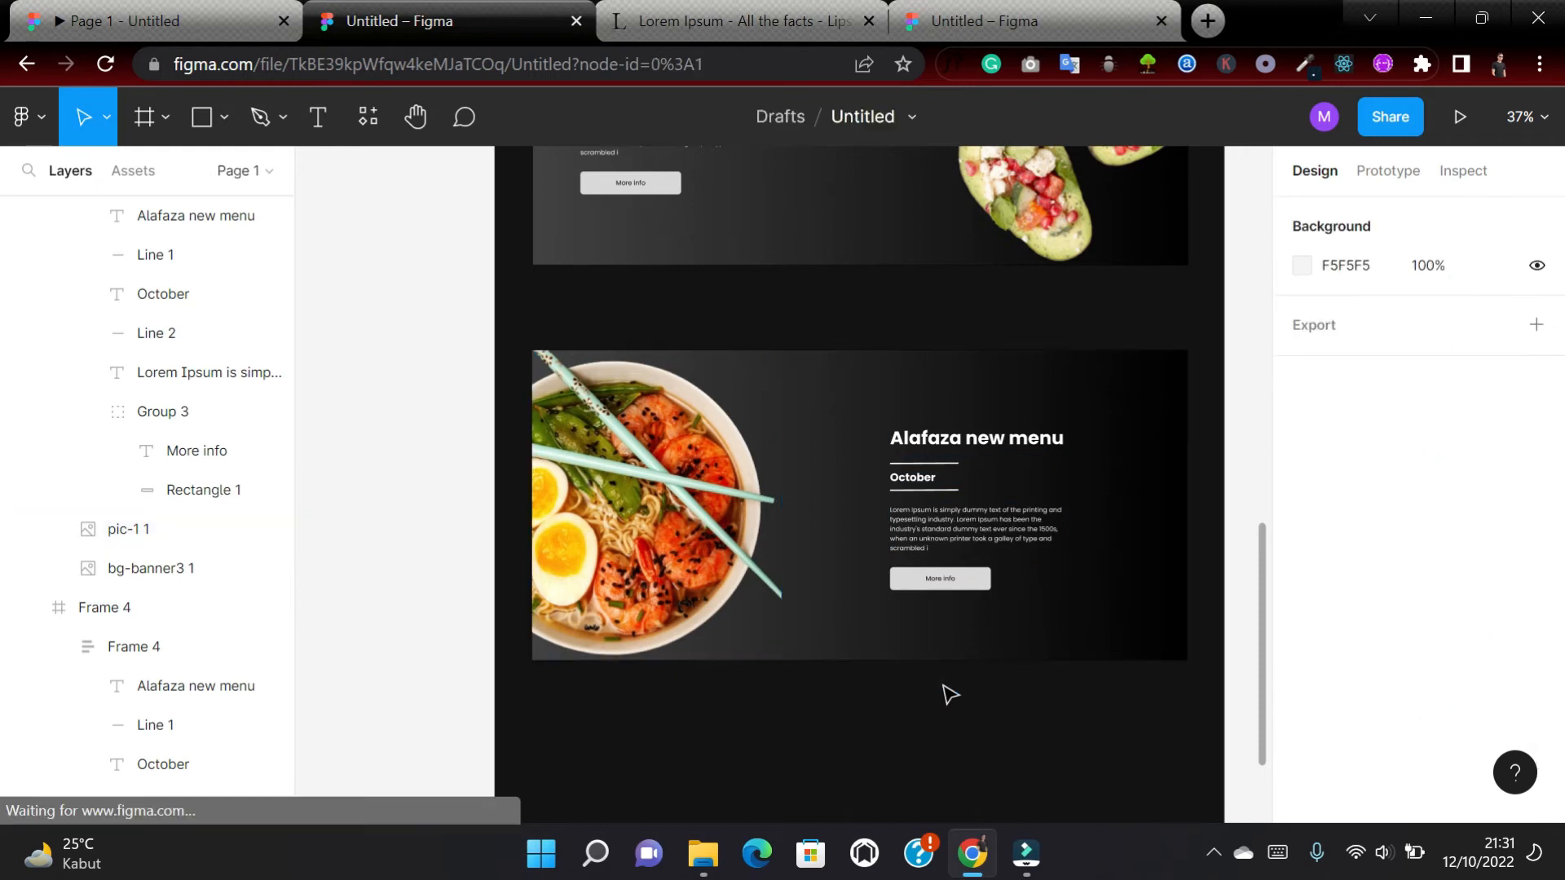
# Draw a text box about 695 × 83 in the empty area near Frame 1's lower edge, at about X 454, Y 3690.
pyautogui.scroll(-3, 950, 694)
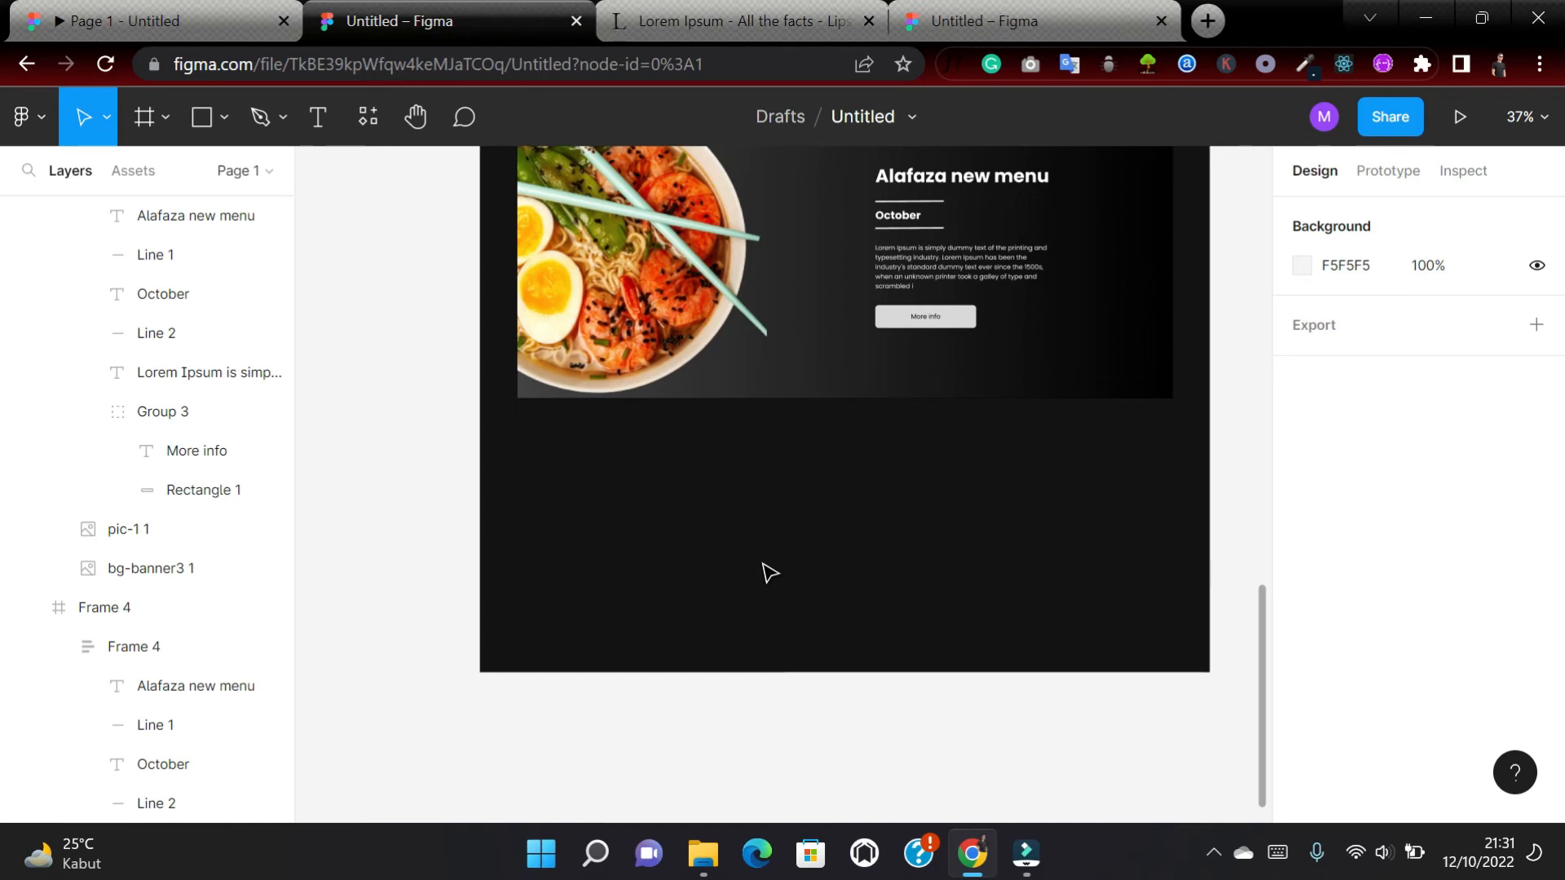
pyautogui.click(318, 116)
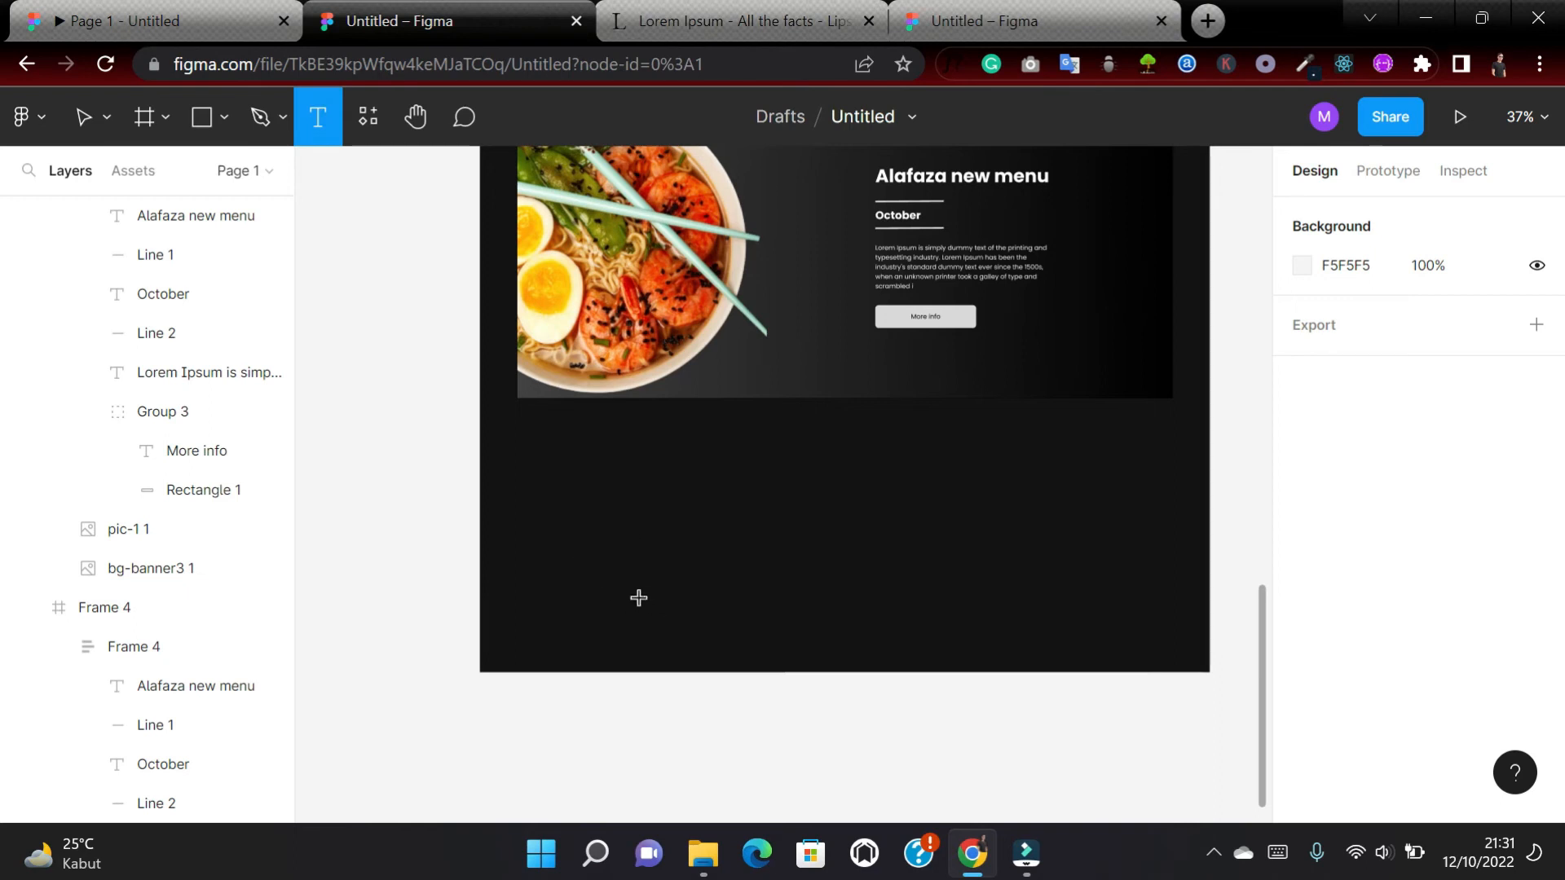
pyautogui.moveTo(692, 583); pyautogui.dragTo(1005, 624)
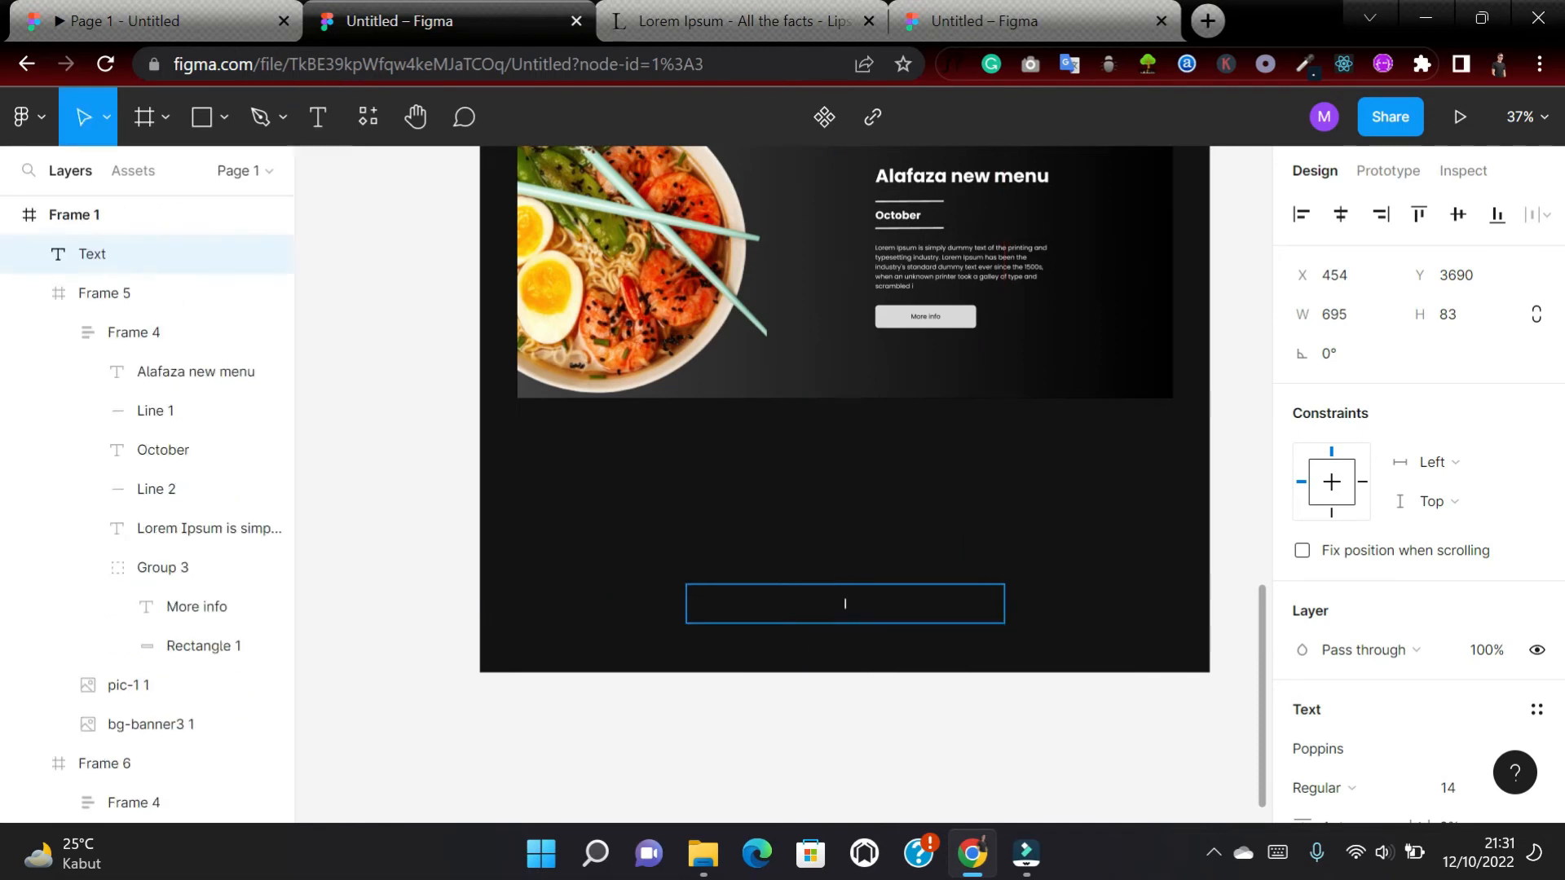
# Enter the footer text "All copy rights reserved | made with" in the new text box.
pyautogui.write('All')
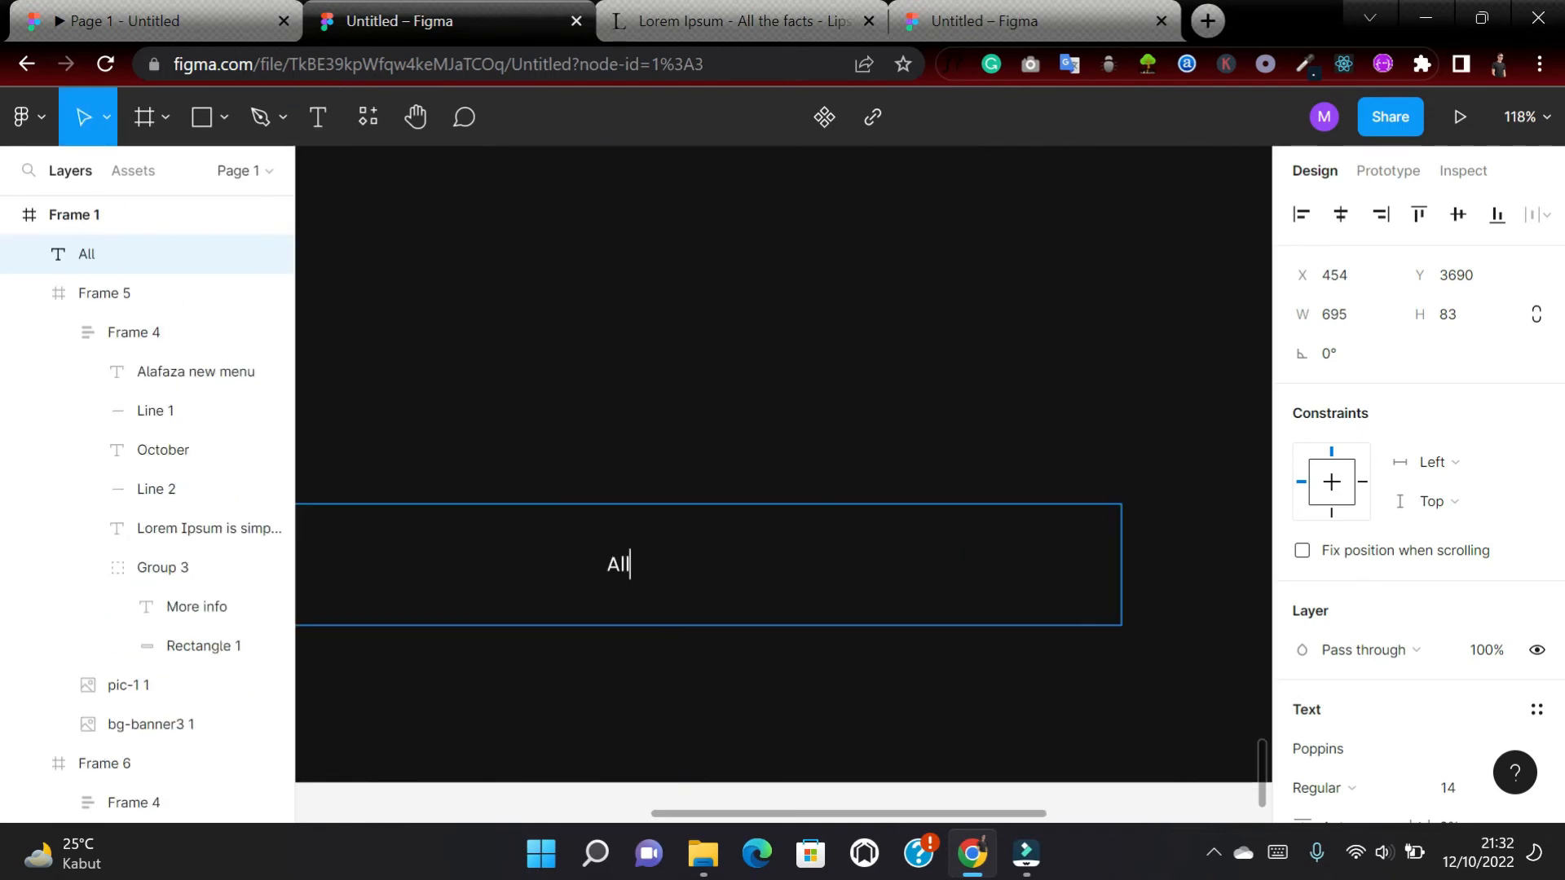
pyautogui.write(' copy r')
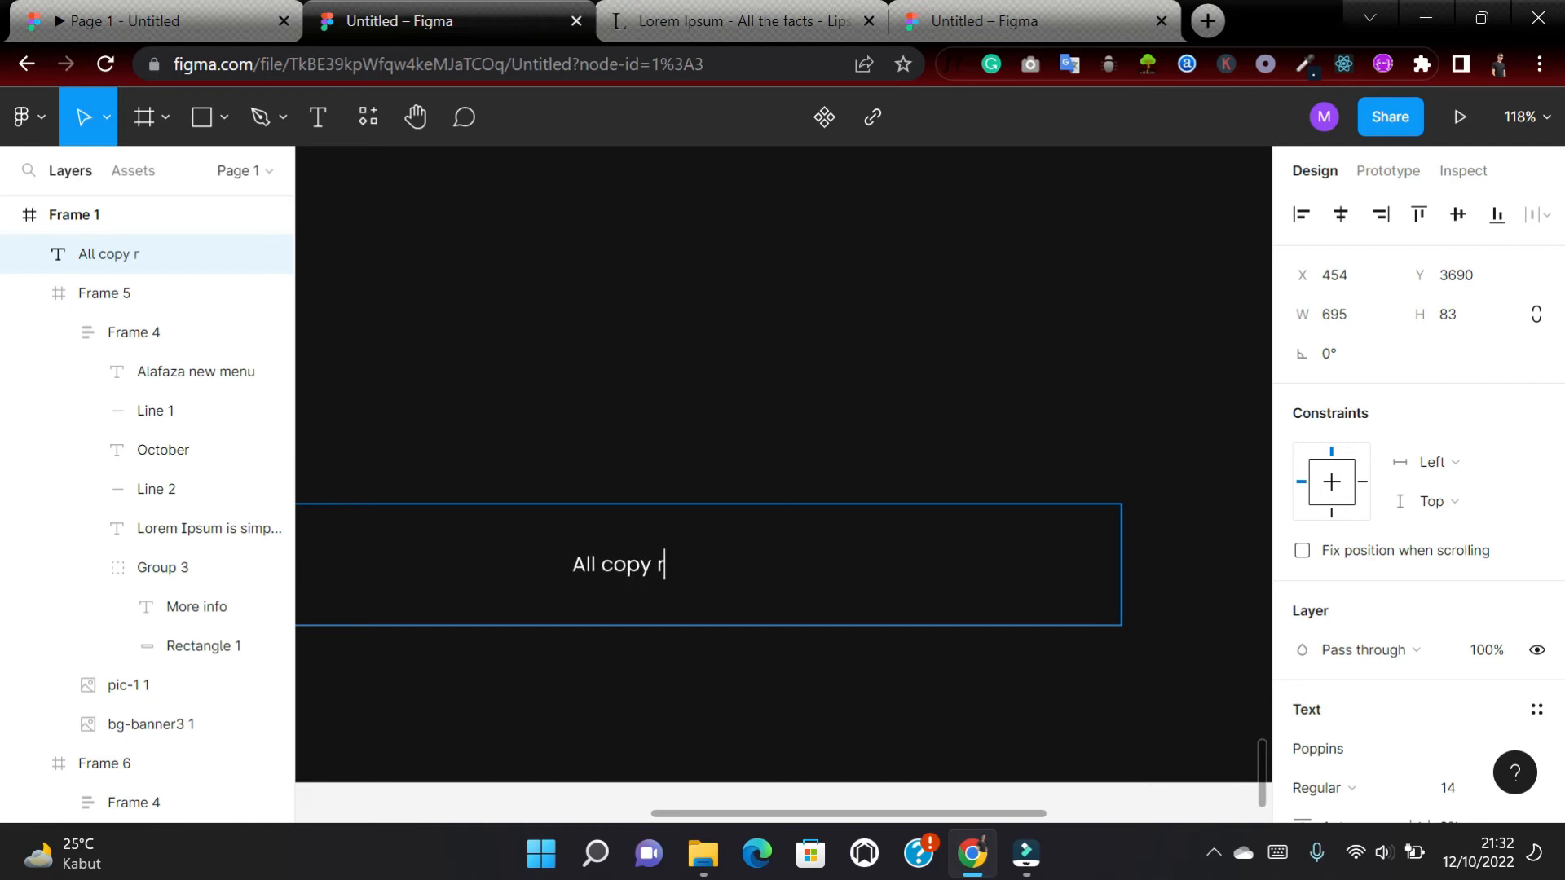
pyautogui.write('ights reserver')
pyautogui.press('BackSpace')
pyautogui.write('d')
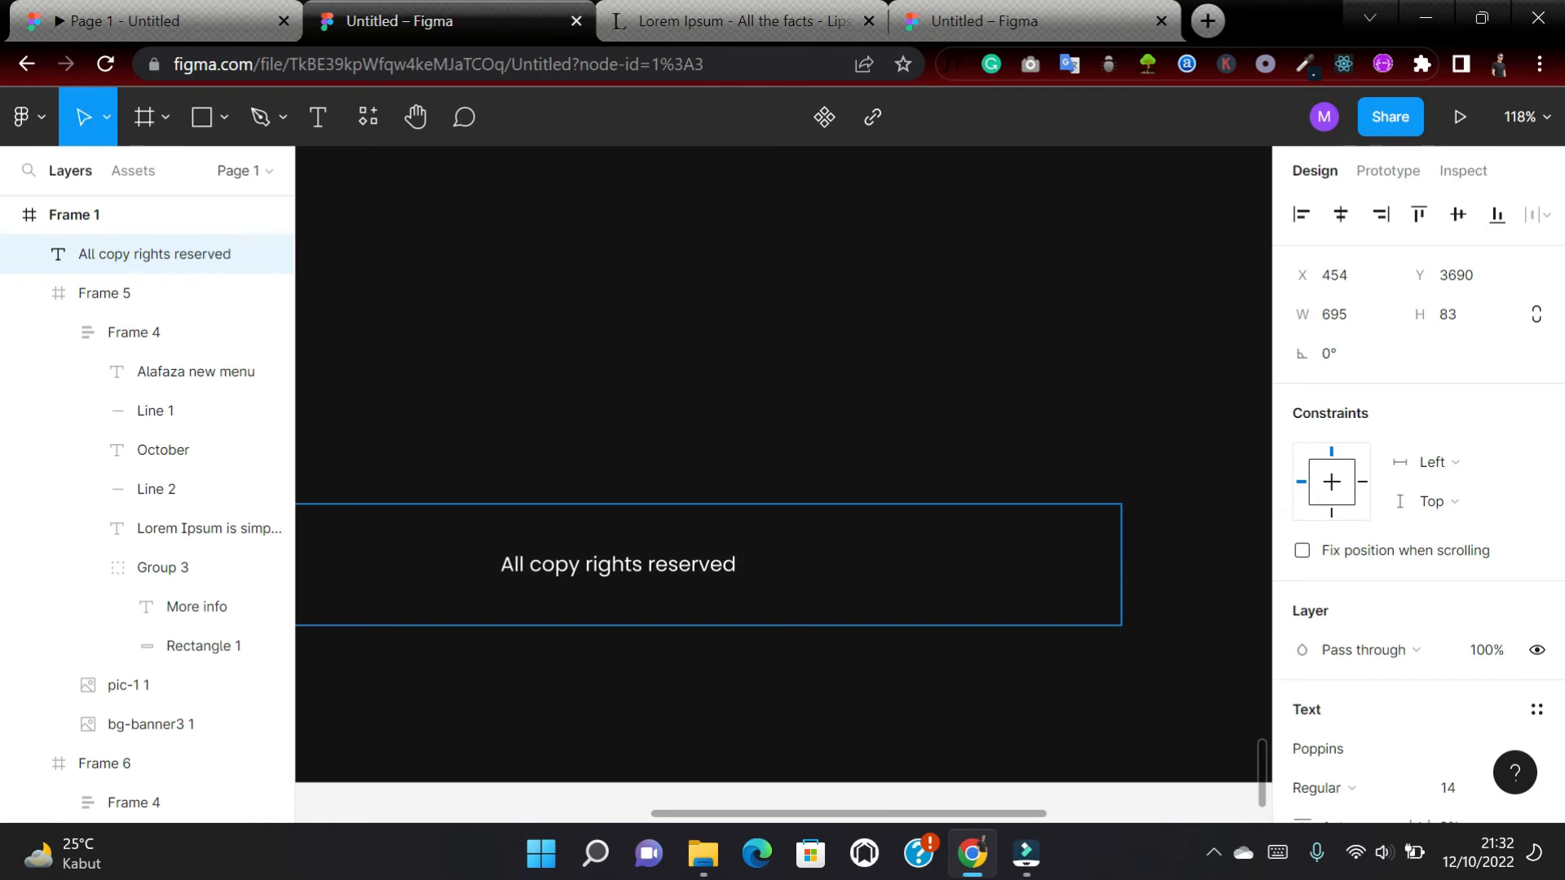
pyautogui.write(' |')
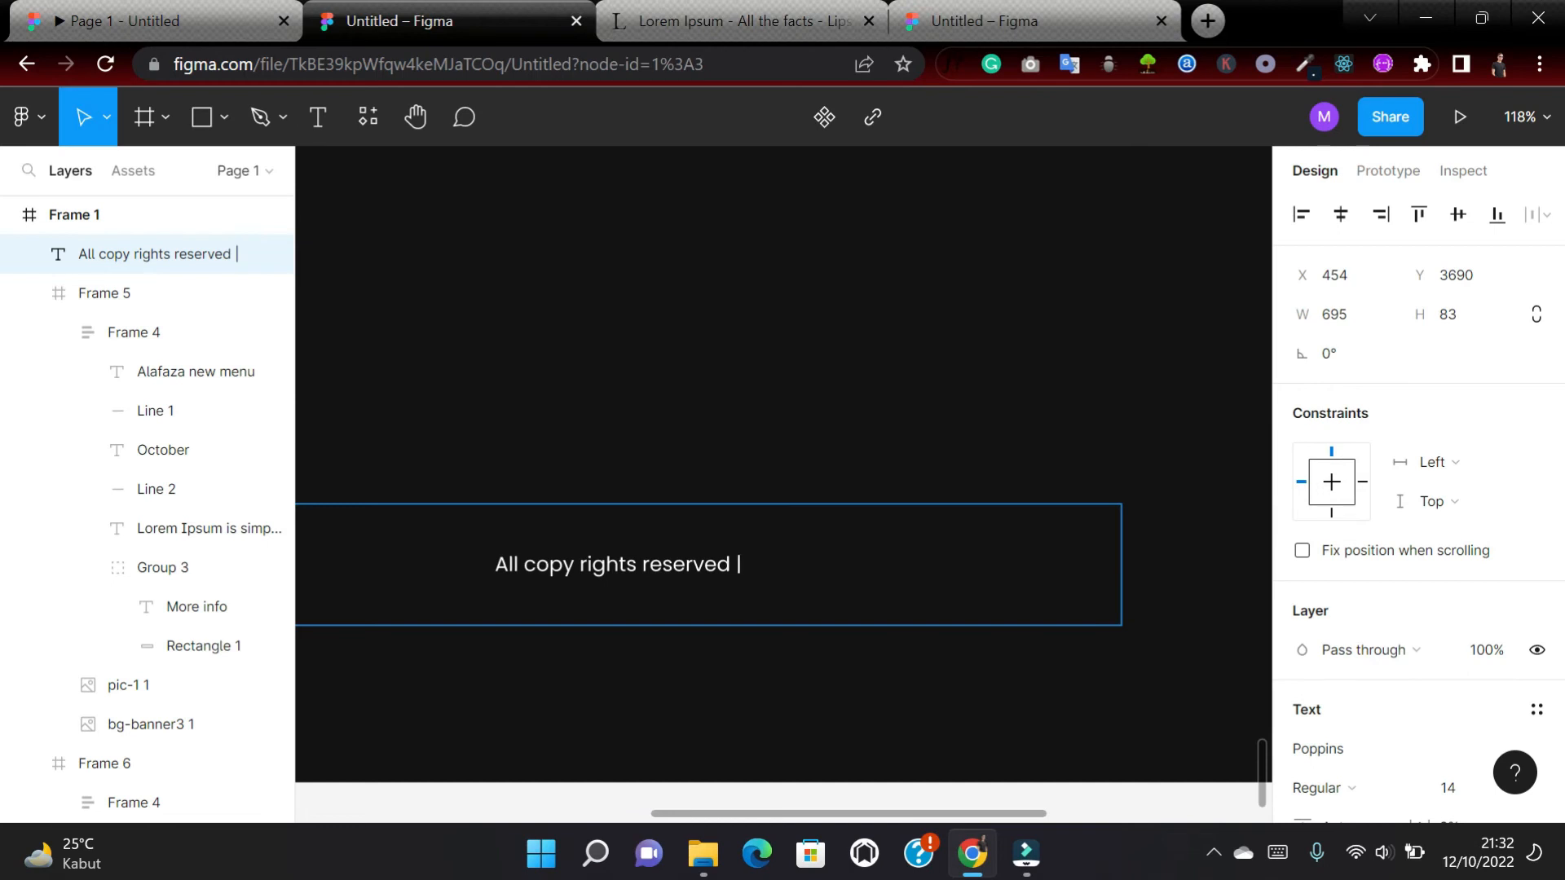
pyautogui.write(' mad')
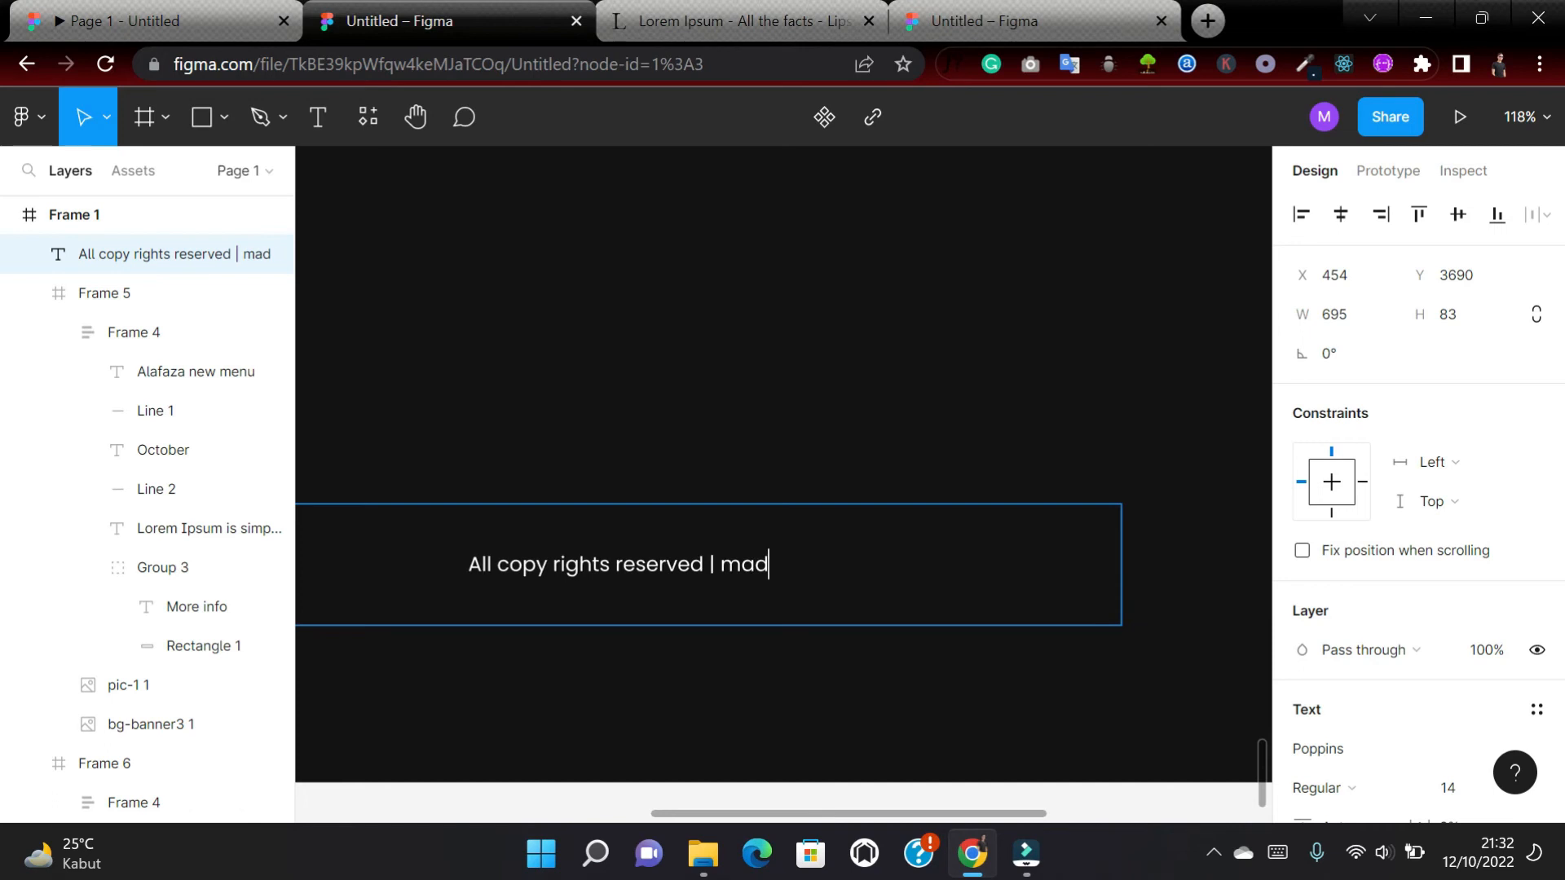
pyautogui.write('e with')
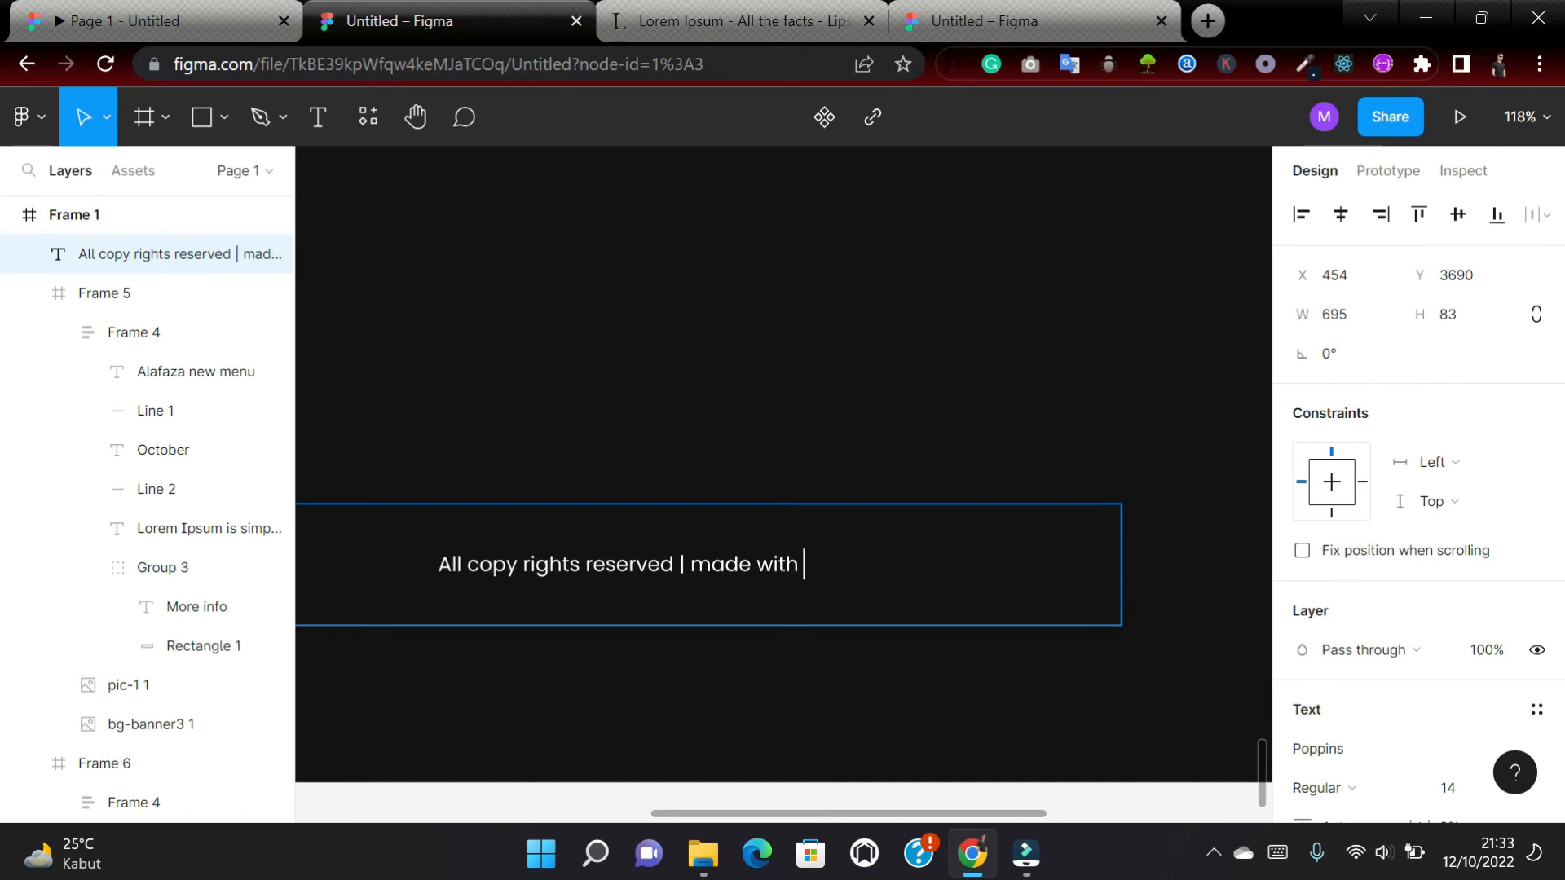
# Insert a red heart emoji at the end of the footer text.
pyautogui.click(1277, 852)
pyautogui.click(621, 589)
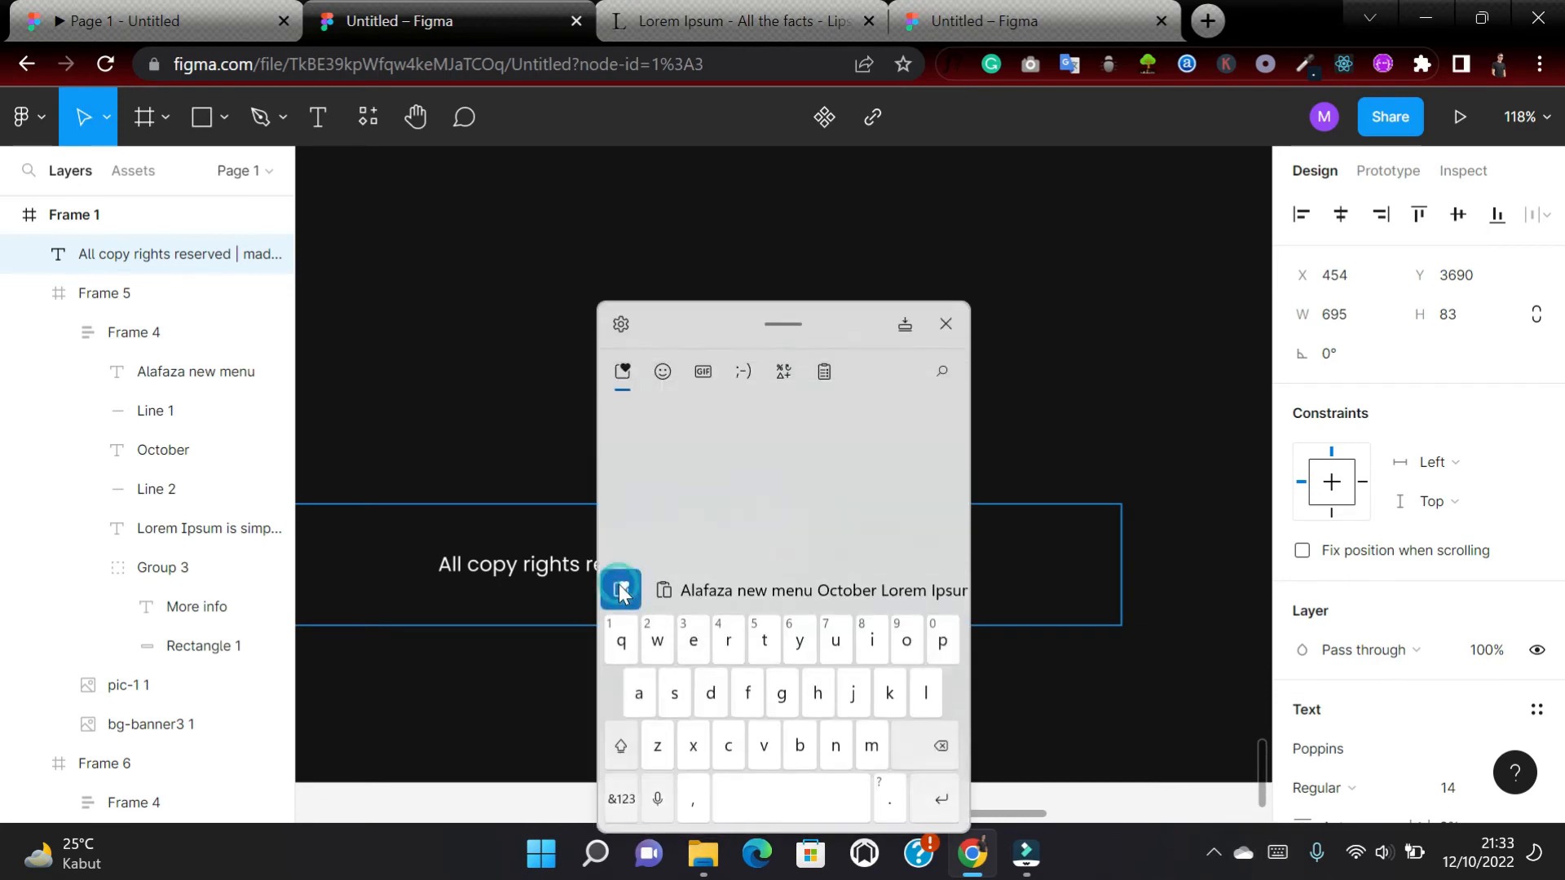
pyautogui.click(630, 430)
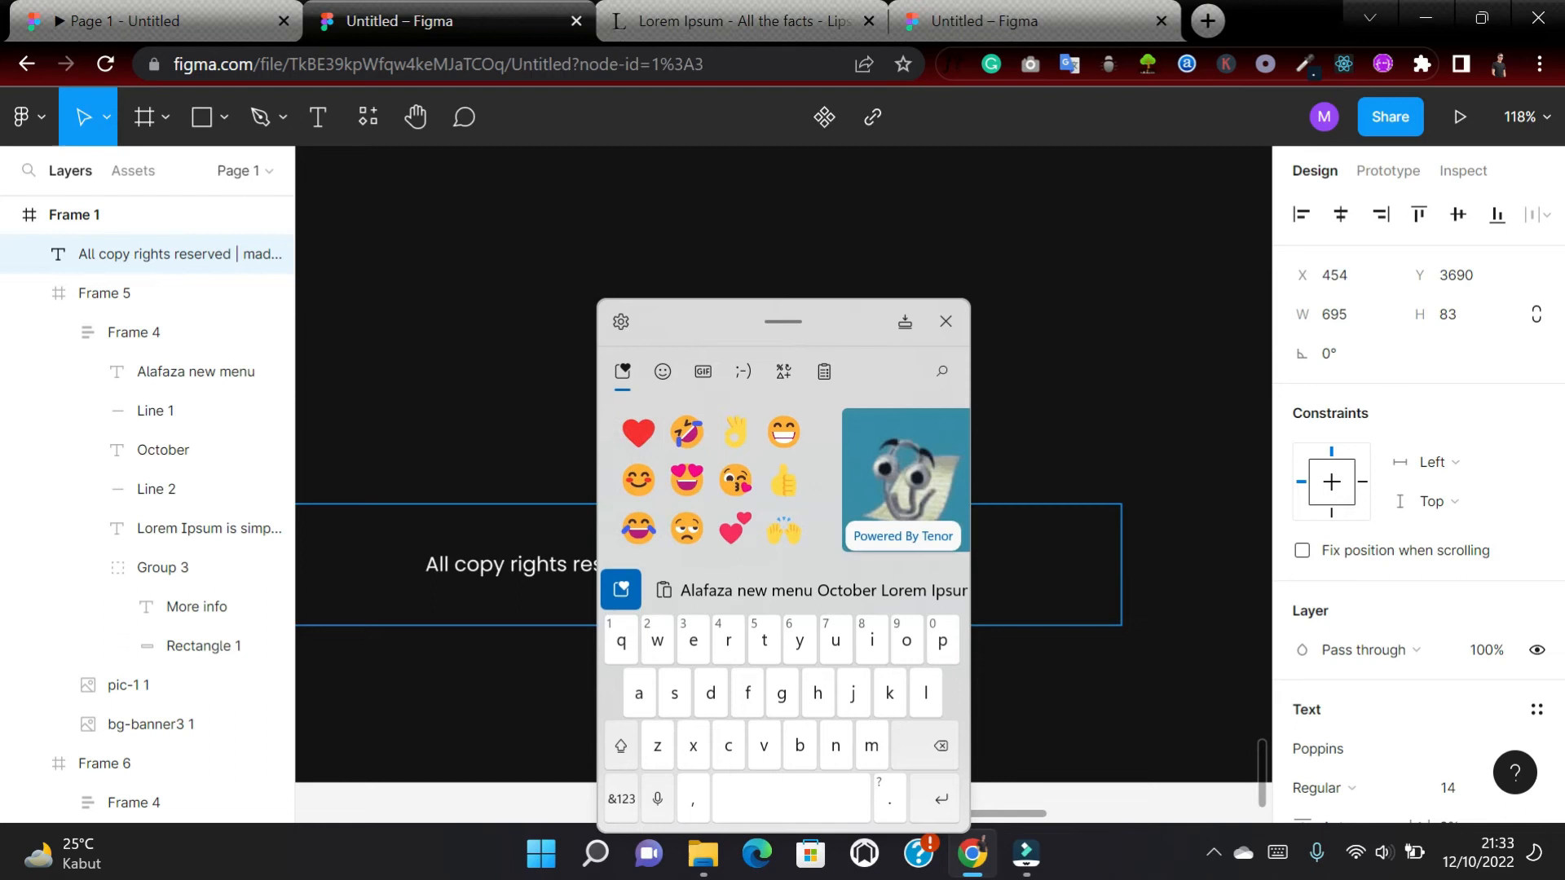
pyautogui.click(937, 326)
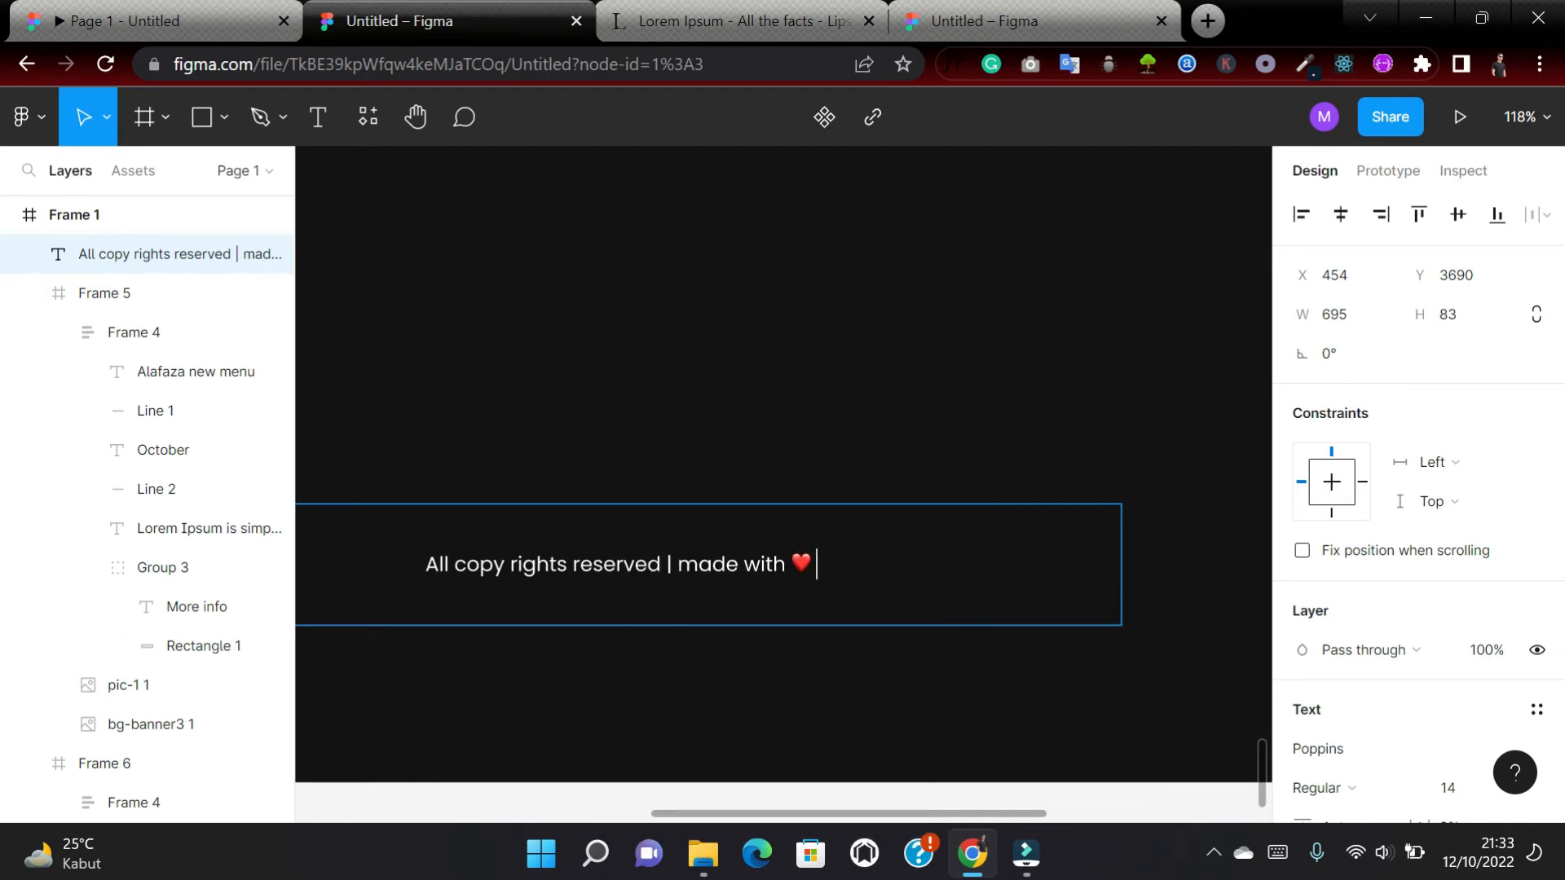
# Complete the footer text after the heart emoji with "by" and the author's full name.
pyautogui.write('by ')
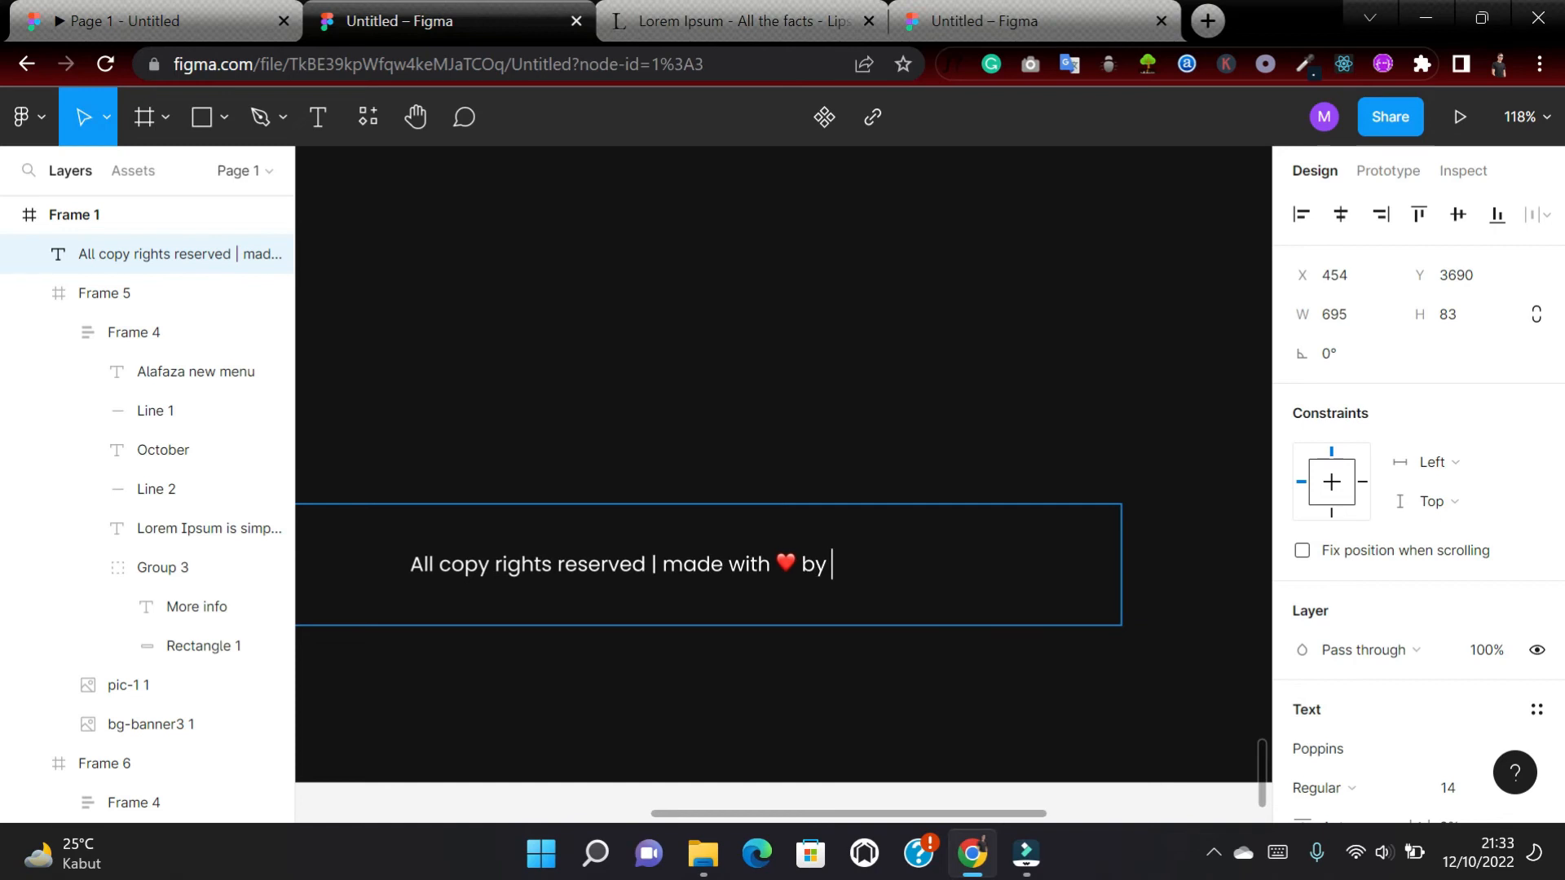
pyautogui.write('Mahdi')
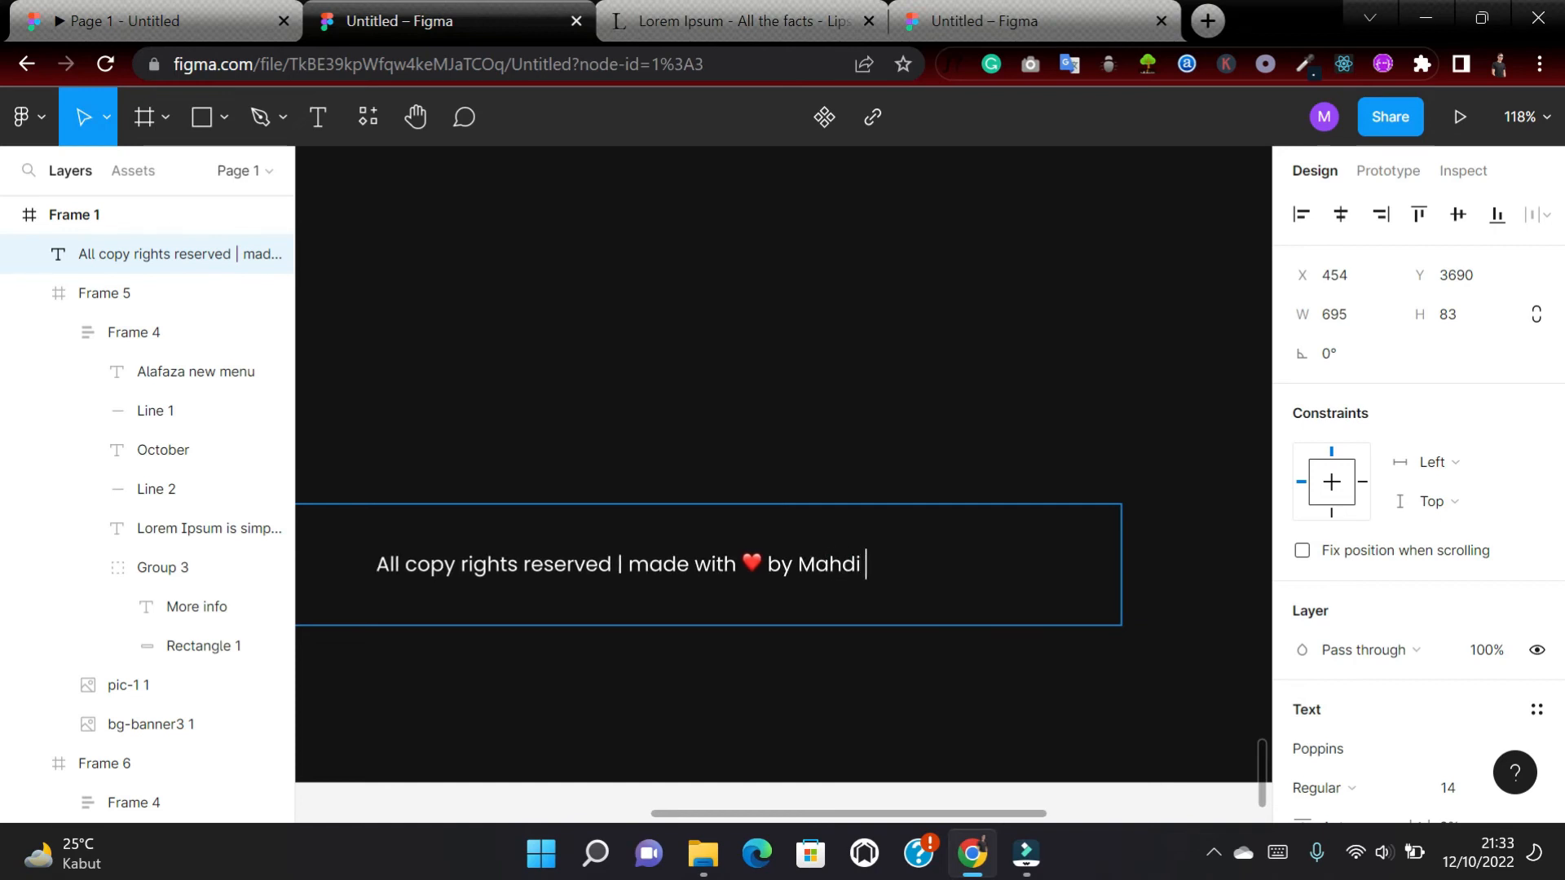
pyautogui.write(' Ehssanu')
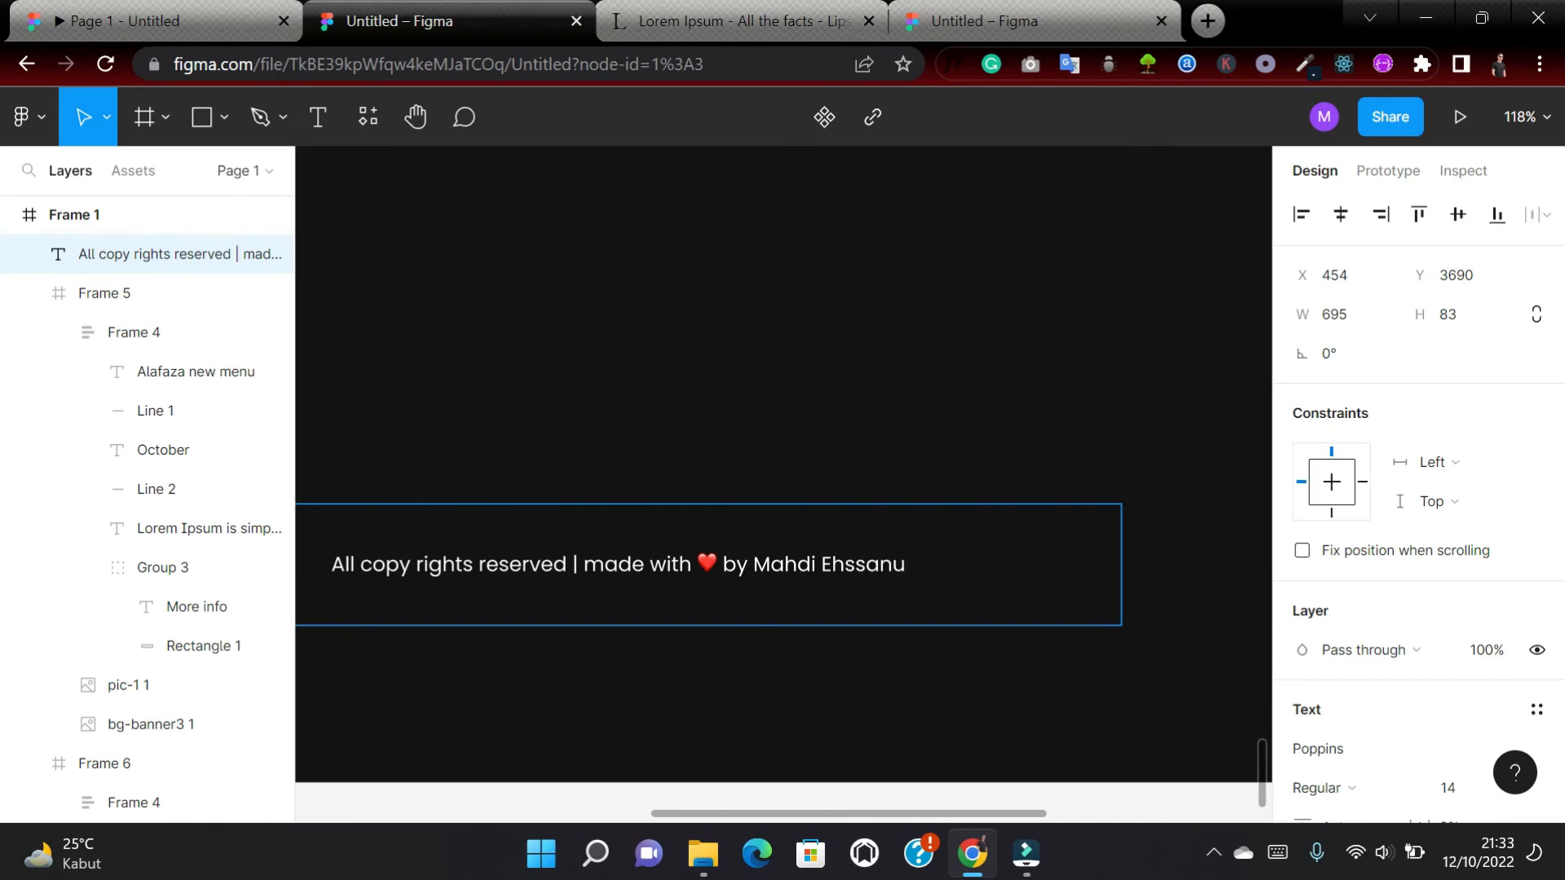
pyautogui.press('BackSpace')
pyautogui.write('i')
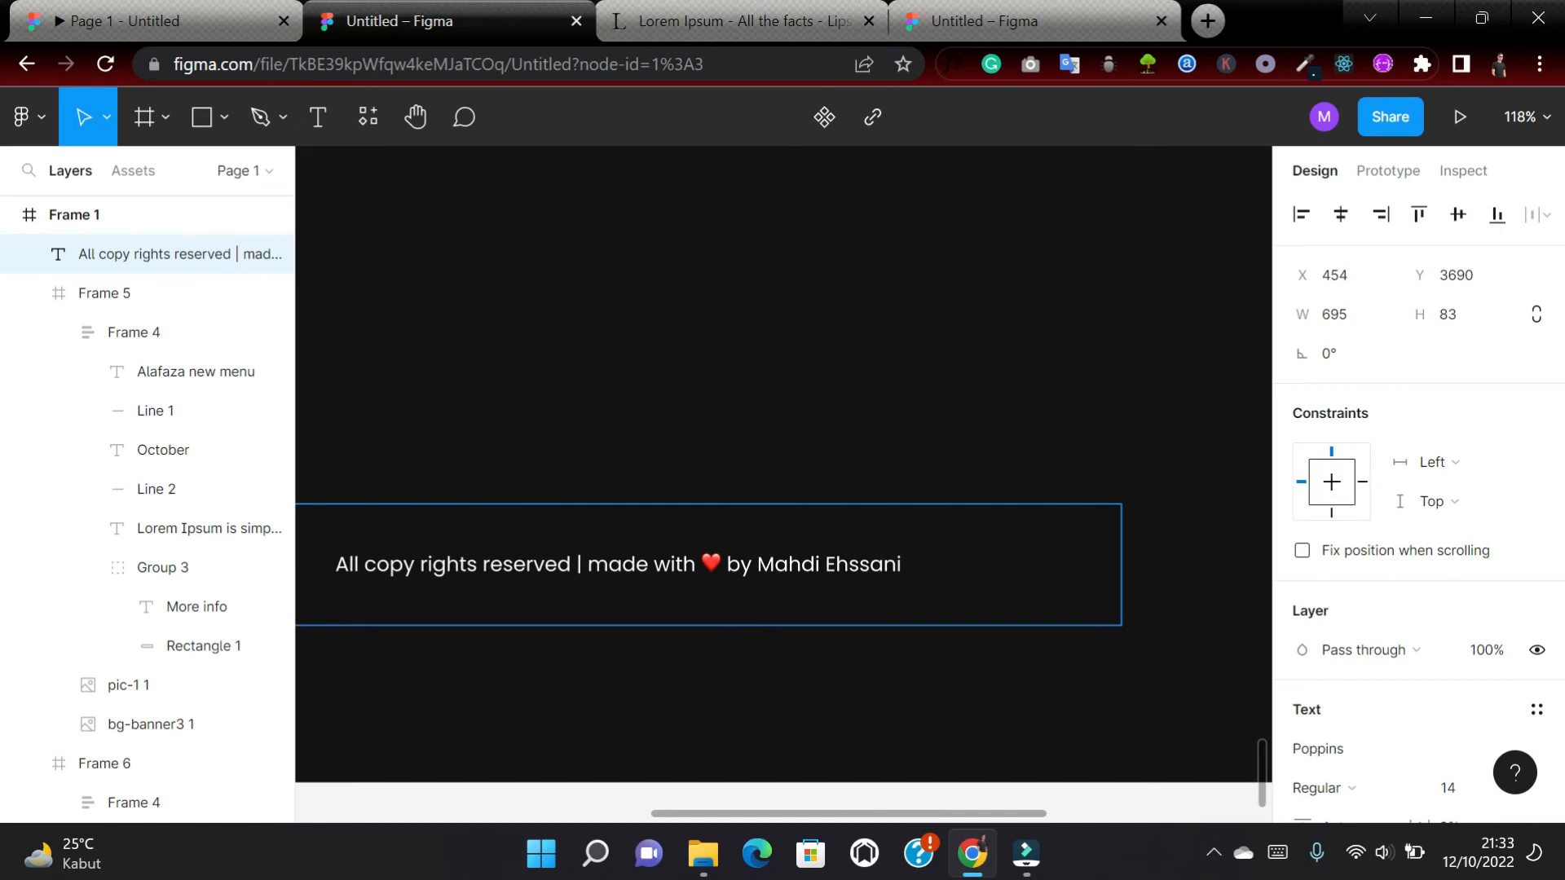
# Finish editing the footer text and reduce its text box height to 52, keeping the width at 695.
pyautogui.scroll(-10, 1174, 583)
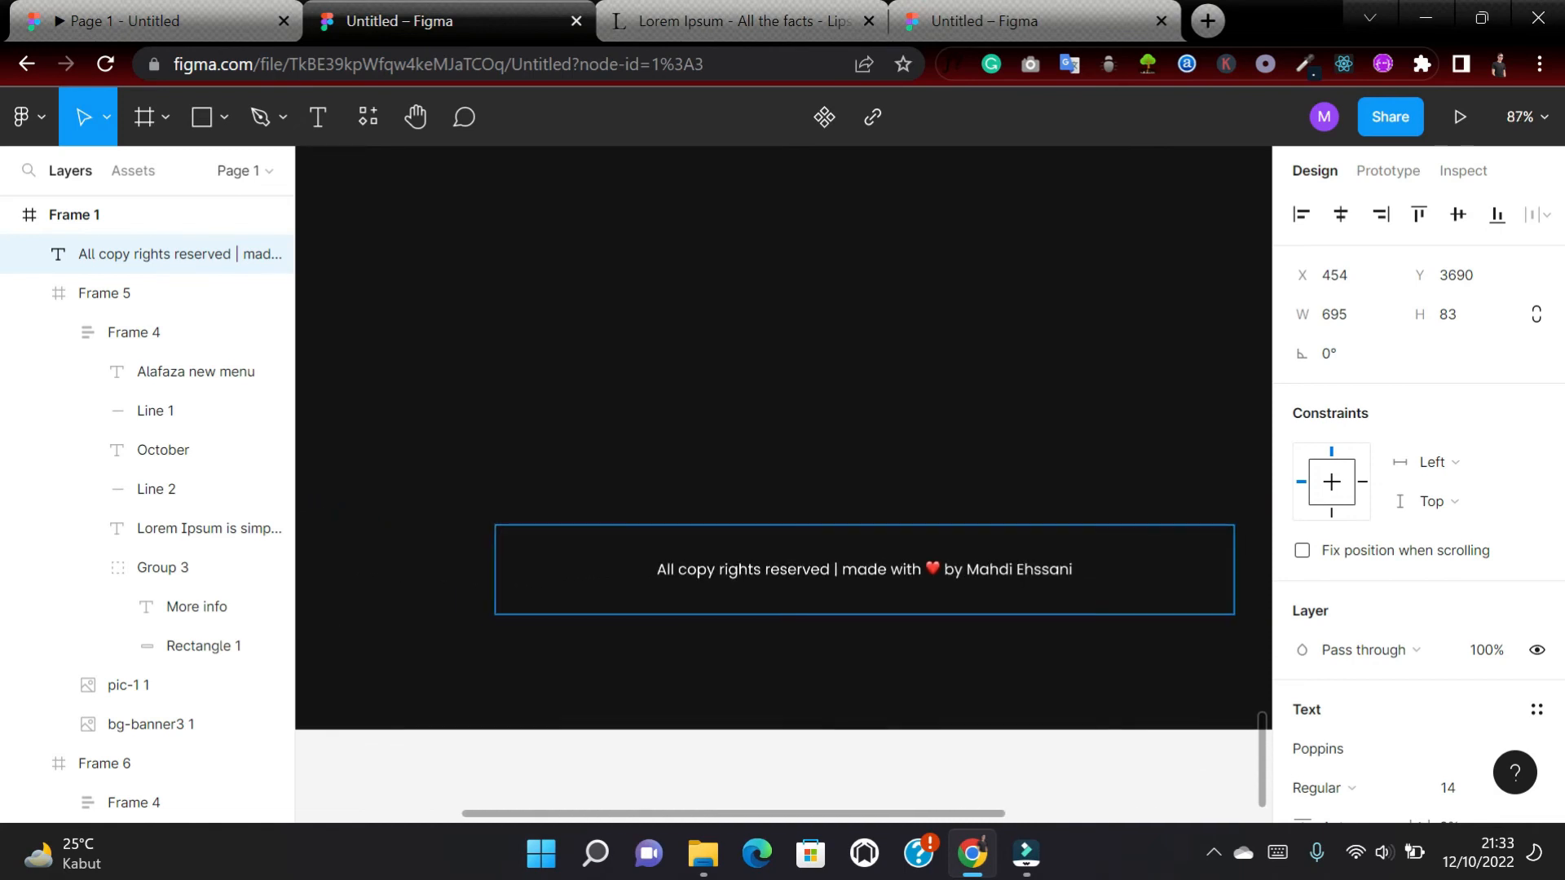
pyautogui.scroll(6, 984, 572)
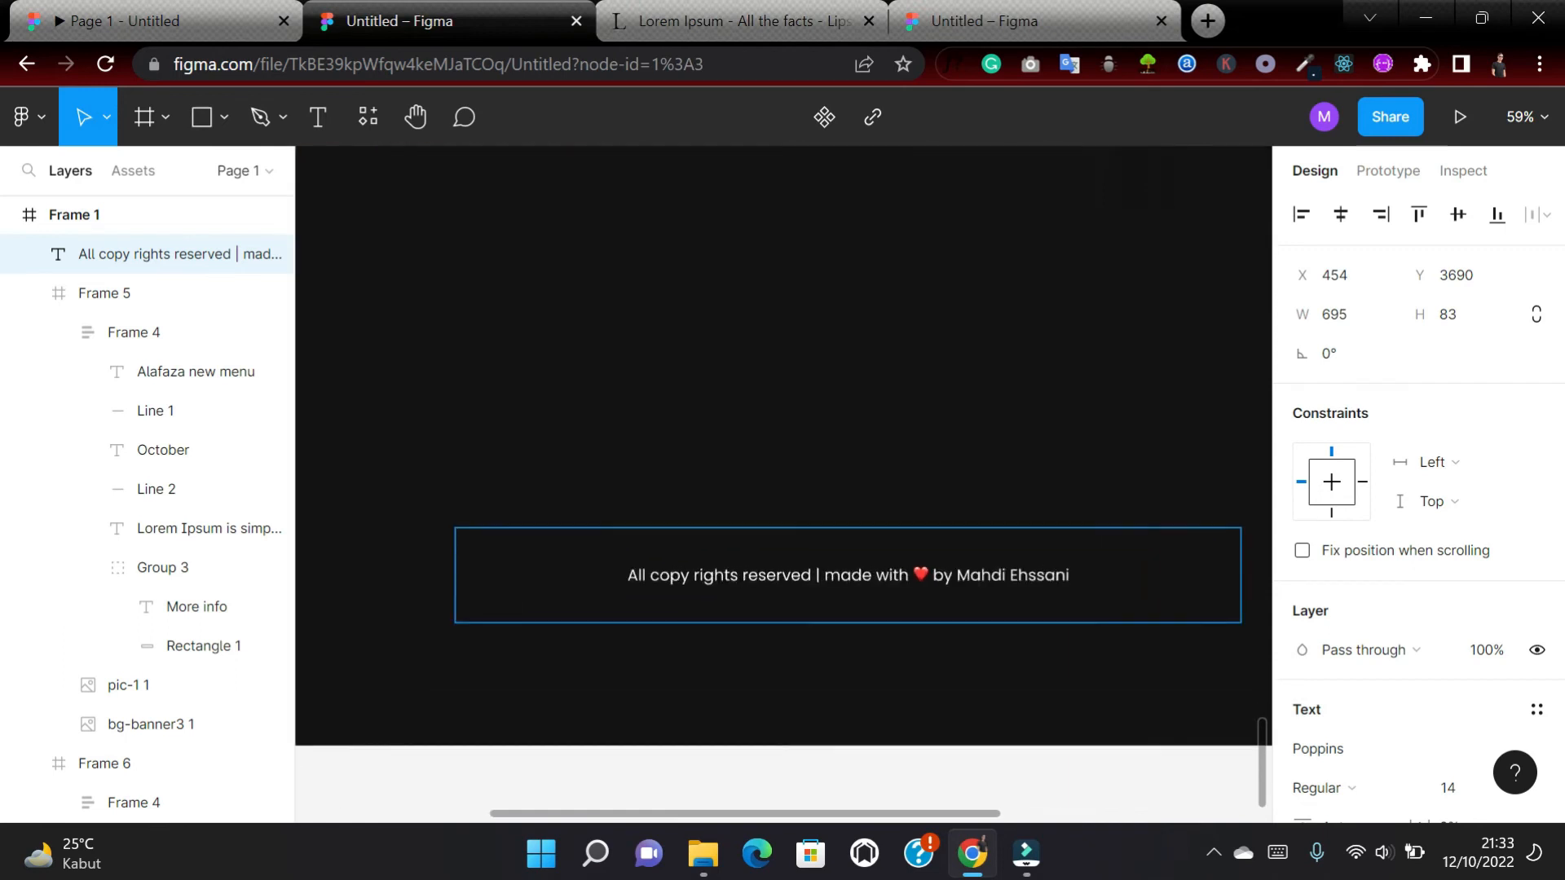
pyautogui.press('Escape')
pyautogui.moveTo(950, 632); pyautogui.dragTo(950, 589)
pyautogui.scroll(-5, 950, 589)
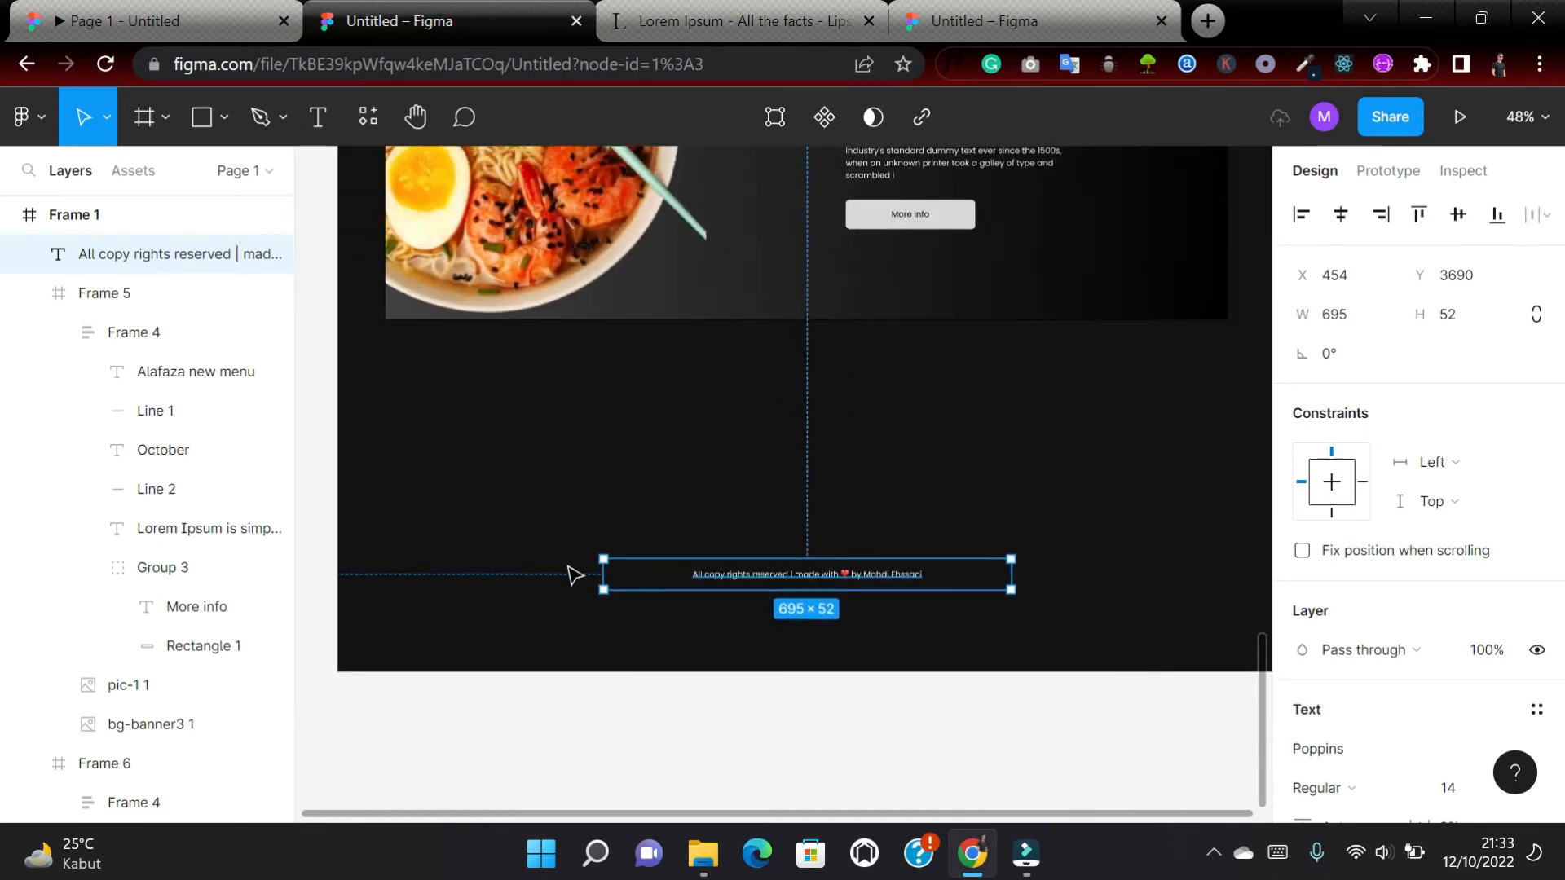
pyautogui.click(502, 703)
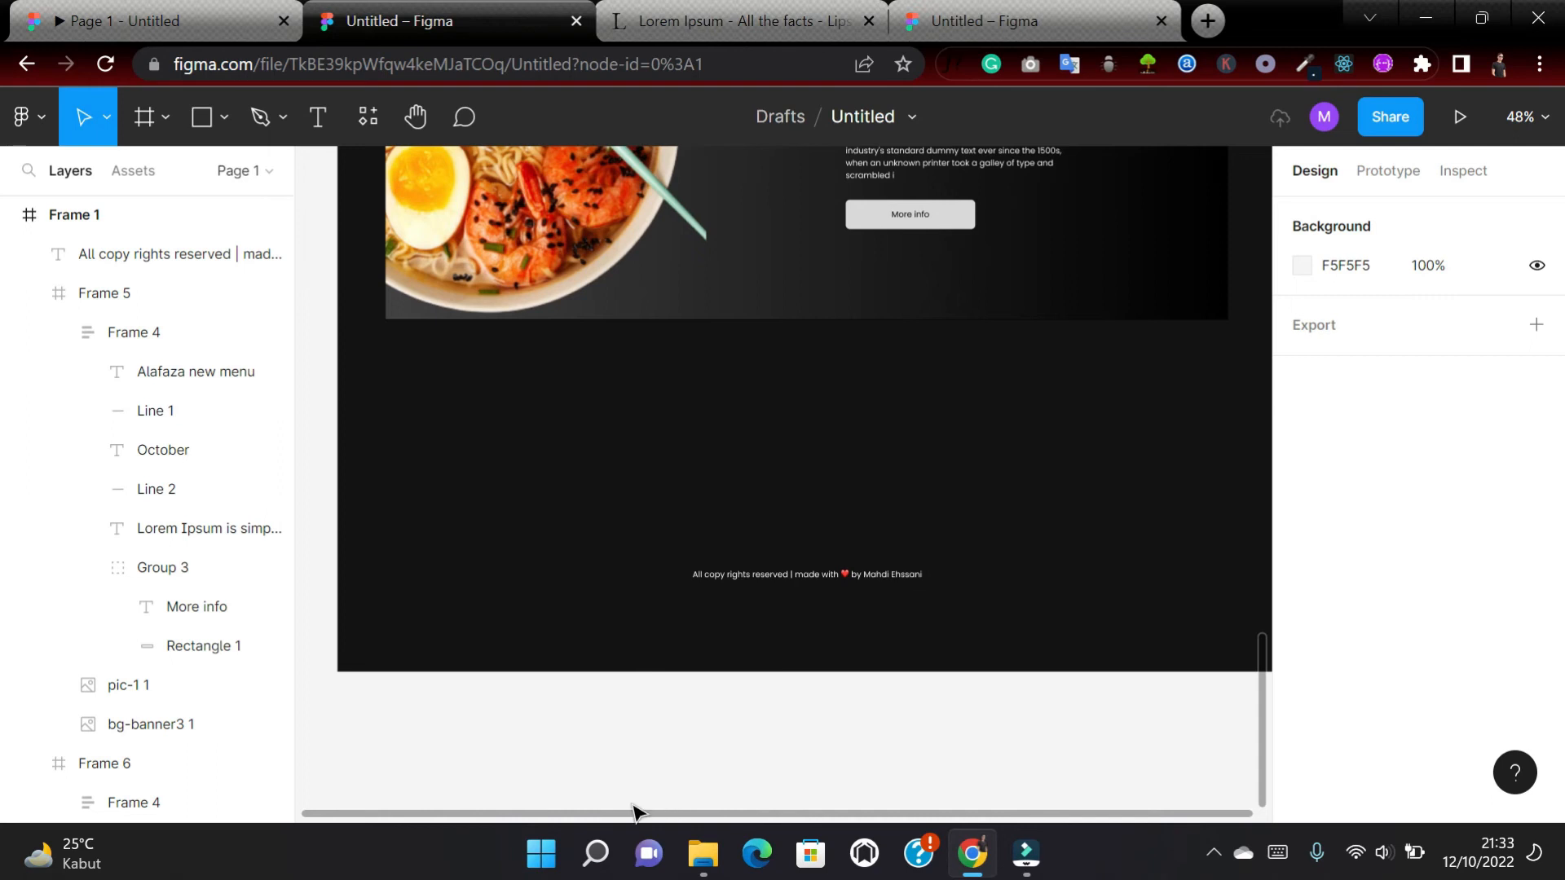
# Import the facebook, instagram, twitter and youtube icons from the assets folder onto the canvas near Frame 1's lower right corner.
pyautogui.click(704, 856)
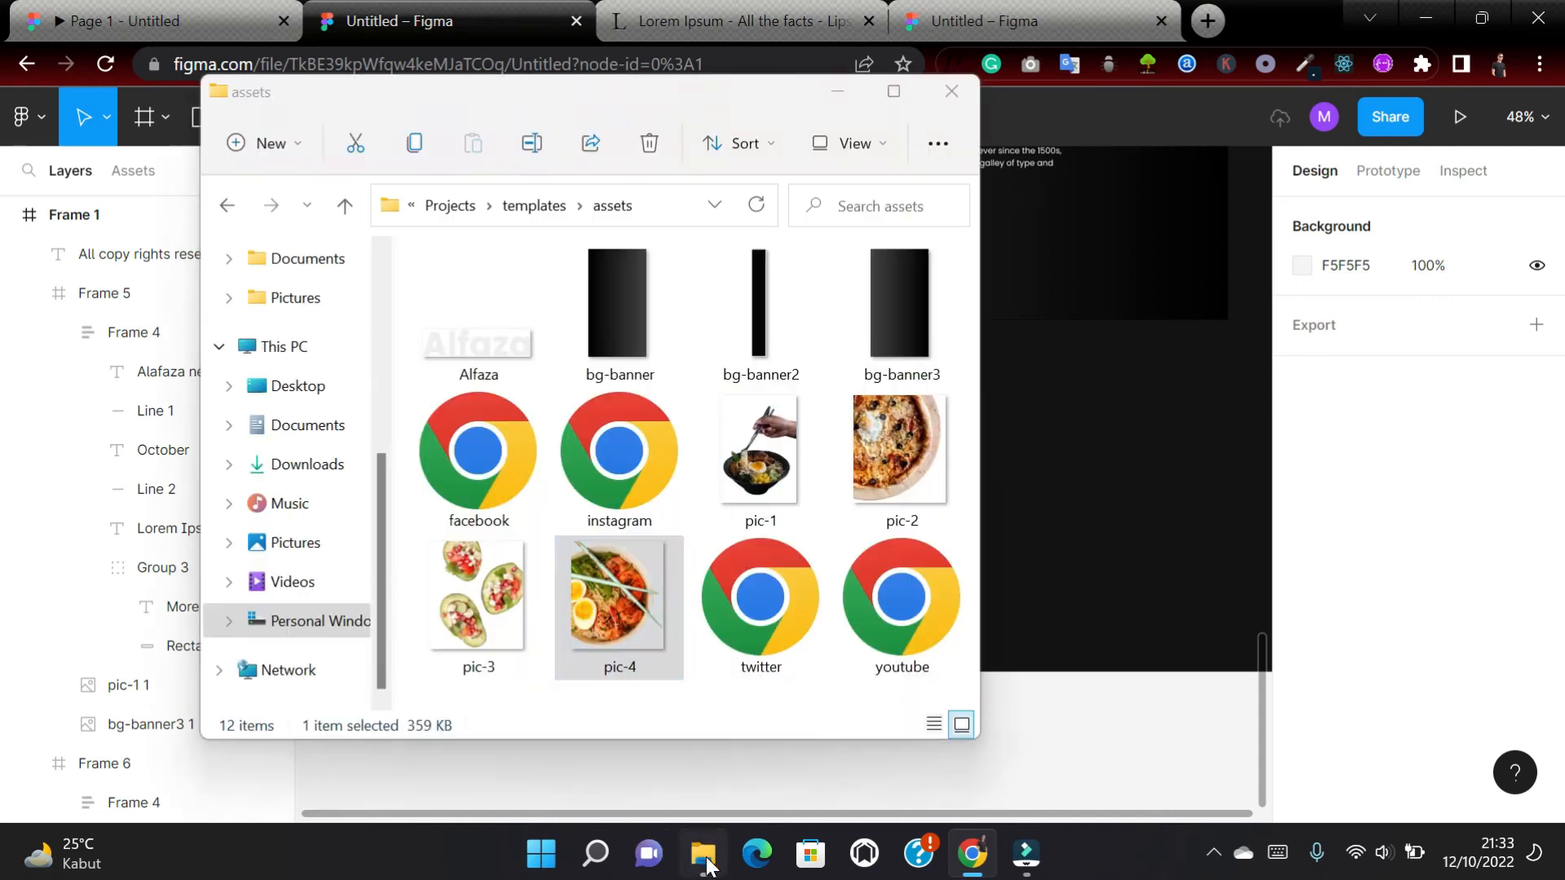
pyautogui.click(445, 449)
pyautogui.keyDown('ctrl'); pyautogui.click(607, 451); pyautogui.keyUp('ctrl')
pyautogui.keyDown('ctrl'); pyautogui.click(761, 598); pyautogui.keyUp('ctrl')
pyautogui.keyDown('ctrl'); pyautogui.click(918, 609); pyautogui.keyUp('ctrl')
pyautogui.moveTo(623, 475); pyautogui.dragTo(1044, 526)
pyautogui.hscroll(4, 1041, 522)
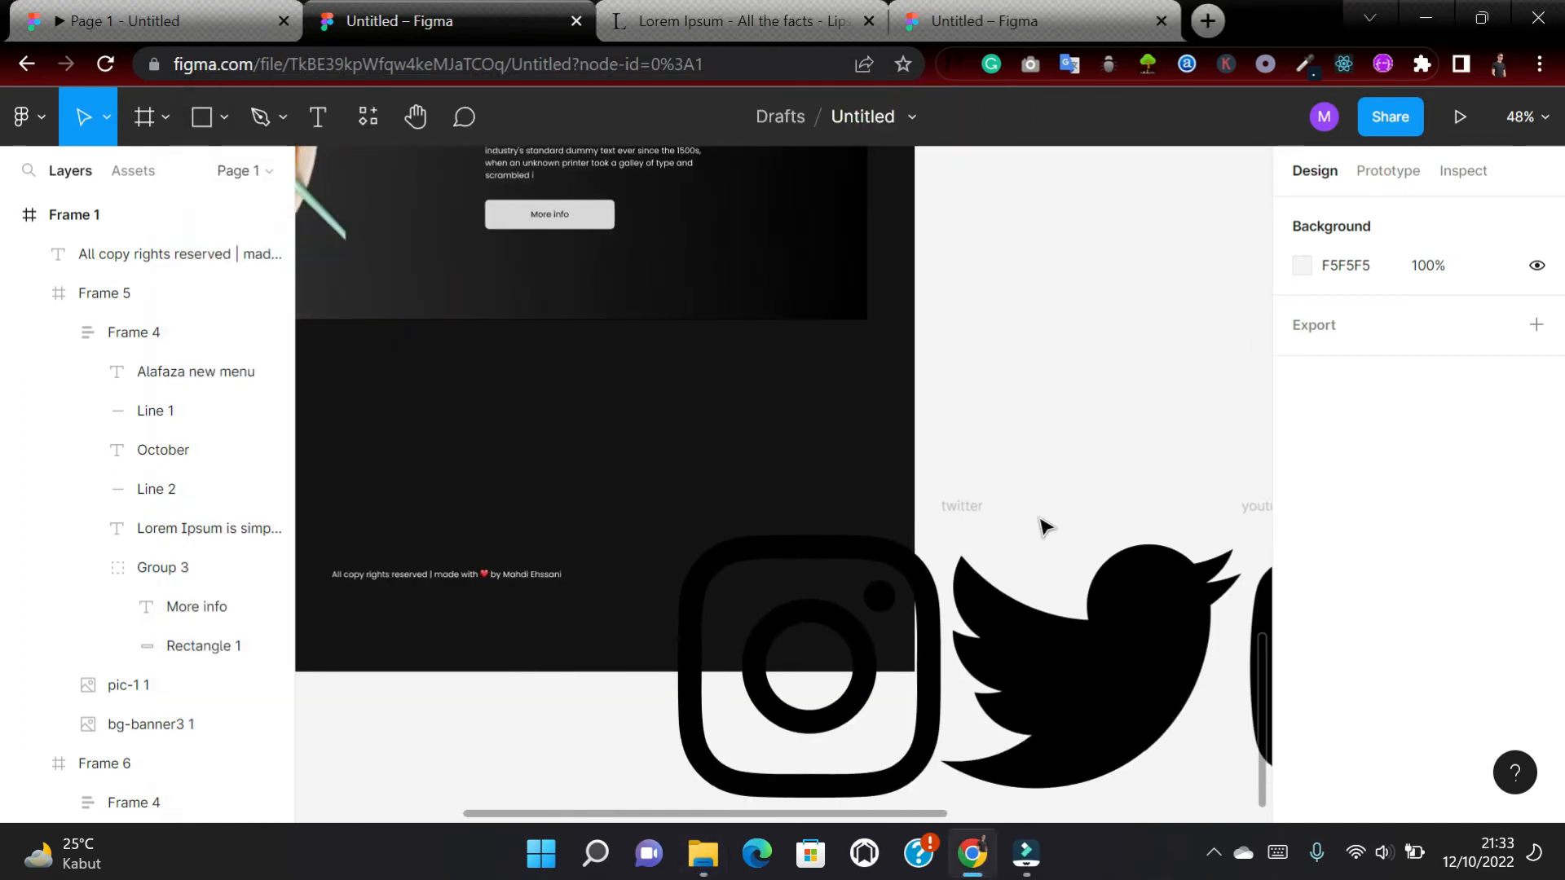
pyautogui.scroll(-2, 1041, 522)
pyautogui.scroll(-4, 1041, 522)
pyautogui.hscroll(3, 1041, 522)
pyautogui.hscroll(2, 1046, 528)
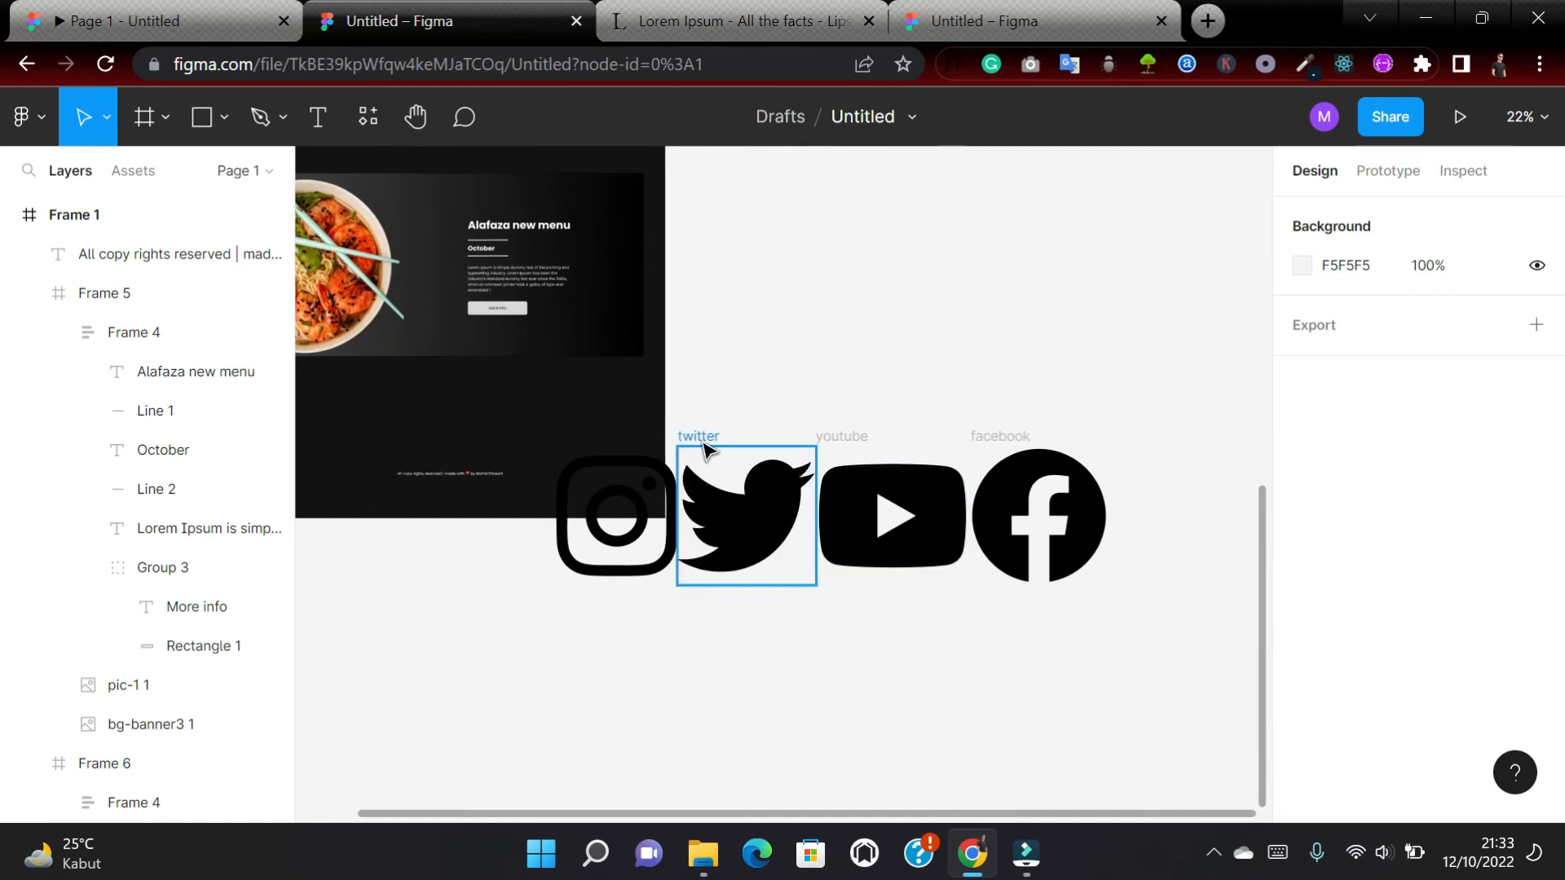
# Move the instagram icon off Frame 1 to the empty canvas below, at about X 1166, Y 3970.
pyautogui.click(596, 440)
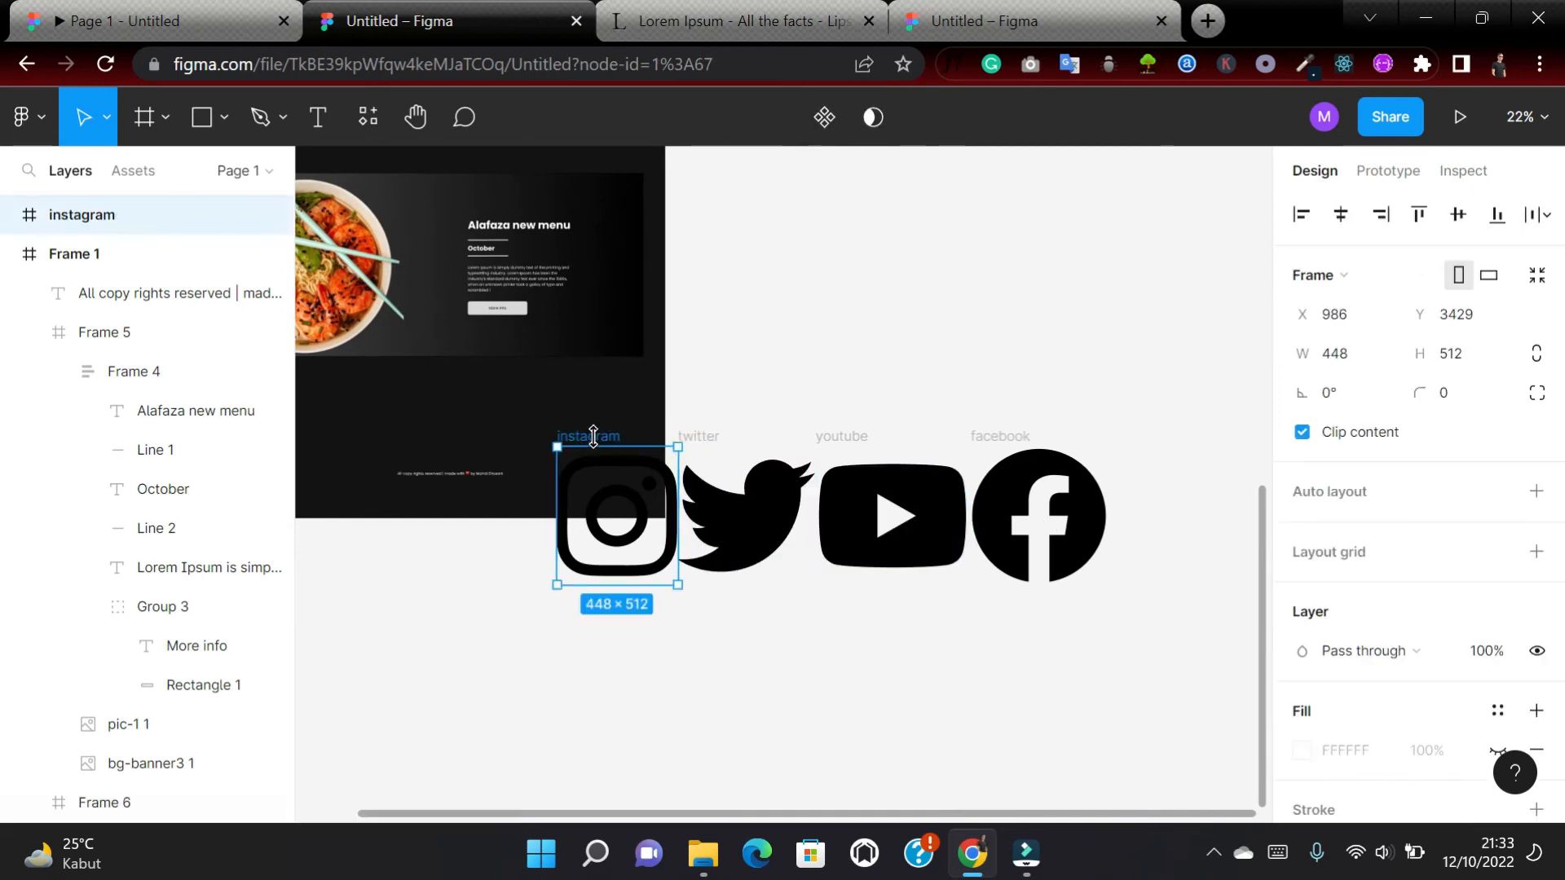
pyautogui.moveTo(593, 437); pyautogui.dragTo(639, 585)
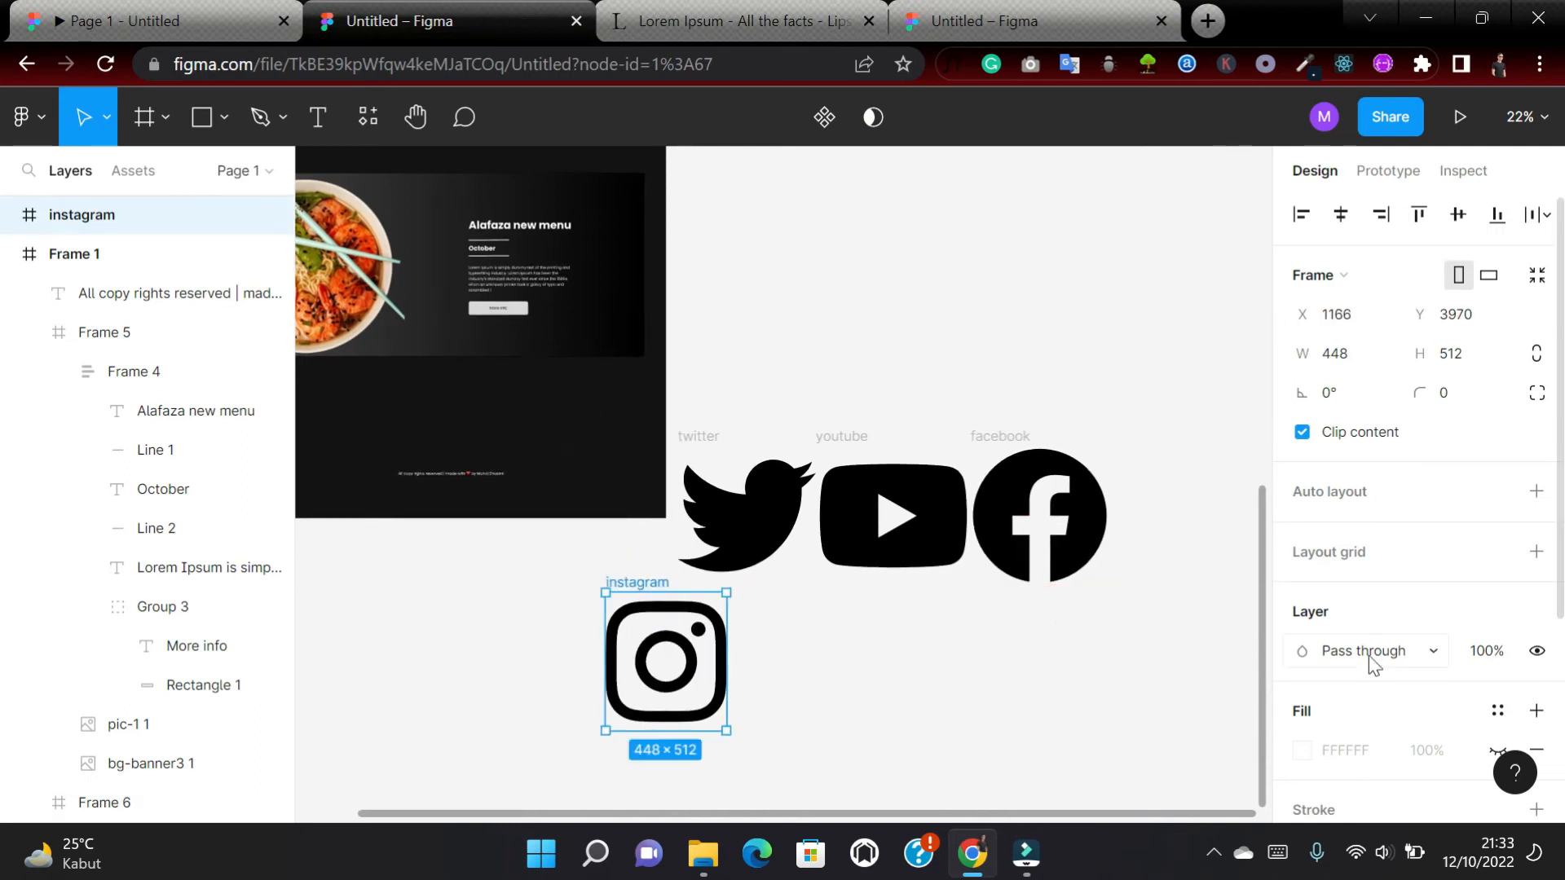
pyautogui.scroll(-3, 1357, 581)
pyautogui.scroll(-1, 1360, 620)
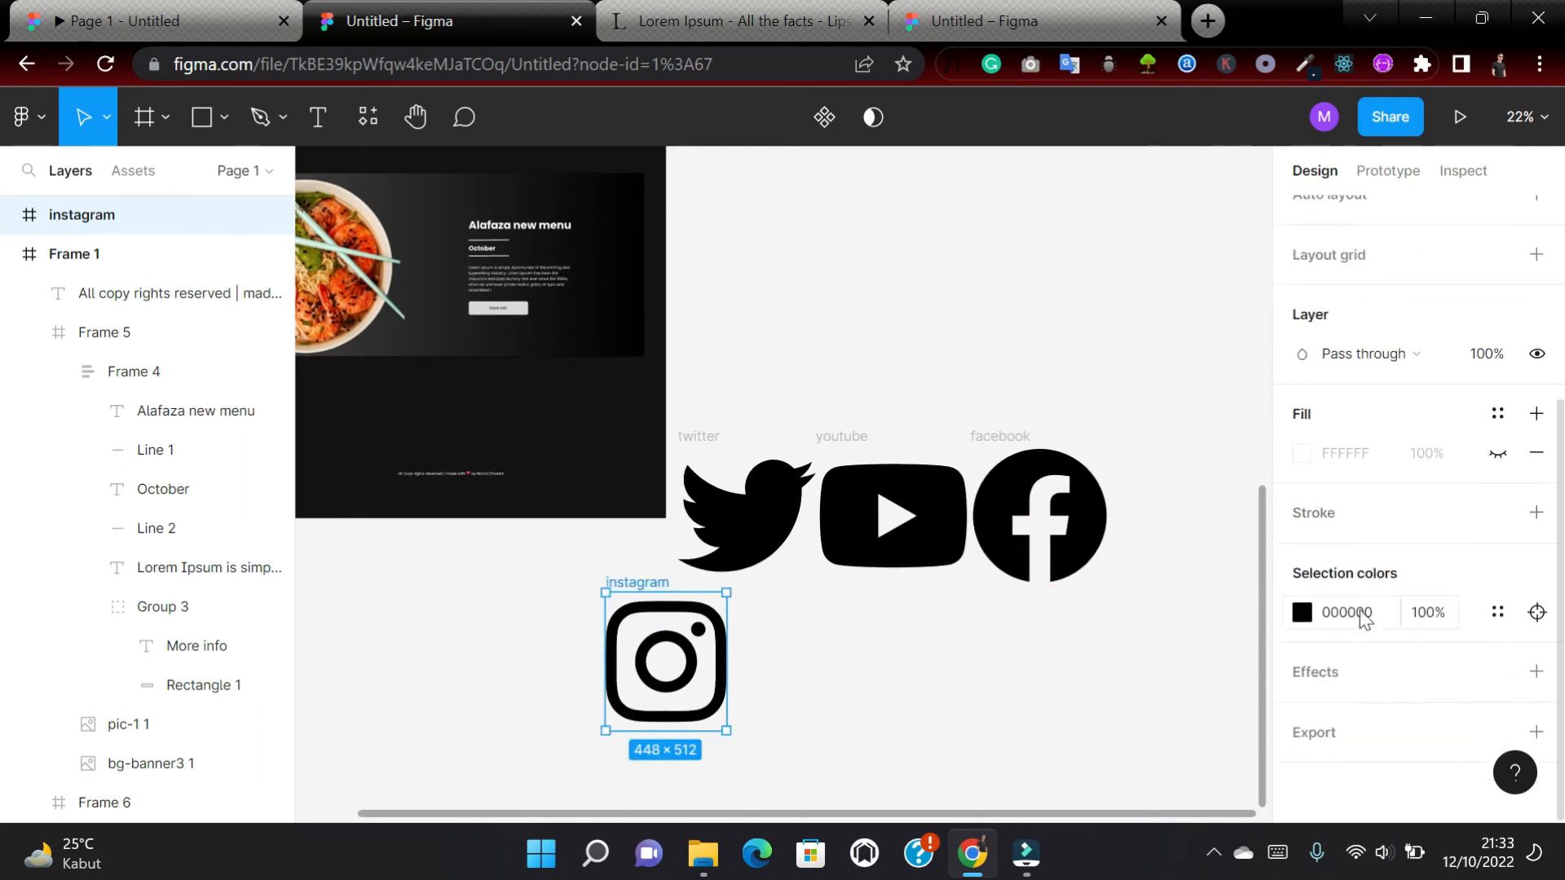
pyautogui.scroll(5, 1370, 603)
# Set the instagram icon's width and height to 120.
pyautogui.click(1358, 354)
pyautogui.press('BackSpace')
pyautogui.write('120')
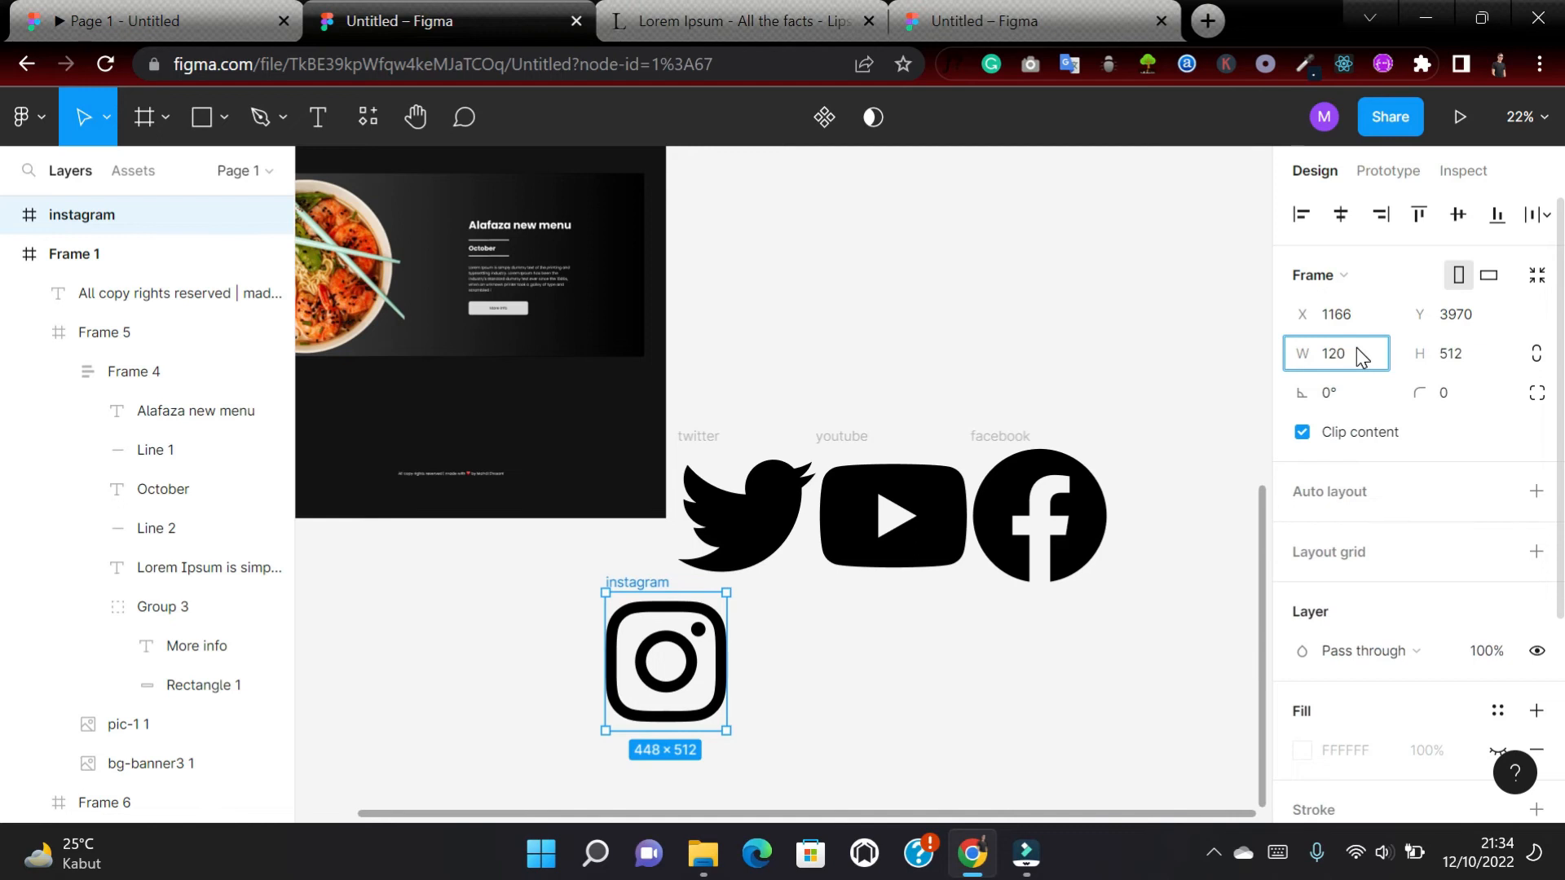
pyautogui.click(1447, 436)
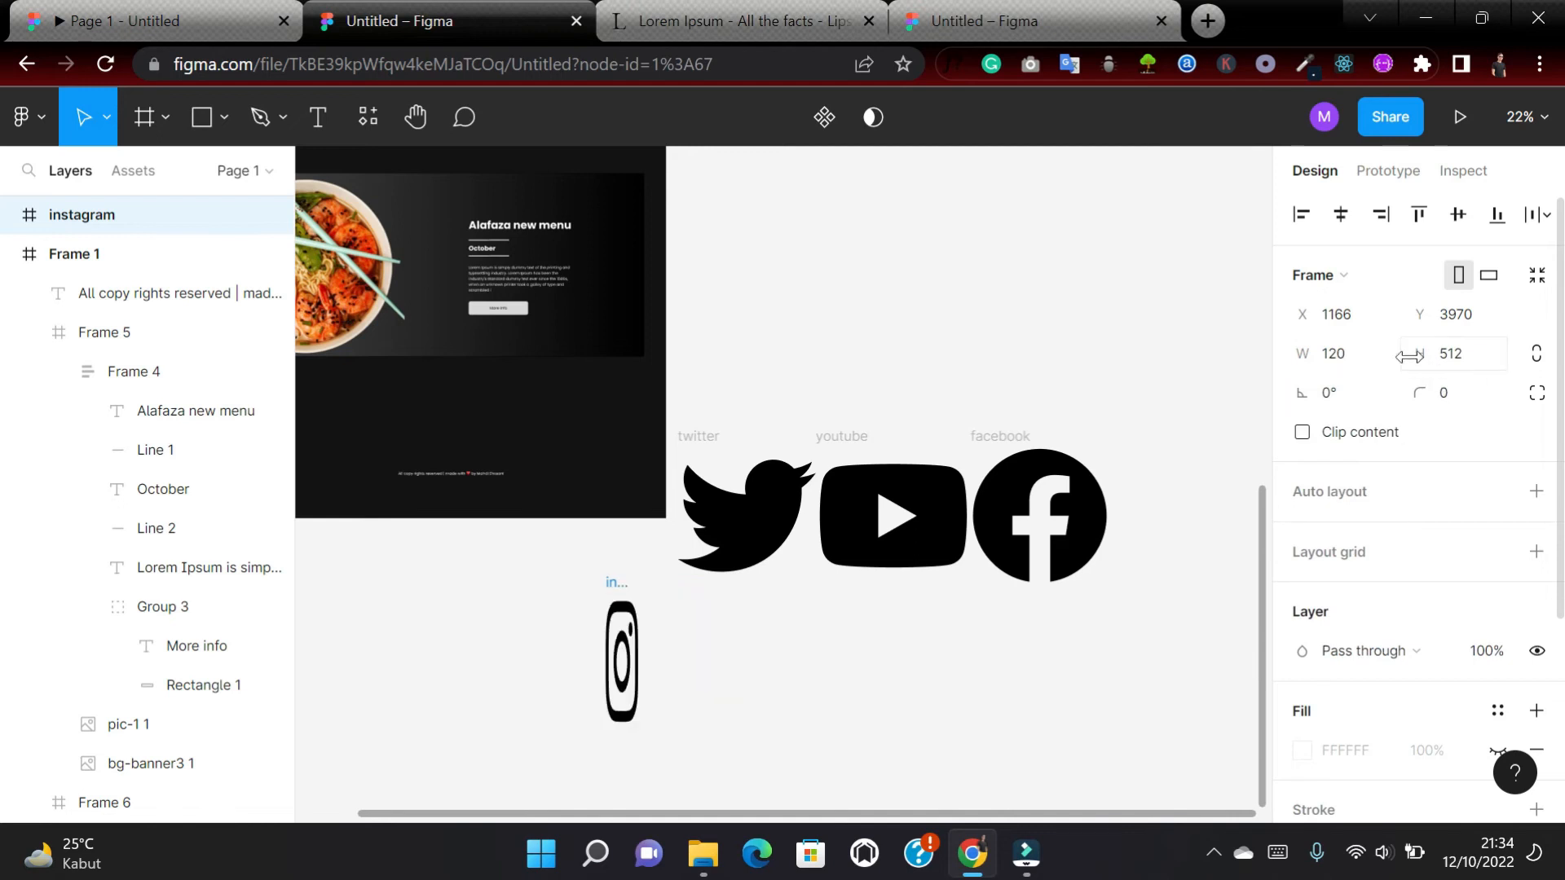
pyautogui.click(1472, 353)
pyautogui.write('120')
pyautogui.click(1484, 432)
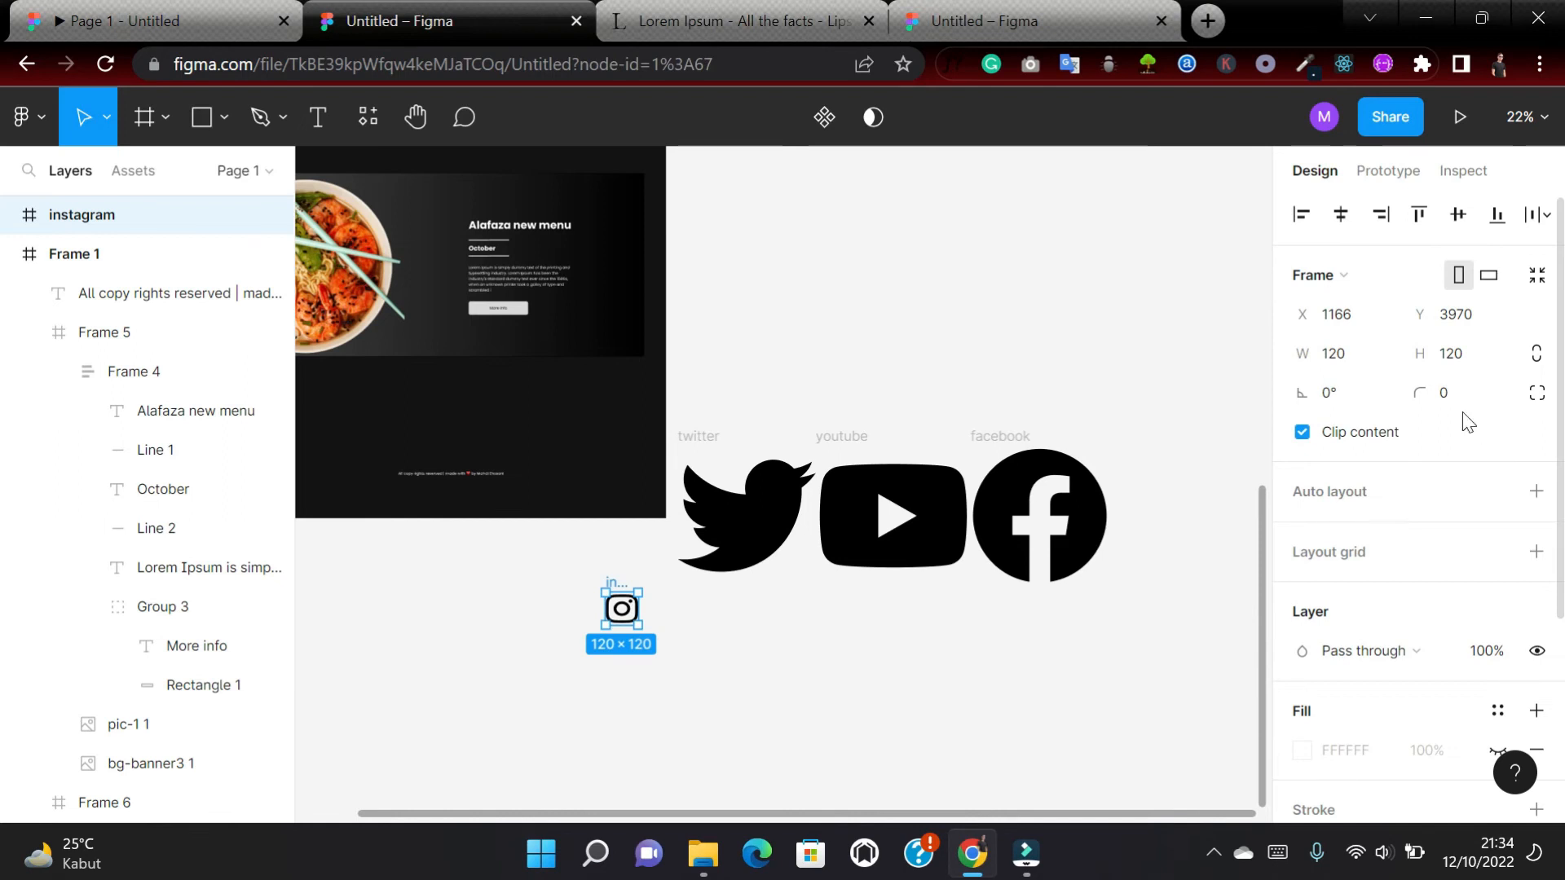
# Set the instagram icon's width and height to 100.
pyautogui.click(1365, 357)
pyautogui.write('100')
pyautogui.click(1460, 351)
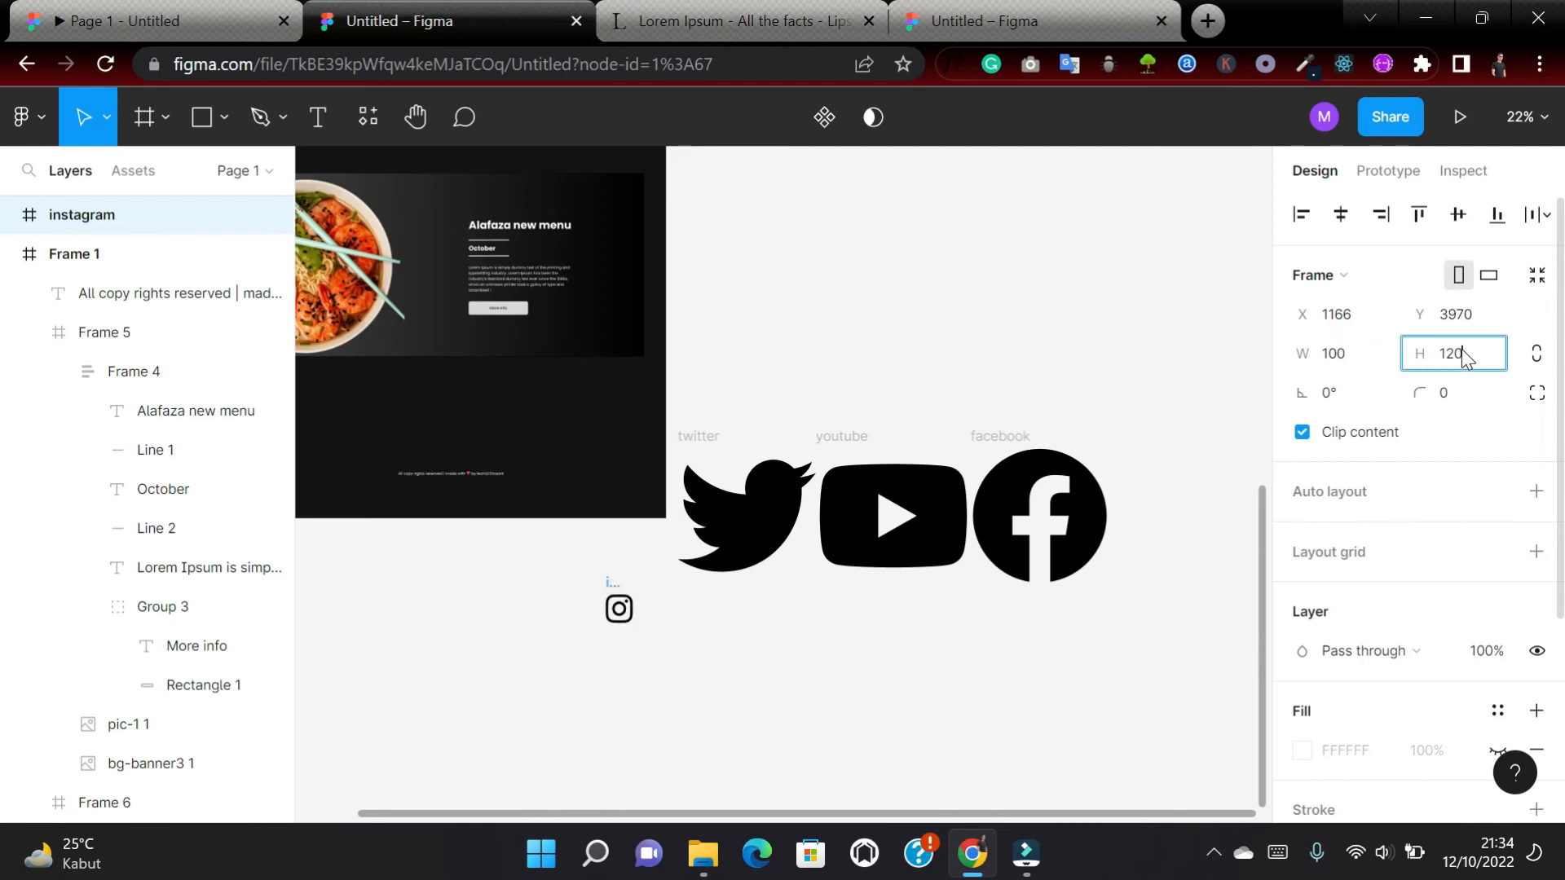
pyautogui.write('100')
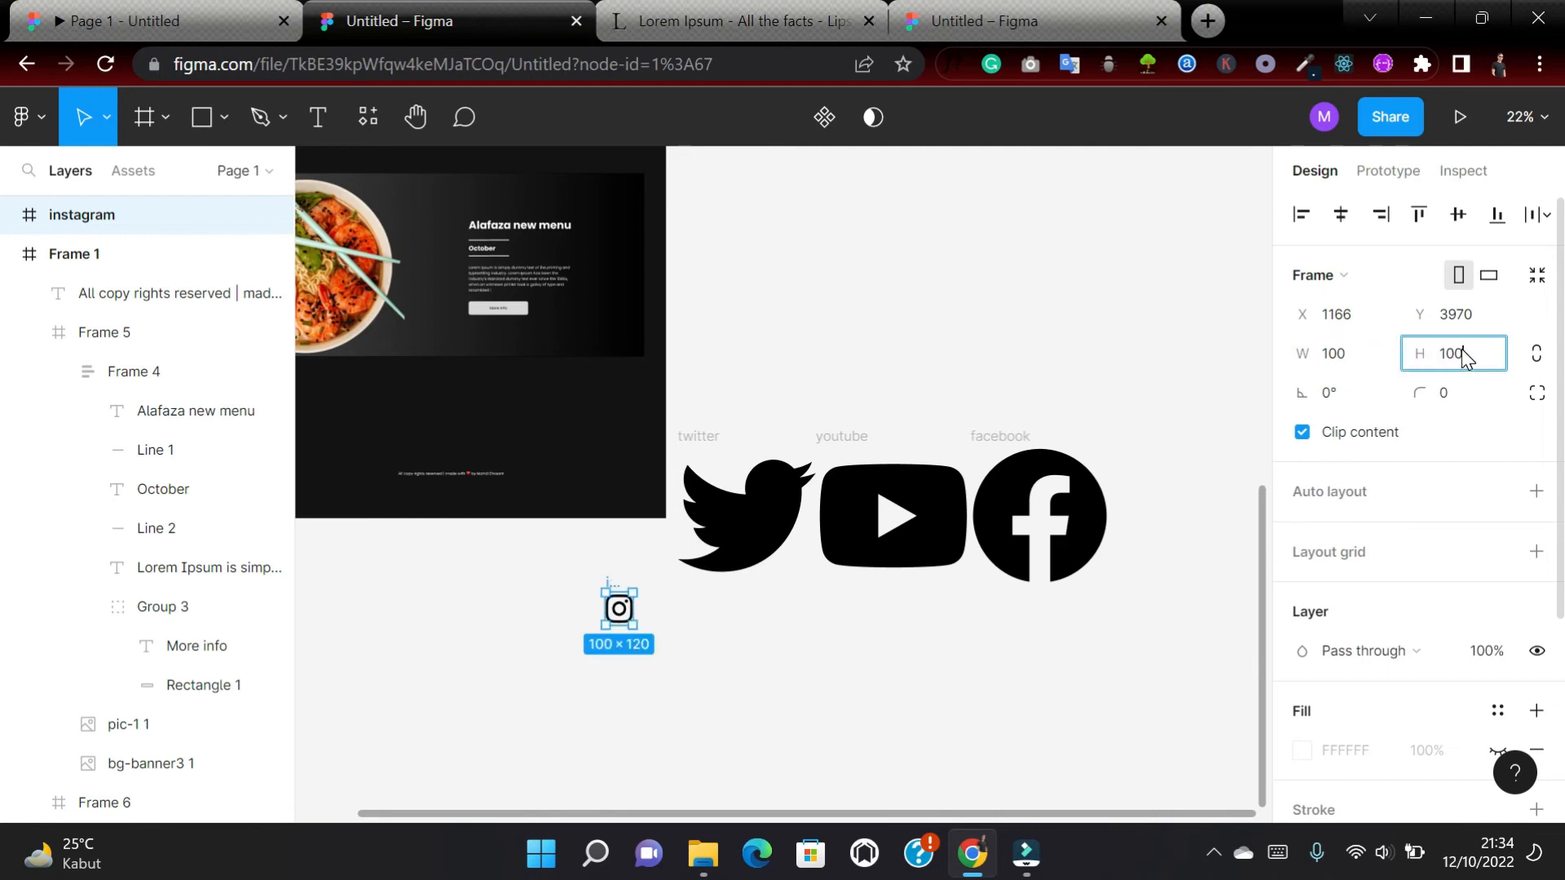
pyautogui.click(1485, 410)
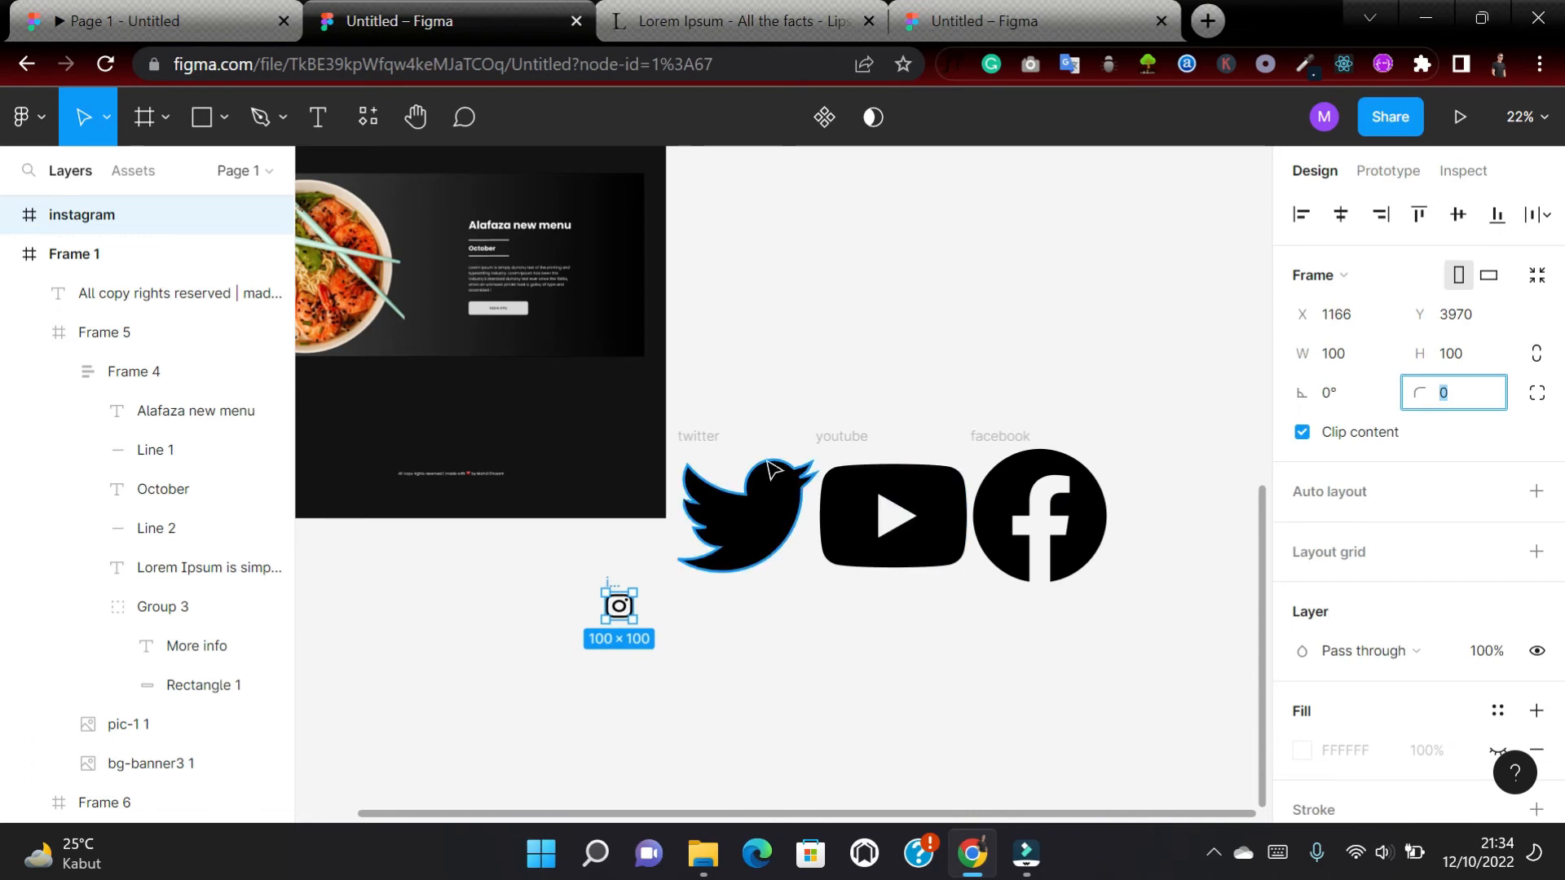
# Resize the twitter icon to 100 × 100.
pyautogui.click(702, 426)
pyautogui.click(1343, 357)
pyautogui.write('100')
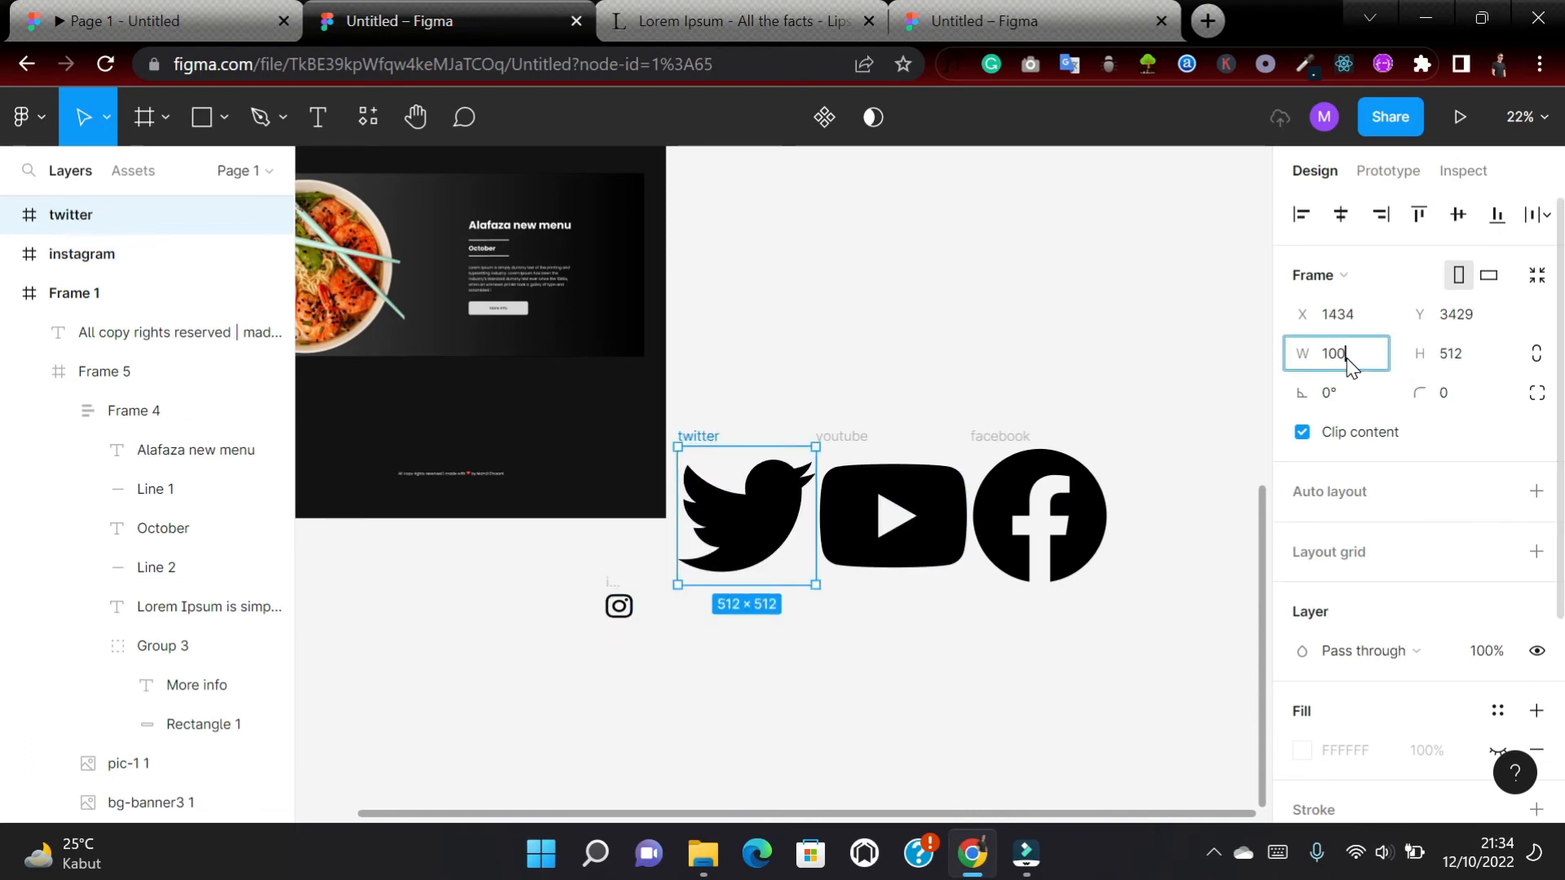
pyautogui.click(1461, 348)
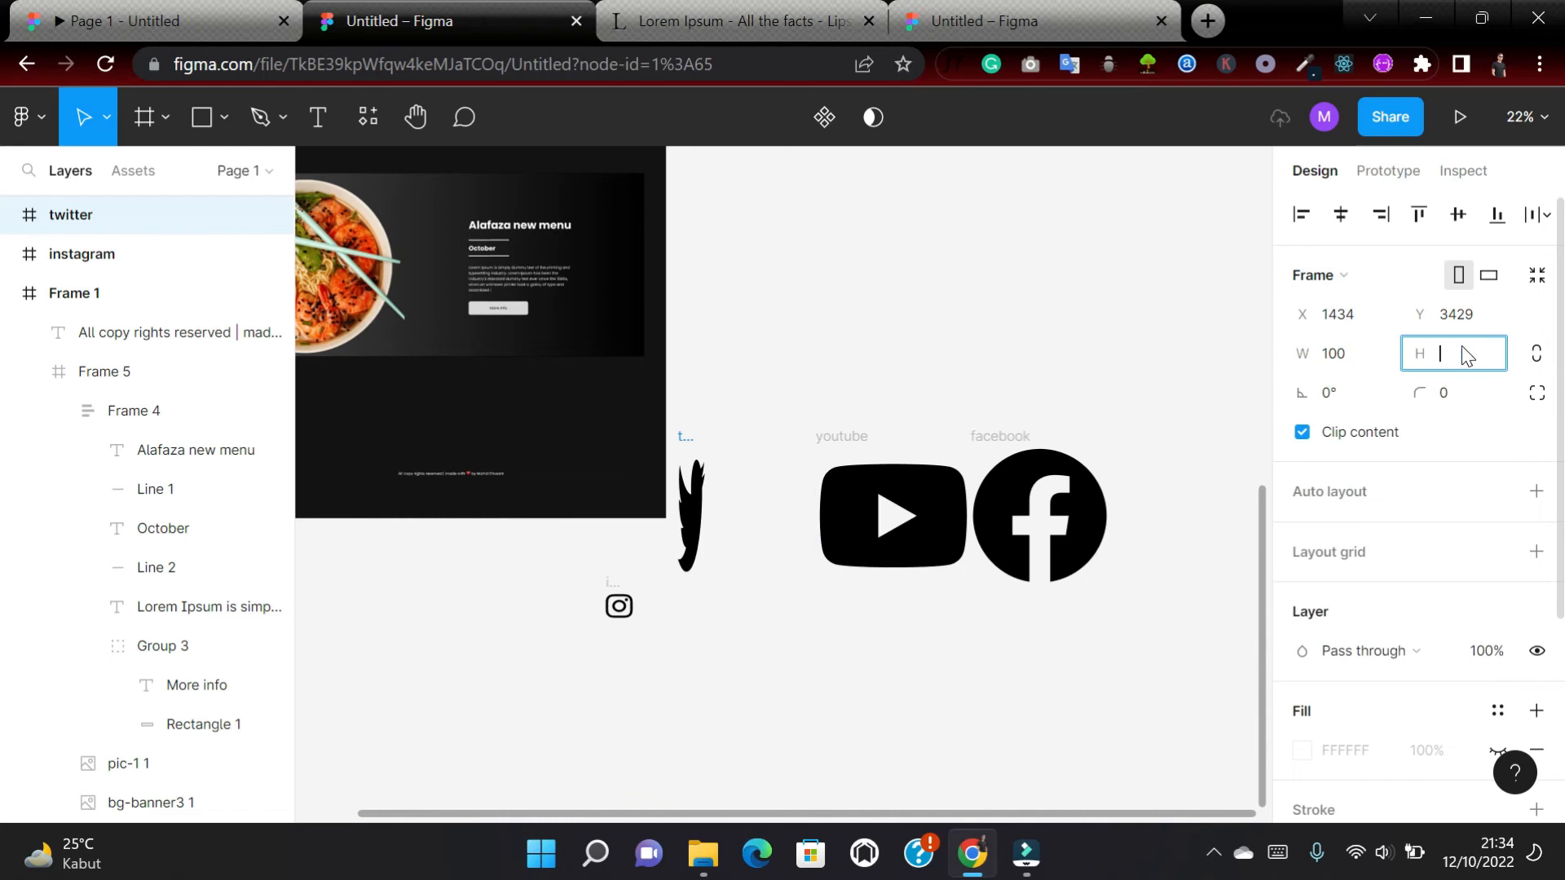
pyautogui.write('100')
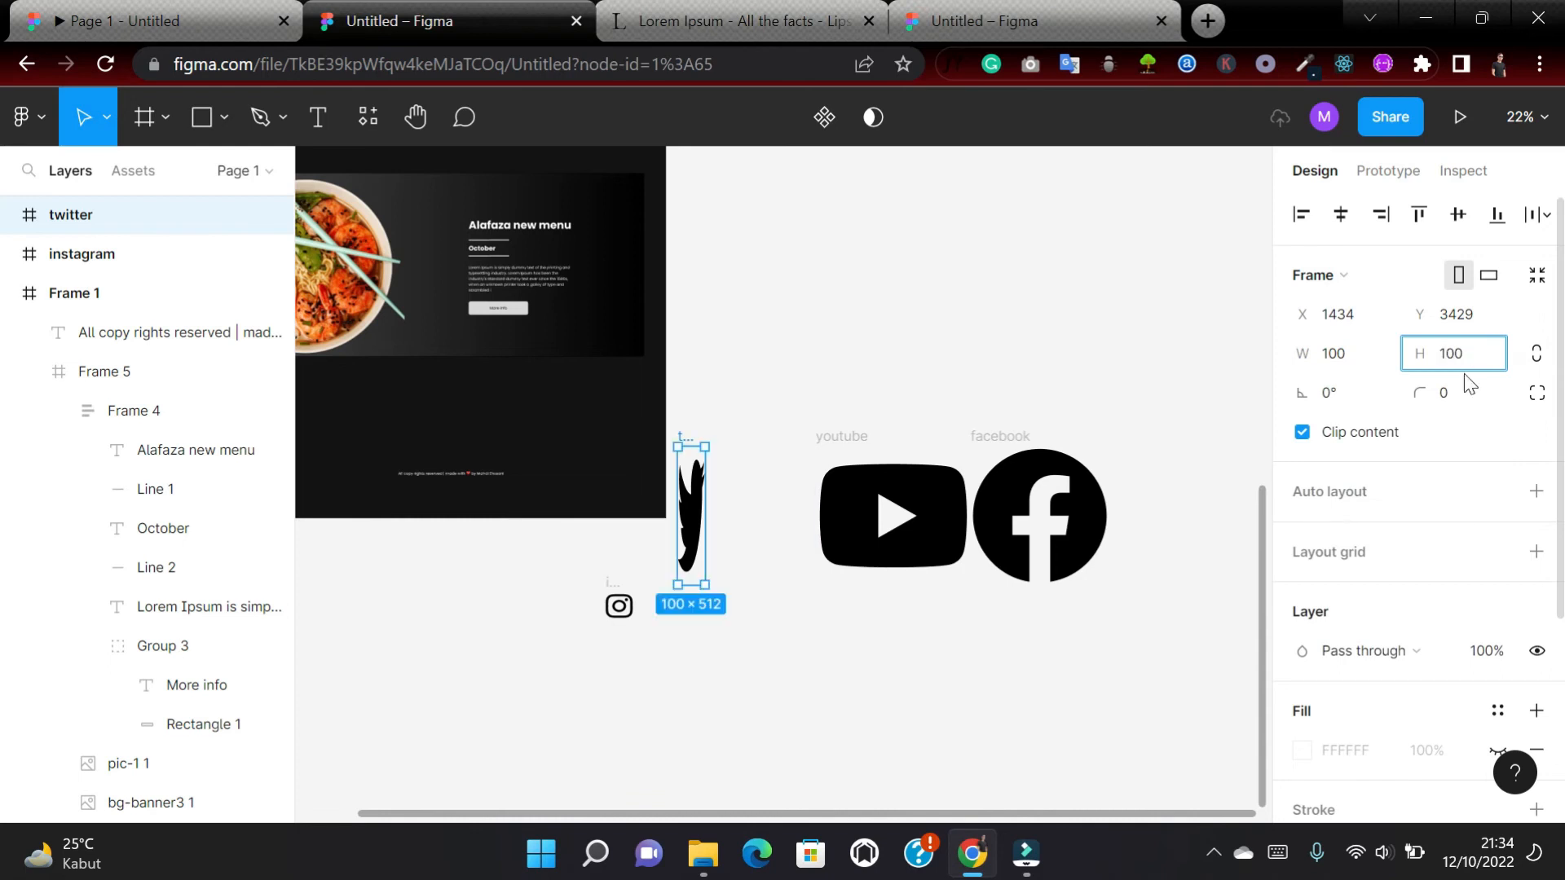
pyautogui.press('Return')
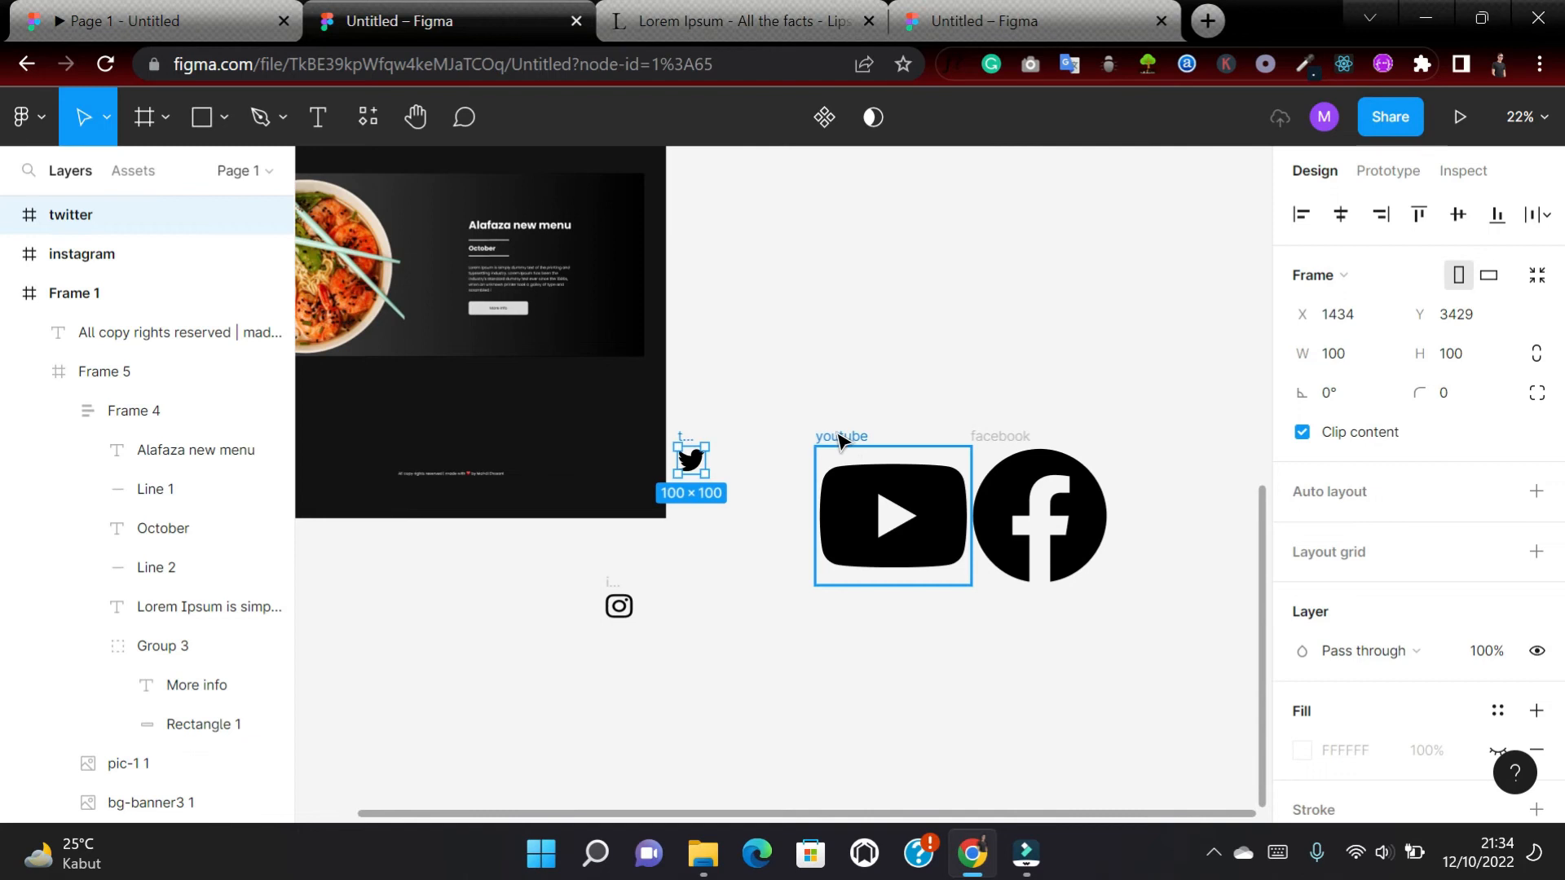
# Resize the youtube icon to 100 × 100 and turn off its content clipping.
pyautogui.click(839, 440)
pyautogui.click(1373, 354)
pyautogui.press('BackSpace')
pyautogui.press('BackSpace')
pyautogui.press('BackSpace')
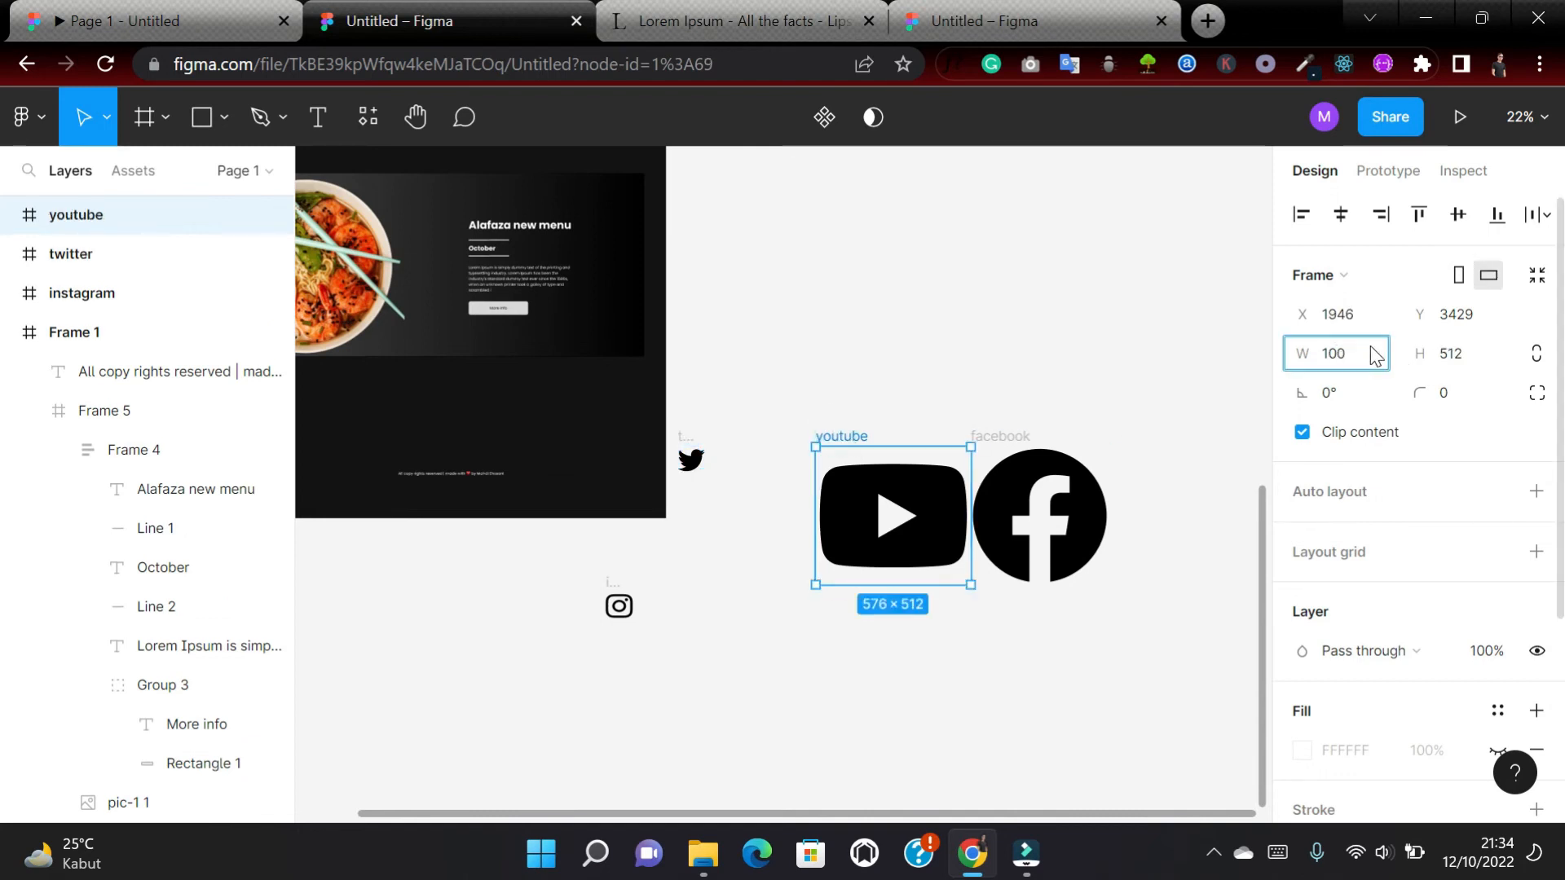
pyautogui.click(1456, 353)
pyautogui.write('1')
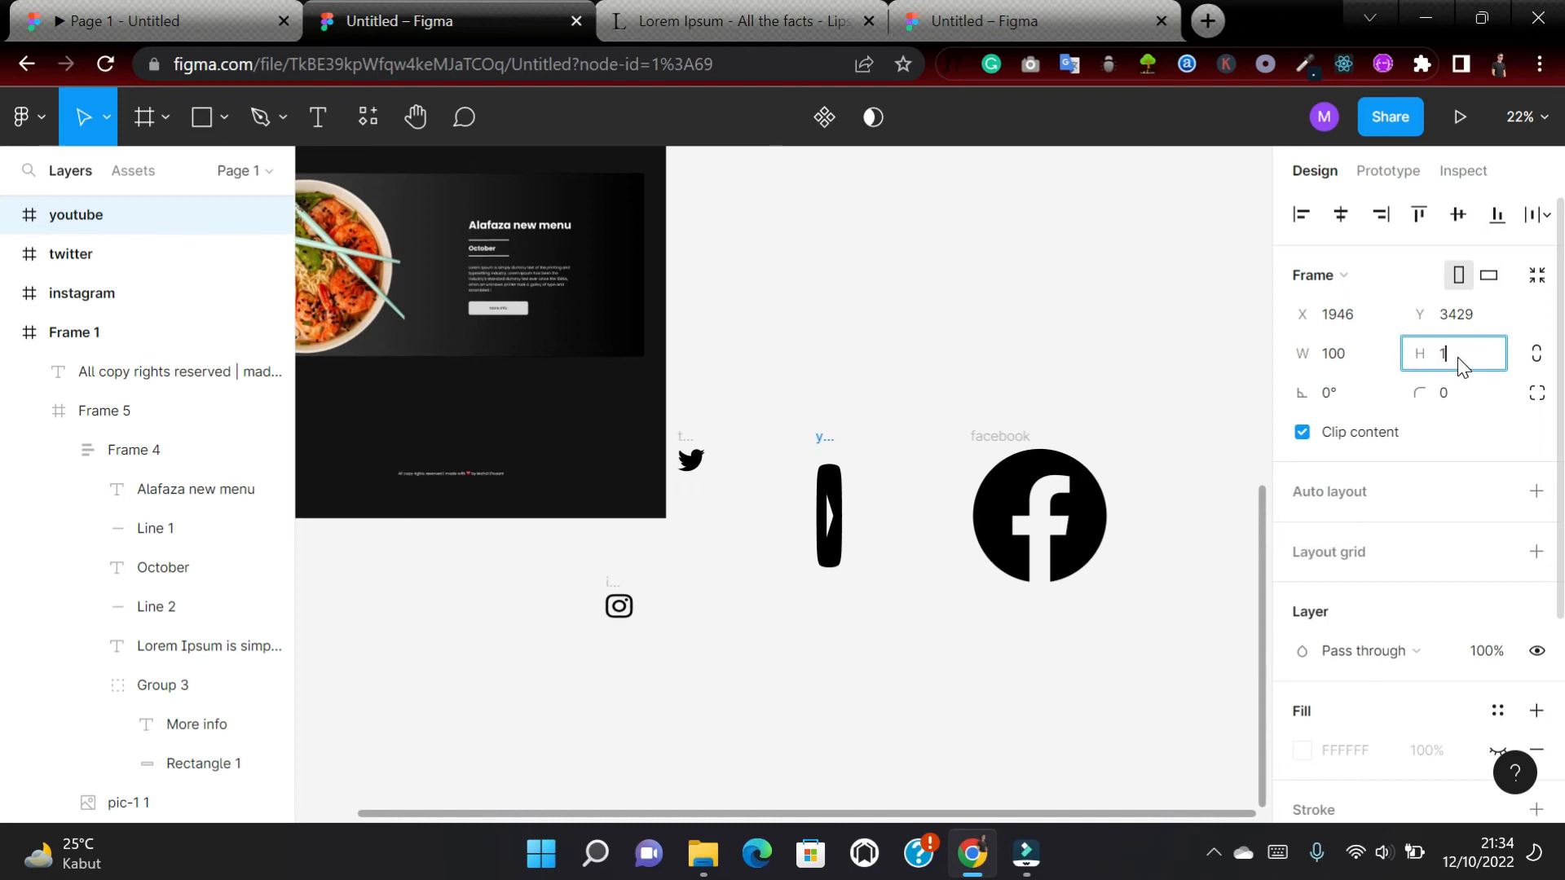
pyautogui.write('00')
pyautogui.click(1493, 448)
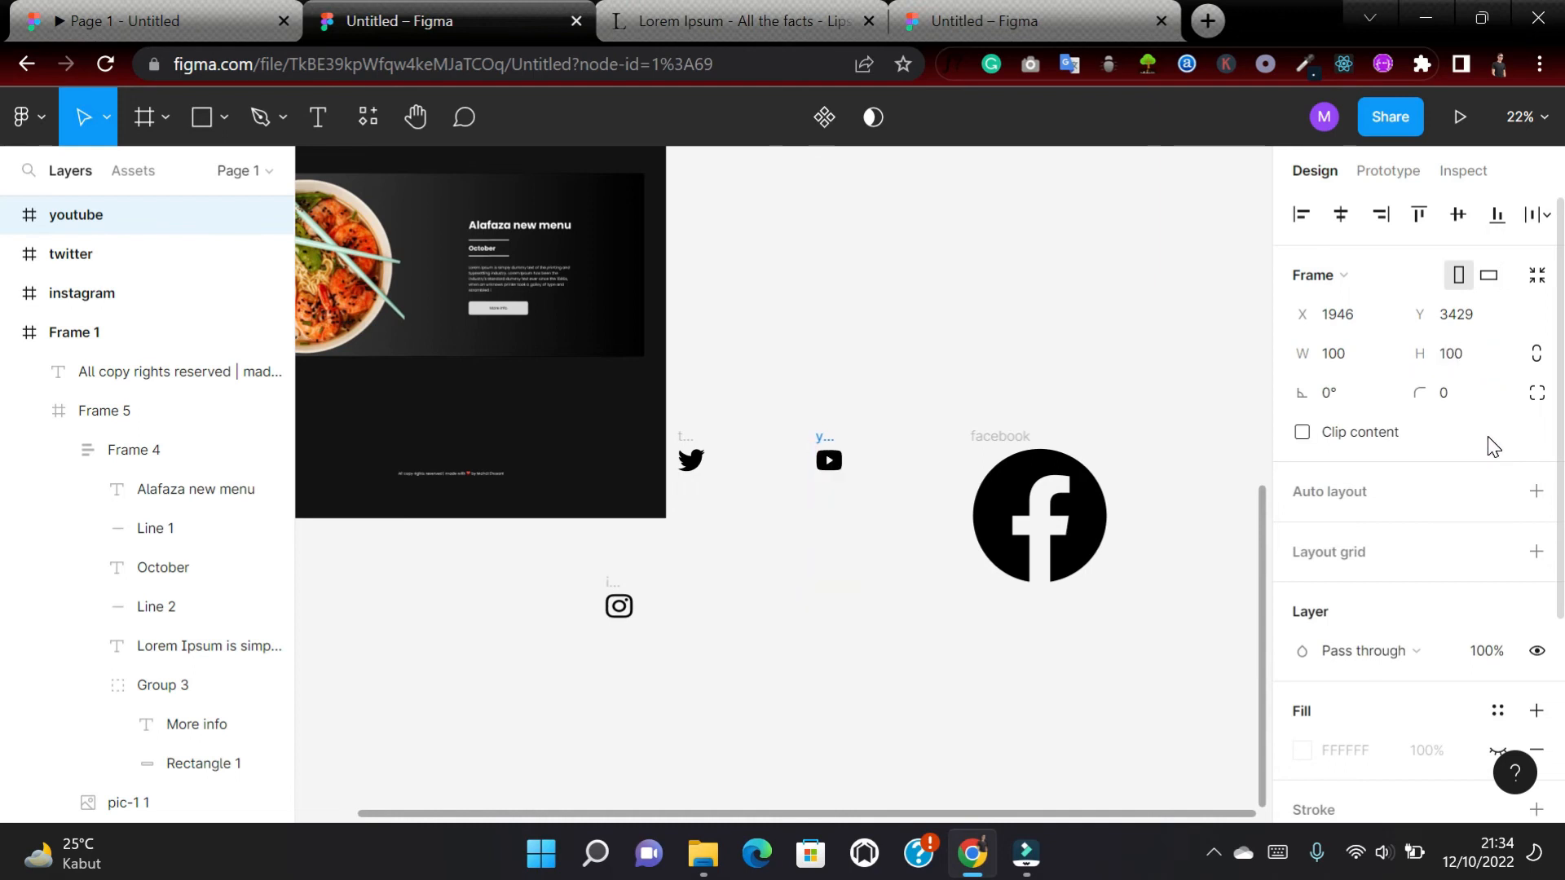
# Resize the facebook icon to 100 × 100 and turn off its content clipping.
pyautogui.click(978, 440)
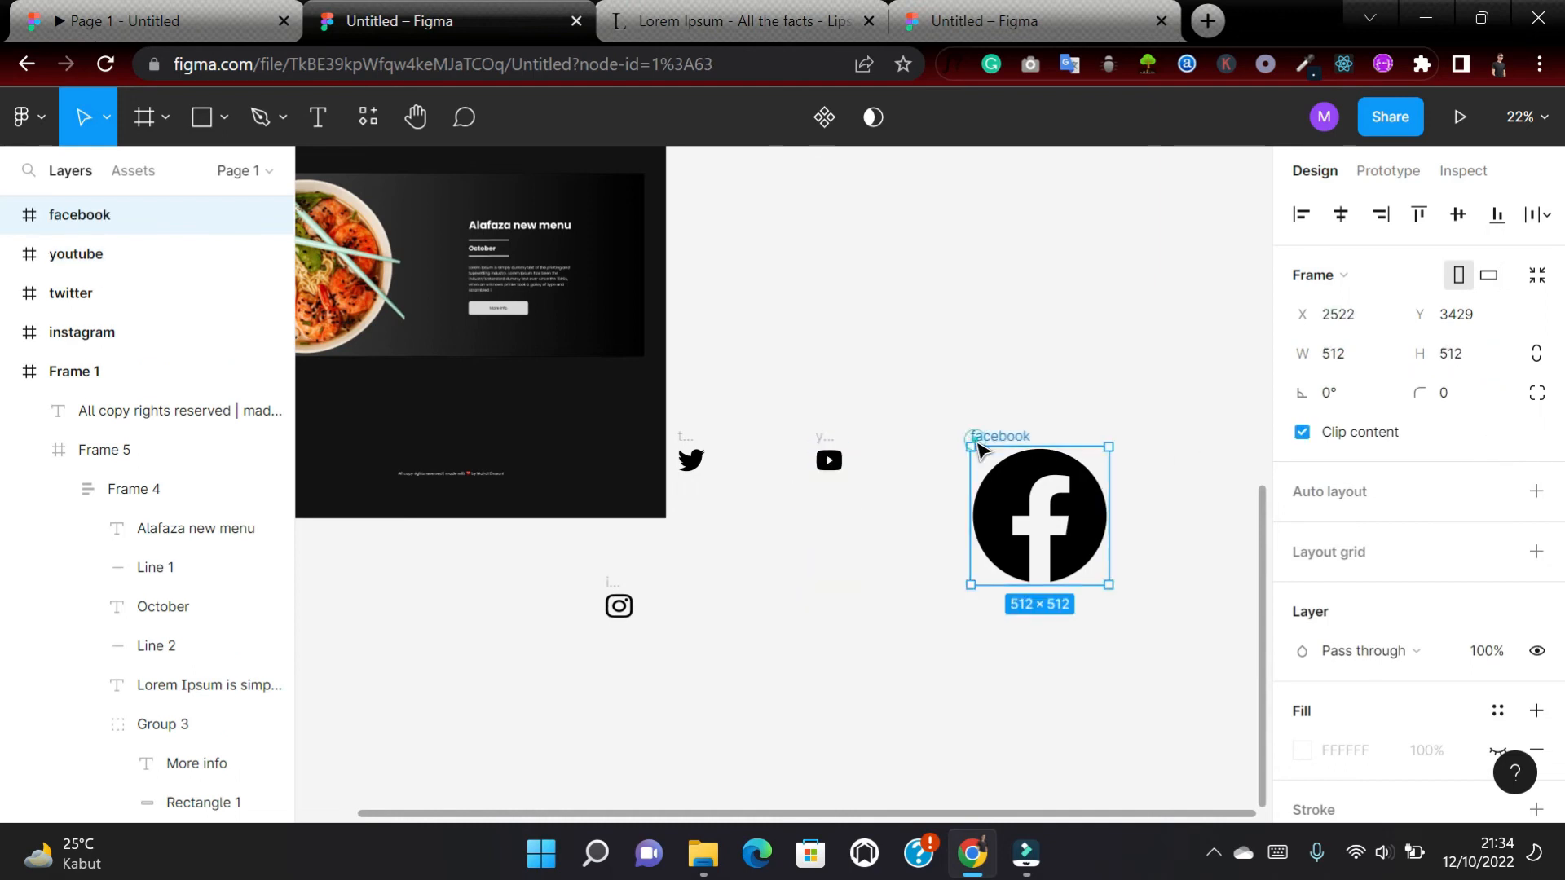
pyautogui.click(1358, 353)
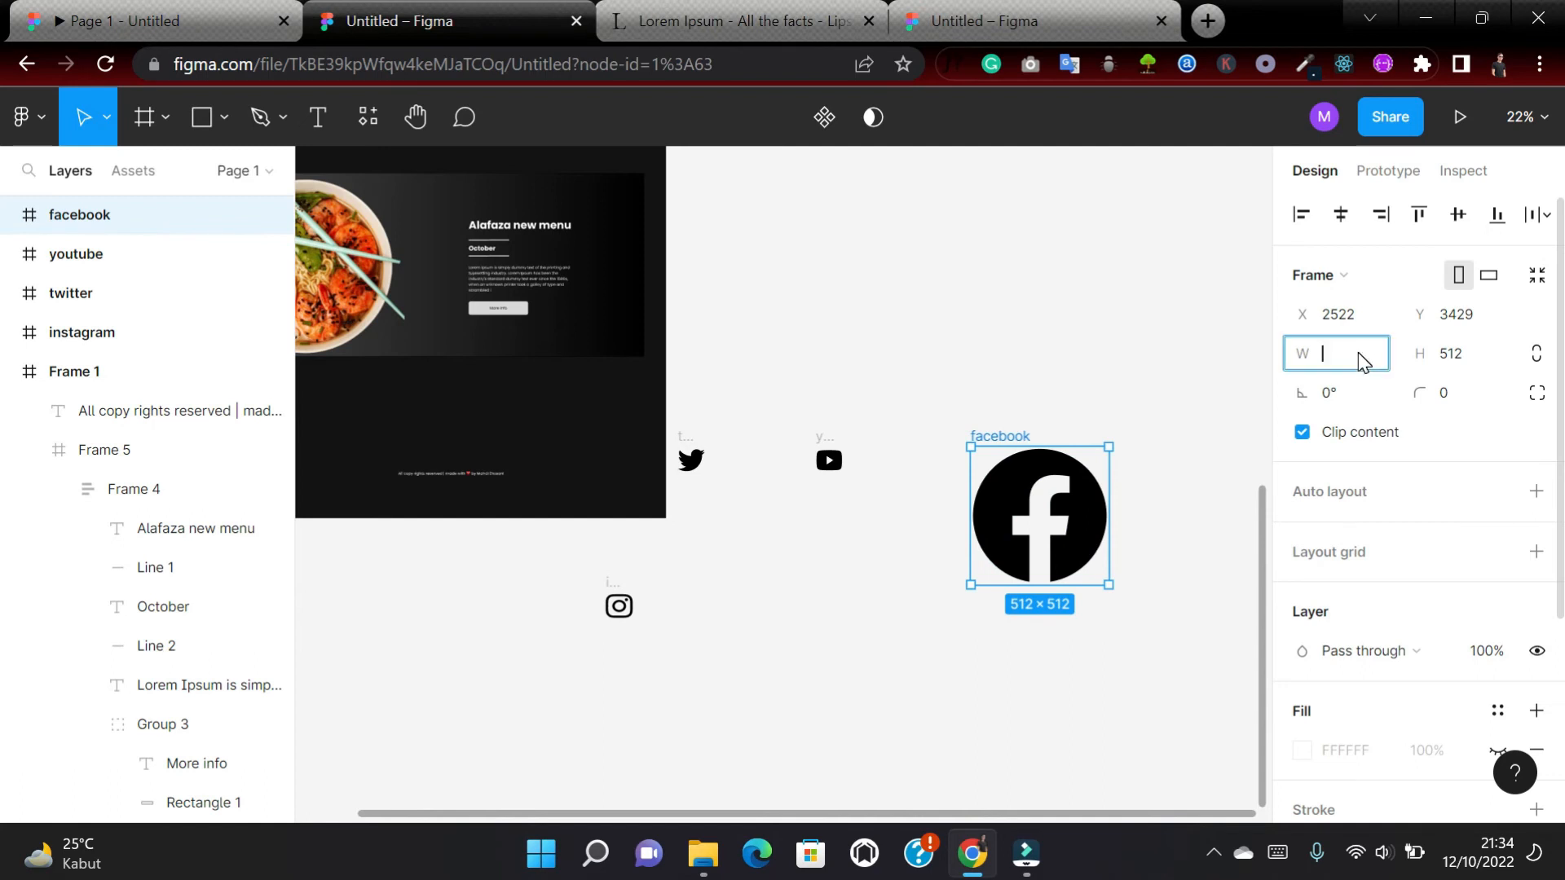
pyautogui.click(1467, 356)
pyautogui.write('10')
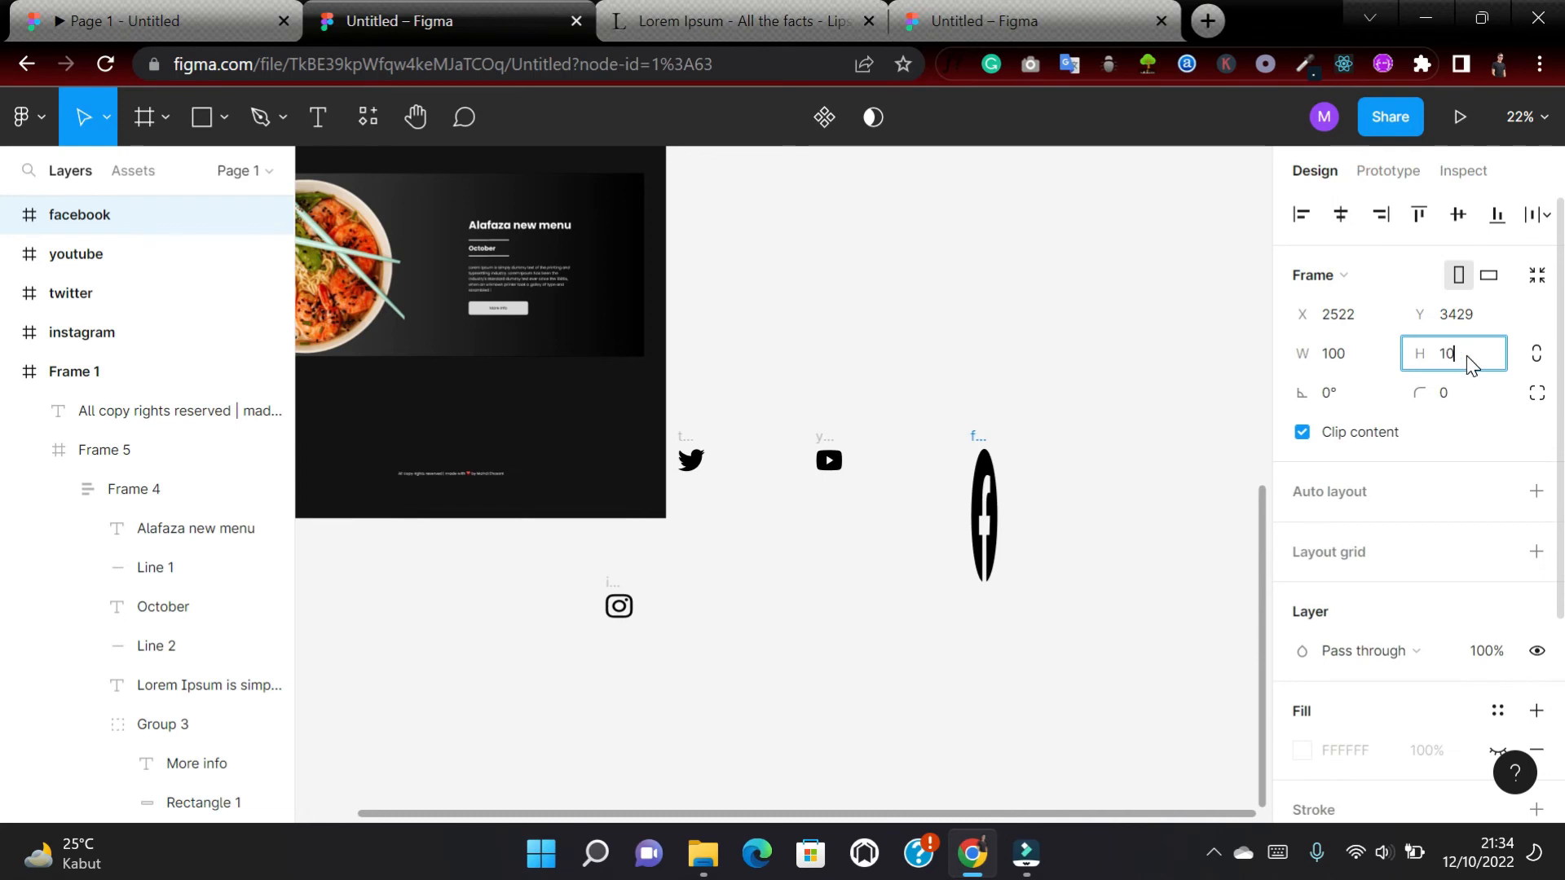
pyautogui.write('0')
pyautogui.press('Return')
pyautogui.click(1302, 432)
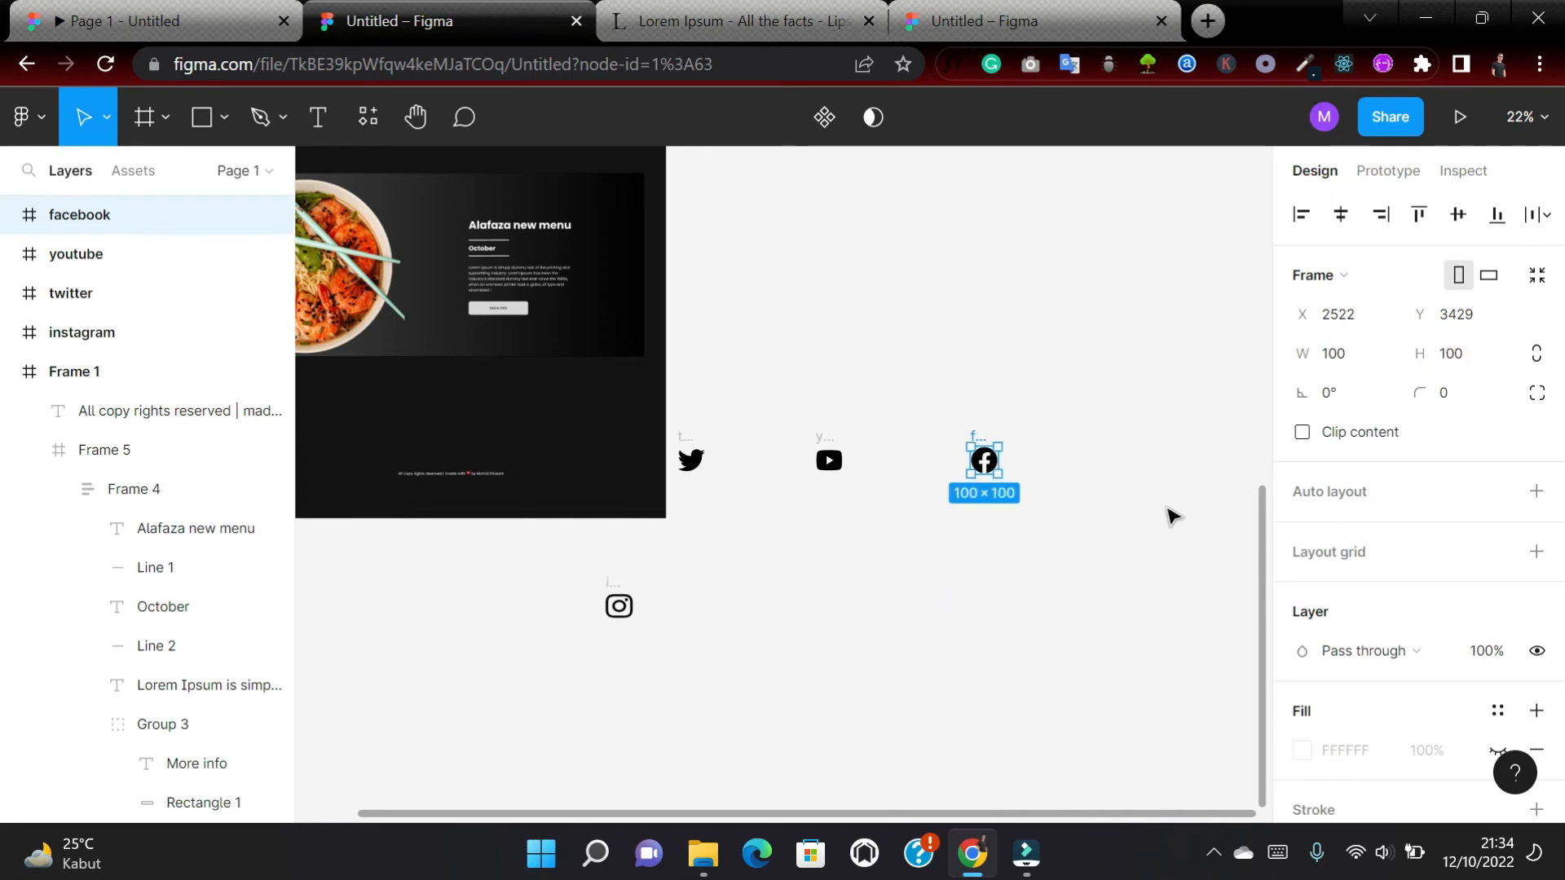
# Move the instagram icon into the row just right of the facebook icon and select all four icon shapes together.
pyautogui.click(610, 580)
pyautogui.moveTo(610, 581); pyautogui.dragTo(1025, 432)
pyautogui.moveTo(688, 421); pyautogui.dragTo(1048, 470)
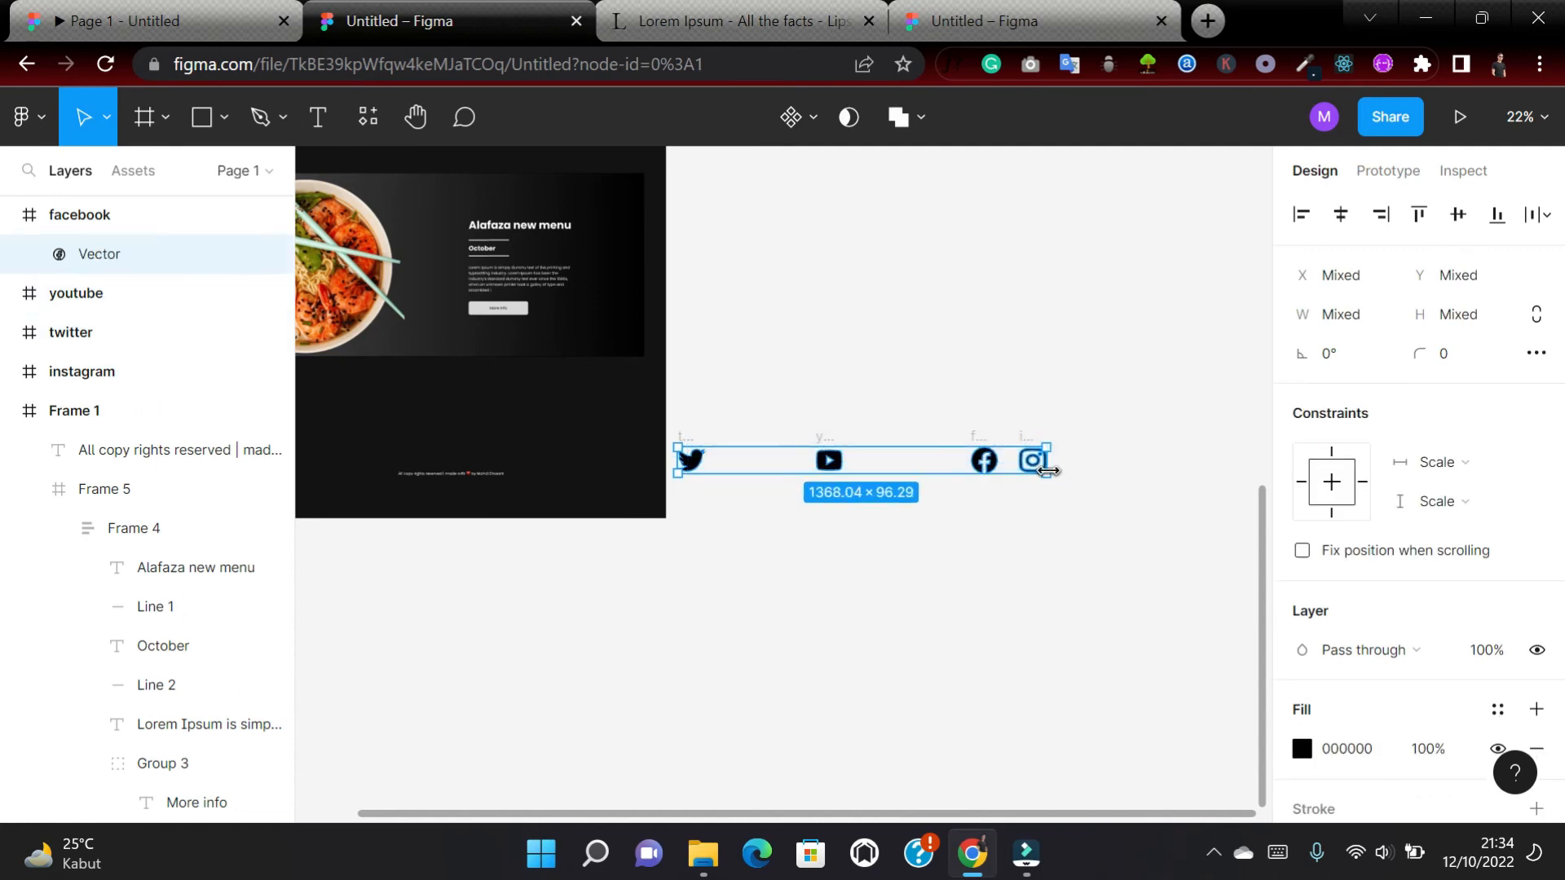
# Group the four social icon shapes and turn them into a horizontal auto layout with 20 spacing.
pyautogui.hotkey('ctrl', 'g')
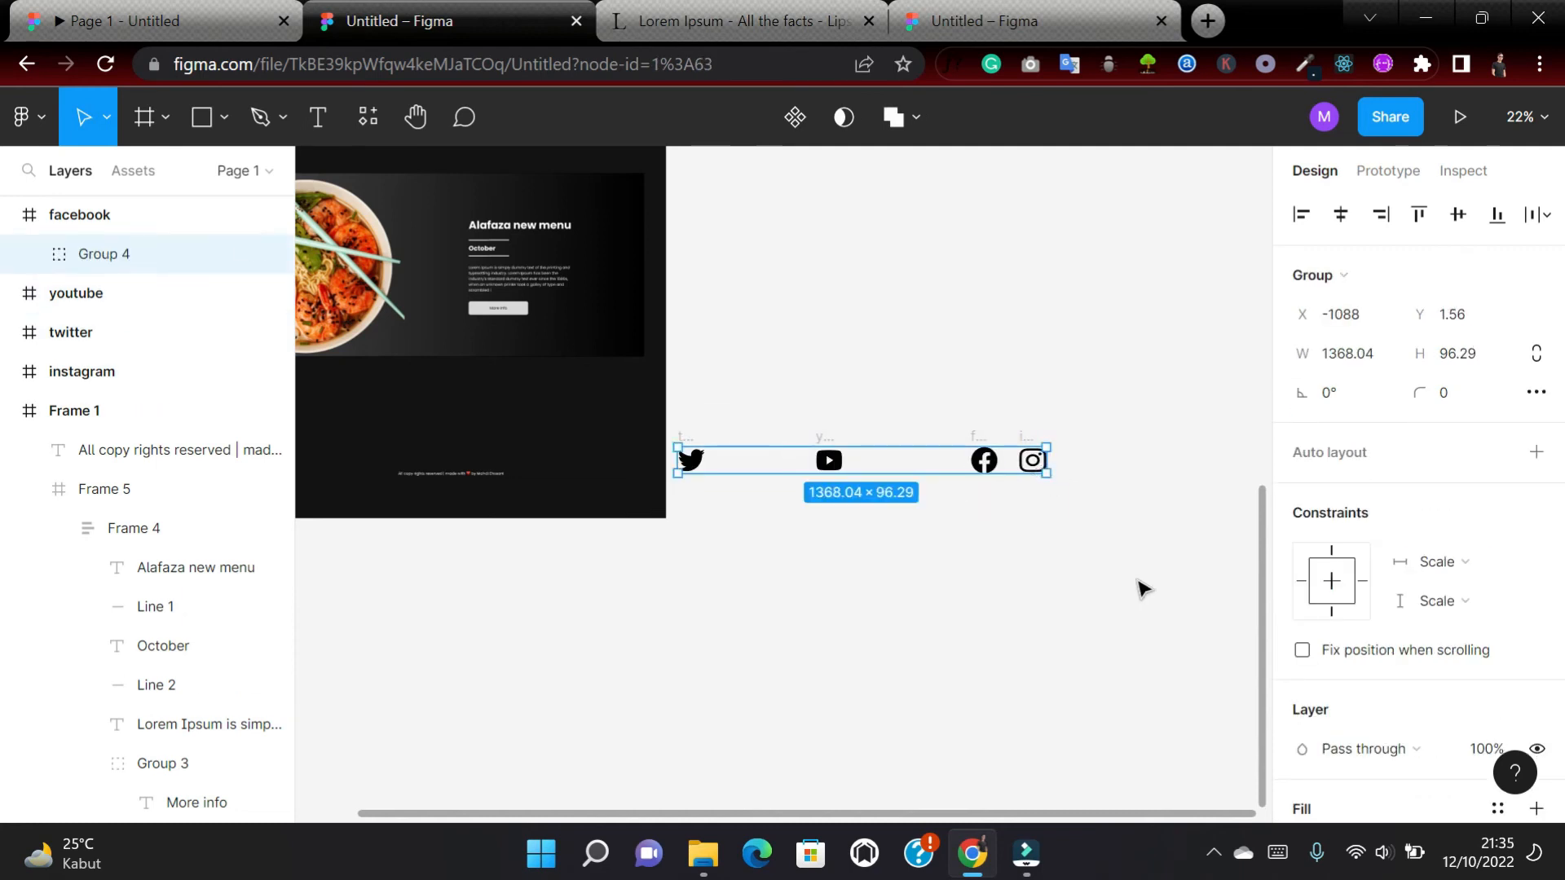
pyautogui.click(1536, 452)
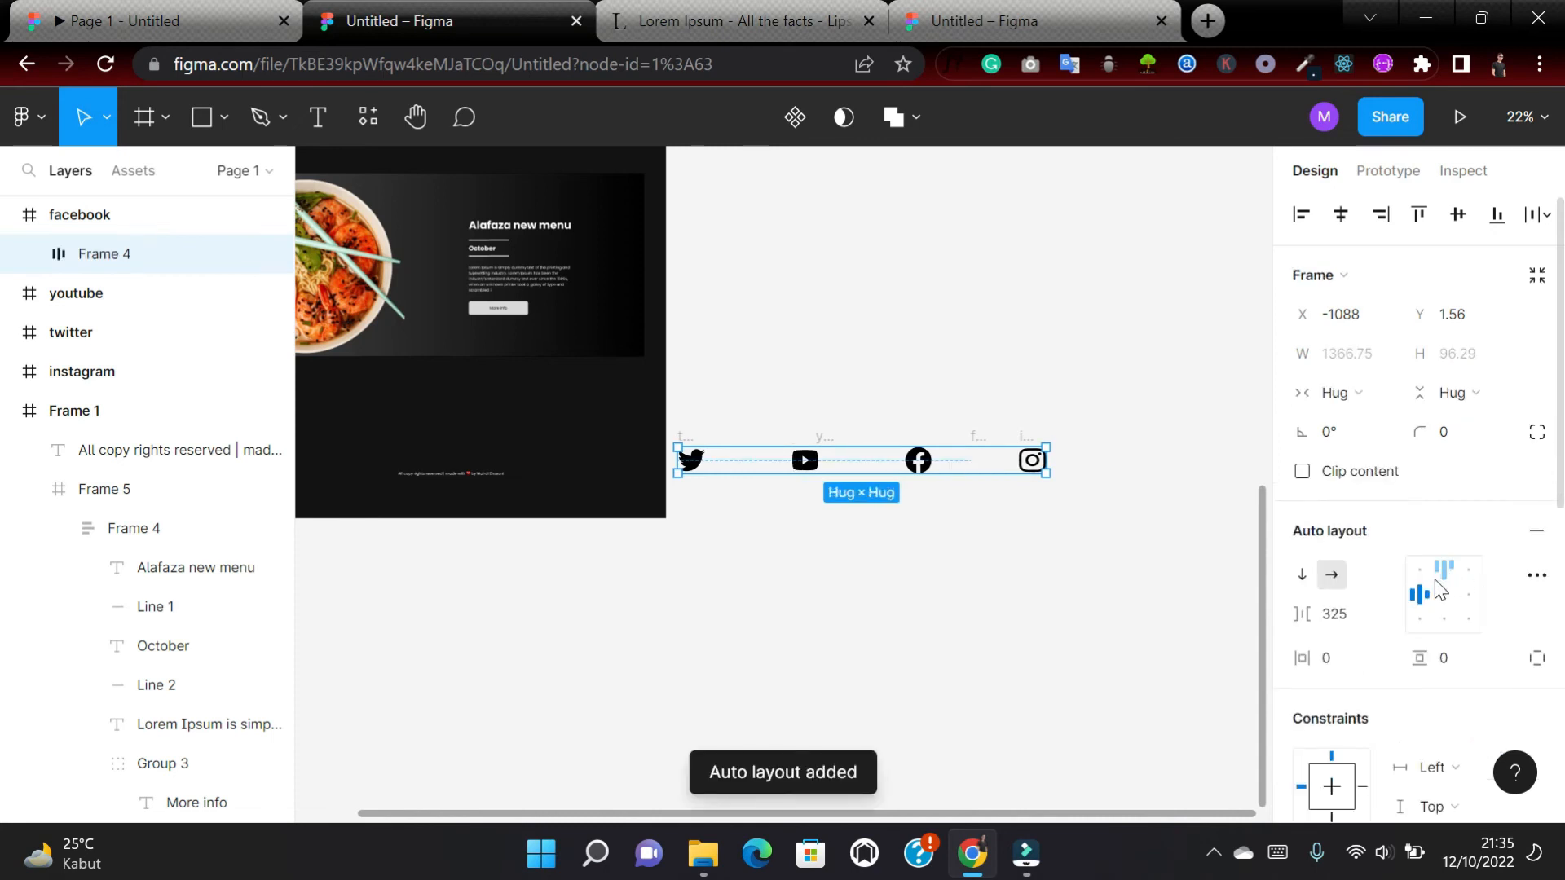
pyautogui.click(1363, 613)
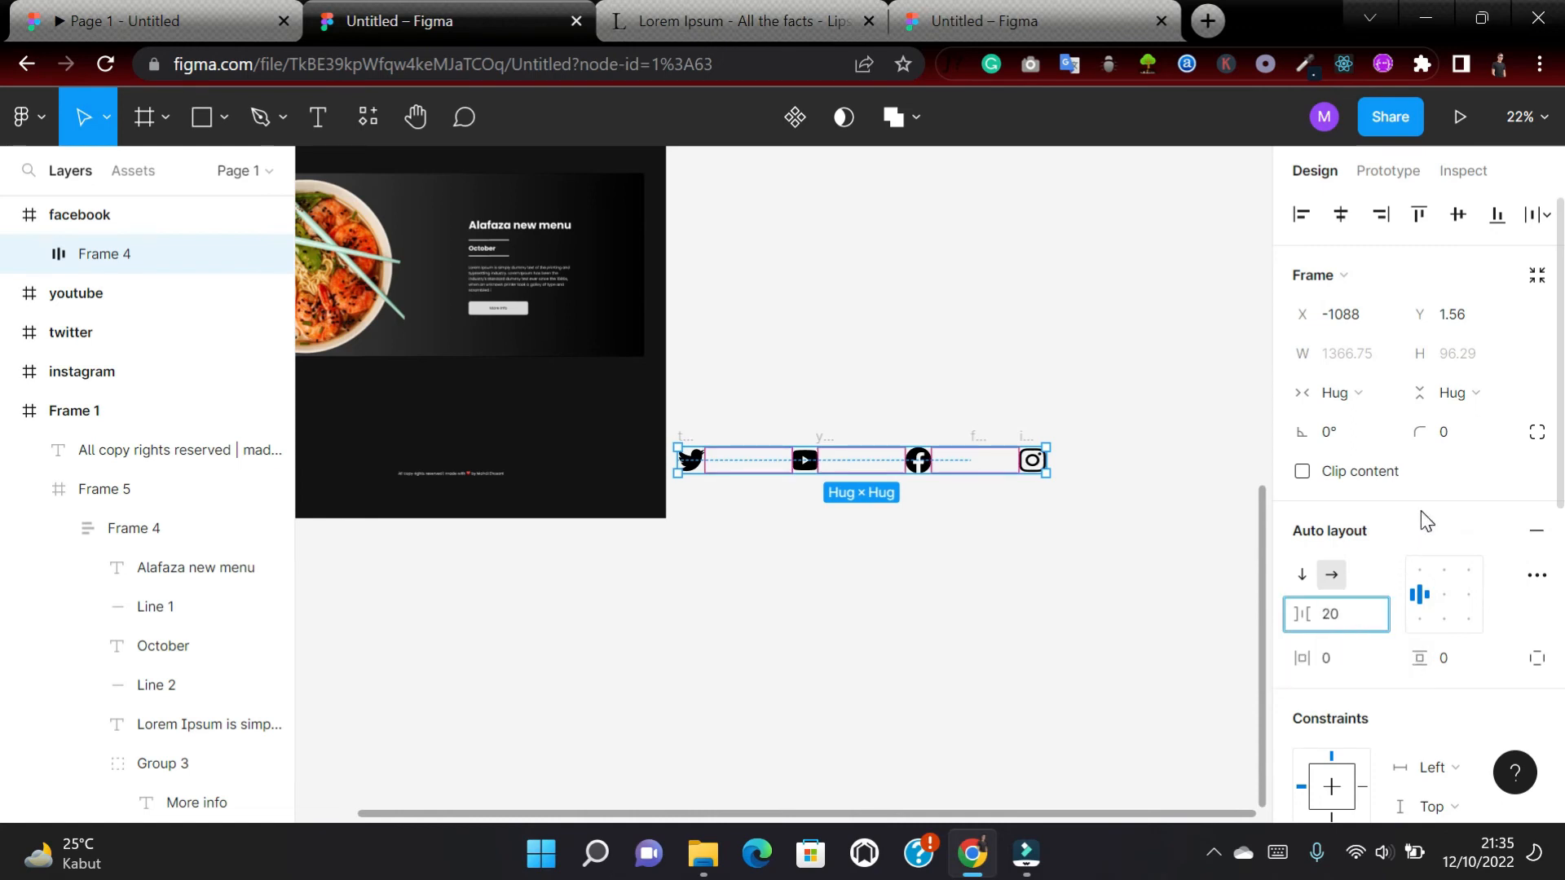
pyautogui.press('Return')
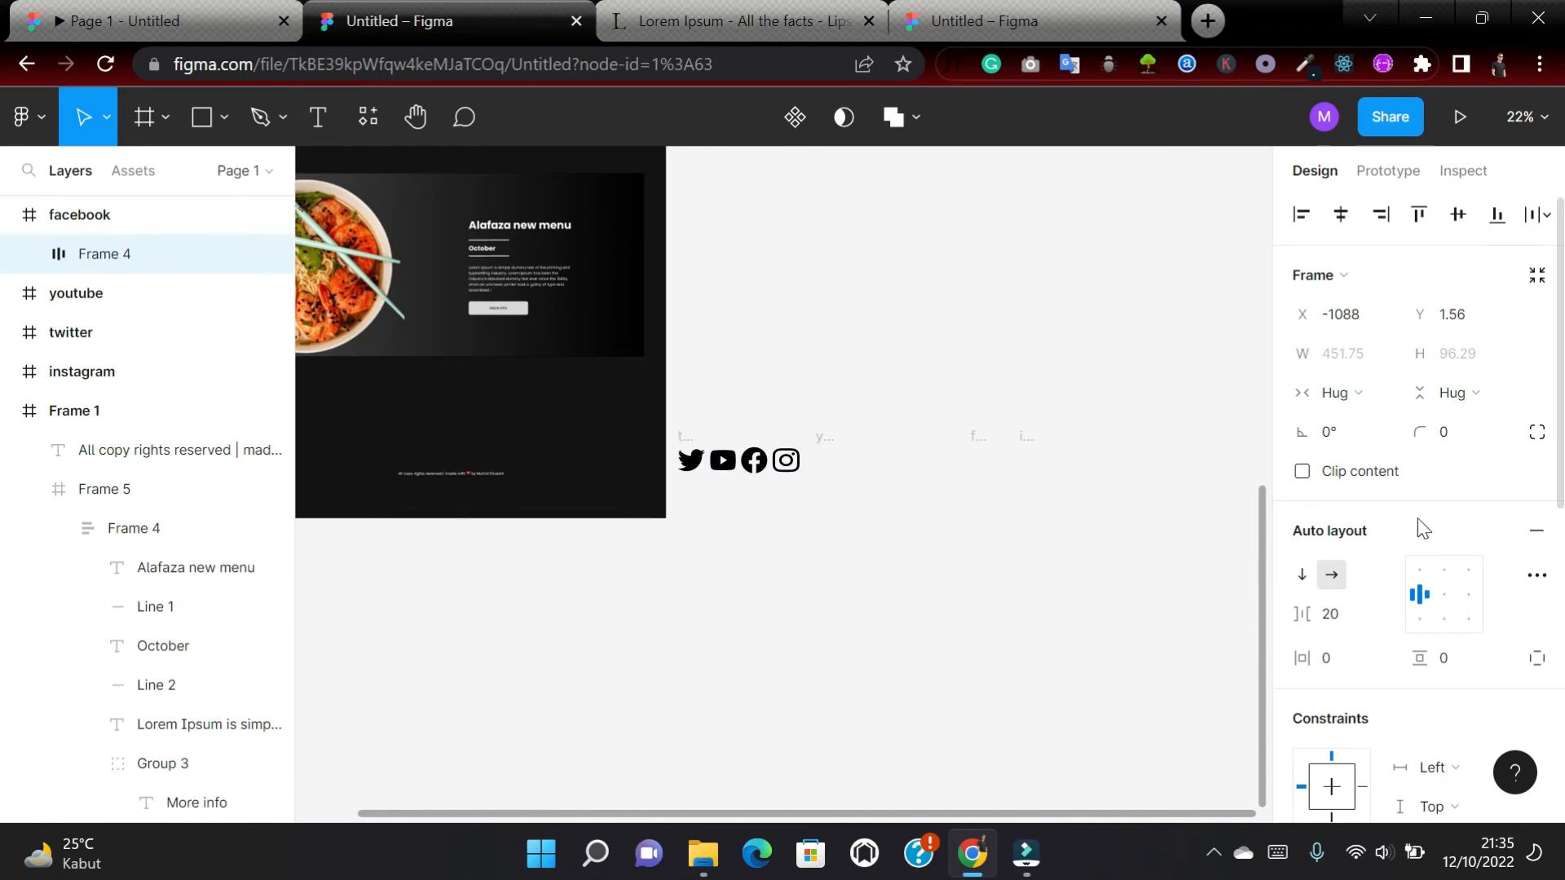
# Set the spacing between the social icons to 40.
pyautogui.click(1345, 615)
pyautogui.write('40')
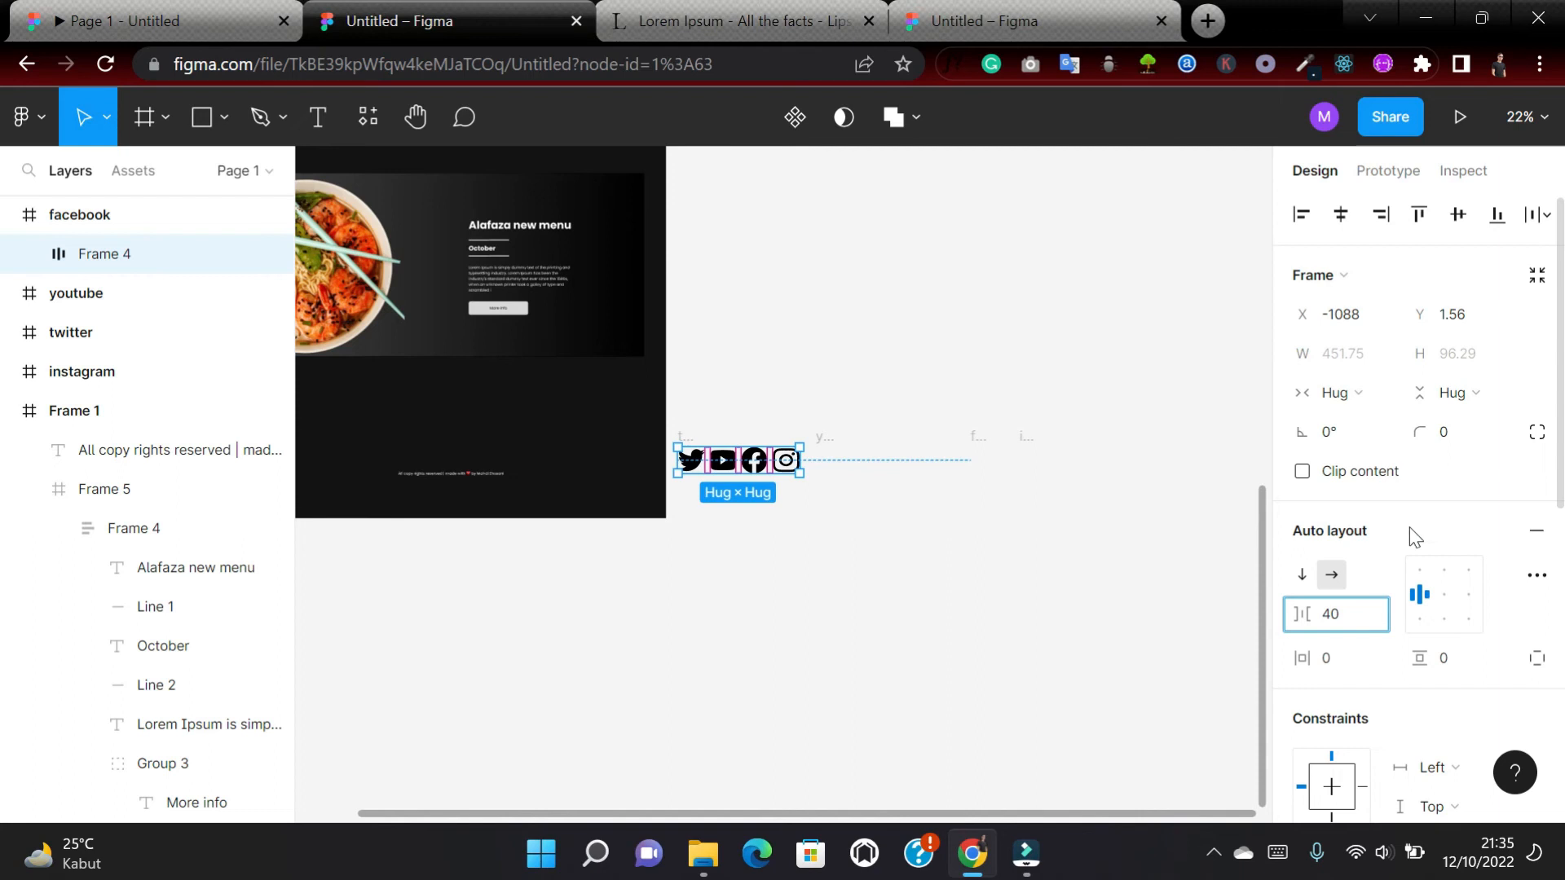
pyautogui.press('Return')
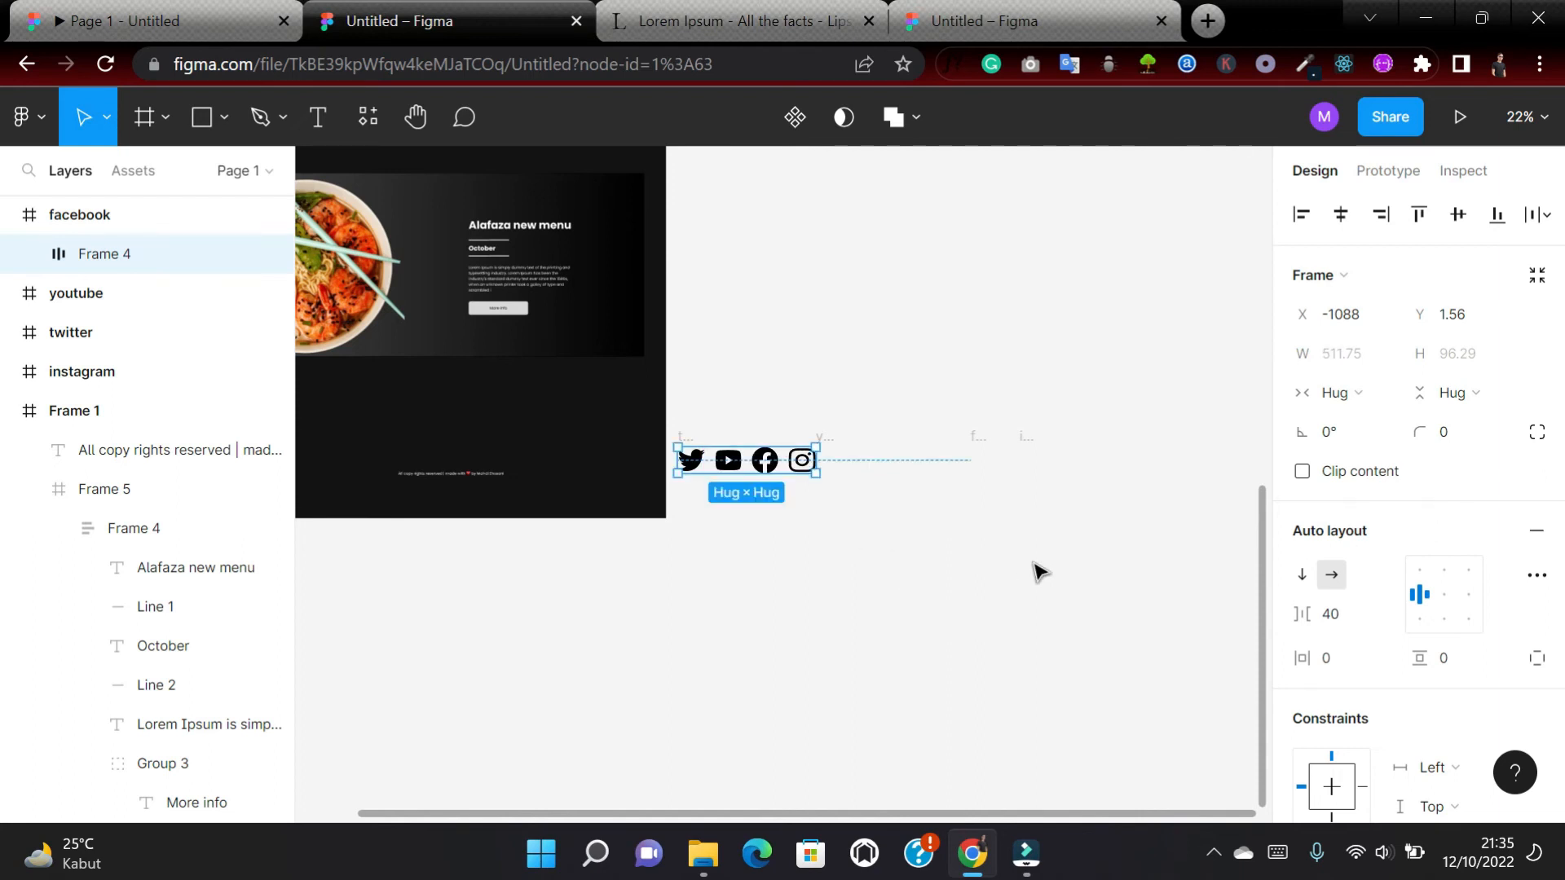
# Recolour all four social icons to the light document colour F5F5F5.
pyautogui.scroll(-6, 1393, 719)
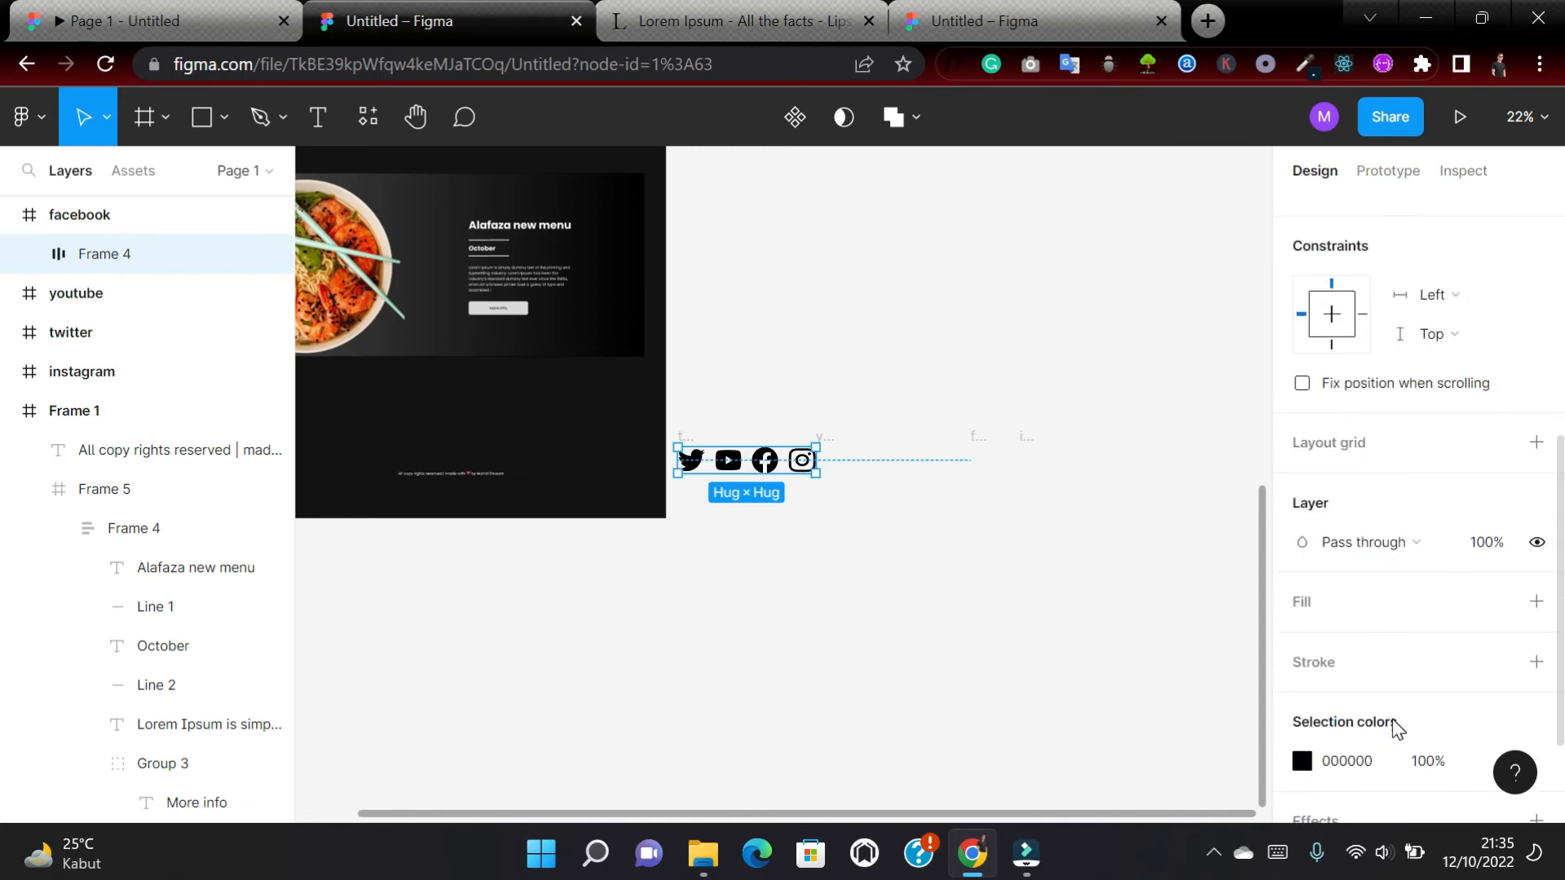
pyautogui.click(1302, 761)
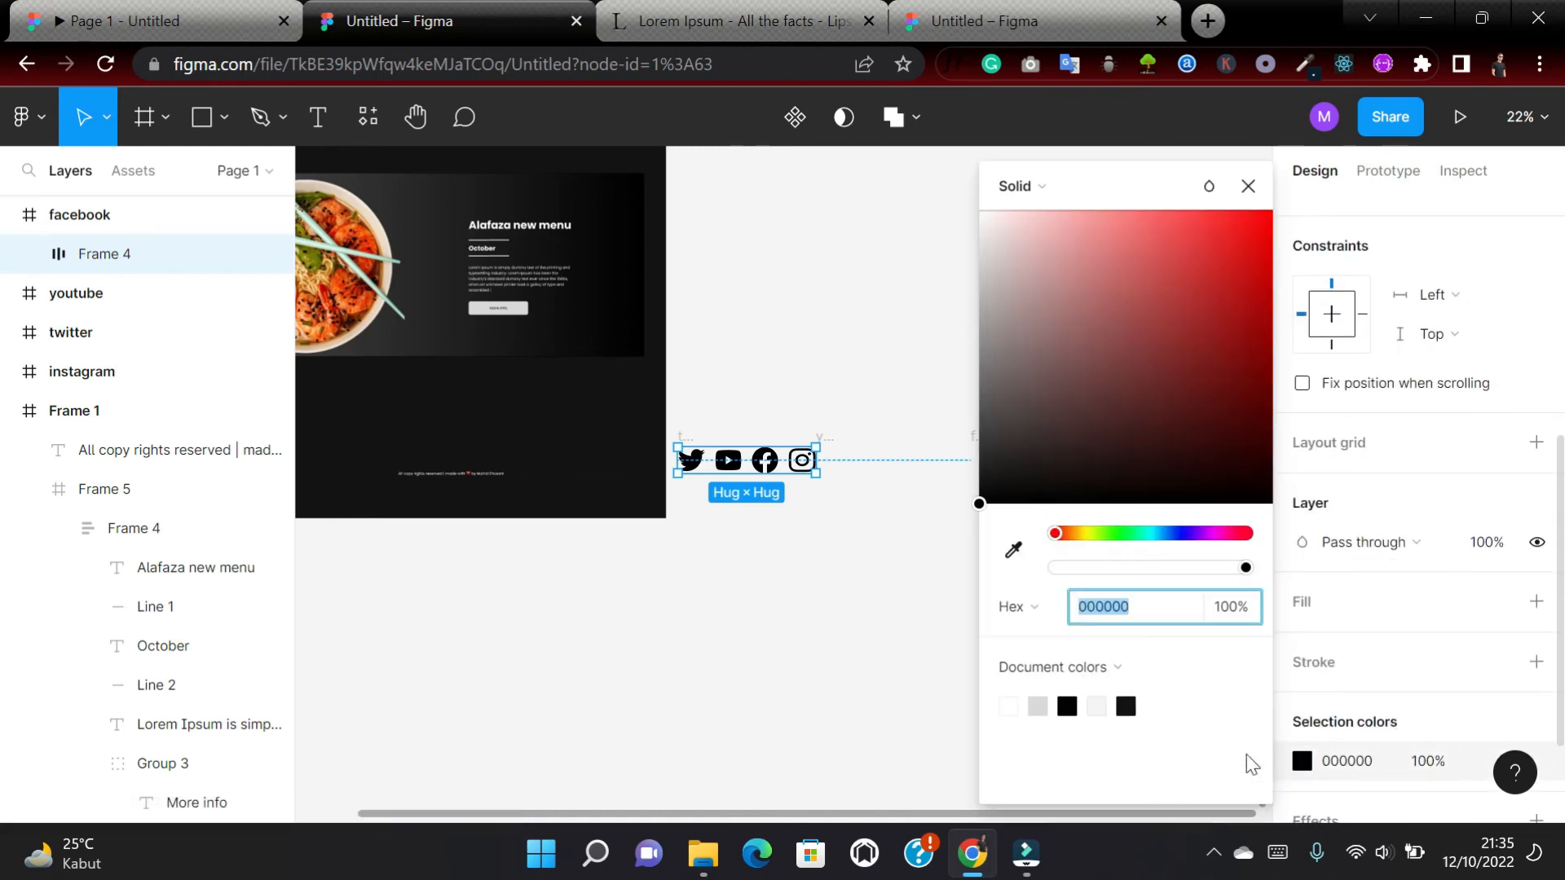
pyautogui.click(1098, 703)
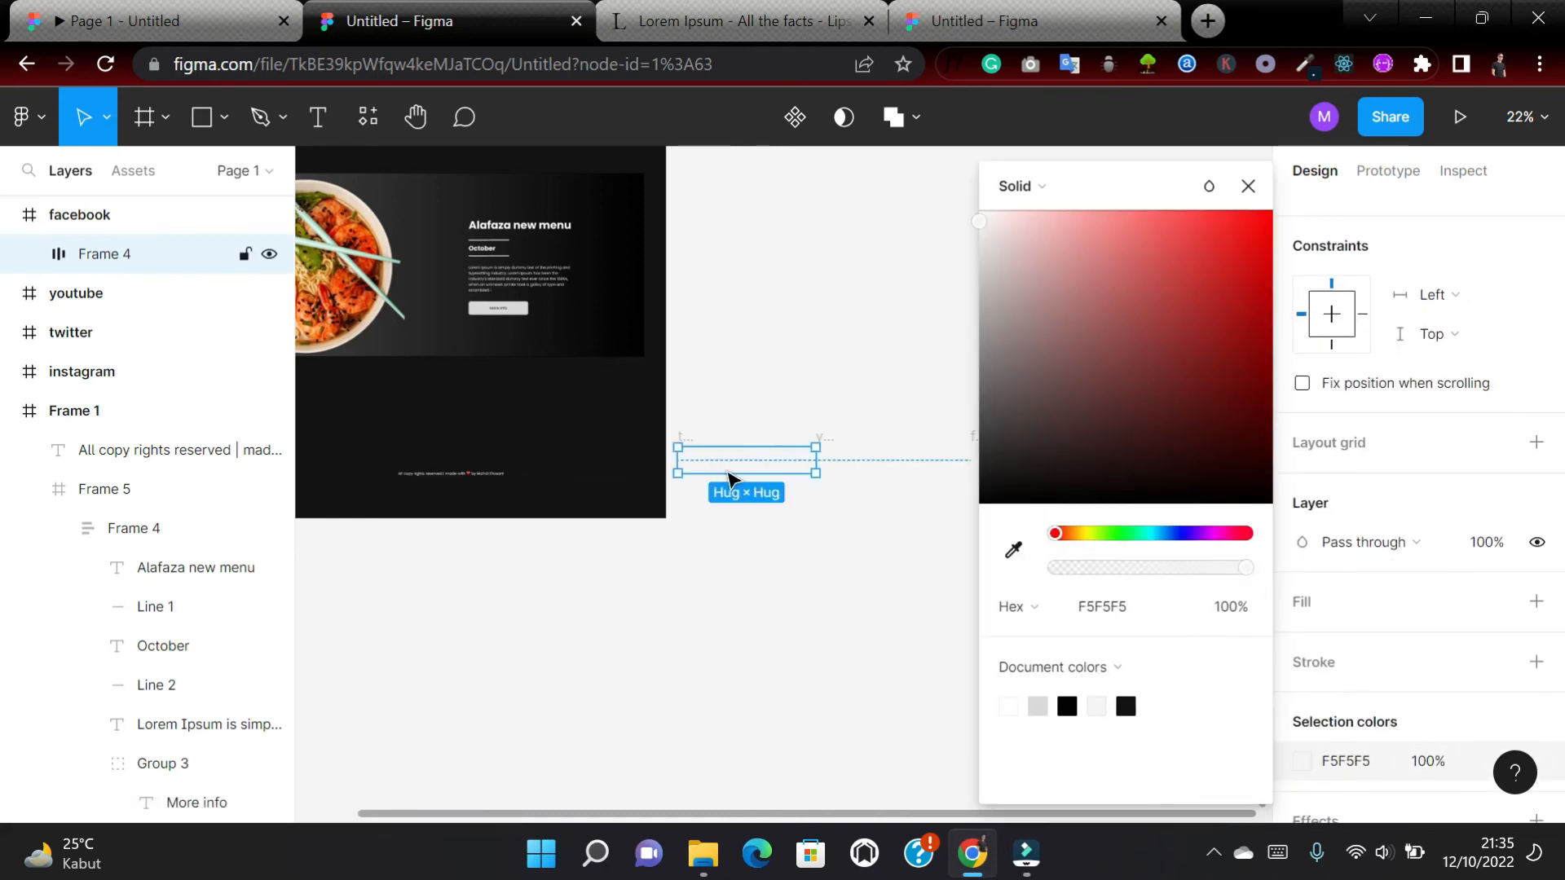
# Move the social icon row into the page's footer, centred above the copyright text.
pyautogui.moveTo(728, 462); pyautogui.dragTo(383, 413)
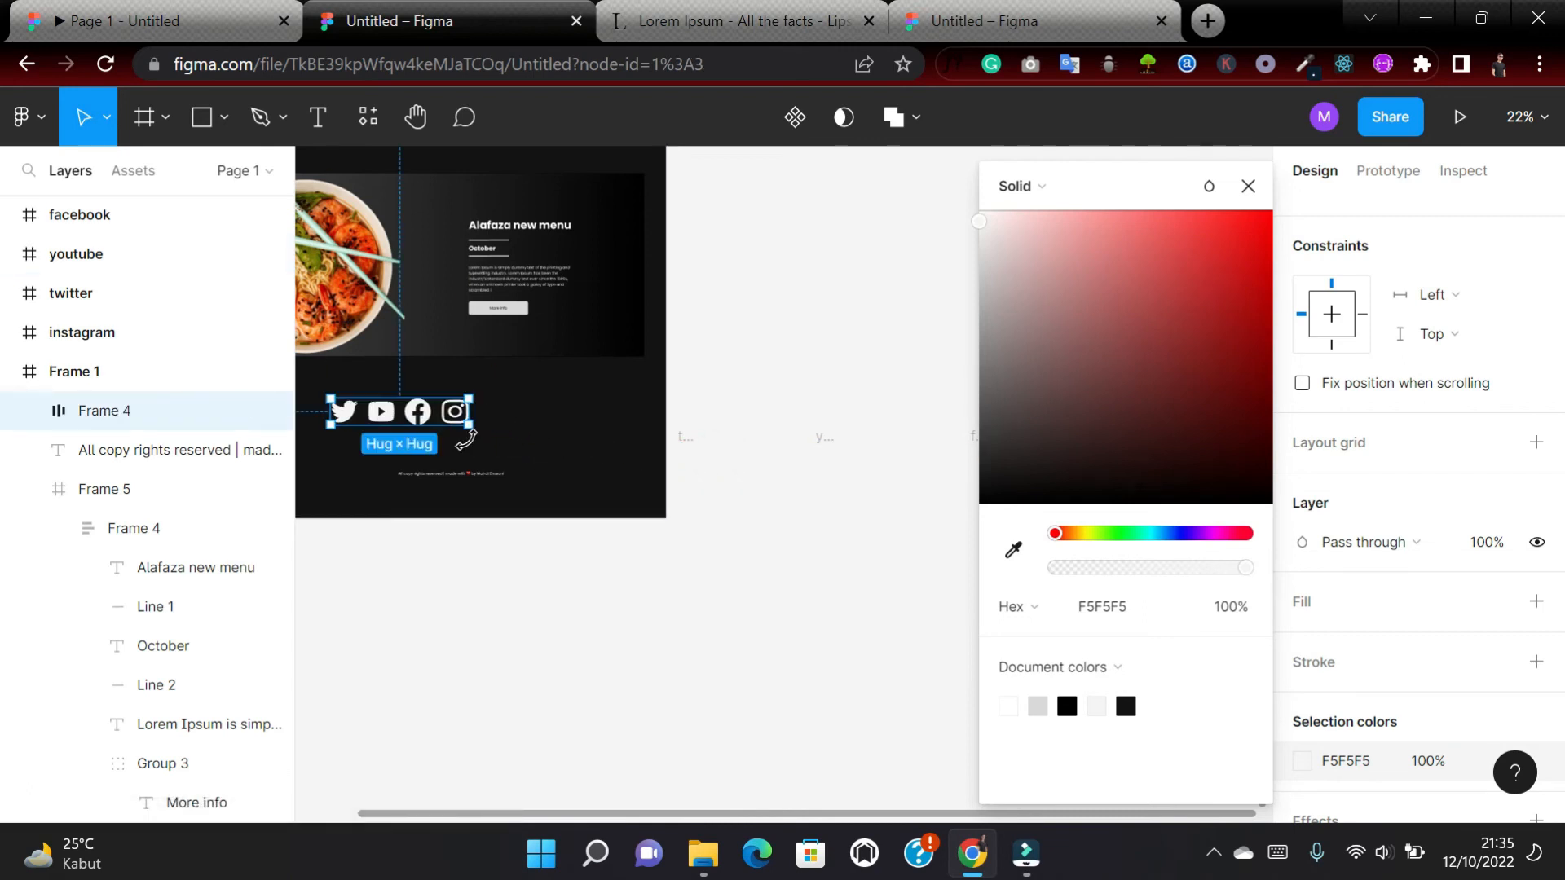
pyautogui.hscroll(-4, 470, 443)
pyautogui.hscroll(2, 471, 443)
pyautogui.scroll(1, 471, 443)
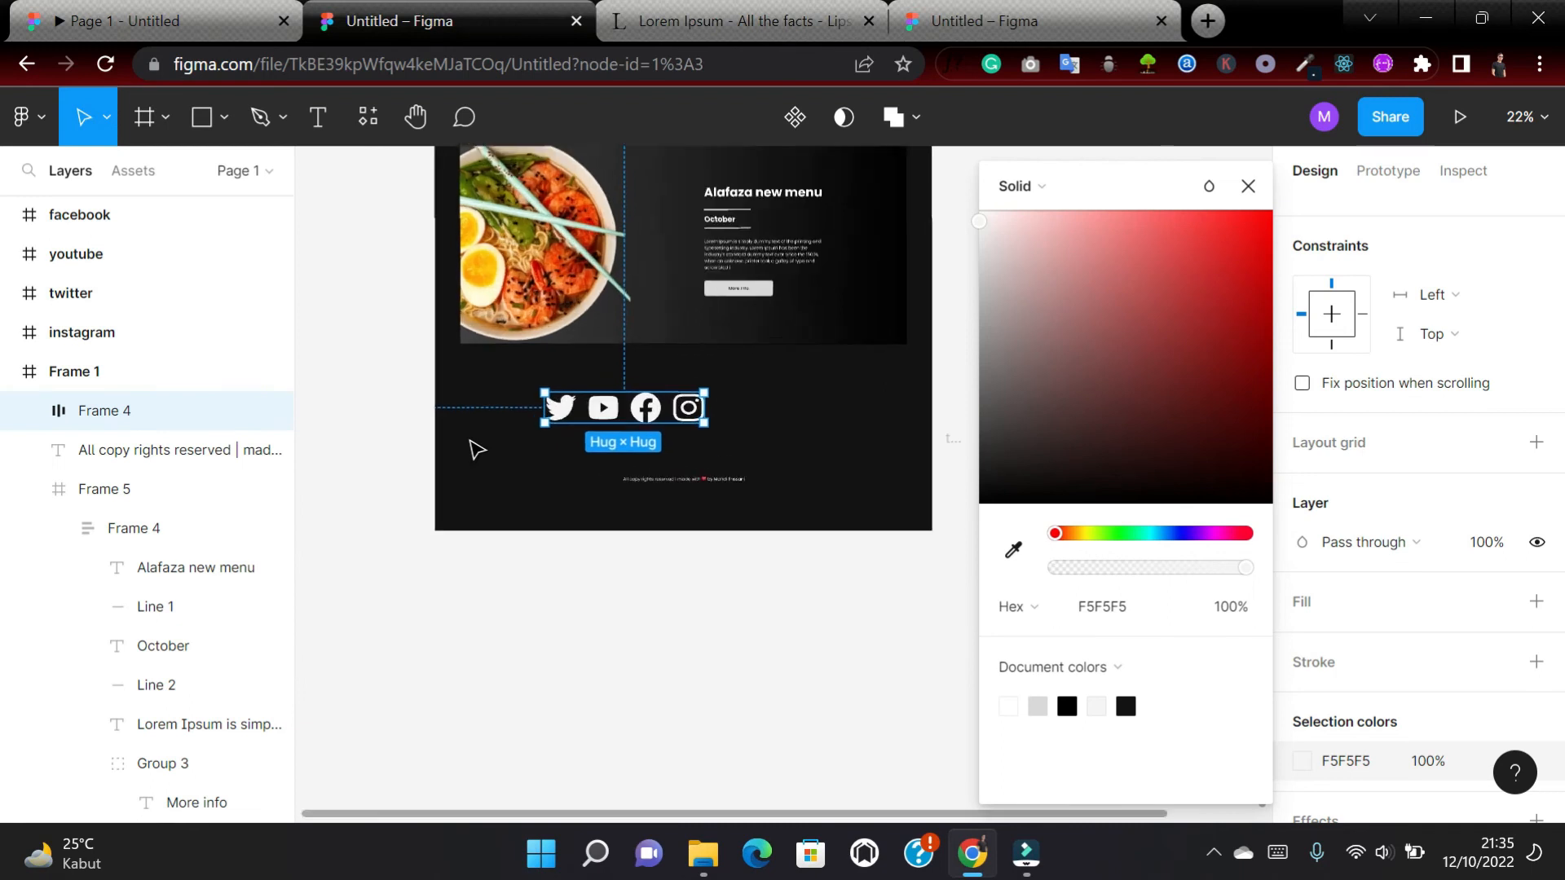
pyautogui.scroll(2, 470, 443)
pyautogui.click(1419, 422)
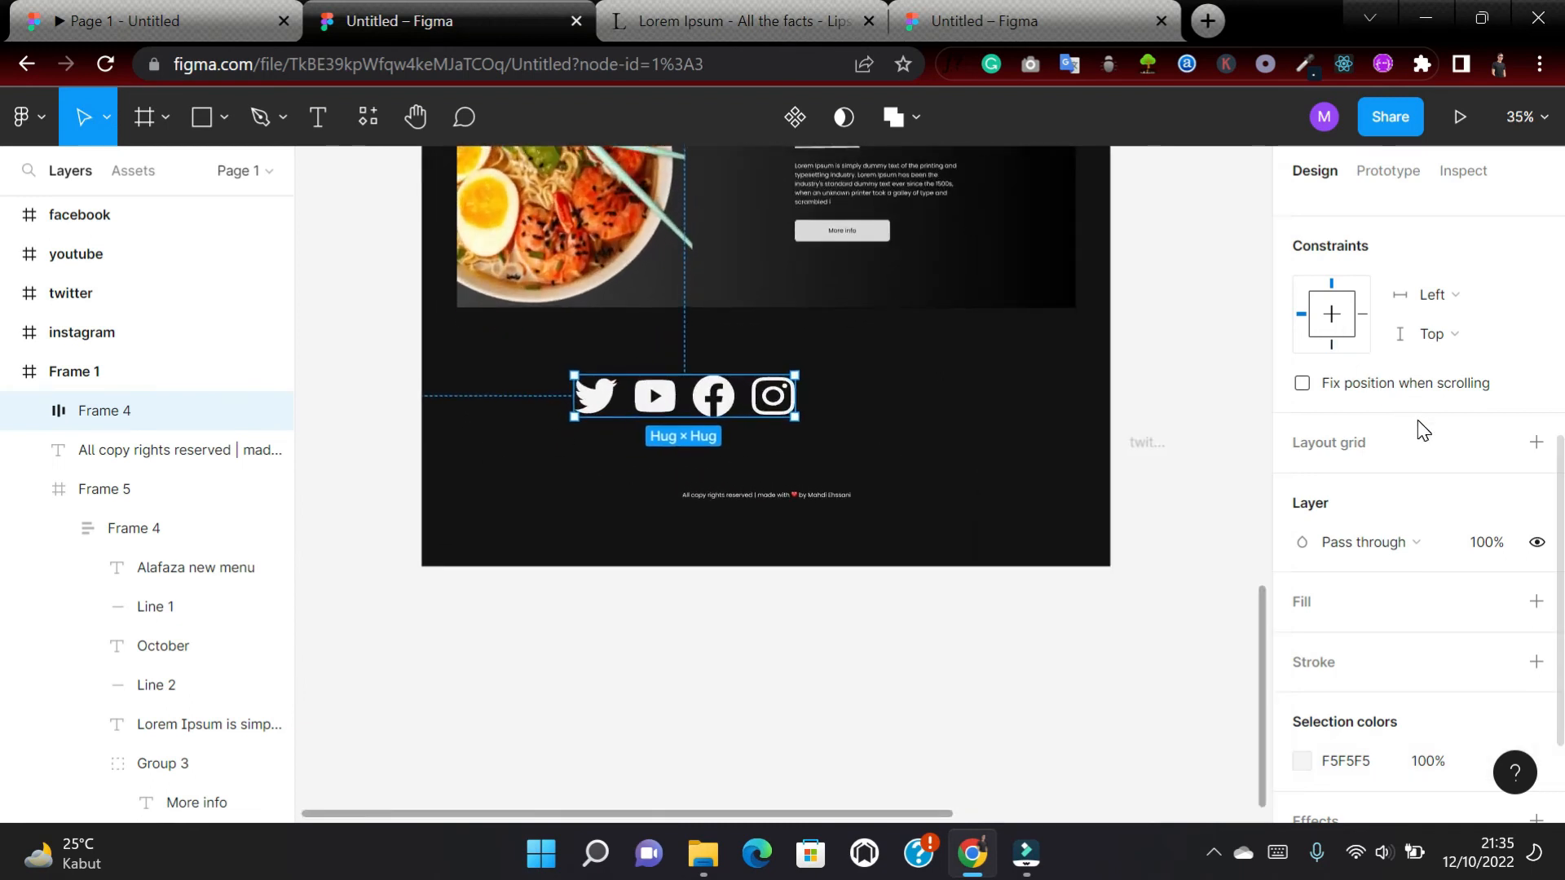
pyautogui.moveTo(703, 400); pyautogui.dragTo(784, 406)
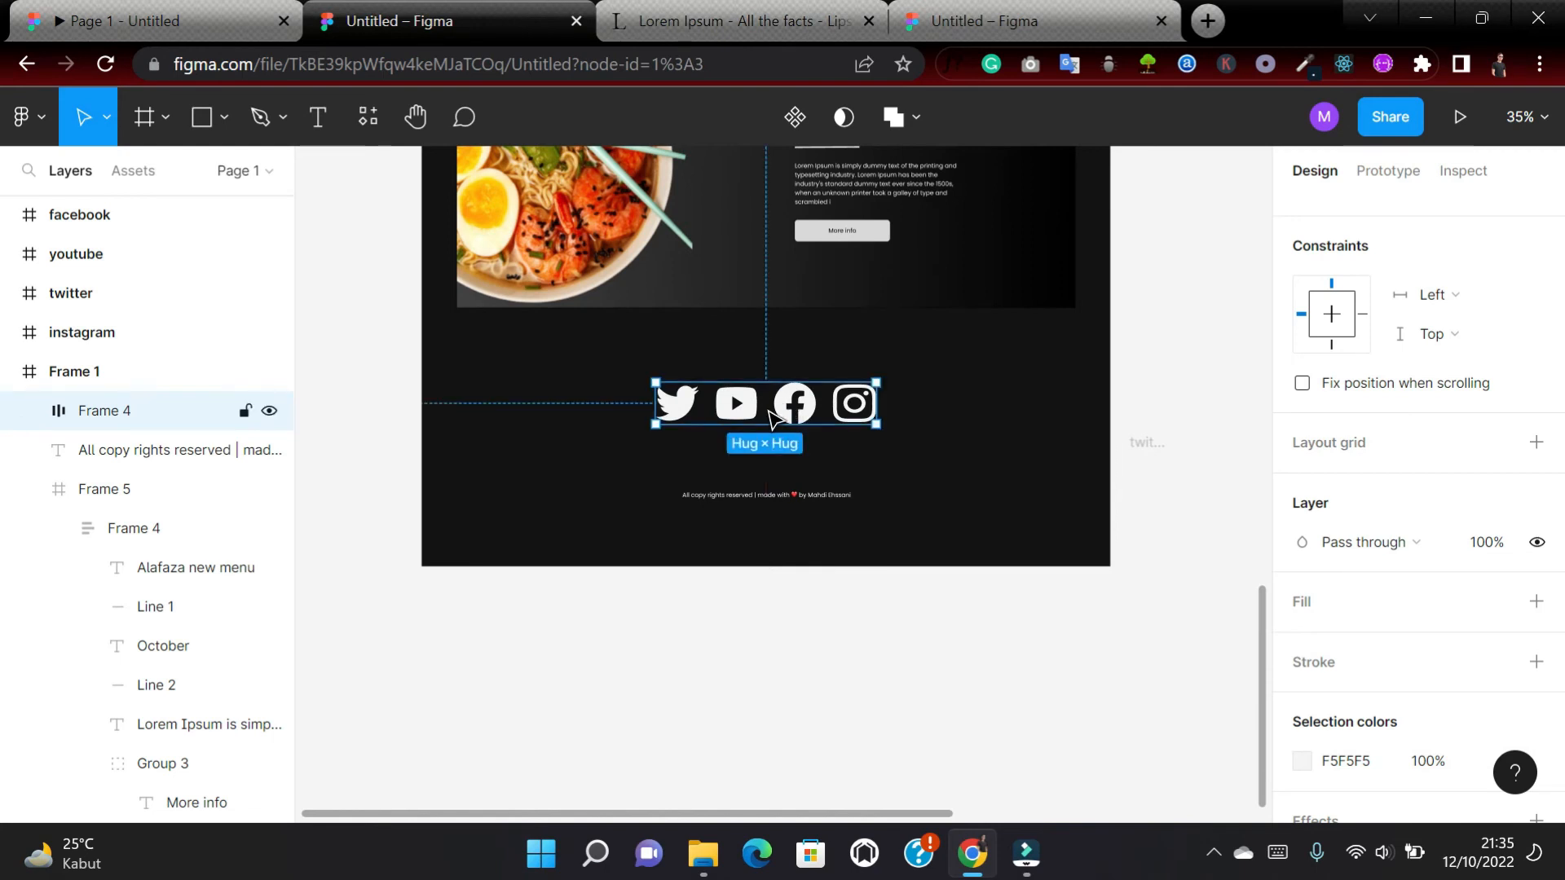
# Set the width of the twitter icon in the footer row to 80.
pyautogui.doubleClick(675, 402)
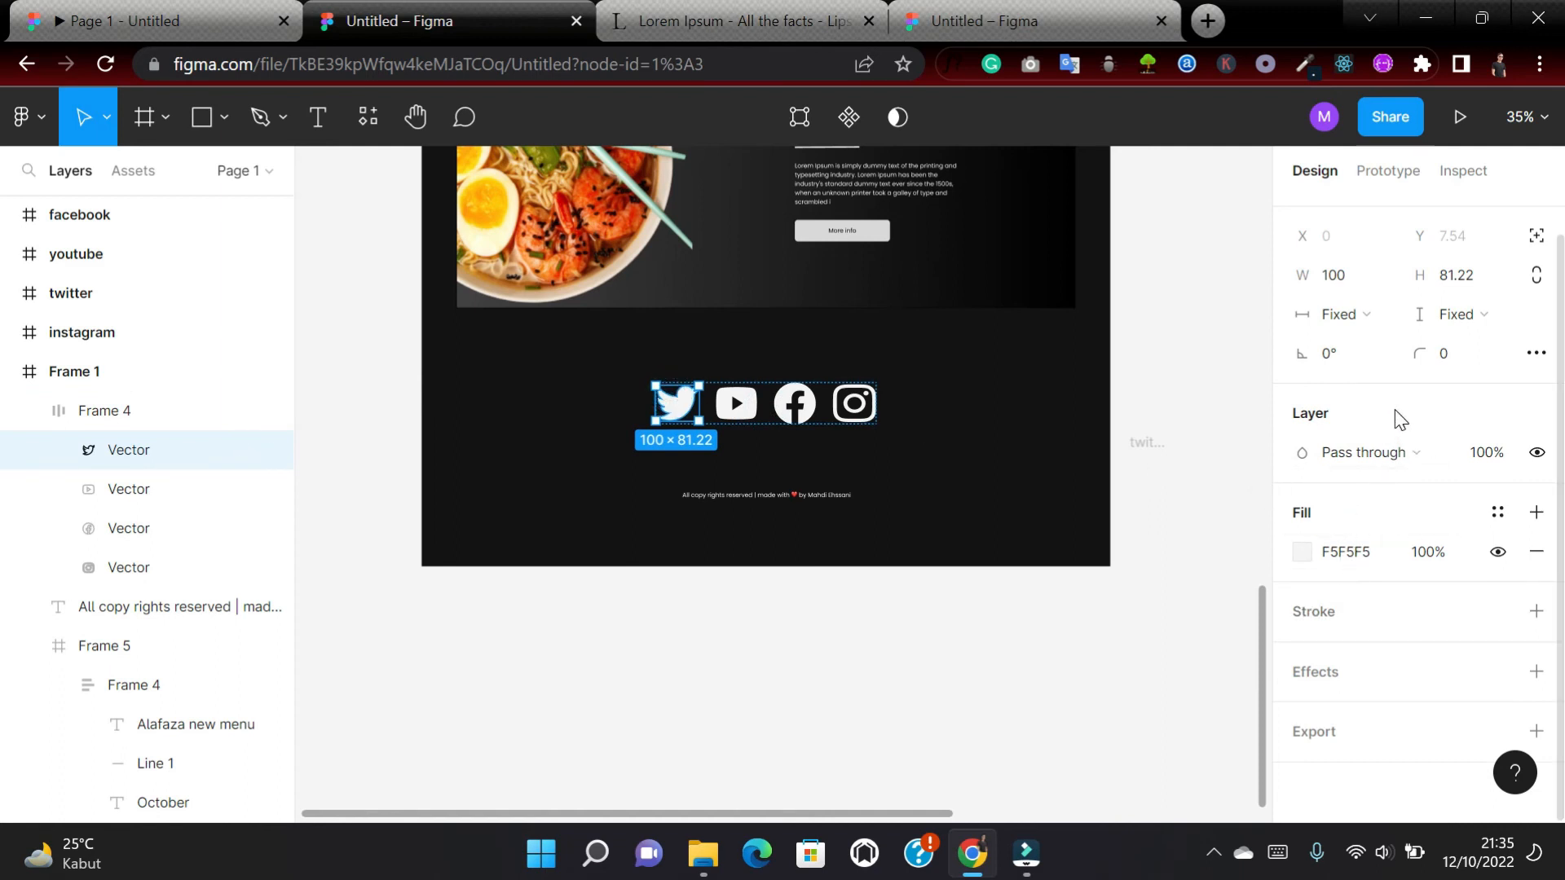
pyautogui.scroll(1, 1353, 440)
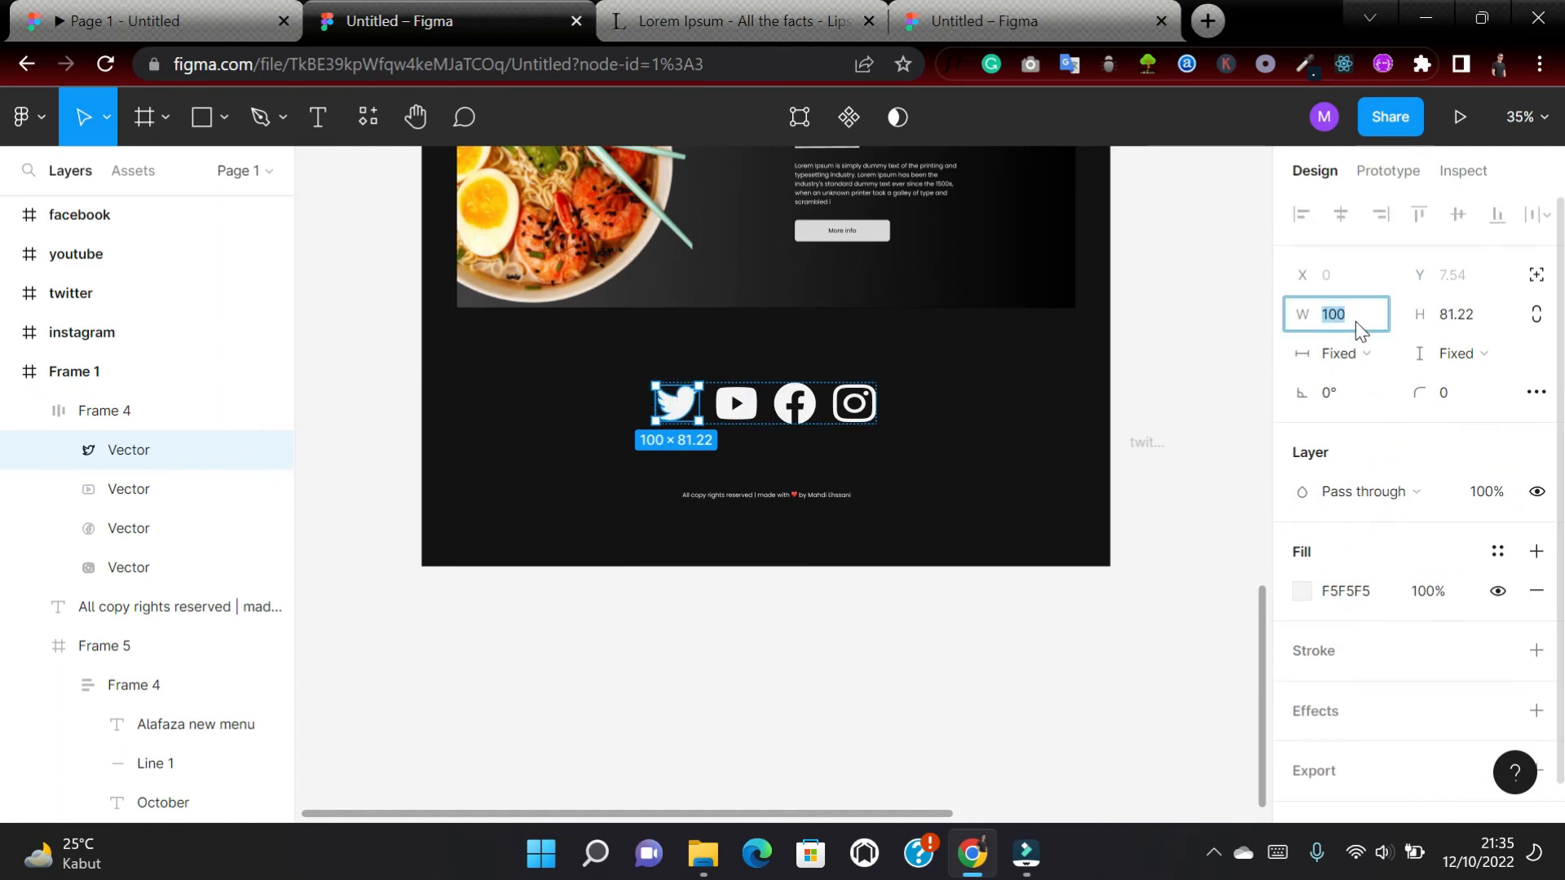
pyautogui.write('80')
pyautogui.press('Return')
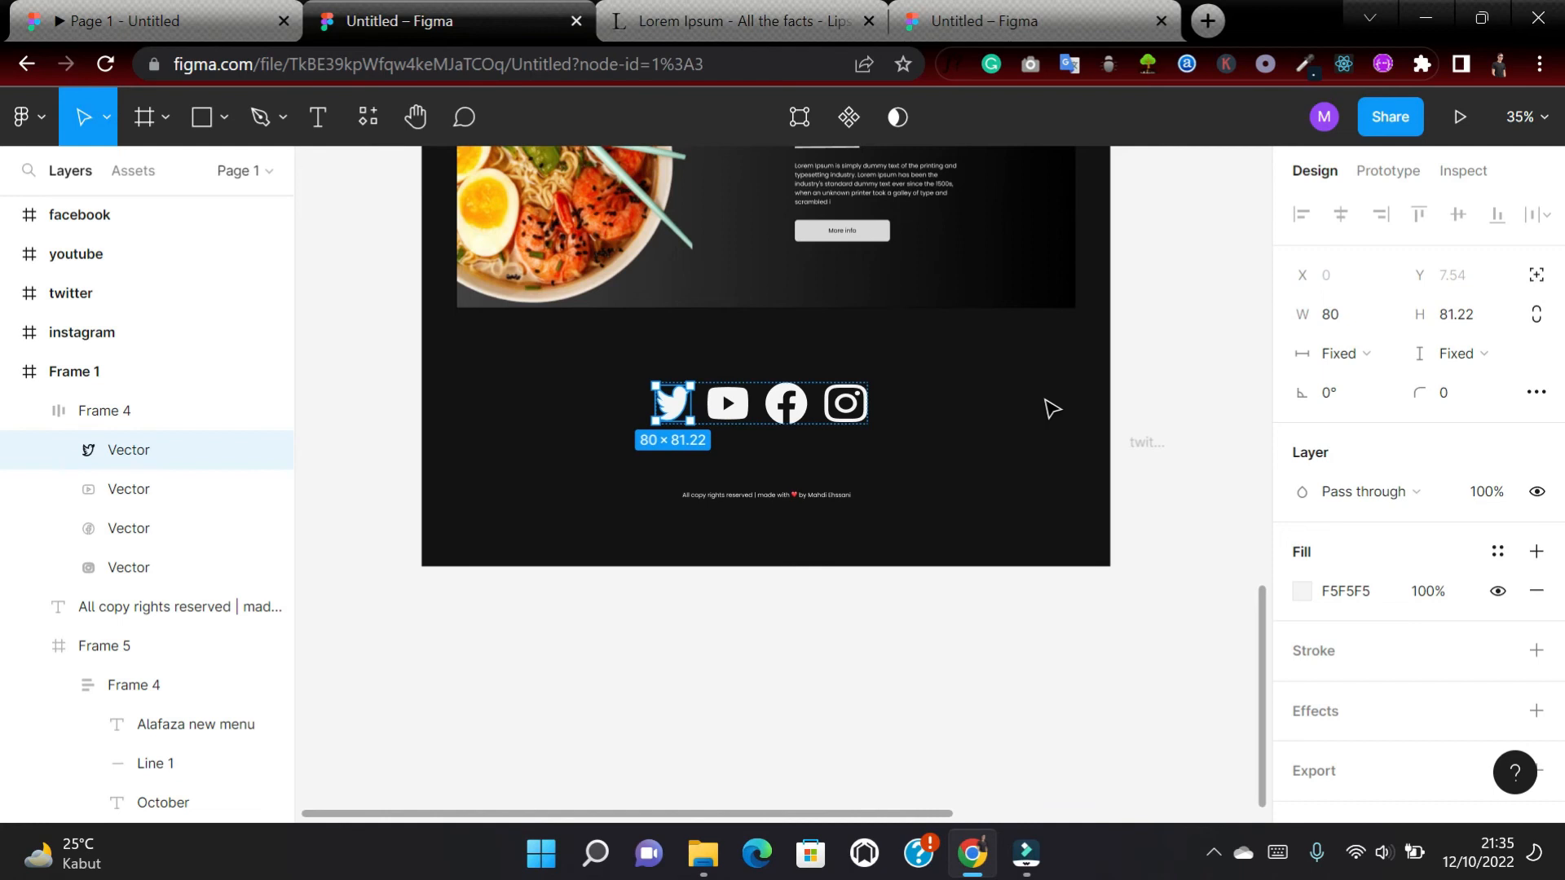
# Resize the youtube icon in the footer row to 80 × 80.
pyautogui.click(728, 403)
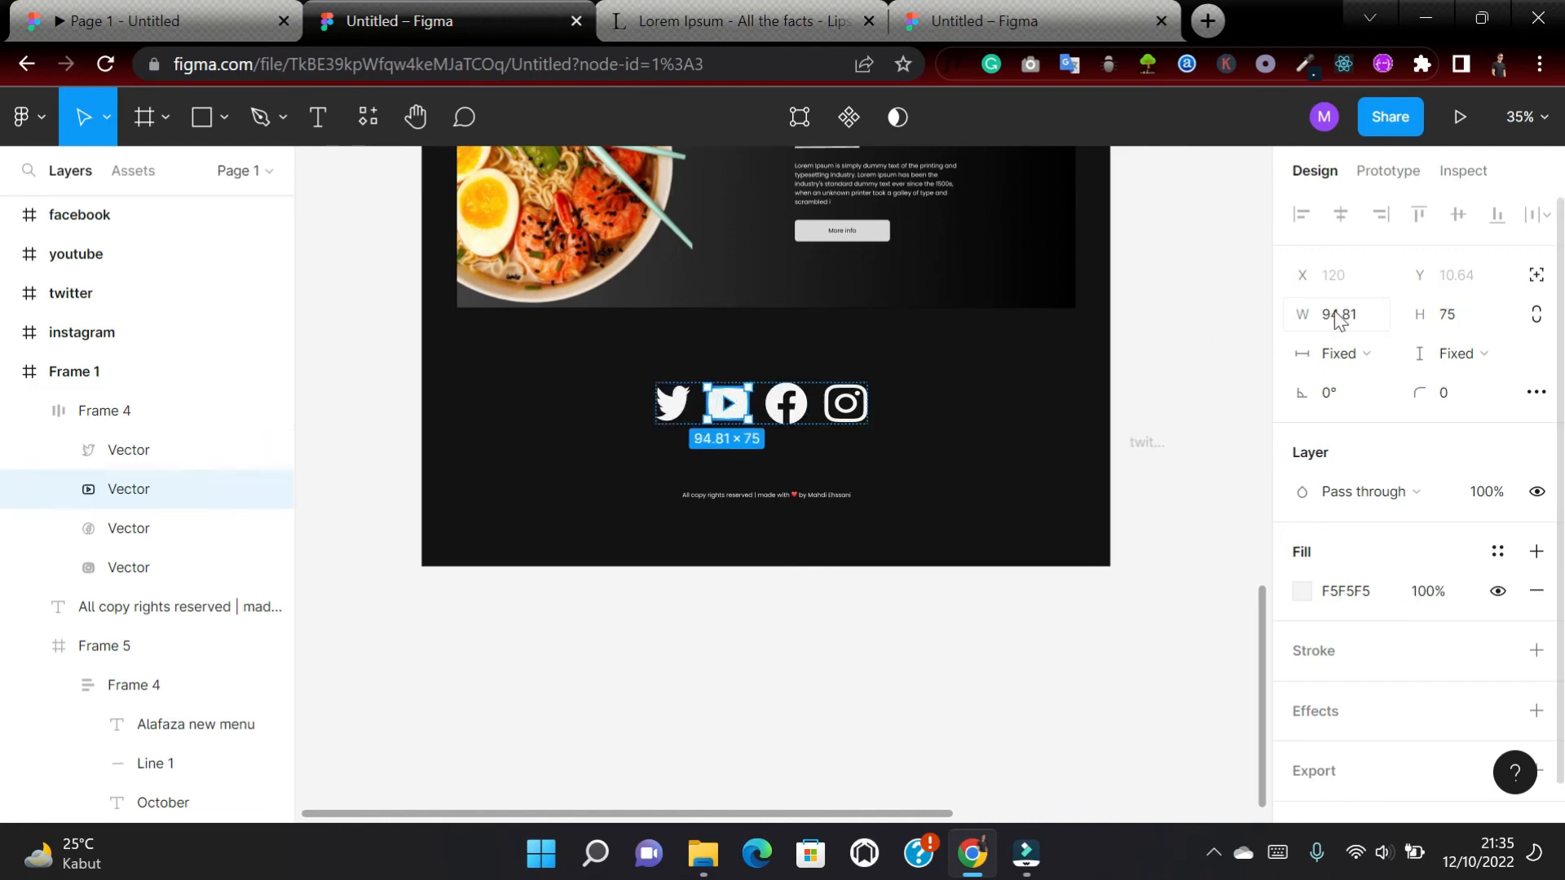
pyautogui.click(1372, 319)
pyautogui.write('80')
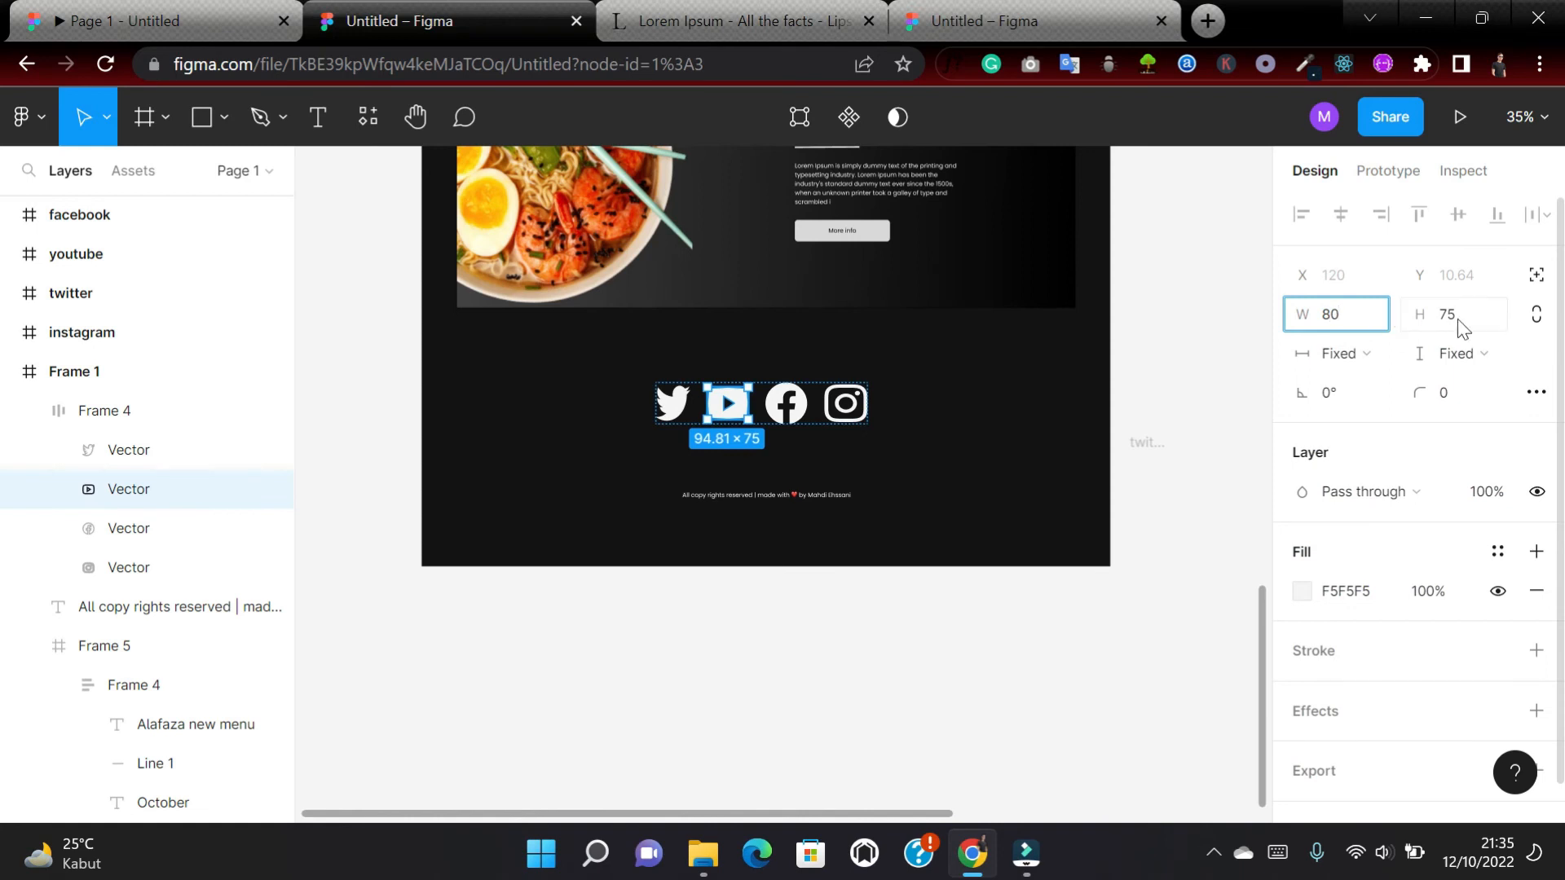
pyautogui.click(1480, 316)
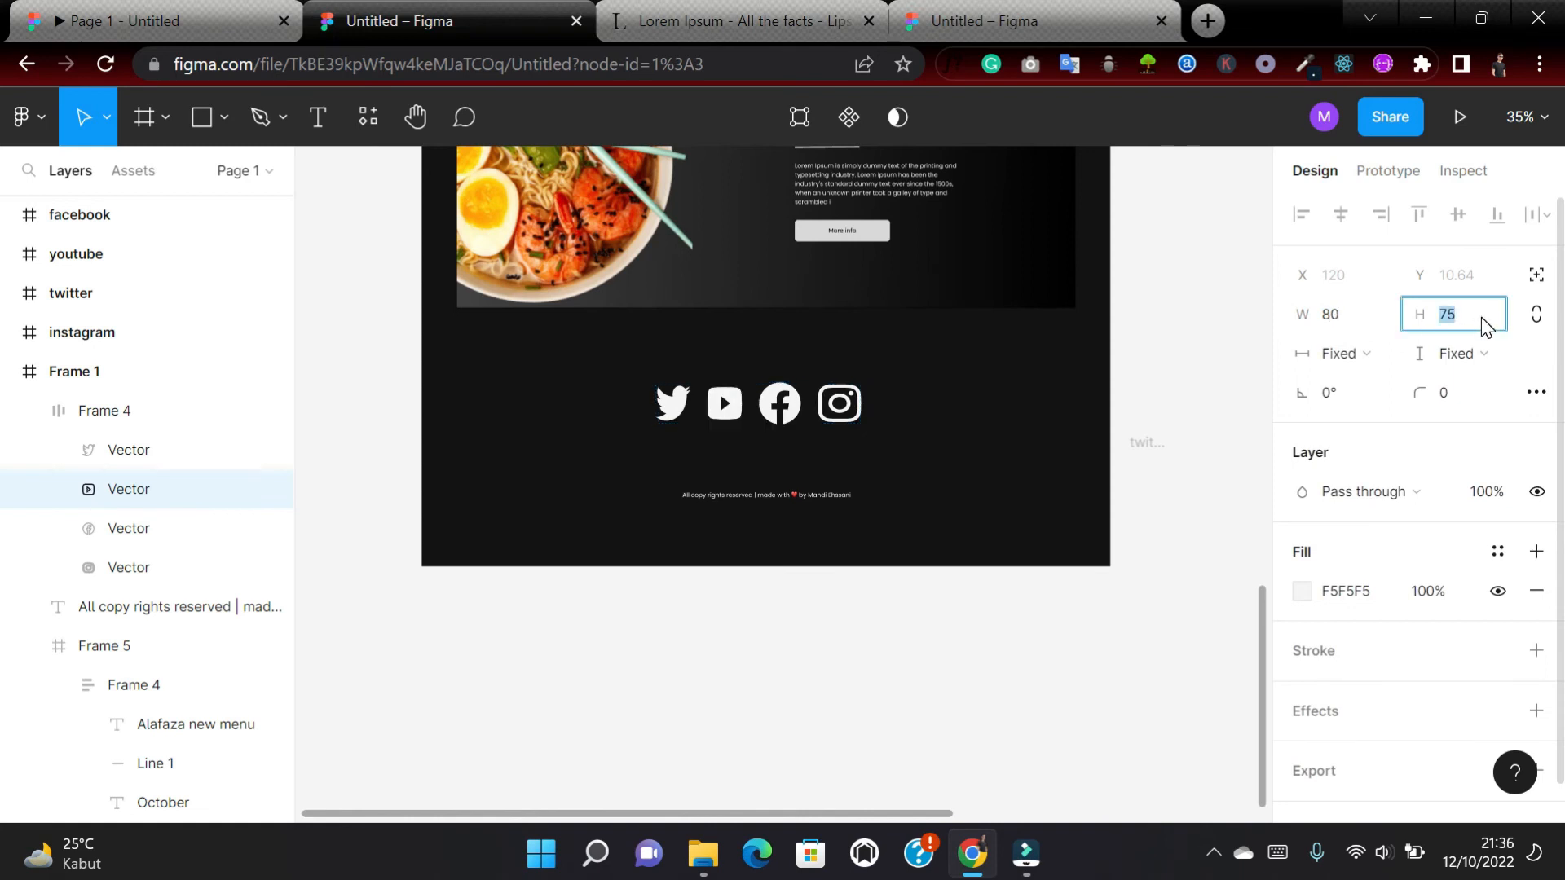
pyautogui.write('80')
pyautogui.press('Return')
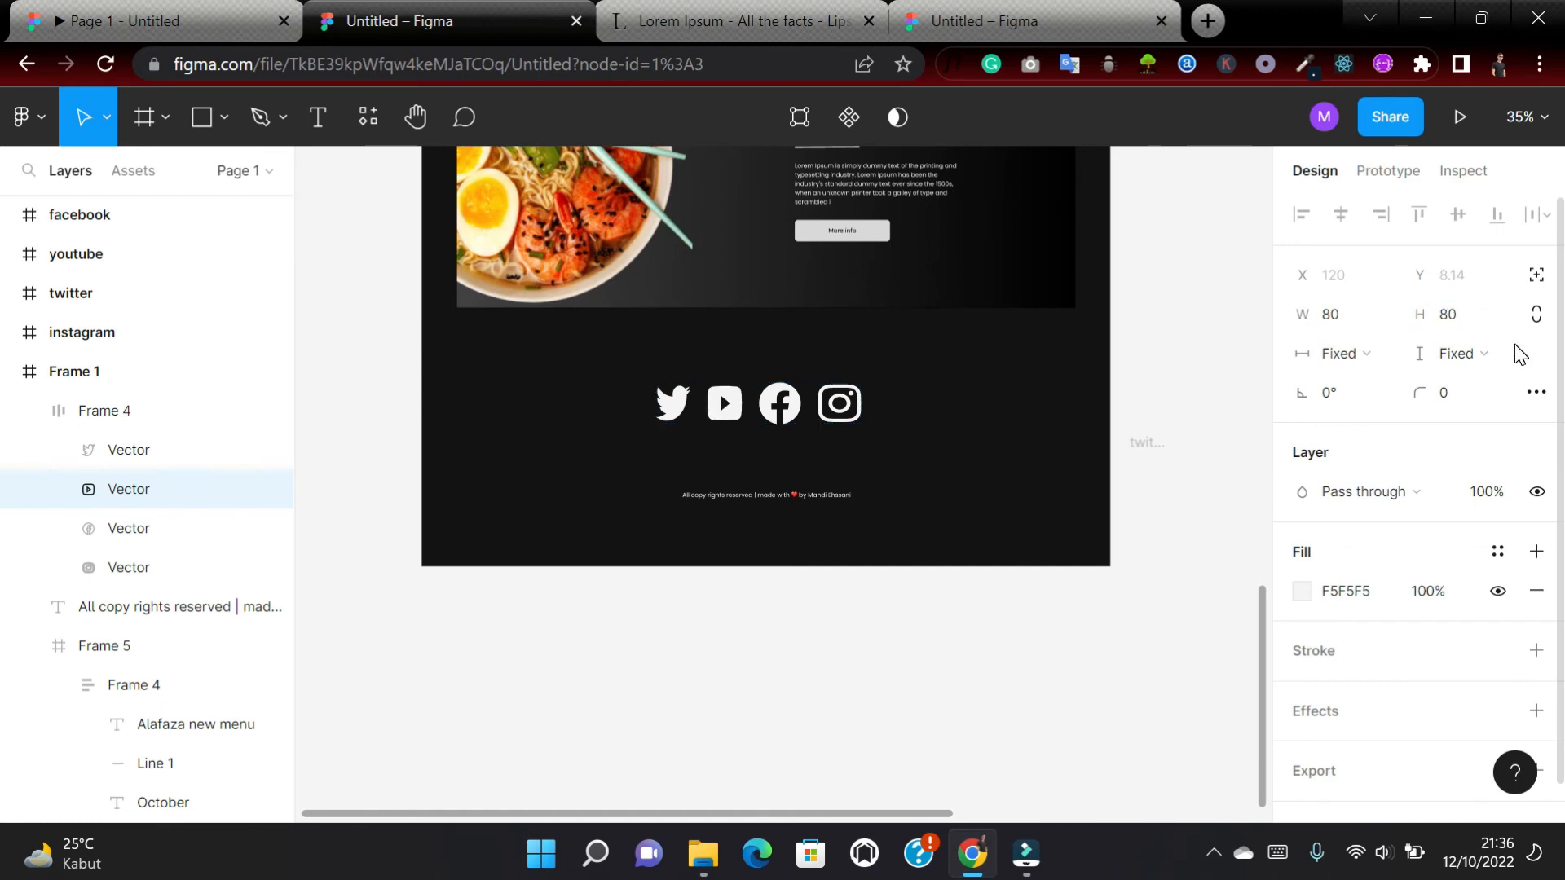
# Resize the facebook icon in the footer row to 80 × 80.
pyautogui.click(791, 414)
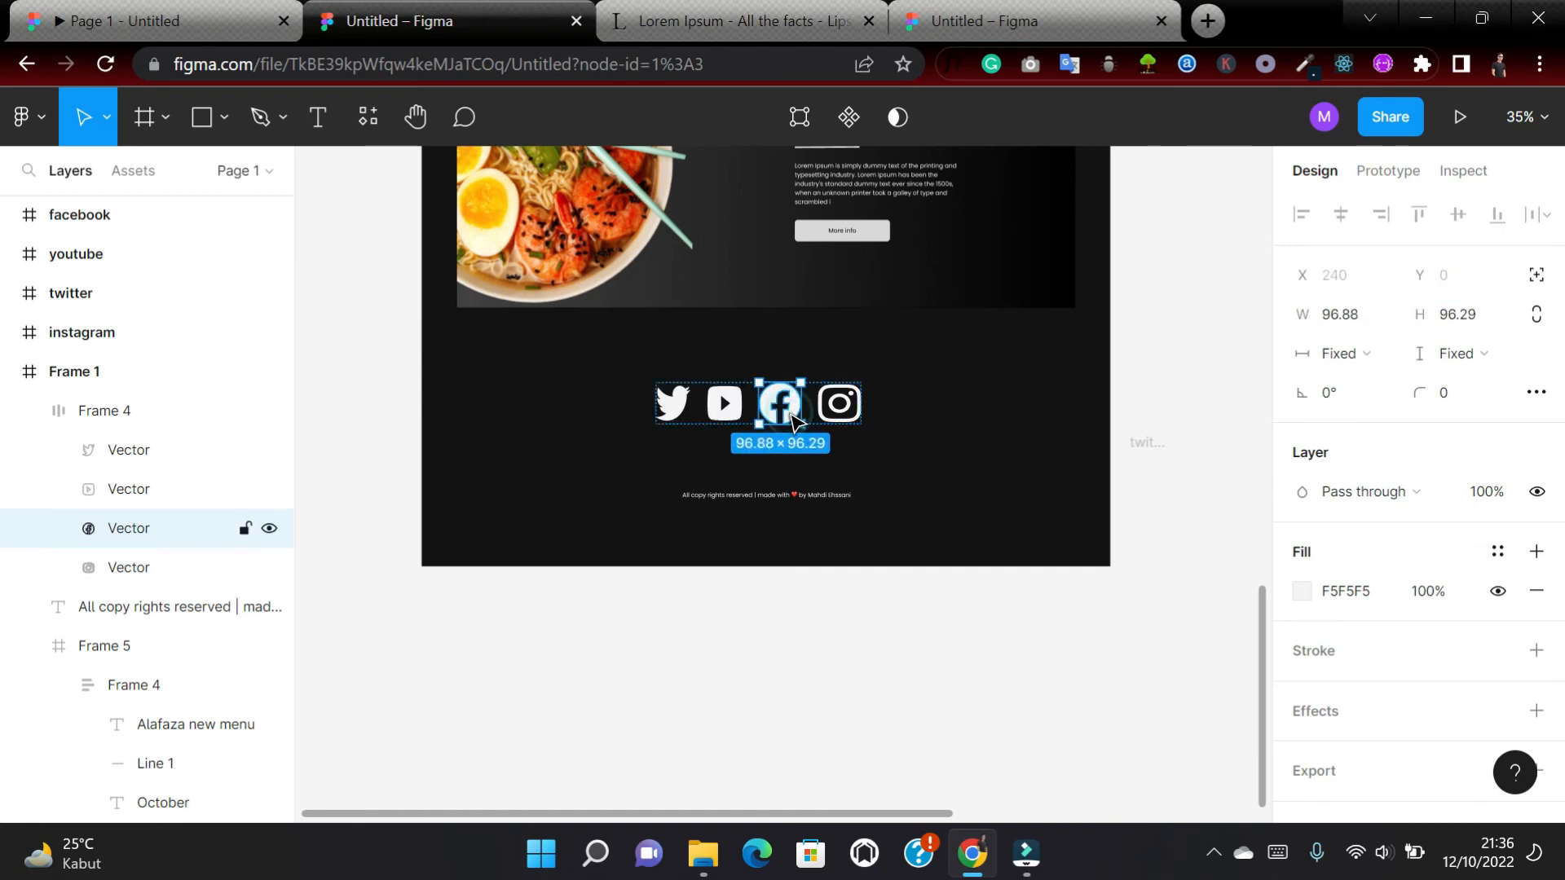
pyautogui.click(1378, 311)
pyautogui.write('80')
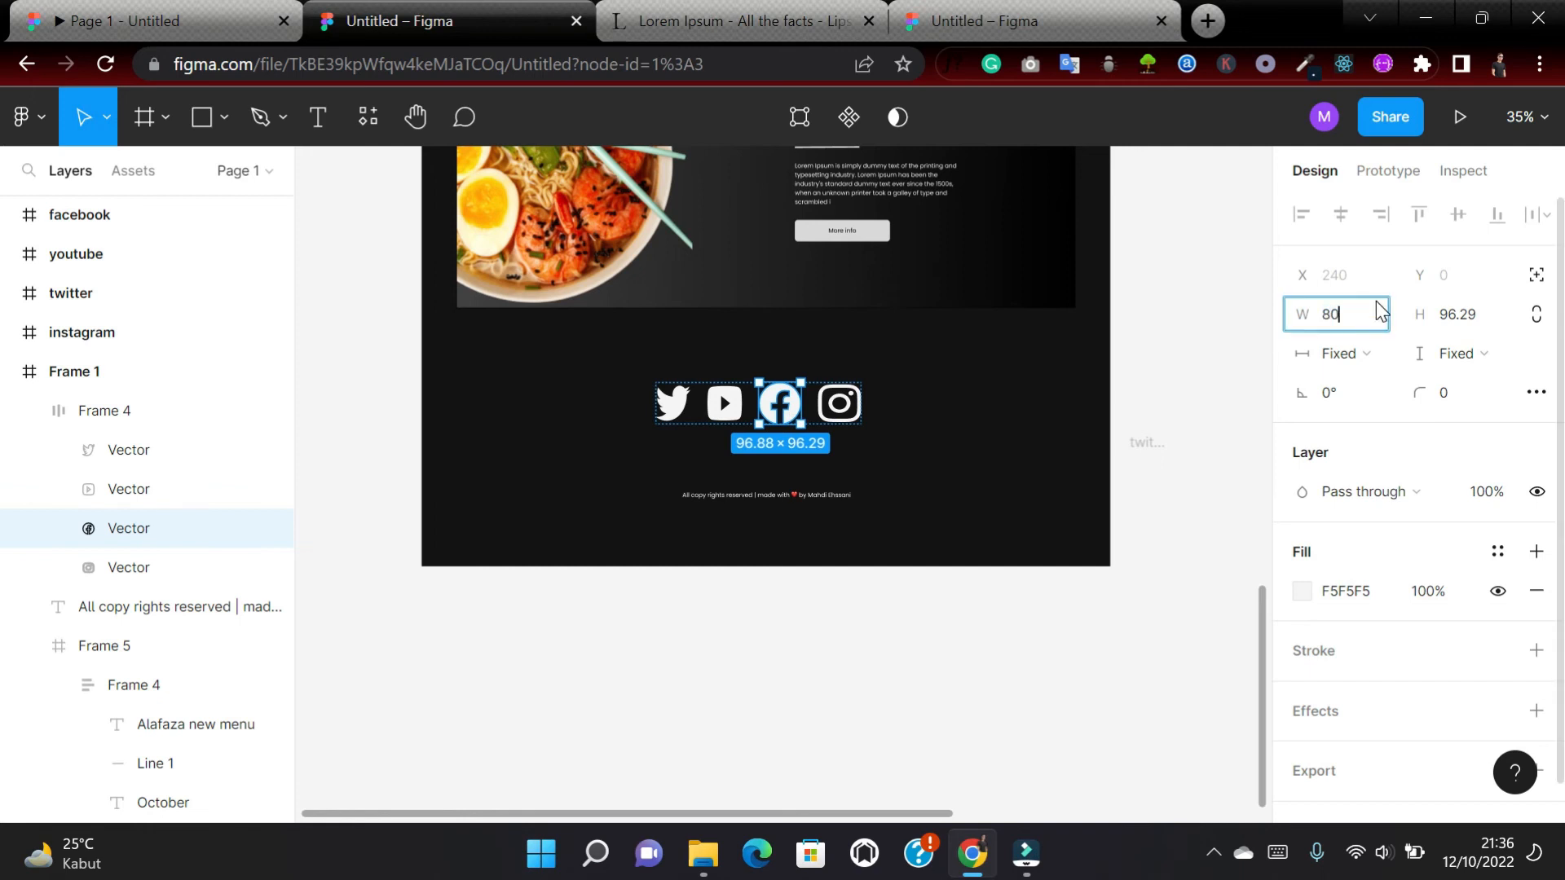
pyautogui.click(1482, 325)
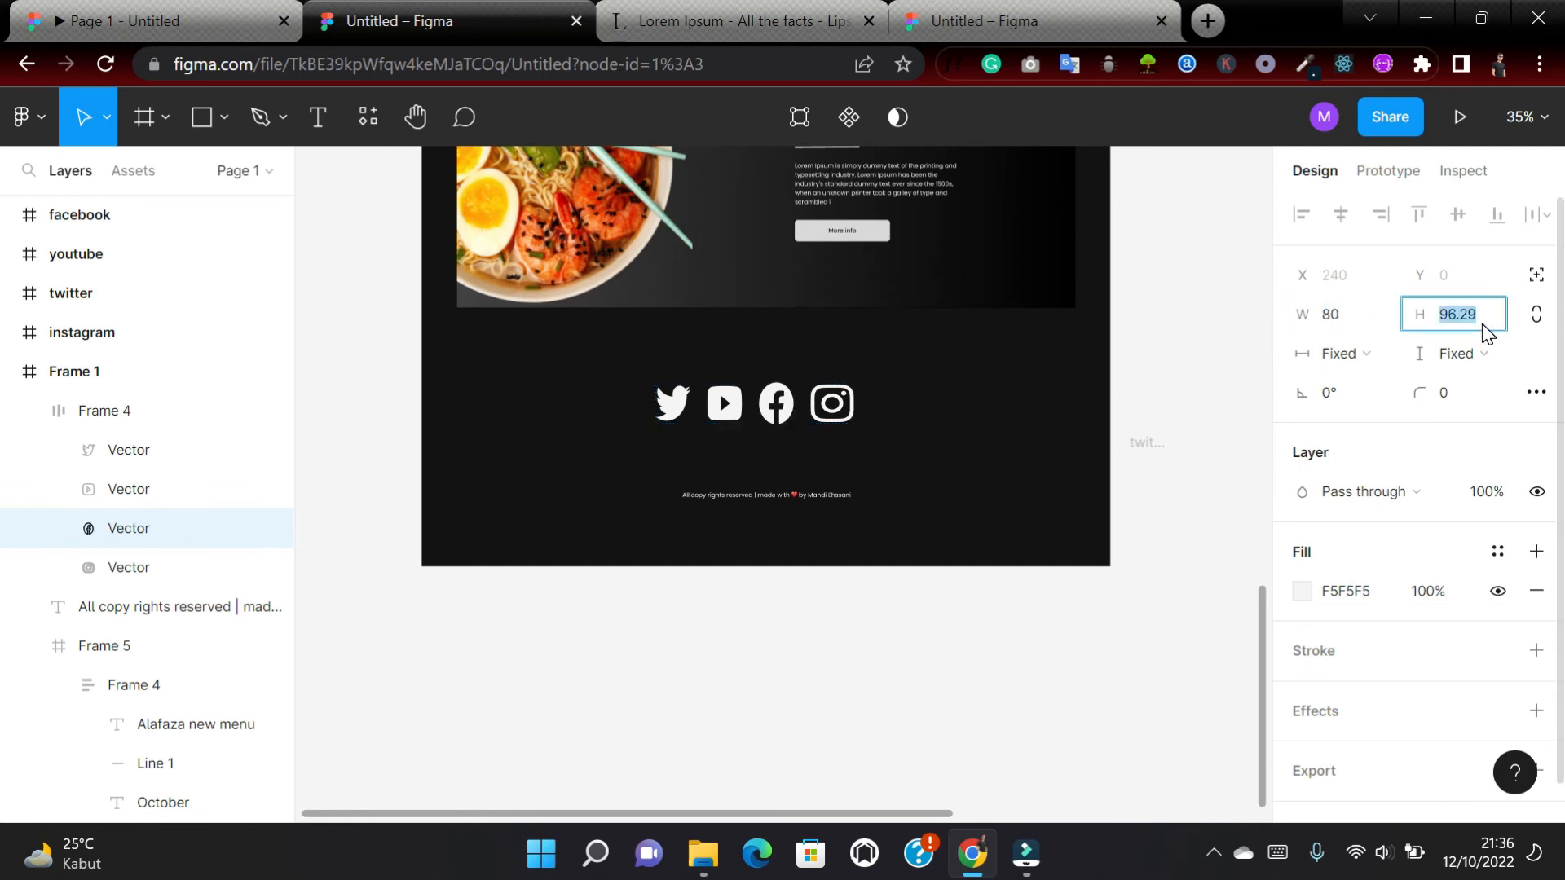
pyautogui.write('80')
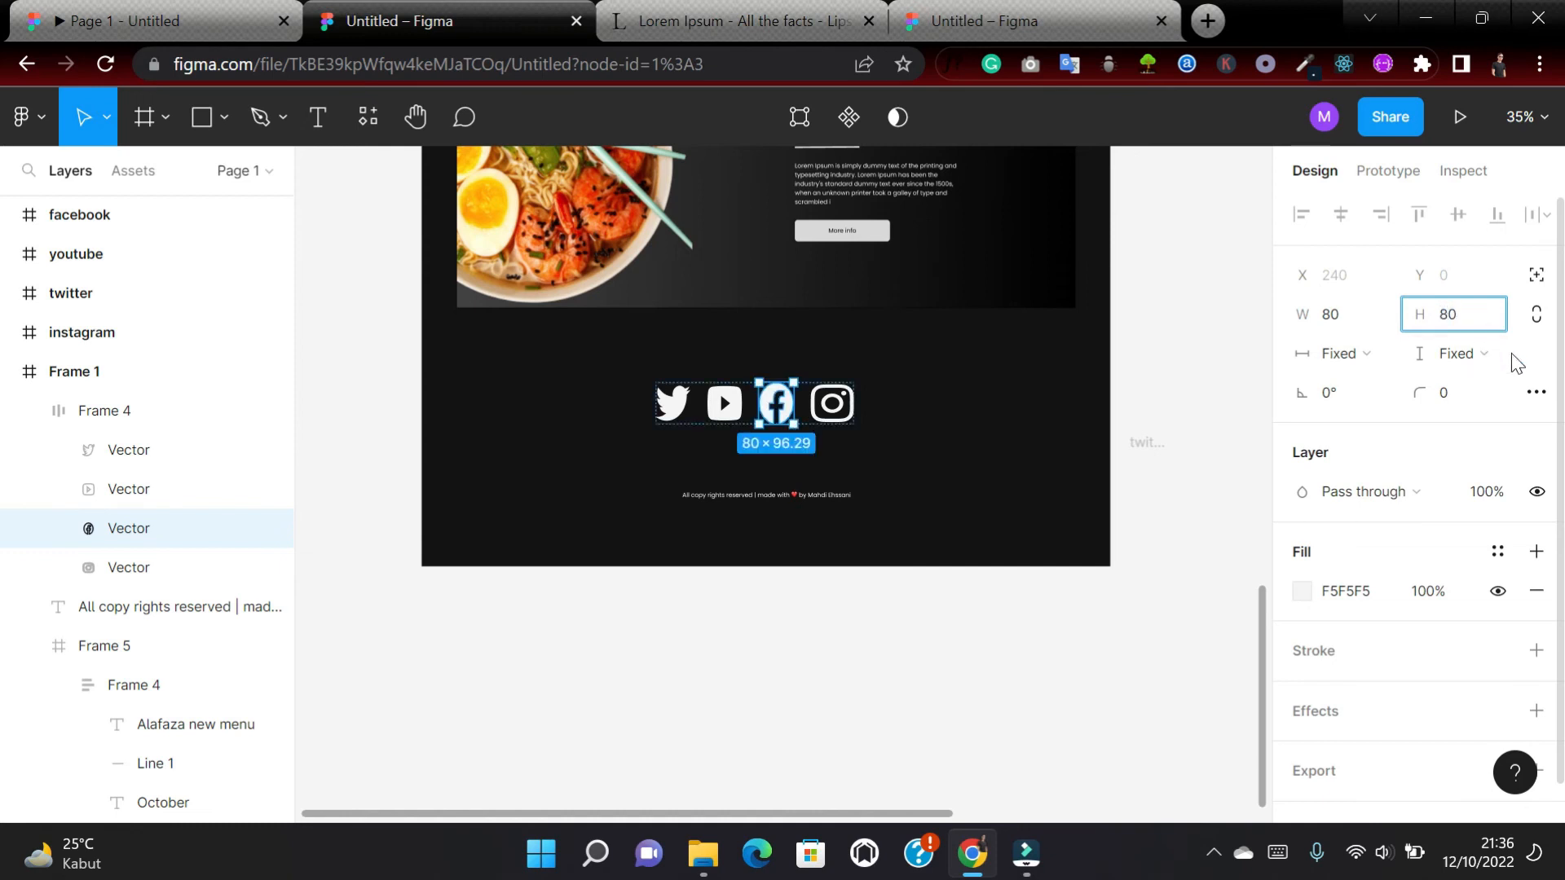
pyautogui.press('Return')
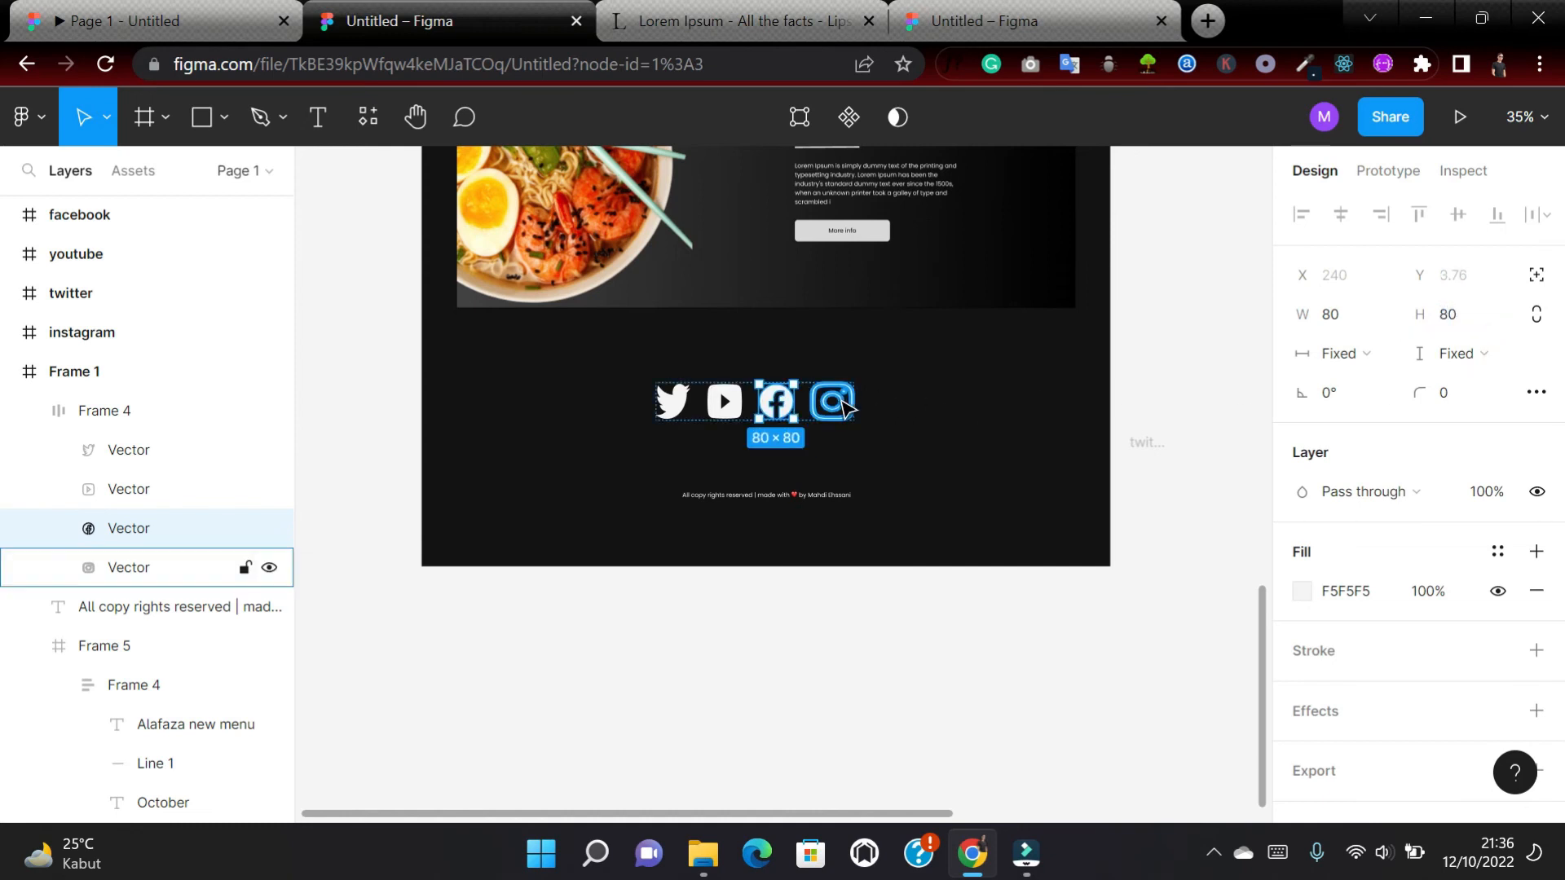
# Resize the instagram icon in the footer row to 80 × 80.
pyautogui.click(845, 404)
pyautogui.click(1372, 319)
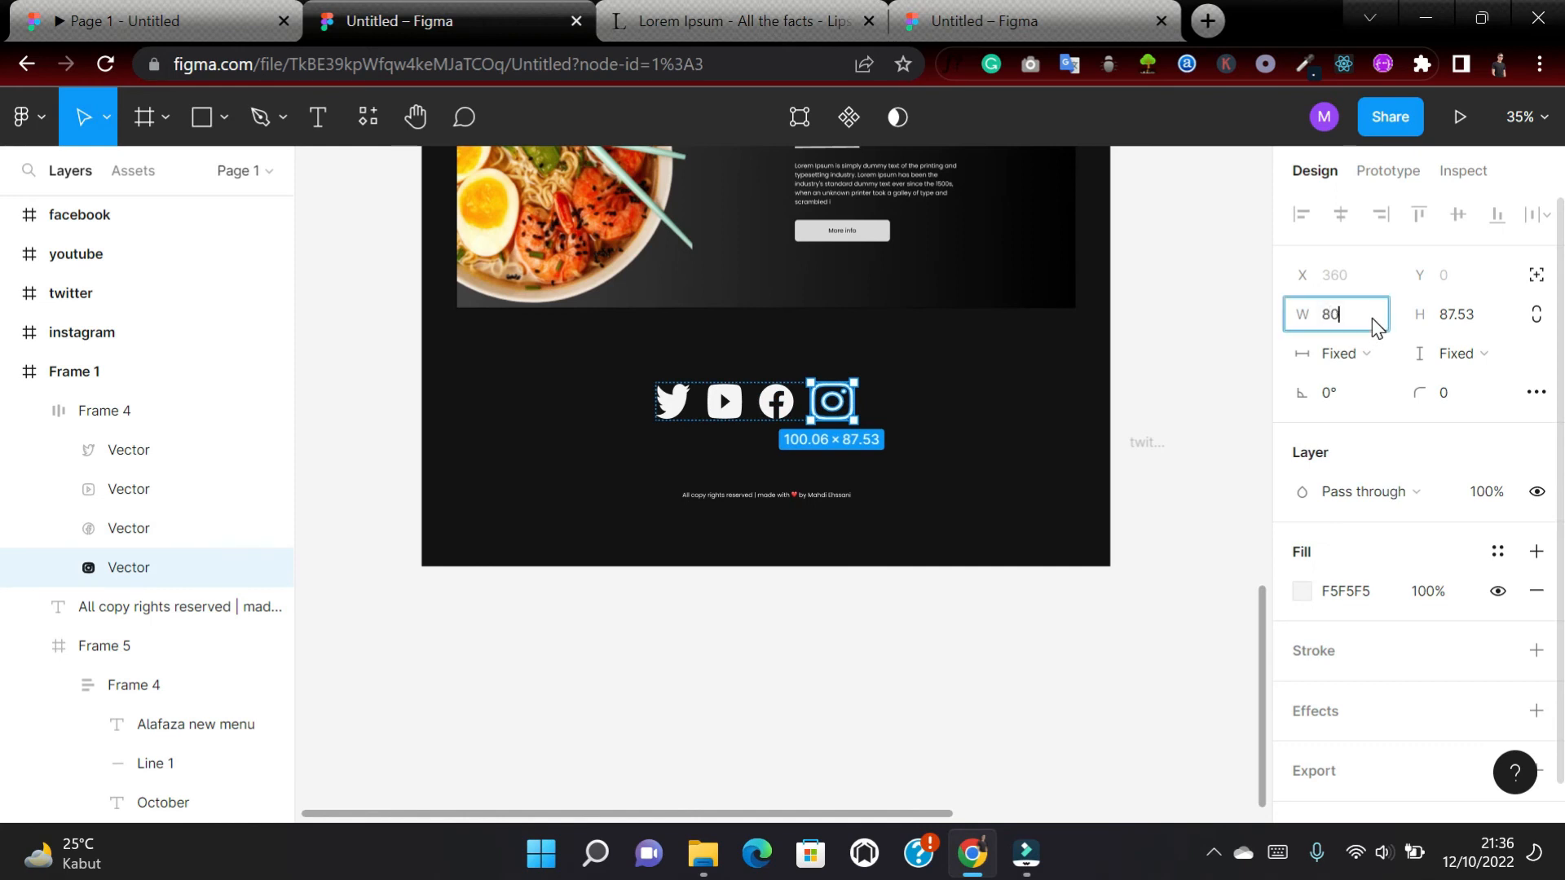
pyautogui.click(1477, 315)
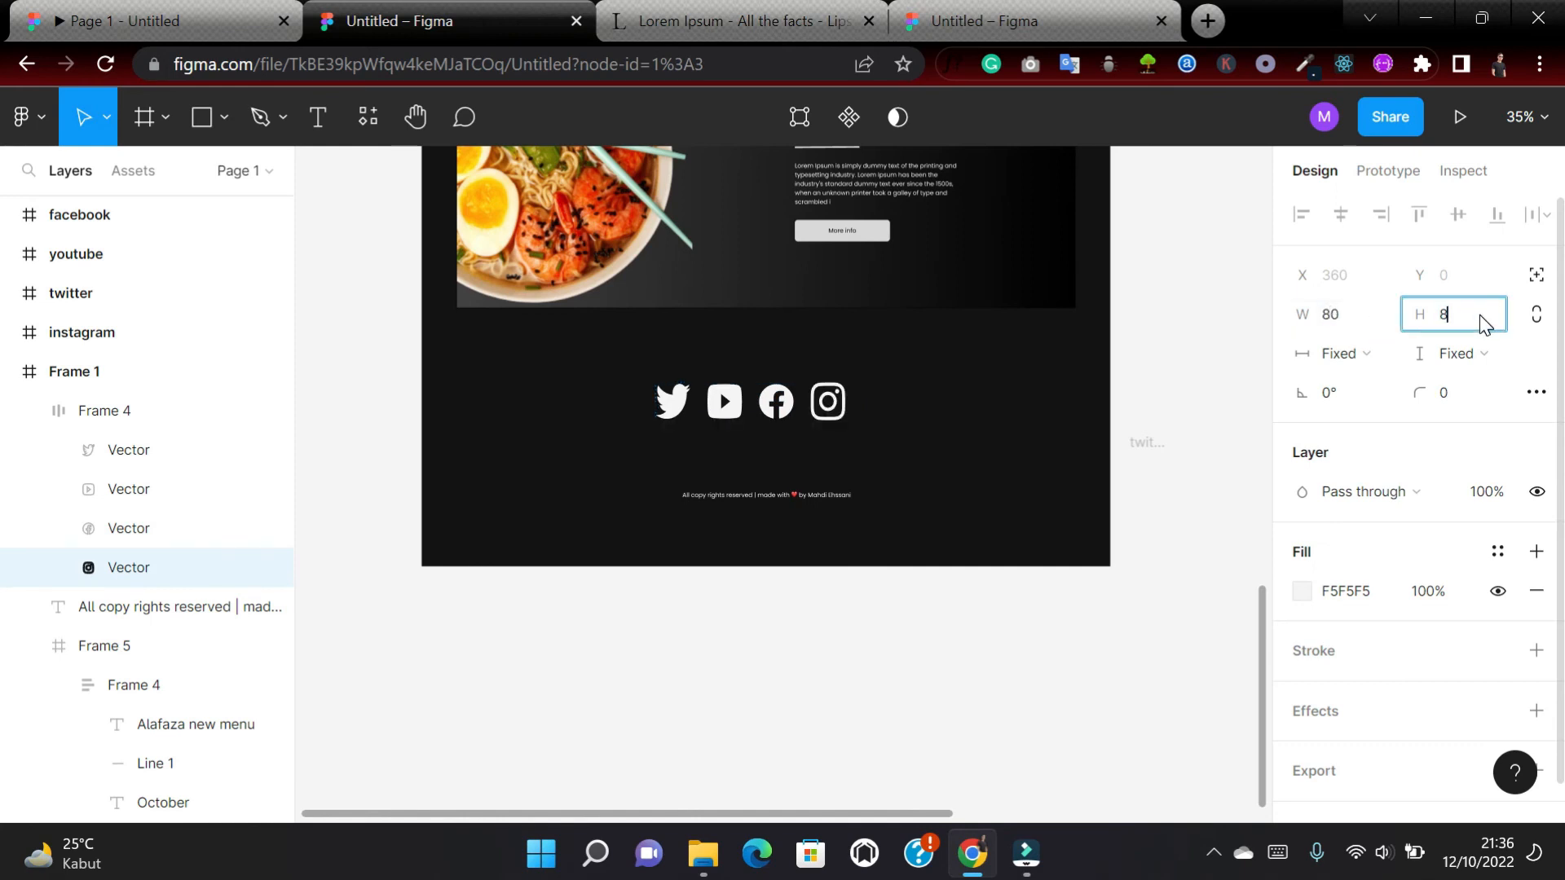
pyautogui.write('0')
pyautogui.press('Return')
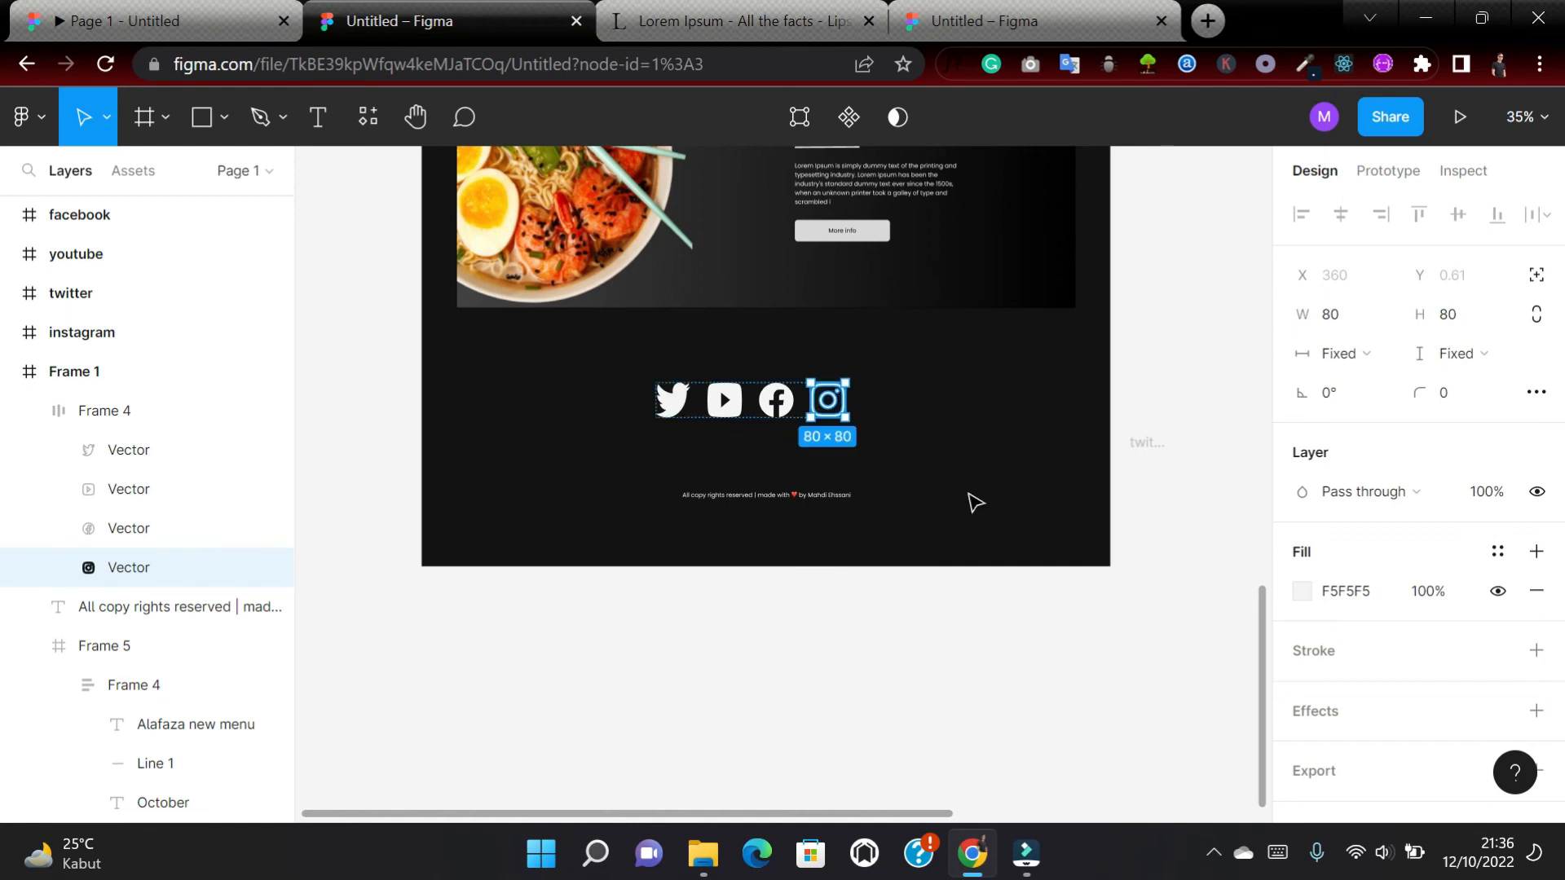
# Shift the social icon row slightly up and right, and move the copyright text up directly beneath it, at about X 518, Y 3534.
pyautogui.click(732, 362)
pyautogui.moveTo(702, 405); pyautogui.dragTo(744, 377)
pyautogui.moveTo(775, 497); pyautogui.dragTo(800, 427)
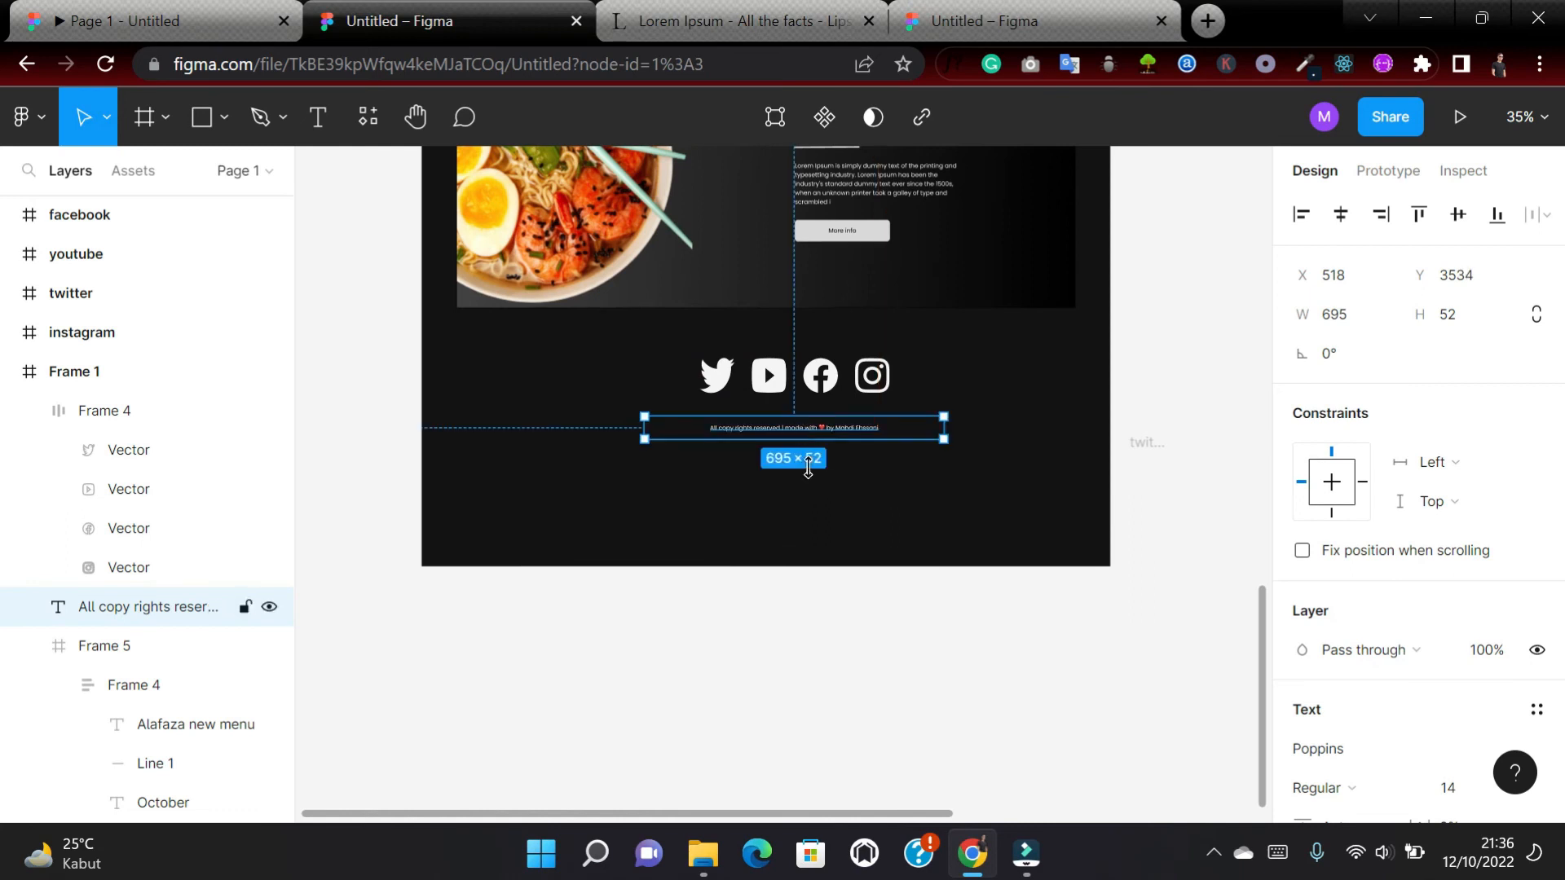
# Shorten Frame 1 from its lower edge to a height of about 3651 and add auto layout to it.
pyautogui.scroll(15, 835, 590)
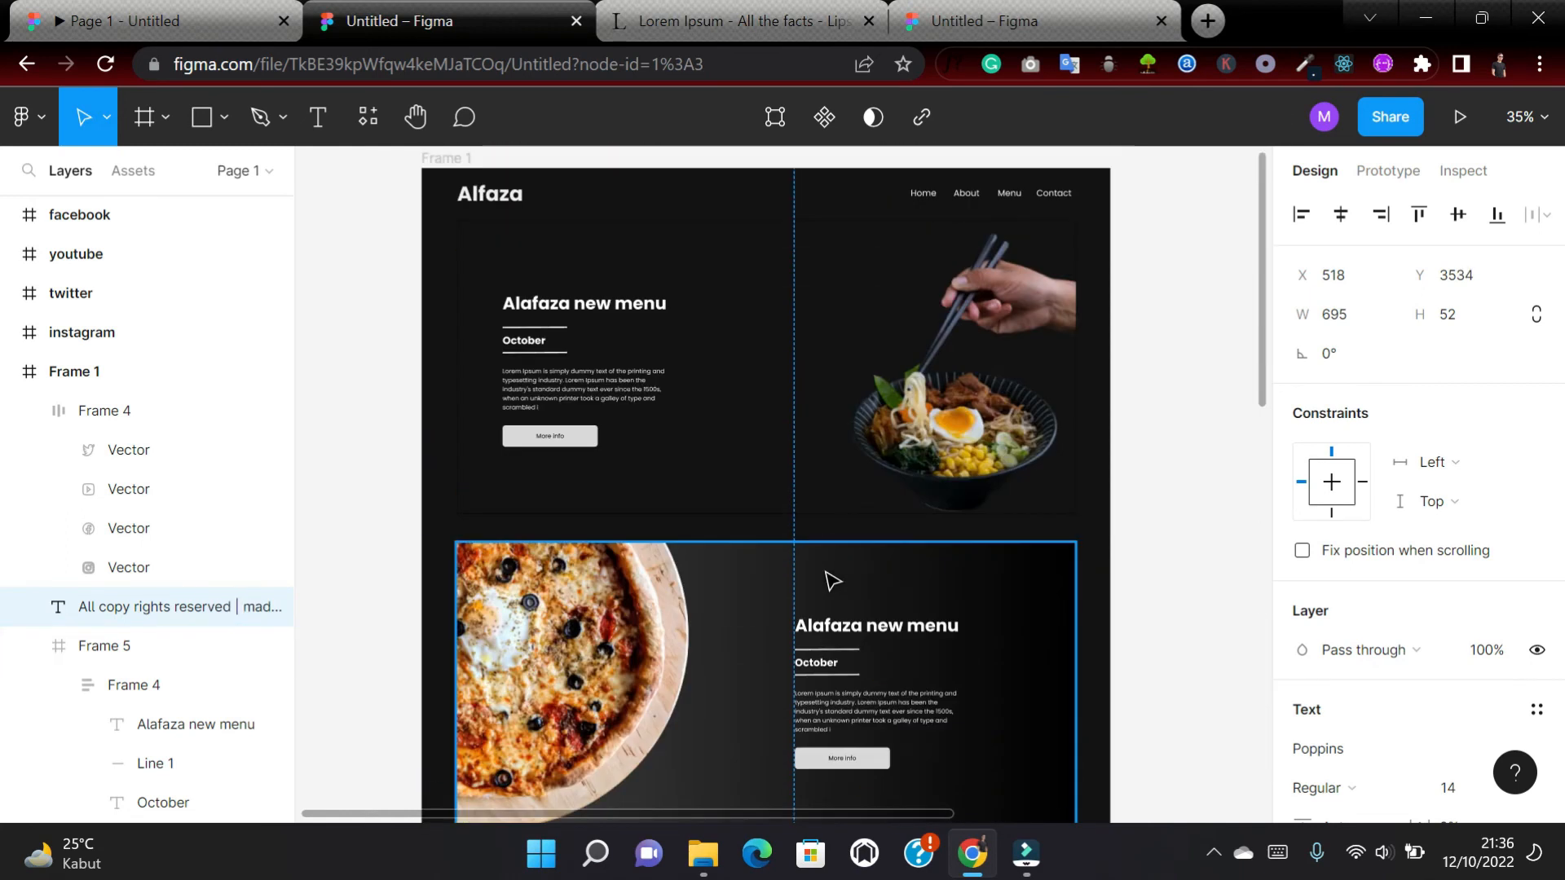
pyautogui.click(454, 400)
pyautogui.scroll(-9, 745, 517)
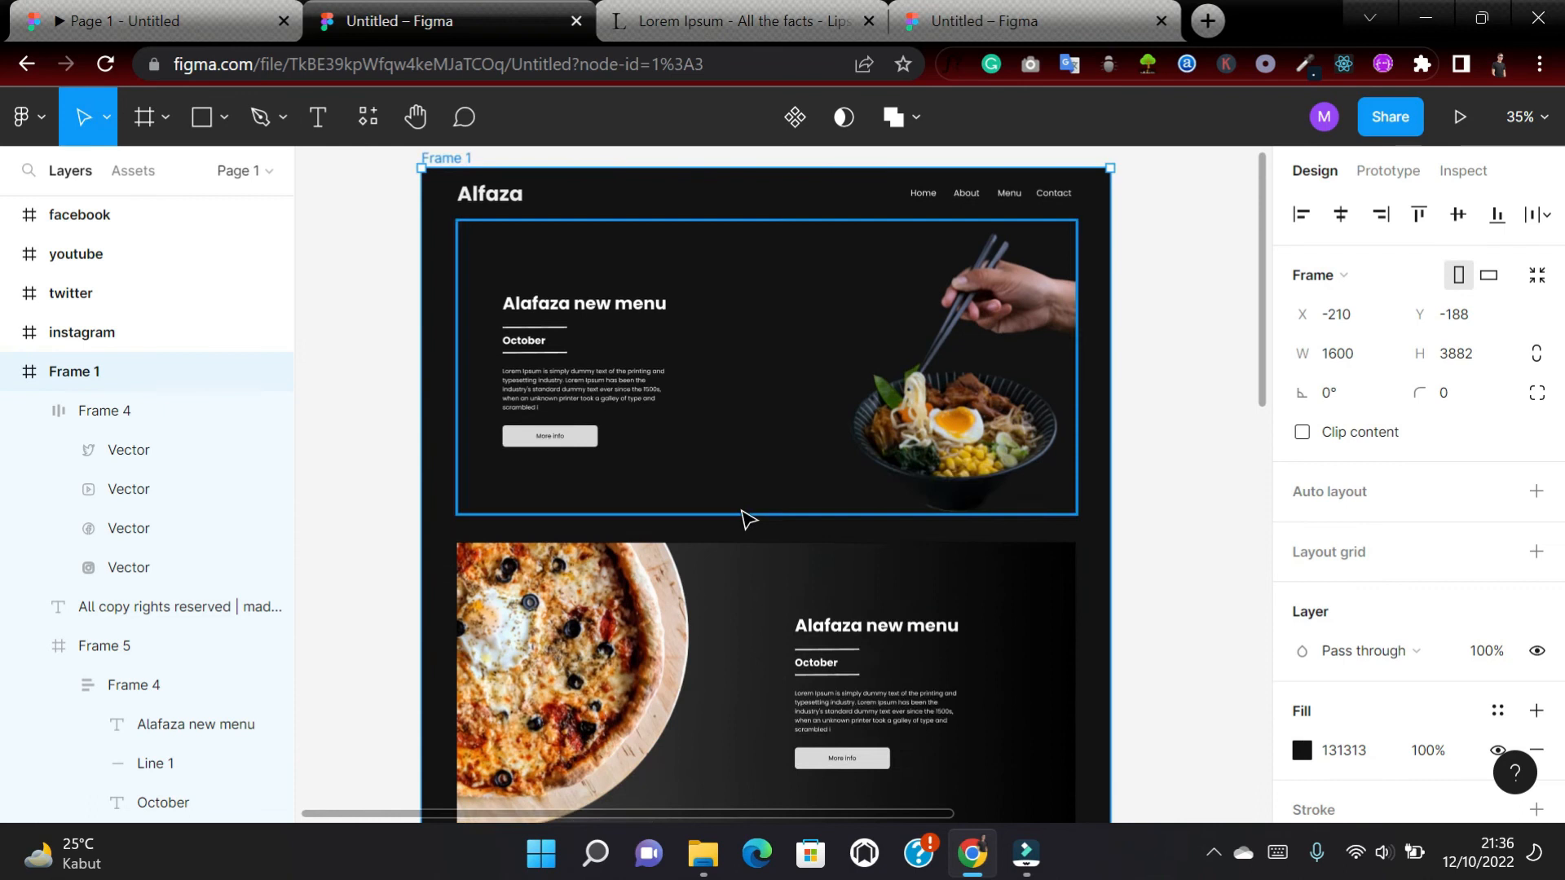
pyautogui.scroll(-8, 759, 536)
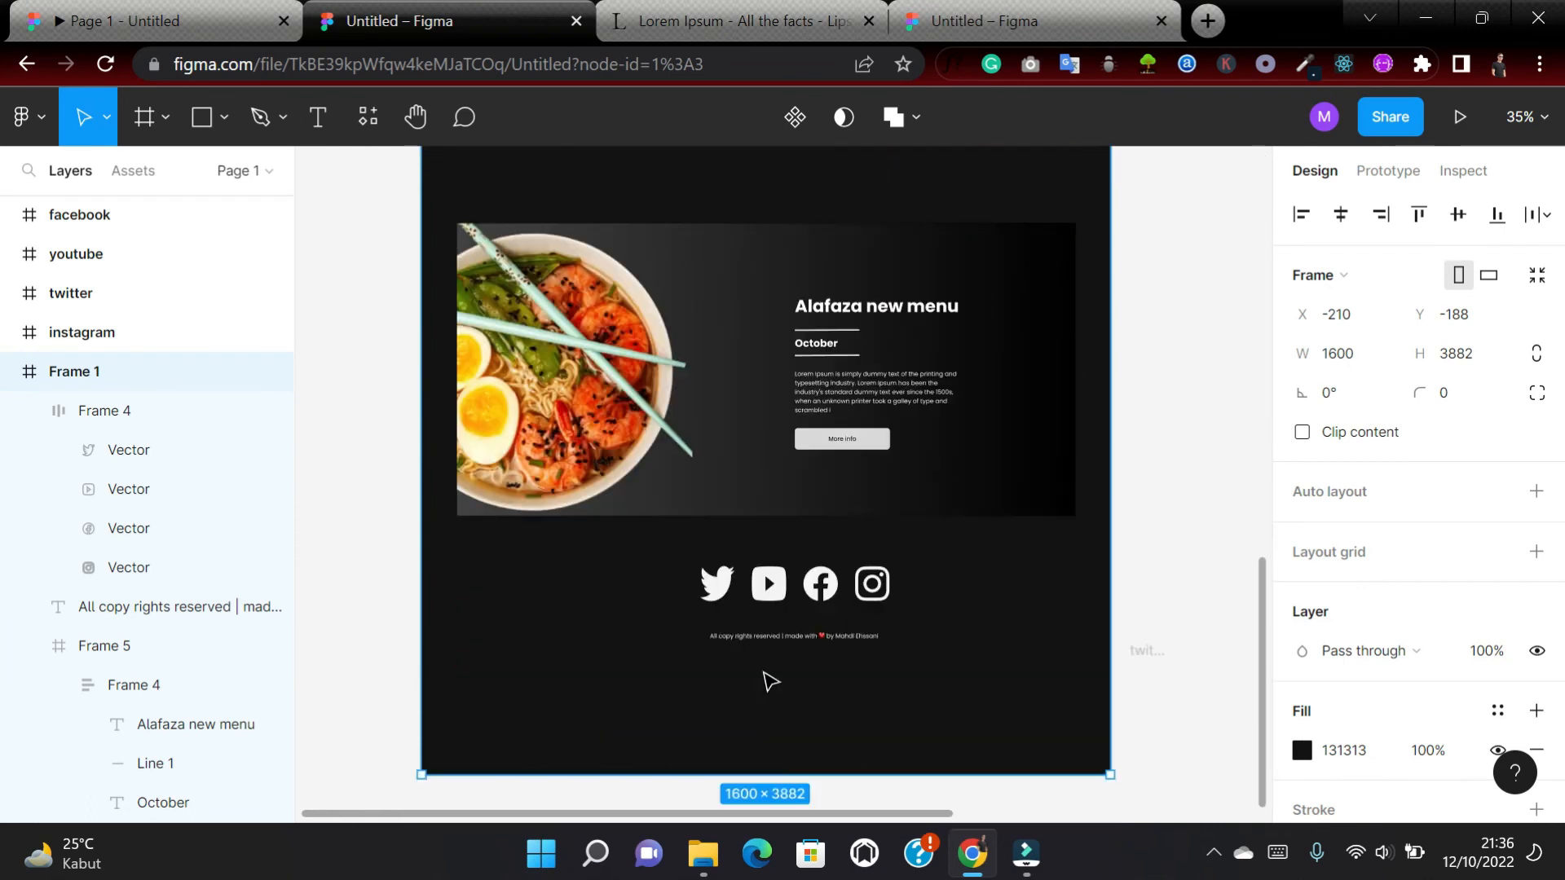
pyautogui.moveTo(776, 768); pyautogui.dragTo(784, 674)
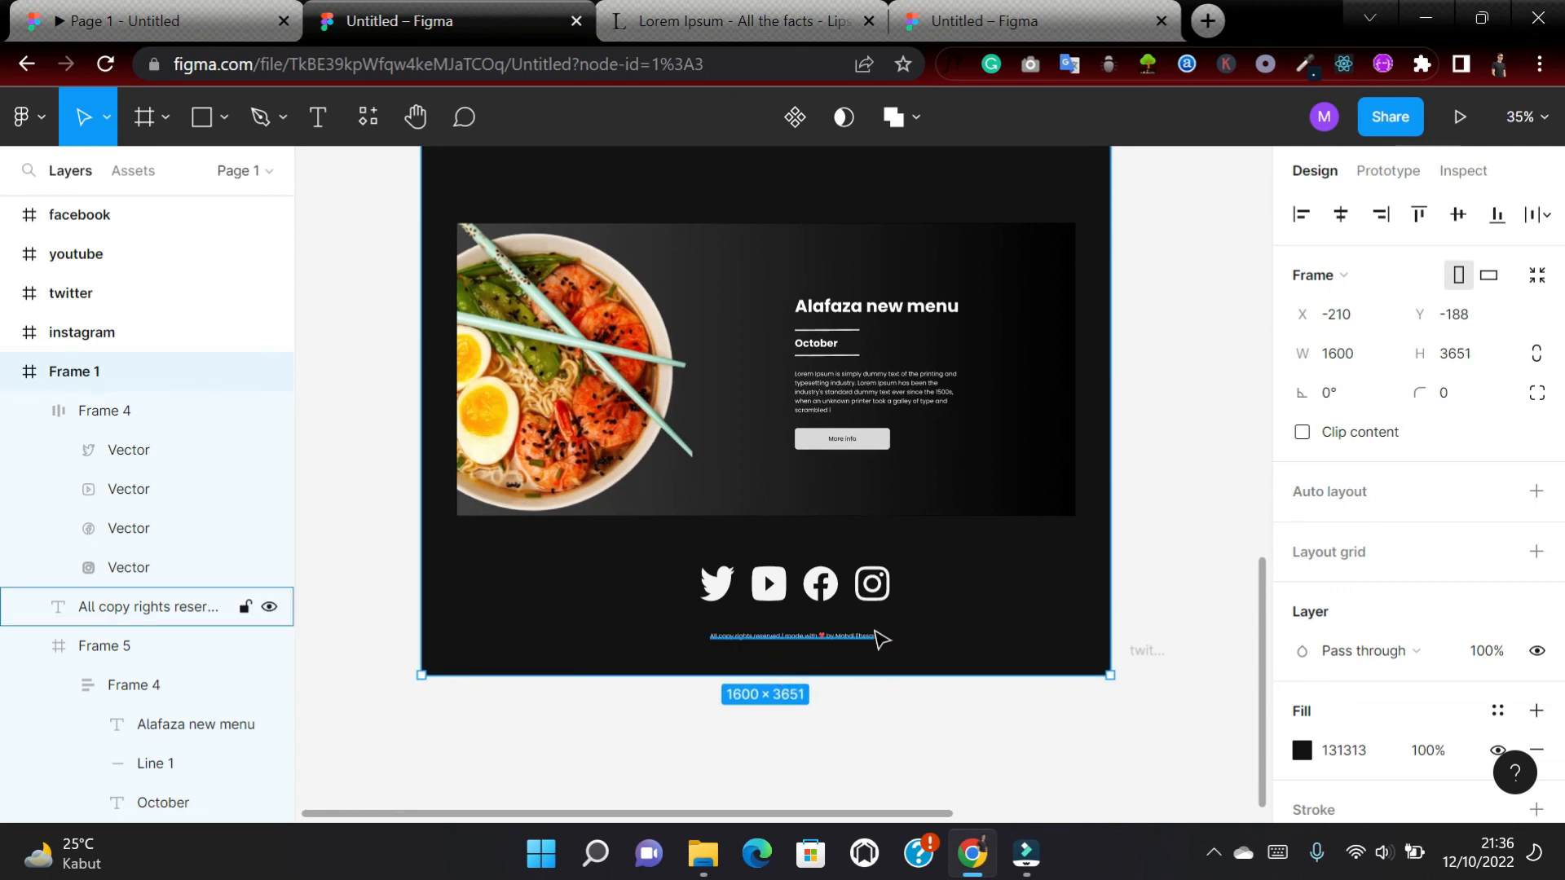
pyautogui.scroll(10, 877, 639)
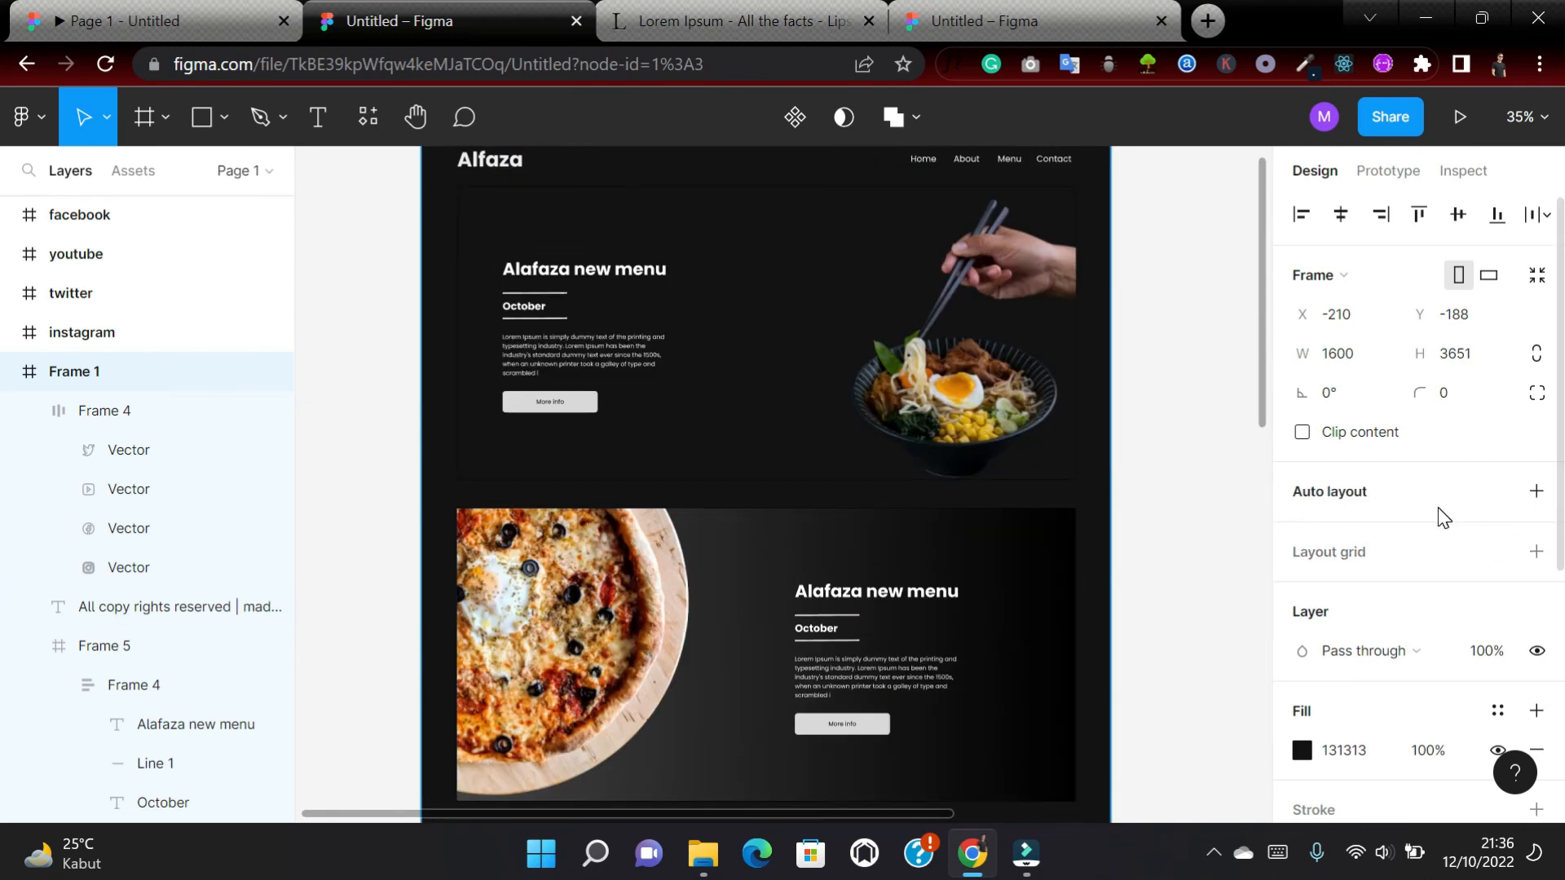
pyautogui.click(1538, 492)
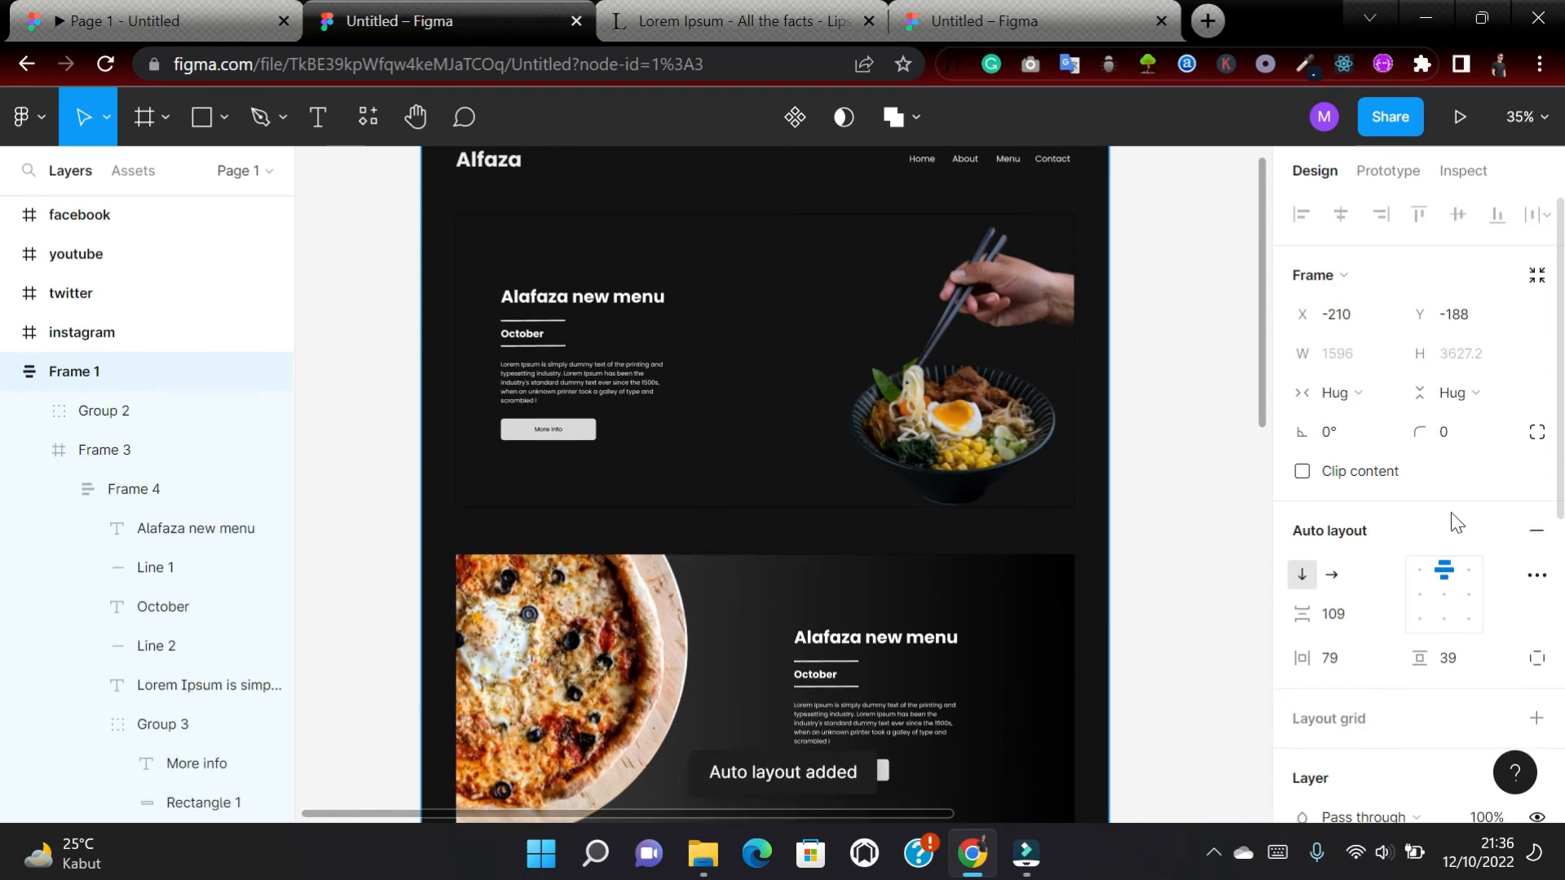
# Set the auto layout vertical spacing between items in Frame 1 to 60.
pyautogui.scroll(-2, 1359, 600)
pyautogui.click(1354, 489)
pyautogui.press('BackSpace')
pyautogui.write('60')
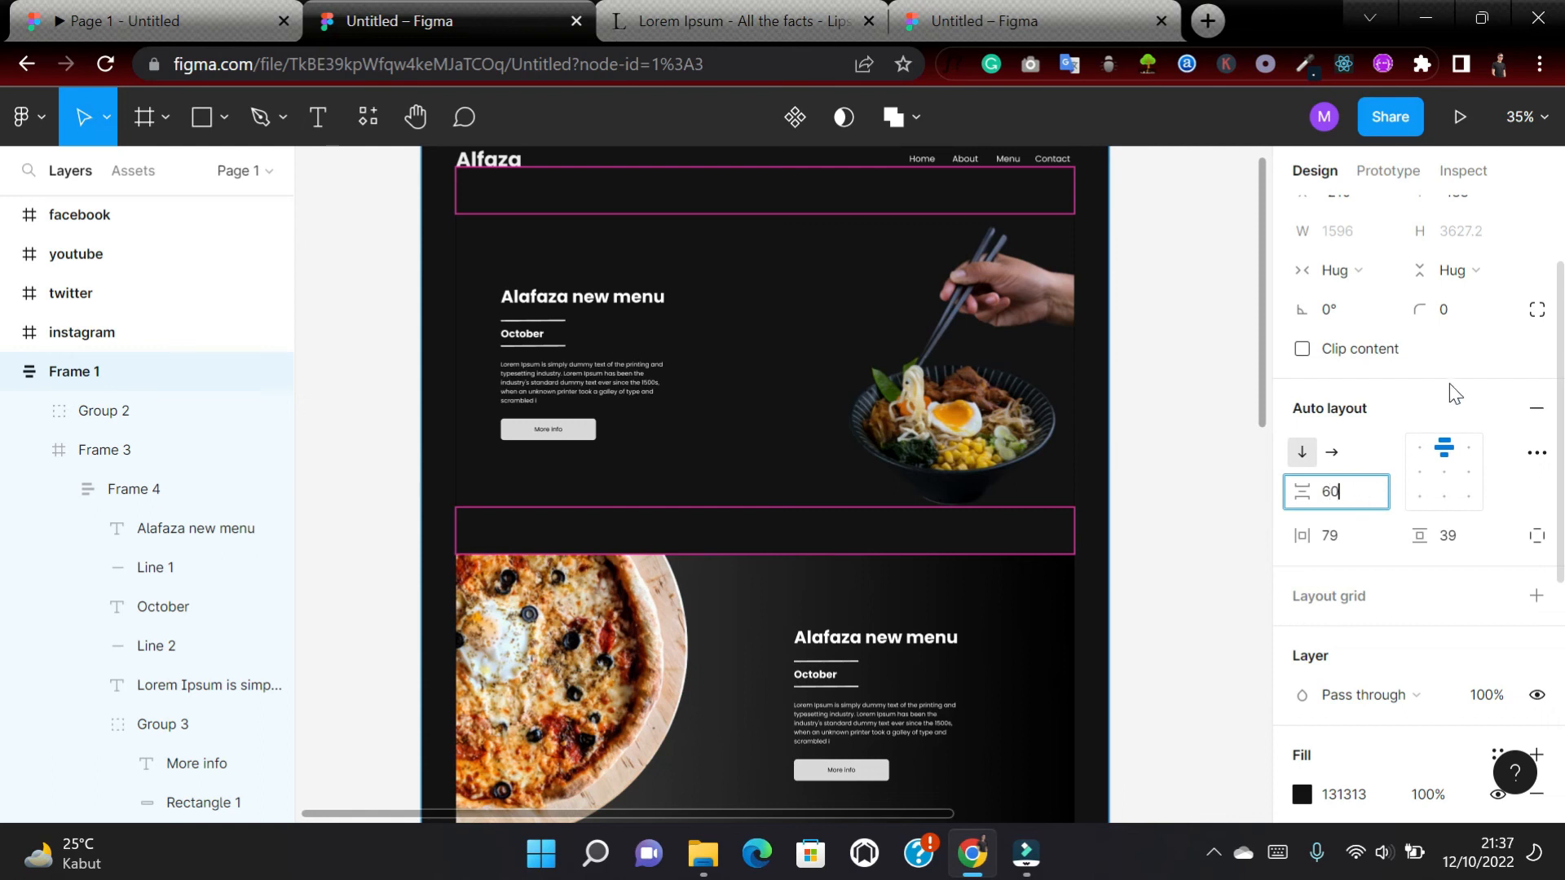
pyautogui.press('Return')
# Resize the twitter icon in the footer row to 50 × 50.
pyautogui.scroll(-2, 983, 536)
pyautogui.scroll(-1, 982, 536)
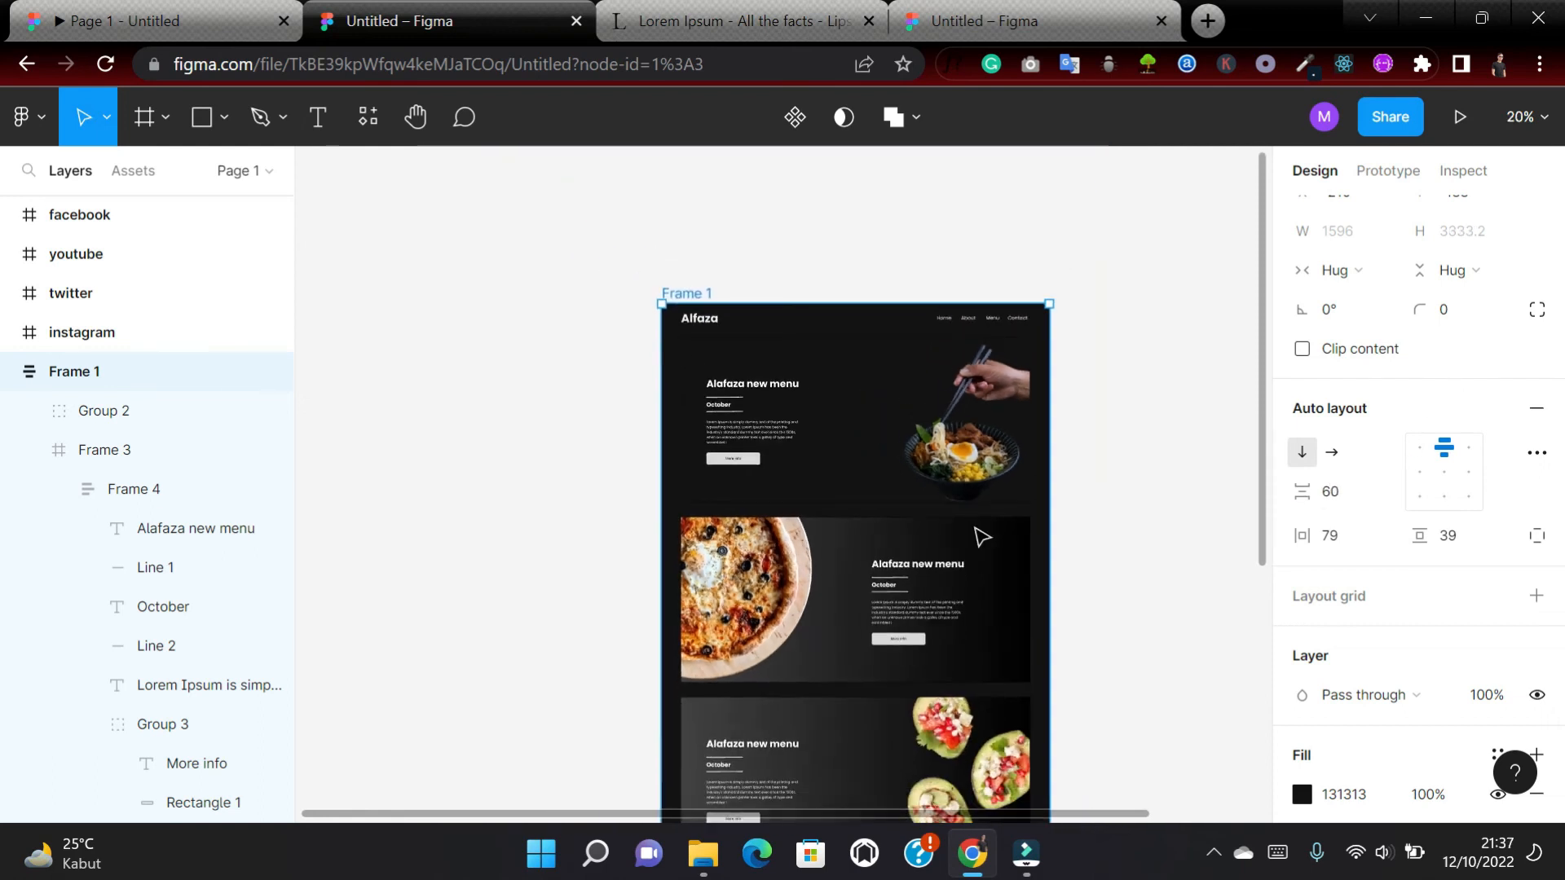
pyautogui.scroll(-5, 983, 537)
pyautogui.scroll(-2, 982, 536)
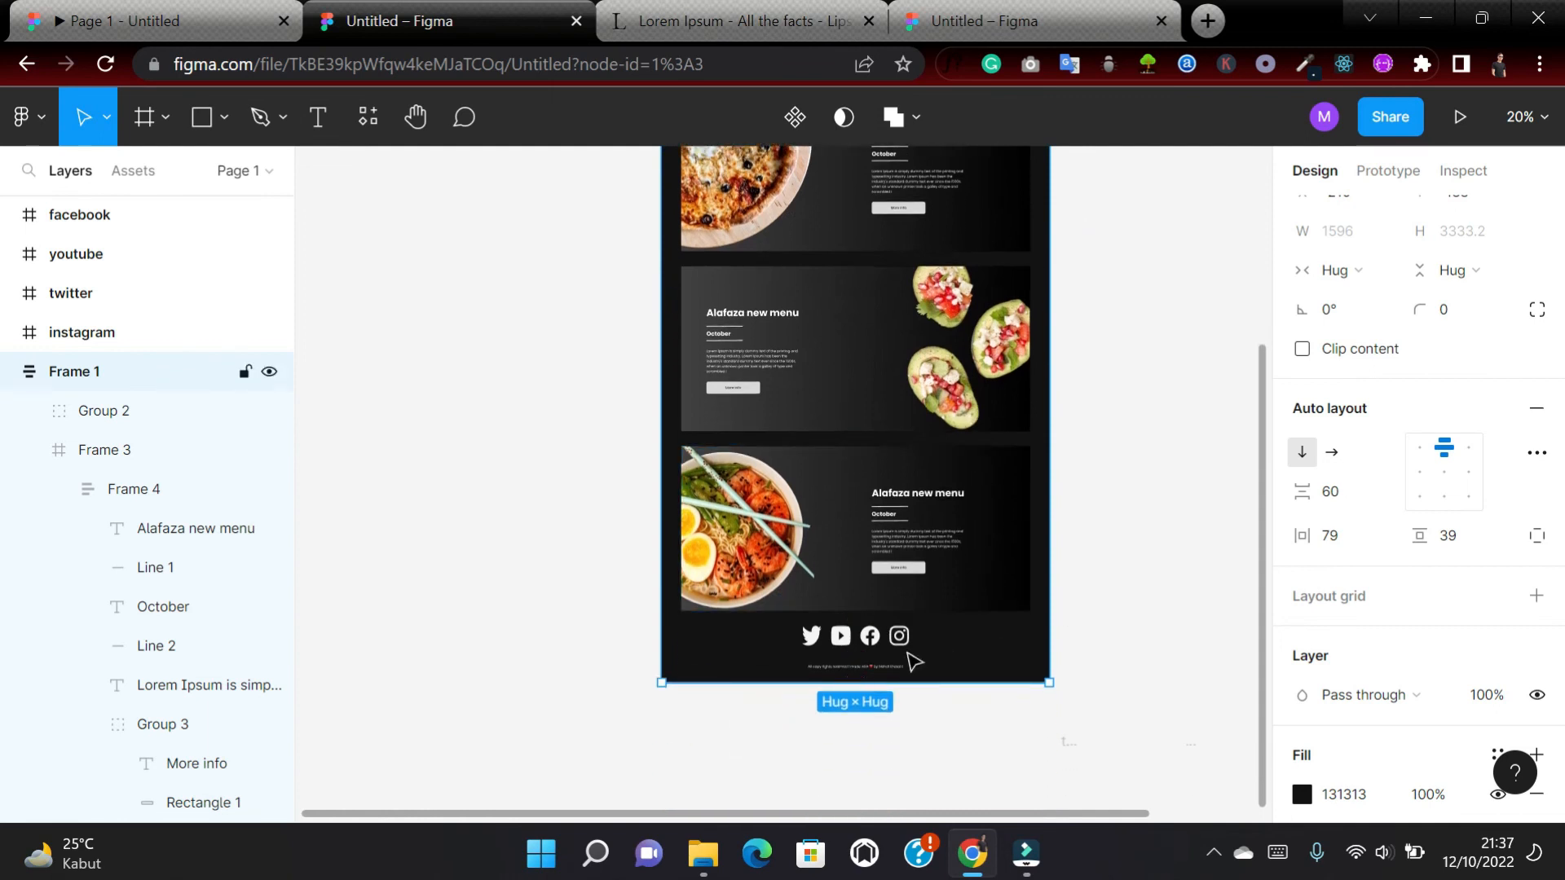
pyautogui.scroll(5, 839, 675)
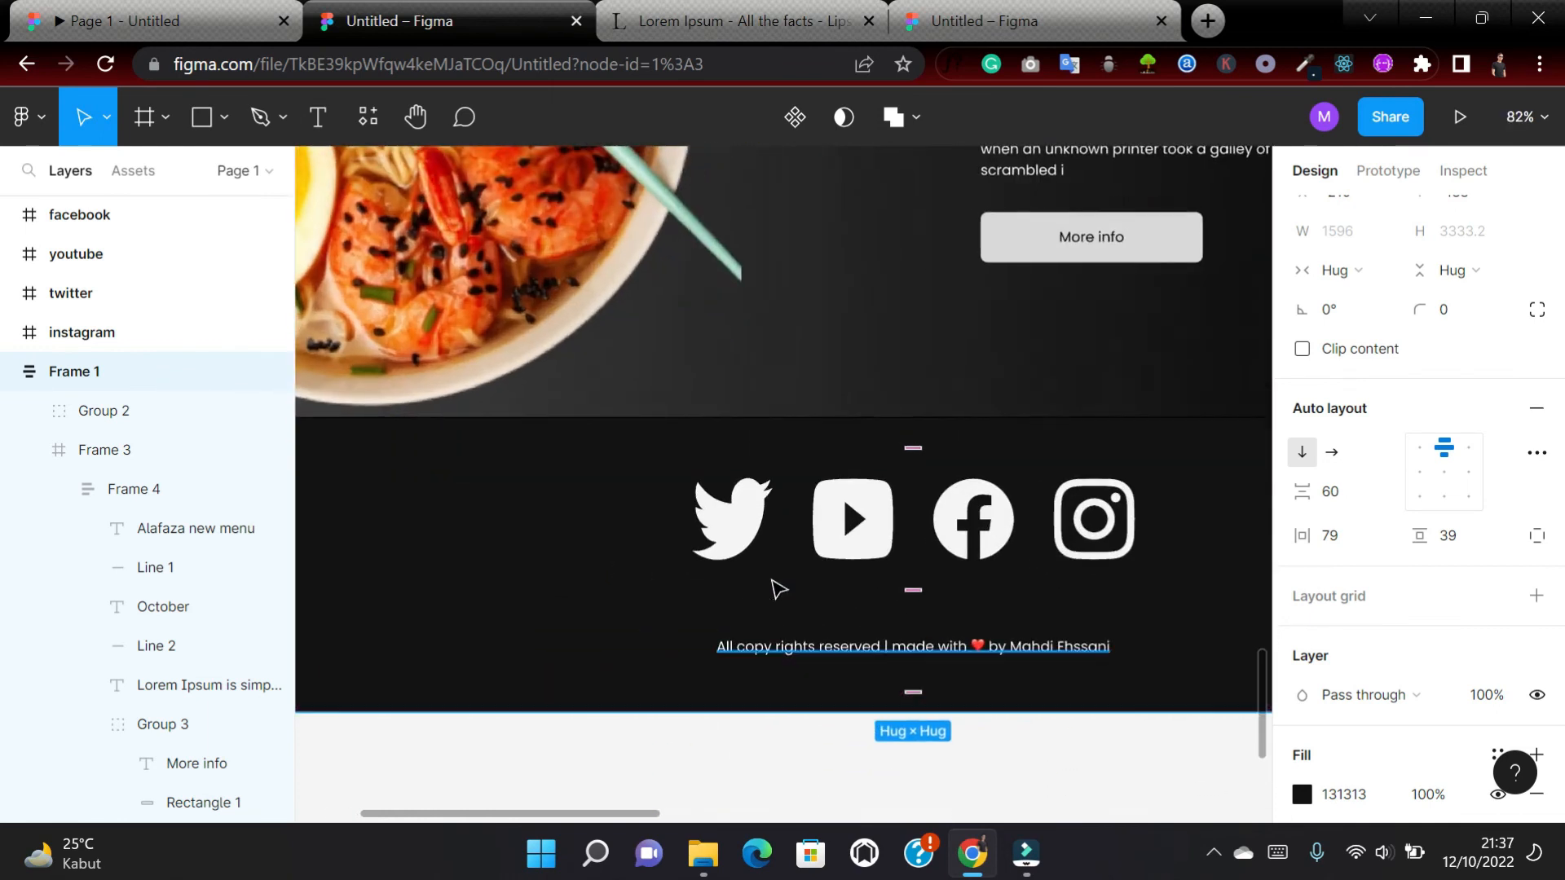
pyautogui.click(724, 530)
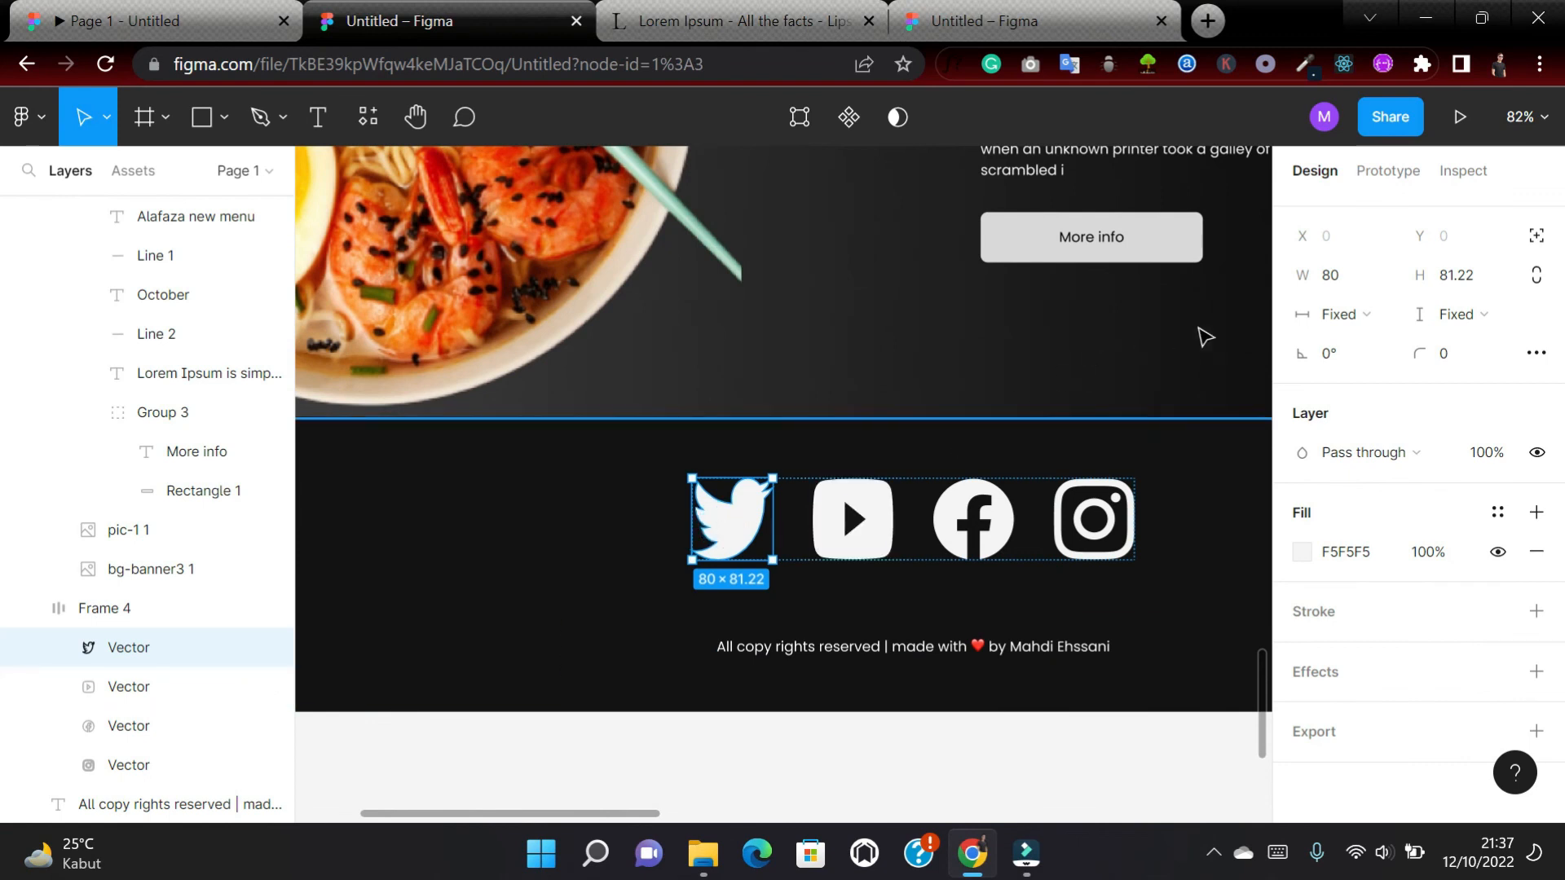
pyautogui.click(1356, 282)
pyautogui.write('50')
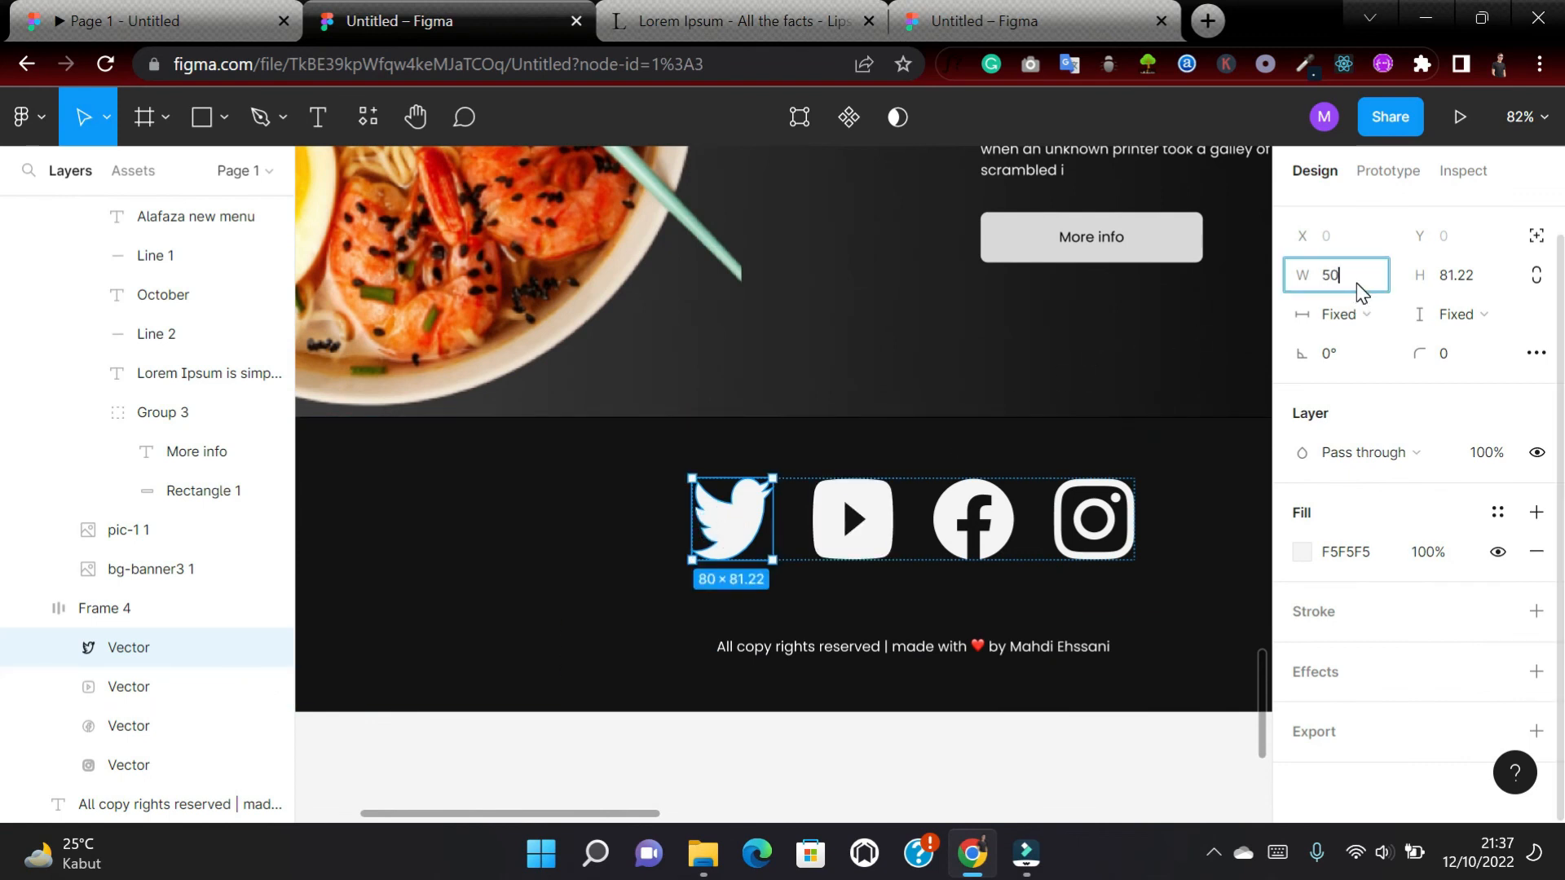
pyautogui.click(1469, 282)
pyautogui.write('50')
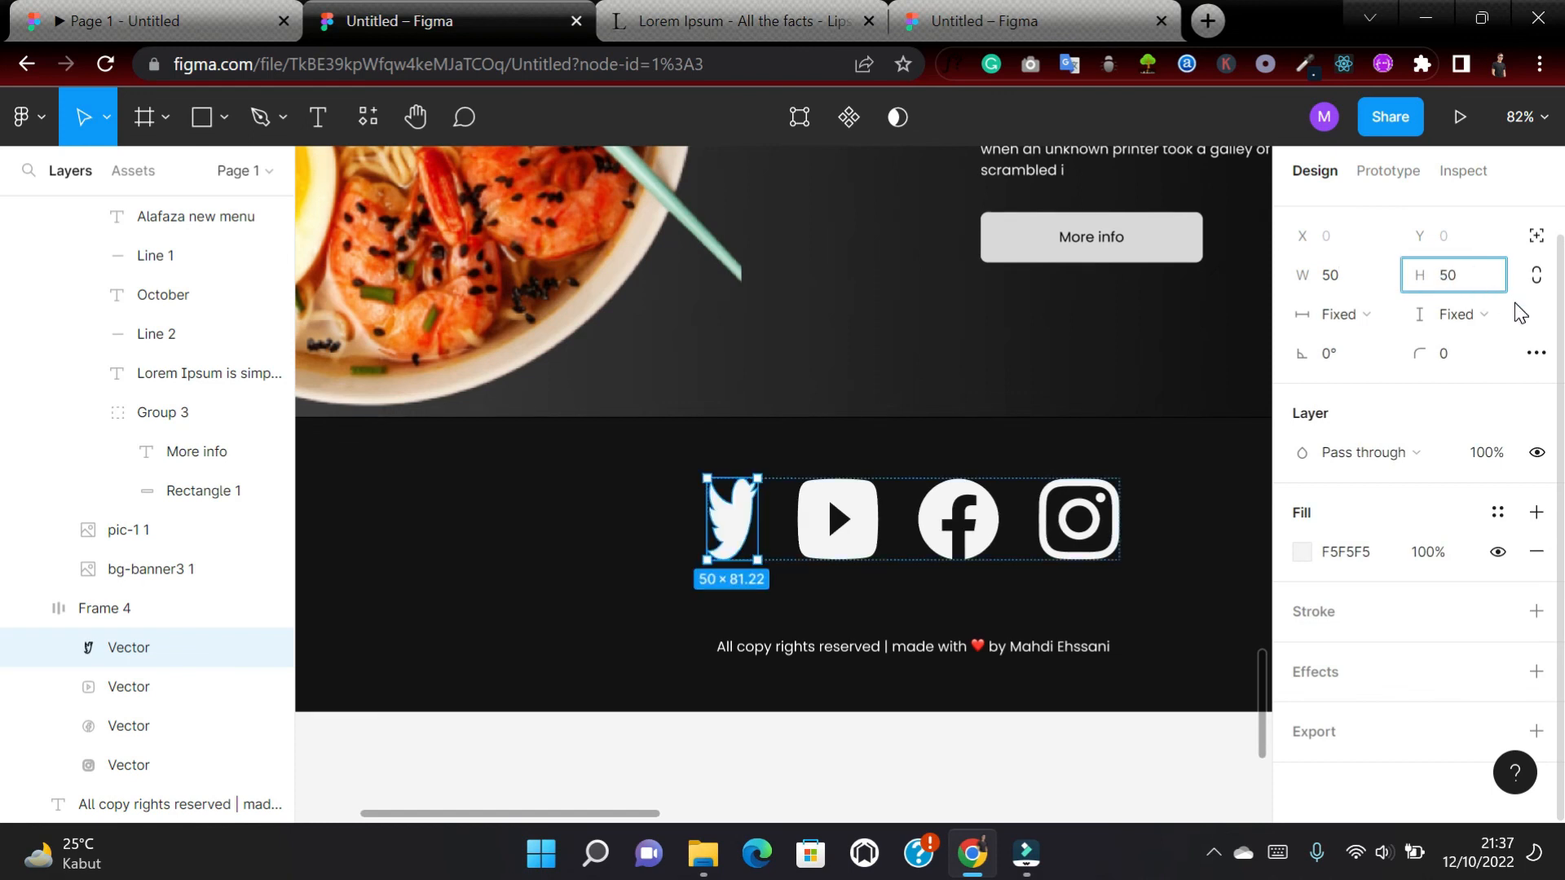
pyautogui.press('Return')
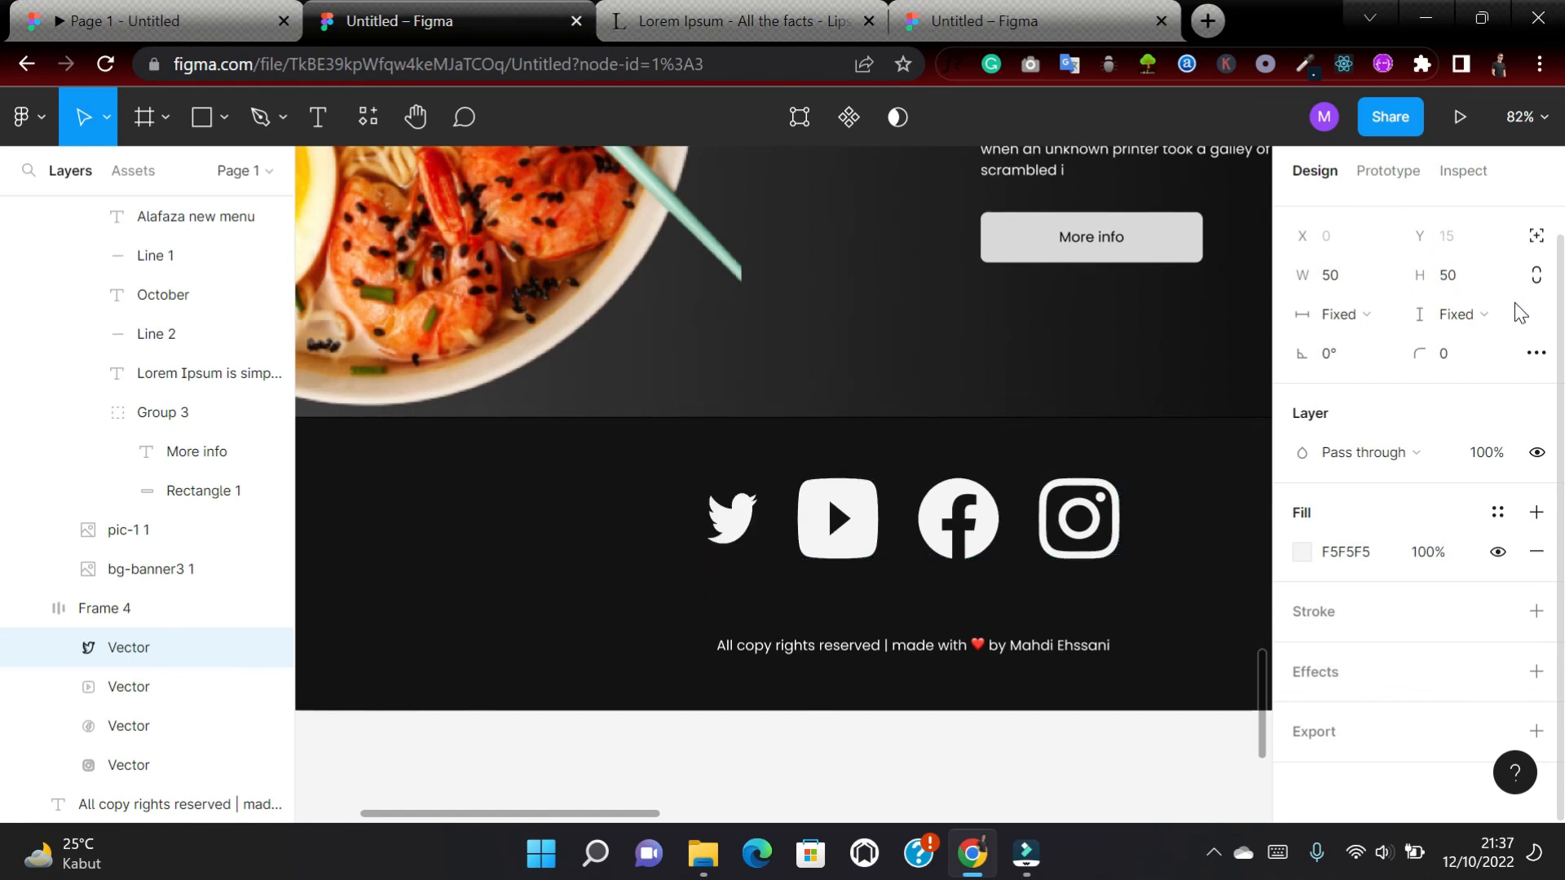
# Resize the youtube icon in the footer row to 50 × 50.
pyautogui.click(840, 518)
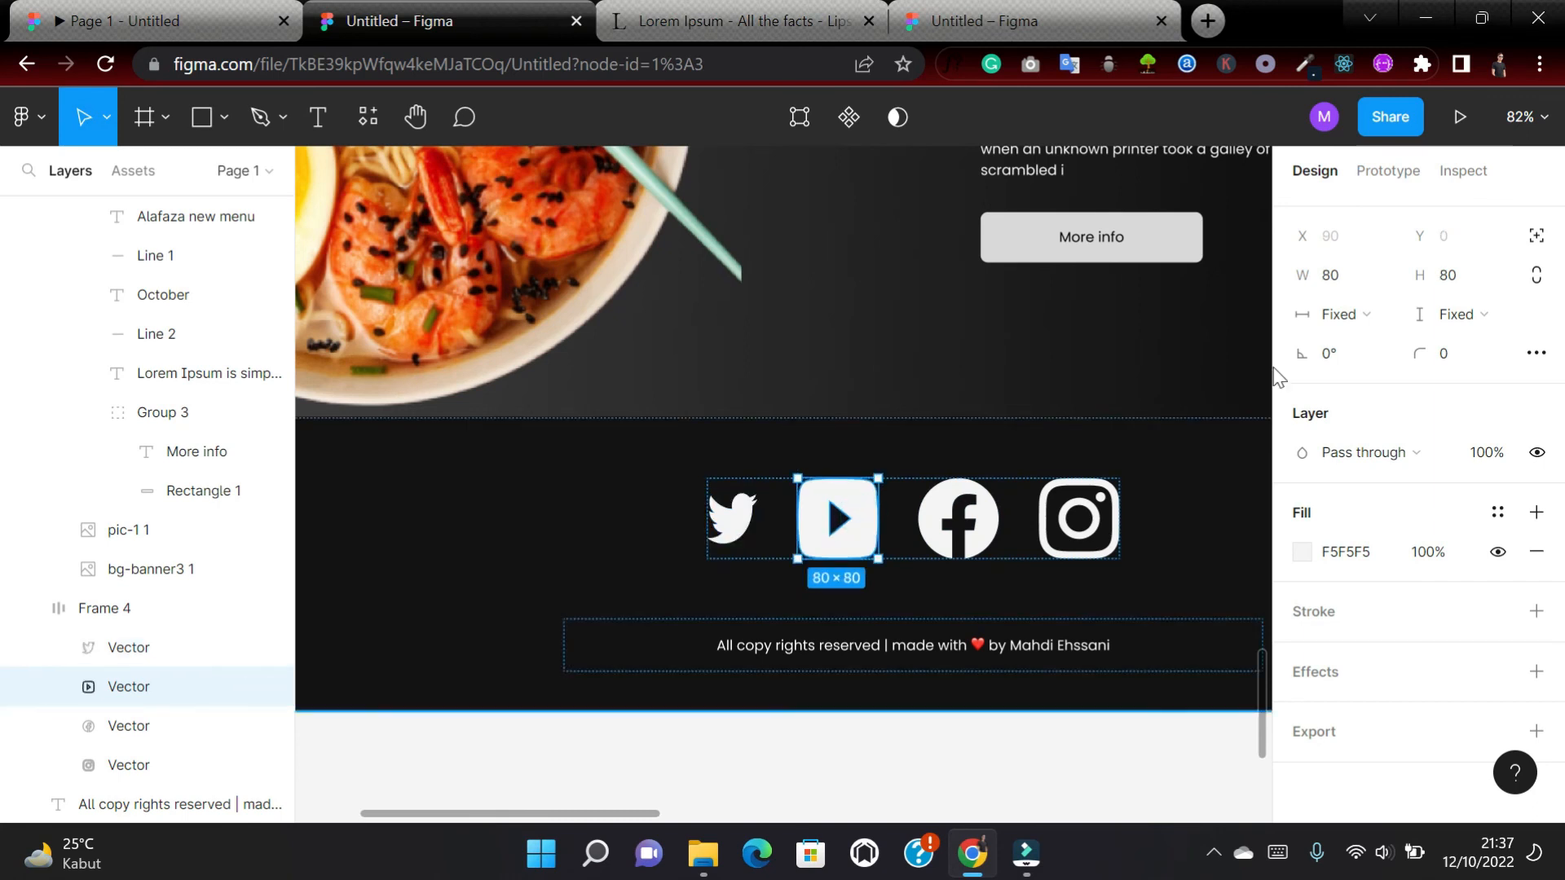
pyautogui.click(1373, 280)
pyautogui.press('BackSpace')
pyautogui.press('BackSpace')
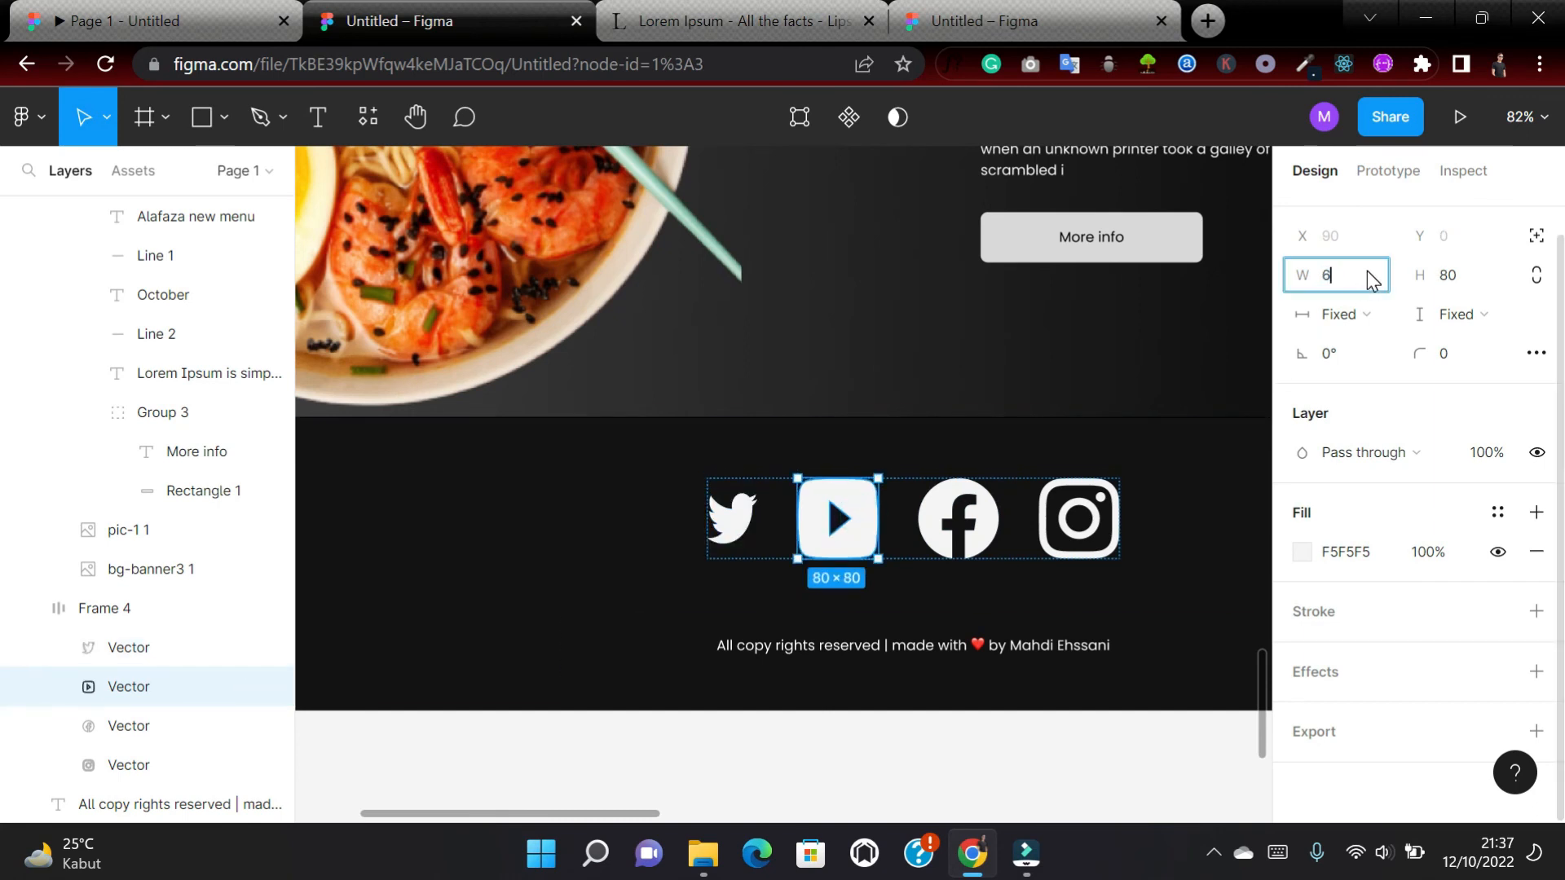
pyautogui.write('50')
pyautogui.click(1463, 287)
pyautogui.write('5')
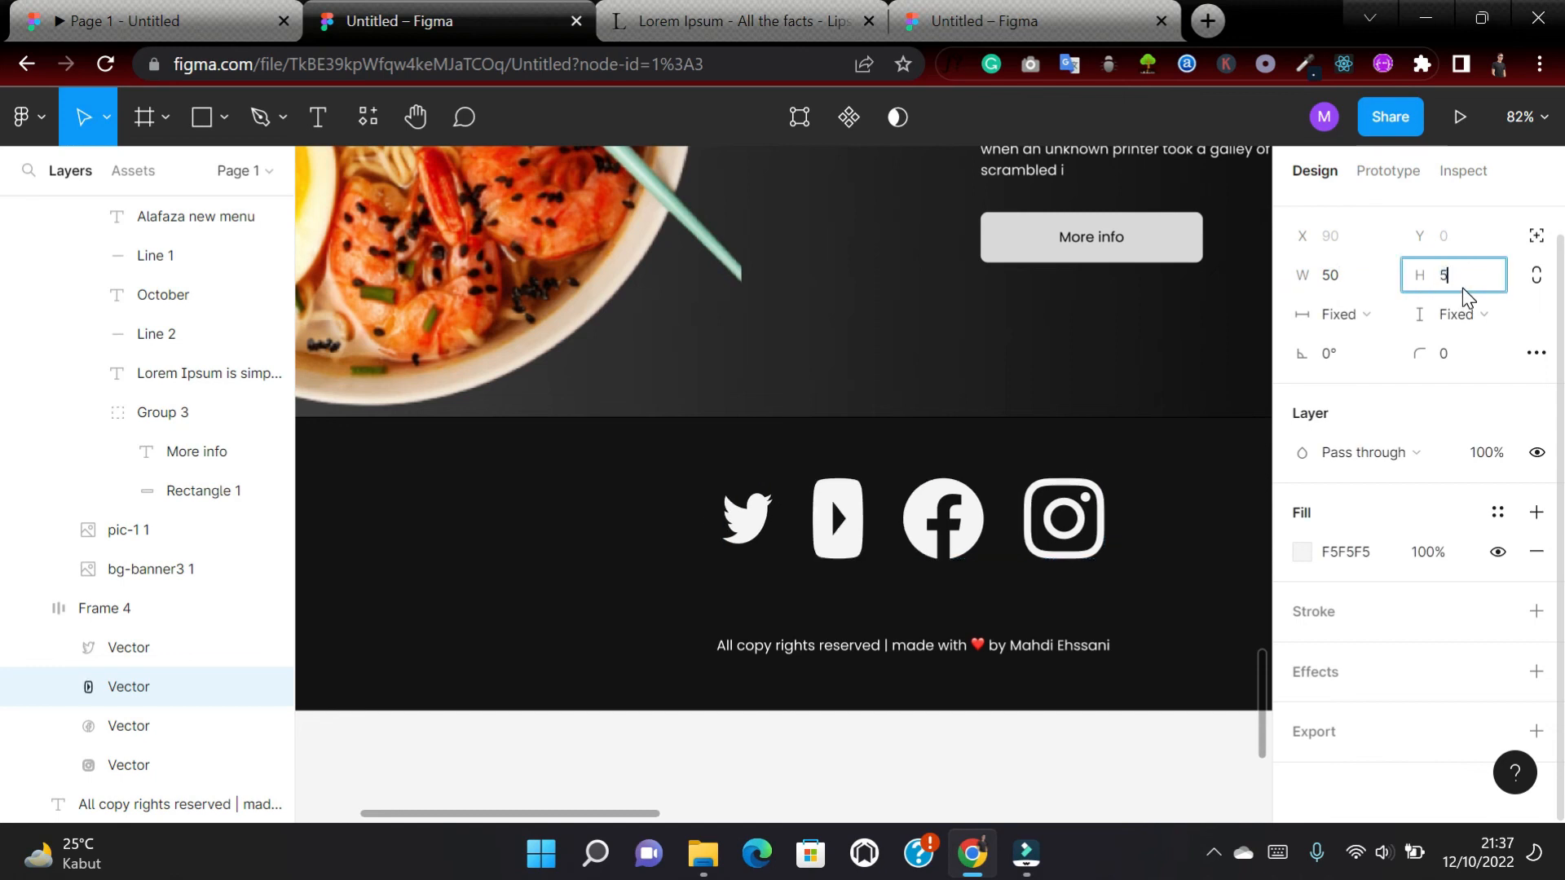
pyautogui.write('0')
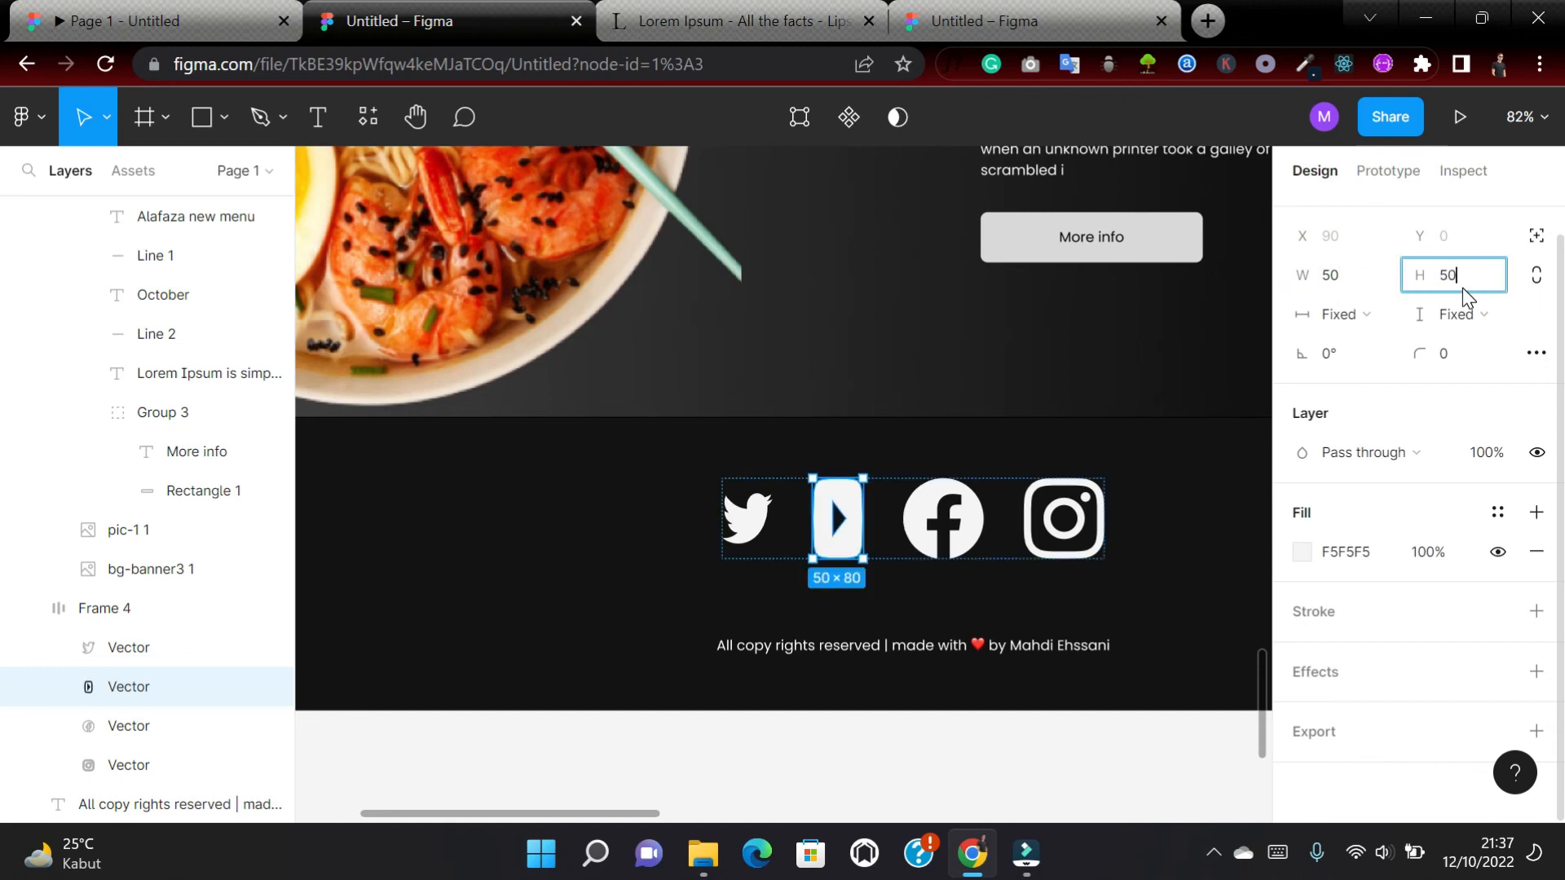
# Resize the facebook icon in the footer row to 50 × 50.
pyautogui.click(962, 521)
pyautogui.click(1330, 277)
pyautogui.write('50')
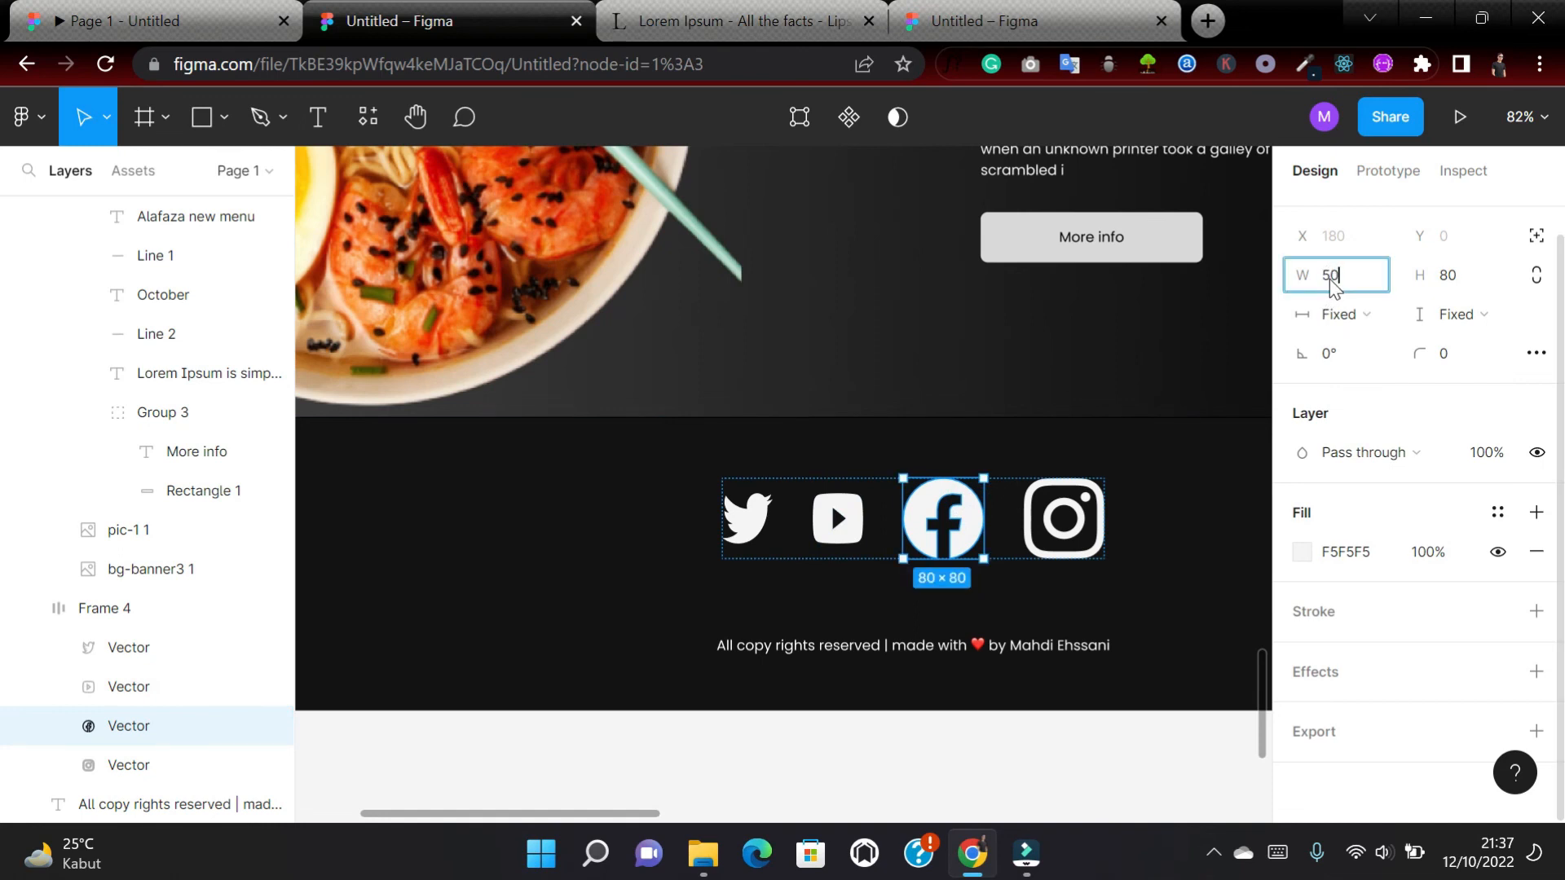
pyautogui.click(1460, 275)
pyautogui.write('5')
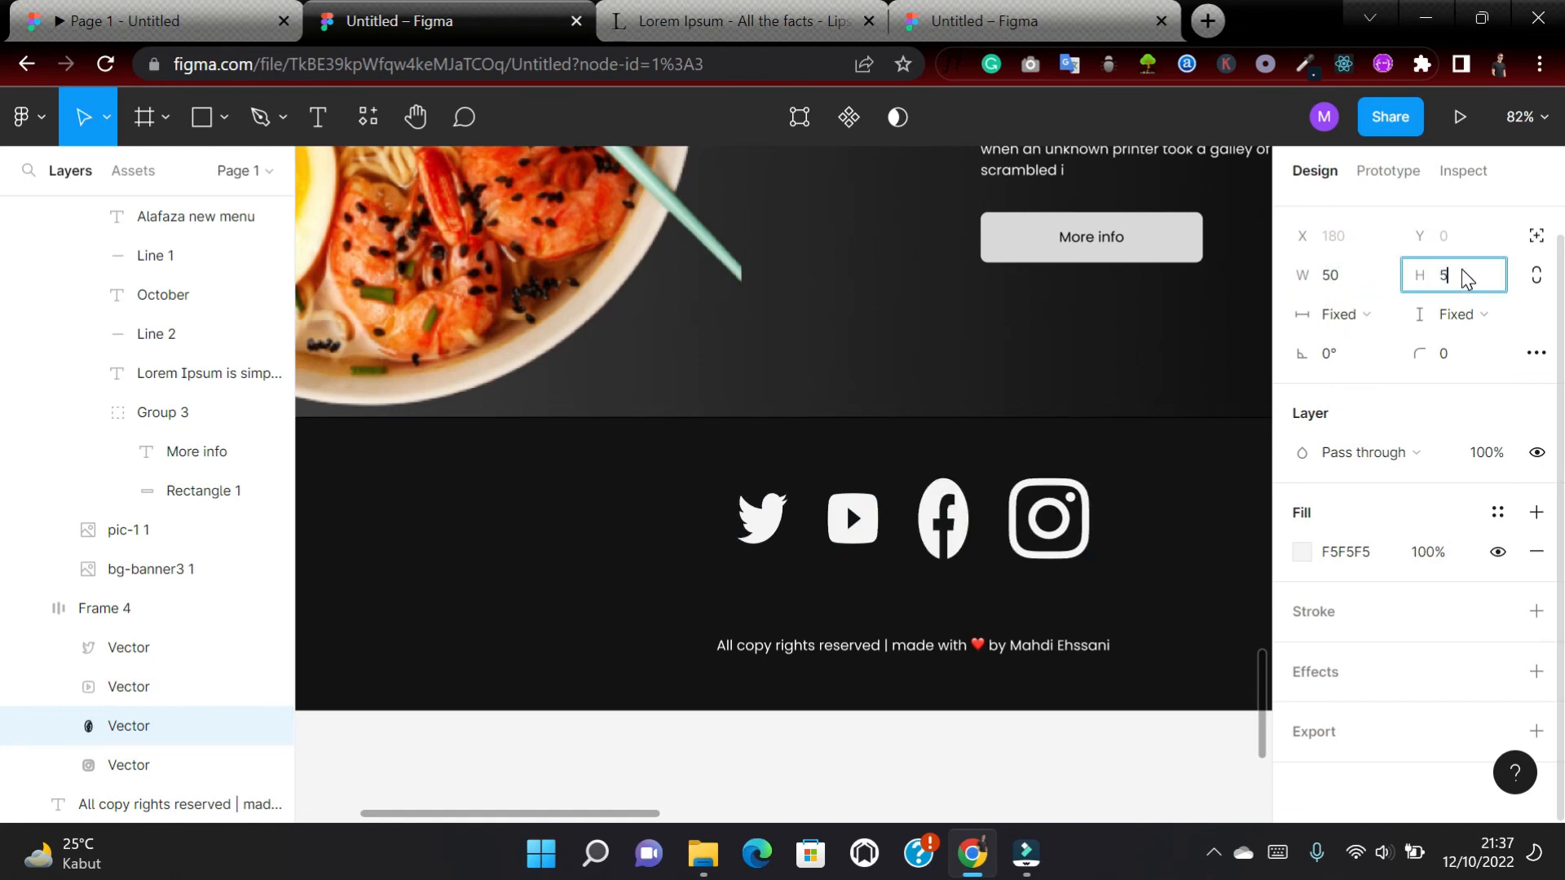
pyautogui.write('0')
pyautogui.press('Return')
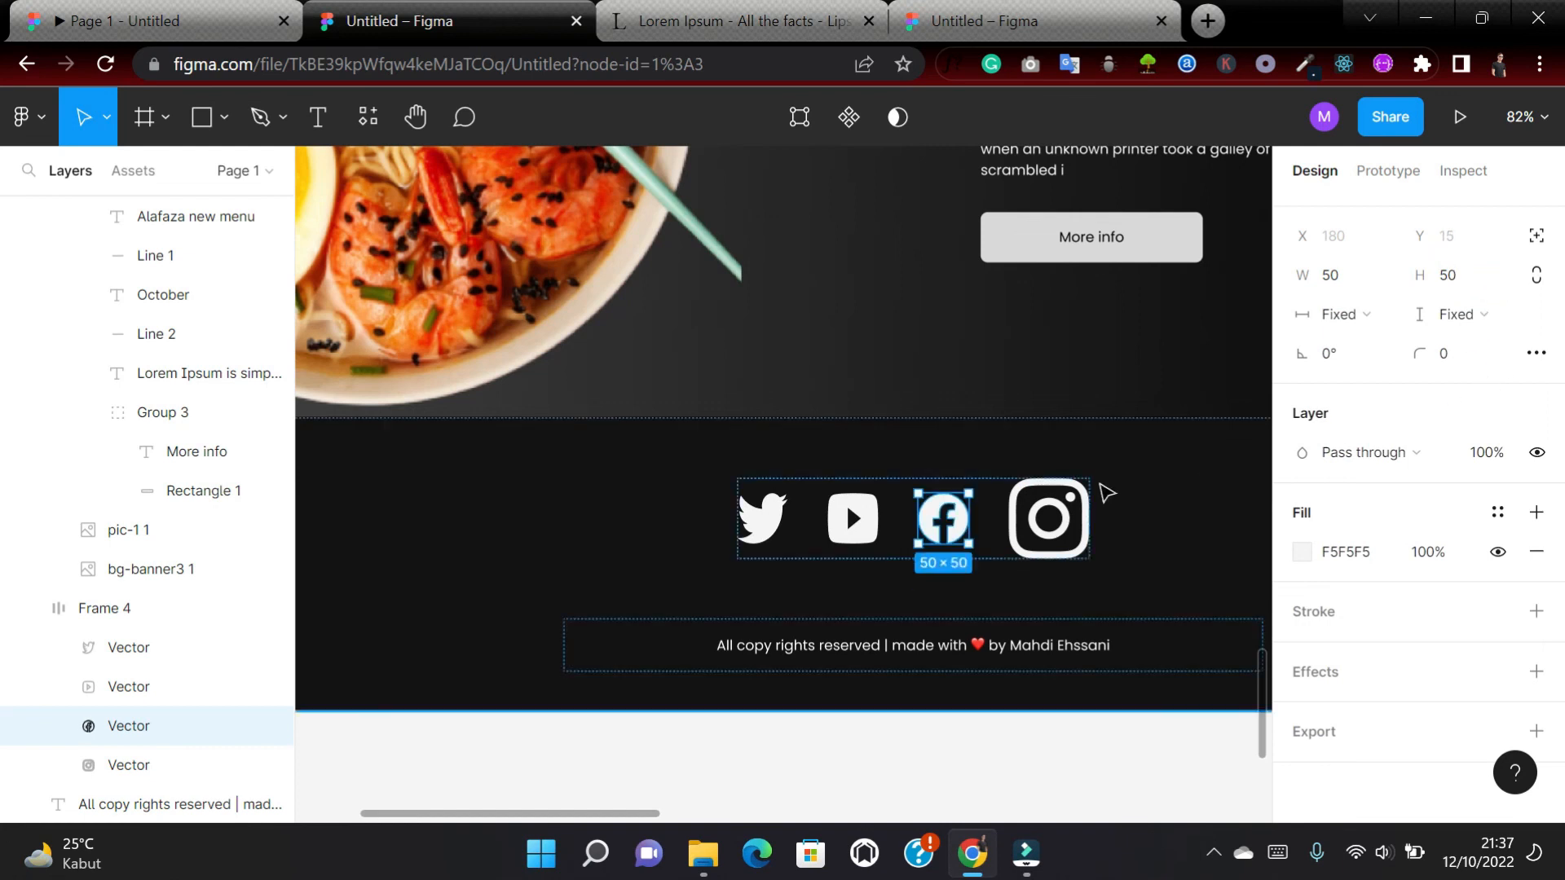
# Resize the instagram icon in the footer row to 50 × 50.
pyautogui.click(129, 764)
pyautogui.click(1362, 276)
pyautogui.write('50')
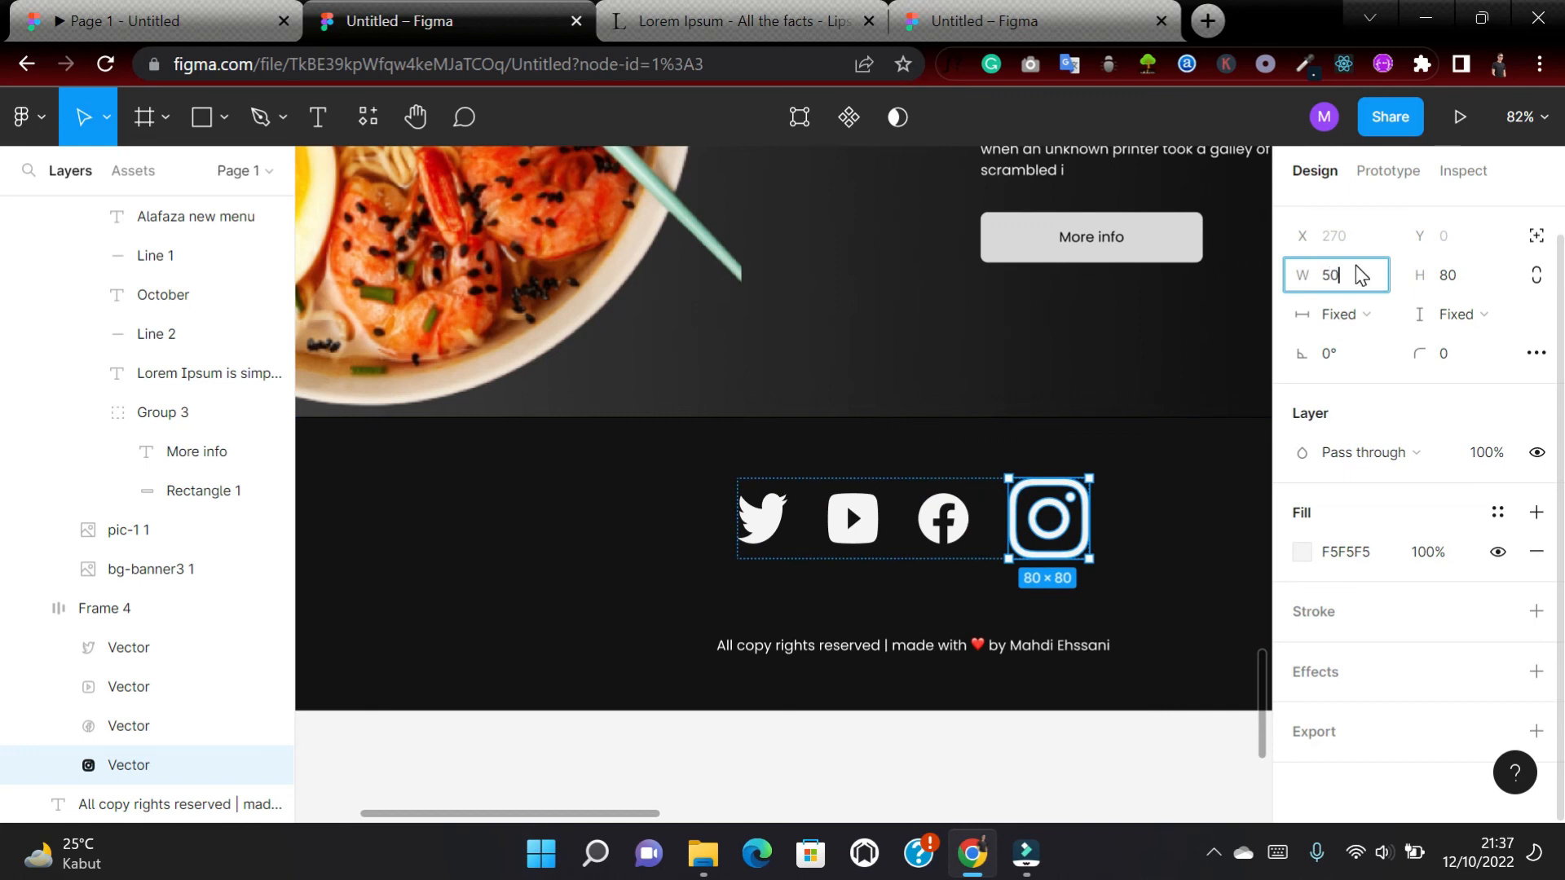
pyautogui.click(1466, 285)
pyautogui.write('50')
pyautogui.press('Return')
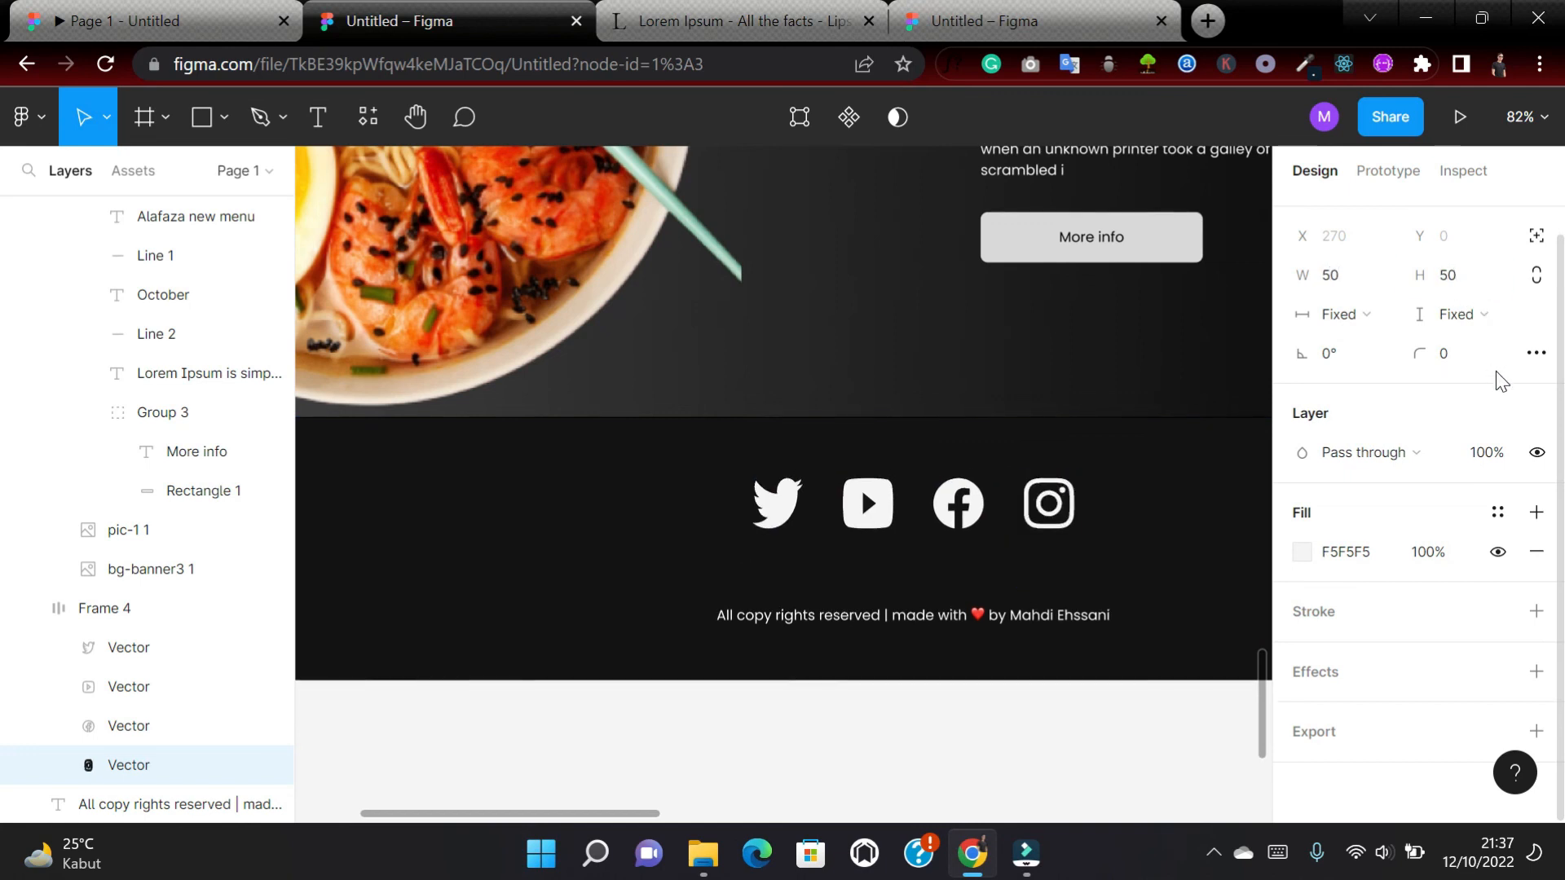
# Replace the background image fill of the pizza banner with the bg-banner file from the assets folder.
pyautogui.scroll(-5, 989, 550)
pyautogui.hscroll(4, 989, 553)
pyautogui.scroll(-5, 989, 553)
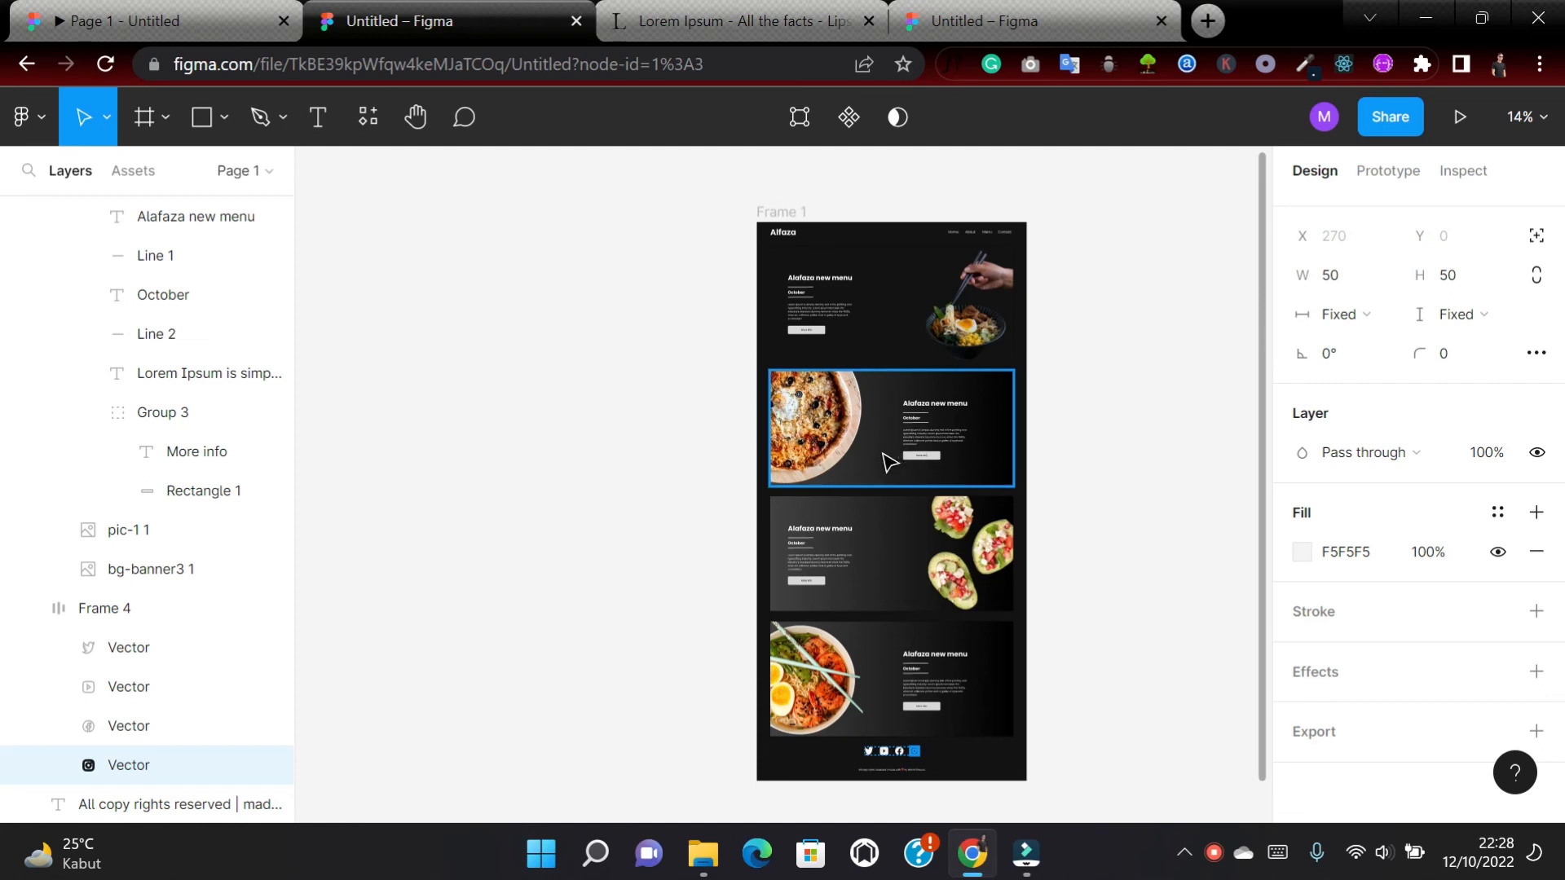
pyautogui.scroll(4, 884, 454)
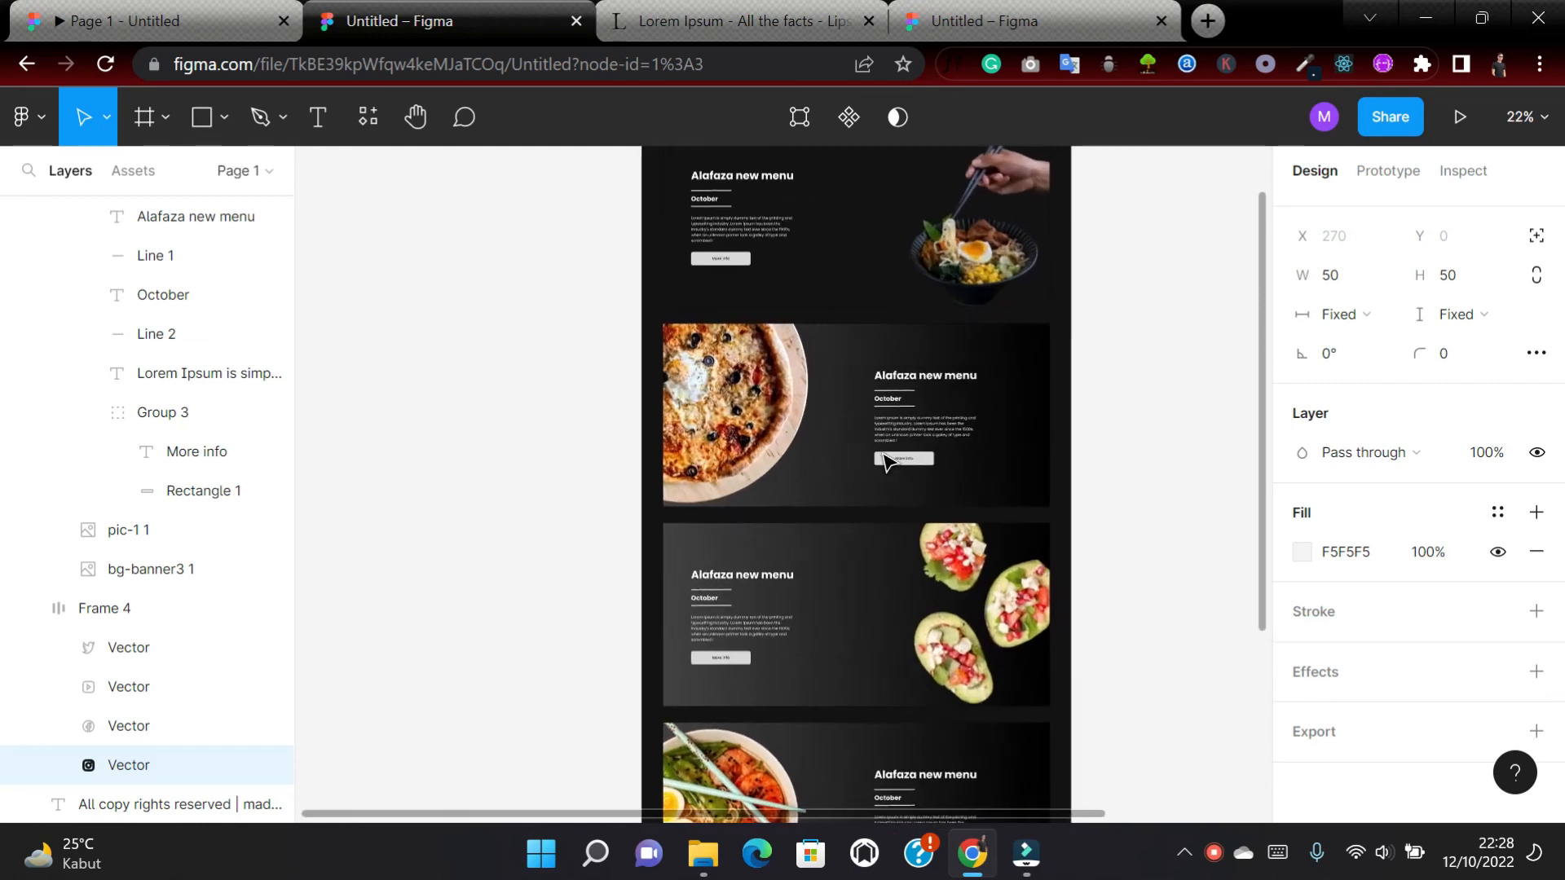
pyautogui.click(827, 419)
pyautogui.doubleClick(829, 422)
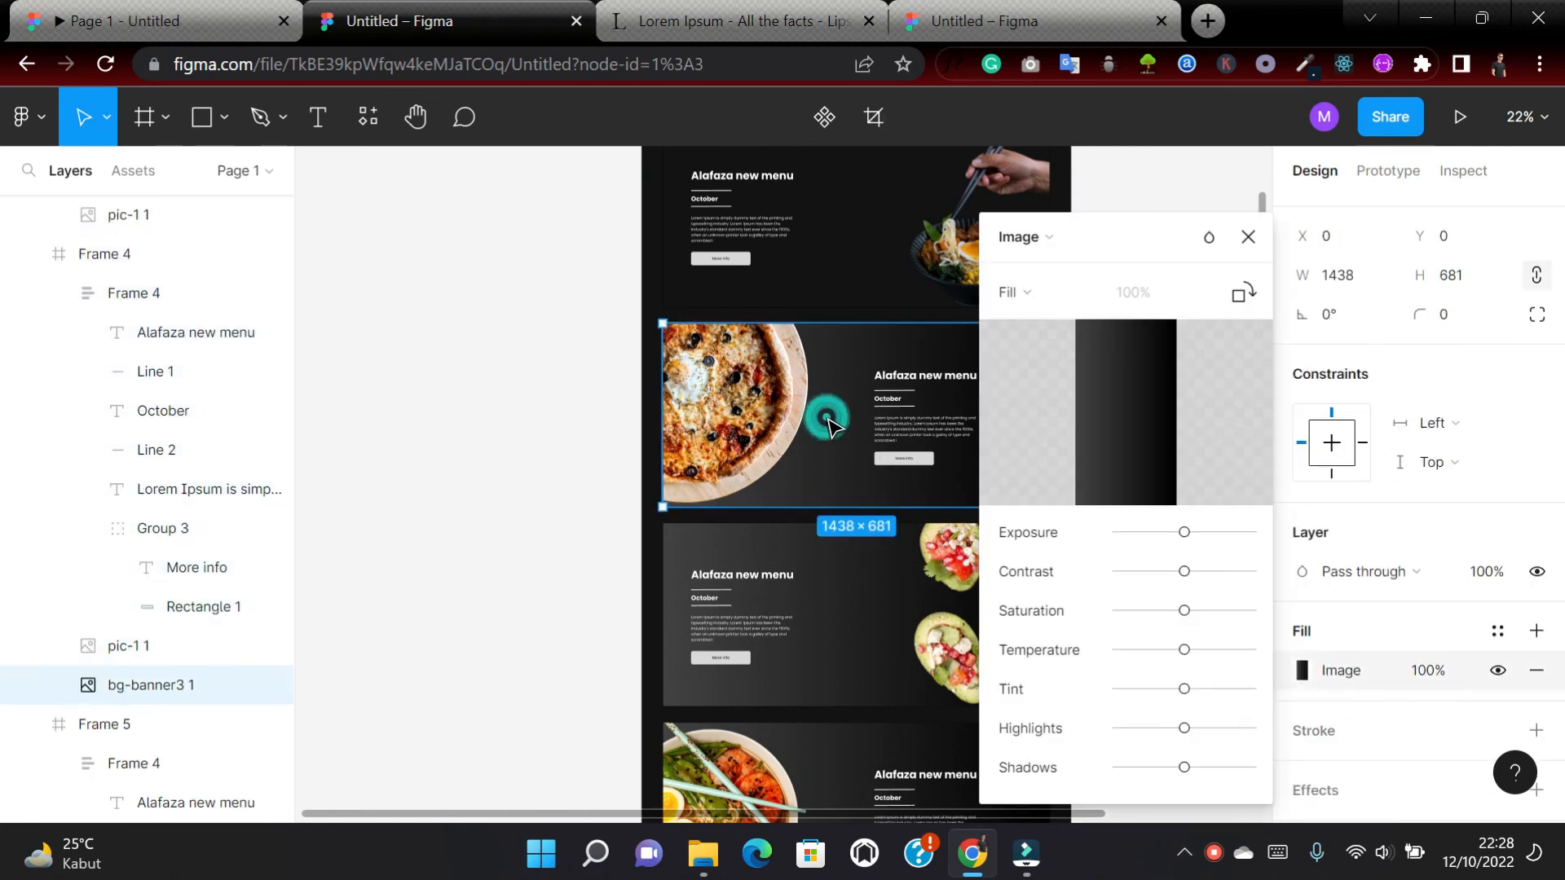
pyautogui.click(703, 869)
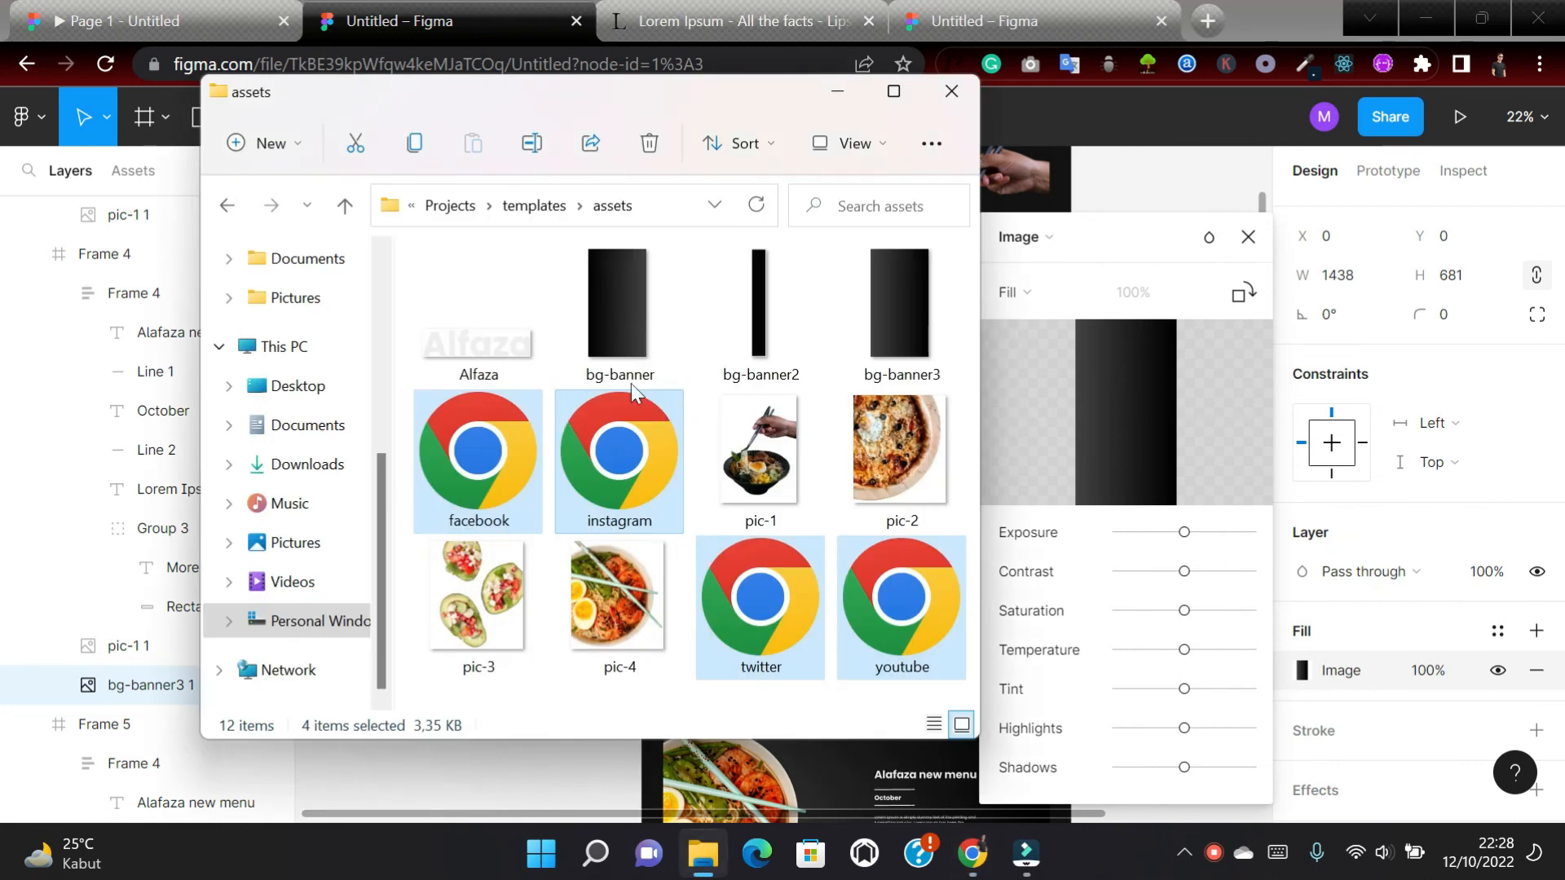
pyautogui.moveTo(619, 324); pyautogui.dragTo(1115, 414)
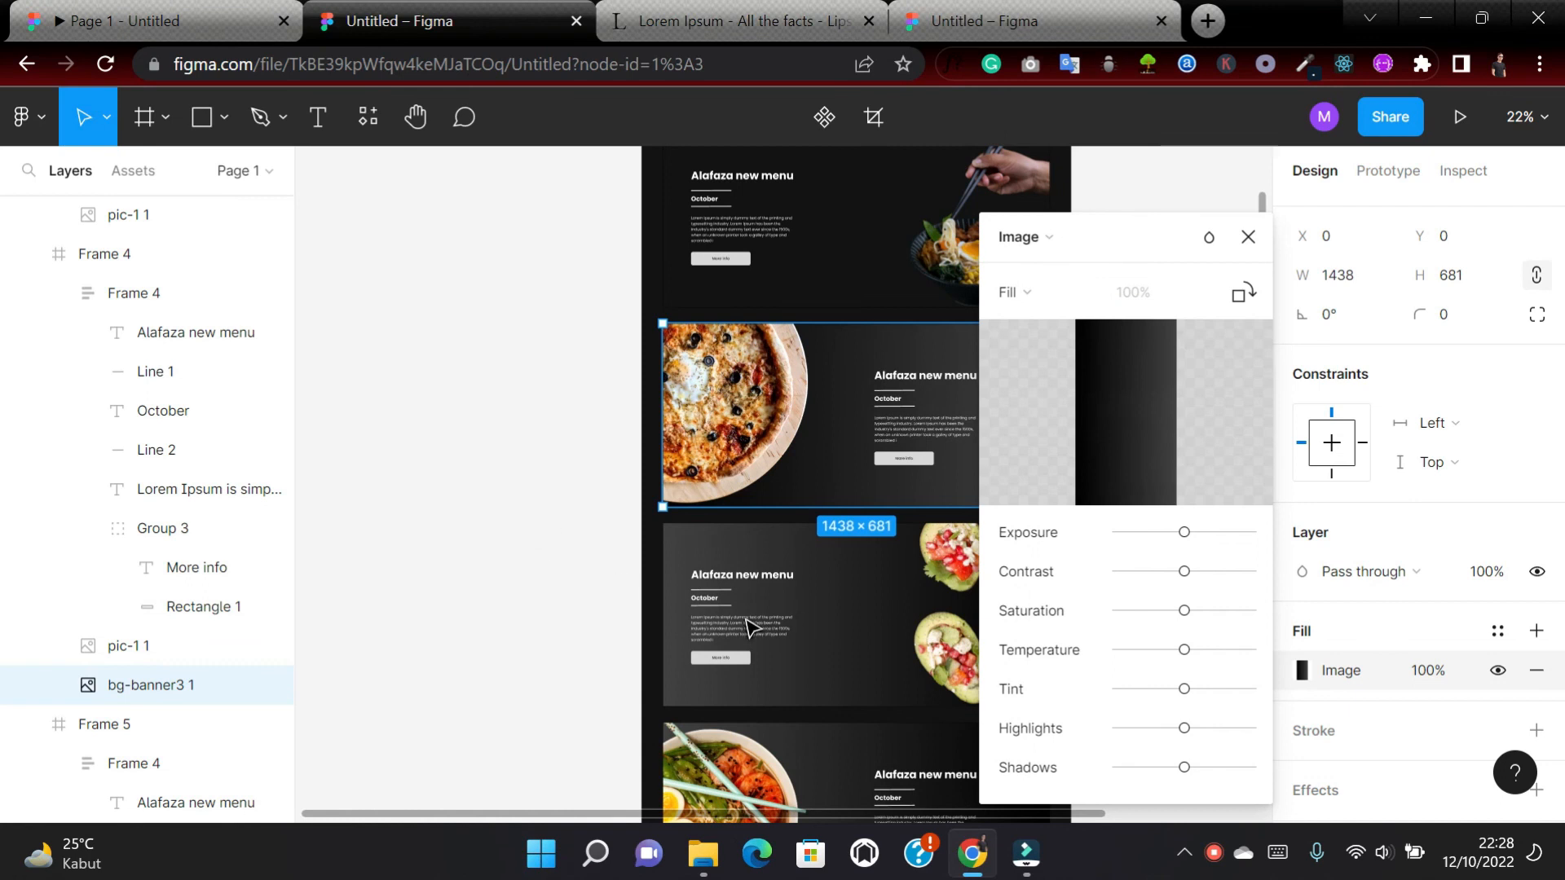
pyautogui.scroll(-3, 744, 629)
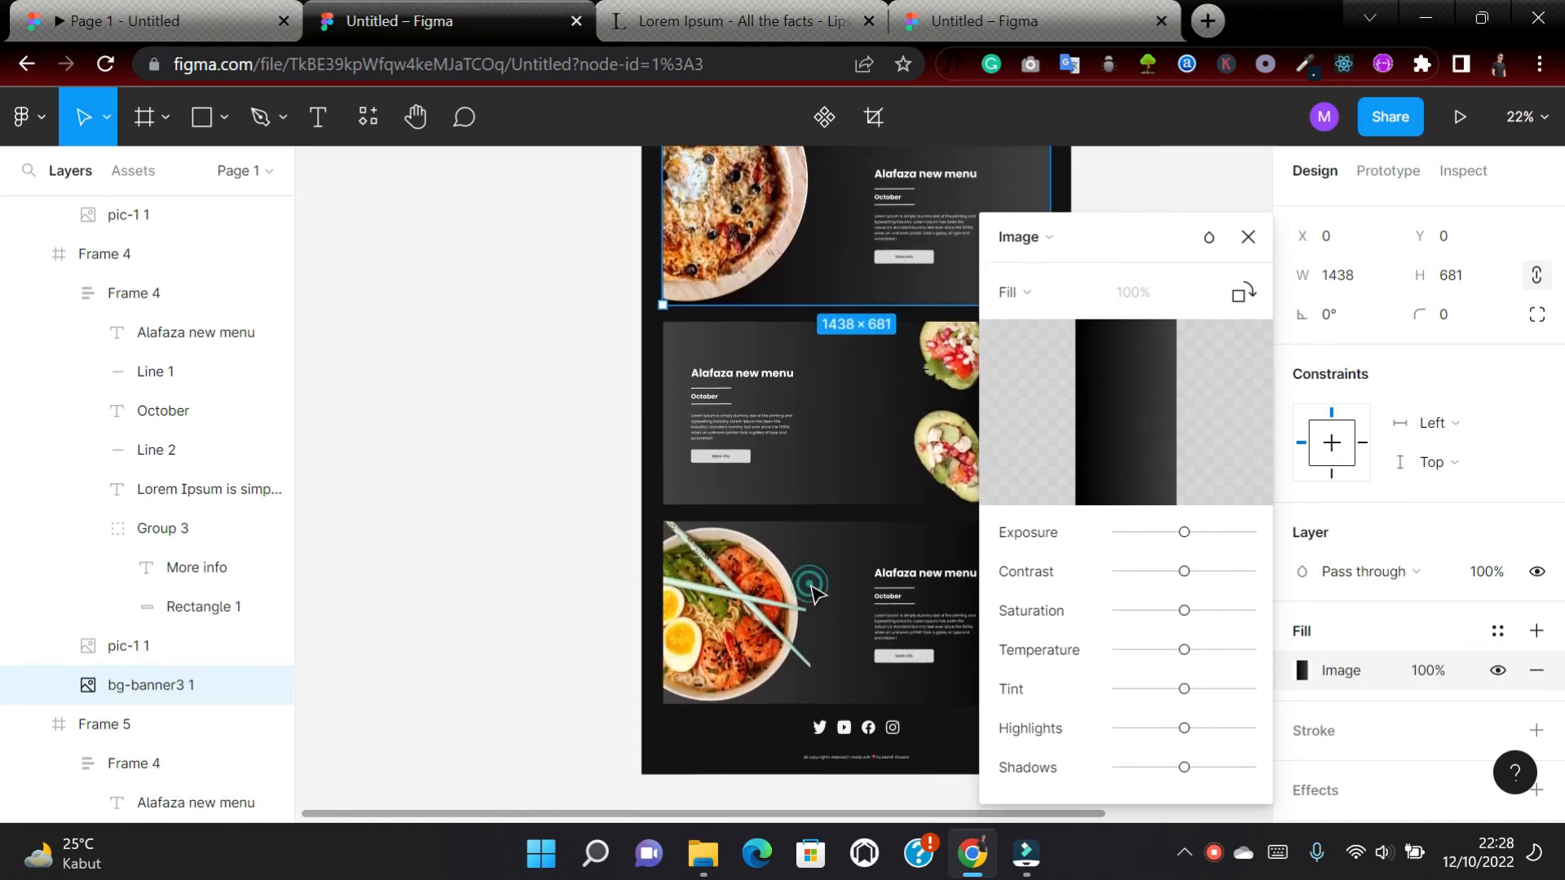
pyautogui.click(1427, 344)
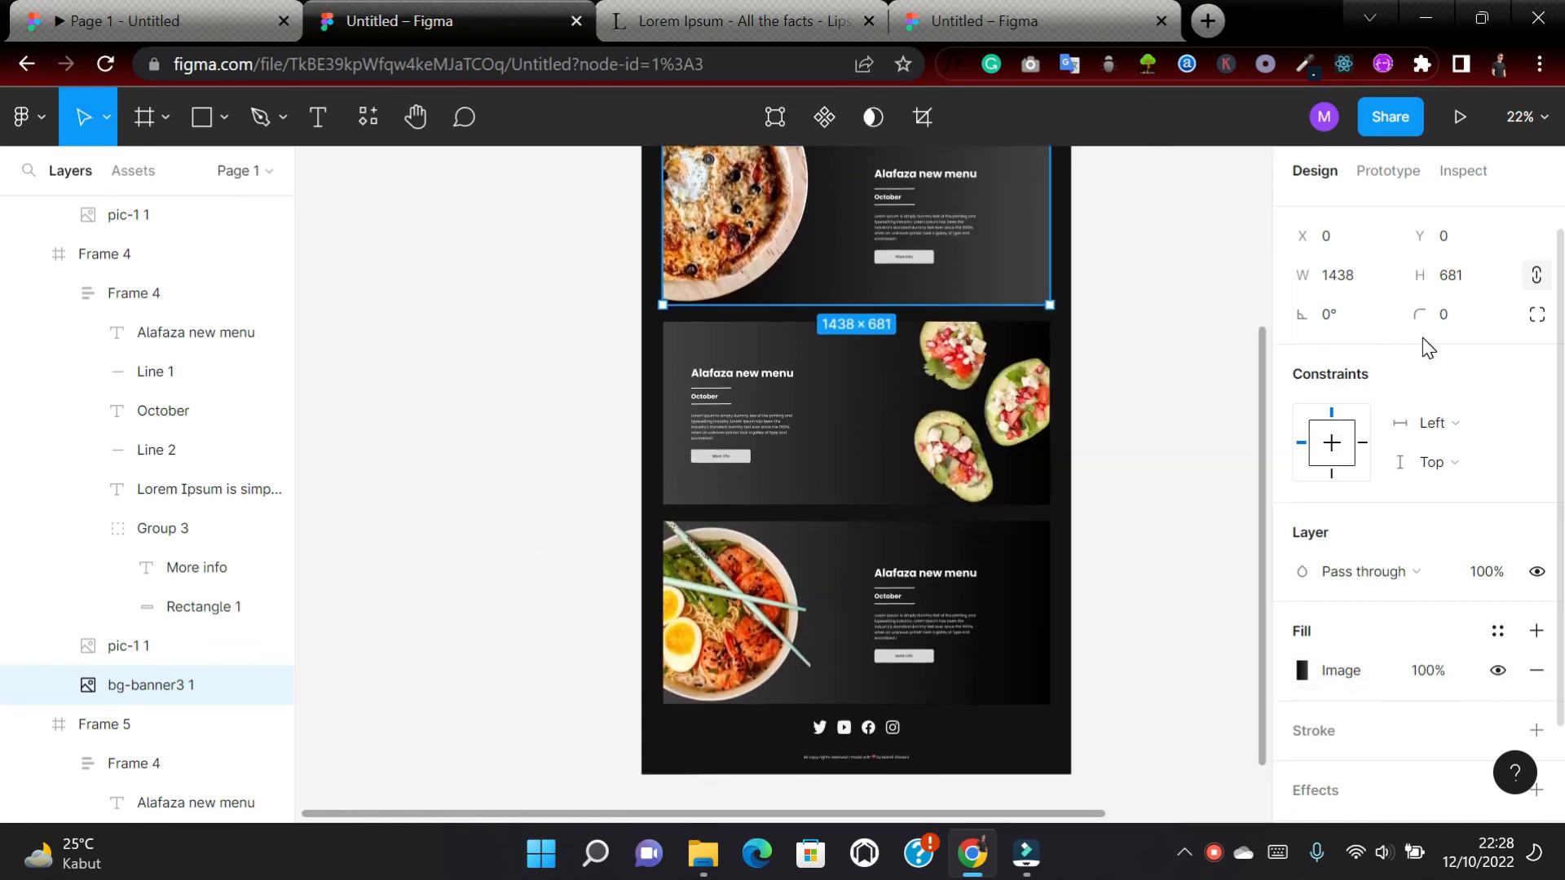
# Replace the background image fill of the lowest banner, with the noodle bowl, with the bg-banner file from the assets folder.
pyautogui.click(856, 581)
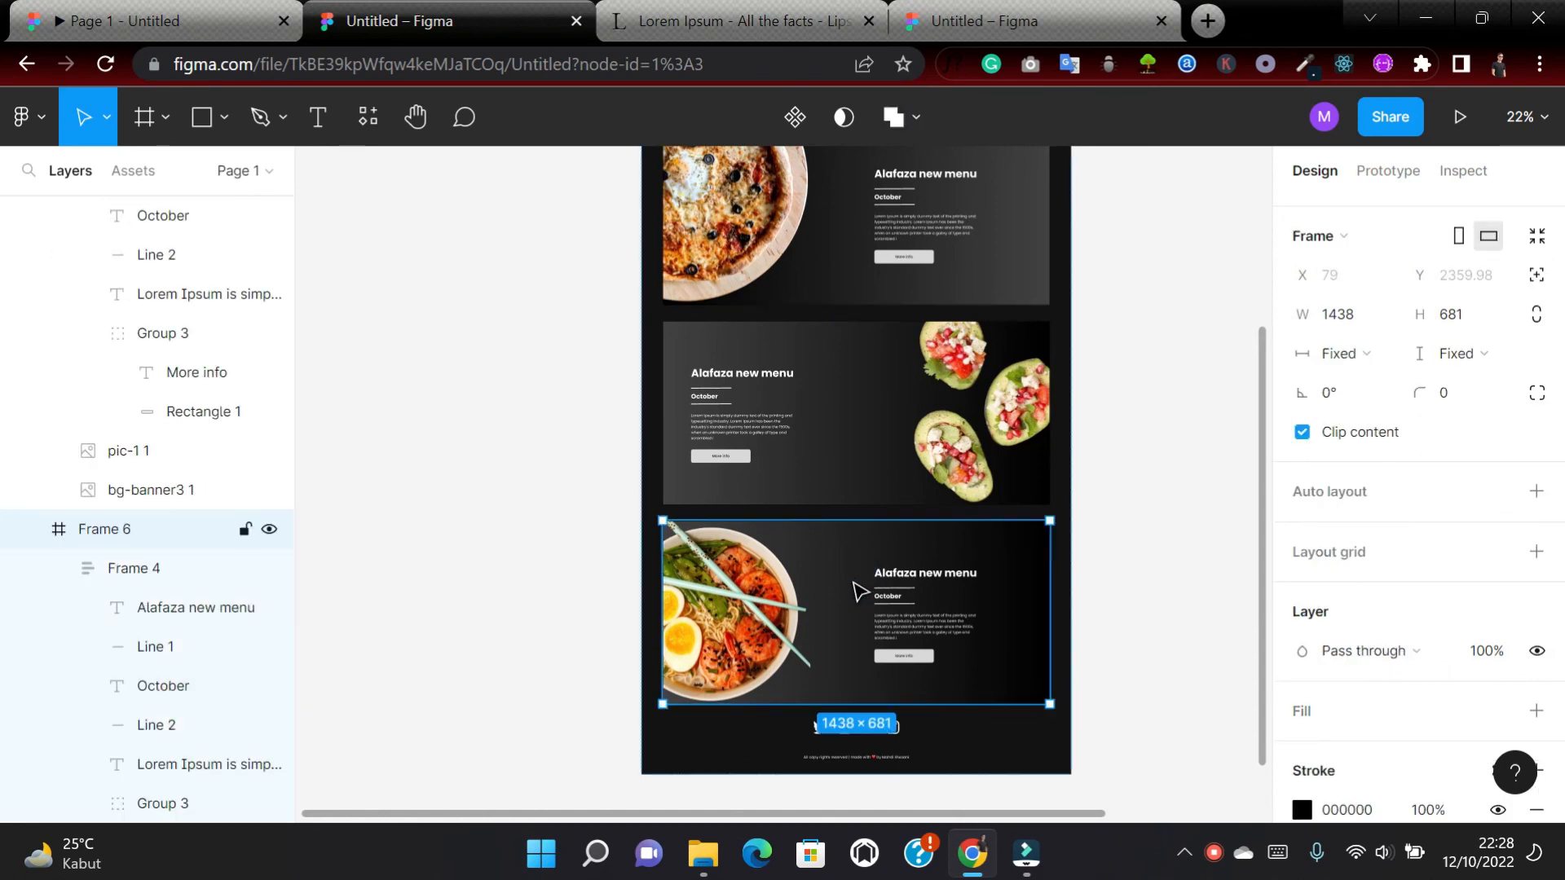
pyautogui.doubleClick(852, 581)
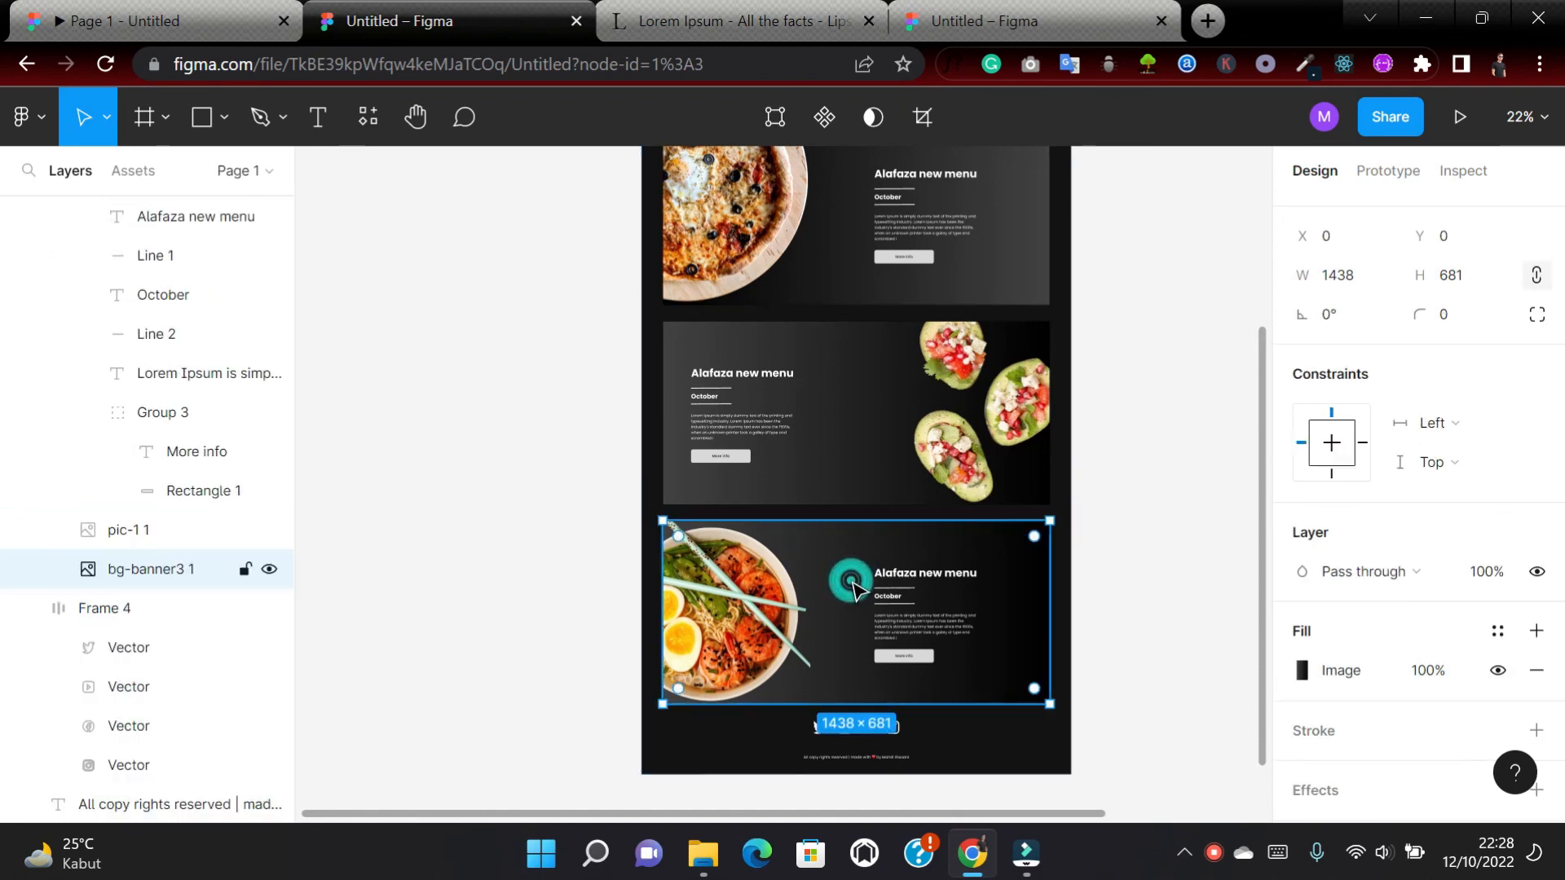
pyautogui.doubleClick(851, 580)
pyautogui.click(720, 866)
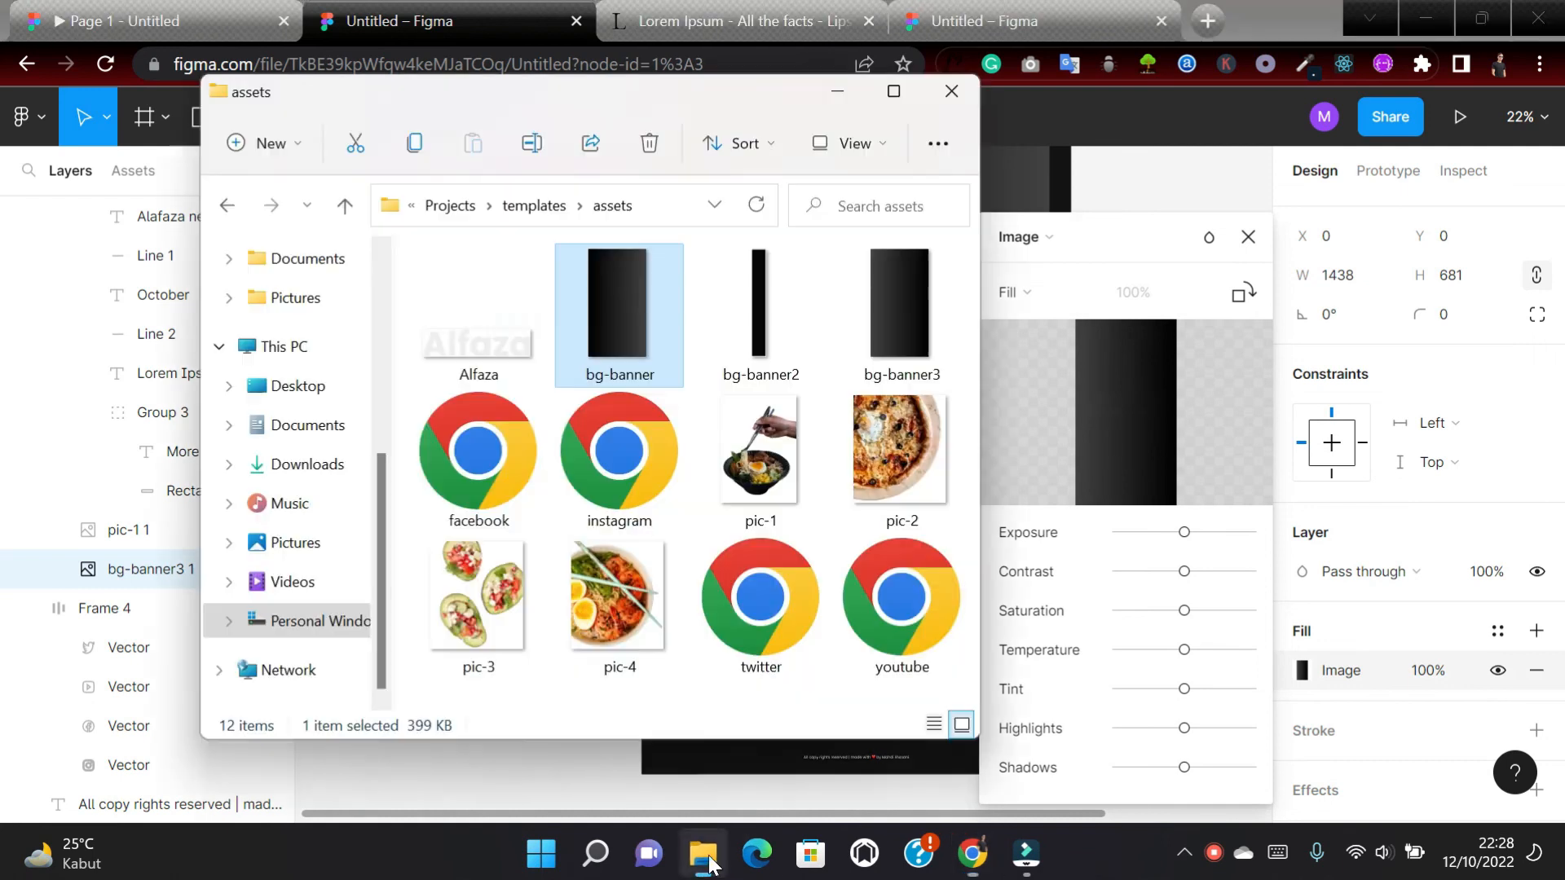
pyautogui.moveTo(604, 295); pyautogui.dragTo(1125, 410)
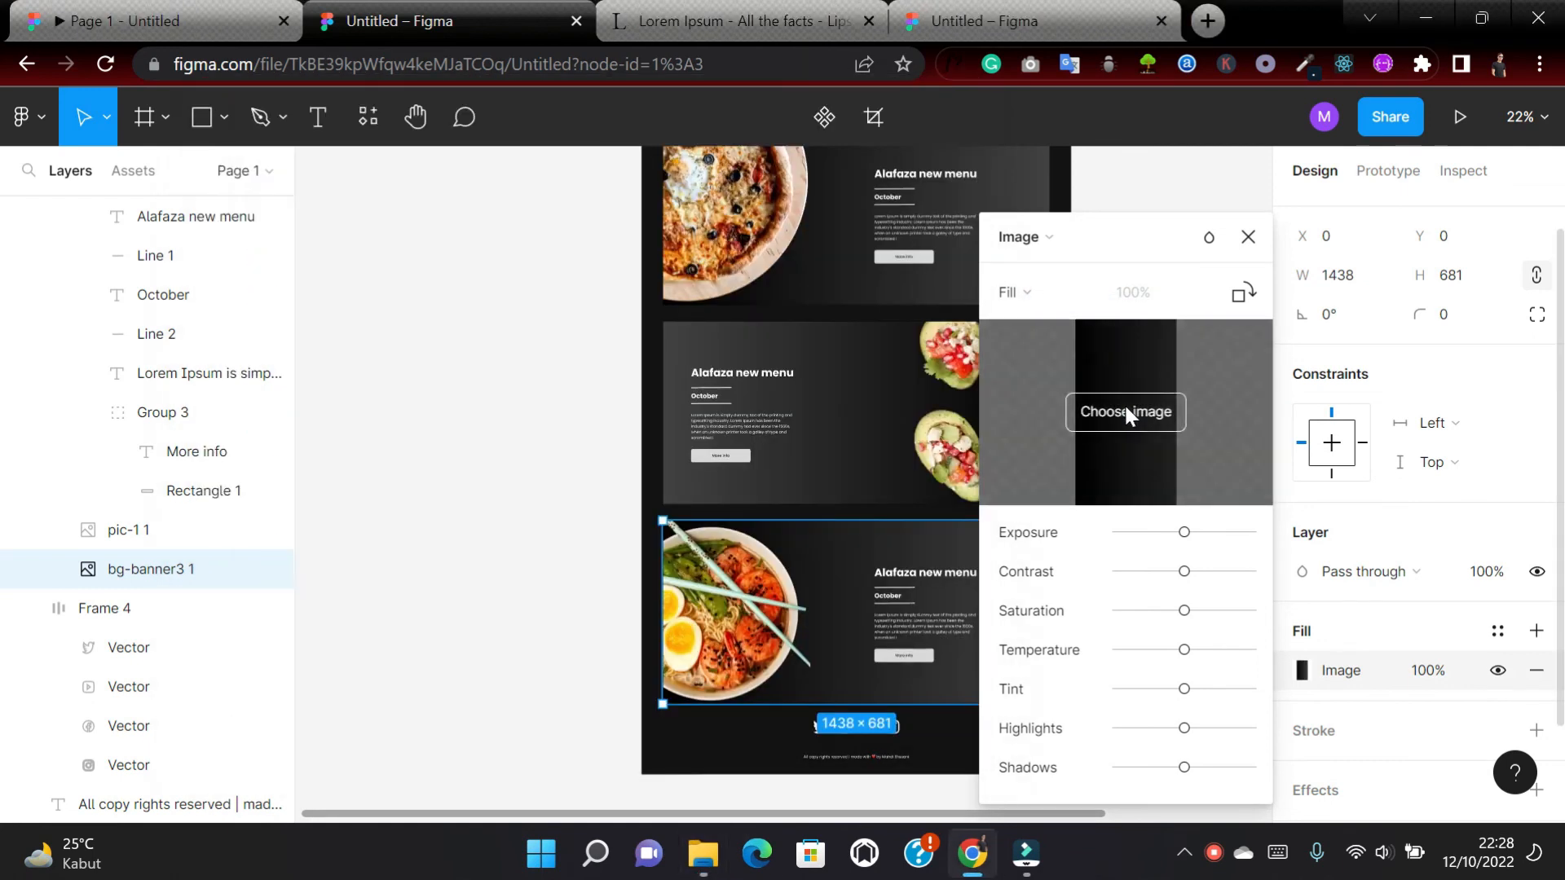
pyautogui.hscroll(3, 758, 585)
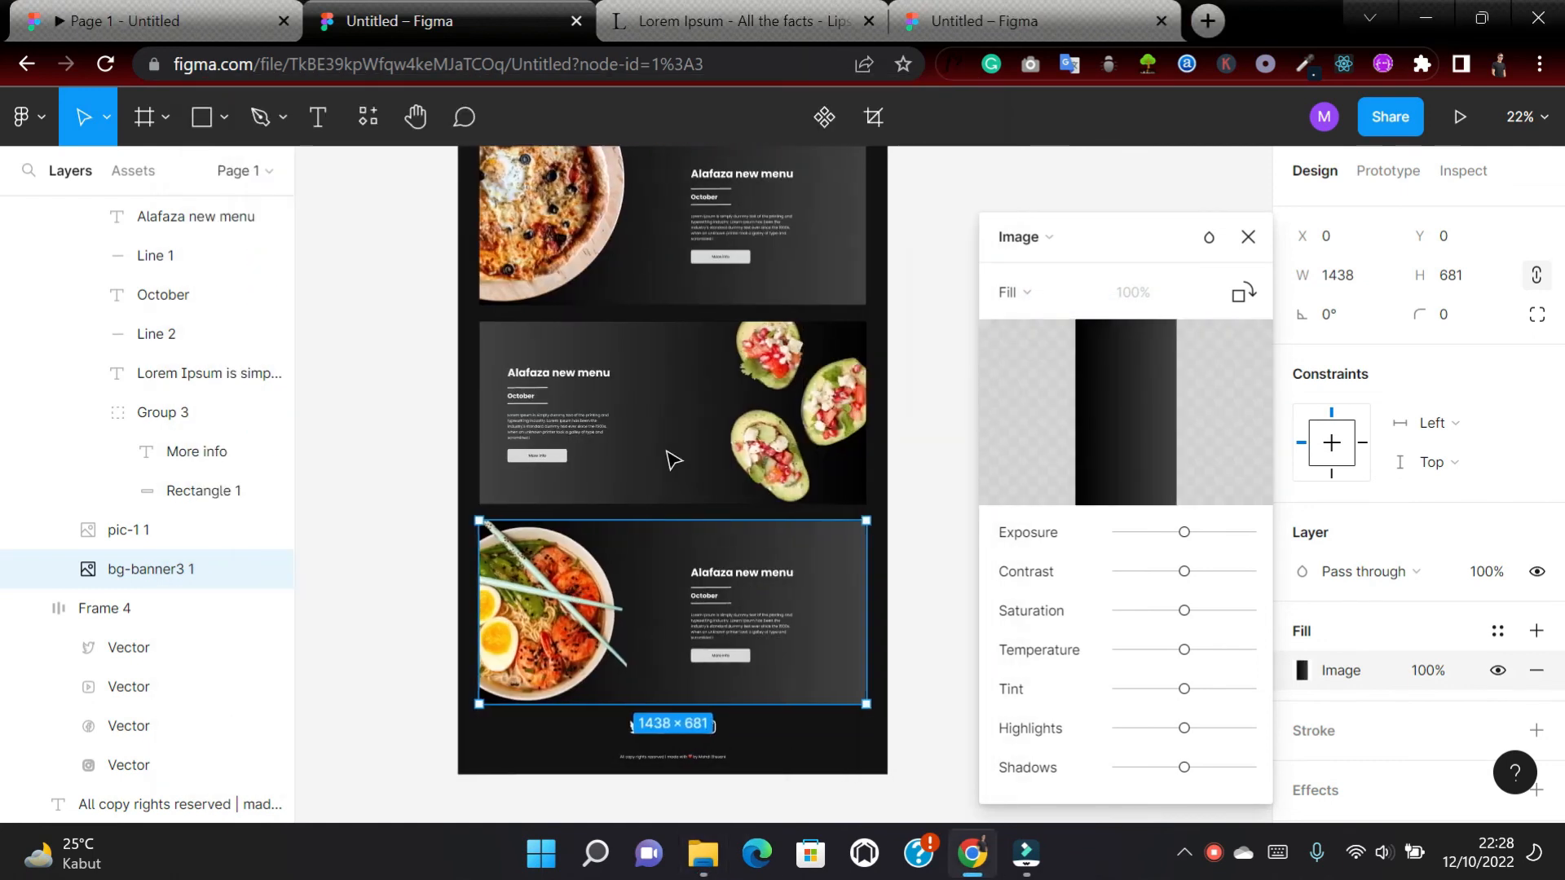
pyautogui.scroll(3, 662, 421)
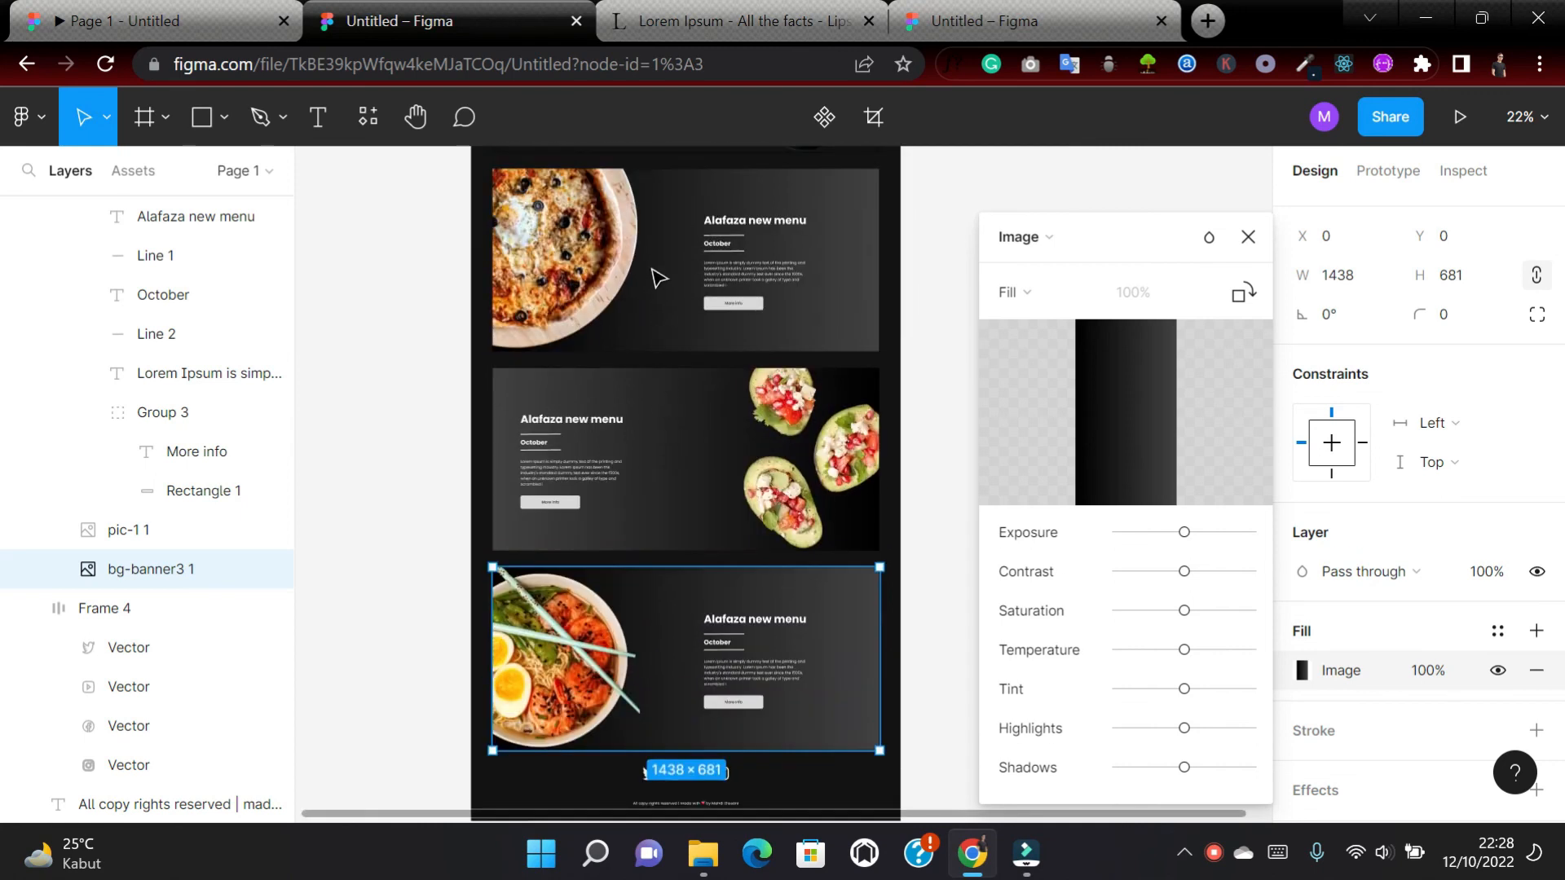
pyautogui.scroll(3, 658, 280)
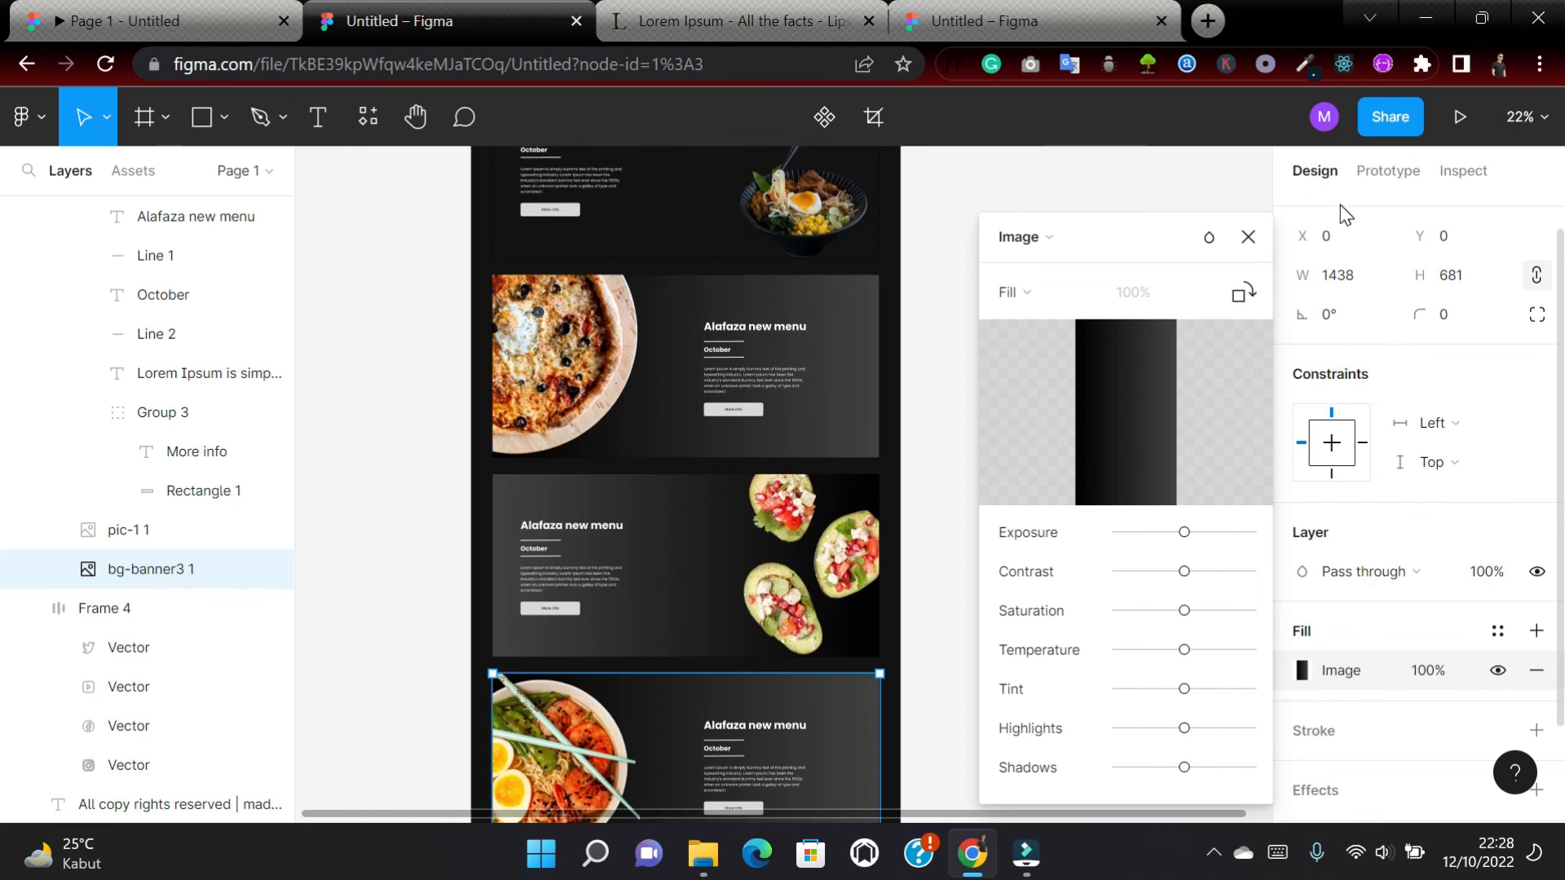
pyautogui.press('Escape')
# Open the prototype settings from Frame 1 and set the device to Custom size.
pyautogui.scroll(5, 849, 393)
pyautogui.scroll(-3, 849, 393)
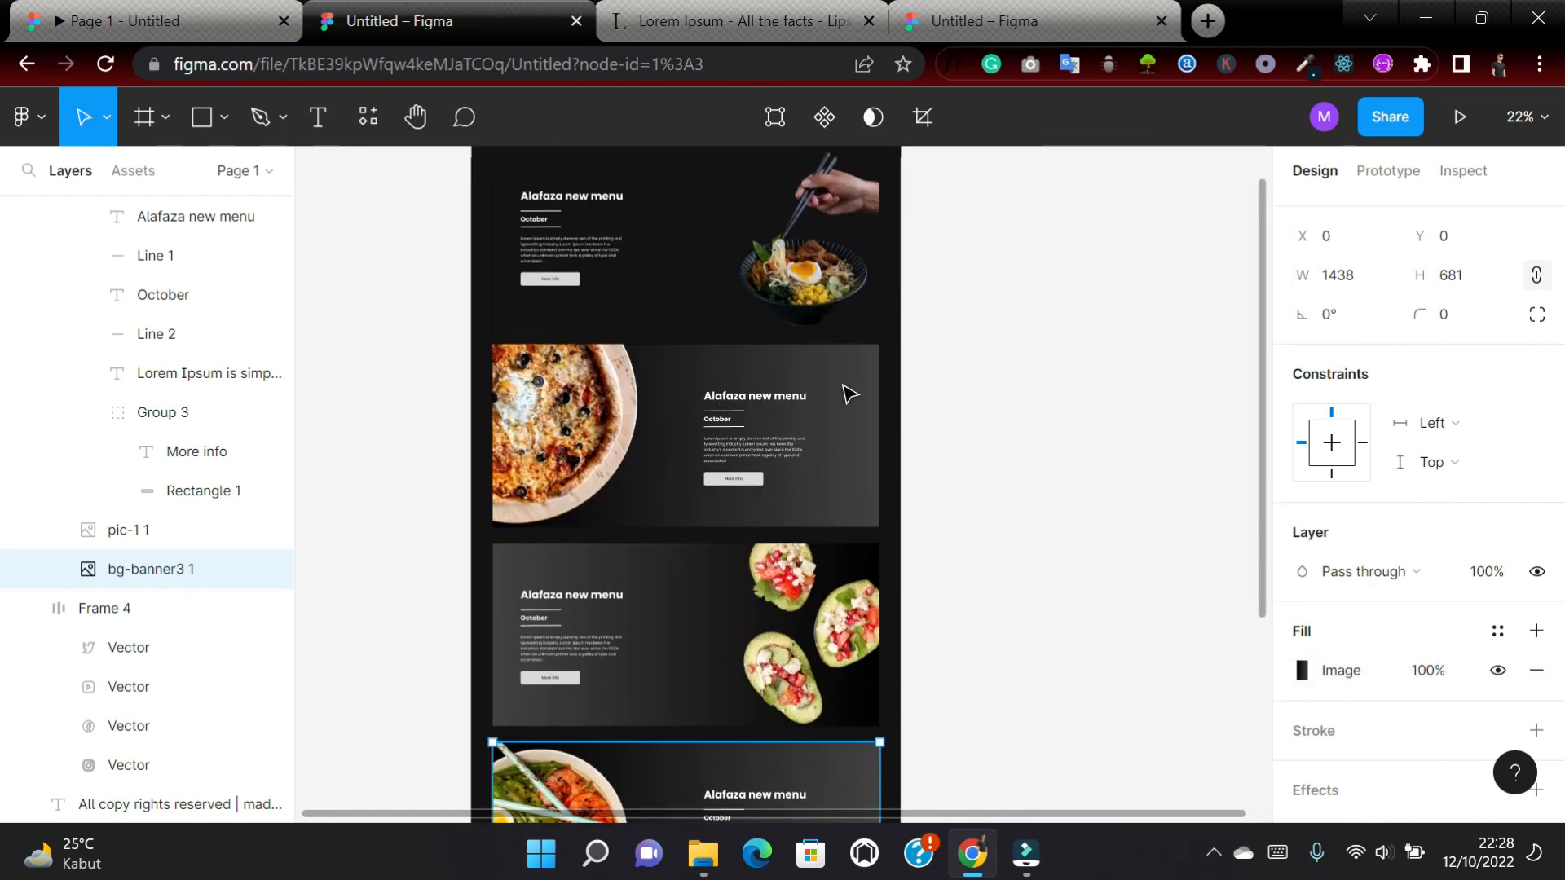
pyautogui.hscroll(-3, 846, 391)
pyautogui.scroll(2, 848, 393)
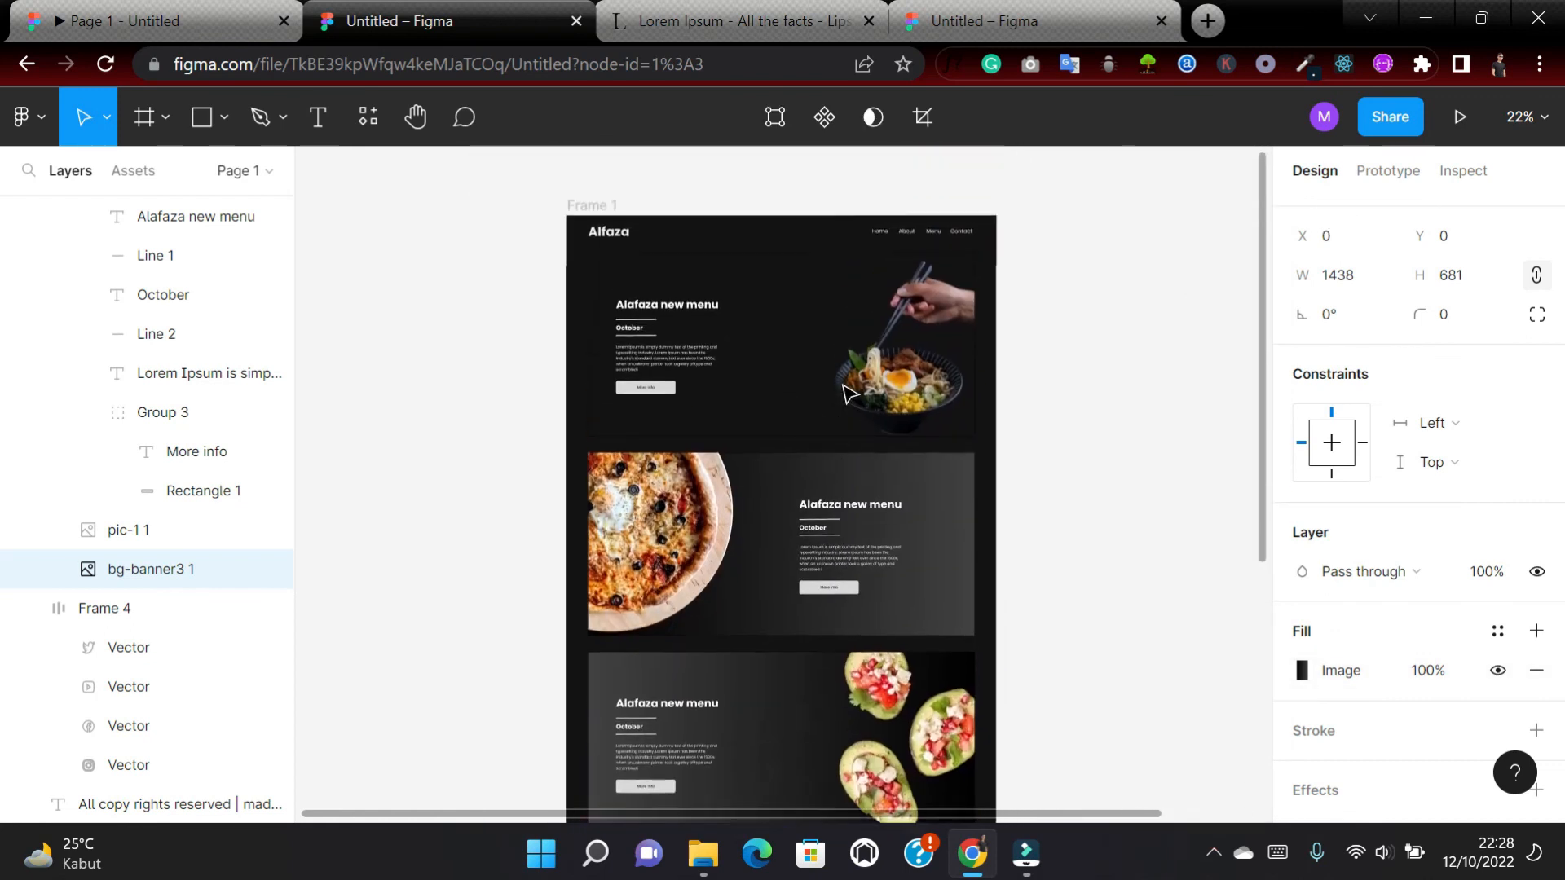
pyautogui.click(599, 204)
pyautogui.click(1389, 173)
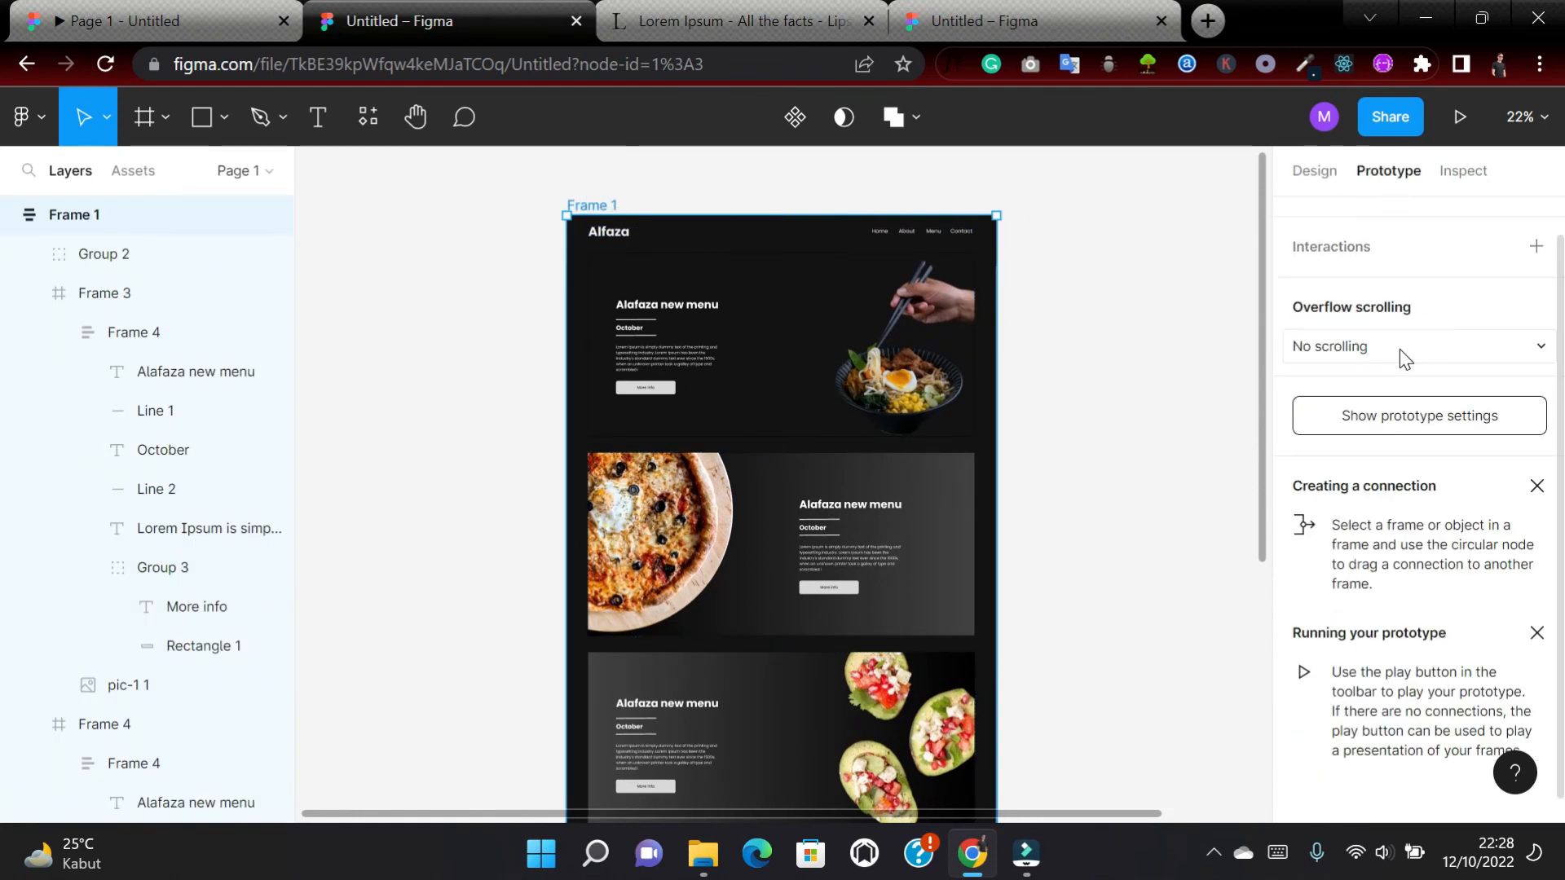
pyautogui.click(1404, 416)
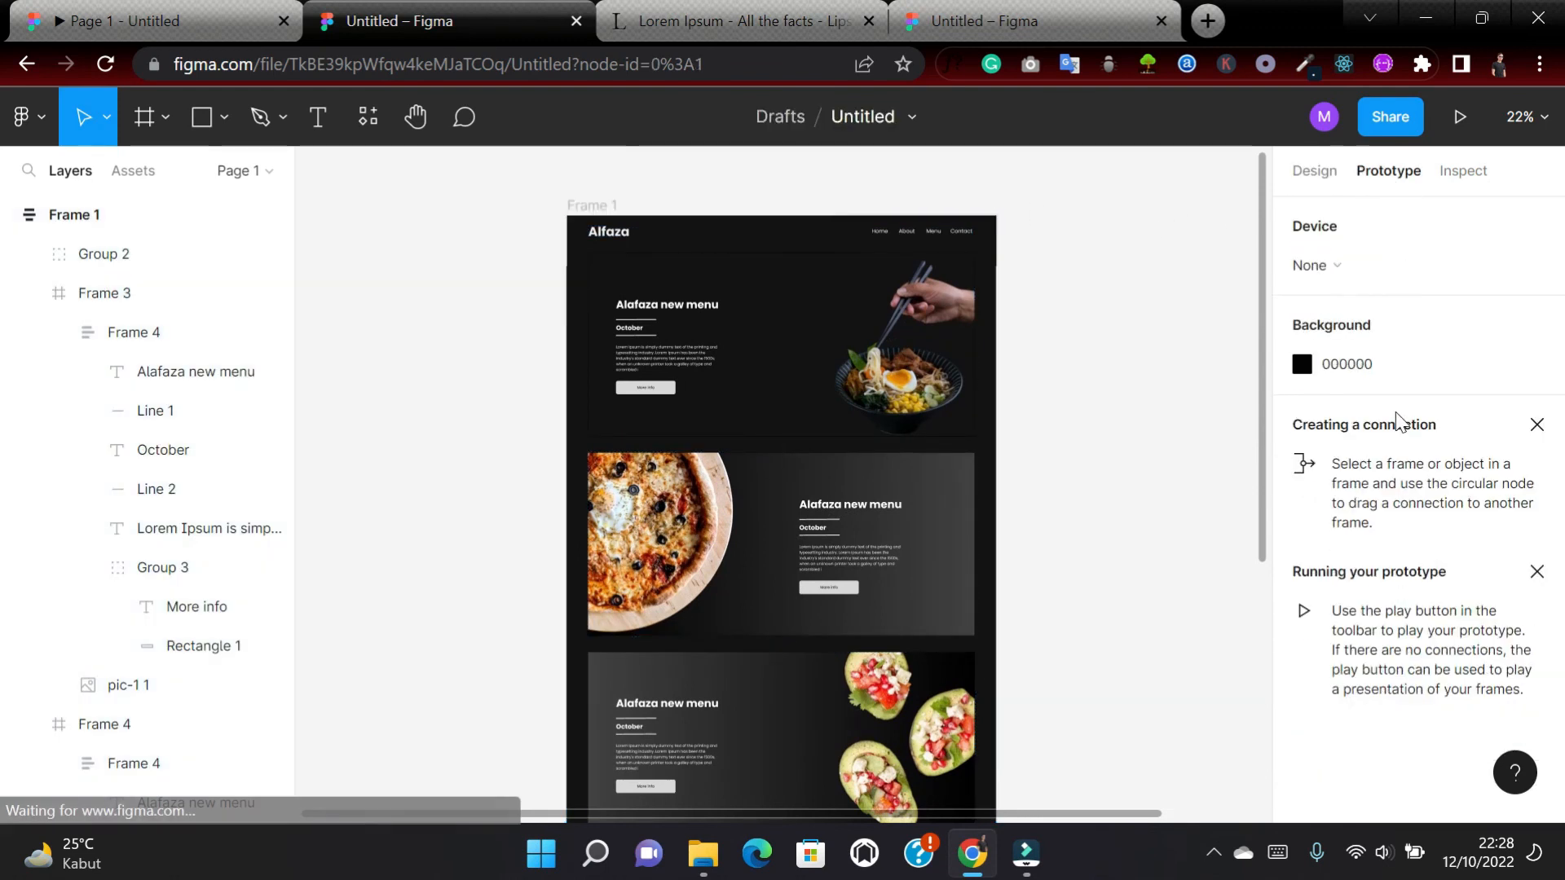
pyautogui.click(1349, 266)
pyautogui.scroll(-5, 1397, 453)
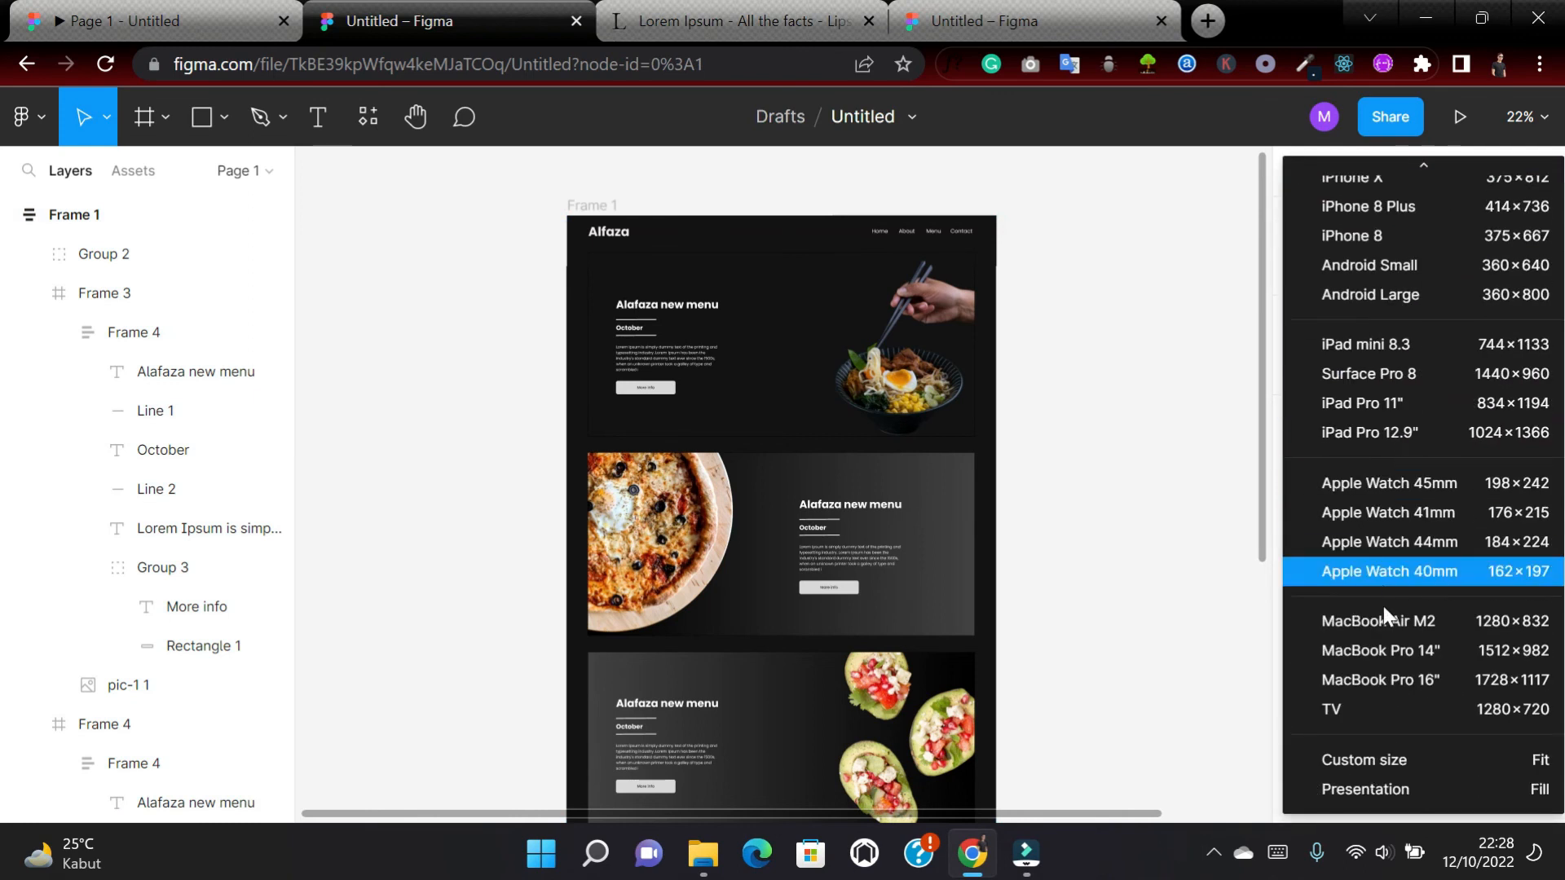
pyautogui.click(1361, 760)
# Set the custom prototype device size to 1600 wide by 720 high and launch the prototype presentation.
pyautogui.click(1369, 311)
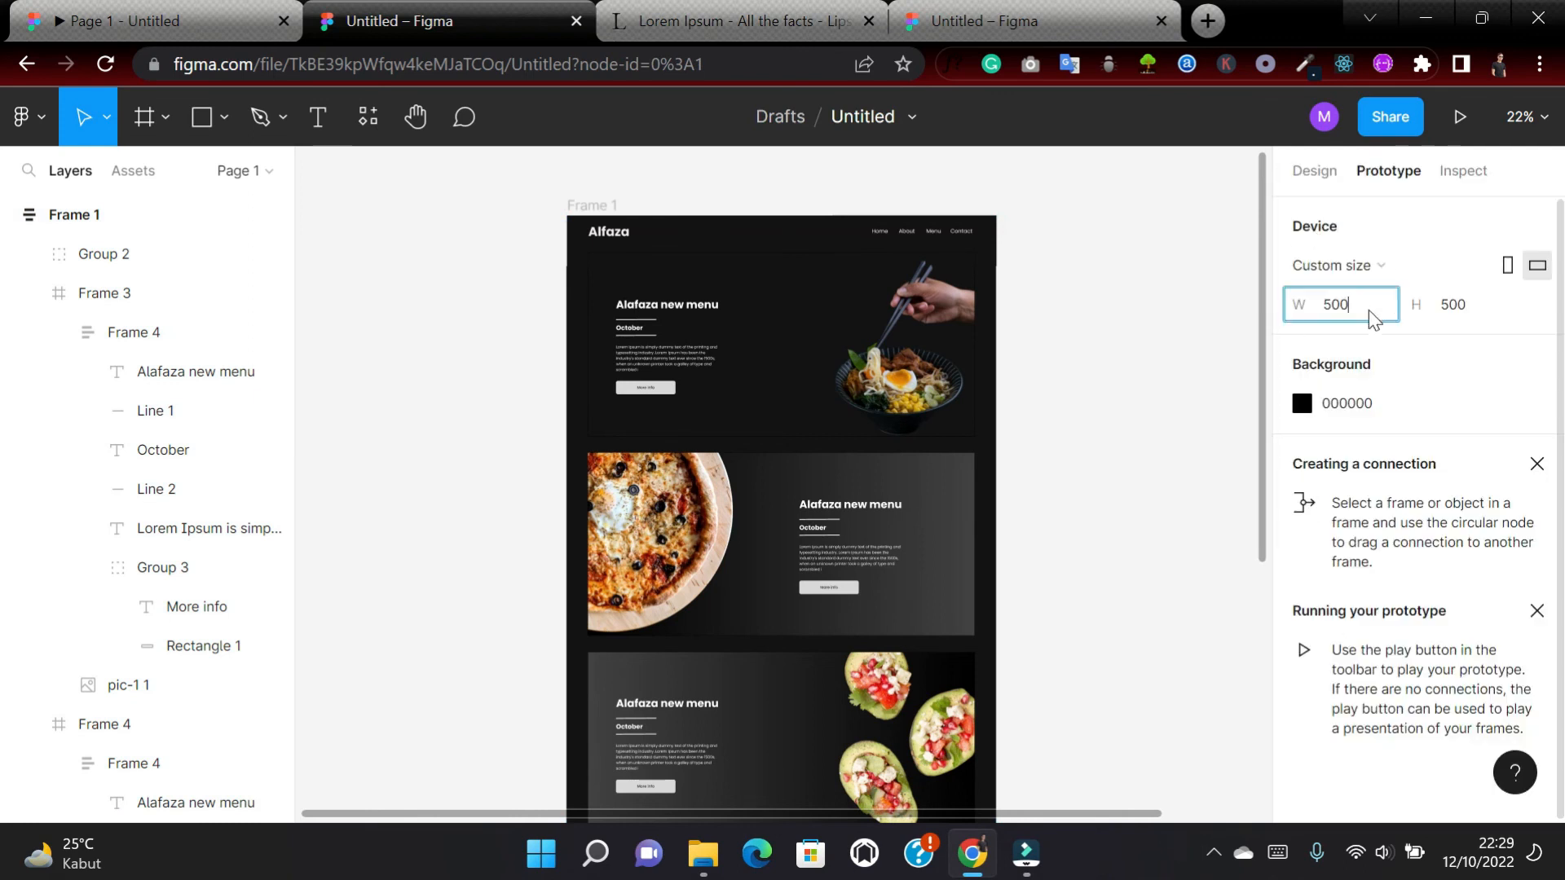
pyautogui.press('BackSpace')
pyautogui.write('1600')
pyautogui.click(1486, 306)
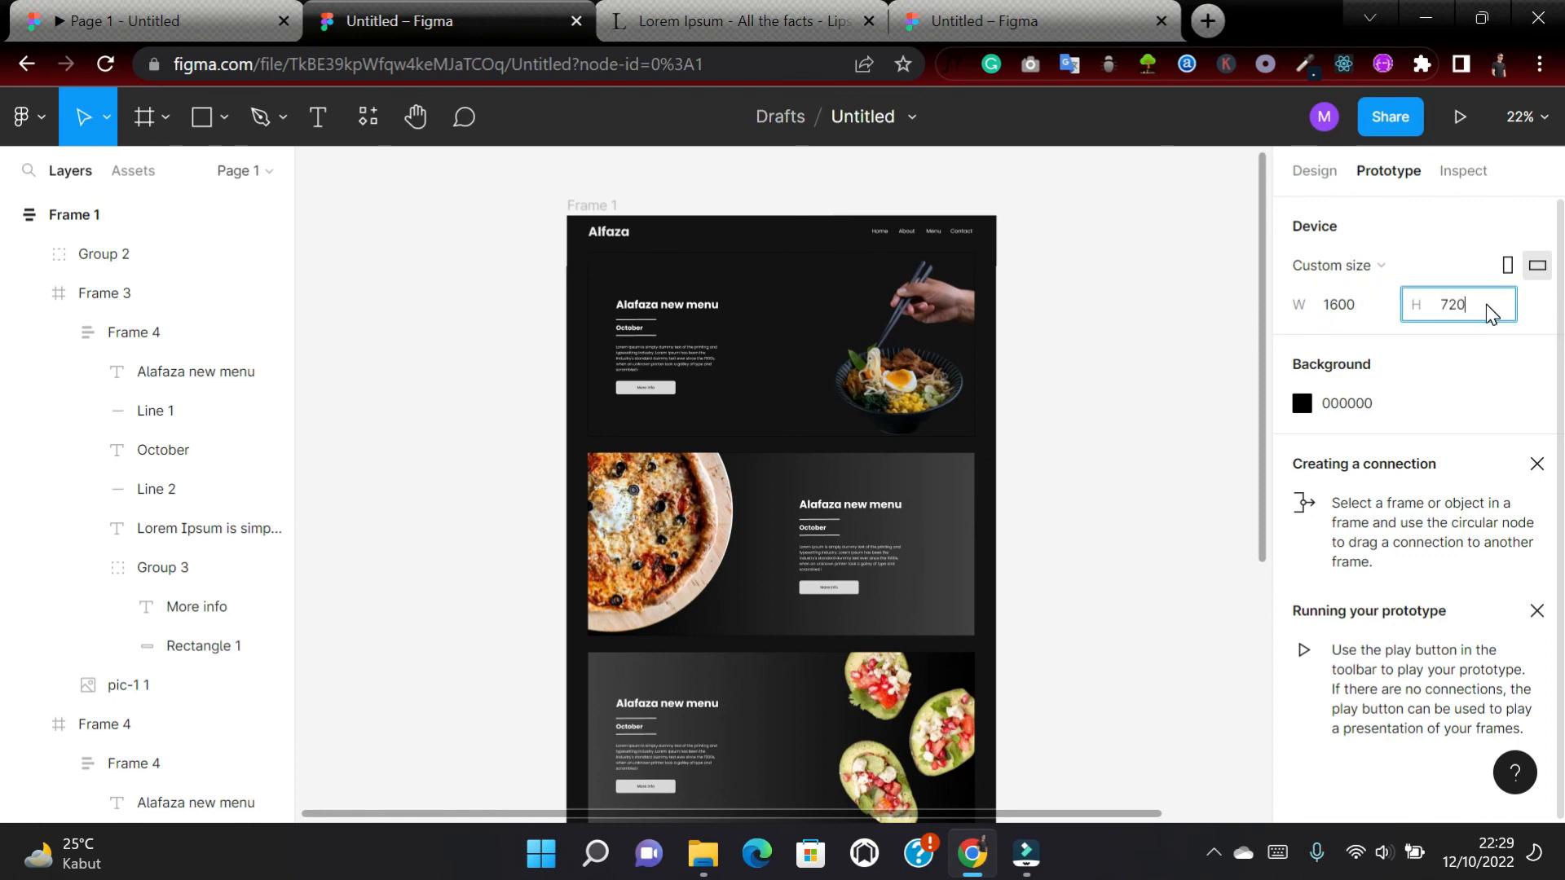
pyautogui.press('Return')
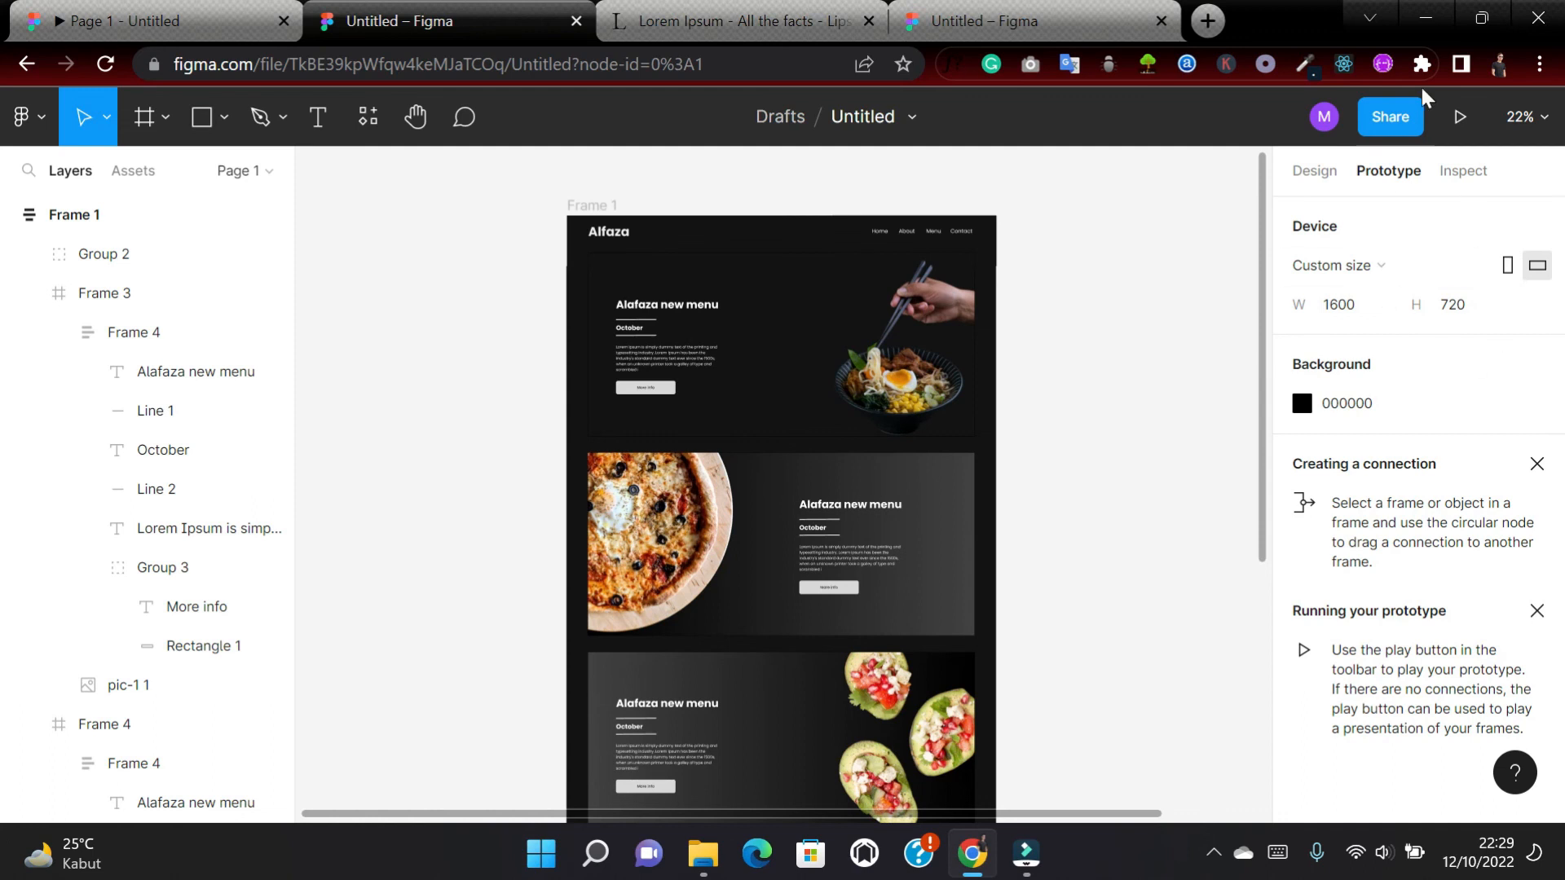
pyautogui.click(1457, 116)
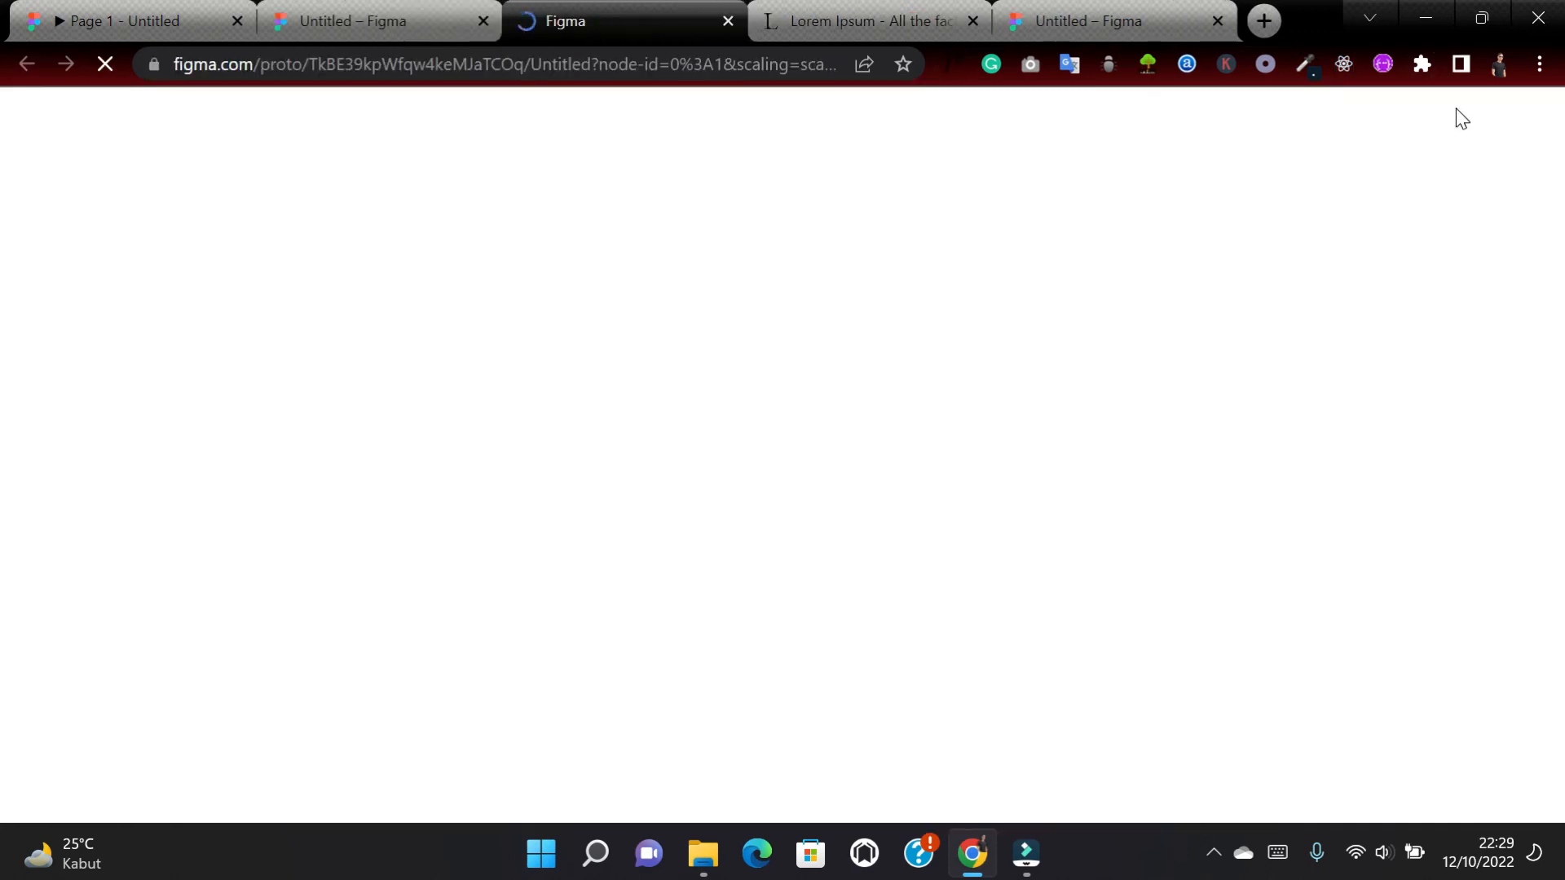